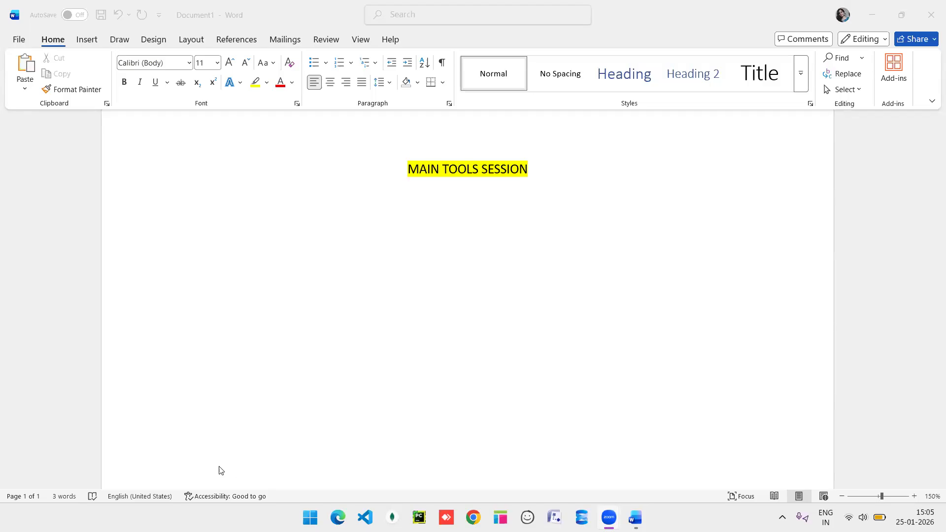
Add 'WHO IS BA?' under the heading, answered by 'BA= bridge btw business stakeholder and tech. team.'.
left_click(234, 231)
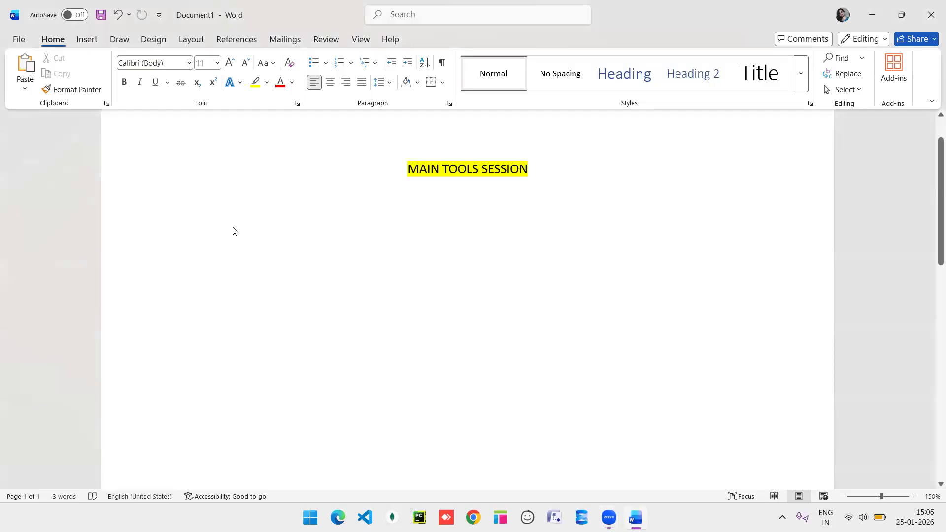
type("WHO ")
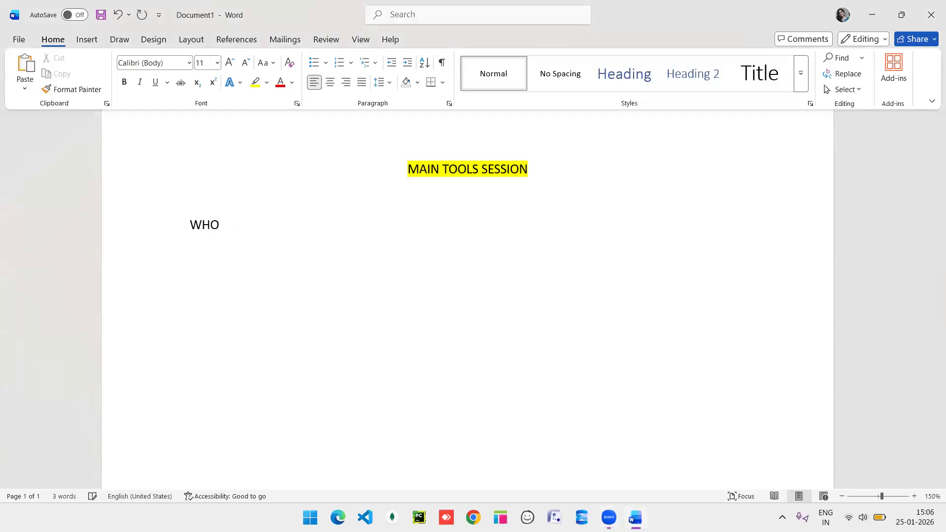
type("IS BA")
type("?")
type("BA= ")
type("bridg")
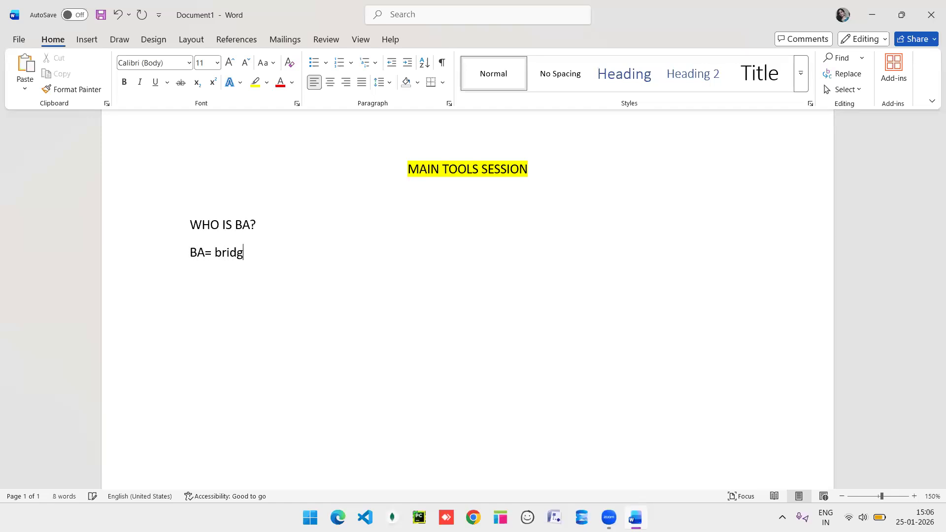
type("e btw business sy")
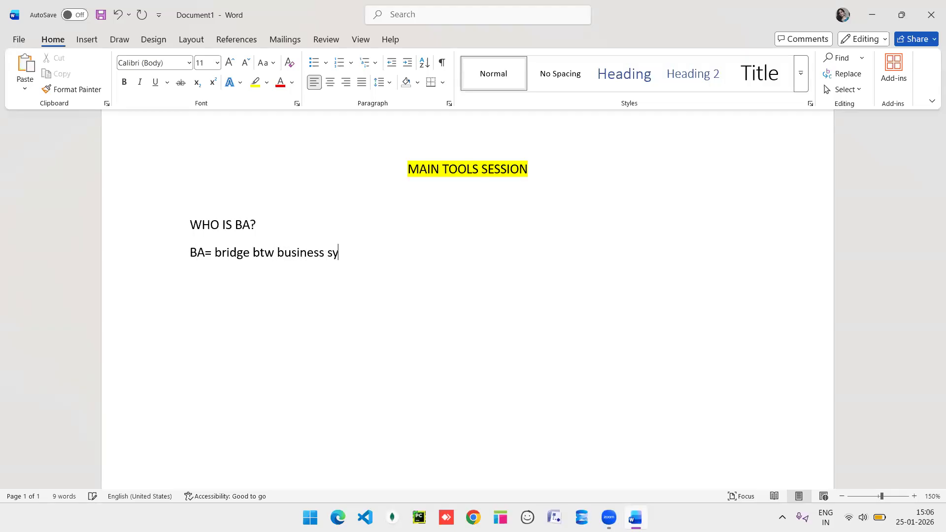
key("BackSpace")
type("take")
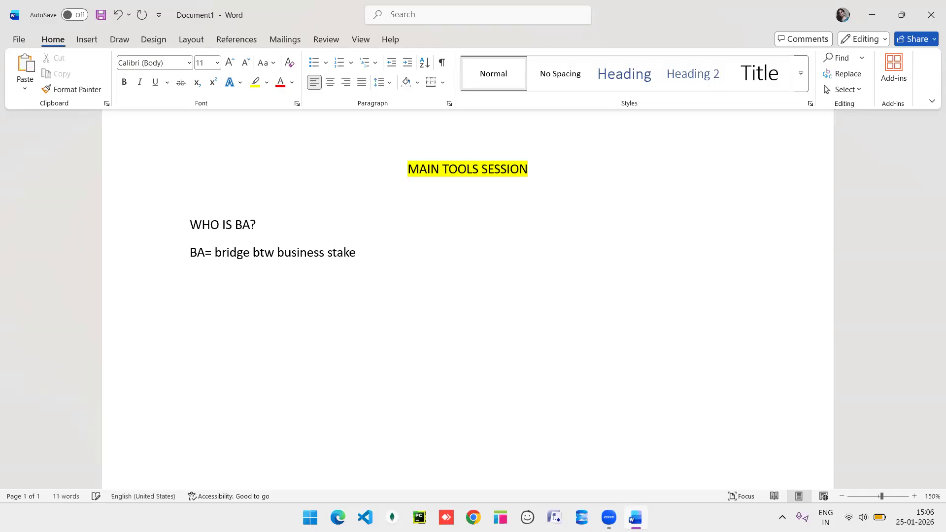
type("holder and tech. tem")
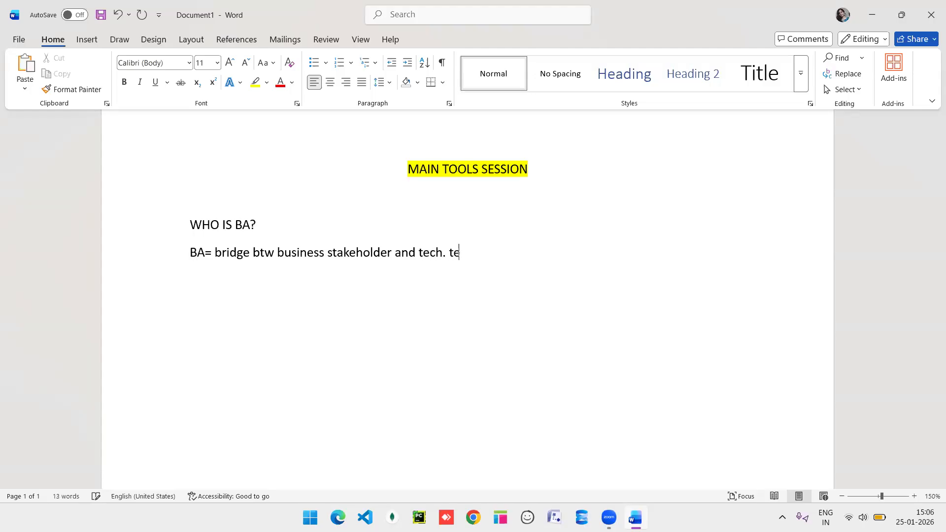
key("BackSpace")
type("am")
type(".")
key("Return")
Type the question 'WHY DO BA USE TOOLS?' on its own line.
type("WHY")
type("DO BA")
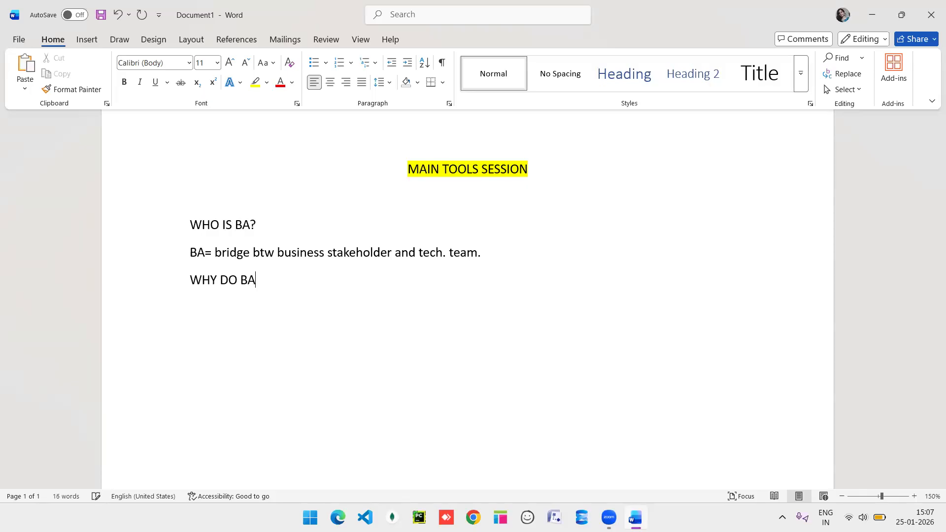
type(" USE TOOLS?")
key("Return")
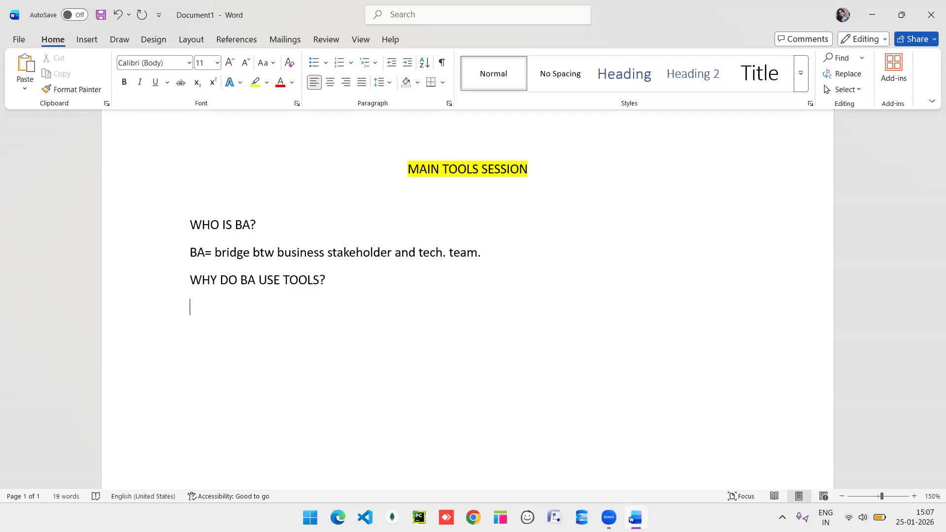
Begin the answer with 'Instead of only ex', correcting the typos in 'instead'.
type("insr")
key("BackSpace")
type("ted")
key("BackSpace")
type("ad of only exa")
key("BackSpace")
Continue the answer with 'plaining req. vervally, we can show them in'.
type("plainin")
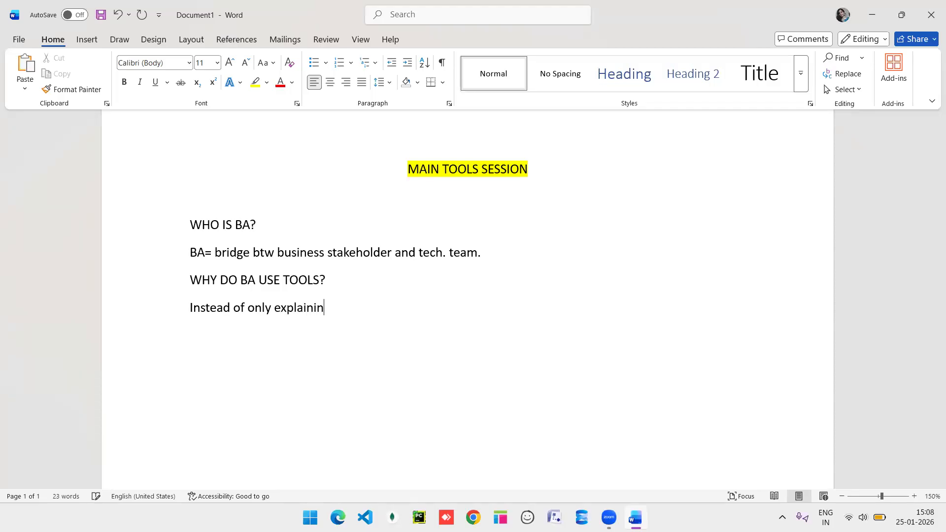
type("g req. vervally, we can sj")
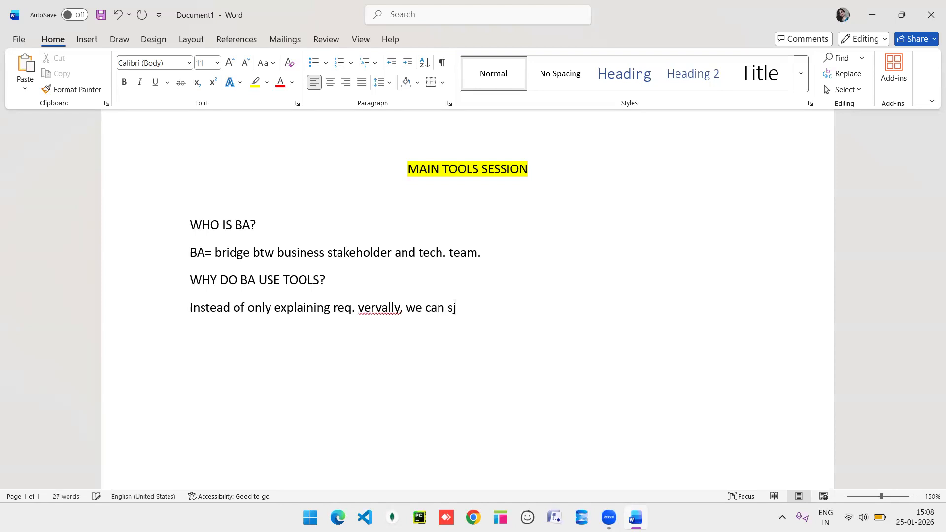
key("BackSpace")
type("how thgem in")
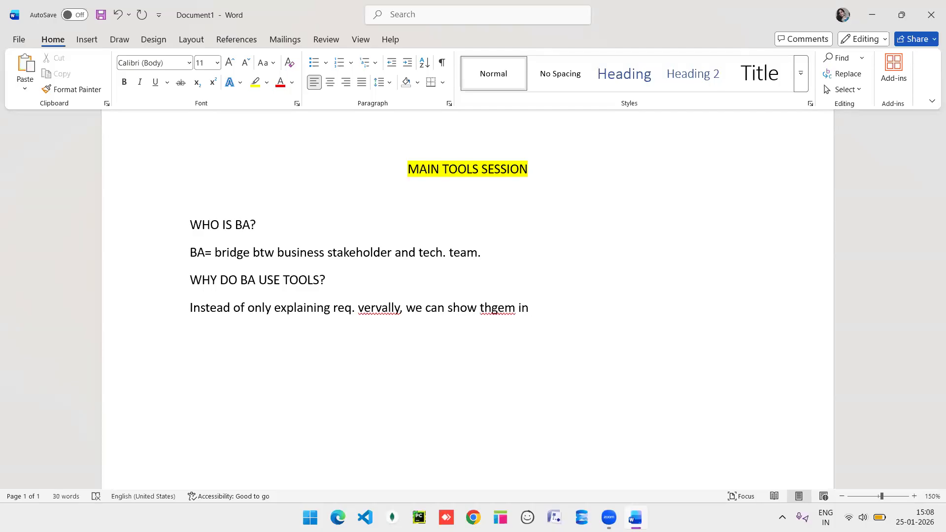
key("Left")
key("Left")
key("Left")
key("Left")
key("Left")
key("Left")
key("BackSpace")
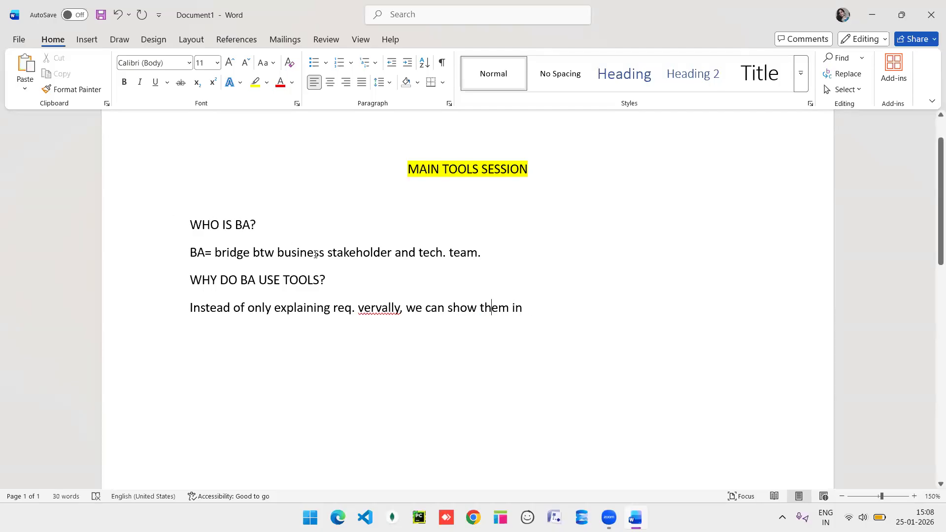
Correct 'vervally' to 'verbal' and finish the line with 'visual format'.
left_click(394, 308)
key("BackSpace")
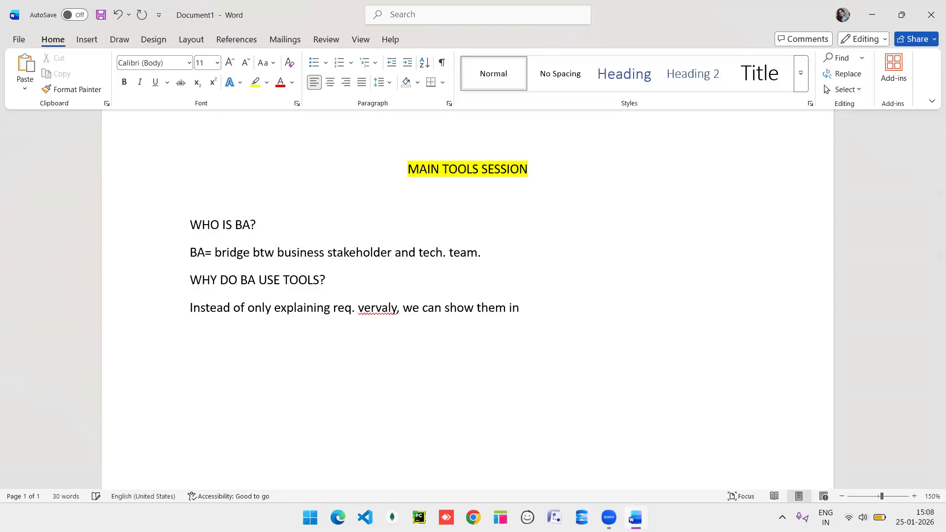
left_click(385, 308)
key("BackSpace")
type("b")
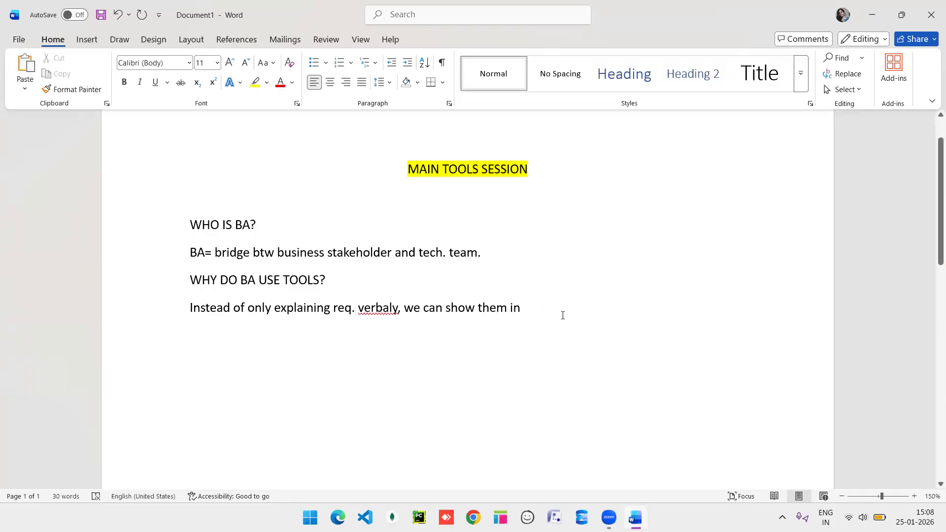
left_click(394, 309)
type("l")
left_click(555, 305)
type("visua")
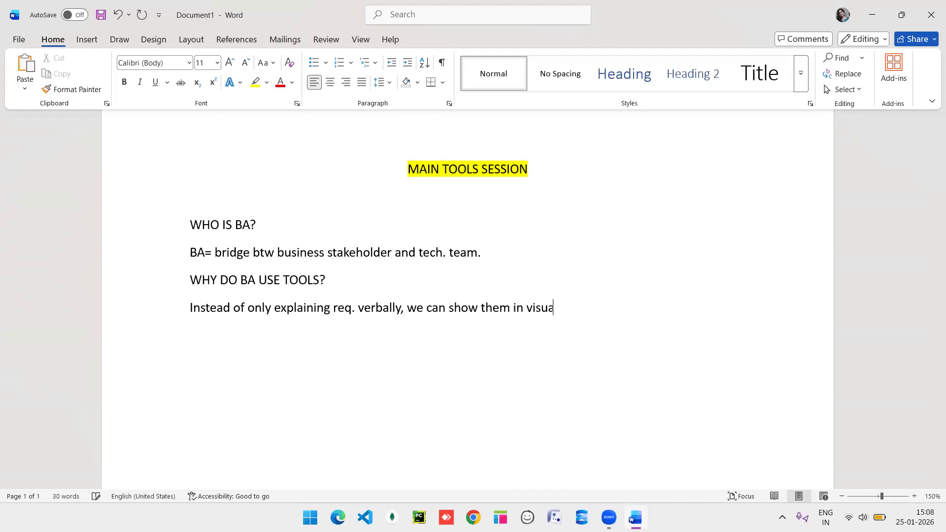
type("l format")
key("Return")
Add the sentence 'It avoid confusion and gives them a clear idea.' below it.
type("It avois")
key("BackSpace")
type("d ")
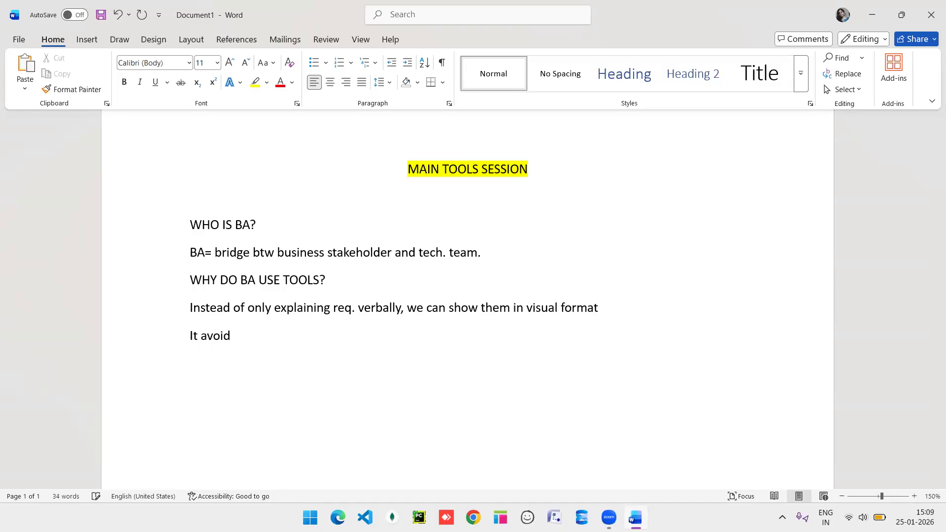
type("confusion and")
key("BackSpace")
type("d gives")
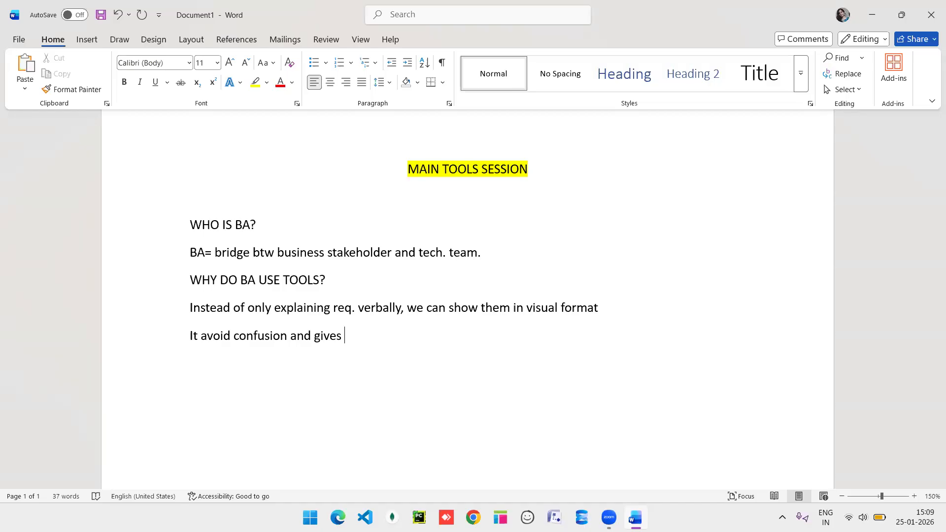
type("a")
key("BackSpace")
type("them")
type("a clear idwa")
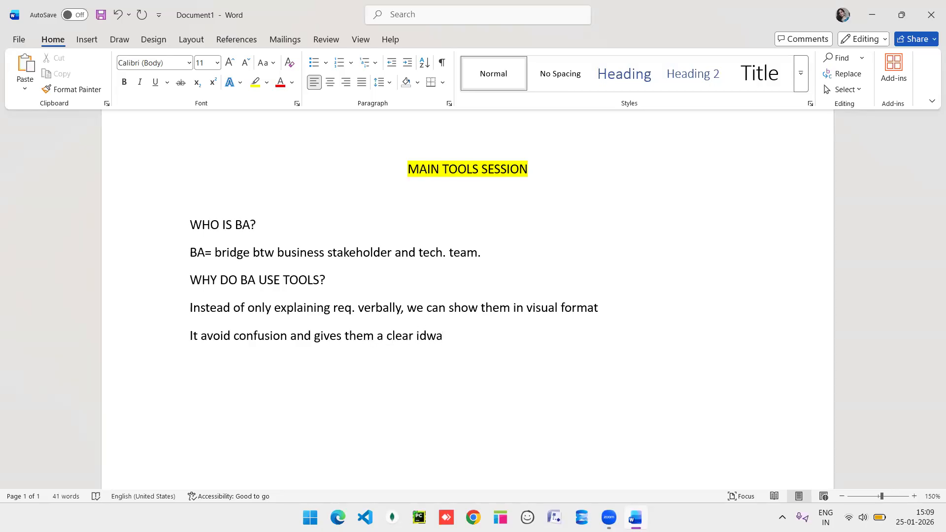
key("BackSpace")
key("BackSpace")
type("ea.")
key("Return")
scroll(541, 268, "down", 3)
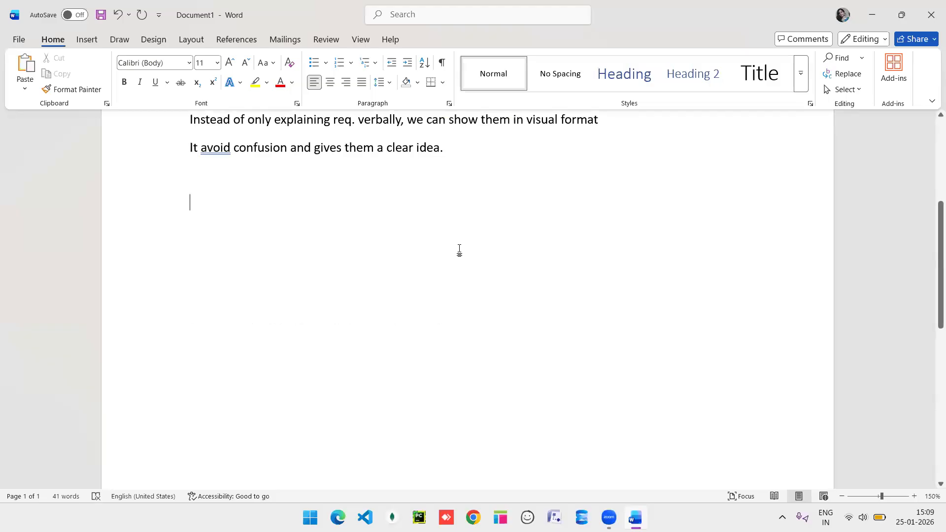
List the tools MS VISIO, BALSAMIQ and AXURE RP beneath the answers.
type("MS ")
type("VISIO")
key("BackSpace")
type("ISIO")
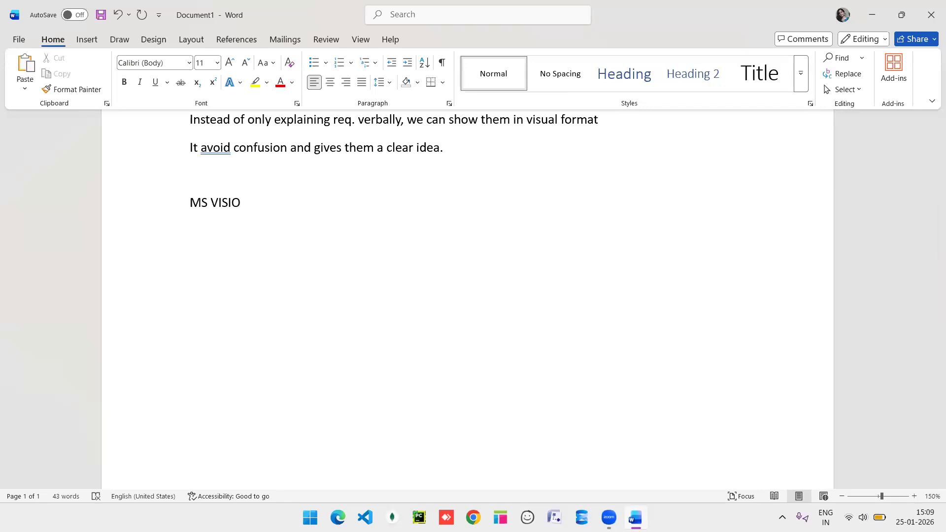
key("Return")
type("A")
key("BackSpace")
type("BALSAMIQ ")
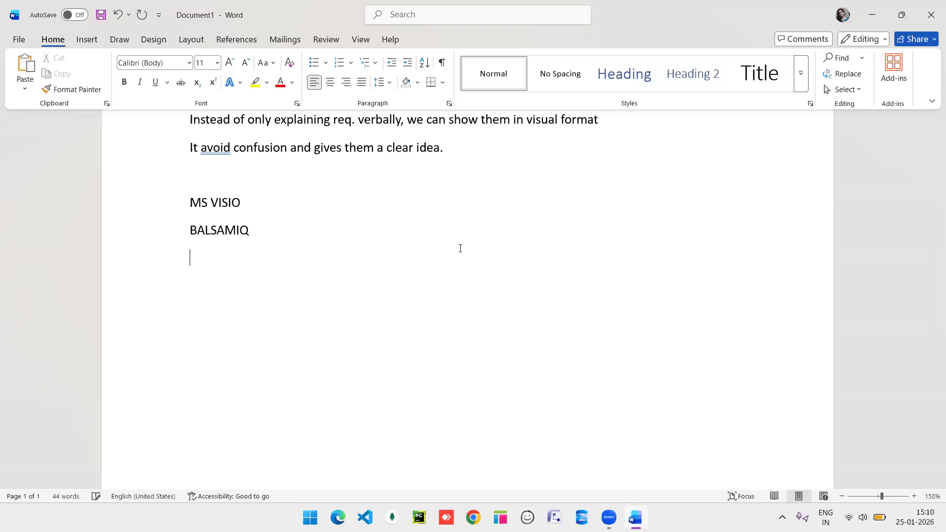
type("AXURE RP")
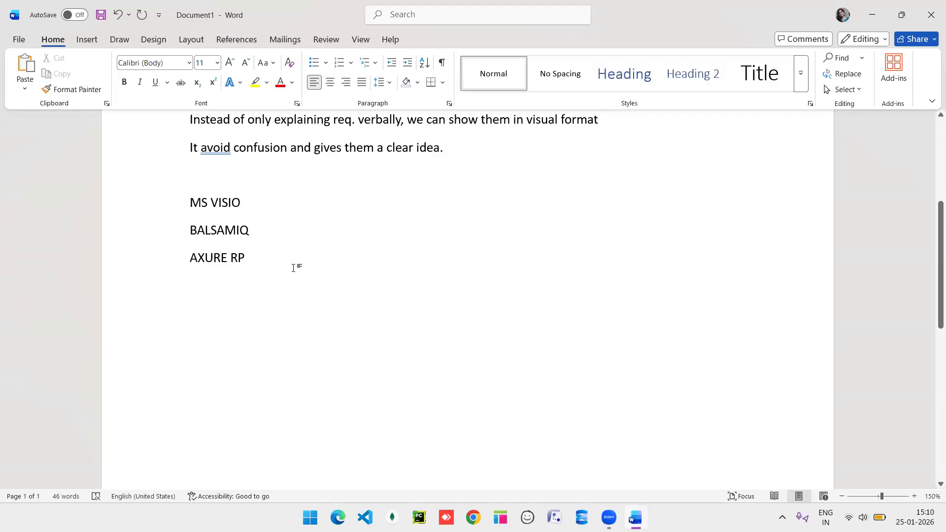
key("Return")
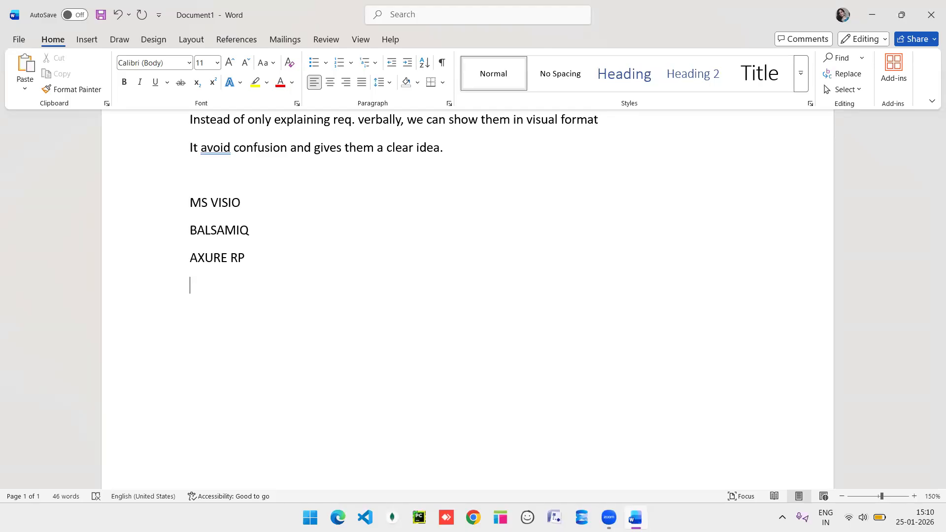
After a blank line, start the heading 'ROLES AND RESP.'.
key("Return")
type("ROLES AND RESP.")
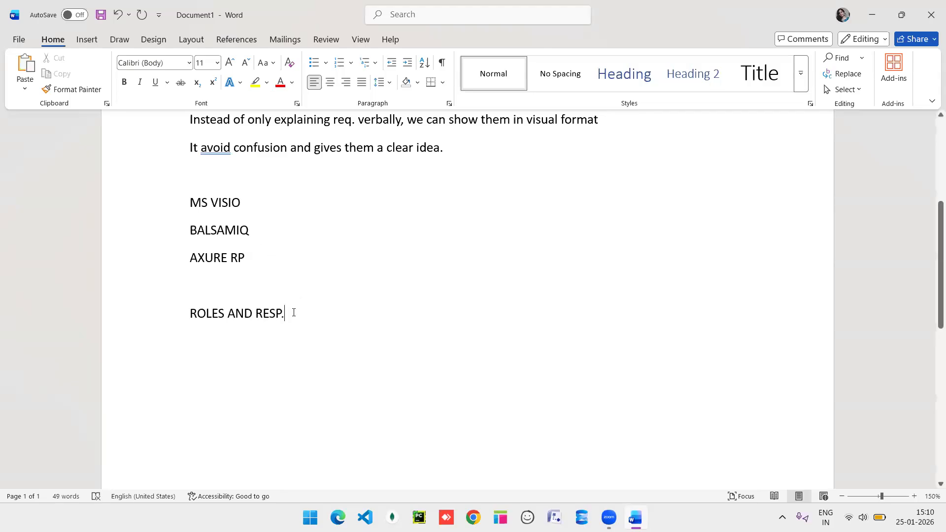
Extend the heading to 'ROLES AND RESP. OF A BA' and highlight it in yellow.
triple_click(192, 312)
left_click(248, 289)
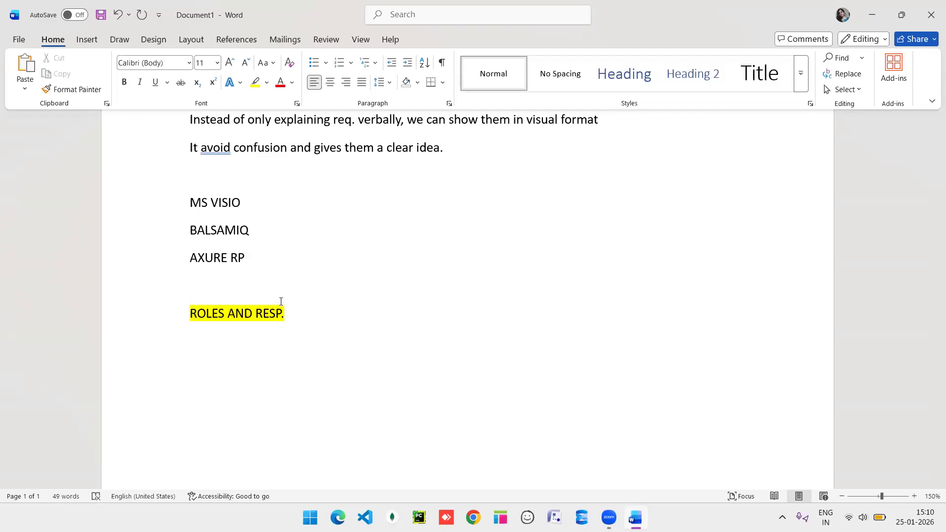
left_click(284, 314)
type("OF A BA")
left_click_drag(338, 314, 288, 314)
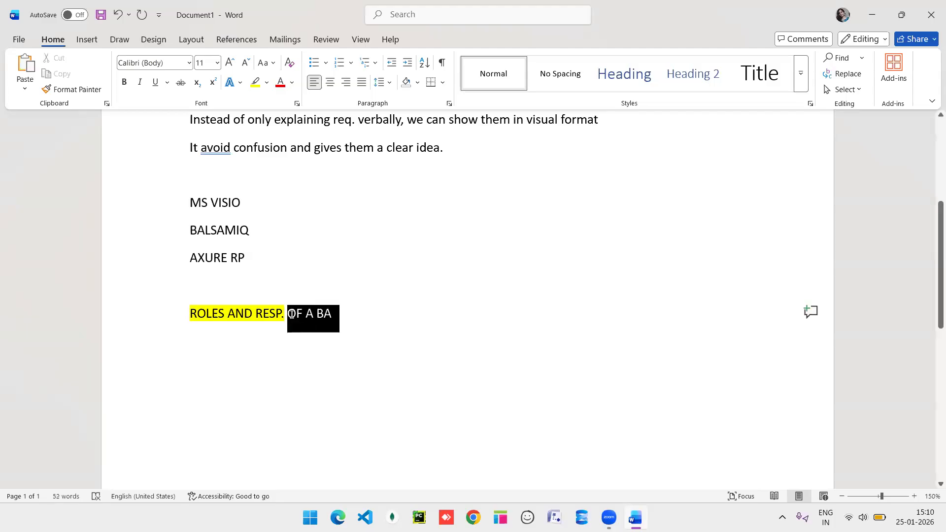
left_click(343, 294)
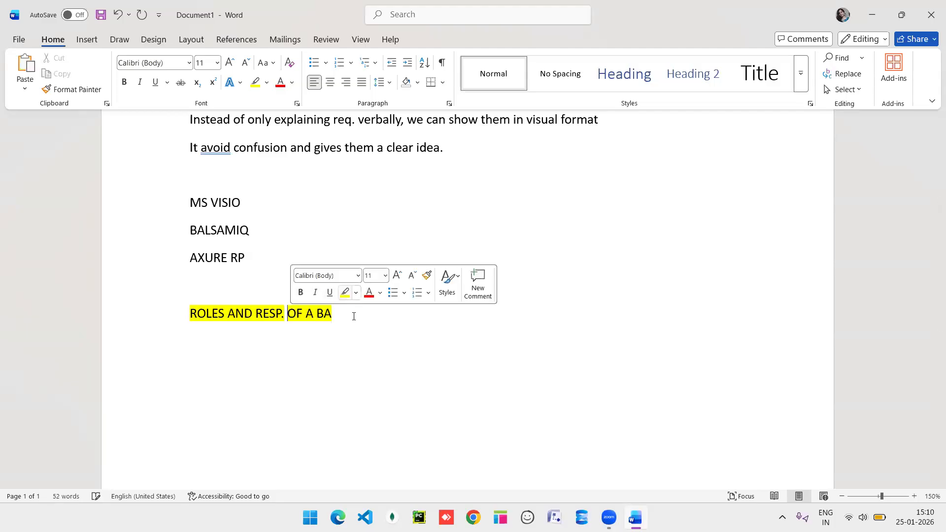
left_click(353, 317)
Add responsibility lines 'req. gath' and 'req. document' under the heading.
key("Return")
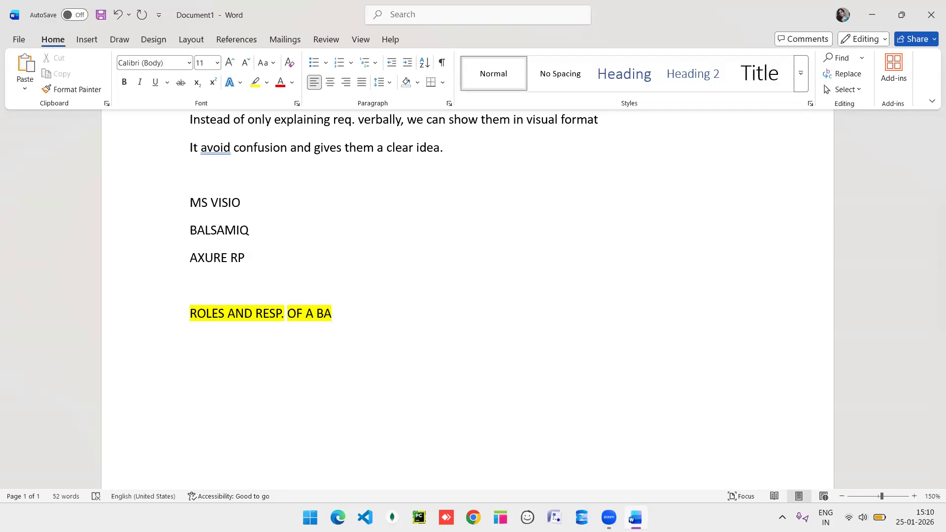
type("req. gath")
key("Return")
type("req. document")
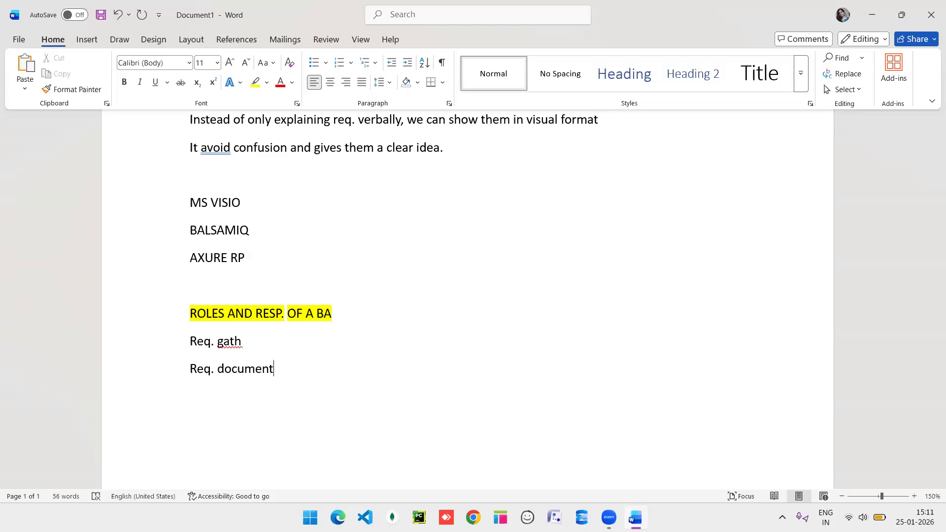
Add 'req. modelling' as the third responsibility line.
key("Return")
type("req. modelling")
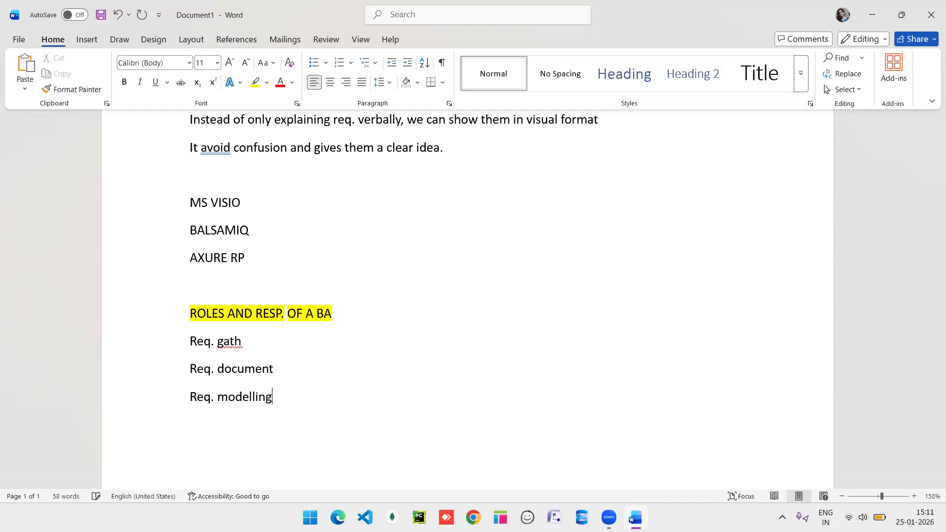
key("Return")
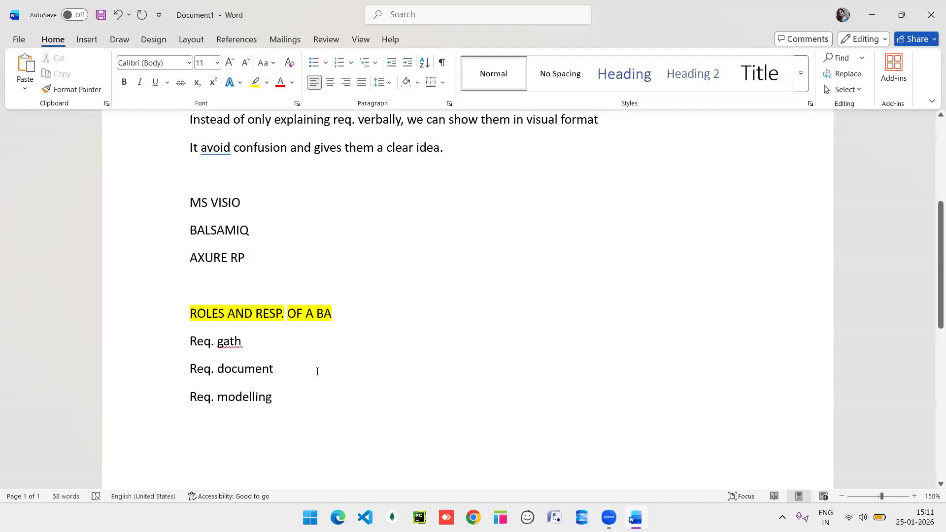
scroll(305, 345, "down", 3)
left_click_drag(279, 274, 191, 274)
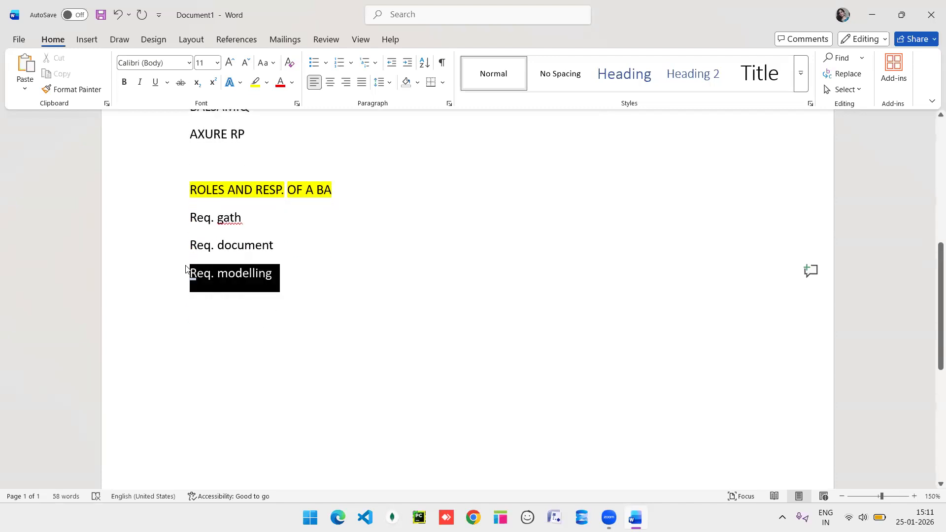
Review the list, then select the MS VISIO line in the tools list.
left_click(317, 178)
scroll(264, 163, "up", 3)
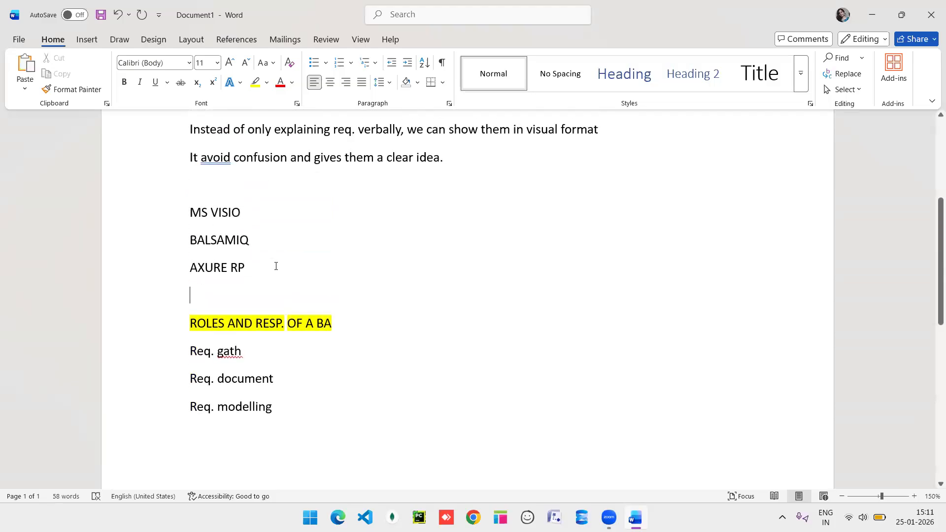
scroll(275, 266, "down", 1)
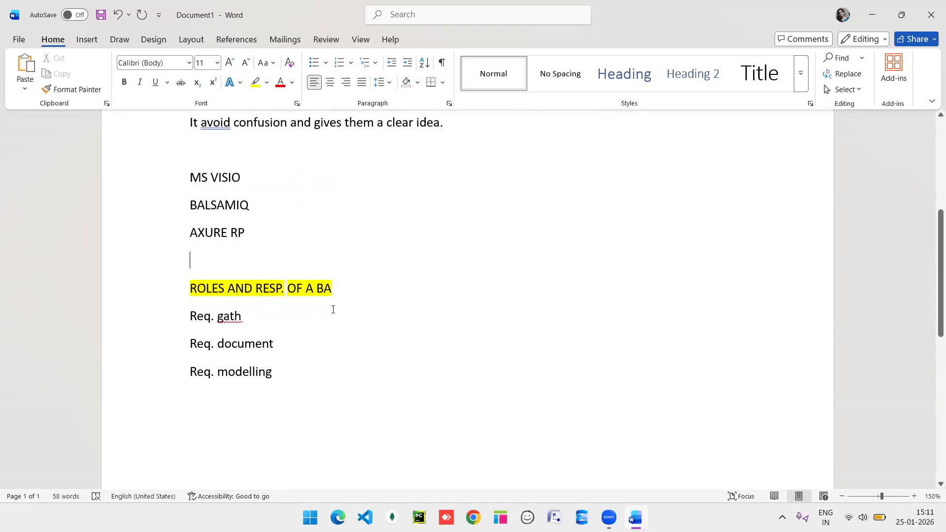
scroll(311, 379, "down", 3)
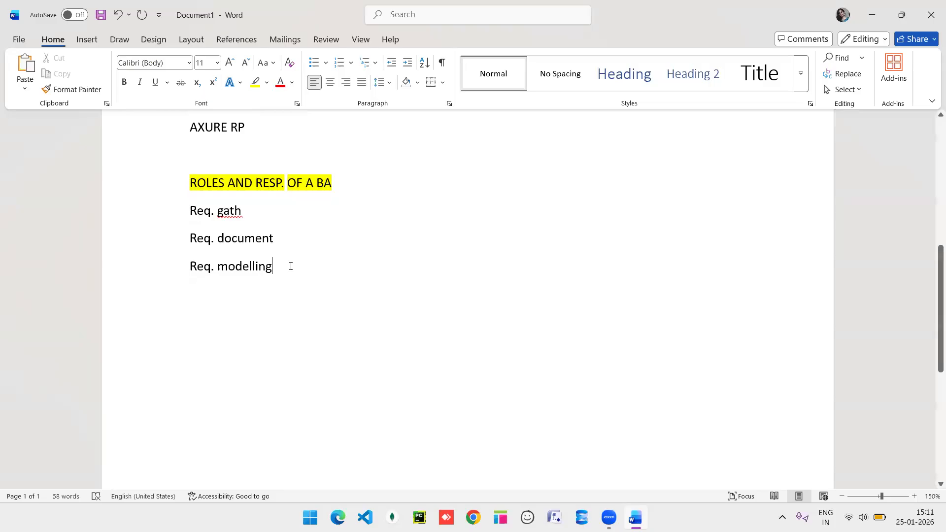
left_click_drag(281, 266, 215, 268)
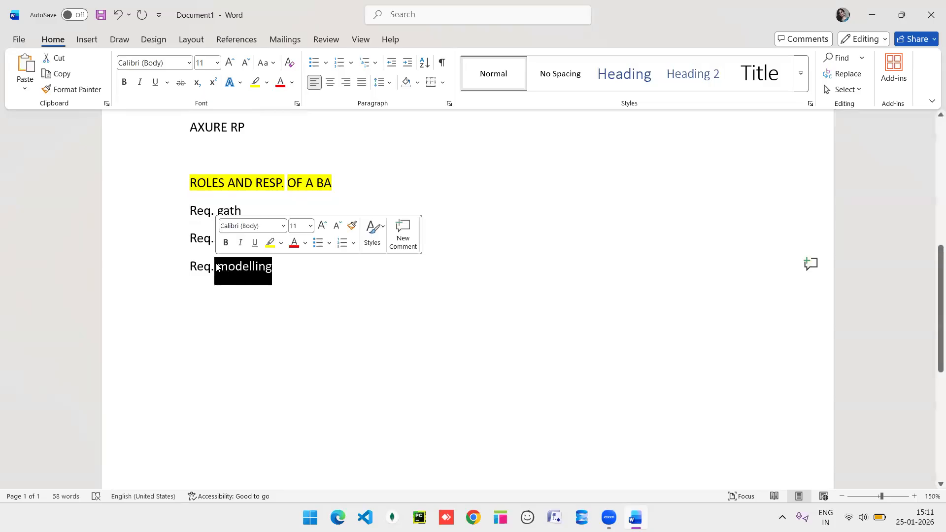
left_click(326, 295)
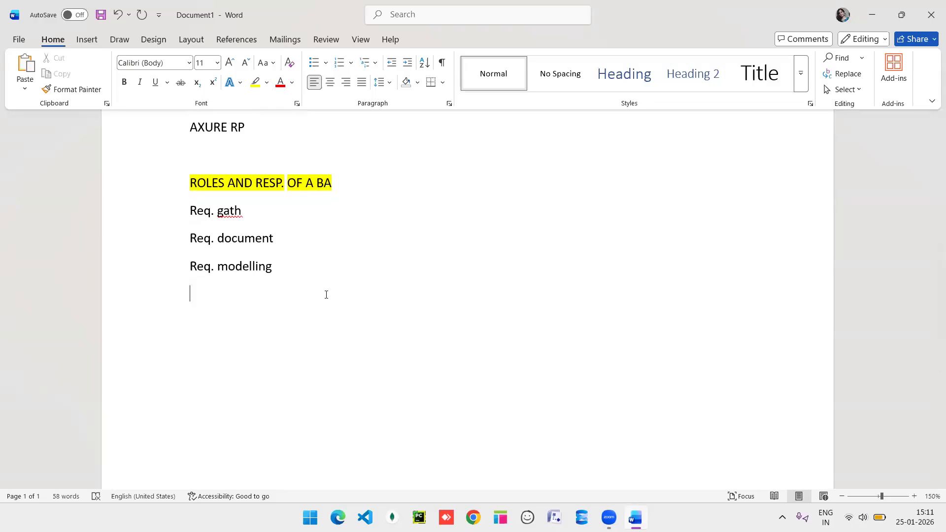
scroll(326, 215, "up", 3)
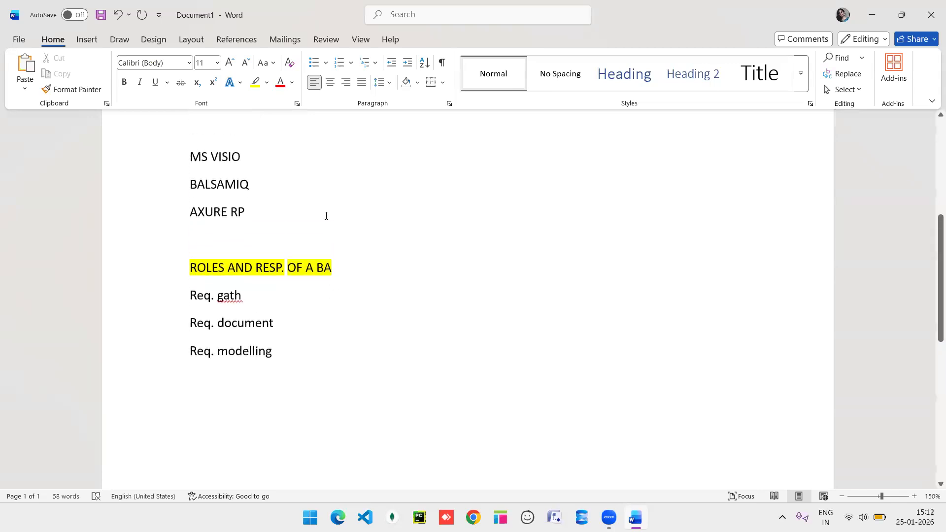
triple_click(215, 164)
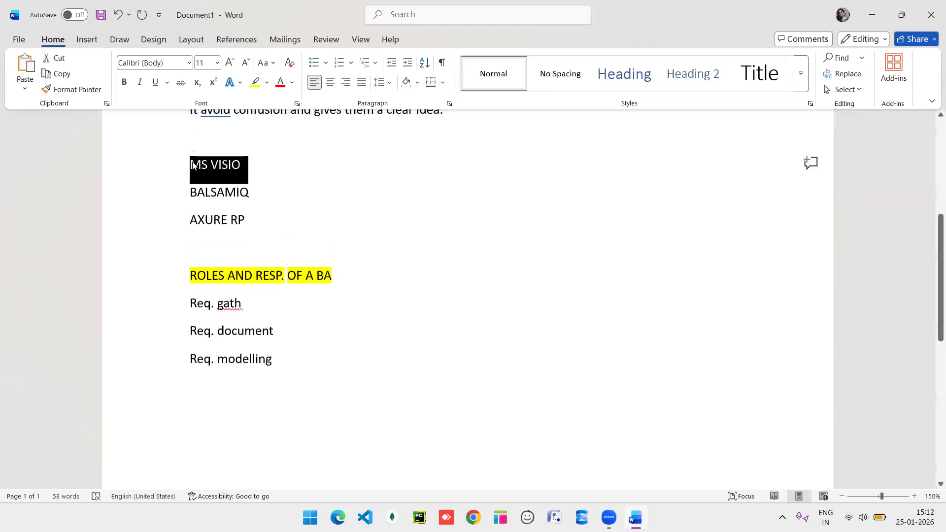
Move MS VISIO below Req. modelling, add a colon, and highlight it yellow.
scroll(377, 379, "down", 2)
key("ctrl+x")
scroll(377, 380, "down", 3)
left_click(238, 266)
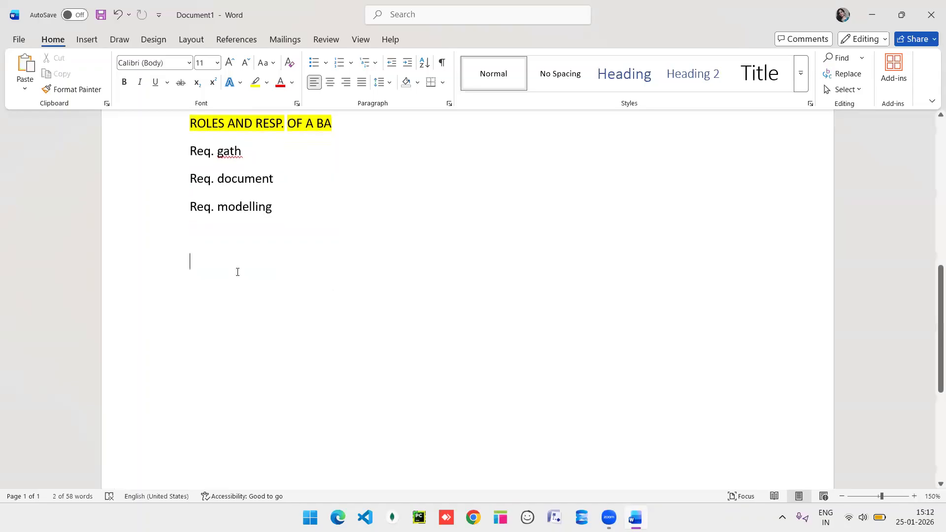
key("ctrl+v")
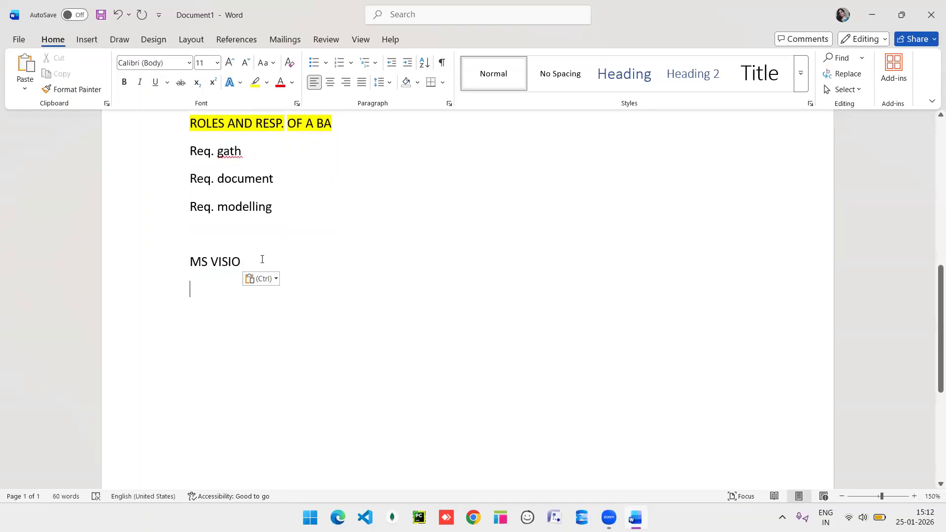
type(":")
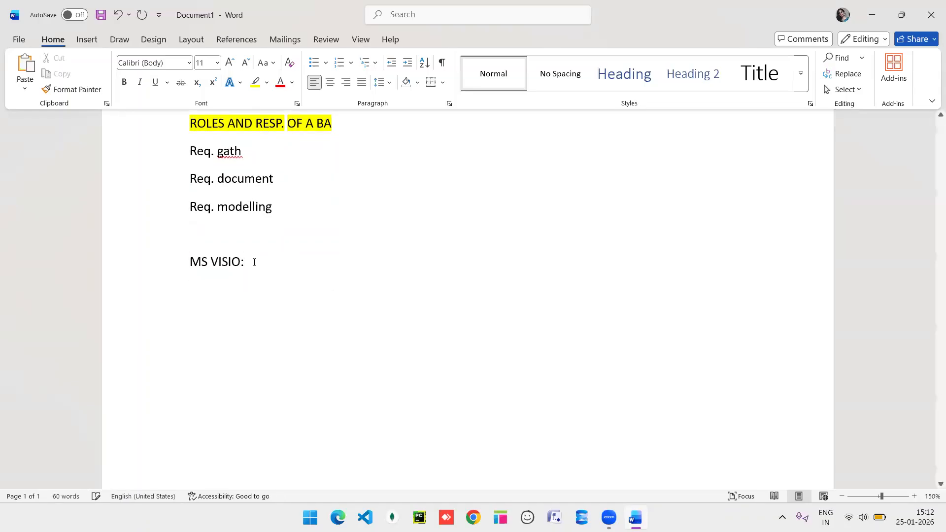
left_click_drag(247, 257, 188, 262)
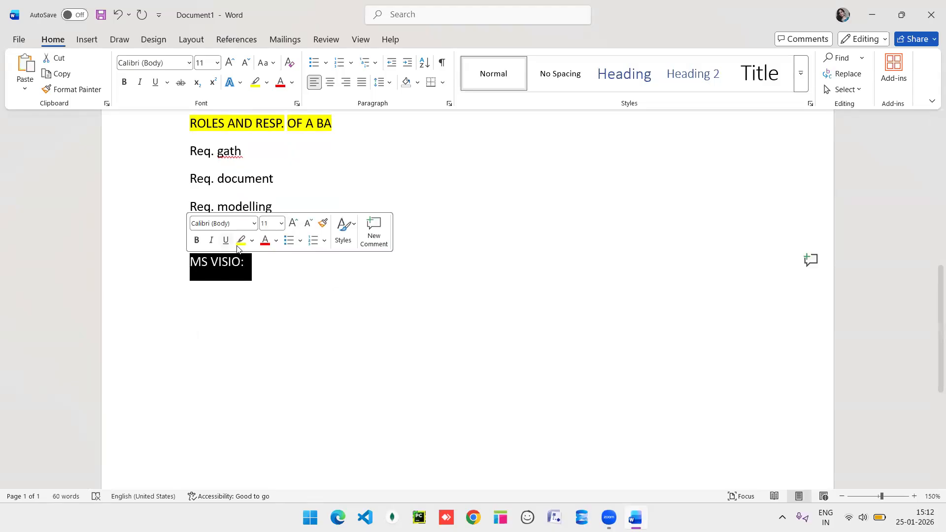
left_click(241, 240)
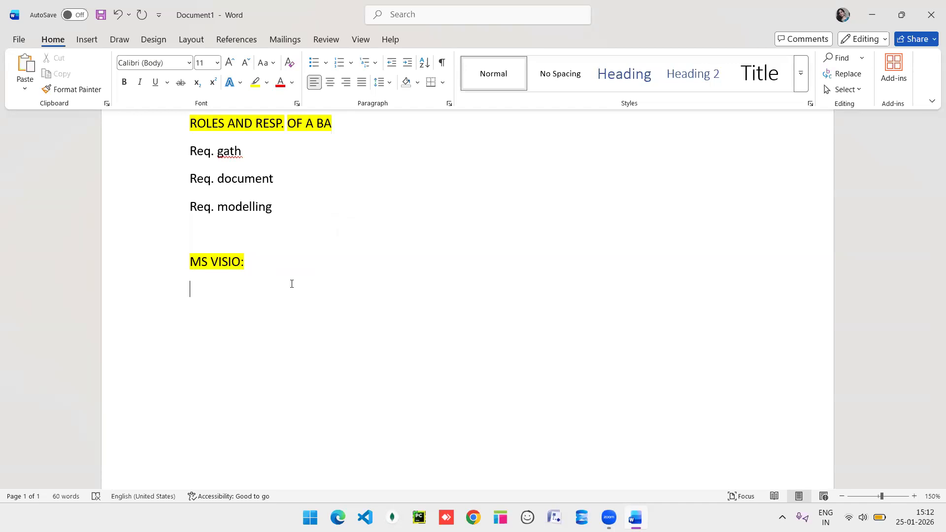
Under MS VISIO:, type 'uml diagrams , it has 9 diagrams'.
type("g")
key("BackSpace")
type("UML DIAGRAM")
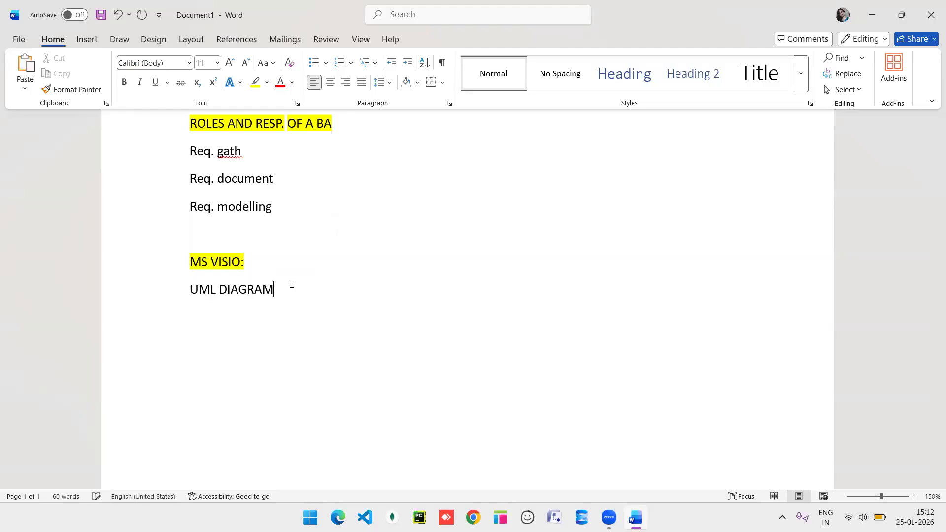
key("BackSpace")
key("BackSpace")
key("BackSpace")
key("BackSpace")
key("BackSpace")
key("BackSpace")
key("BackSpace")
key("BackSpace")
key("BackSpace")
key("BackSpace")
key("BackSpace")
type("uml ")
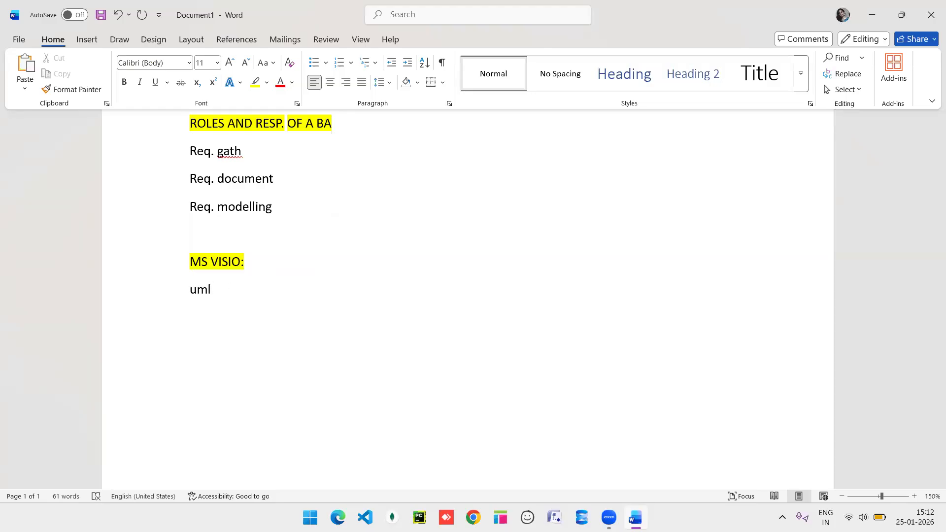
type("diagrams ")
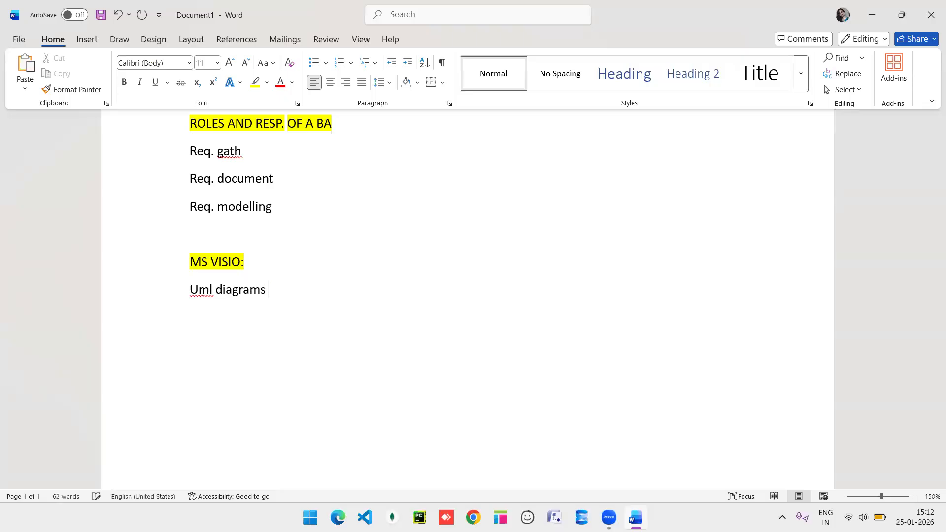
type(", it has 9 diagrams")
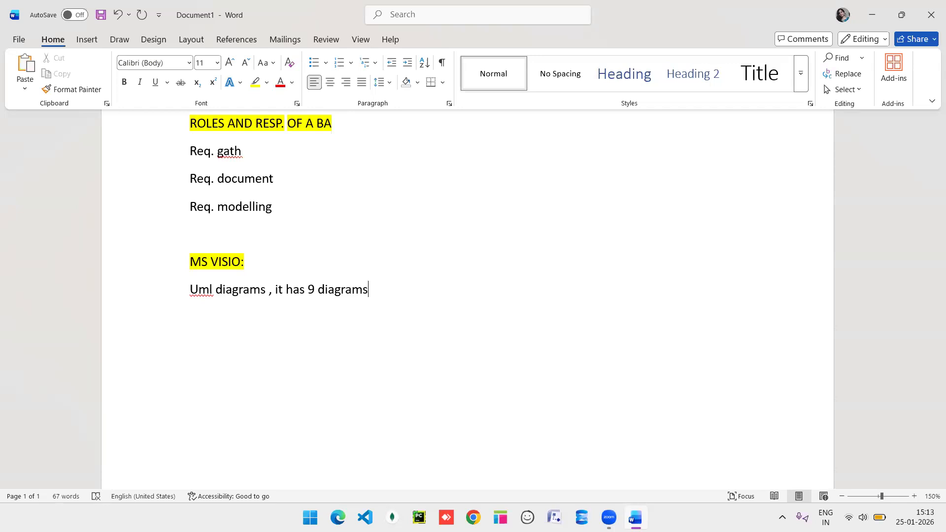
key("Return")
Add 'two types of UML diagram' followed by '5-static, 4 -dyanamic'.
type("two types of ")
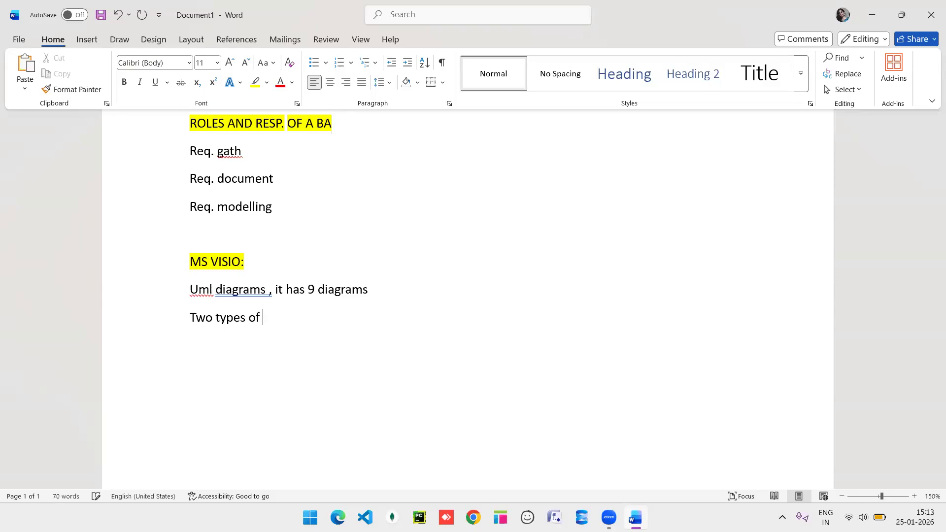
type("UML diagram")
key("Return")
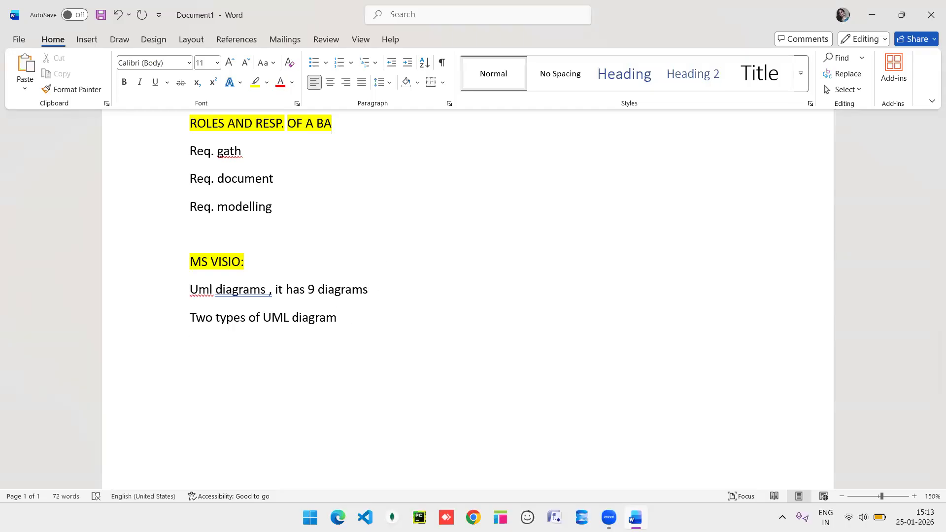
type("5-")
key("BackSpace")
type("-static, 4 -dyan")
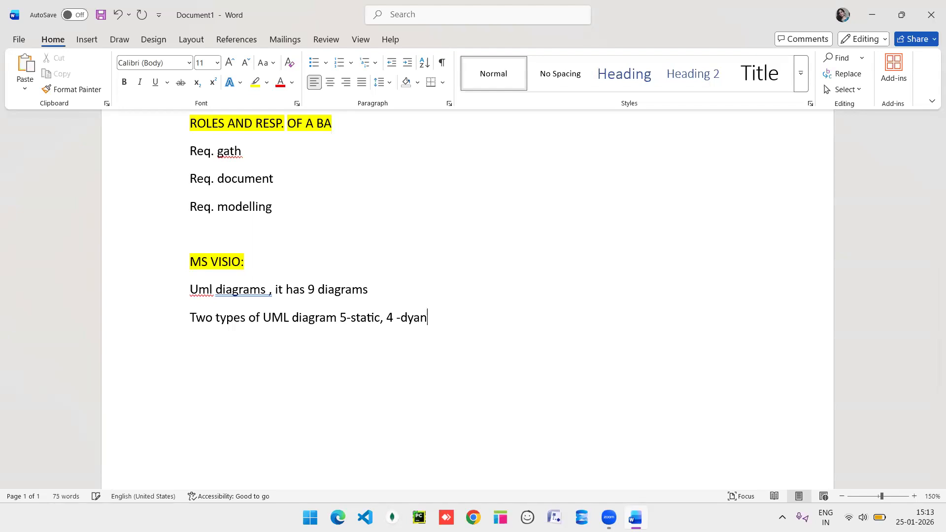
type("amic")
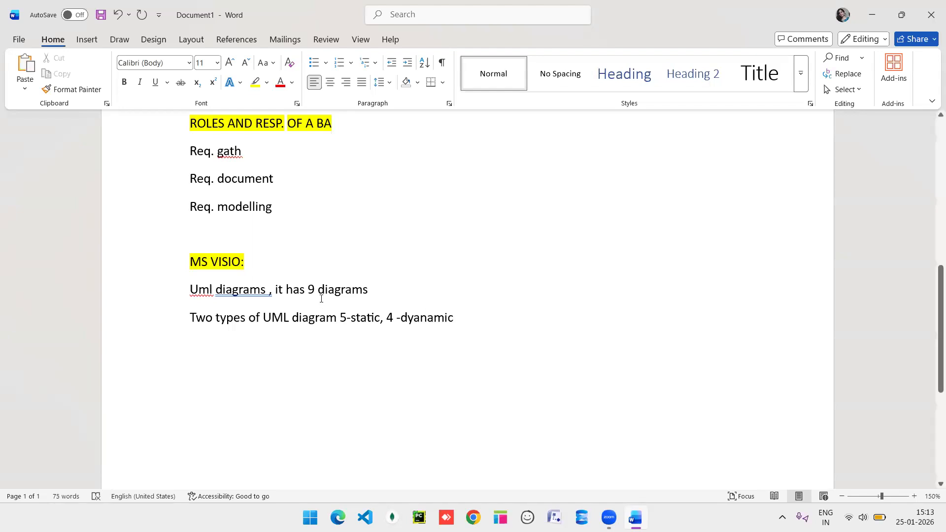
Put 5-static and 4 -dyanamic on separate indented lines, dropping the comma.
left_click(383, 322)
key("BackSpace")
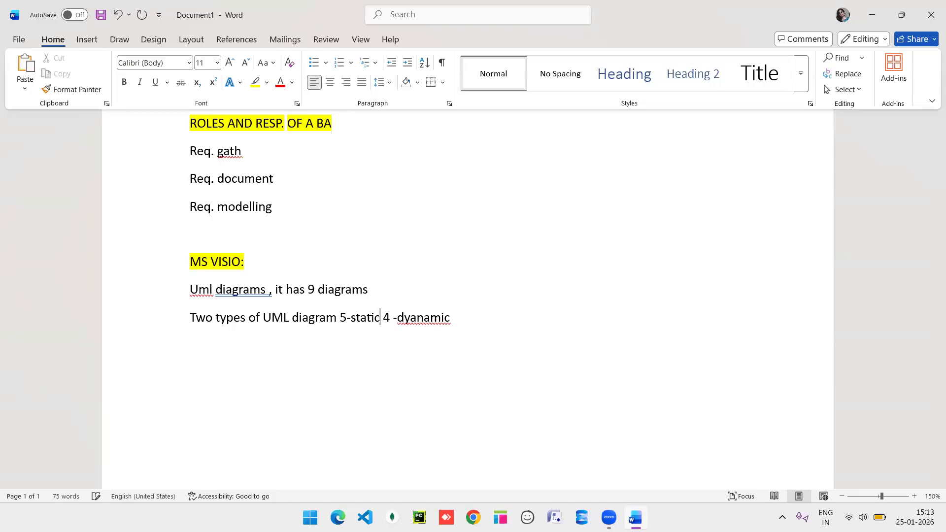
key("Return")
key("Tab")
key("Tab")
key("Tab")
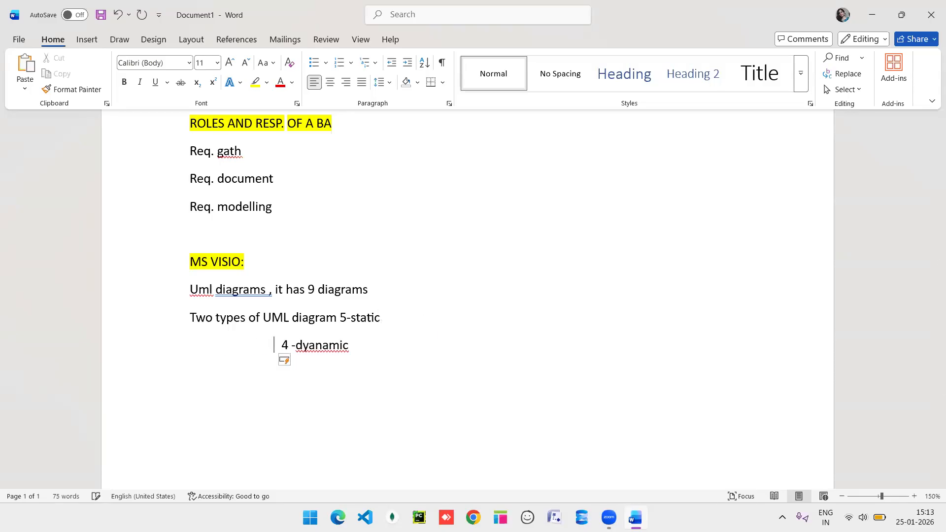
left_click(343, 317)
key("Return")
key("Tab")
key("Tab")
key("Tab")
key("Tab")
key("BackSpace")
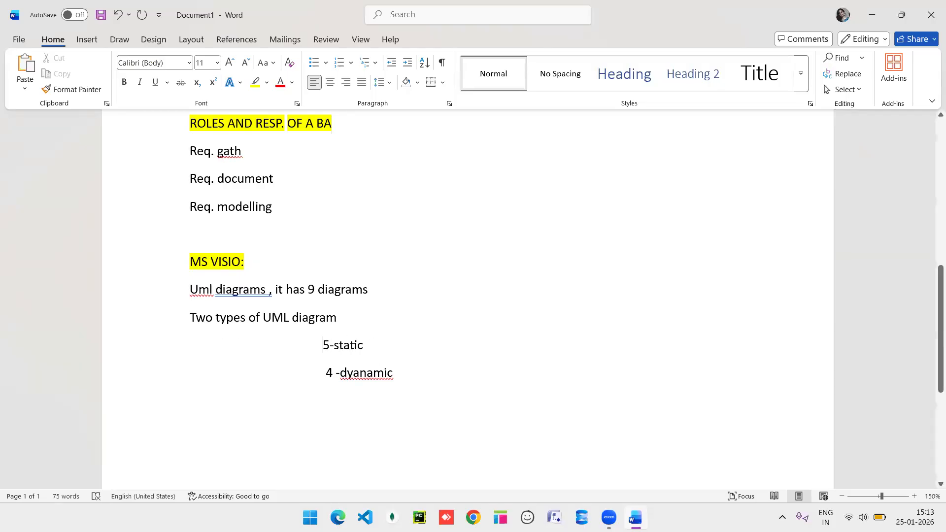
Add colons and the examples 'use case diagram' (static) and 'activity diagram' (dynamic).
left_click(380, 344)
type(":")
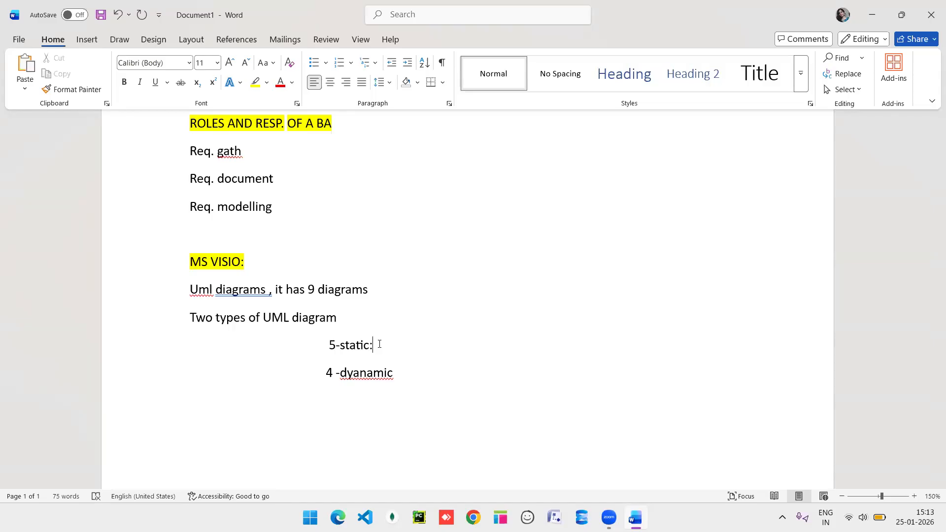
left_click(386, 372)
left_click(398, 375)
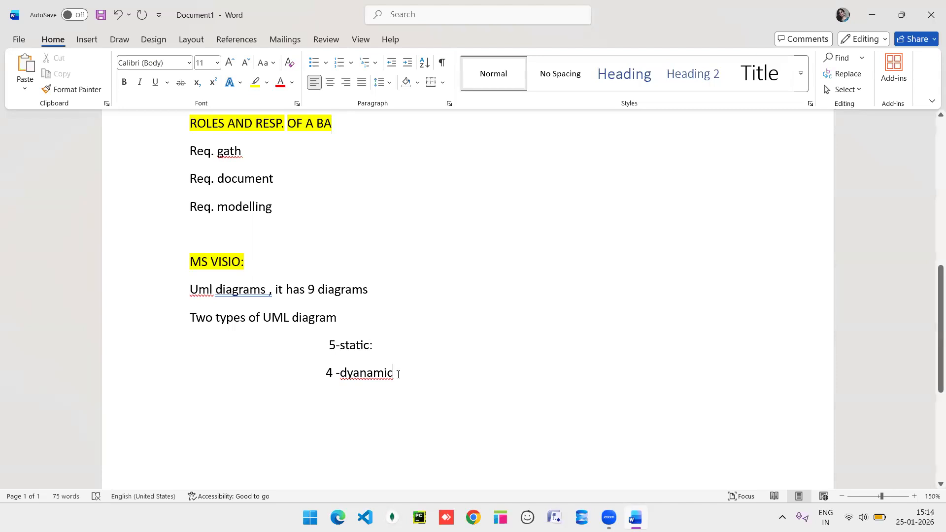
type(":")
left_click(384, 345)
type("u")
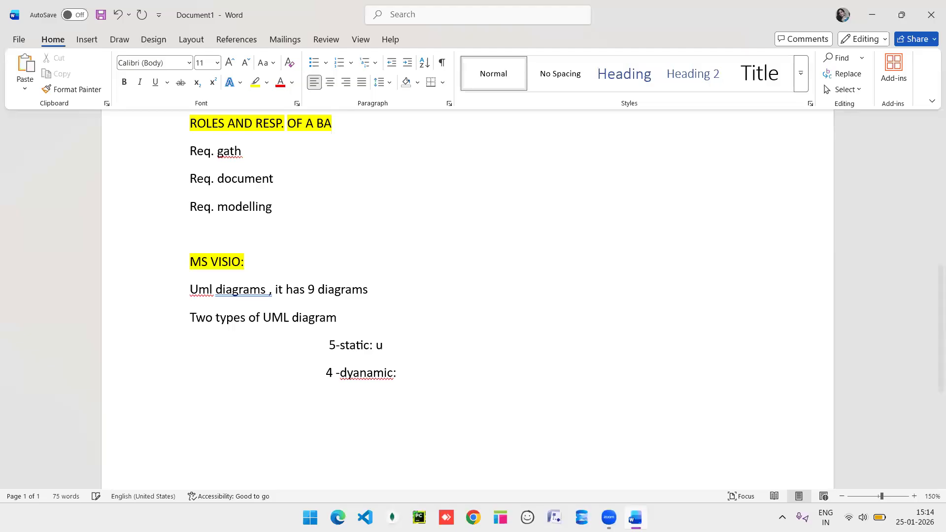
type("se case diagram")
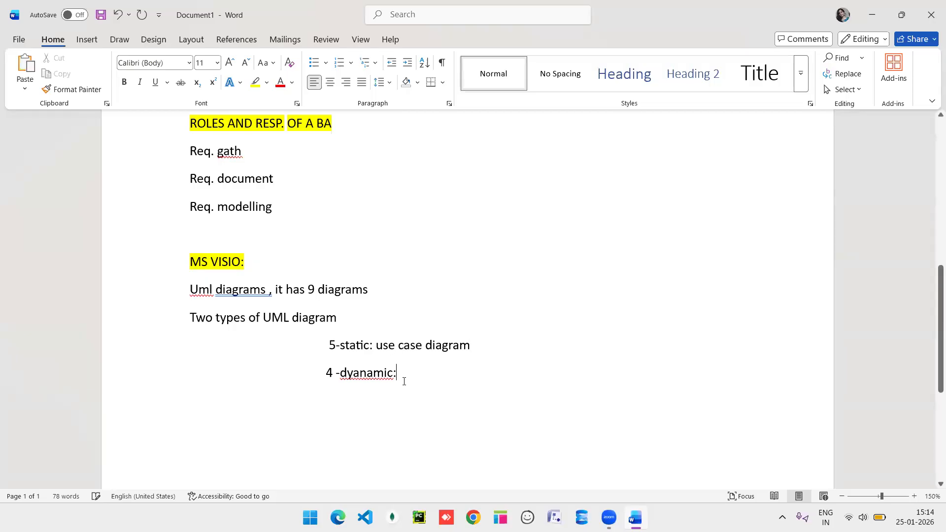
type("a")
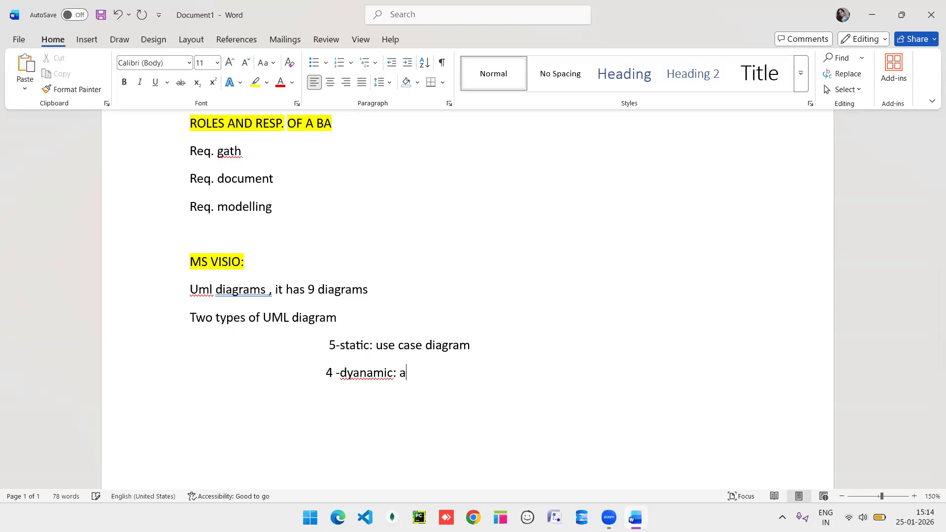
type("ctivity diagram,")
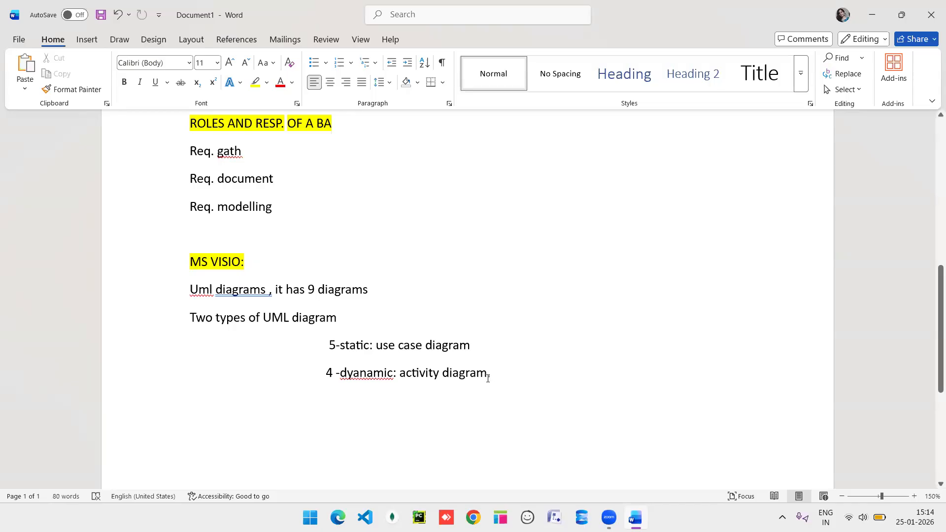
key("BackSpace")
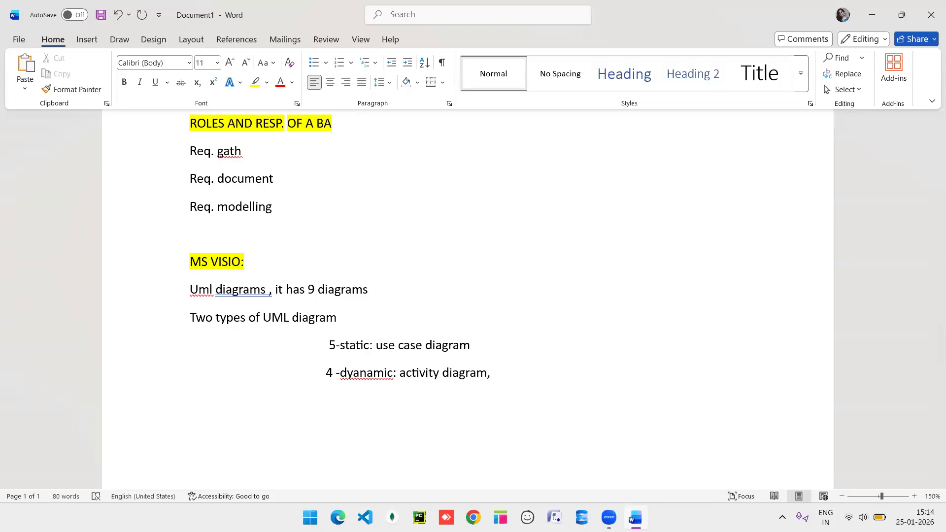
key("BackSpace")
left_click(500, 346)
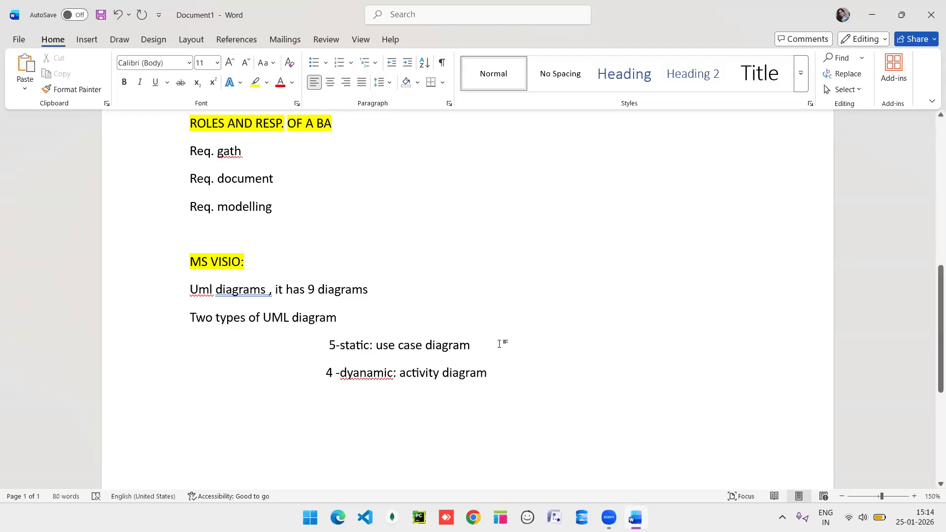
Add a yellow-highlighted 'use case diagram:' line below the static line.
key("Return")
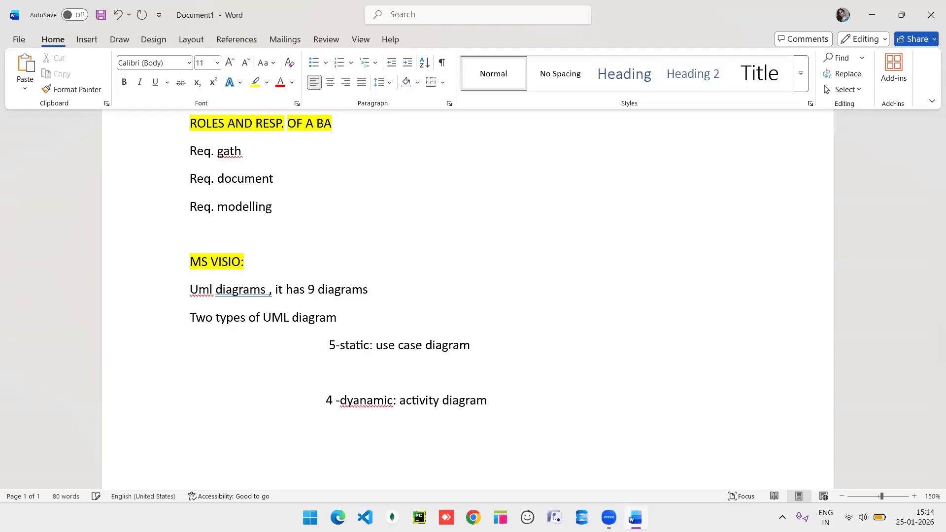
key("BackSpace")
left_click_drag(472, 348, 390, 348)
key("ctrl+c")
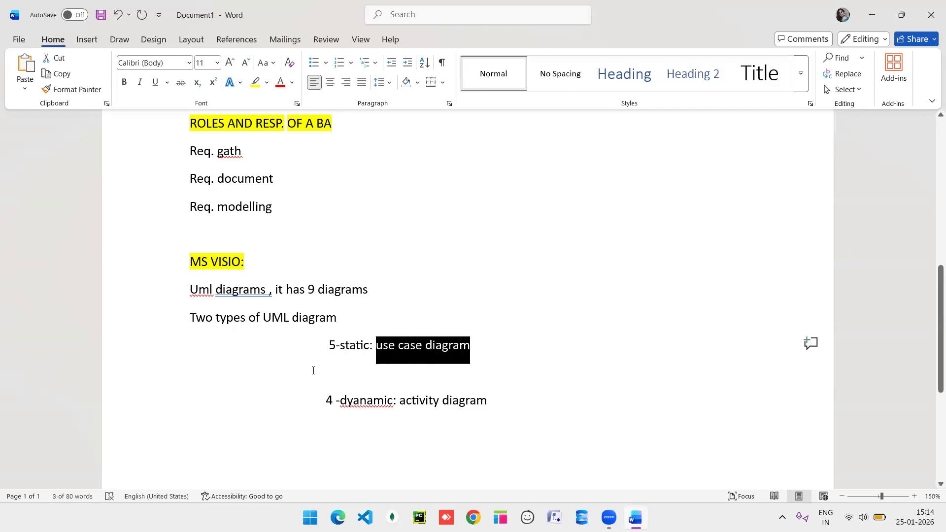
left_click(313, 371)
key("ctrl+v")
type(":")
triple_click(199, 369)
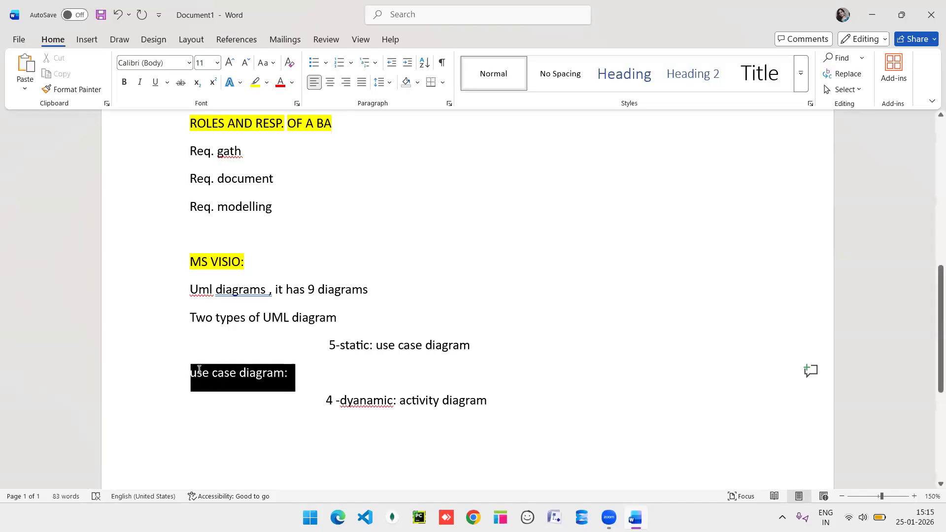
left_click(252, 349)
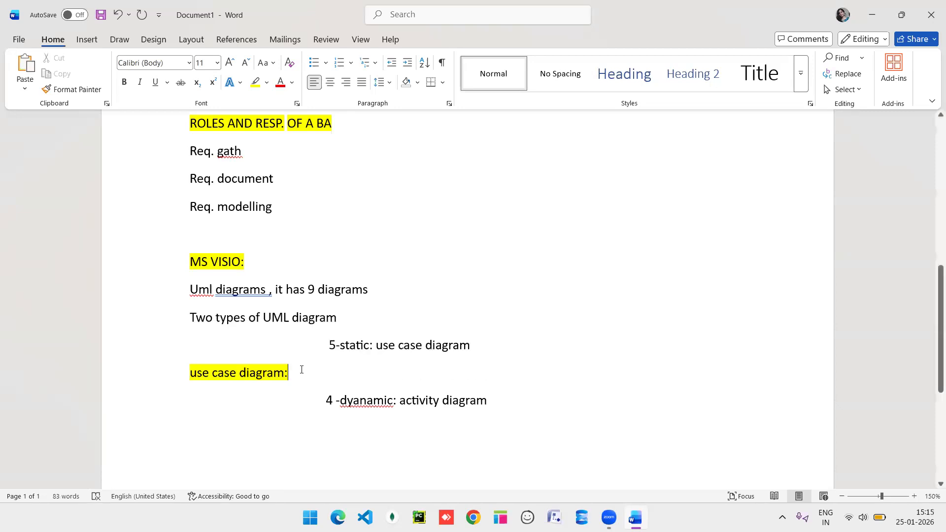
Move the '4 -dyanamic: activity diagram' line back directly under the static line.
left_click_drag(498, 400, 329, 401)
key("ctrl+c")
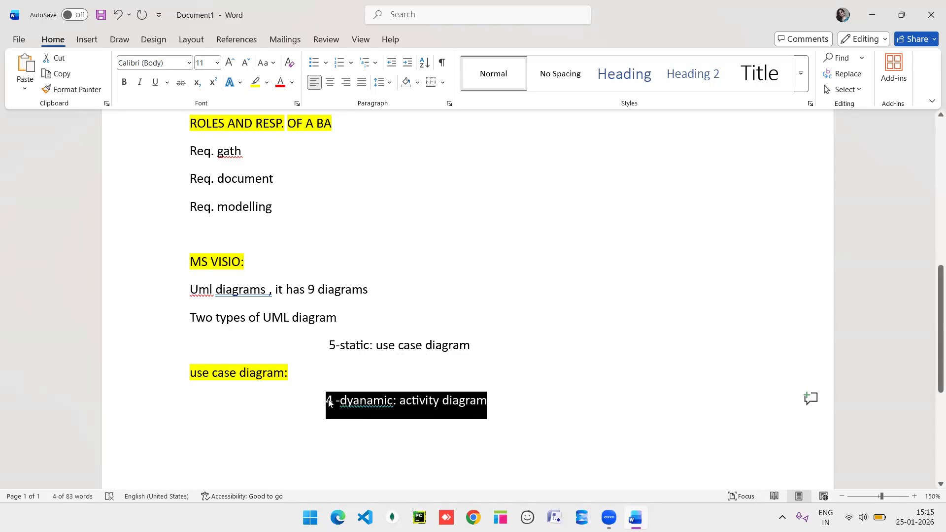
key("BackSpace")
key("BackSpace")
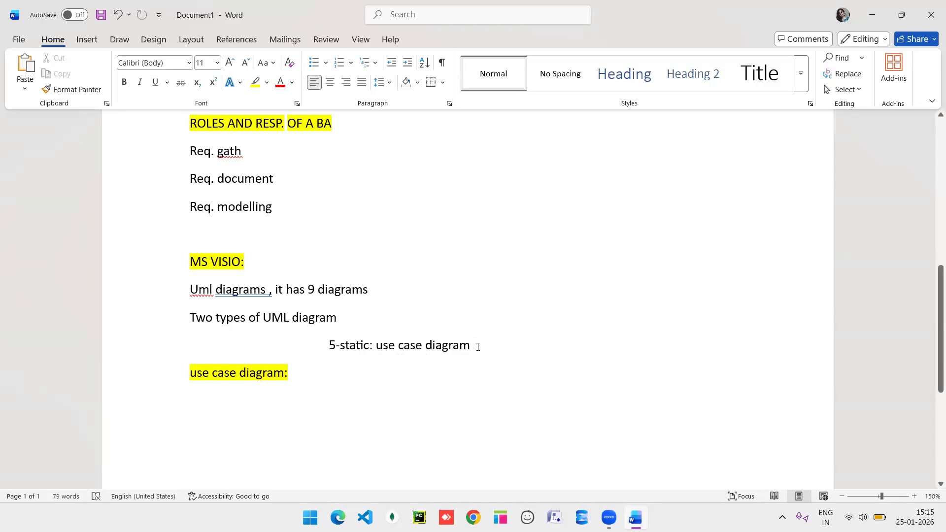
key("Return")
key("ctrl+v")
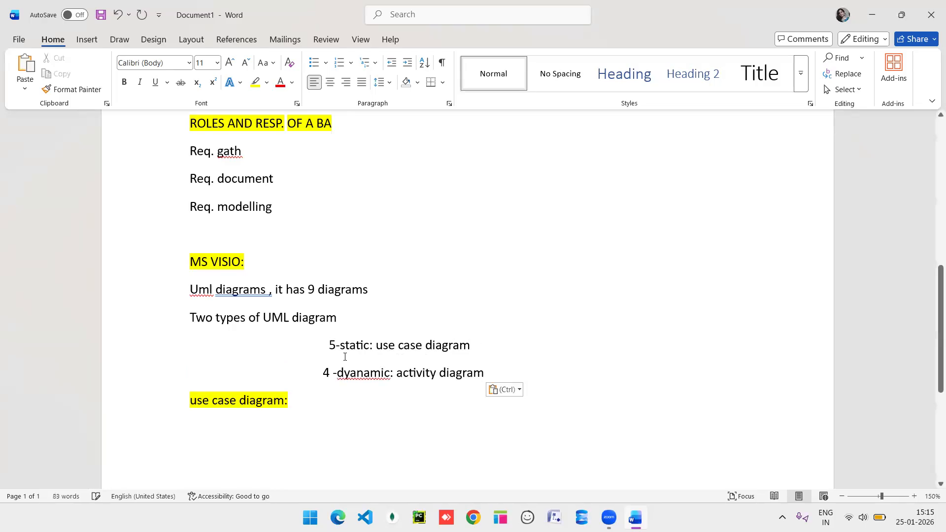
left_click(320, 390)
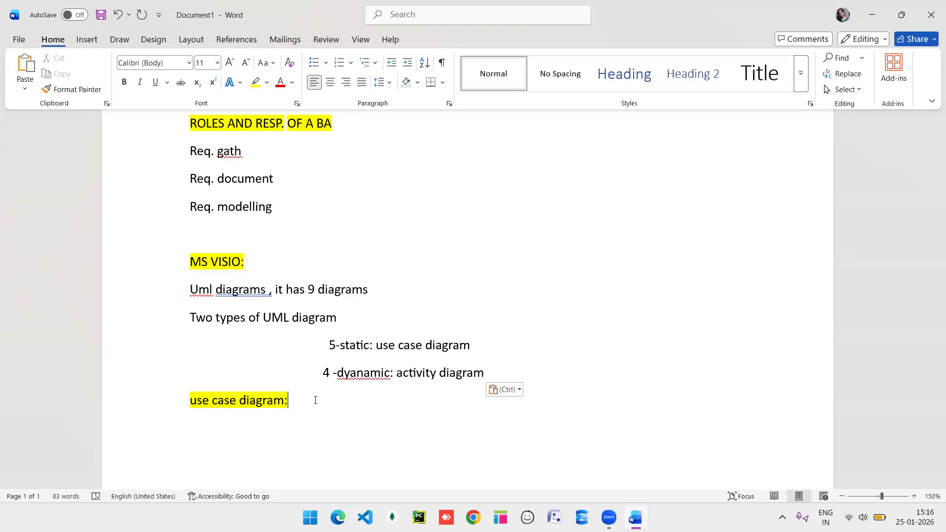
List the components Actor, use case, system boundary and relation under 'componet:'.
key("Return")
scroll(315, 401, "down", 1)
scroll(468, 296, "down", 4)
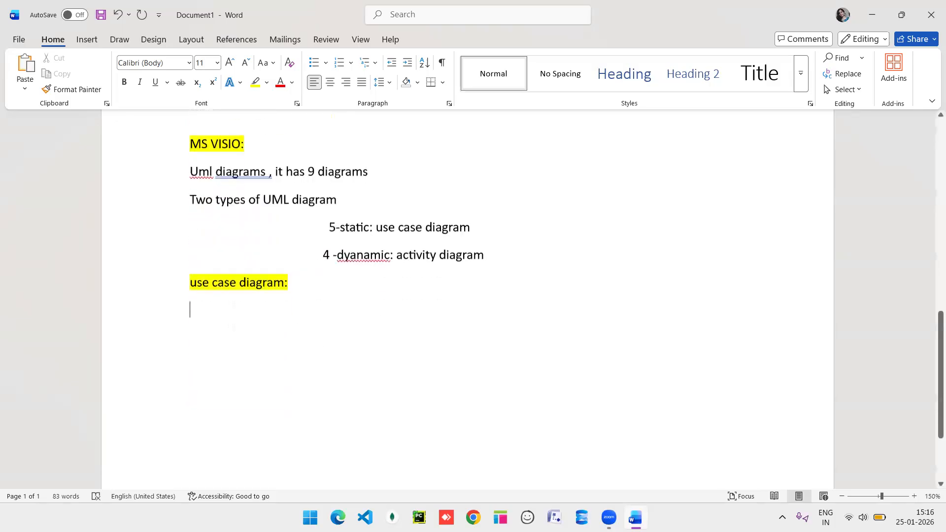
type("componet")
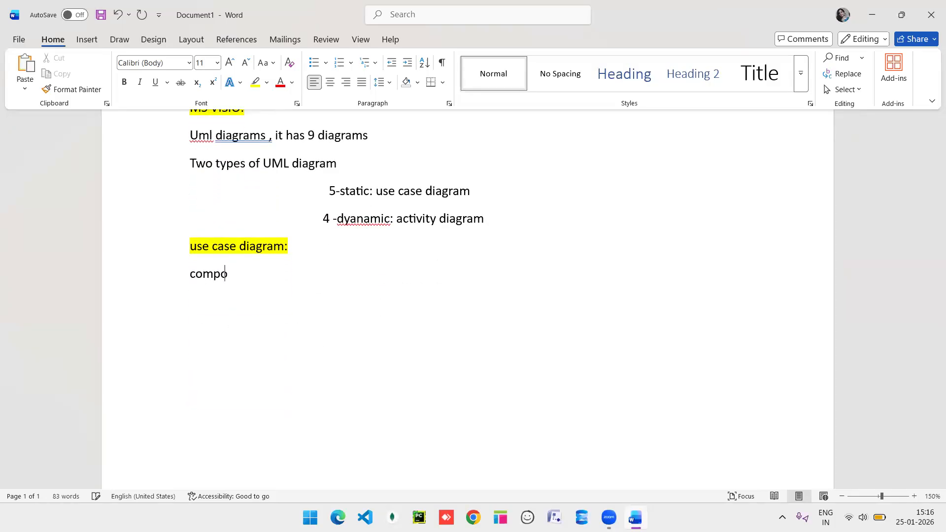
type(": Ator")
key("BackSpace")
key("BackSpace")
key("BackSpace")
type("ctor")
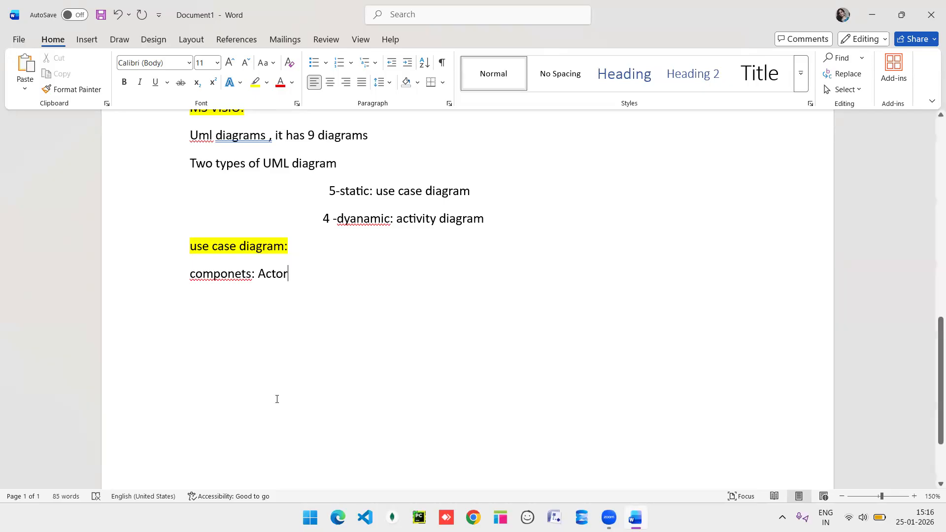
key("BackSpace")
key("BackSpace")
key("BackSpace")
key("BackSpace")
key("BackSpace")
key("Return")
type("Actor")
key("Return")
type("use ")
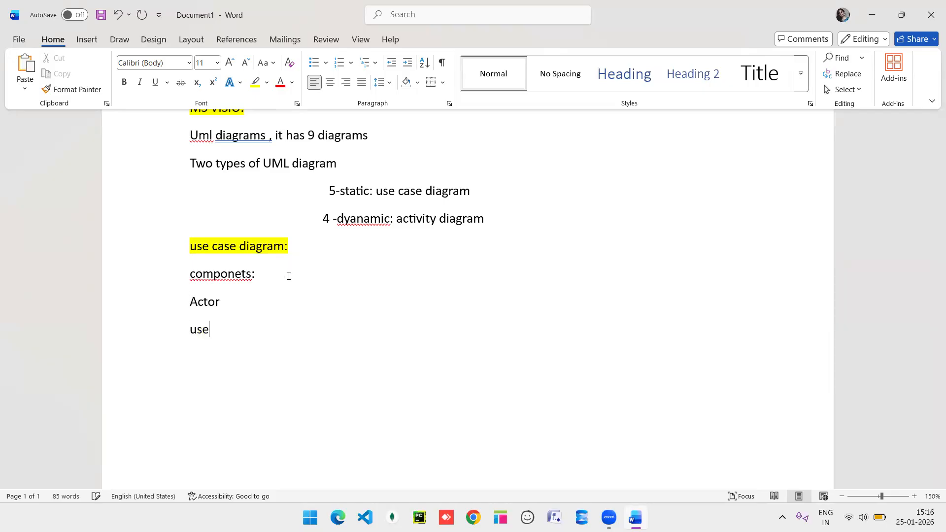
type("case")
key("Return")
type("system boundary")
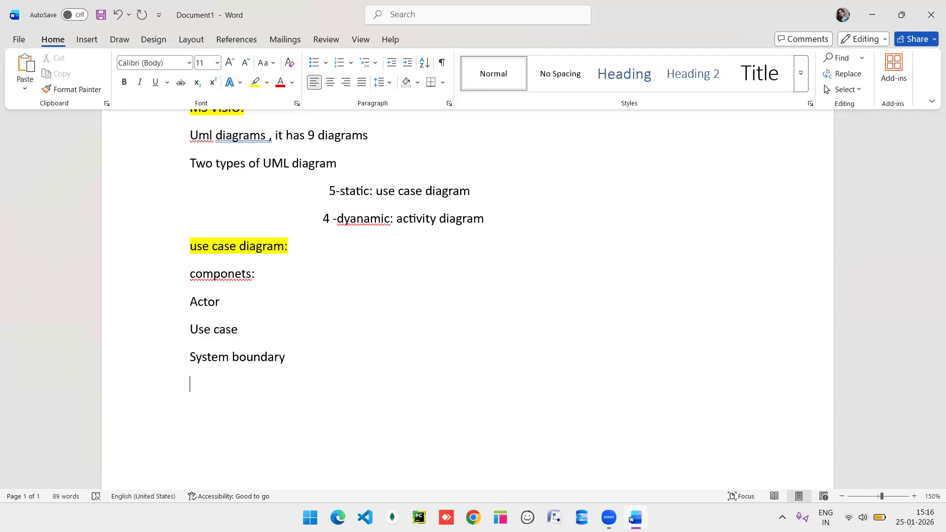
key("Return")
type("relation")
Define Actor as a person or system that interacts with the app completing their specific task.
left_click(225, 308)
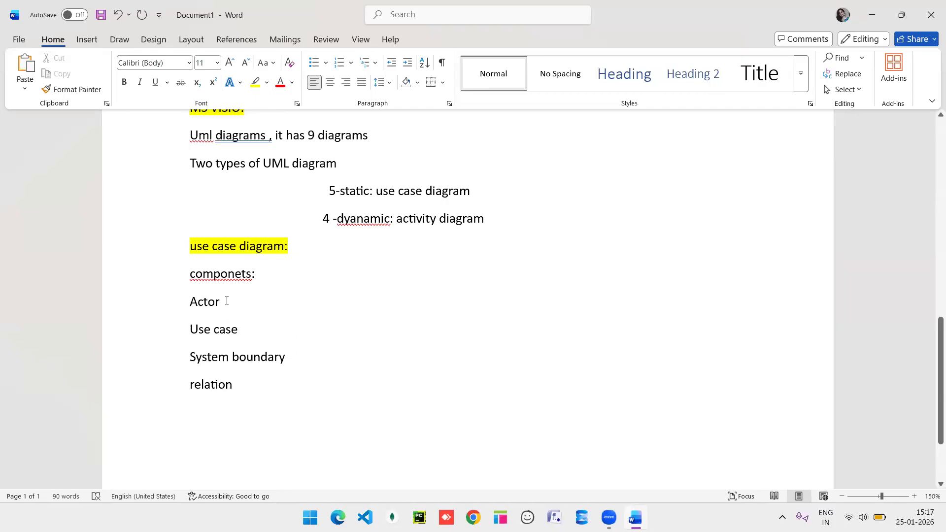
type(":")
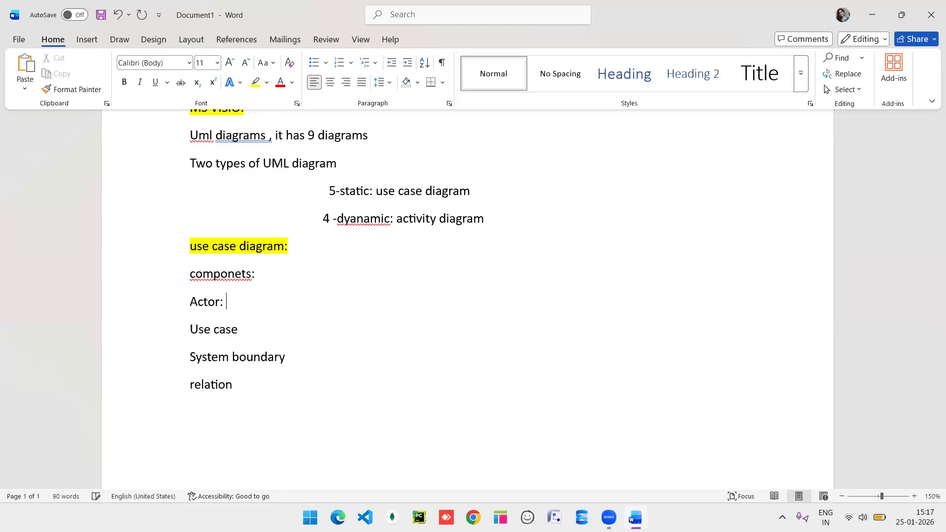
type(" it can be a person or st")
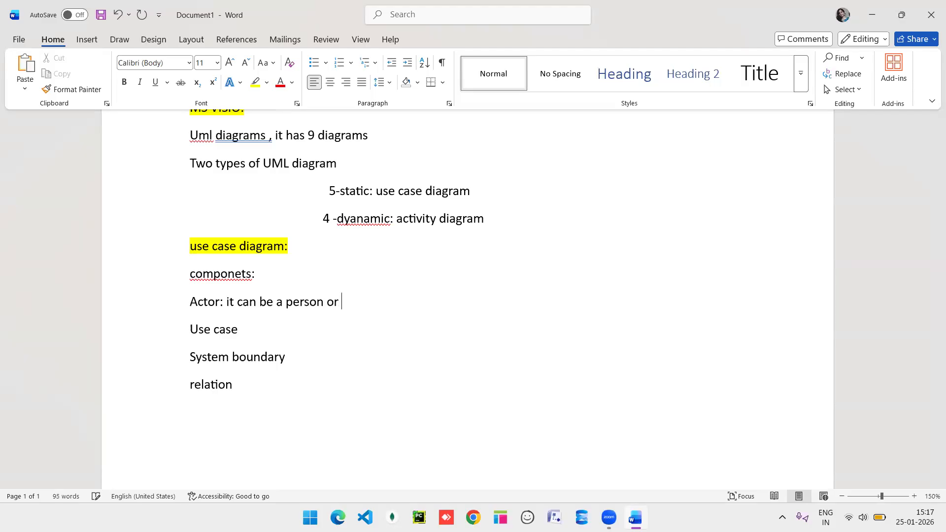
key("BackSpace")
type("ystem, where i")
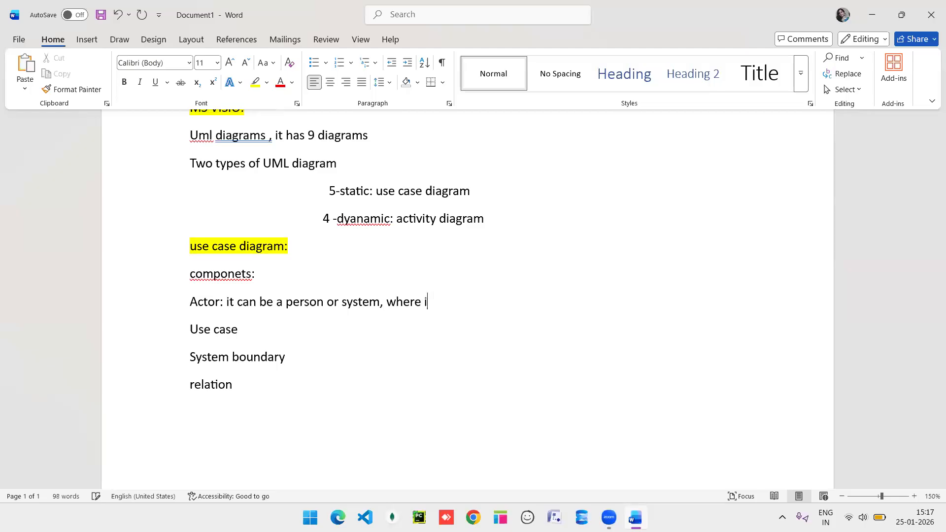
type("t will interact")
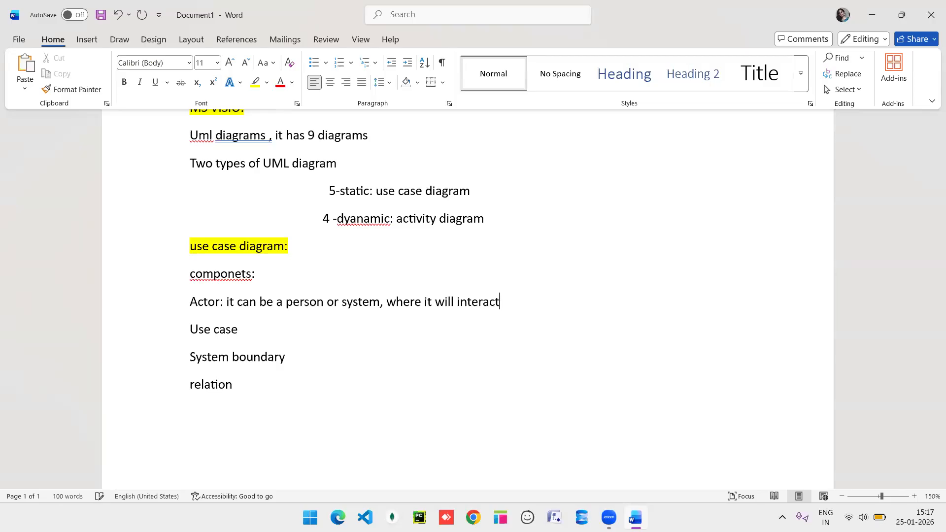
type(" with app. and c")
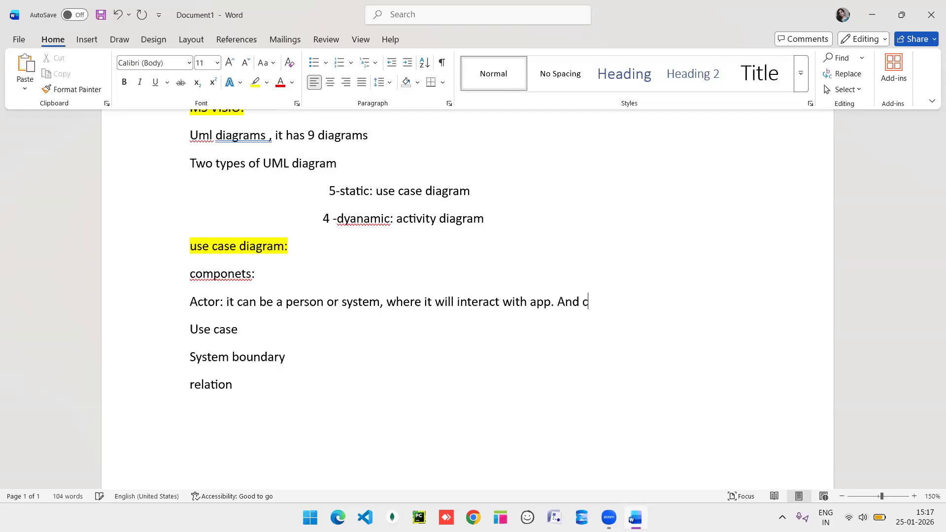
type("ompleting thir")
key("BackSpace")
type("e")
key("BackSpace")
key("BackSpace")
type("eir ")
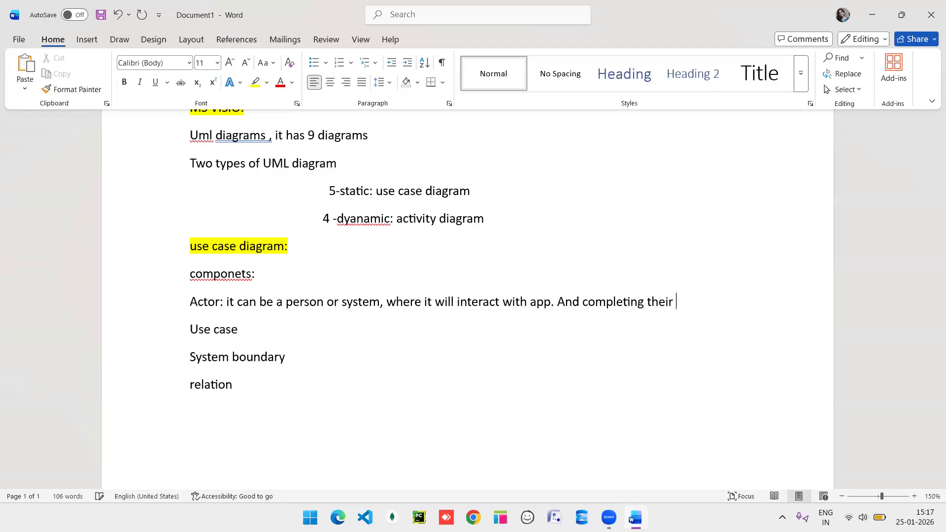
type("specific task.")
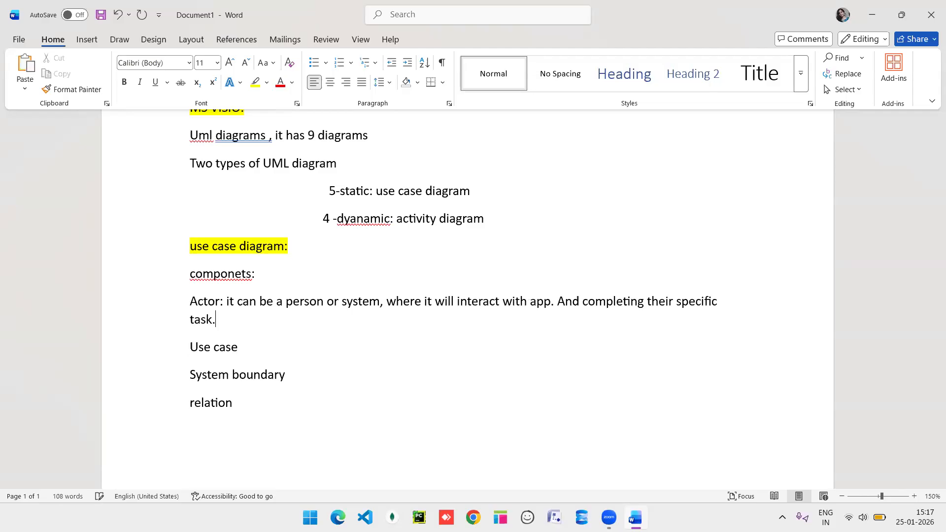
Highlight 'Actor:' in yellow and start a new line after the definition.
left_click_drag(225, 301, 191, 302)
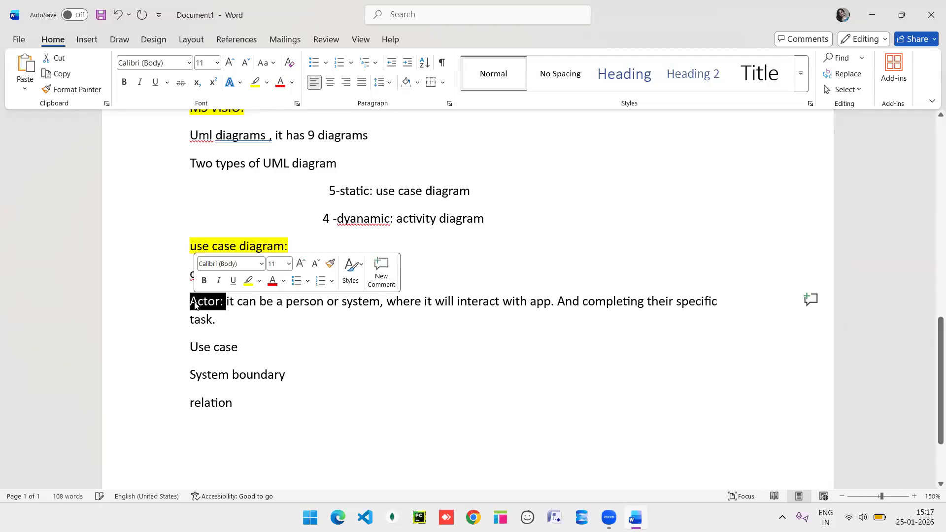
left_click(249, 282)
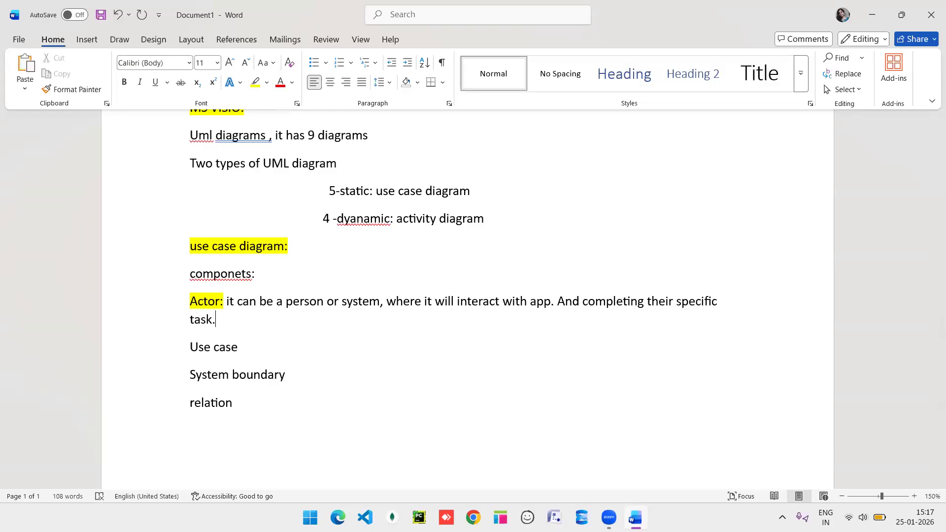
key("Return")
Add 'types of actor- primary actor' described as who is initiating any work/task.
type("types of actor")
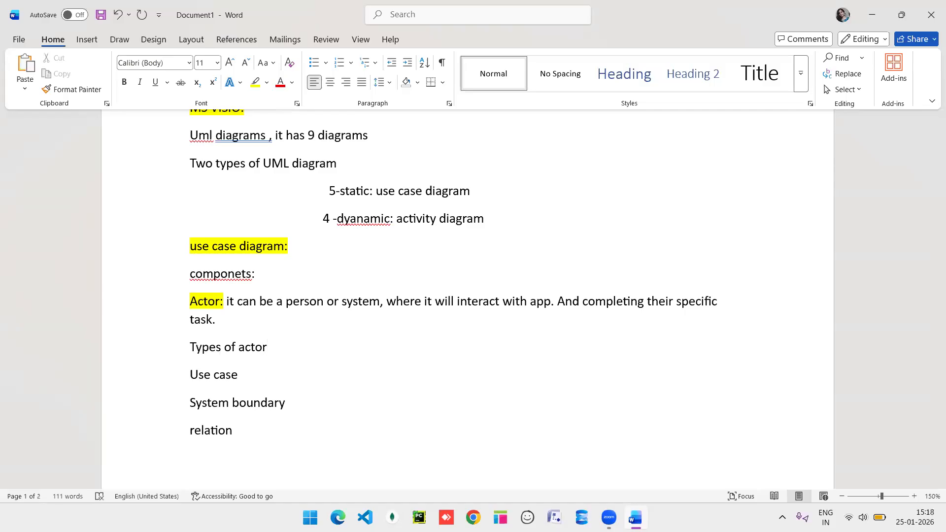
type("- primary aco")
key("BackSpace")
type("tor and")
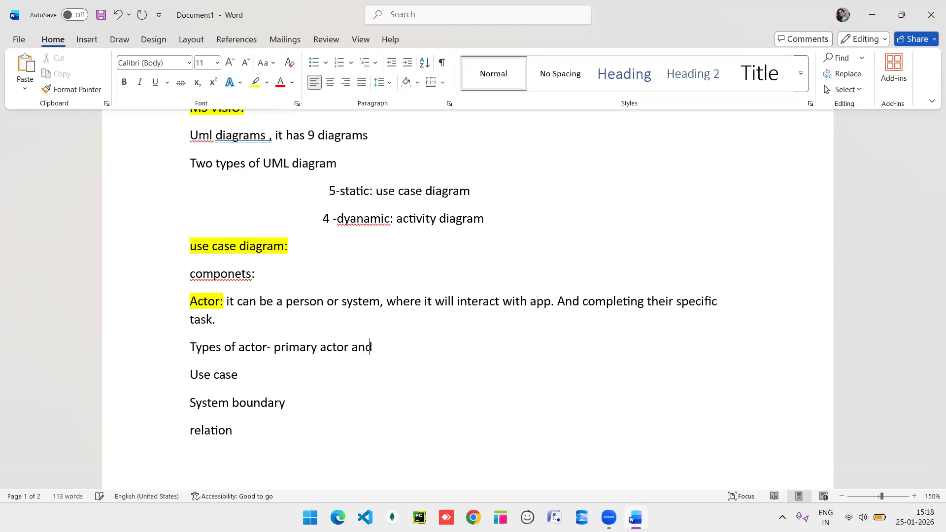
type(" secondary actor")
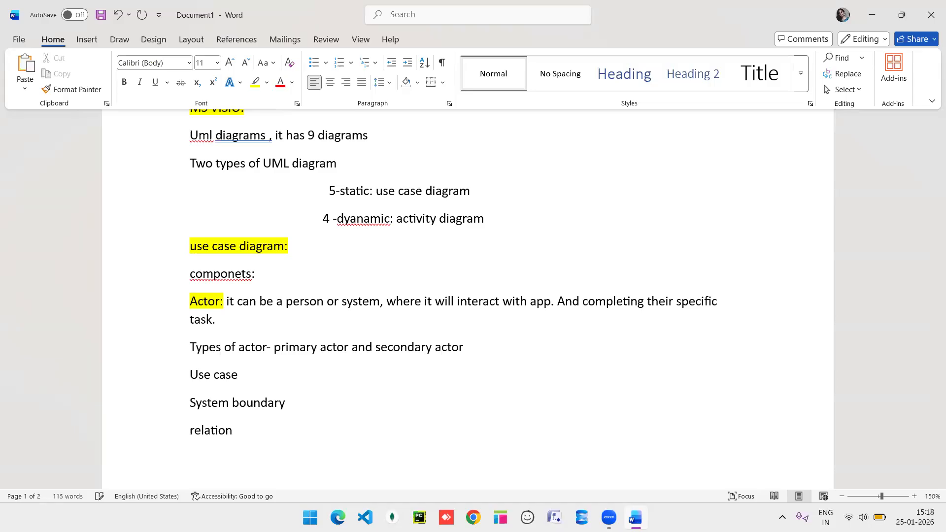
left_click(351, 350)
type("--")
key("Return")
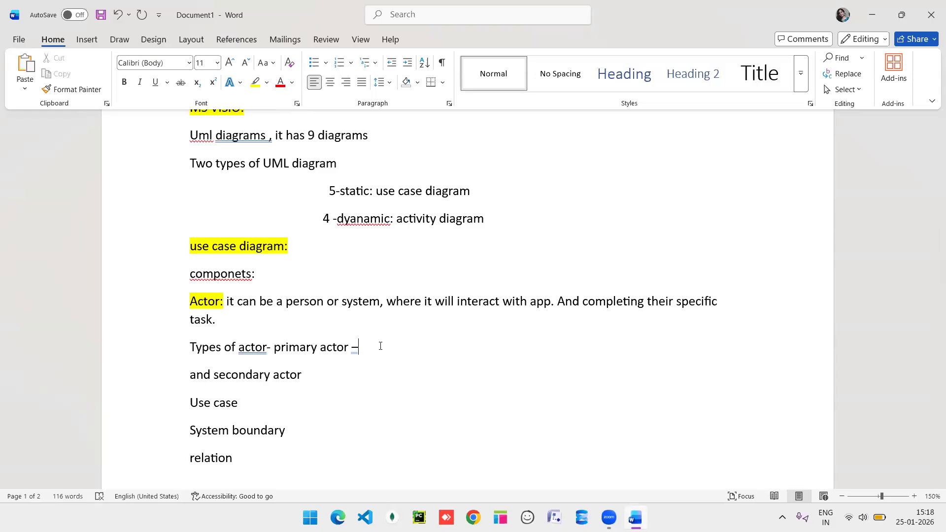
type("who is initiatin")
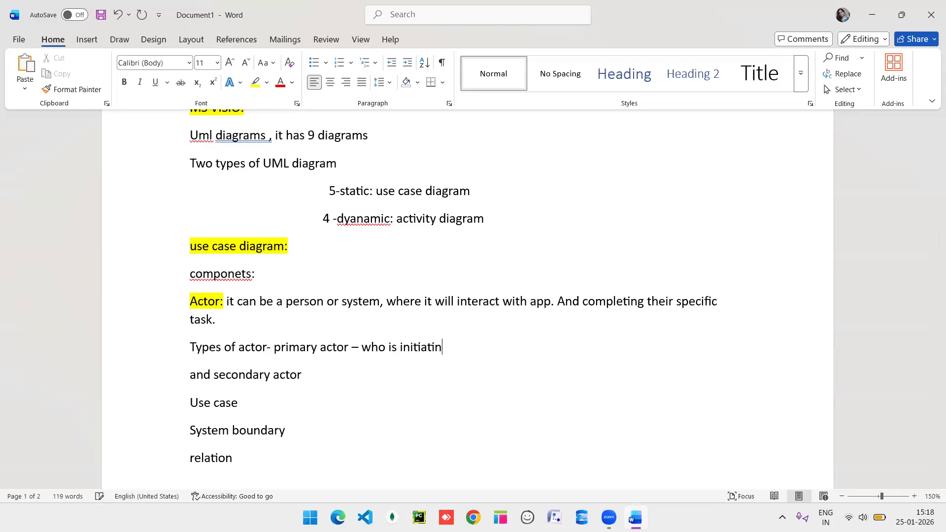
type("g any work/task")
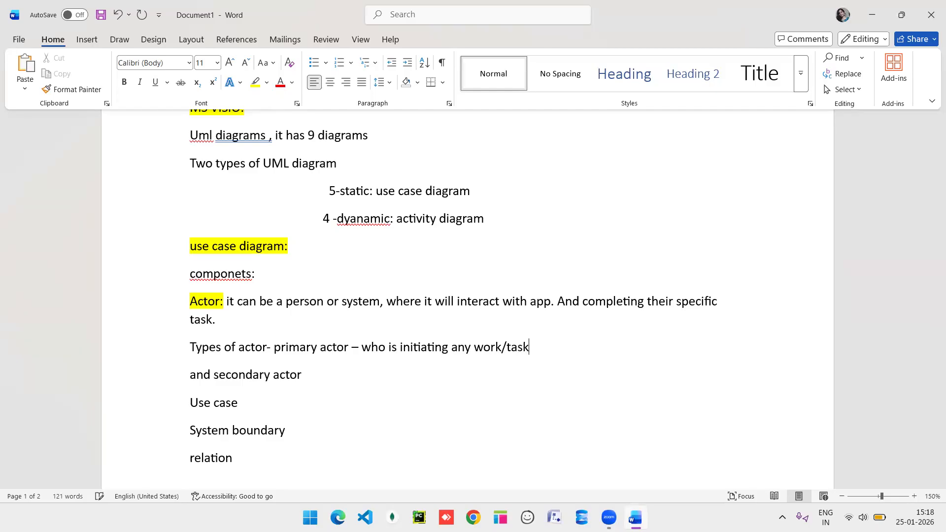
Describe the secondary actor as helping the primary actor complete their process.
left_click(323, 370)
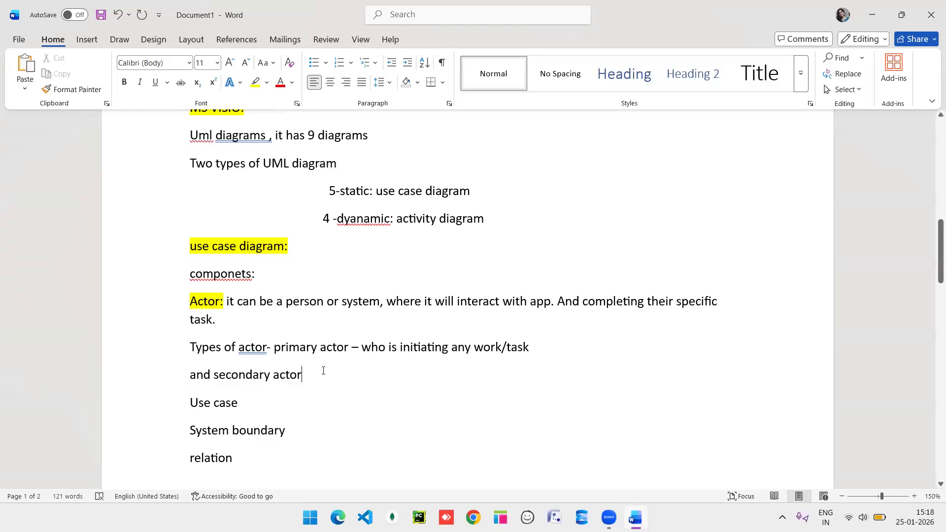
type("=")
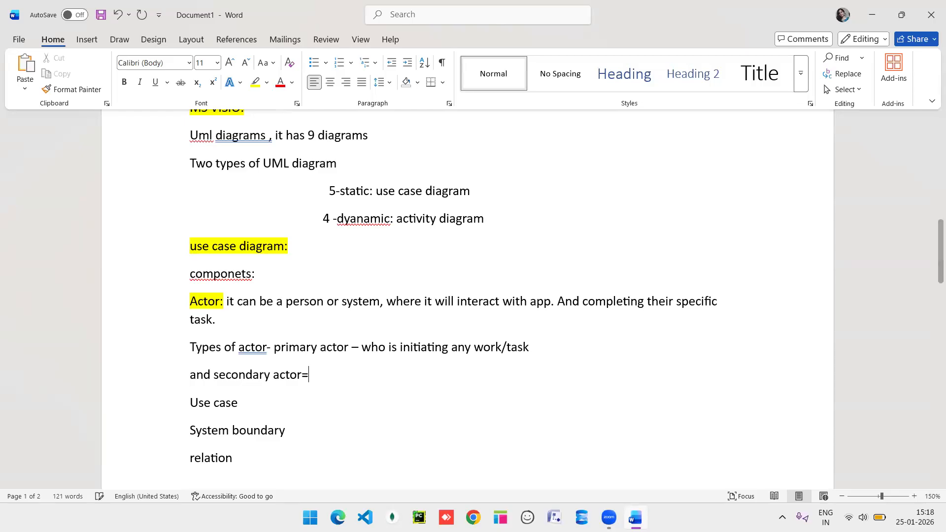
key("Num_Lock")
key("Num_Lock")
key("BackSpace")
type("--")
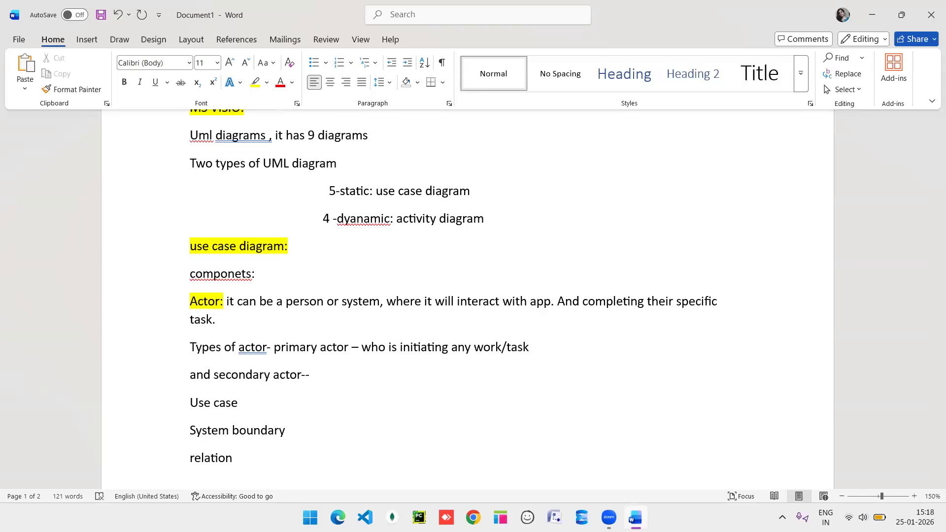
type("  it will help to the primay")
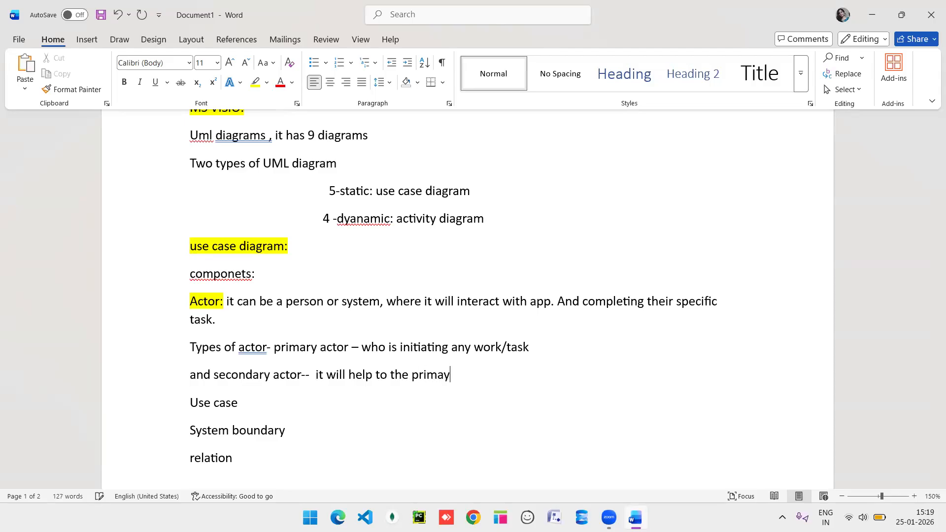
key("BackSpace")
type("ry actor to comple")
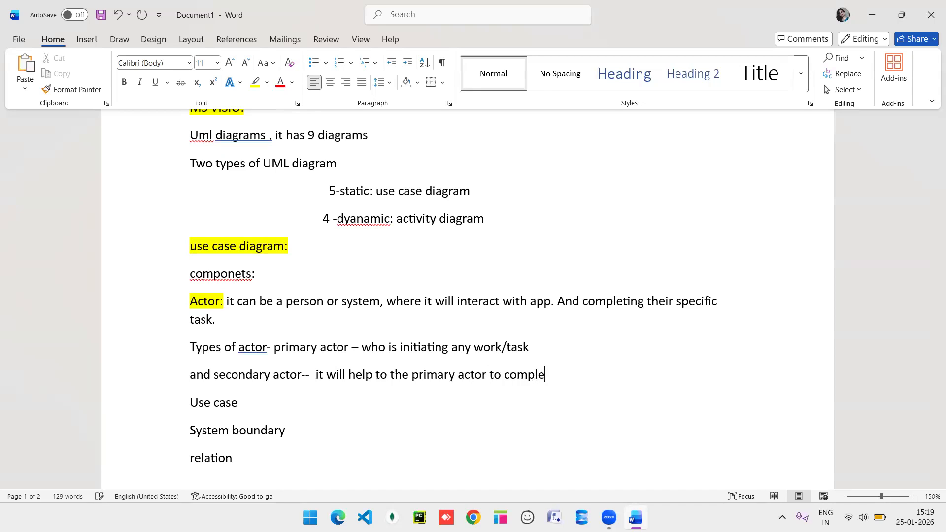
type("te their process")
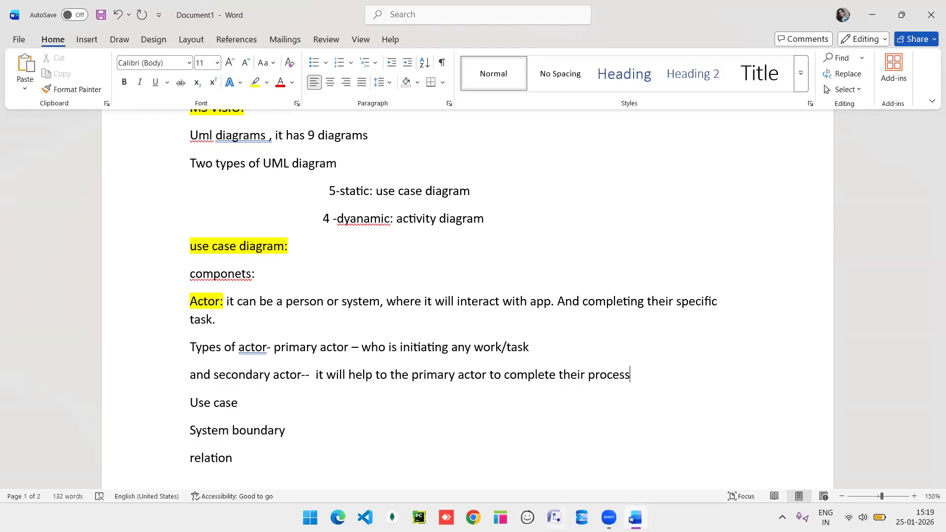
left_click(555, 517)
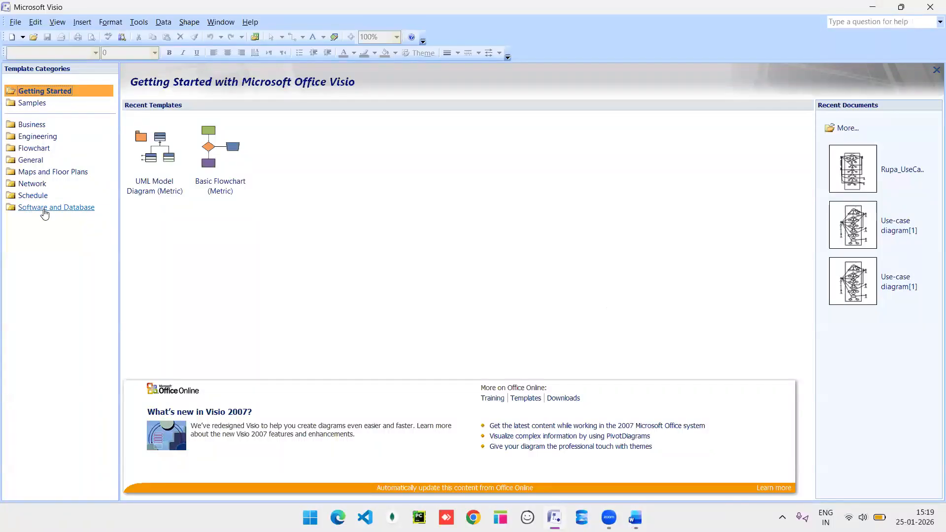
Create a UML Model Diagram from Software and Database and show the UML Use Case stencil.
left_click(44, 208)
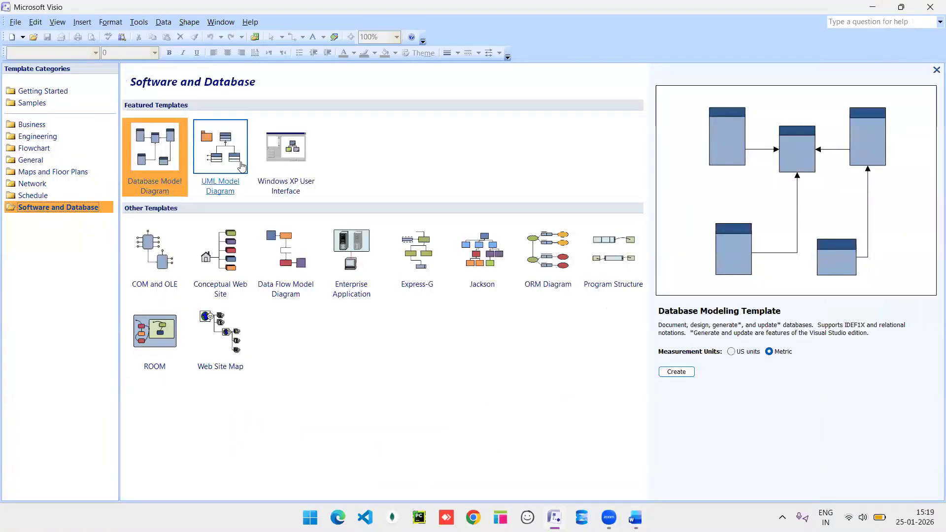
double_click(241, 165)
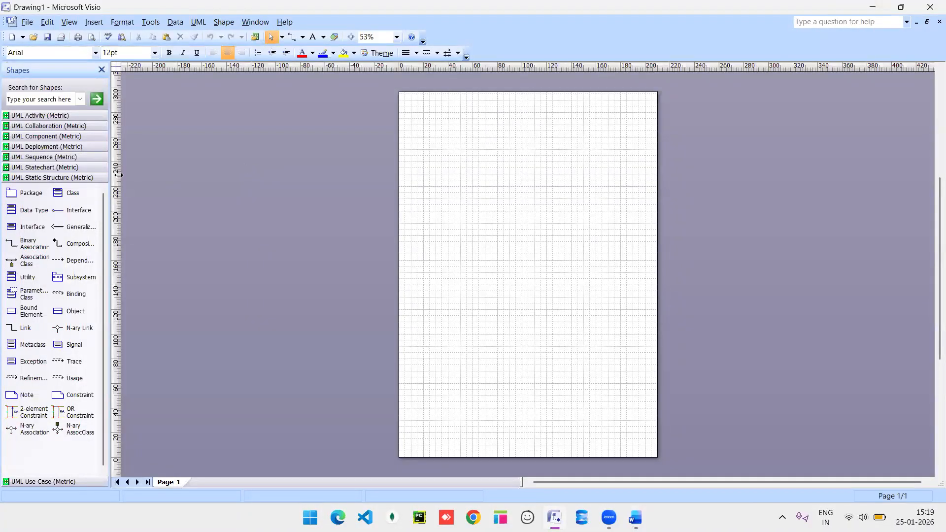
left_click(42, 481)
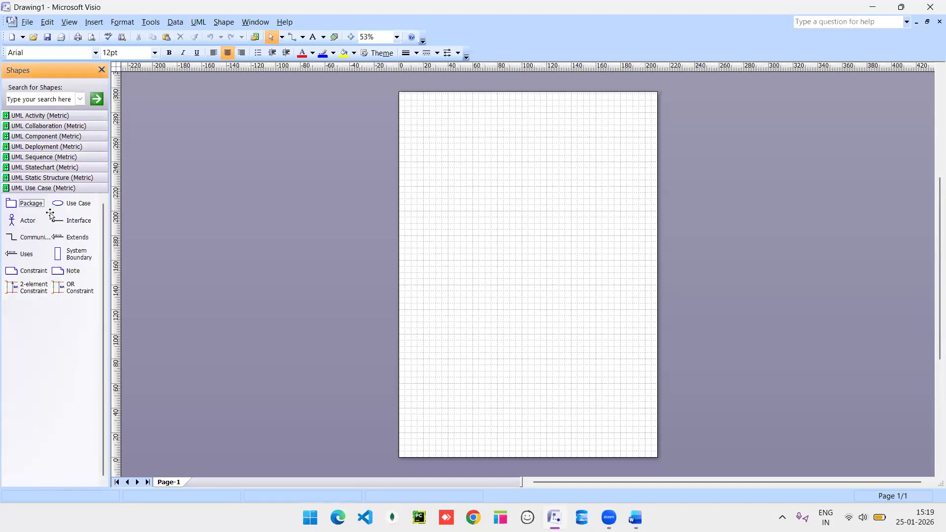
Drop an Actor, a System Boundary and a Use Case shape onto the drawing page.
left_click_drag(31, 226, 425, 158)
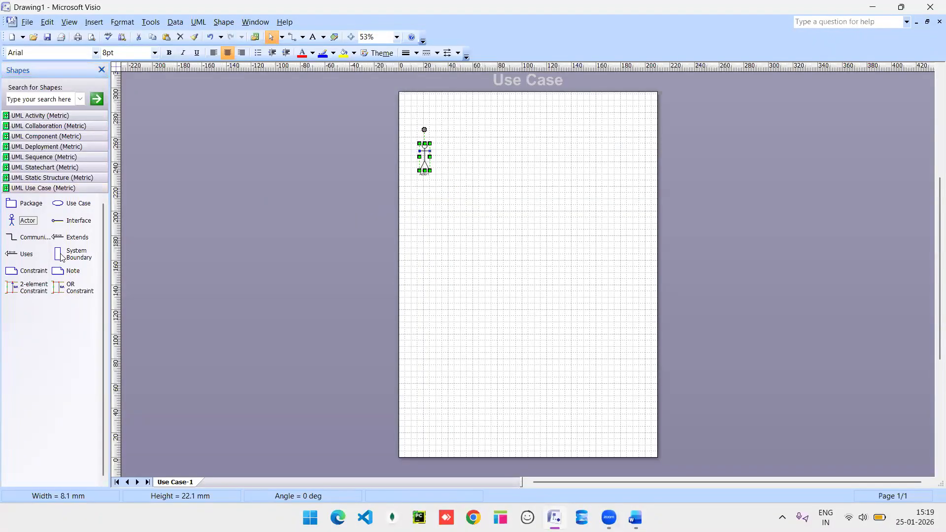
left_click_drag(74, 254, 521, 277)
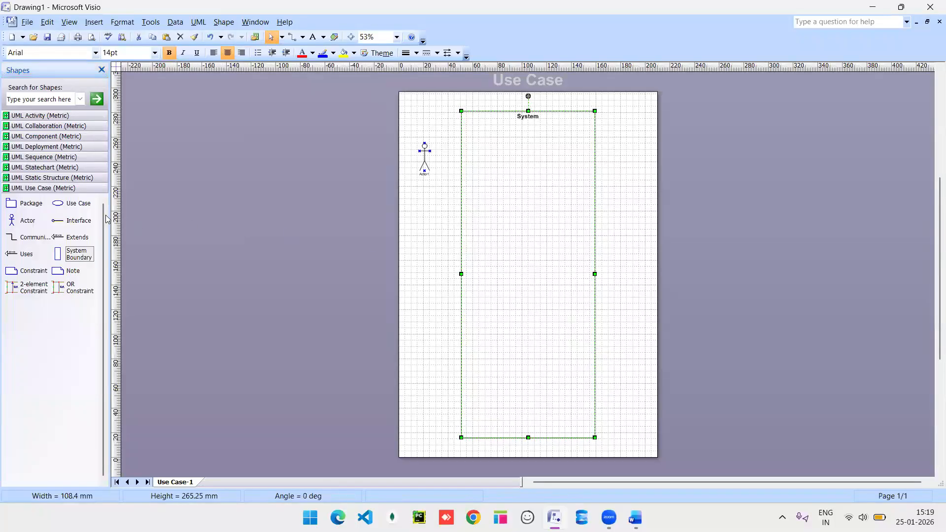
left_click_drag(74, 204, 438, 232)
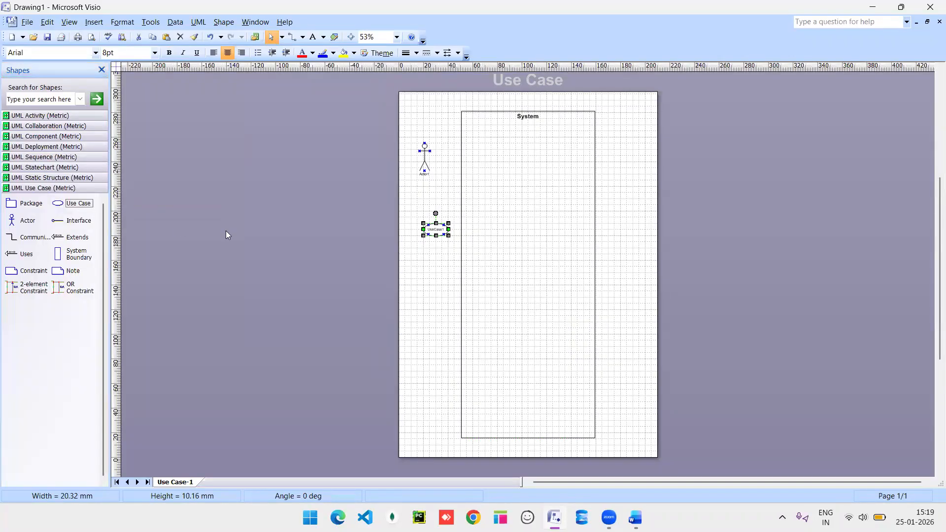
key("alt+Tab")
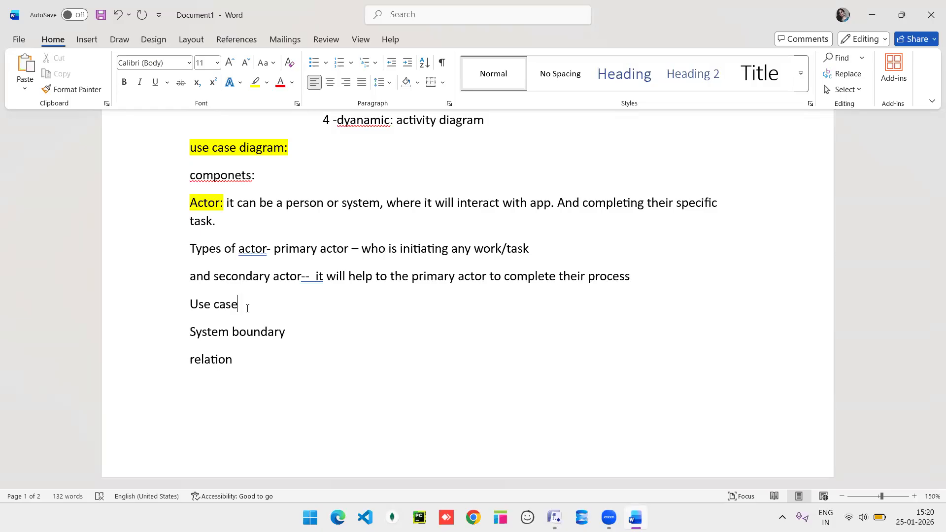
Drag UseCase1 inside the System boundary near its top.
key("alt+Tab")
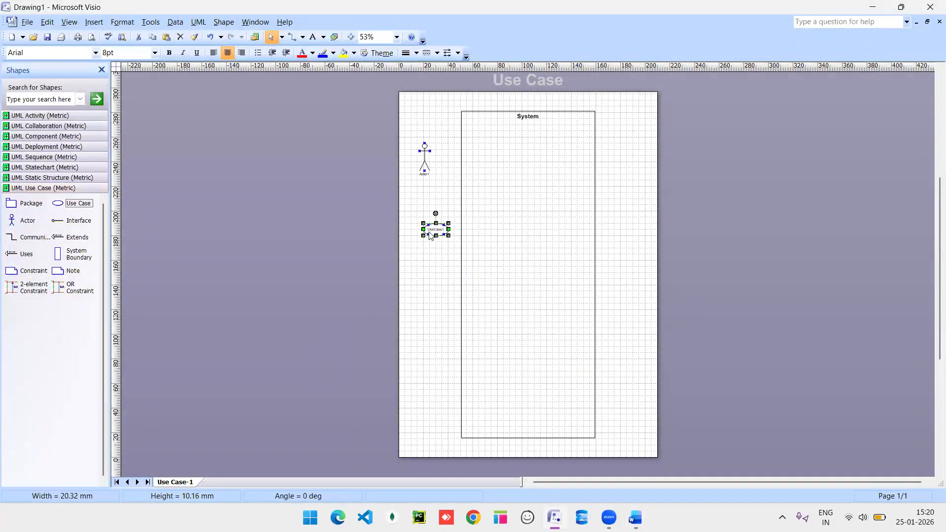
left_click_drag(505, 182, 524, 151)
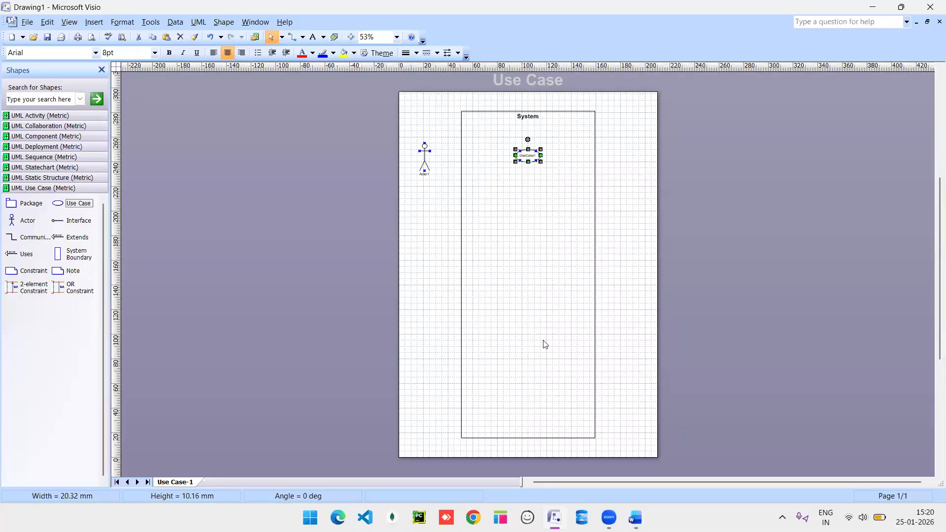
key("alt+Tab")
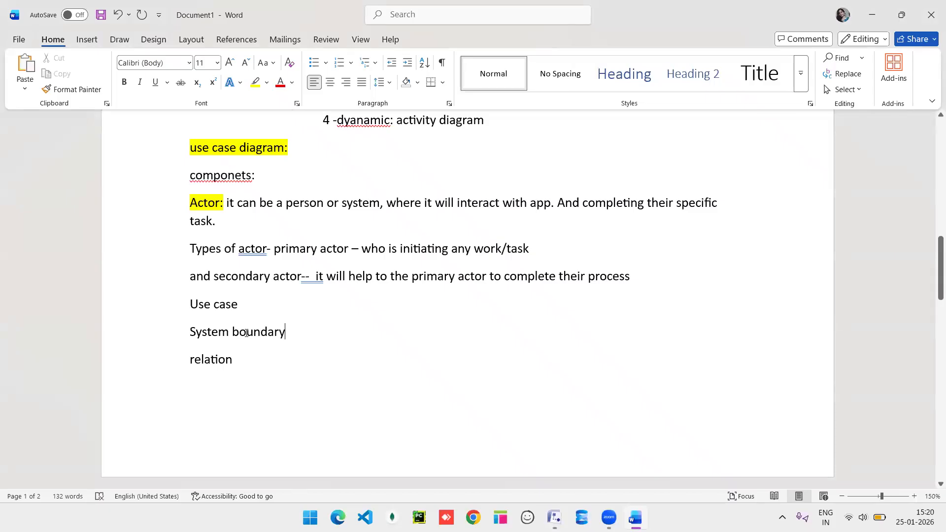
left_click(178, 335)
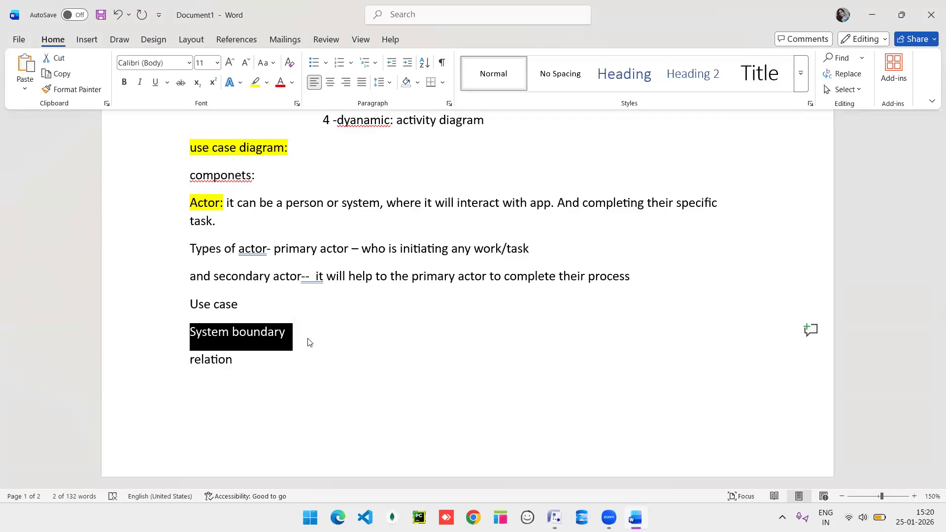
left_click(310, 343)
key("alt+Tab")
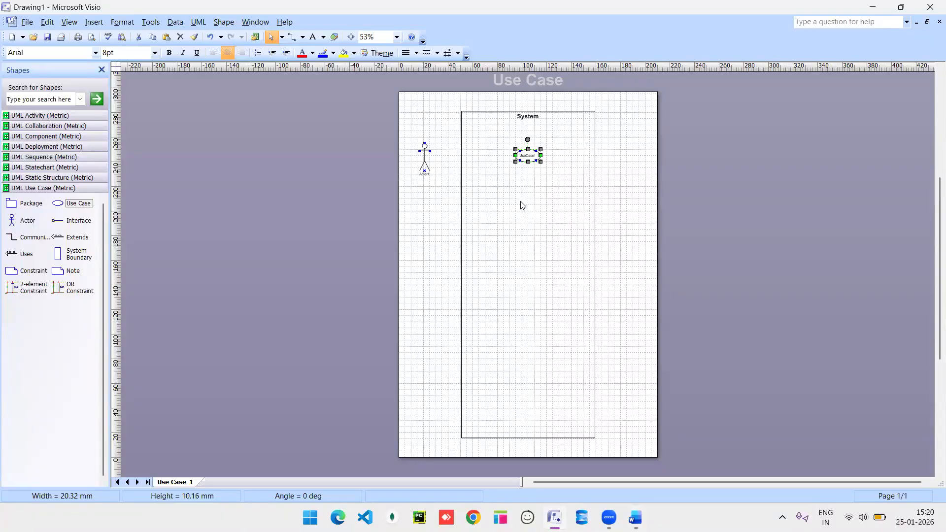
key("alt+Tab")
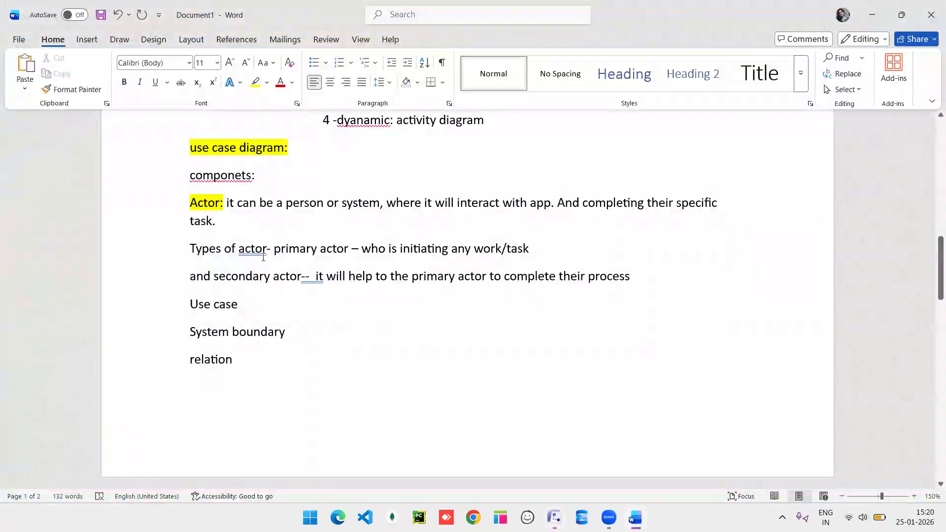
Move the relation line above Use case and append ': extend, include and generalization'.
left_click(247, 364)
left_click(181, 364)
key("ctrl+c")
key("BackSpace")
left_click(210, 294)
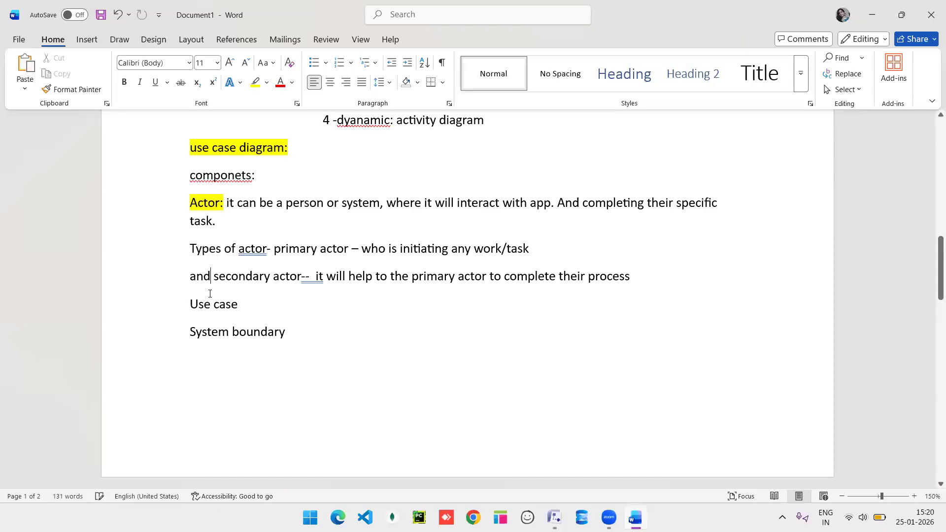
double_click(651, 285)
key("Return")
key("ctrl+v")
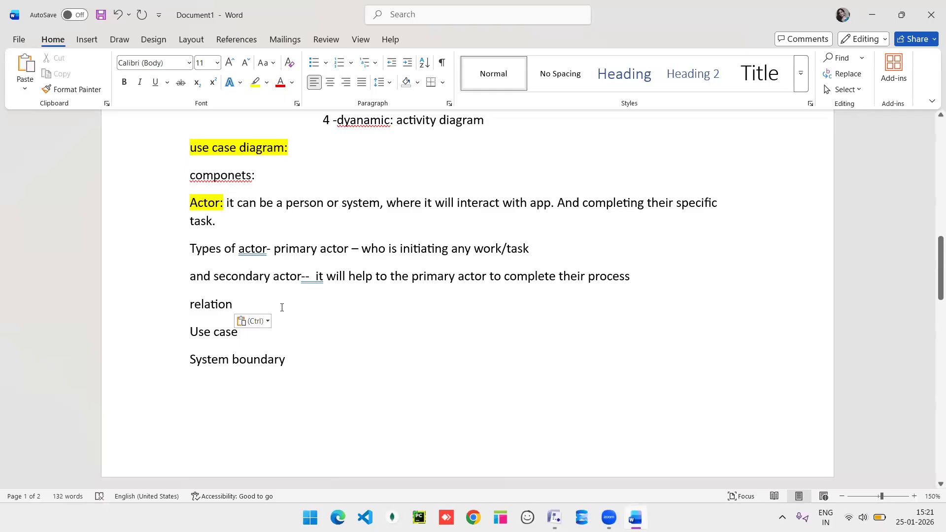
type(": ")
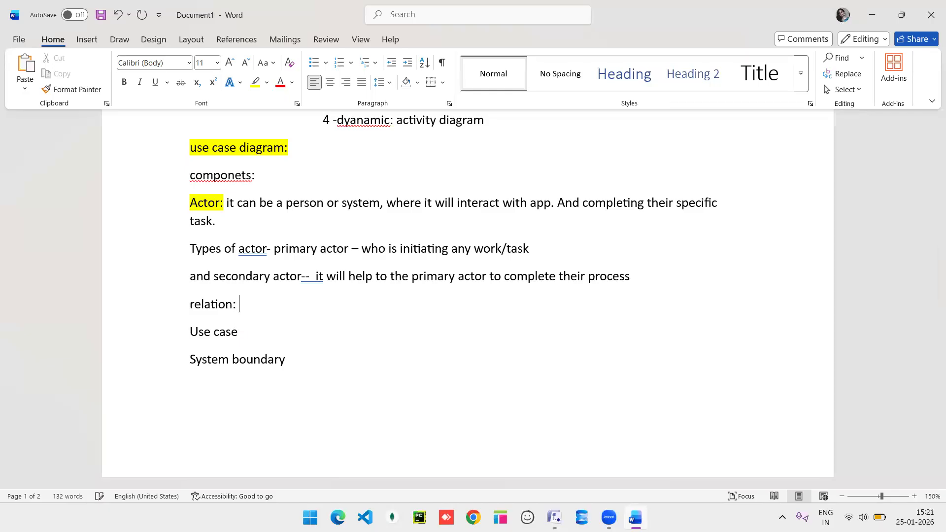
type("extend, include and generalizTION")
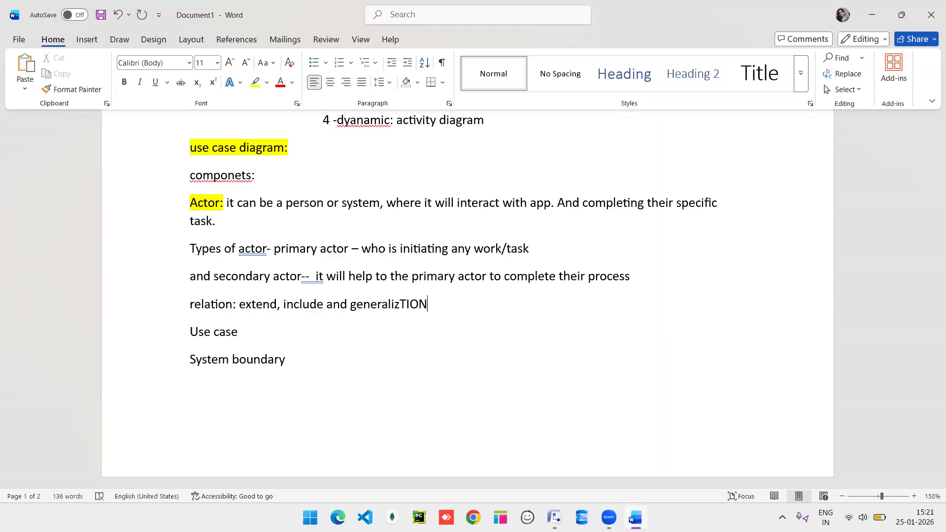
key("BackSpace")
key("BackSpace")
key("BackSpace")
key("BackSpace")
type("ation")
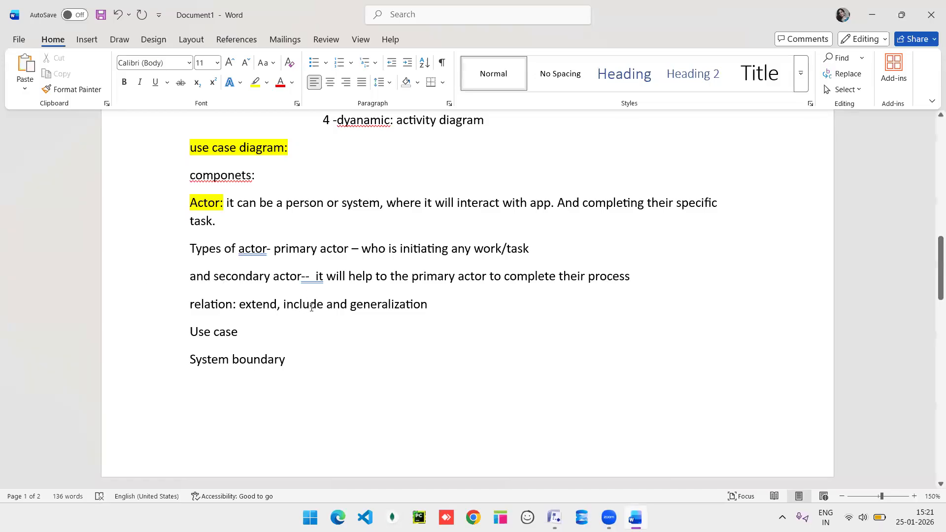
Annotate the relations as extend(optional) and include(mandatory).
left_click(268, 305)
left_click(284, 306)
type("()")
key("Left")
type("opti")
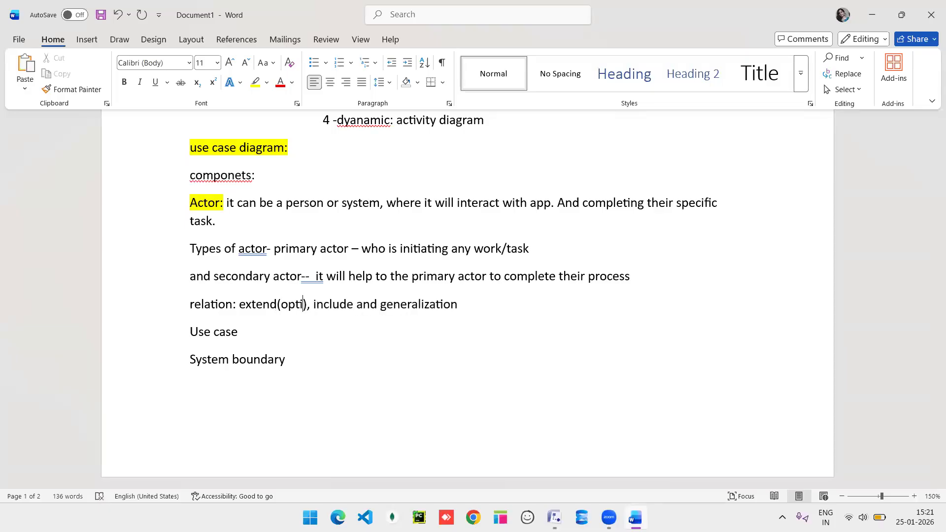
type("onal")
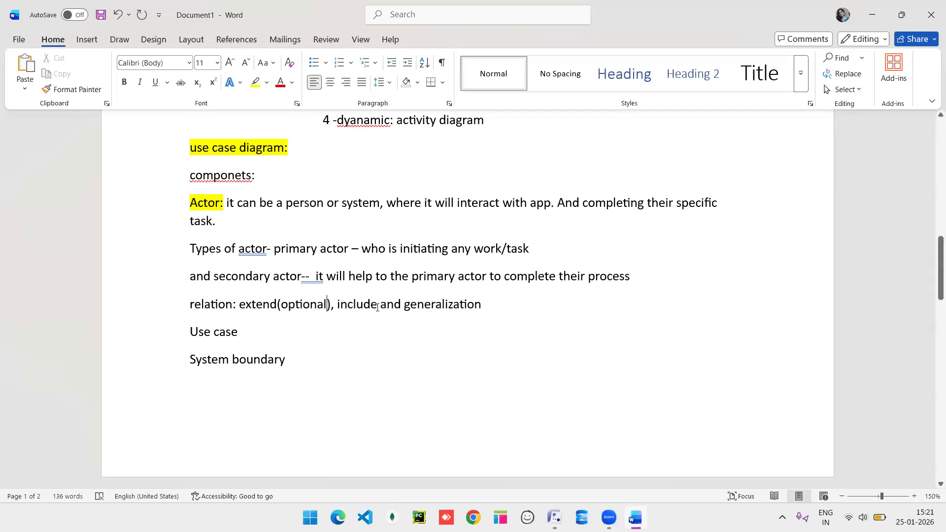
left_click(377, 307)
type("()")
key("Left")
type("manda")
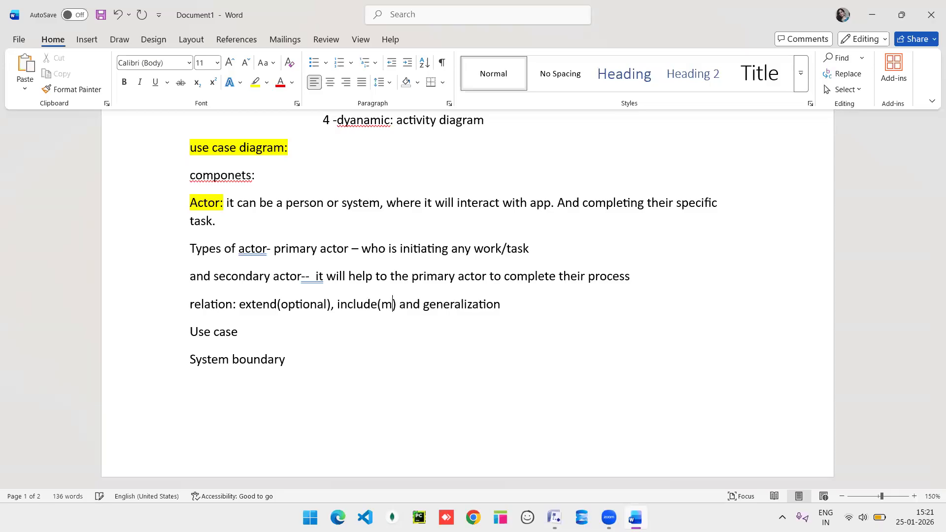
type("tory")
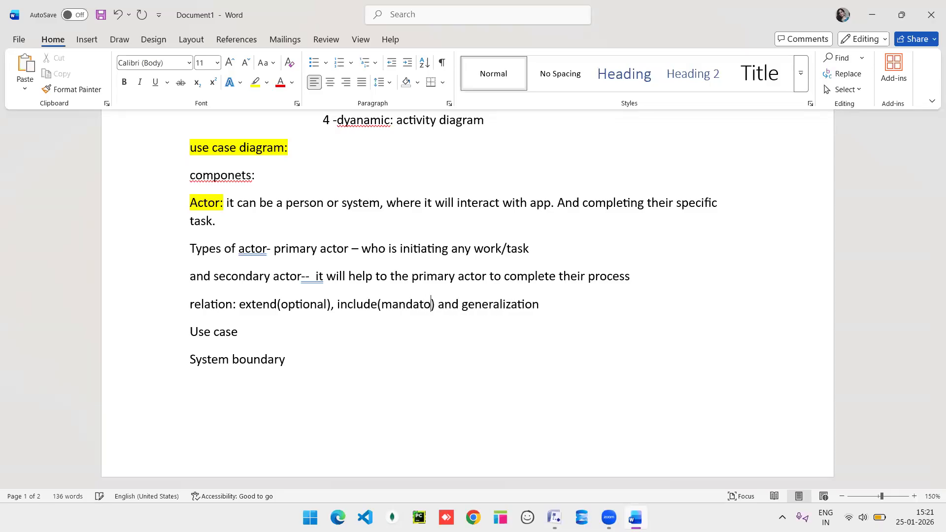
left_click(558, 306)
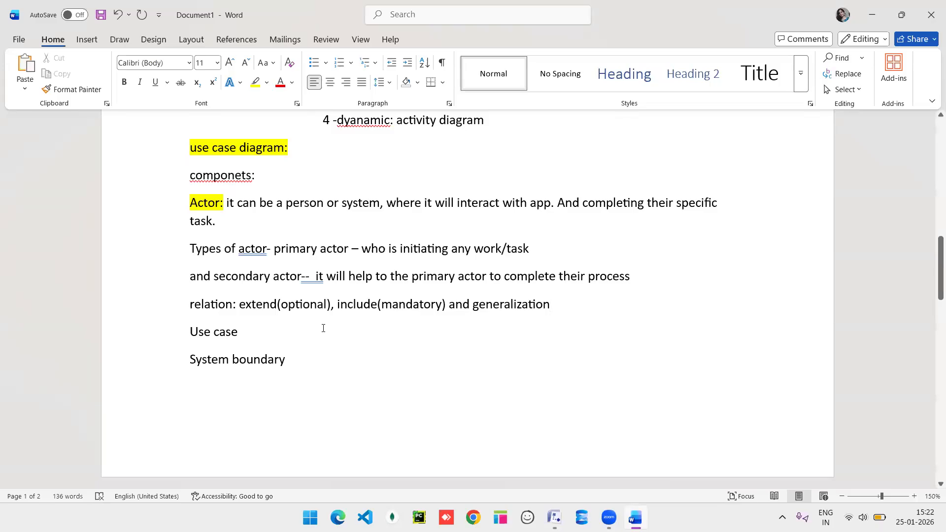
key("alt+Tab")
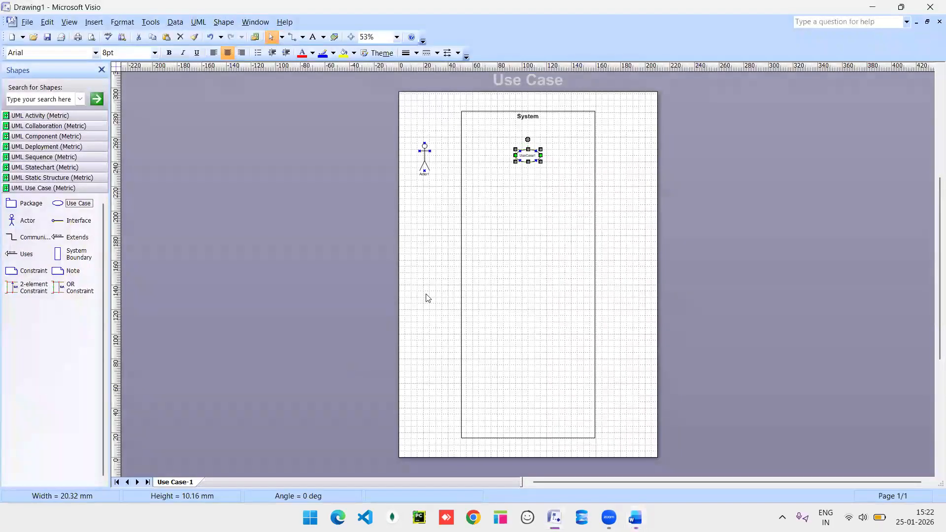
Zoom the drawing to 100% and scroll the boundary and shapes into view.
left_click(397, 38)
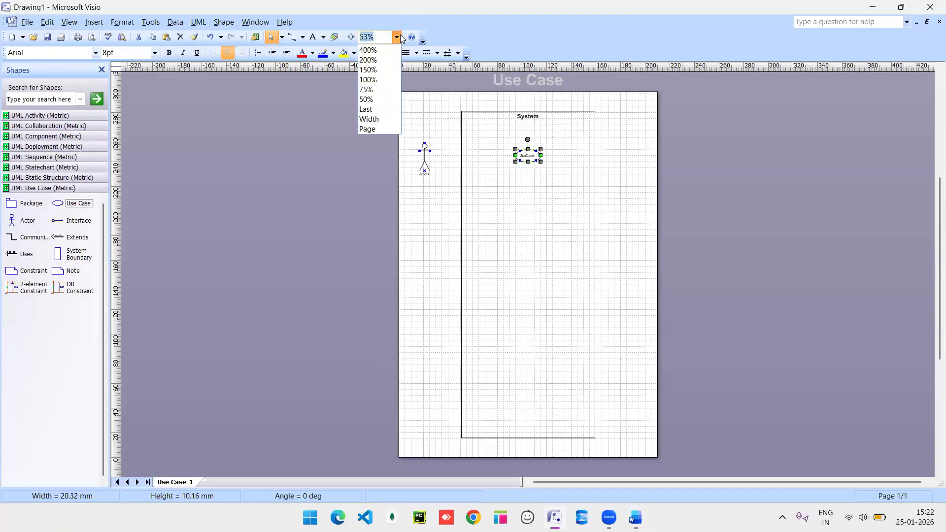
left_click(374, 79)
scroll(503, 179, "up", 5)
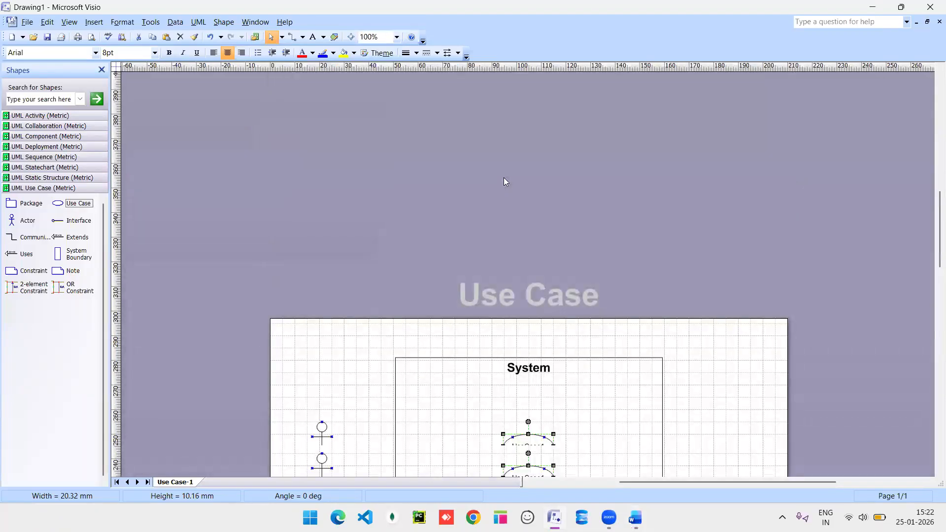
scroll(504, 178, "down", 3)
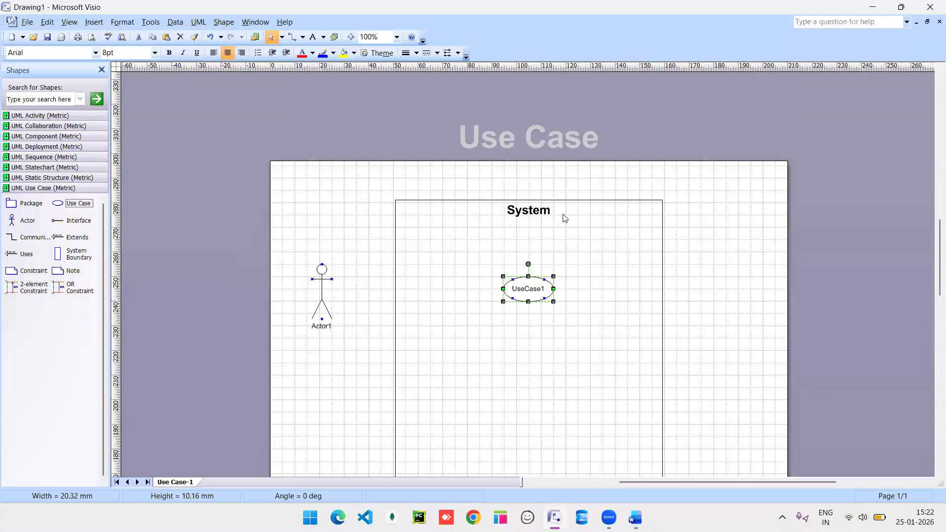
scroll(482, 214, "down", 4)
scroll(482, 216, "up", 1)
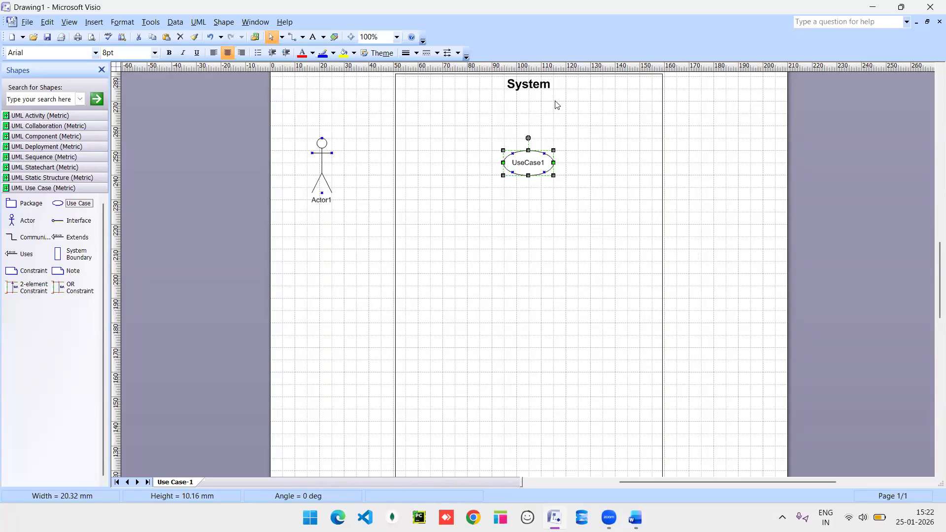
Title the system boundary 'E-comm APP' and move UseCase1 up just beneath it.
double_click(527, 84)
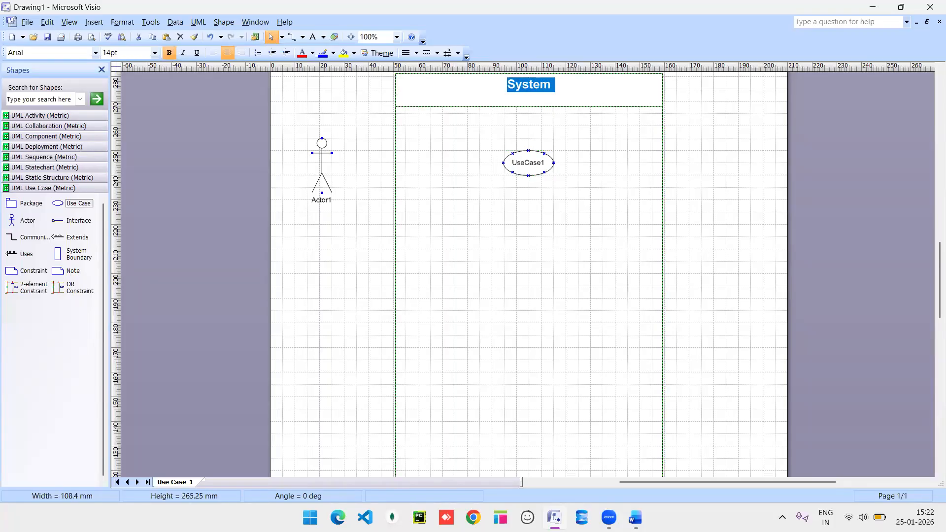
type("E-comm")
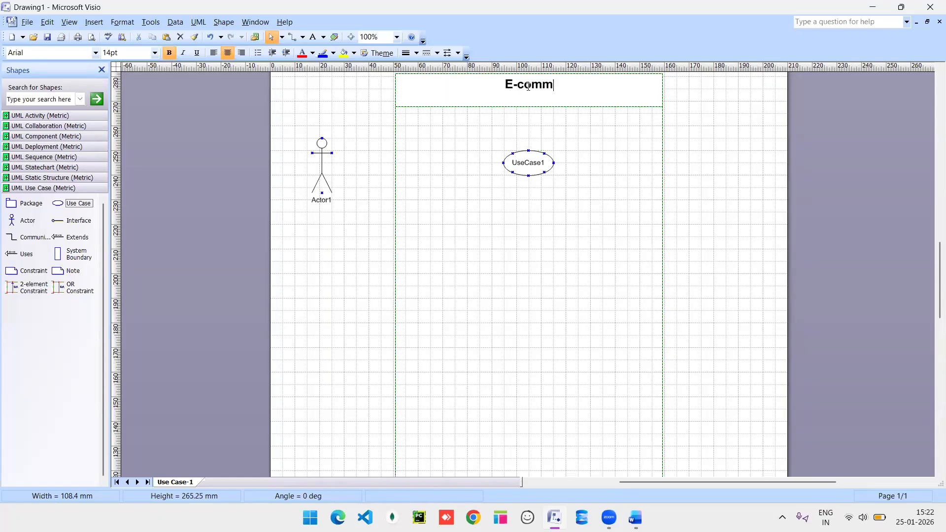
type(" APP")
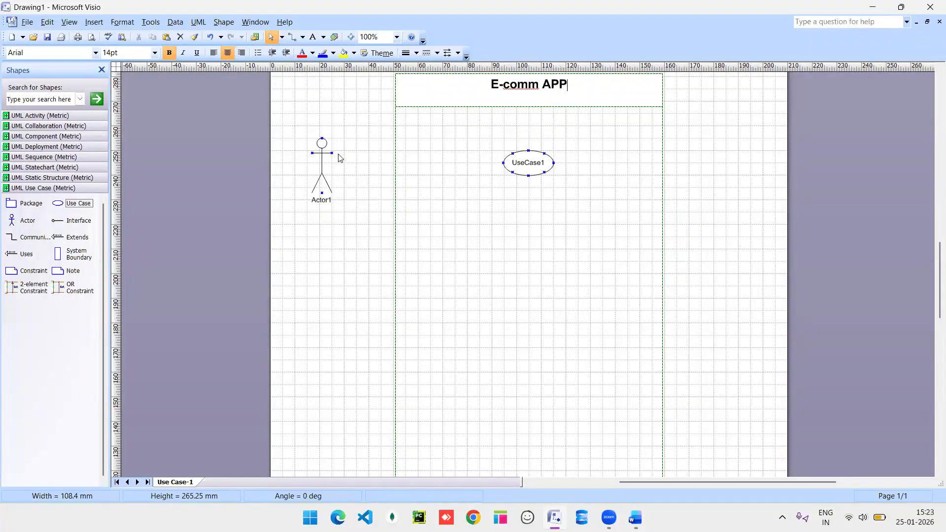
left_click_drag(531, 166, 528, 142)
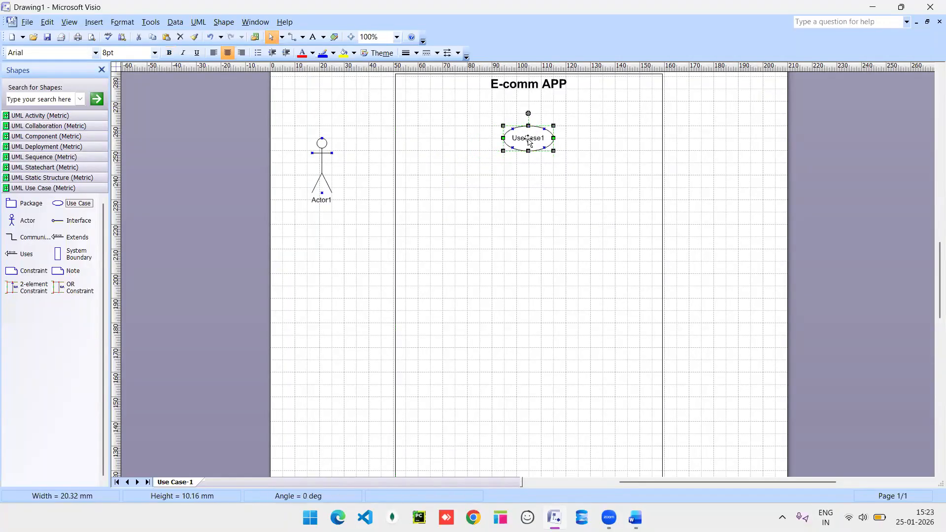
Extend the Word Use case line with 'Essential use case(compulsory), supporting use case()'.
key("alt+Tab")
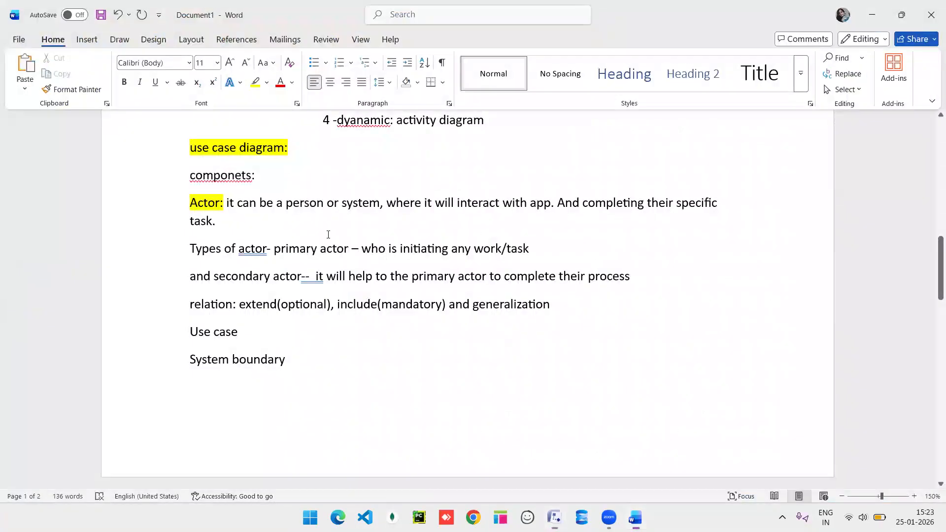
left_click(258, 334)
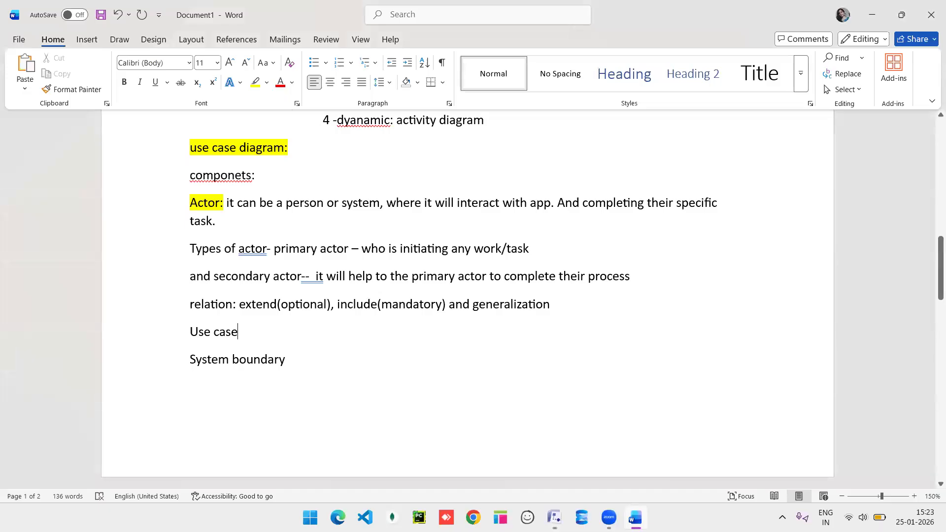
type("-- ES")
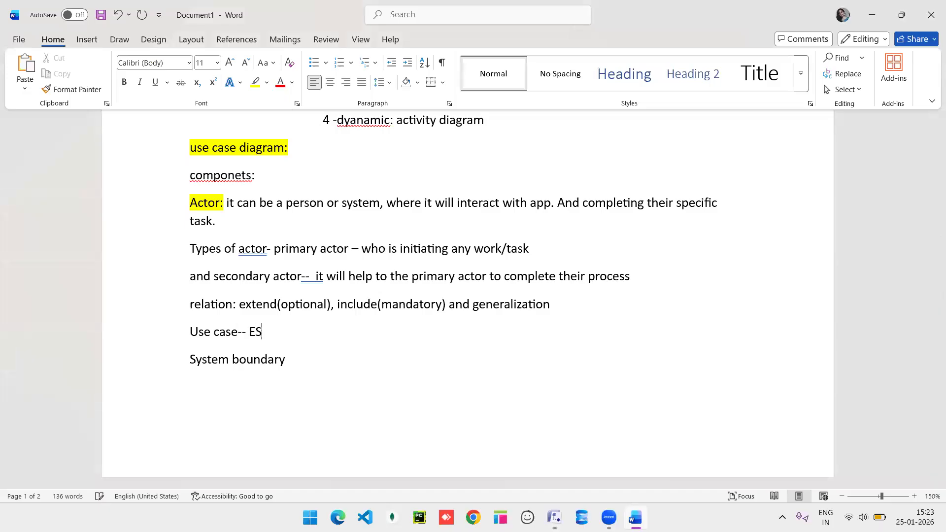
key("BackSpace")
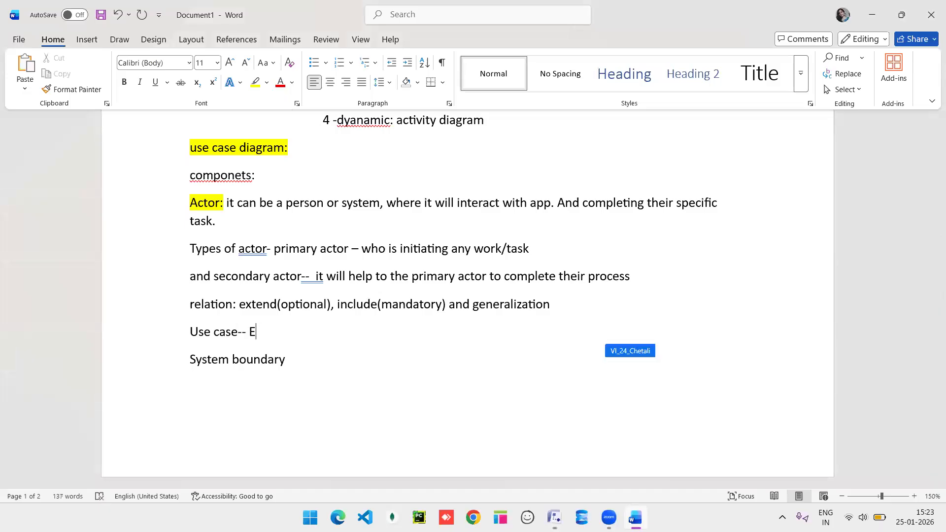
type("ssential use ")
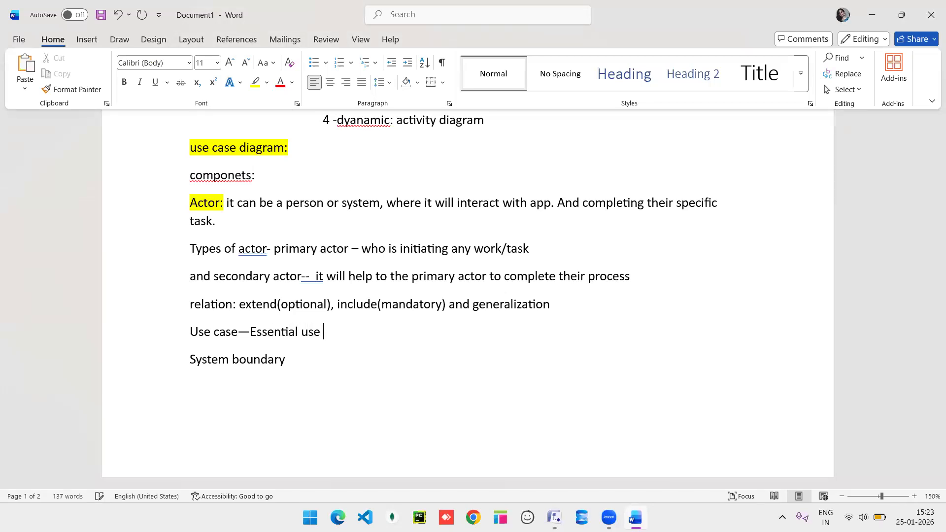
type("case()")
key("Left")
type("compulsory")
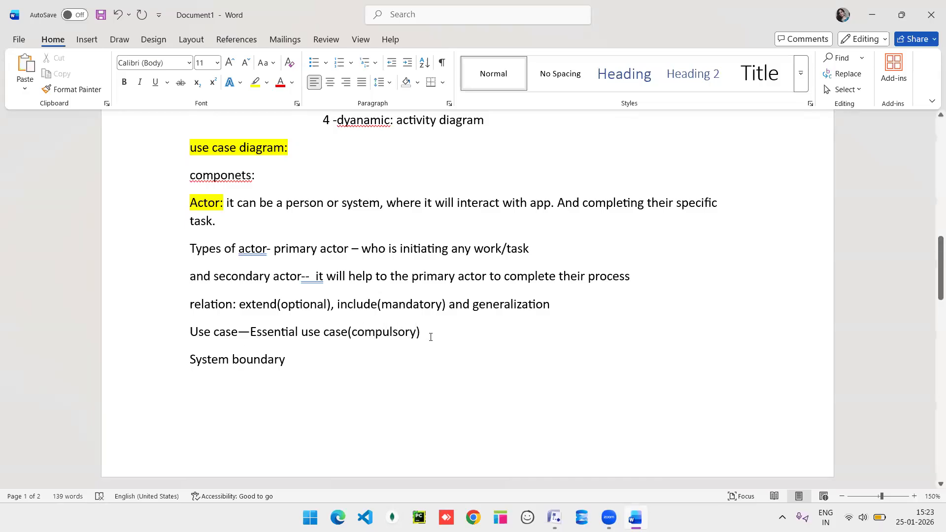
key("End")
type(",")
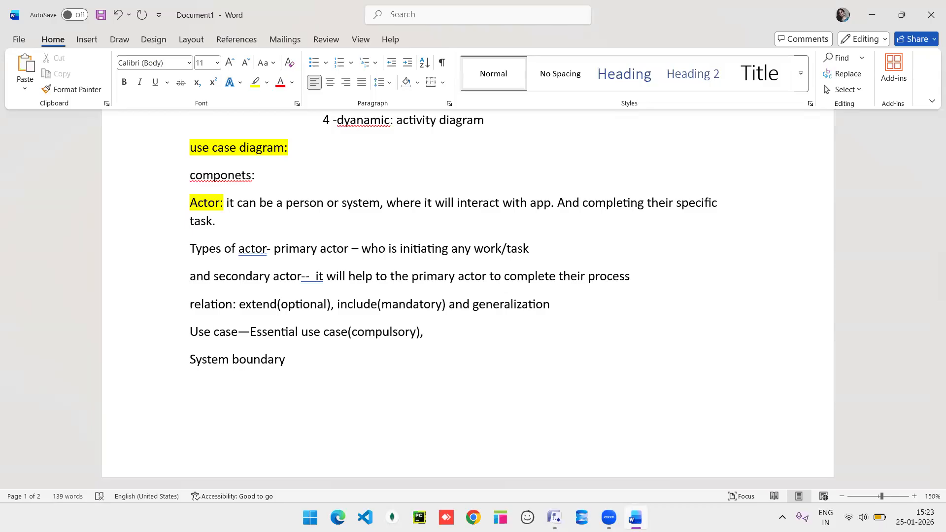
type(" supporting use ()")
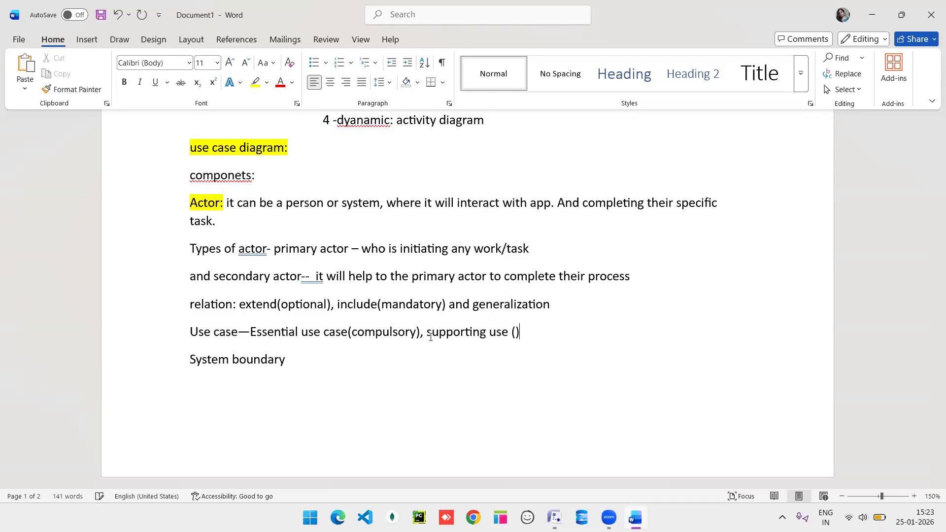
key("Left")
key("Left")
type("case")
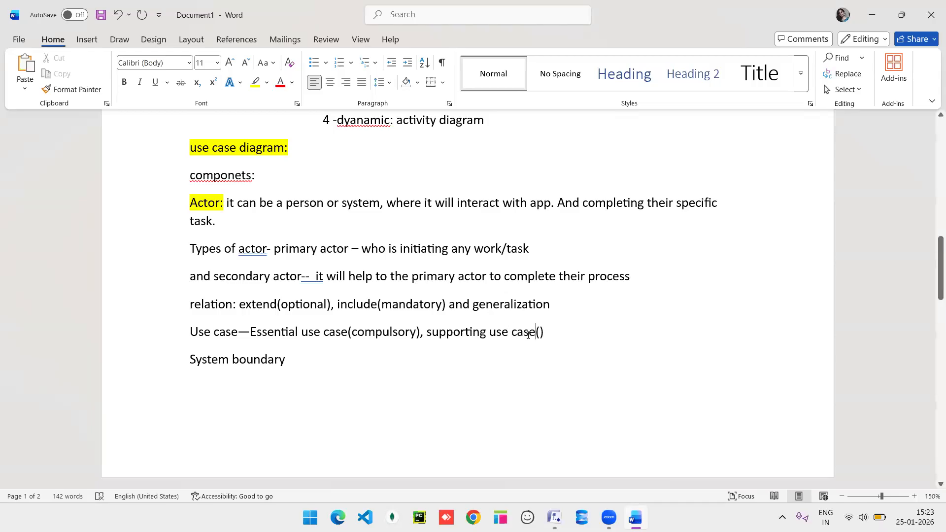
left_click(460, 443)
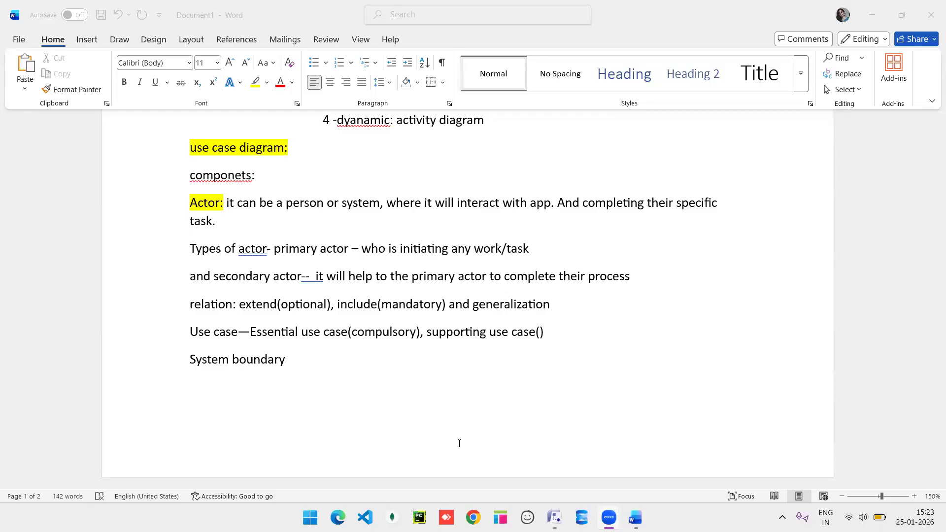
left_click(482, 168)
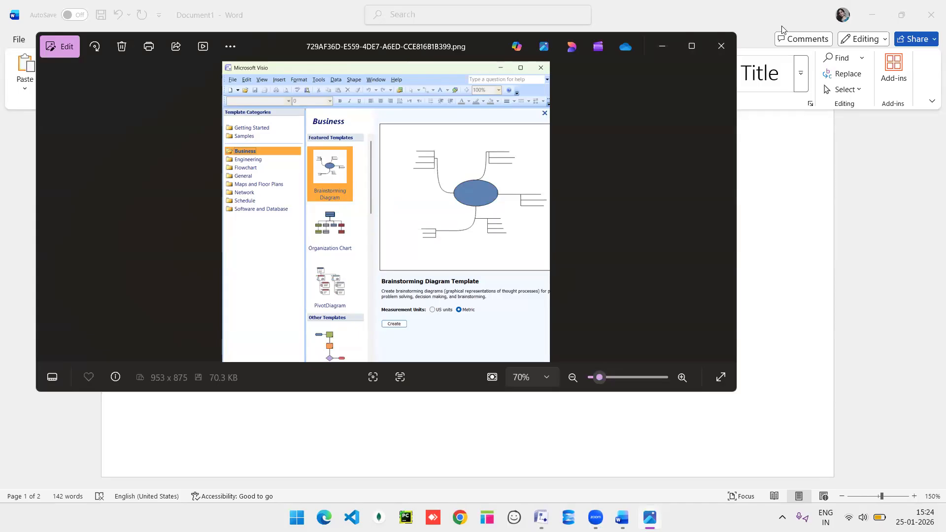
left_click(723, 48)
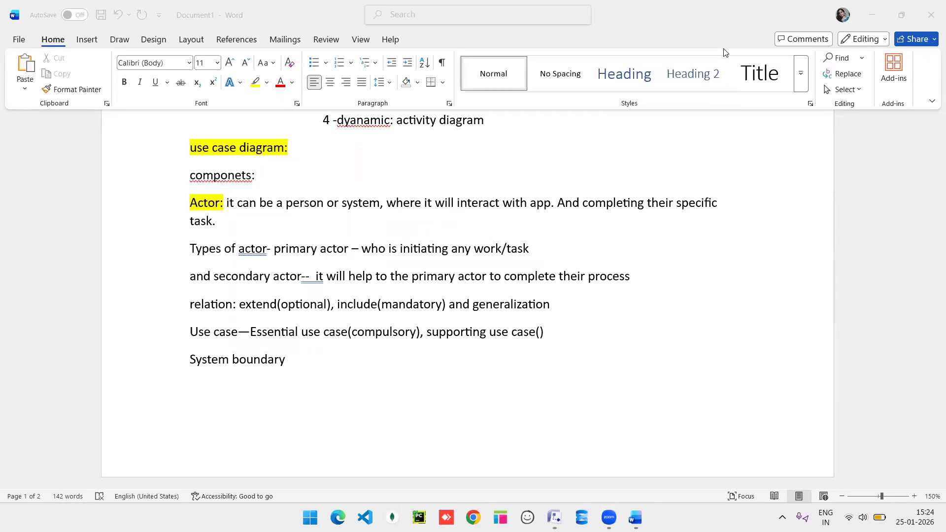
Fill the supporting use case's empty parentheses with 'help the essential usecase' and return to Visio.
left_click(540, 336)
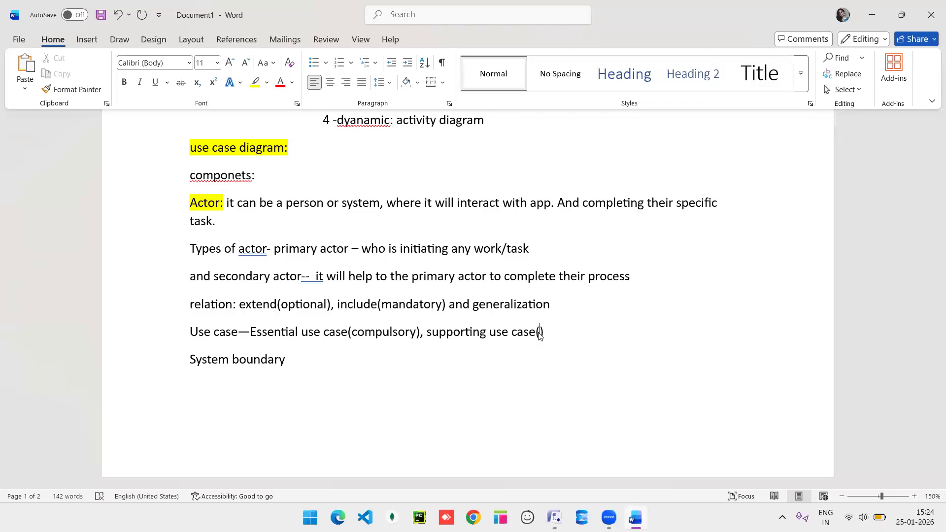
type("help the s")
key("BackSpace")
type("essential use")
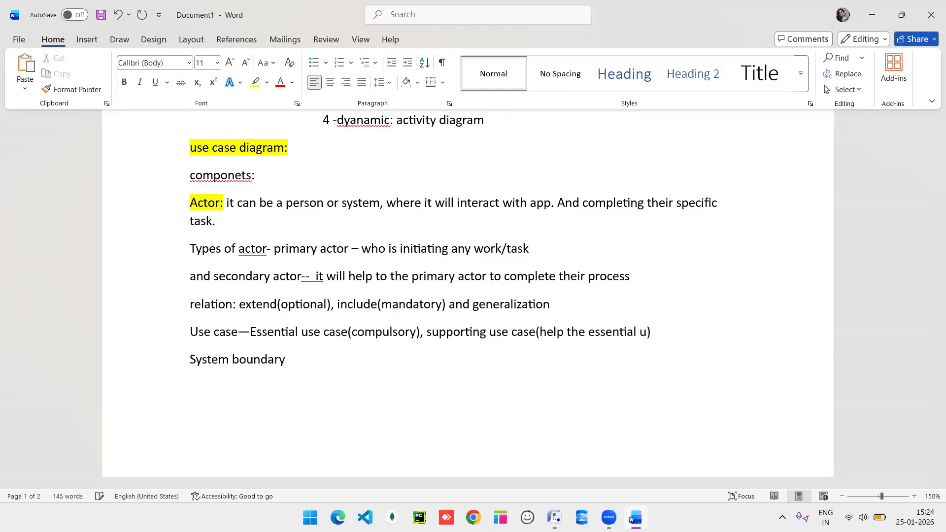
type("case")
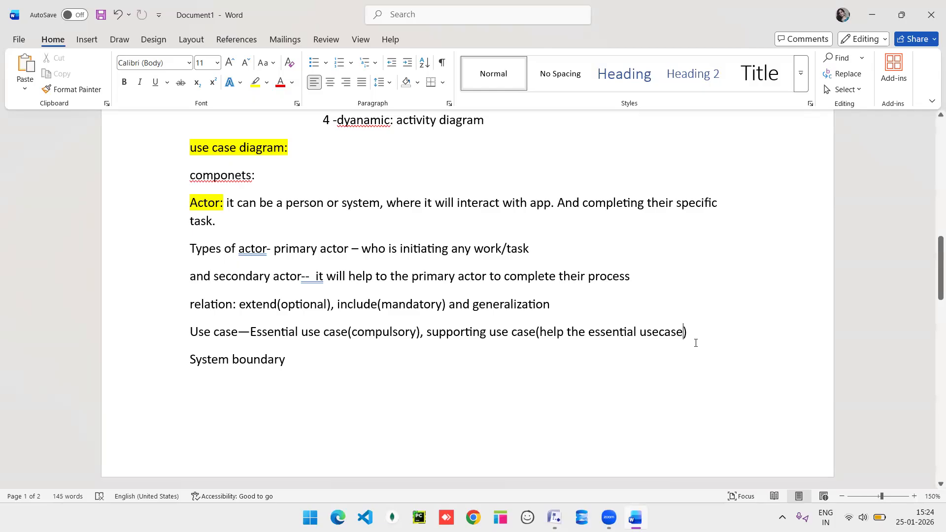
key("alt+Tab")
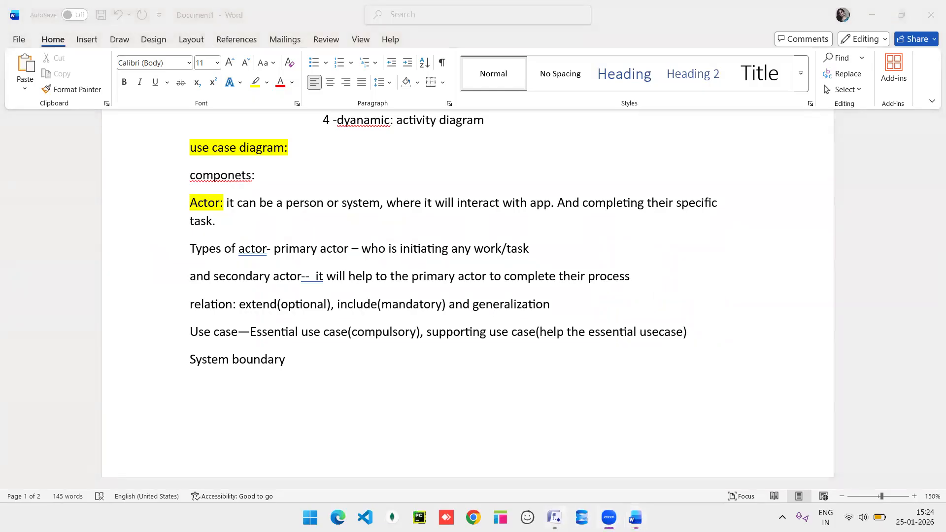
key("alt+Tab")
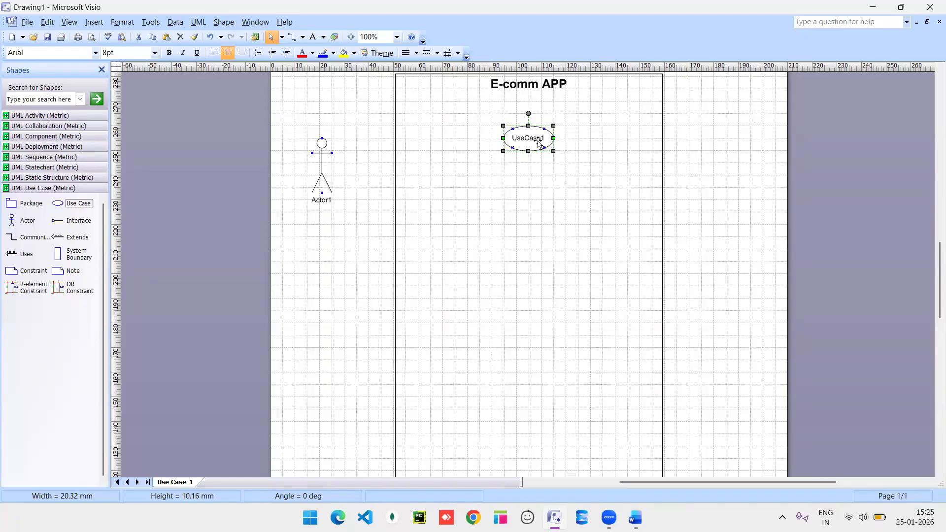
Rename UseCase1 to 'register' and nudge it slightly upward under the E-comm APP title.
double_click(529, 138)
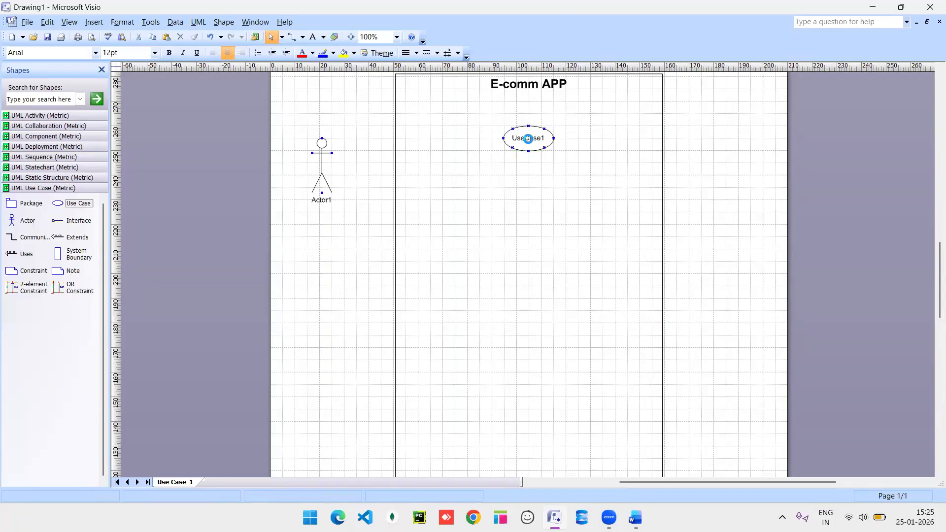
type("re")
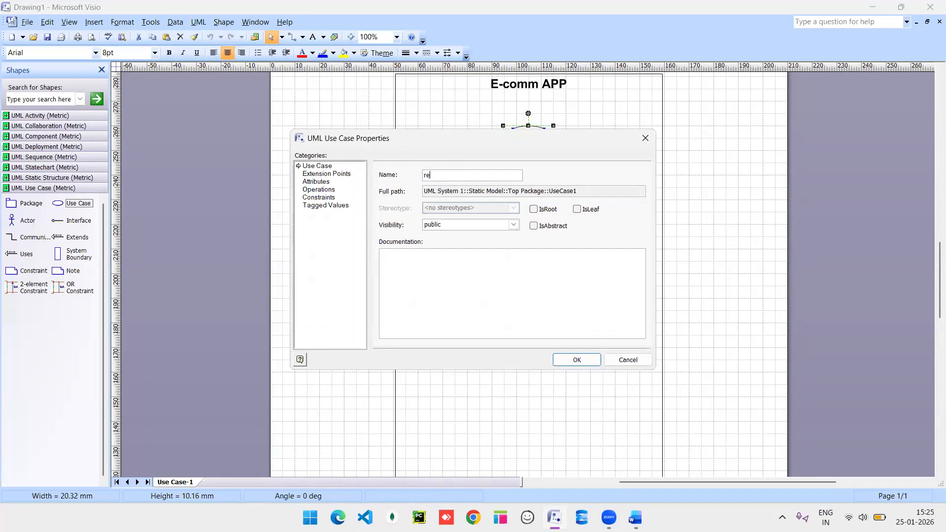
type("gio")
type("ster")
key("Return")
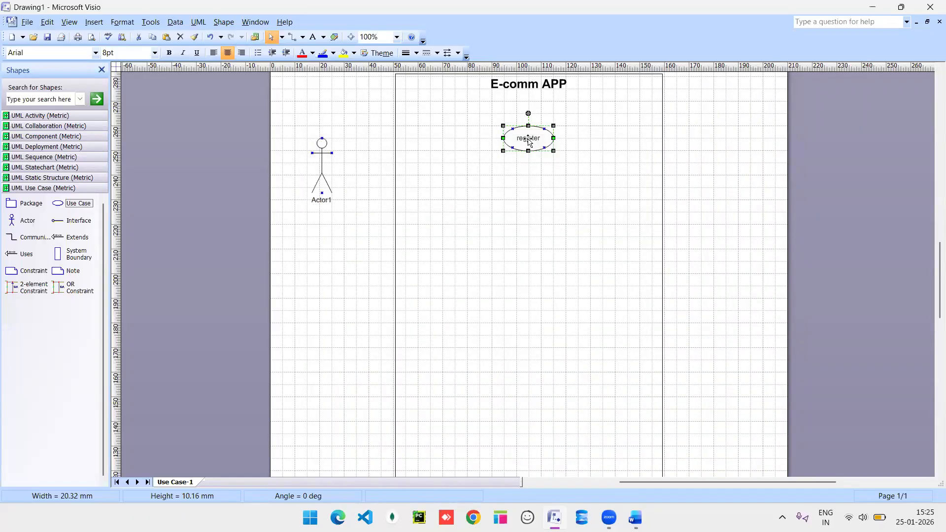
left_click_drag(522, 134, 526, 134)
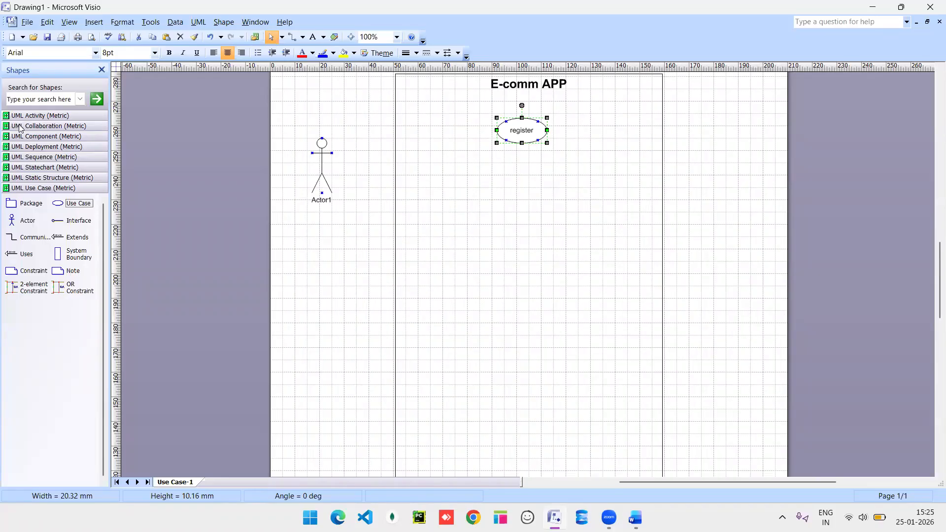
Add four Use Case shapes, two from the stencil and two duplicates, and arrange them around register.
mouse_move(57, 203)
left_mouse_down()
mouse_move(394, 197)
mouse_move(440, 175)
left_mouse_up()
left_click_drag(73, 203, 507, 186)
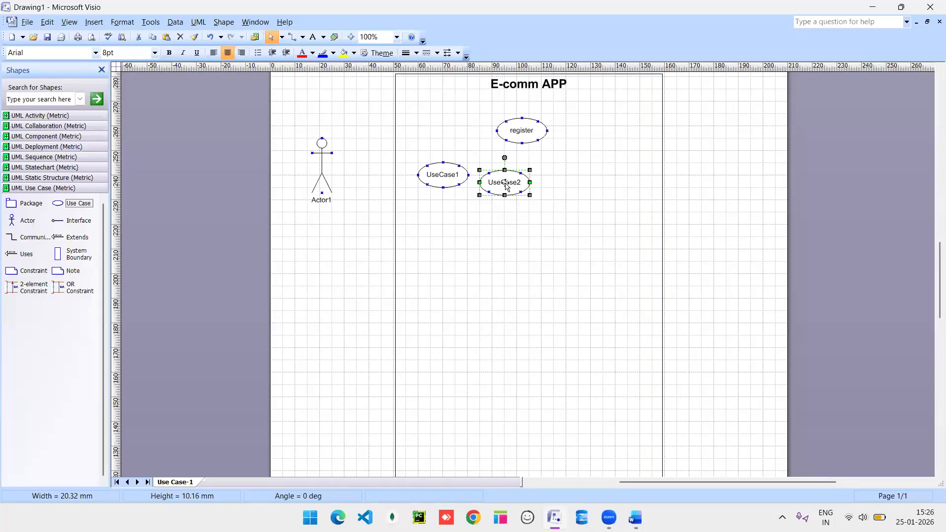
key("ctrl+d")
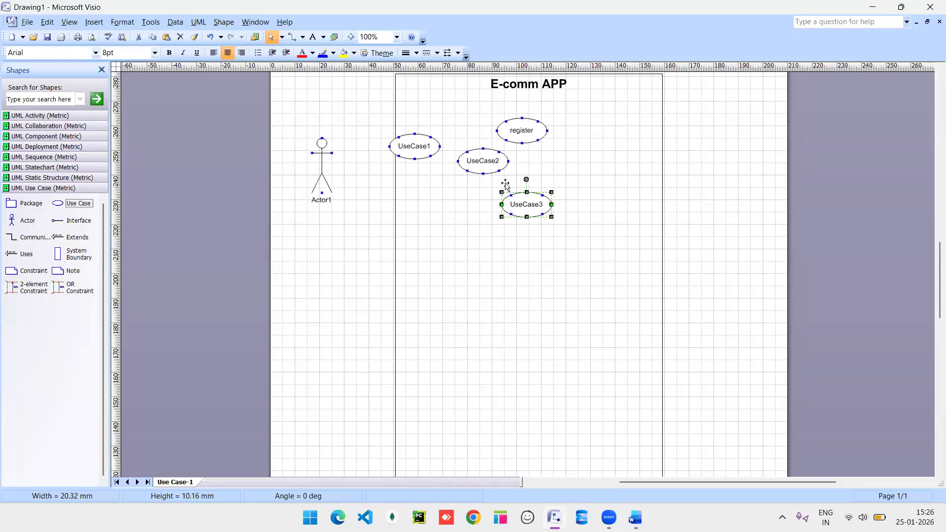
key("ctrl+d")
left_click_drag(551, 226, 606, 169)
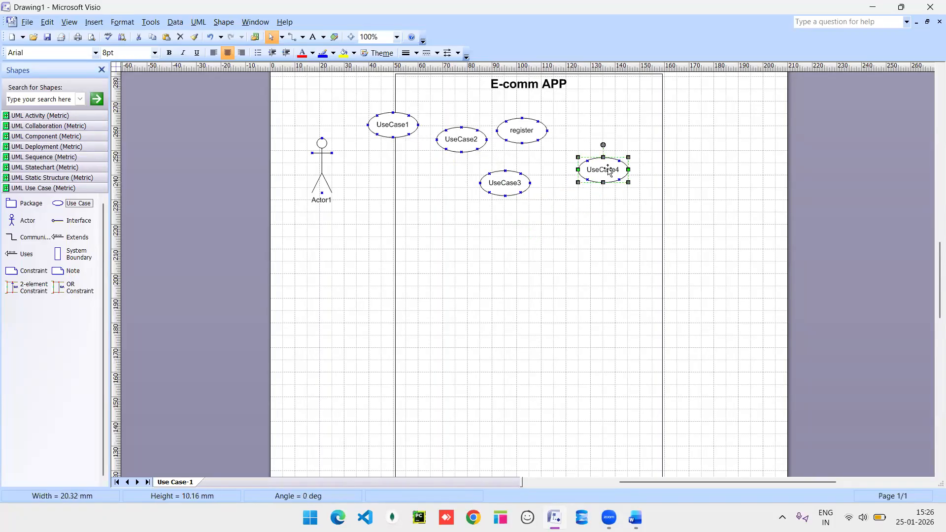
left_click_drag(529, 188, 553, 193)
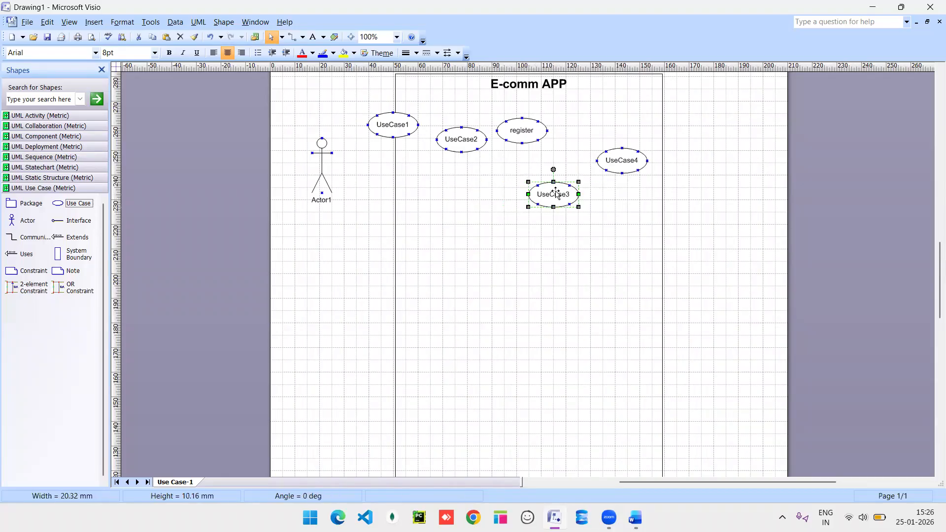
Move UseCase1 inside the boundary and rename UseCase1 and UseCase2 to 'Name' and 'Email'.
left_click_drag(493, 201, 493, 201)
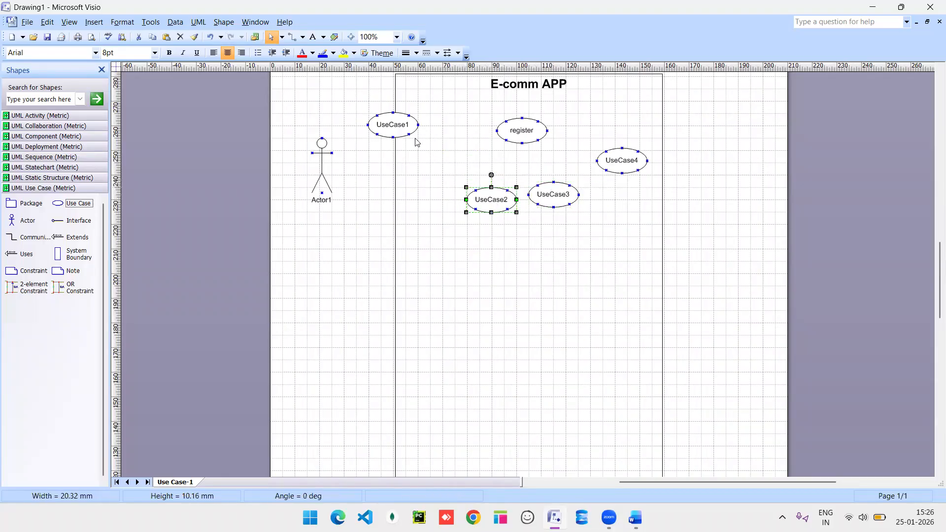
left_click_drag(397, 124, 443, 161)
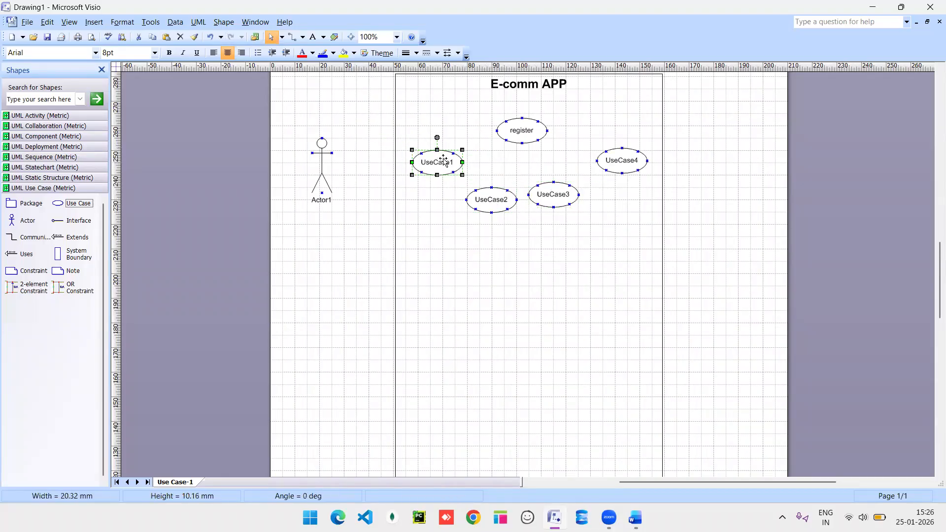
double_click(440, 167)
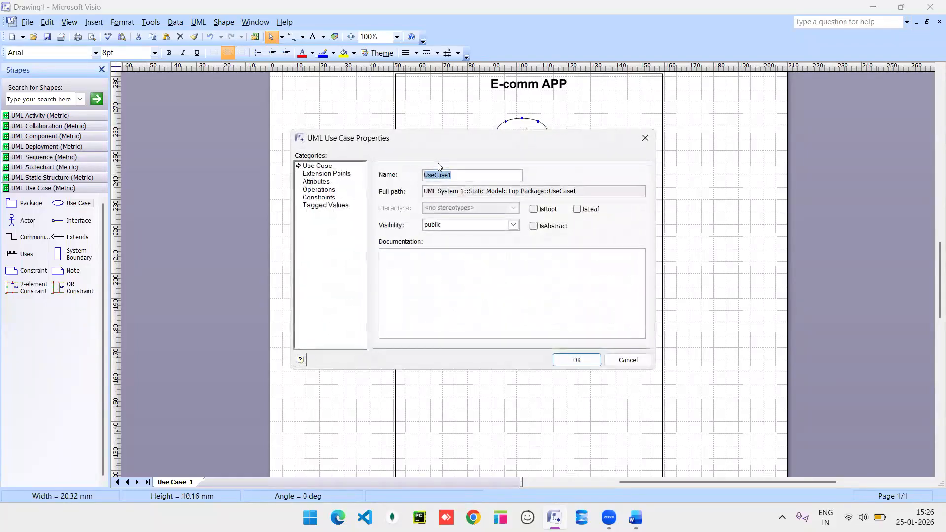
key("BackSpace")
type("Name")
key("Return")
left_click(486, 198)
double_click(487, 198)
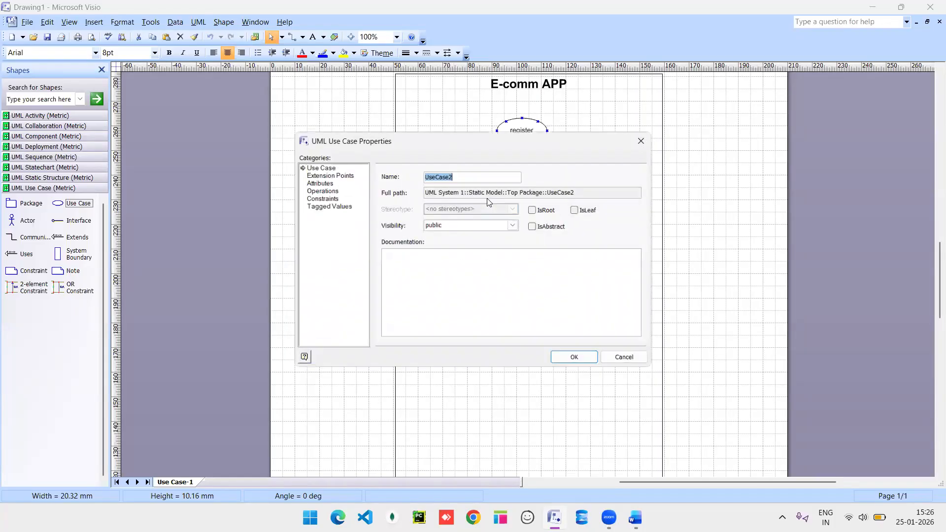
type("Email")
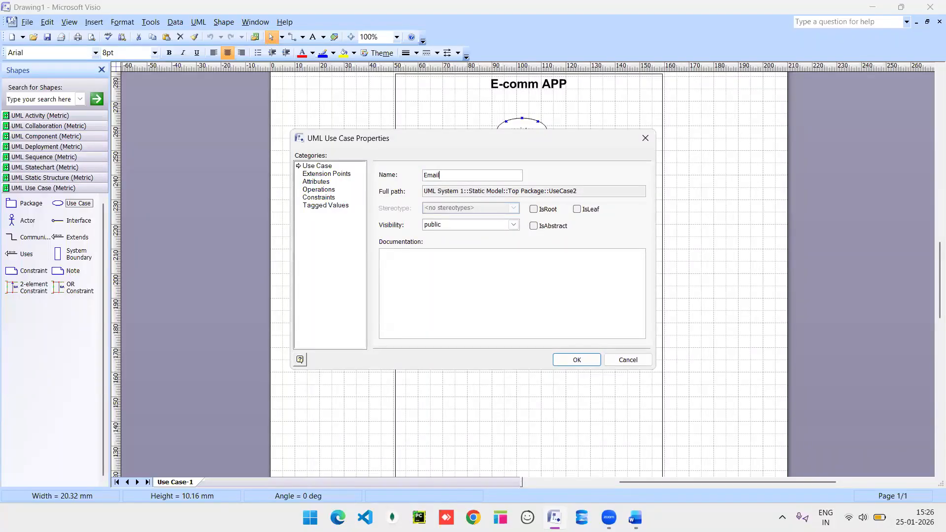
key("Return")
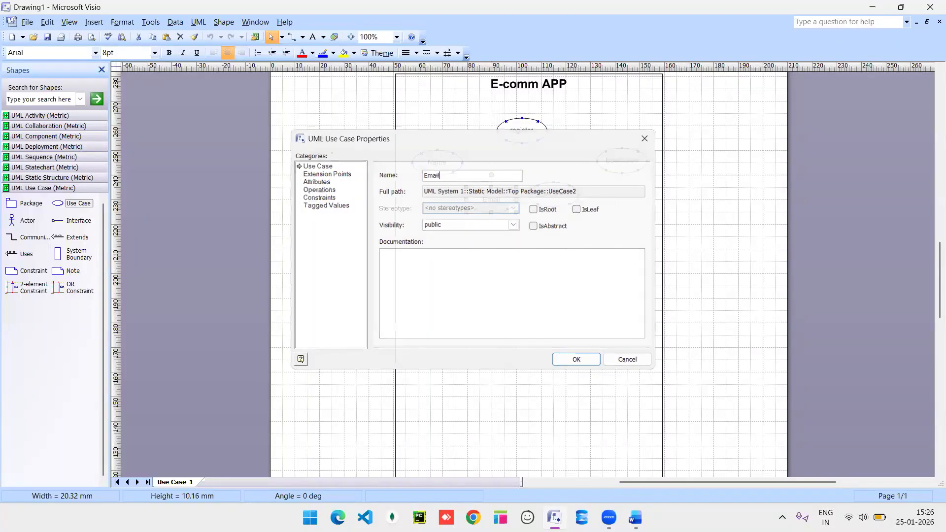
Rename UseCase3 to 'password' and UseCase4 to 're-enter pwd'.
left_click(562, 203)
double_click(562, 203)
type("passwor")
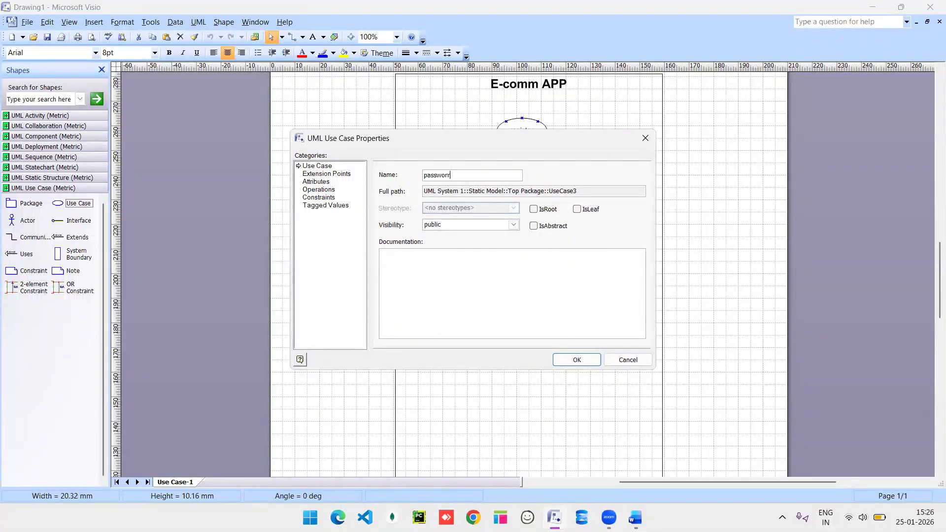
type("d")
key("Return")
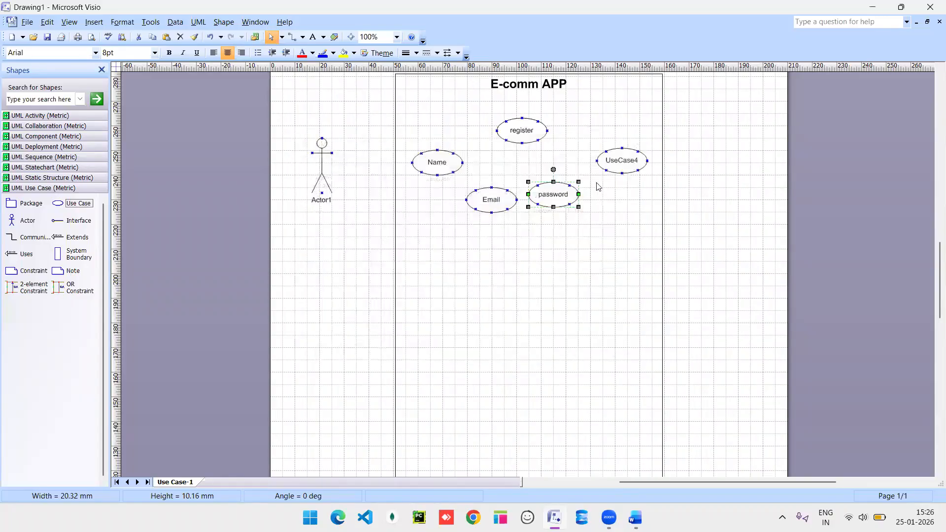
double_click(624, 161)
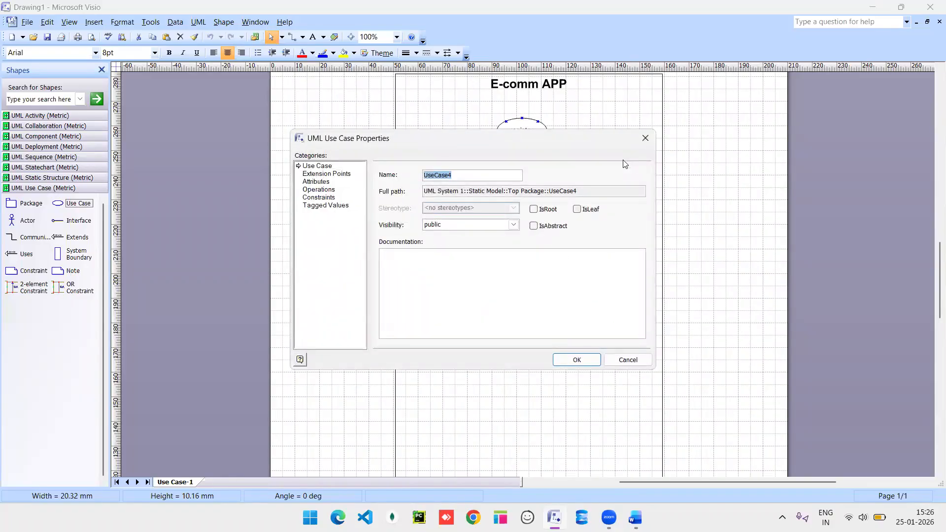
type("r")
type("-")
type("d")
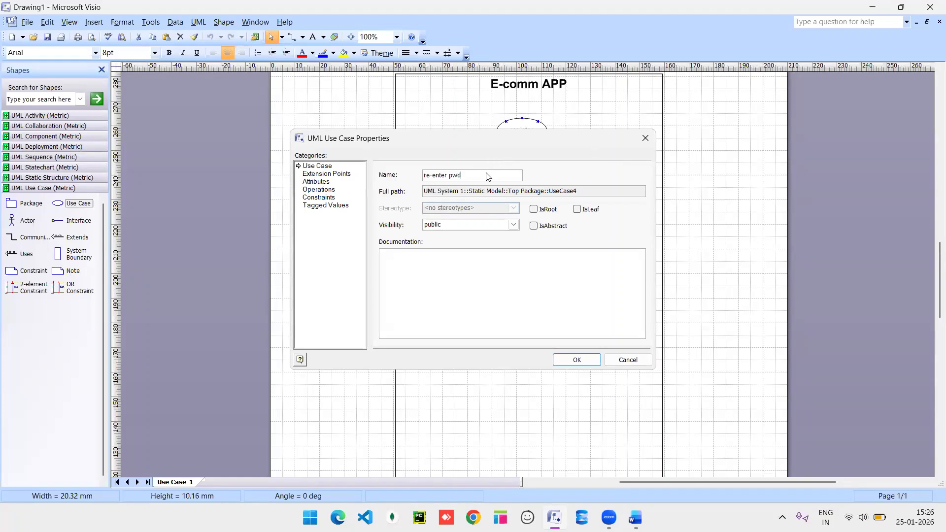
key("Return")
Move re-enter pwd beside password and add a new use case named 'nick name'.
left_click_drag(622, 166, 560, 207)
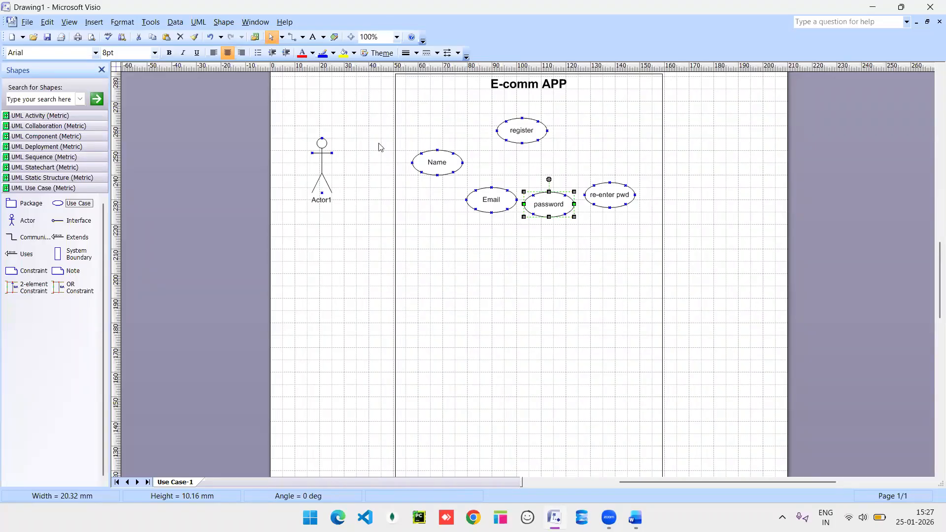
left_click_drag(58, 203, 622, 166)
double_click(623, 166)
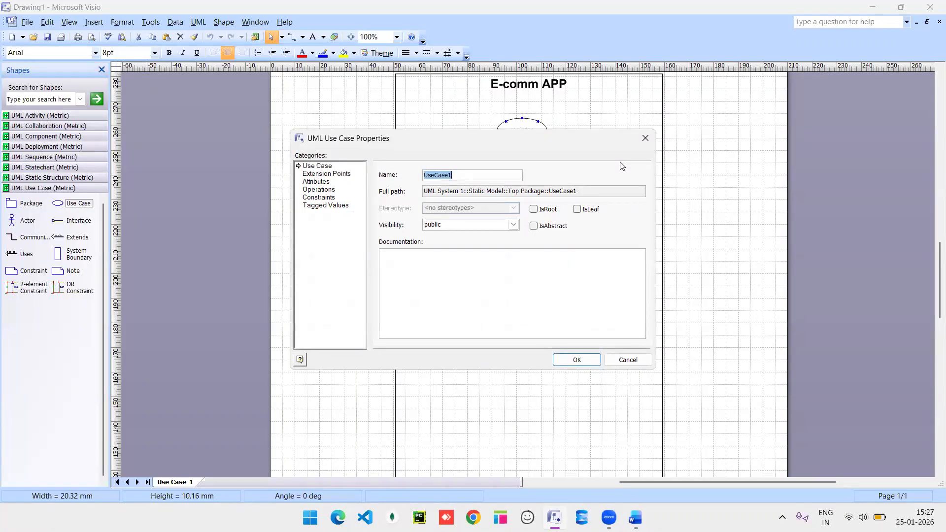
type("nick name")
key("Return")
Arrange Name, Email, password, re-enter pwd and nick name into two tidy rows.
left_click_drag(434, 155, 420, 151)
left_click_drag(486, 198, 456, 185)
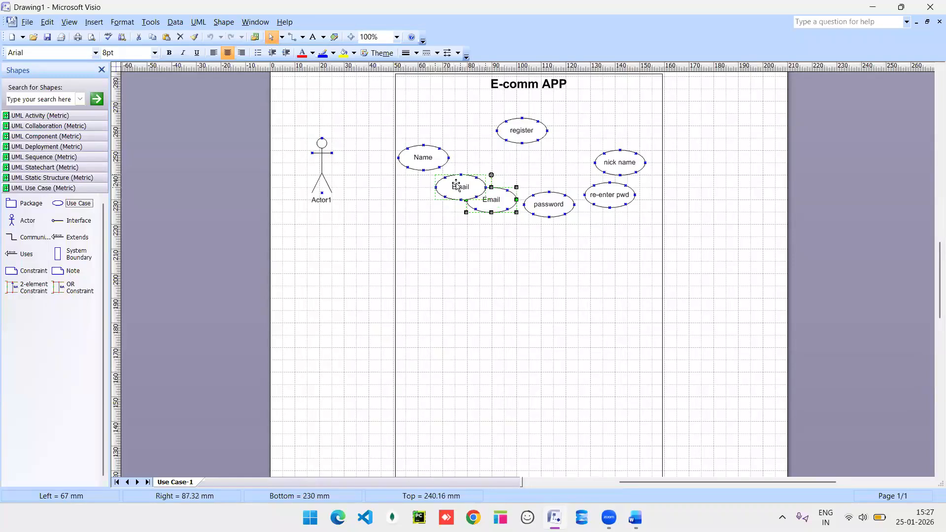
left_click_drag(551, 208, 531, 196)
left_click_drag(598, 197, 584, 190)
left_click_drag(635, 148, 618, 159)
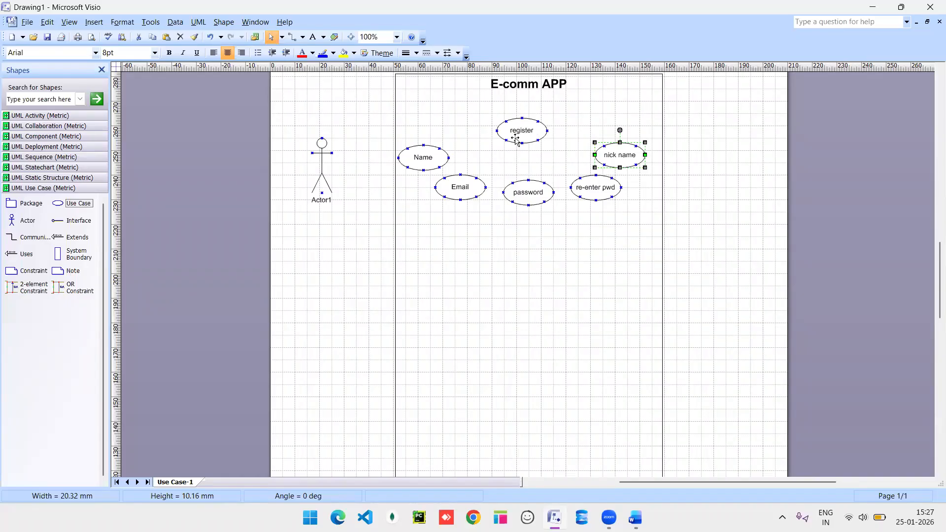
Rename register to 'registration' and bring the Word notes forward.
double_click(530, 132)
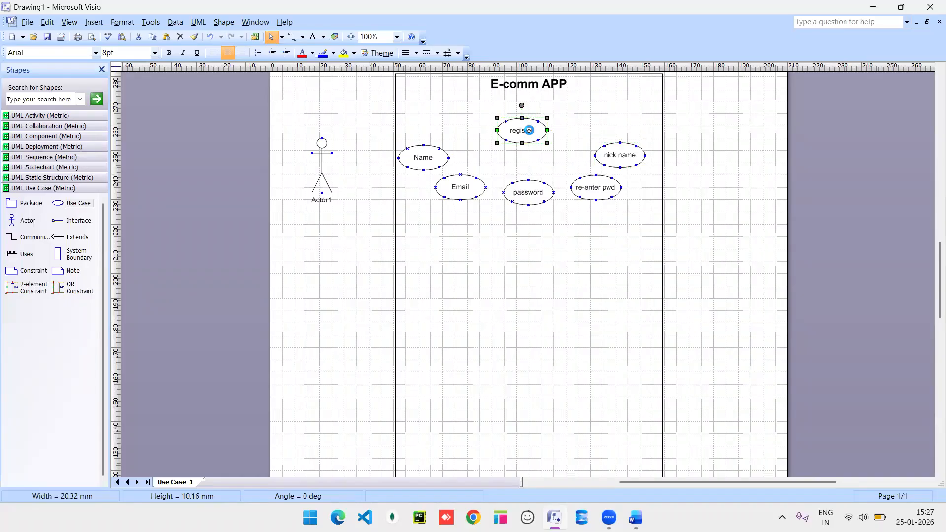
left_click(461, 176)
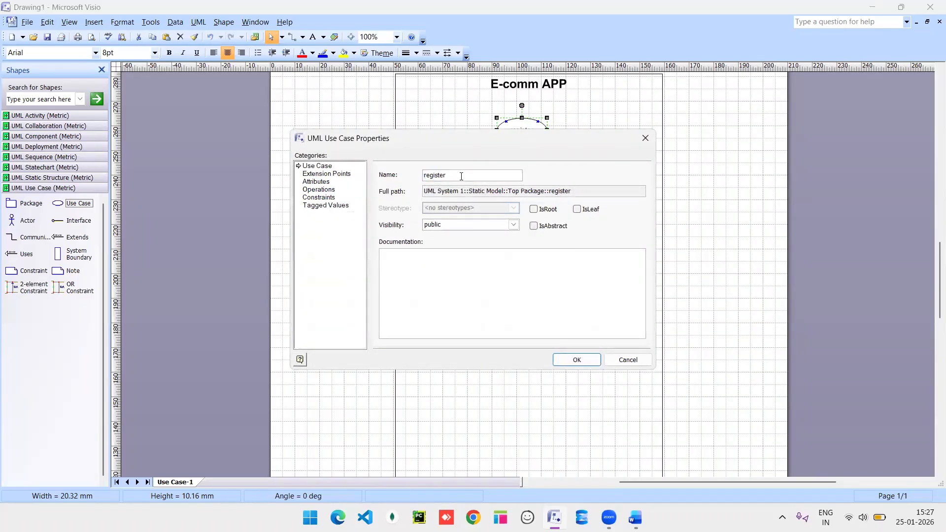
type("ration")
key("Return")
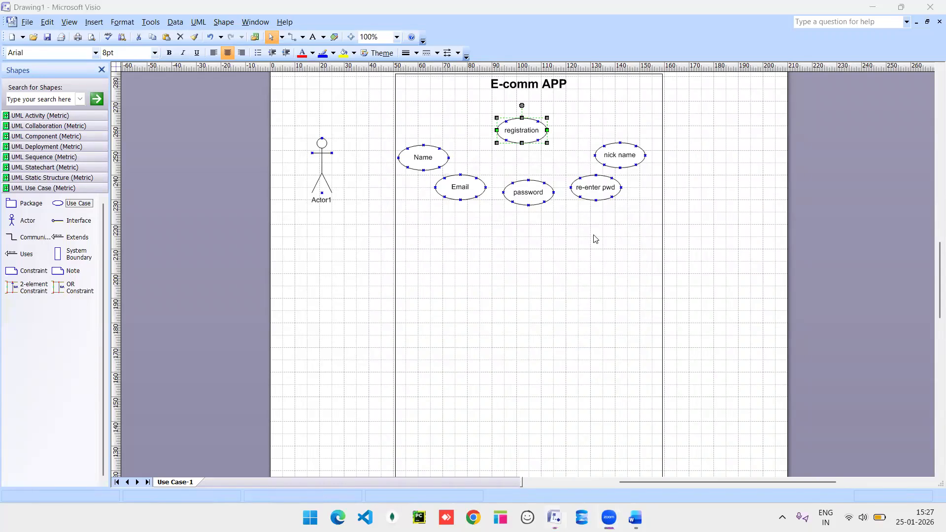
key("alt+Tab")
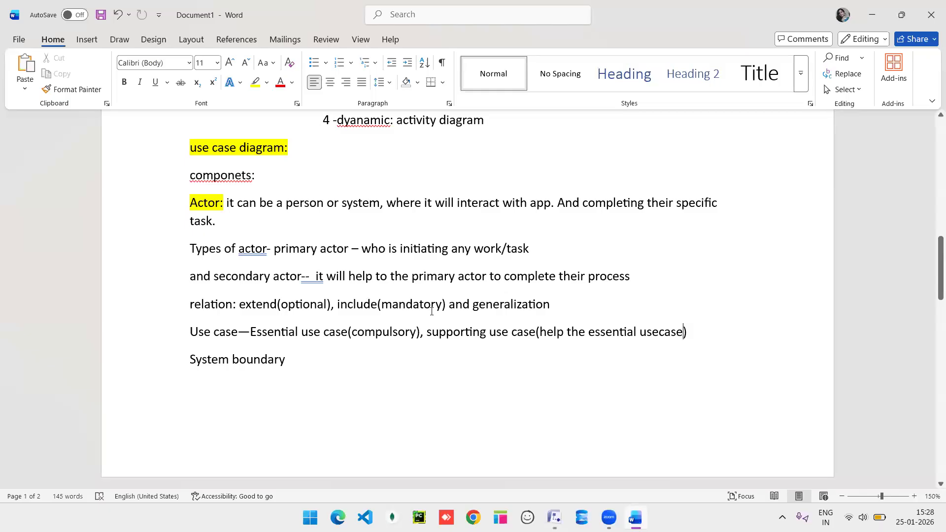
Review the use case relation notes in Word, then return to the Visio diagram.
key("alt+Tab")
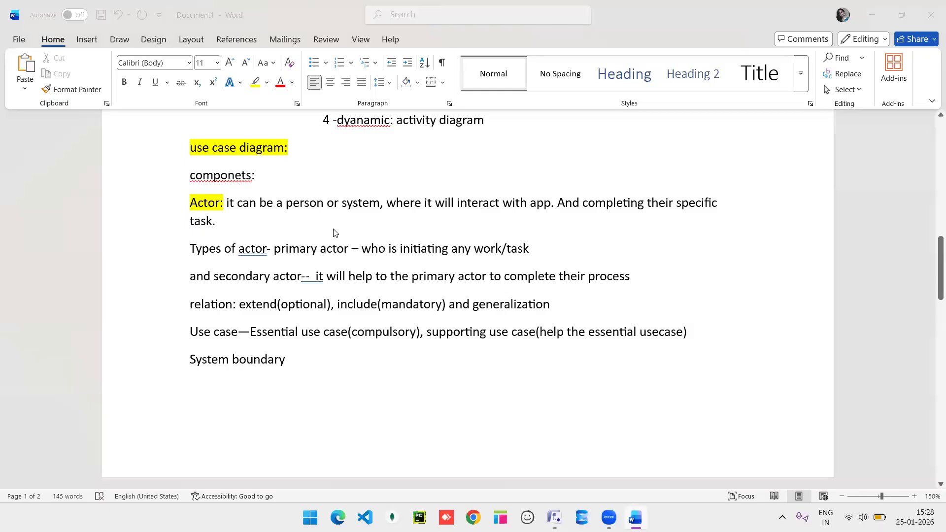
key("alt+Tab")
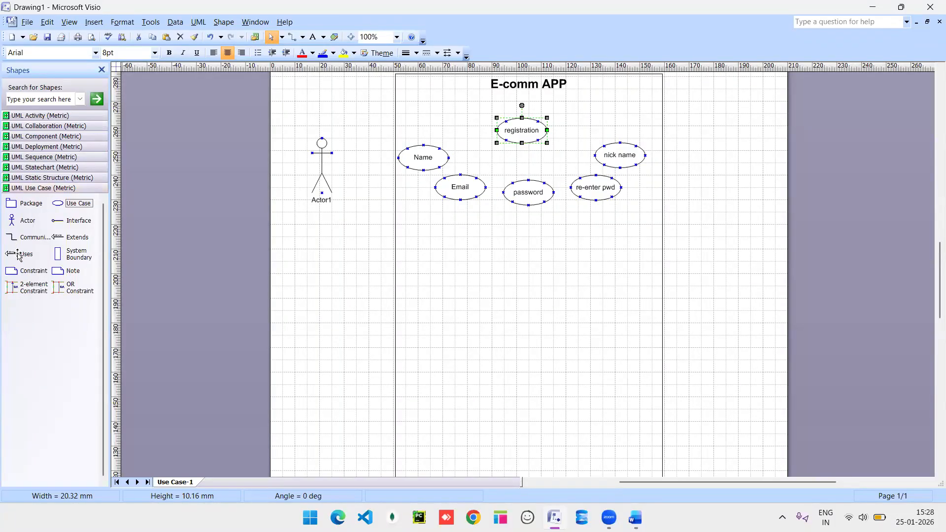
Place an Extends and a Uses connector, linking registration to Name with «uses».
left_click_drag(74, 237, 338, 242)
left_click_drag(26, 253, 420, 235)
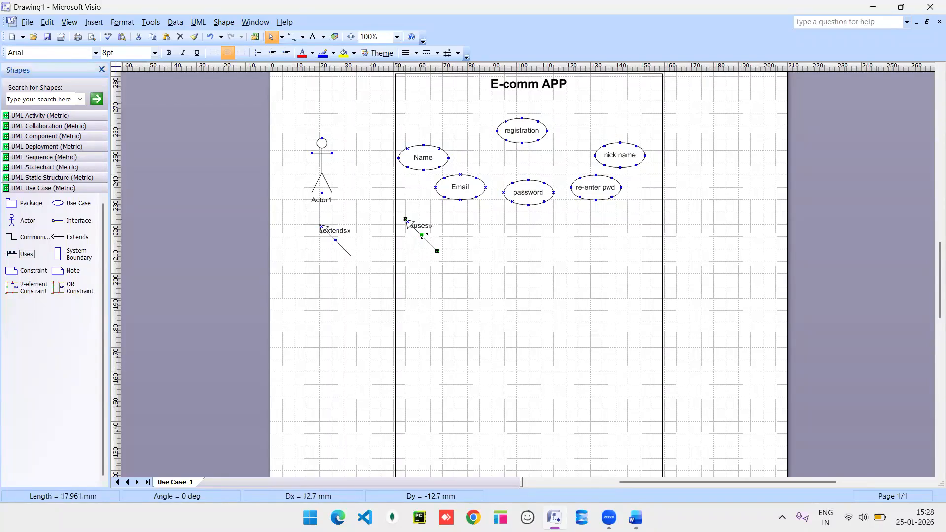
left_click_drag(473, 158, 465, 125)
key("ctrl+z")
left_click_drag(406, 219, 497, 130)
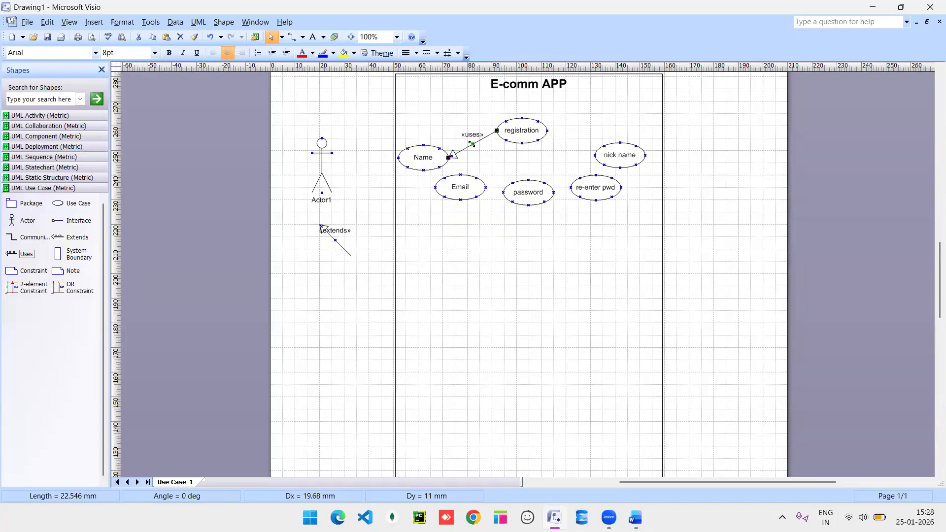
Duplicate the «uses» link to connect registration to Email, password and re-enter pwd.
key("ctrl+d")
left_click_drag(506, 147, 506, 140)
key("ctrl+d")
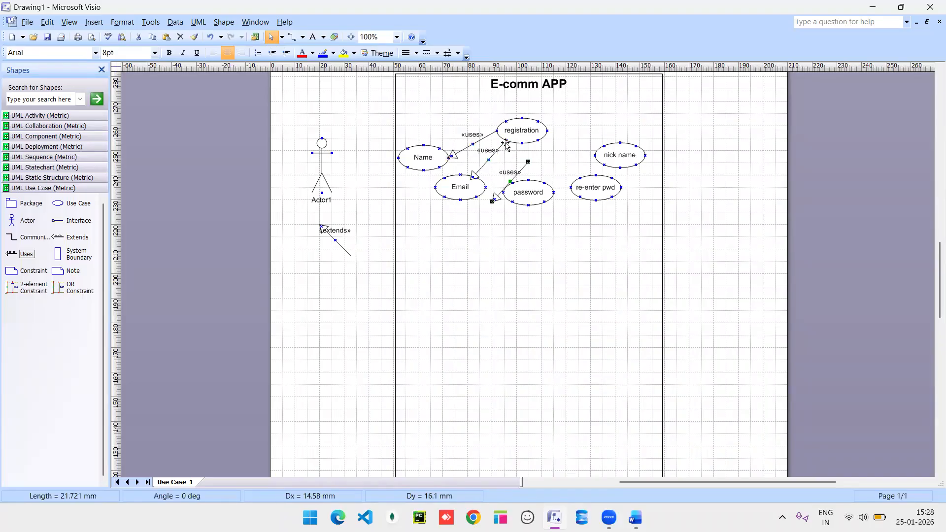
left_click_drag(529, 161, 522, 143)
left_click_drag(493, 201, 526, 179)
key("ctrl+d")
left_click_drag(543, 166, 538, 140)
left_click_drag(551, 202, 575, 181)
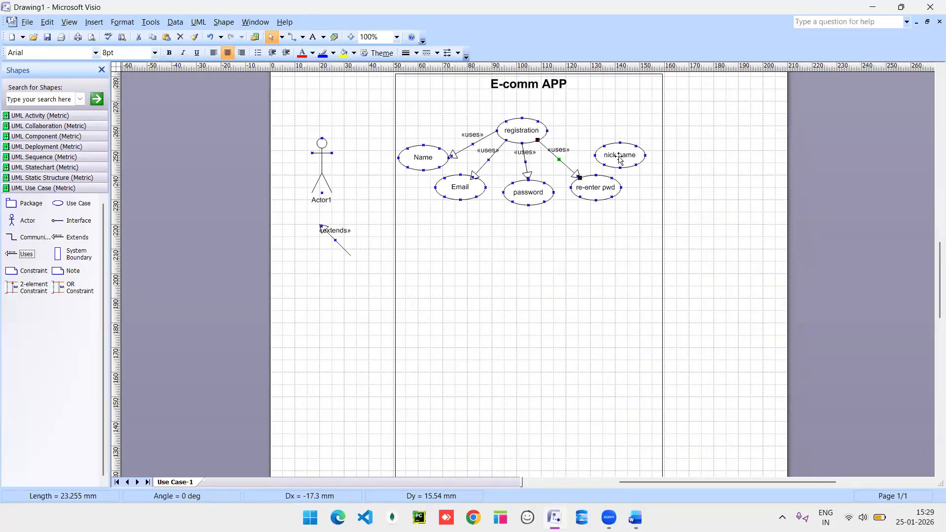
Link nick name to registration with «extends» and add a new use case below password.
left_click(331, 237)
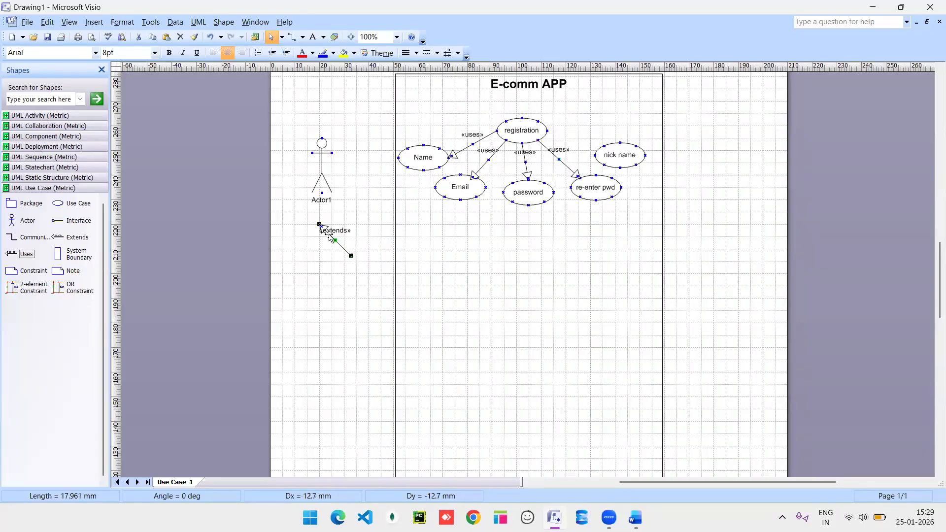
left_click_drag(330, 237, 547, 131, "ctrl")
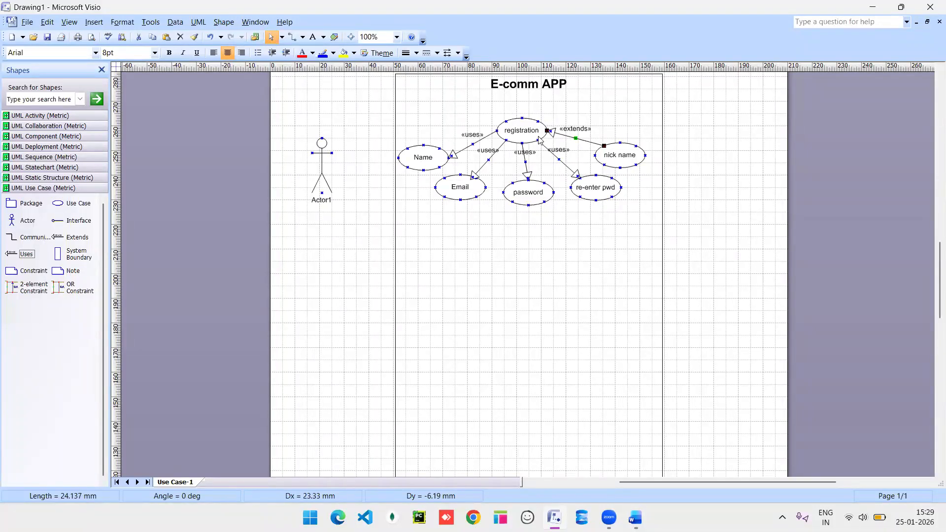
scroll(502, 248, "up", 5)
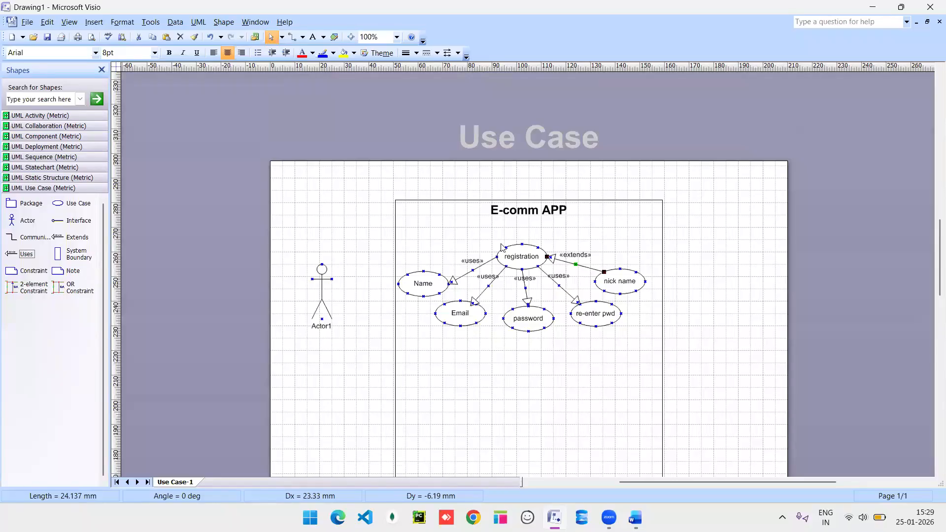
scroll(503, 248, "down", 2)
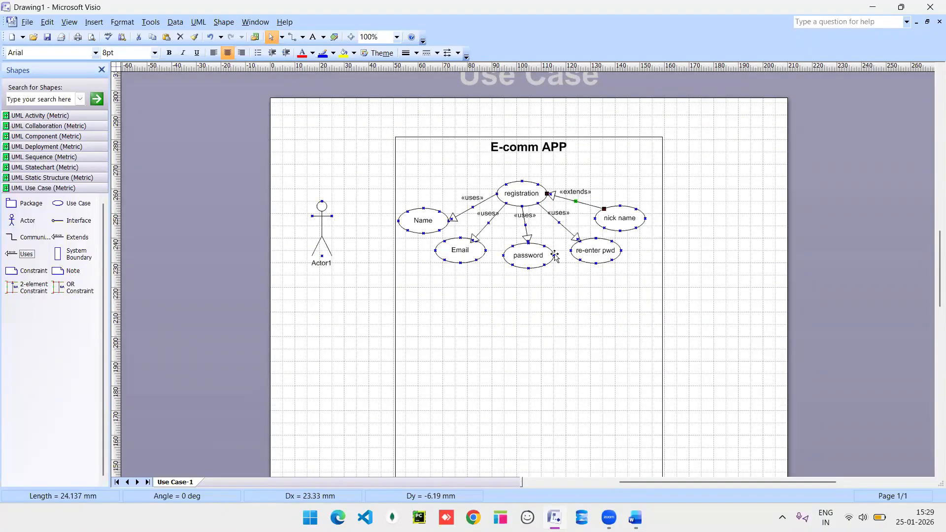
left_click_drag(58, 203, 524, 309)
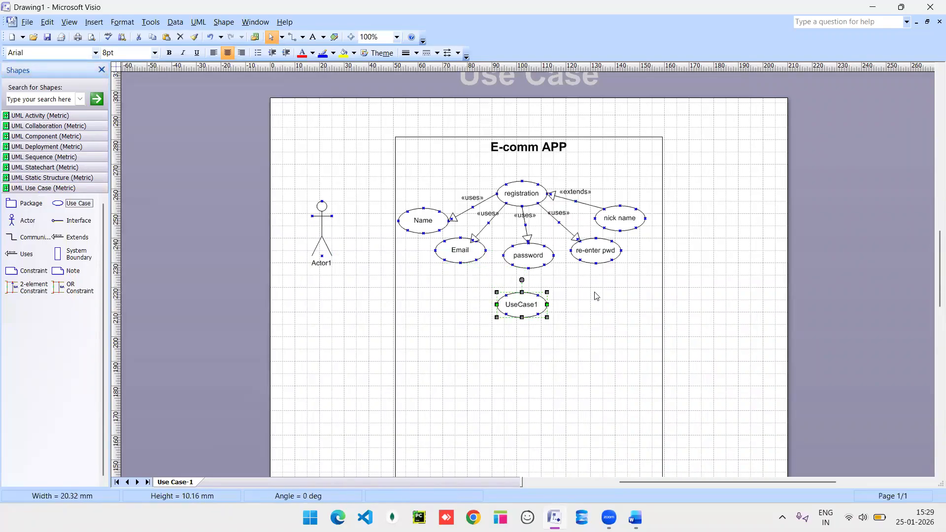
Rename the new UseCase1 below password to 'login'.
scroll(596, 296, "down", 3)
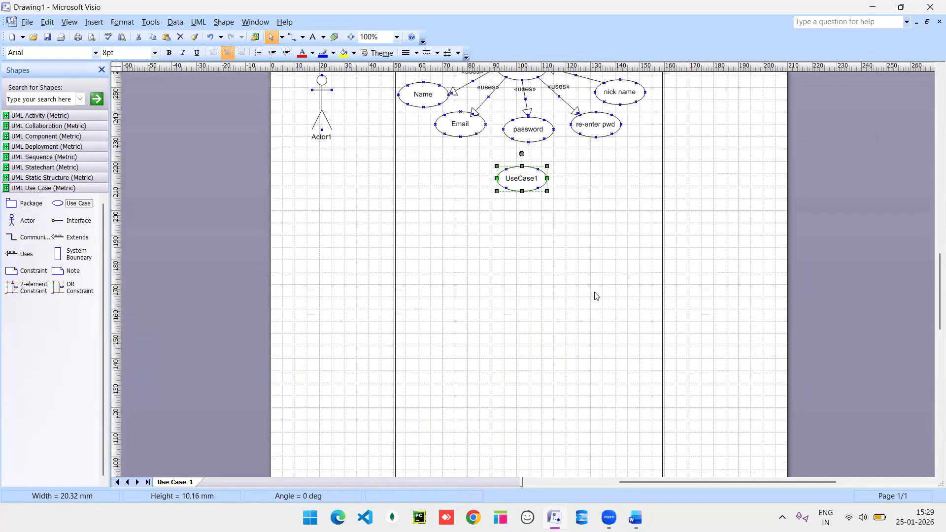
double_click(521, 182)
type("login")
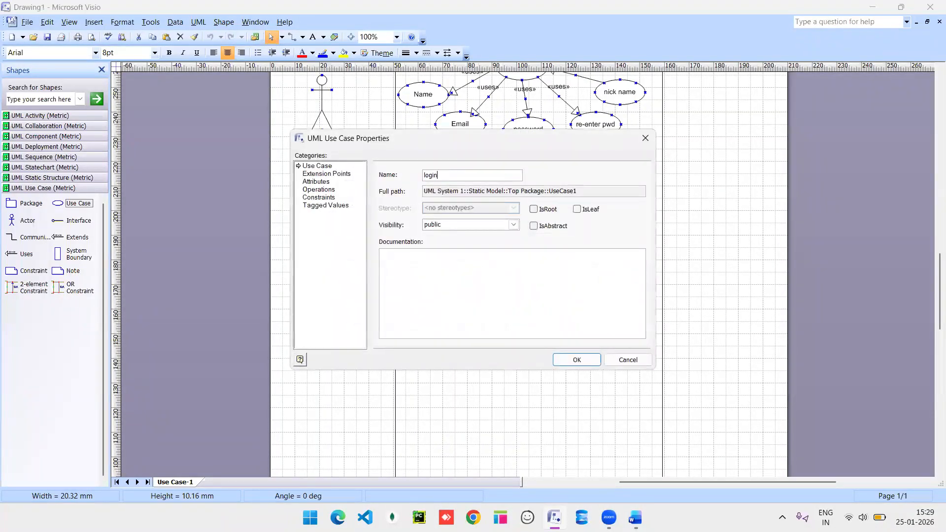
key("Return")
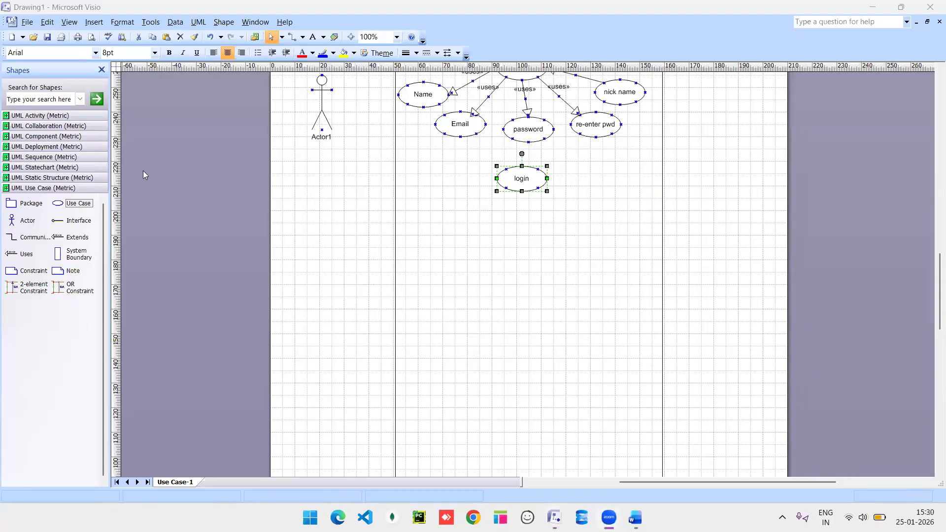
Add three Use Case shapes in a row beneath login.
left_click_drag(72, 203, 445, 228)
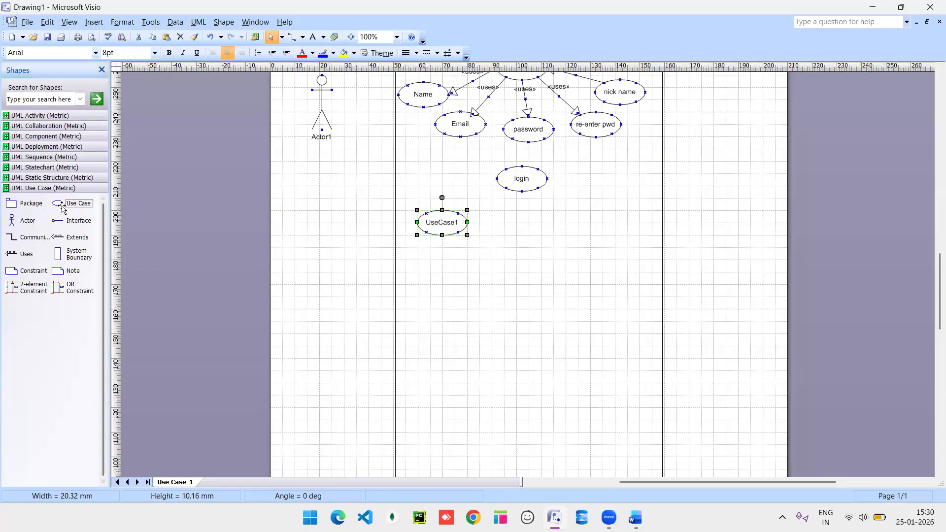
left_click_drag(63, 207, 528, 232)
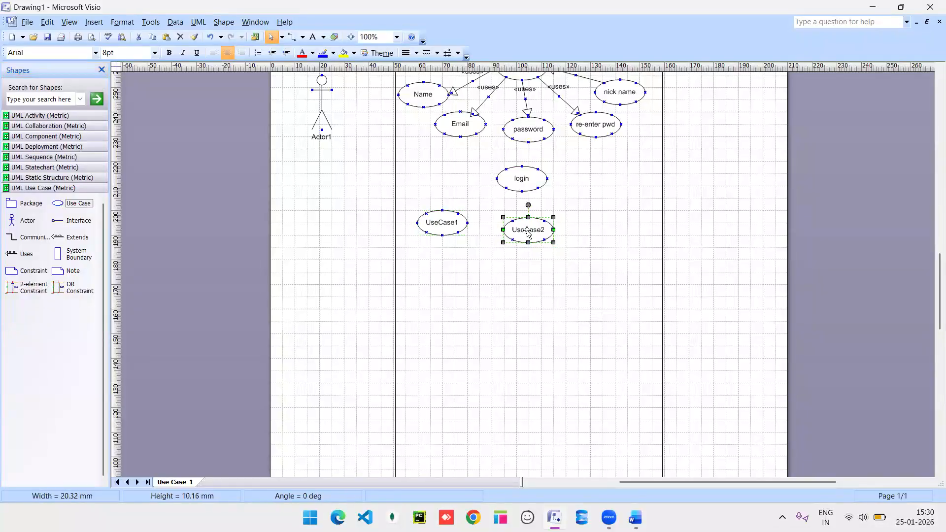
left_click(60, 204)
left_click_drag(444, 222, 614, 224)
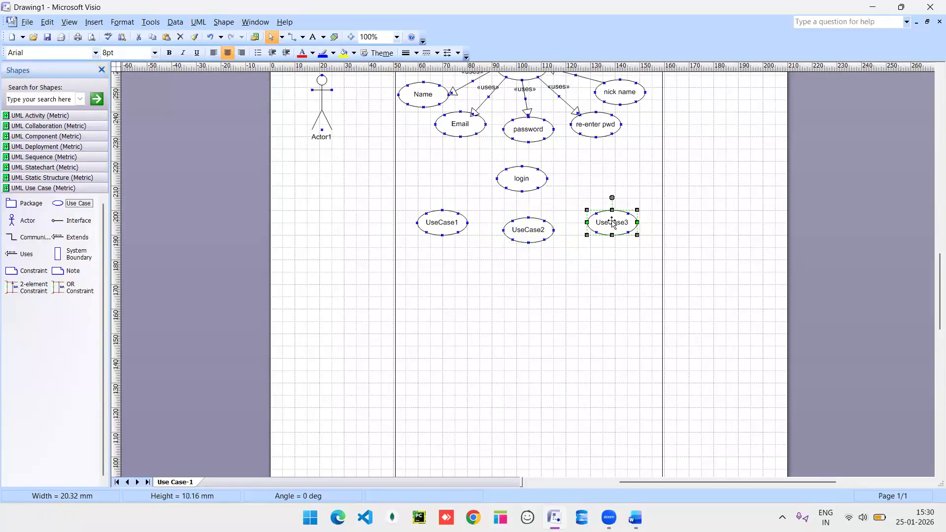
Rename the first two new use cases to 'User name' and 'pwd'.
left_click(441, 225)
double_click(441, 225)
type("U")
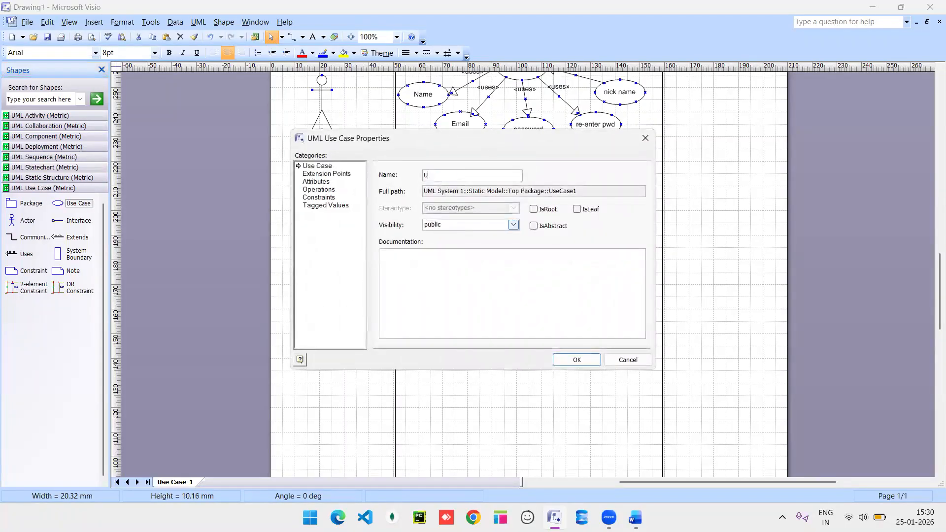
type("ser anme")
key("BackSpace")
key("BackSpace")
key("BackSpace")
key("BackSpace")
type("name")
key("Return")
double_click(529, 233)
type("pwd")
key("Return")
Rename the third use case to 'forgot pwd' and align all three in the row.
left_click(611, 224)
double_click(612, 223)
type("forgot p")
type("wd")
key("Return")
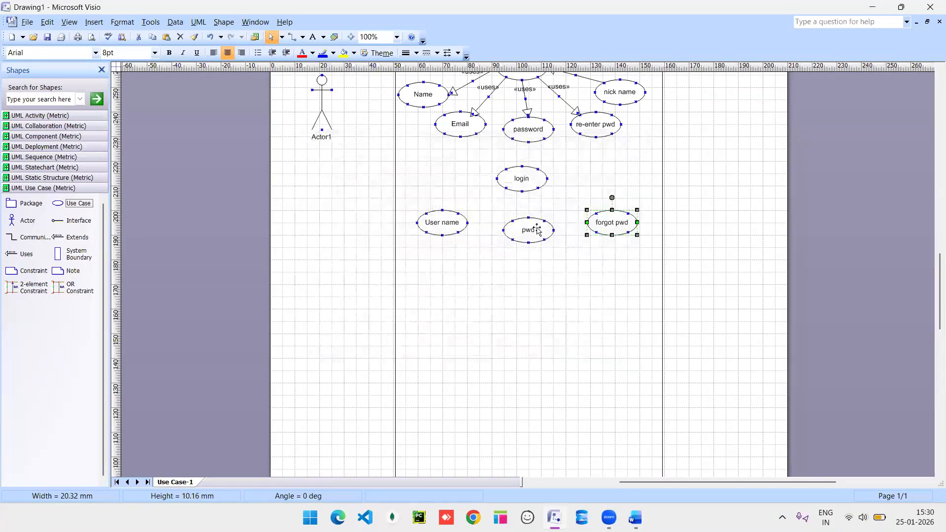
left_click_drag(437, 227, 438, 215)
left_click_drag(528, 231, 521, 229)
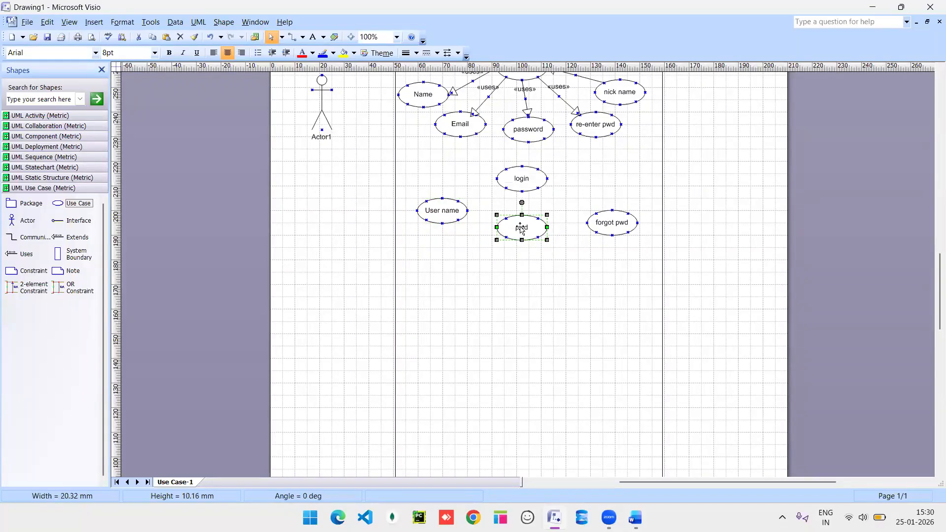
left_click_drag(611, 221, 602, 216)
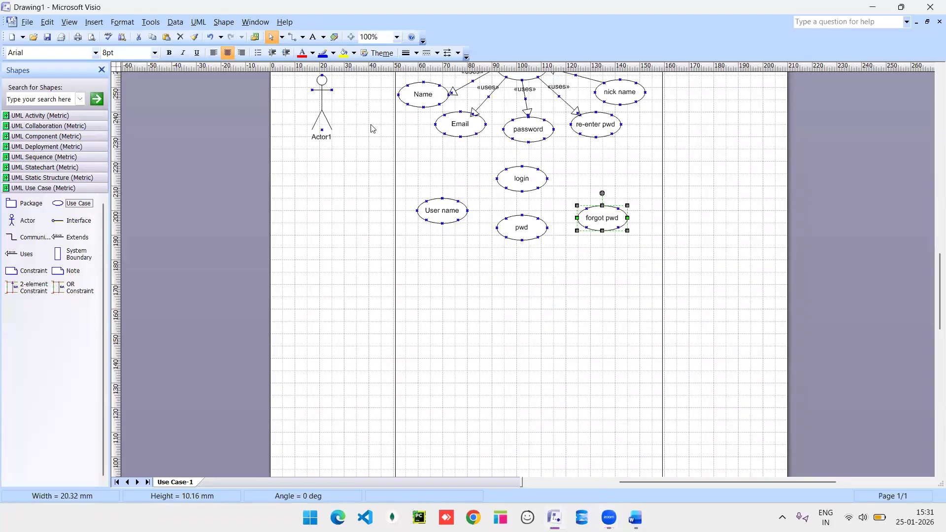
Connect login to User name and pwd with «uses» relationships.
key("ctrl+d")
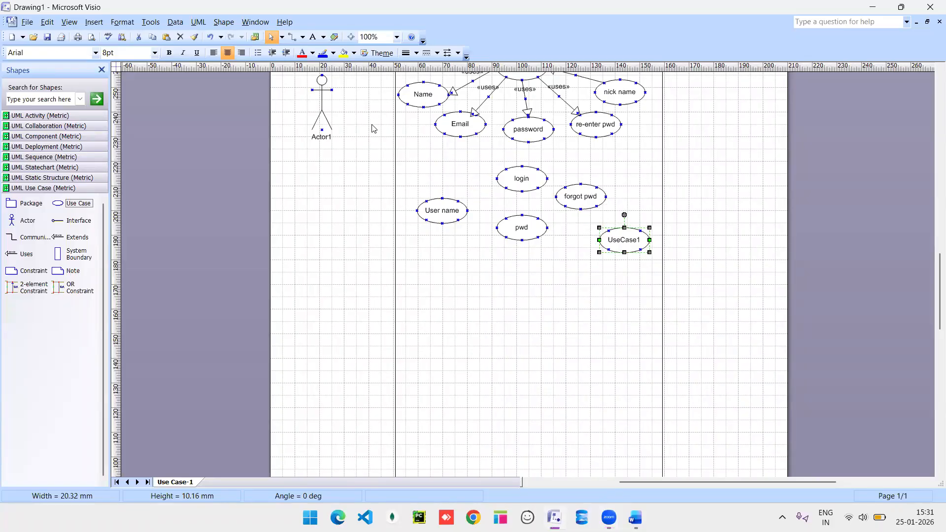
key("ctrl+z")
left_click_drag(24, 255, 459, 203)
key("ctrl+d")
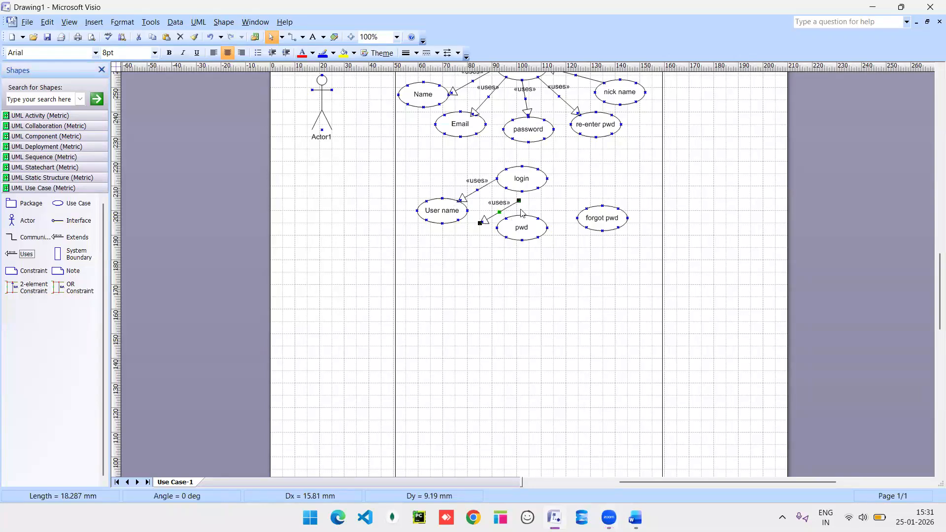
left_click_drag(520, 191, 522, 191)
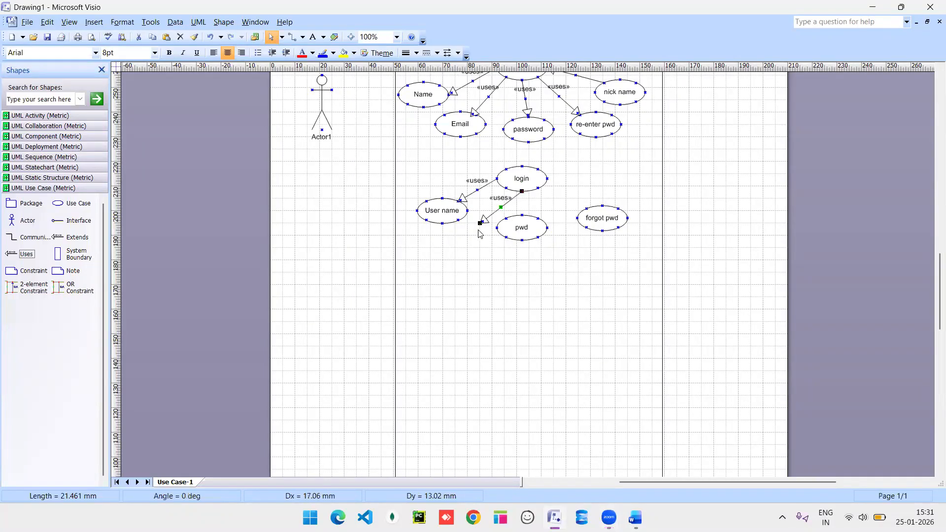
left_click_drag(480, 223, 522, 215)
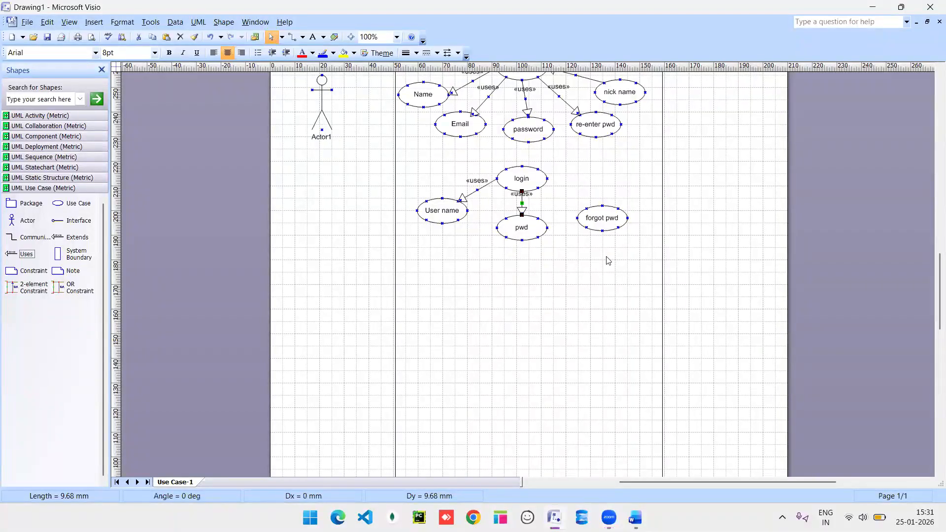
Add an «extends» link from forgot pwd to login.
left_click(467, 448)
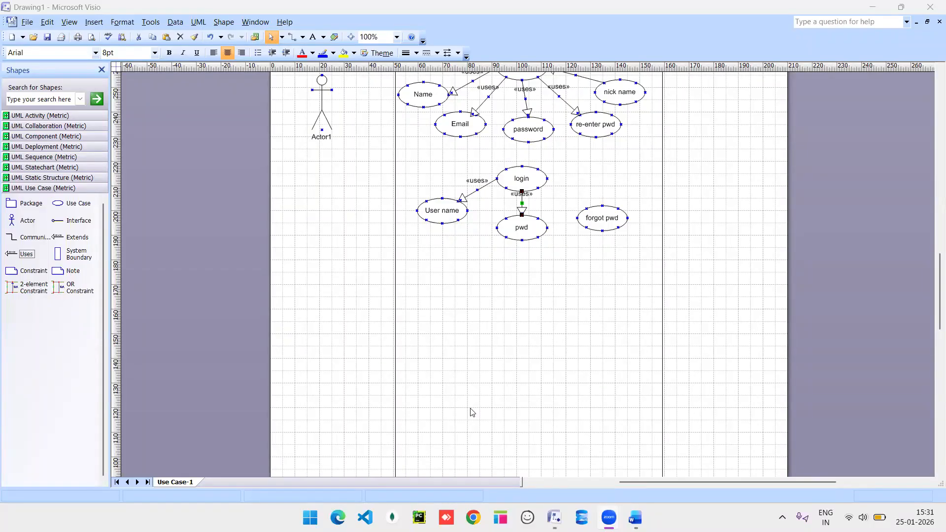
left_click_drag(64, 243, 538, 188)
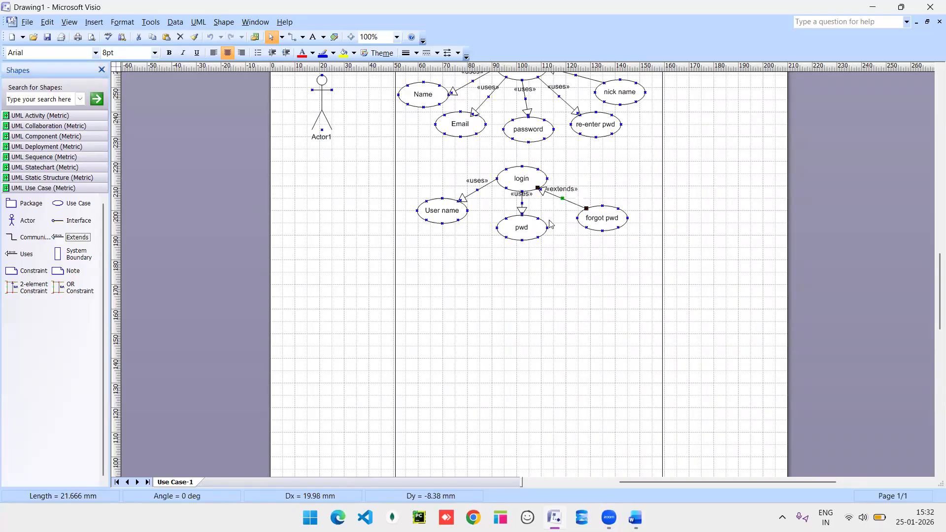
left_click(588, 279)
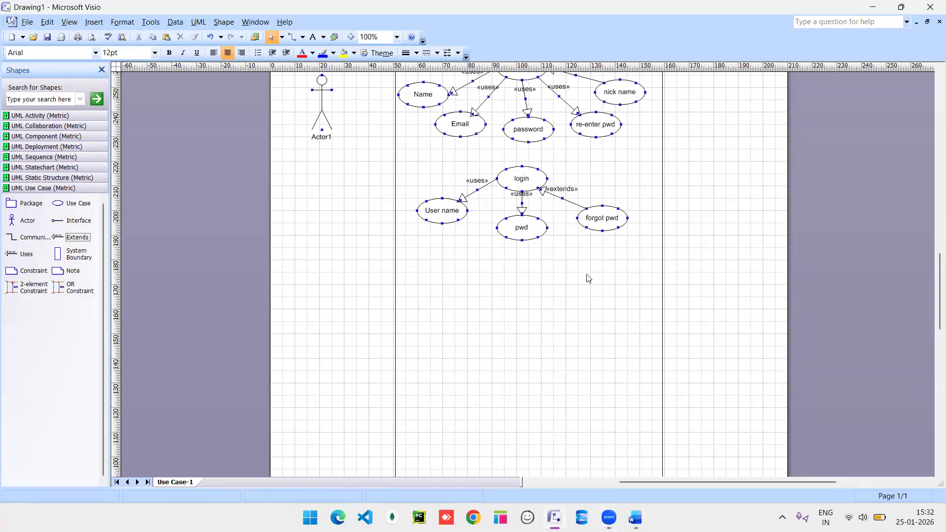
Place a use case below pwd and name it 'browse product'.
scroll(588, 278, "up", 2)
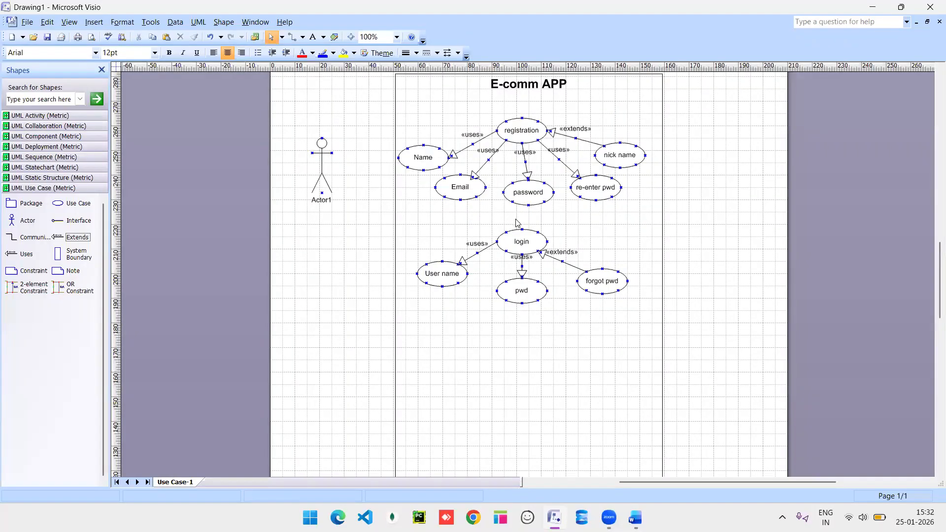
left_click_drag(75, 204, 525, 339)
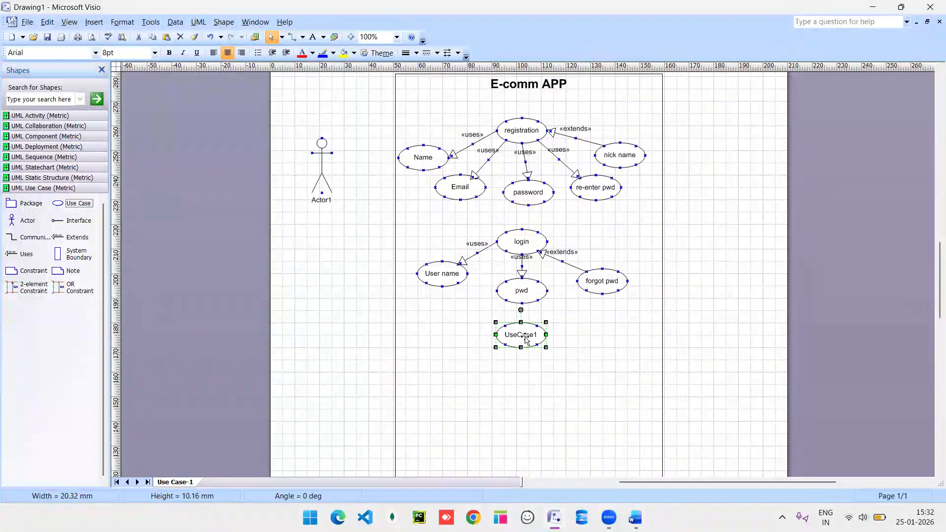
double_click(526, 339)
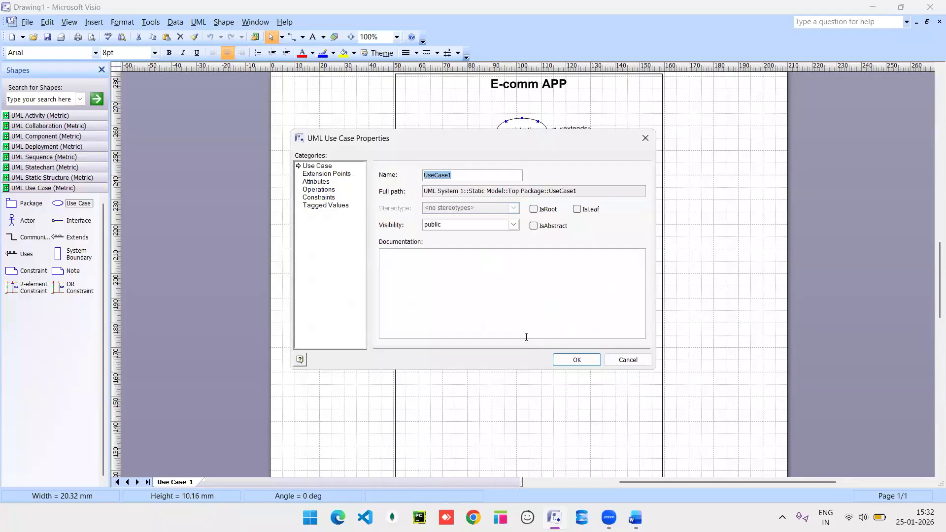
type("browse produc")
key("Return")
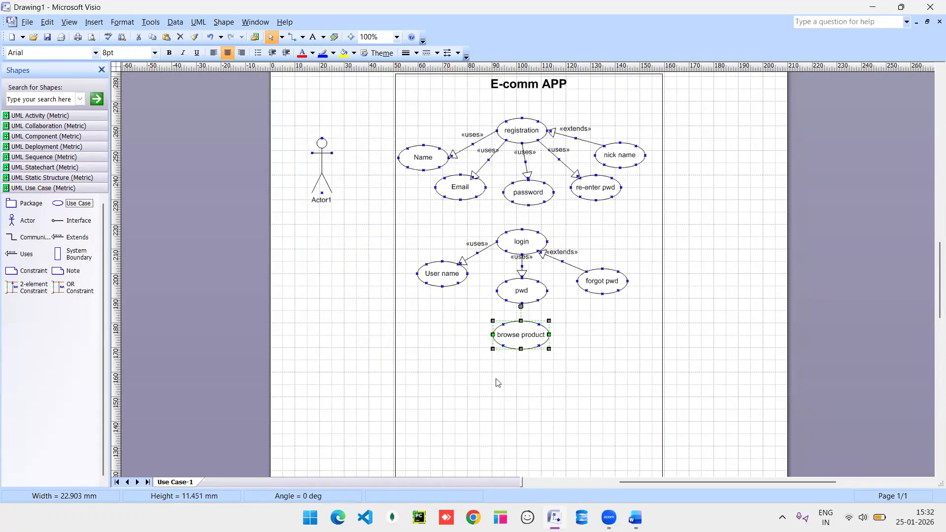
scroll(498, 383, "down", 3)
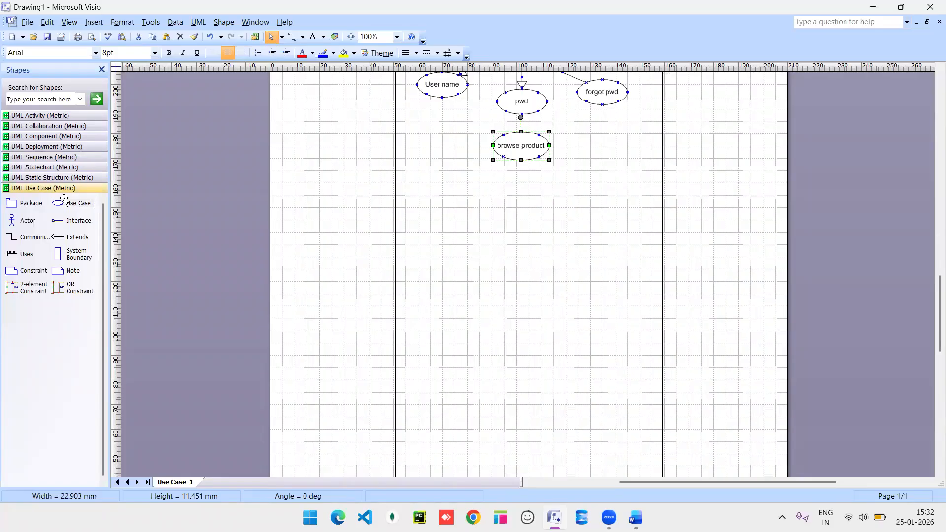
Place three use cases under browse product, naming the first two 'product name' and 'brand name'.
left_click_drag(69, 203, 448, 192)
left_click_drag(59, 201, 515, 203)
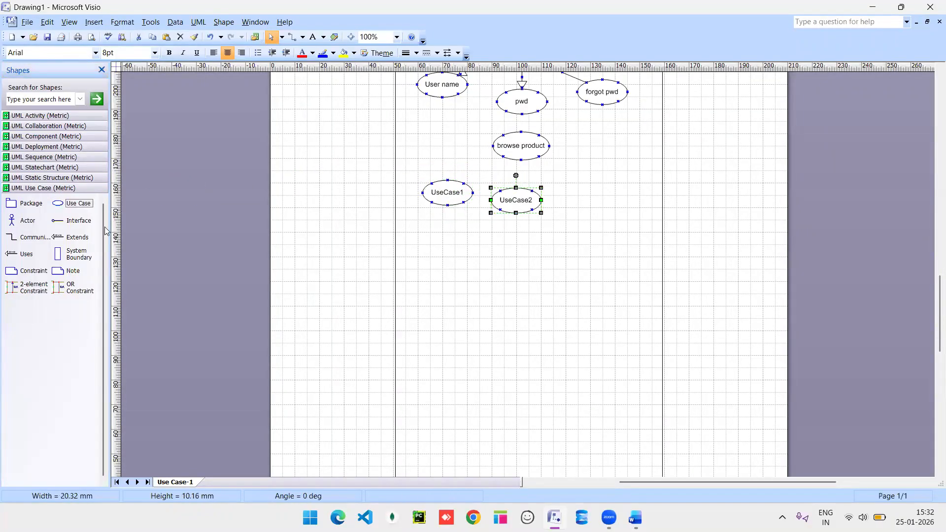
left_click_drag(61, 203, 595, 188)
double_click(453, 197)
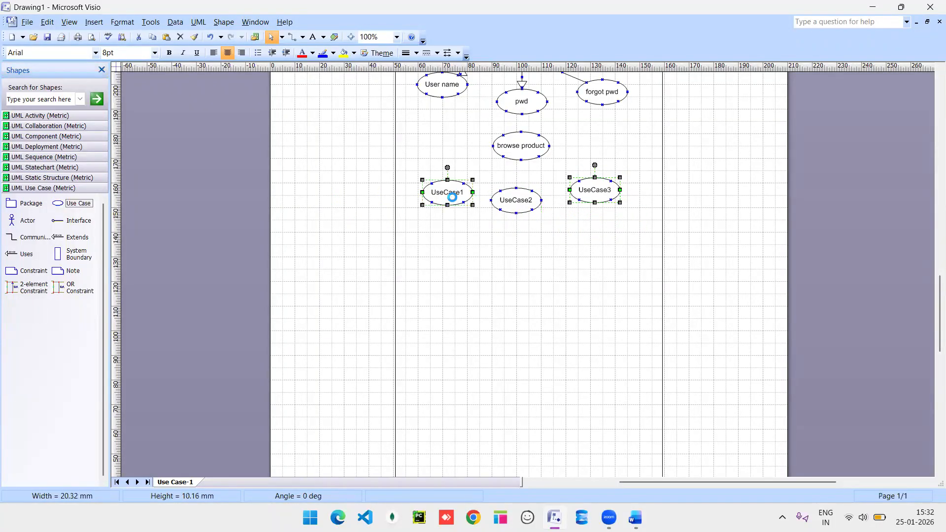
type("pro")
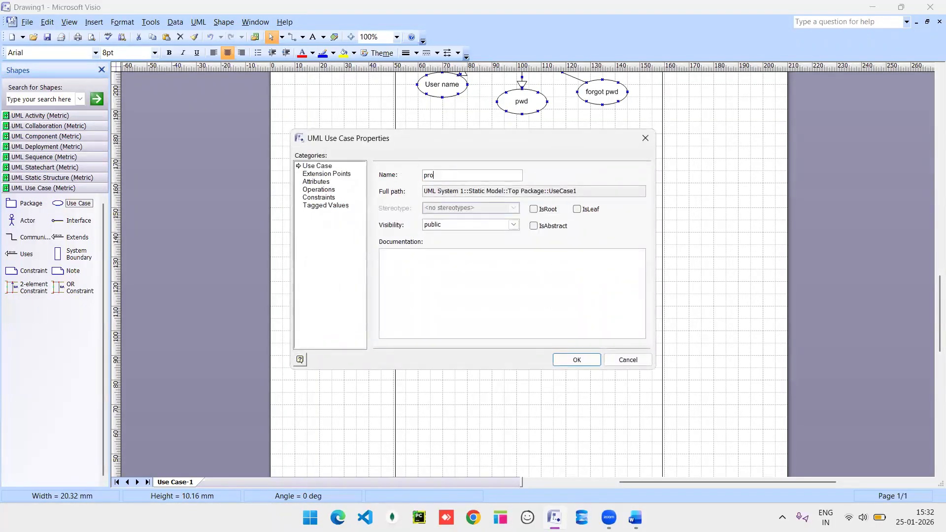
type("duct name")
key("Return")
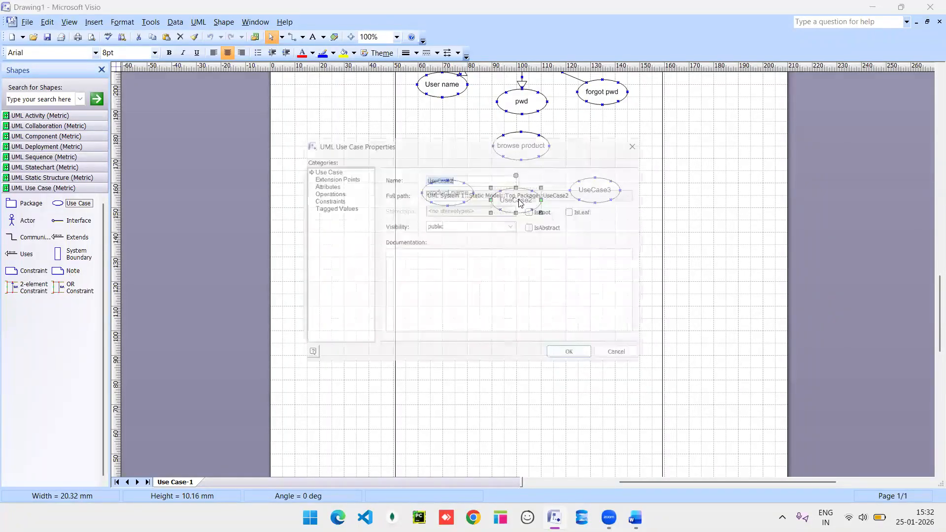
type("brand name")
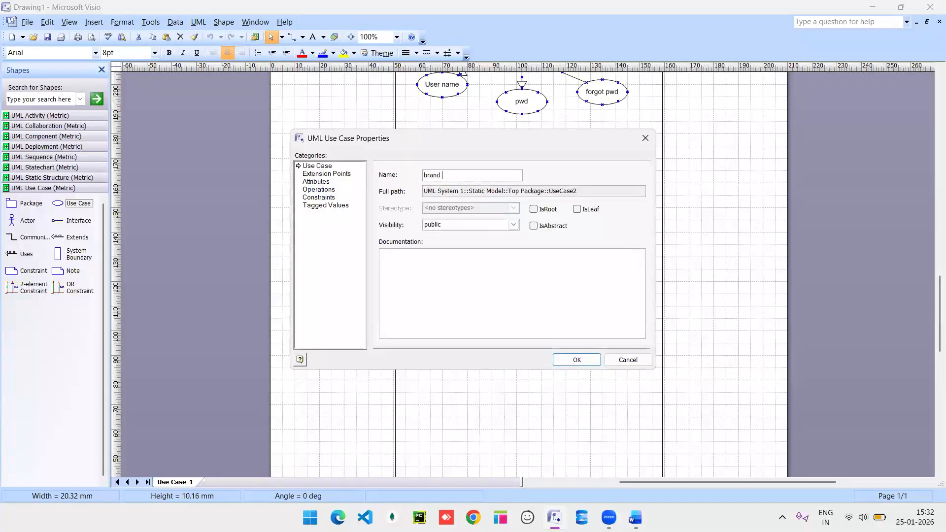
key("Return")
Rename the third new use case to 'brand price'.
double_click(597, 191)
type("band")
key("BackSpace")
key("BackSpace")
key("BackSpace")
type("rand price")
key("Return")
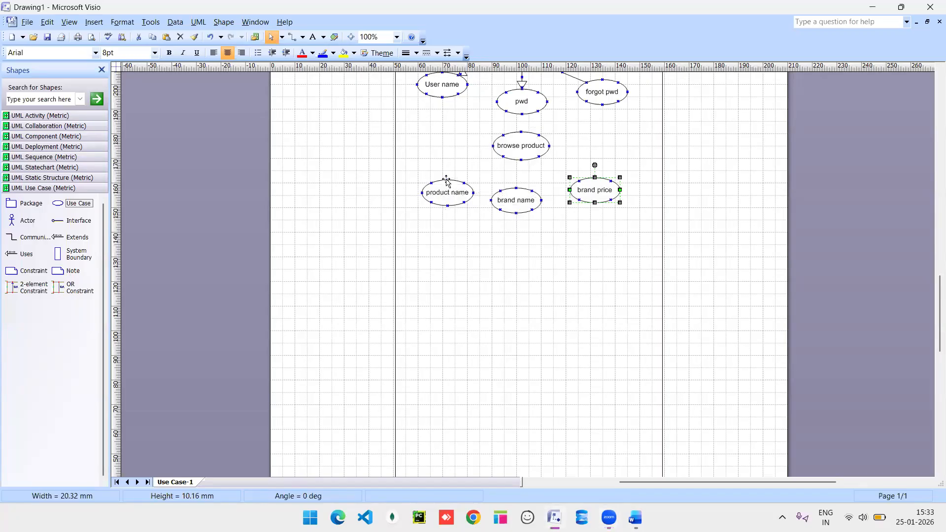
Move product name, brand name and brand price up and closer together.
mouse_move(444, 188)
left_mouse_down()
mouse_move(441, 165)
mouse_move(444, 173)
left_mouse_up()
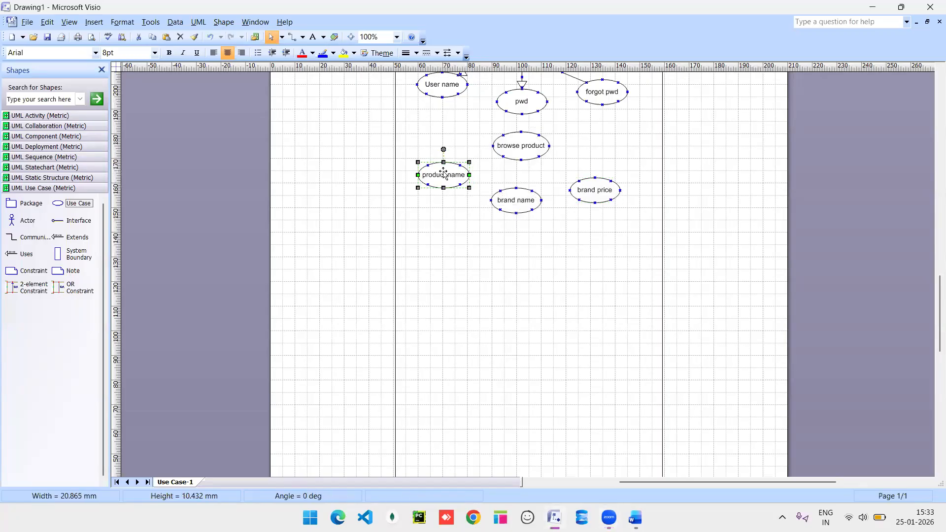
left_click_drag(512, 200, 507, 192)
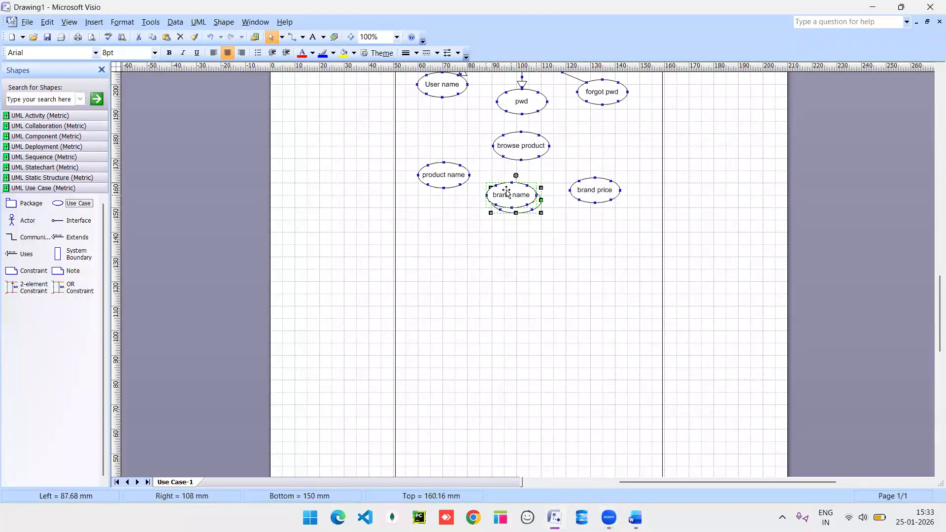
left_click_drag(595, 188, 579, 184)
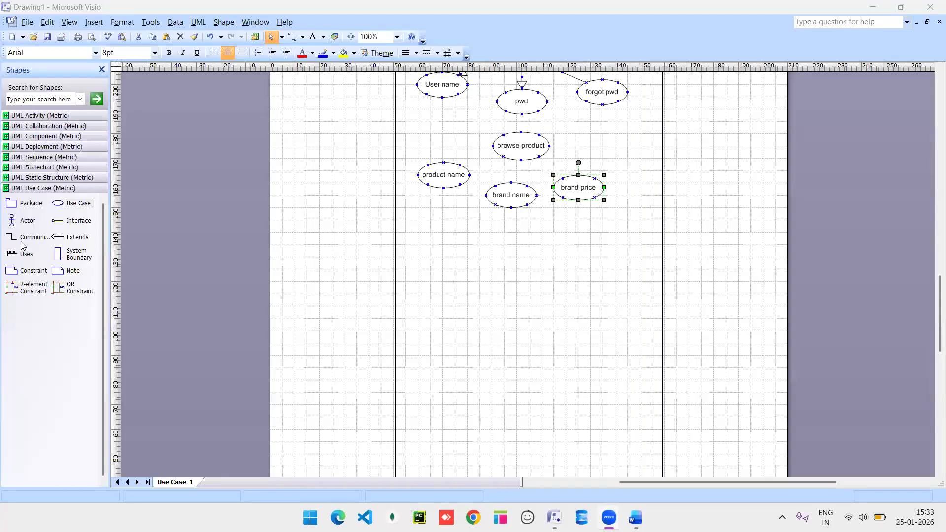
Link brand price, brand name and product name to browse product with «extends» connectors.
left_click_drag(59, 240, 567, 156)
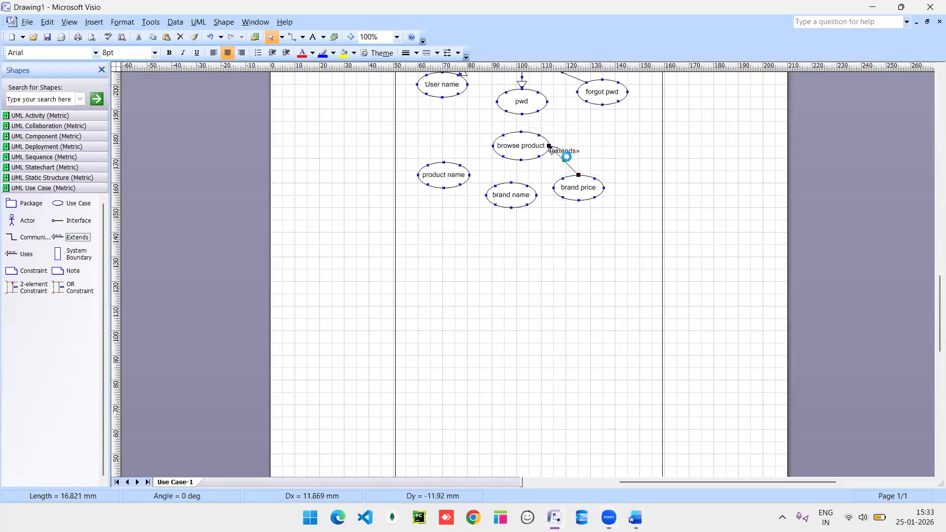
left_click(74, 239)
left_click_drag(278, 191, 523, 161)
left_click_drag(59, 238, 280, 173)
left_click_drag(361, 156, 490, 149)
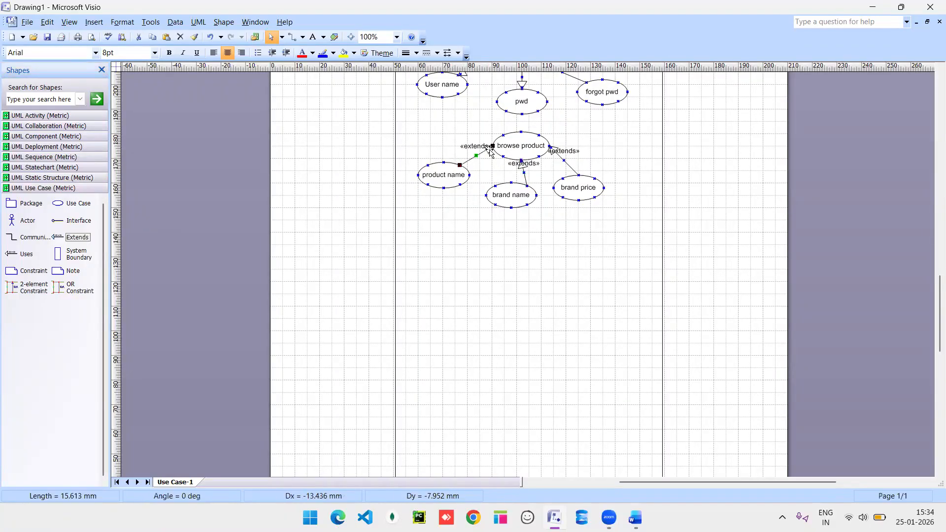
left_click(525, 271)
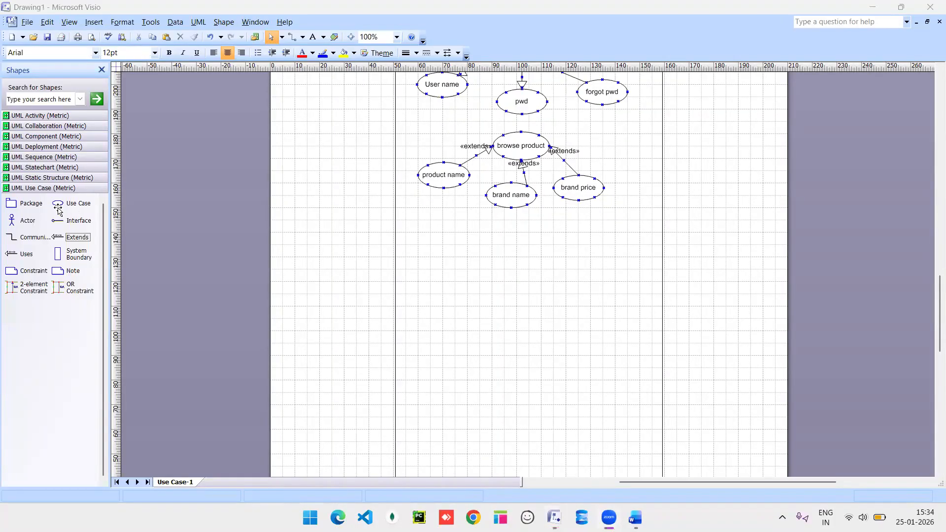
Place a use case below brand name and name it 'Add cart'.
left_click_drag(58, 207, 509, 247)
double_click(513, 247)
type("A")
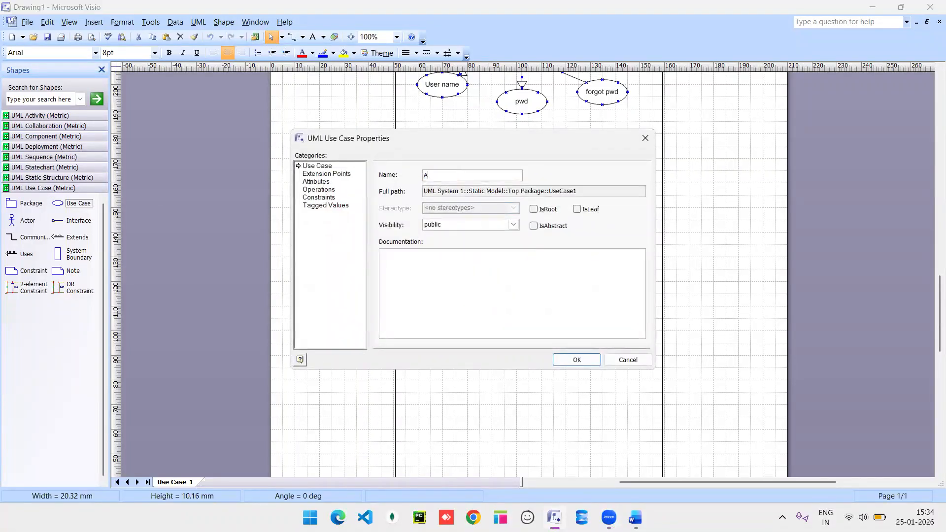
type("dd cart")
key("Return")
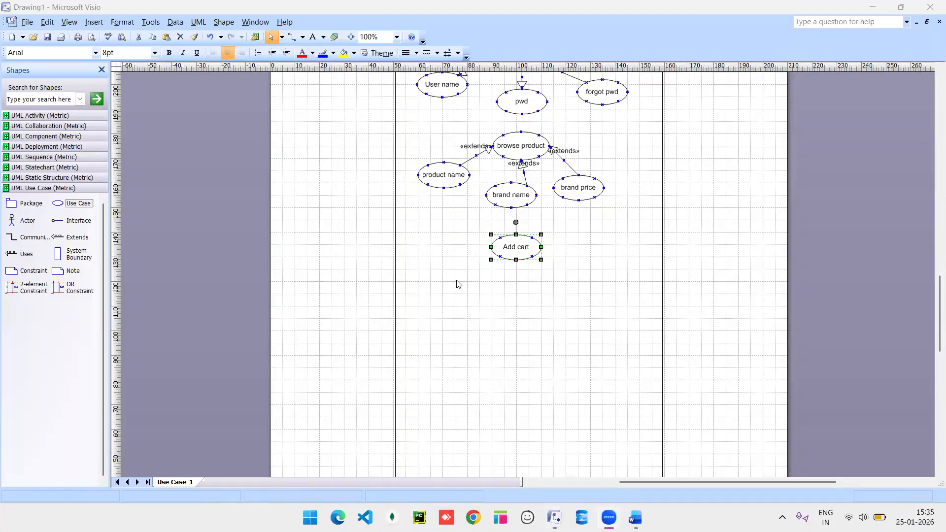
Add two side-by-side use cases below Add cart, named 'qulaity' and 'quantity'.
left_click_drag(60, 211, 458, 286)
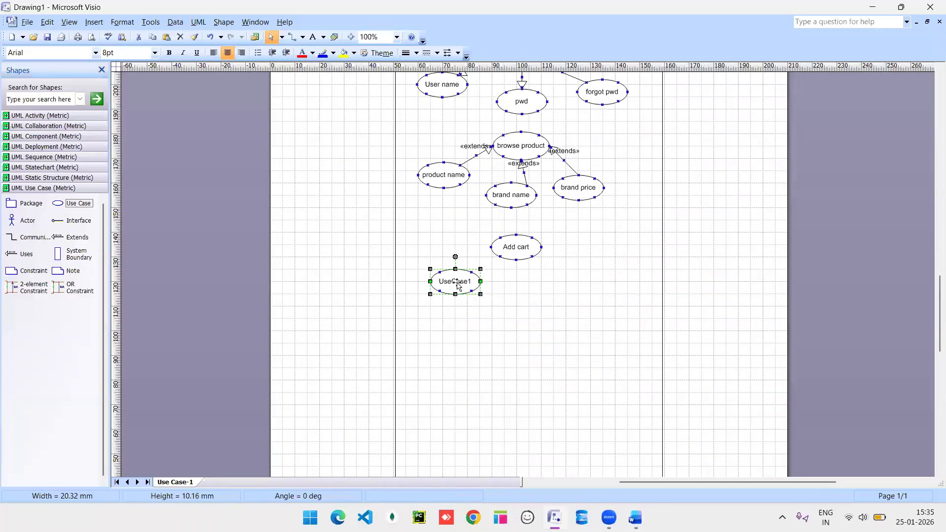
left_click_drag(59, 207, 560, 283)
left_click(444, 281)
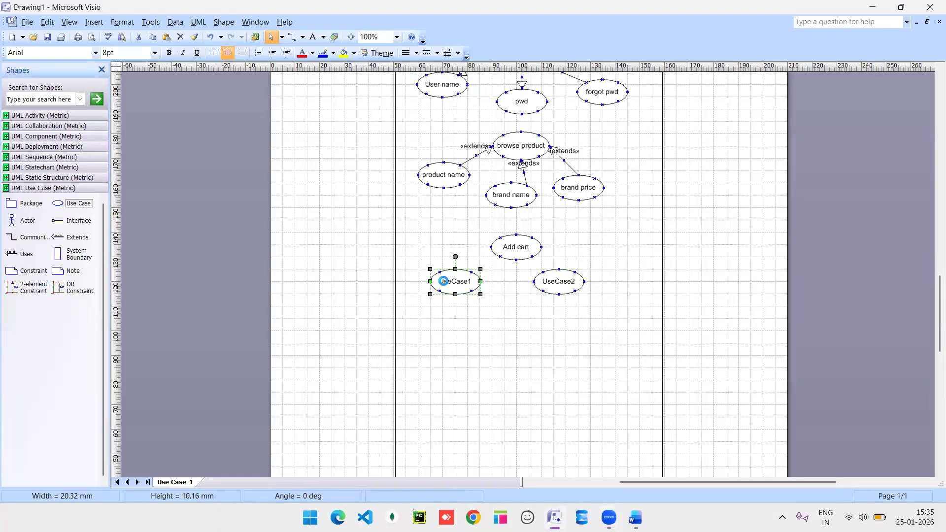
double_click(444, 281)
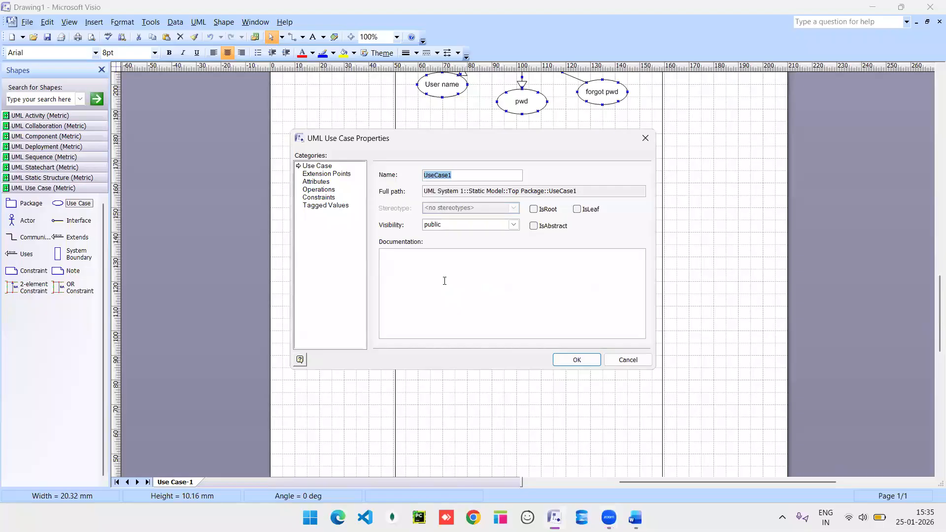
type("qulaity")
key("Return")
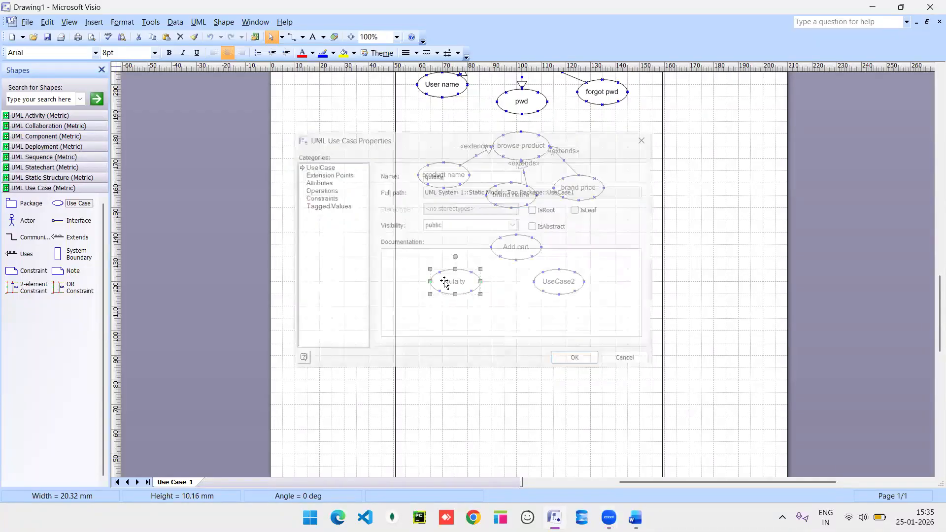
double_click(564, 284)
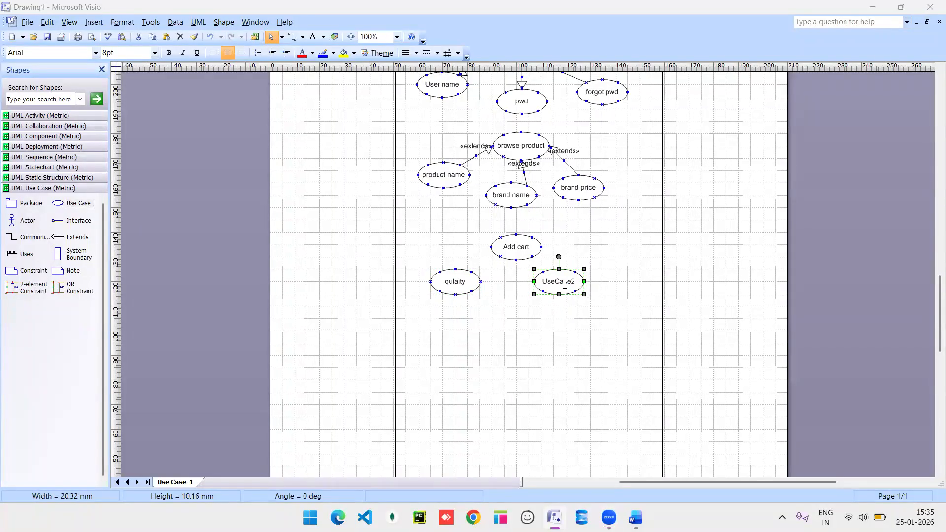
type("quantity")
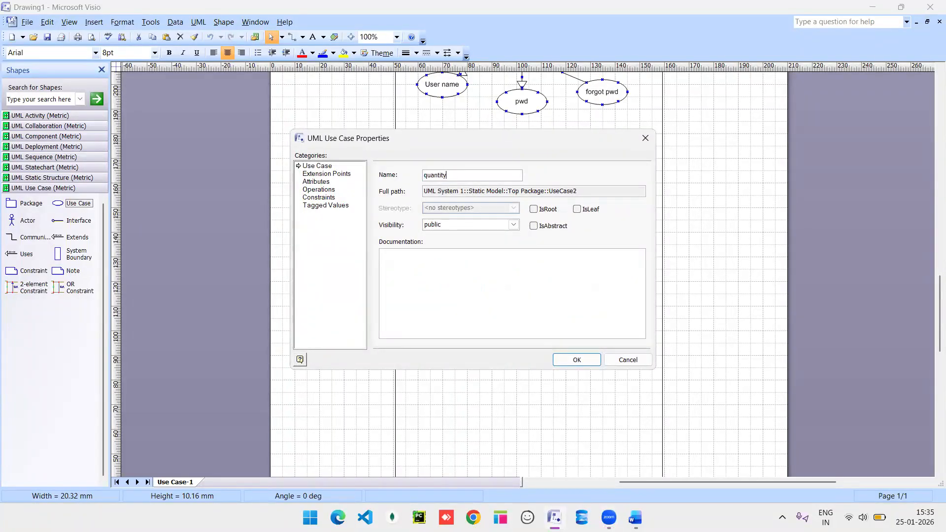
key("Return")
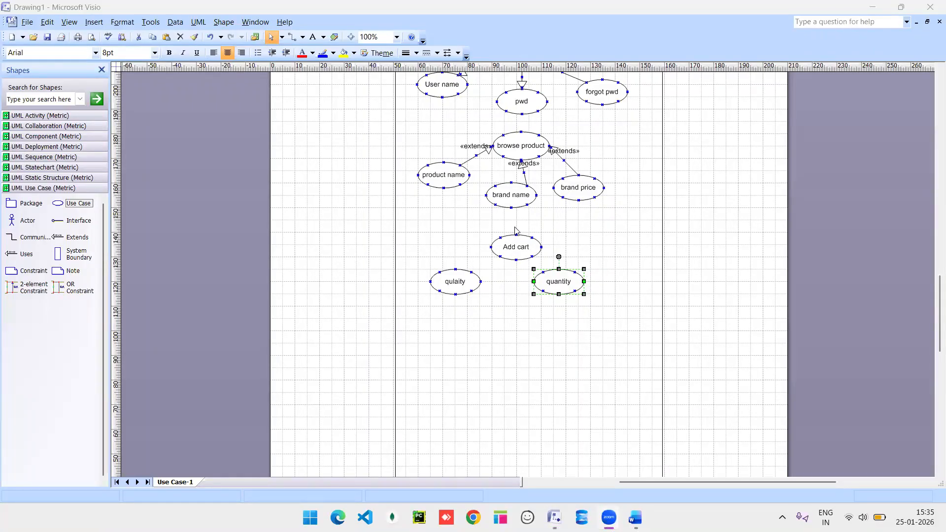
Glue «extends» links from qulaity and quantity to Add cart, nudging both shapes into place.
left_click(459, 284)
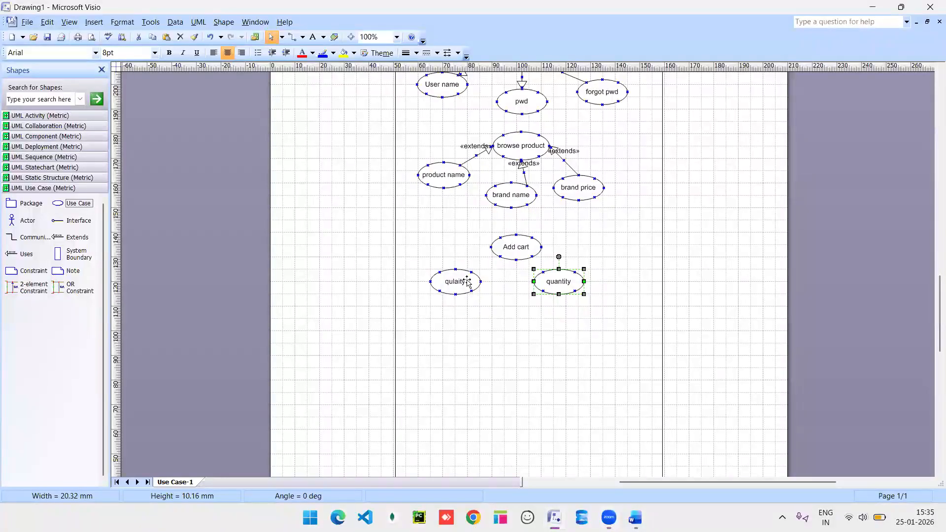
left_click_drag(460, 283, 472, 283)
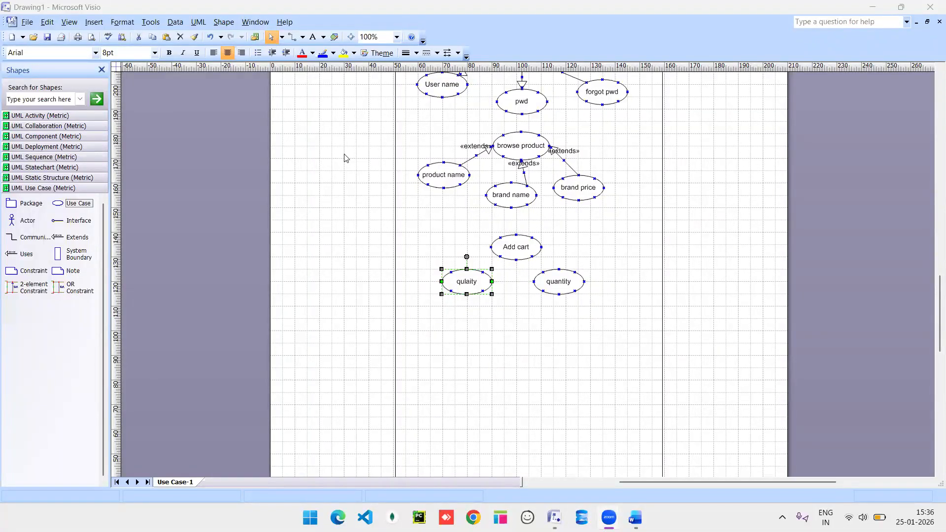
left_click_drag(68, 239, 532, 257)
left_click_drag(70, 239, 500, 256)
left_click_drag(561, 287, 561, 293)
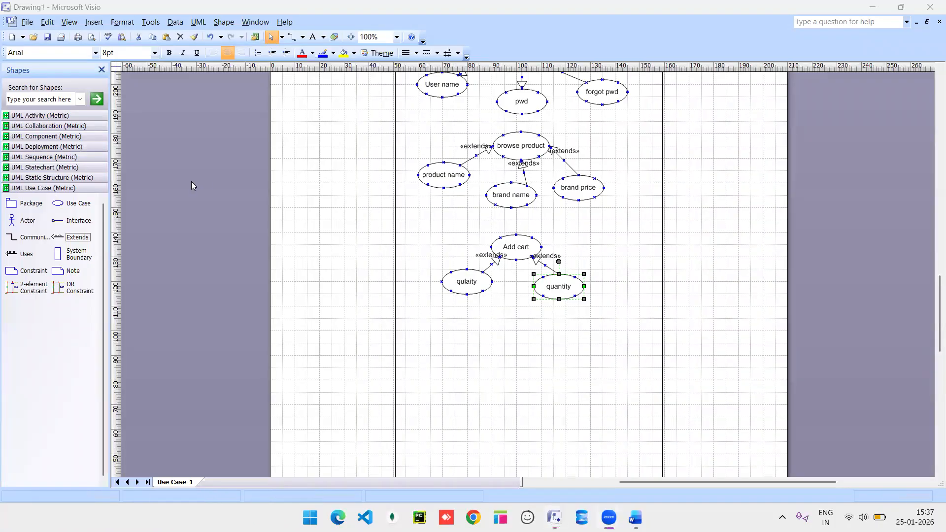
Place a use case below the cart group and name it 'payment'.
left_click_drag(58, 203, 514, 322)
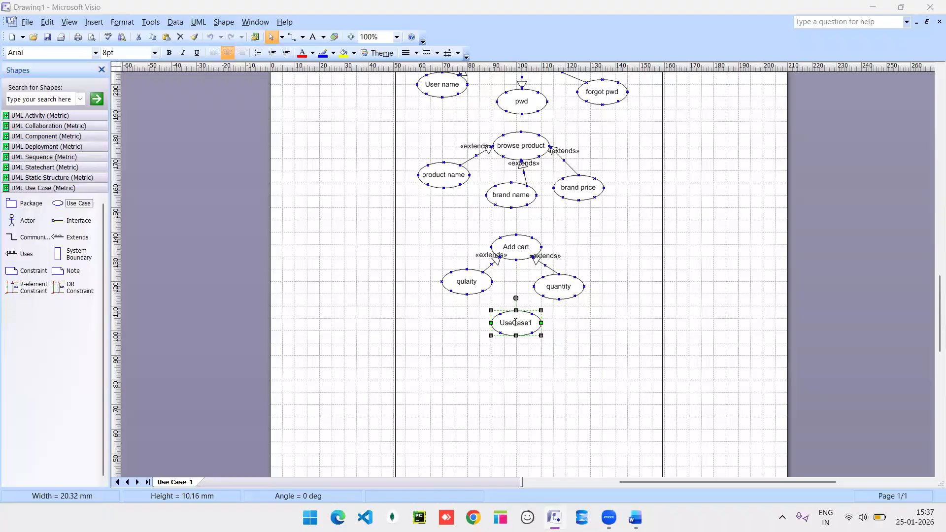
double_click(514, 322)
type("payment")
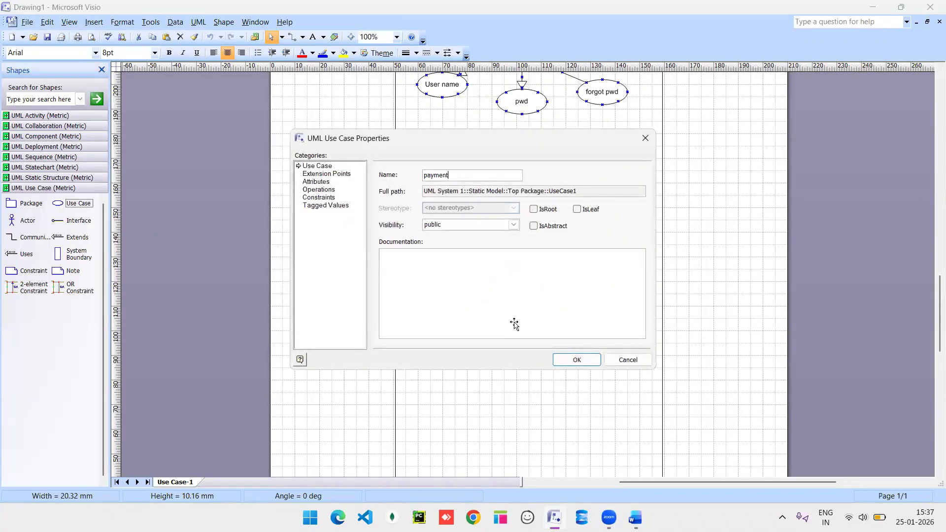
key("Return")
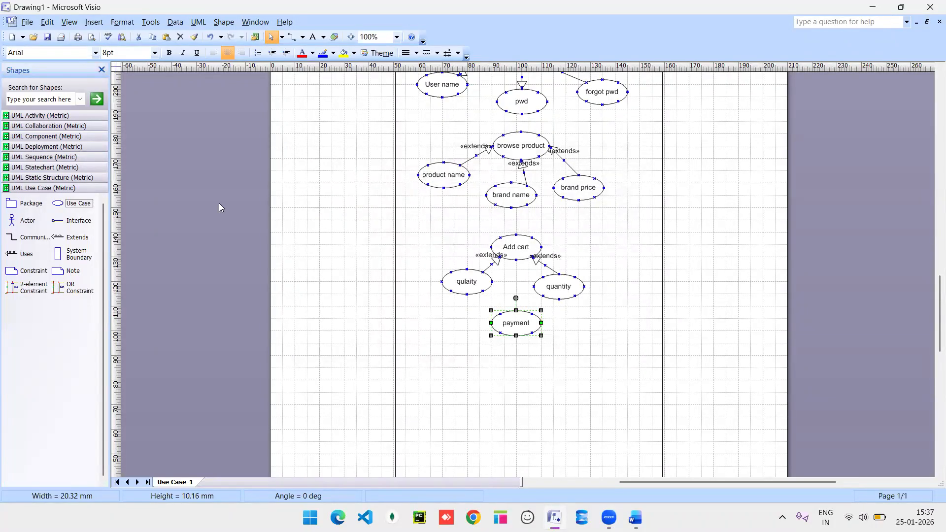
Add three unnamed use cases in a row beneath payment.
left_click_drag(58, 203, 443, 355)
left_click_drag(57, 209, 521, 369)
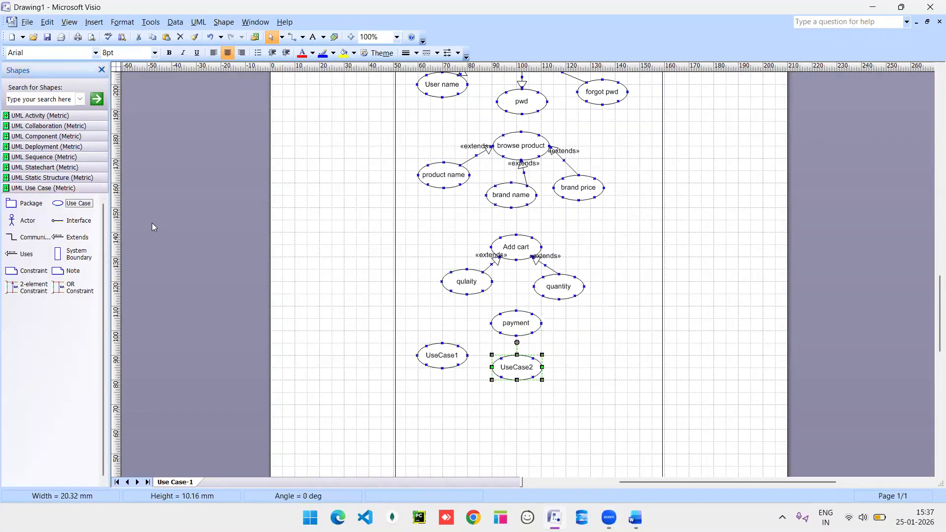
left_click_drag(58, 203, 585, 355)
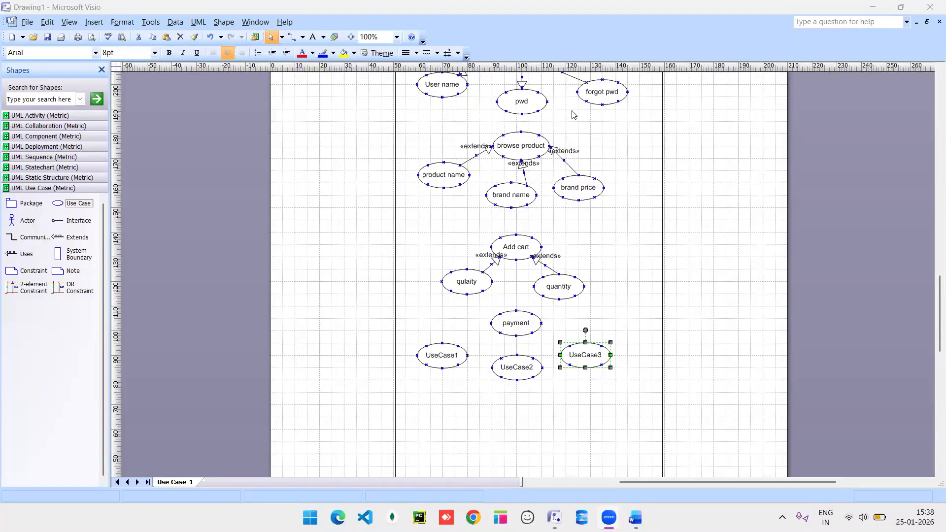
Rename UseCase1, UseCase2 and UseCase3 to 'COD', 'UPI' and 'CARD'.
left_click(435, 357)
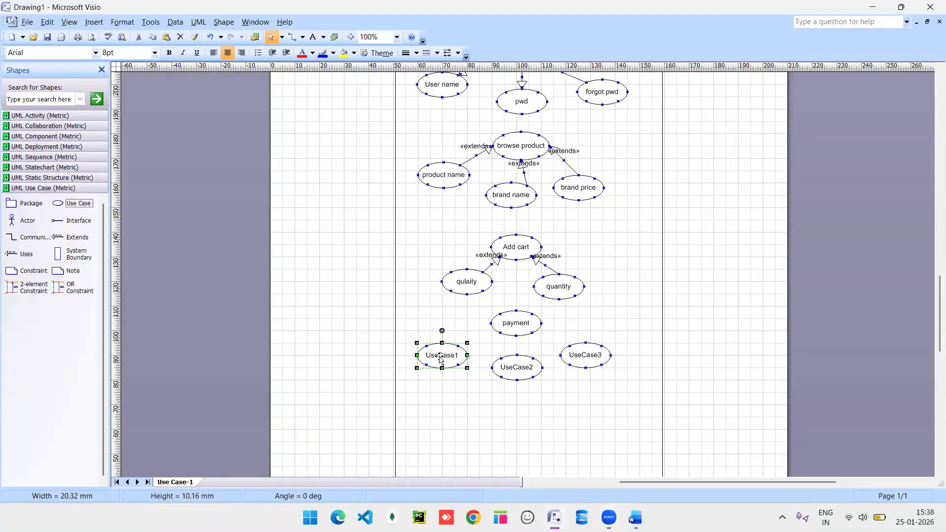
double_click(441, 360)
type("COD")
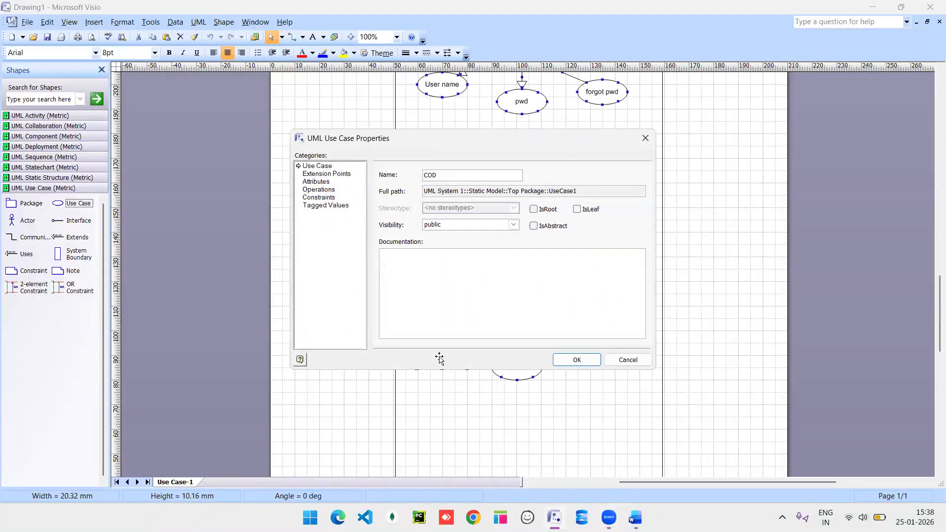
key("Return")
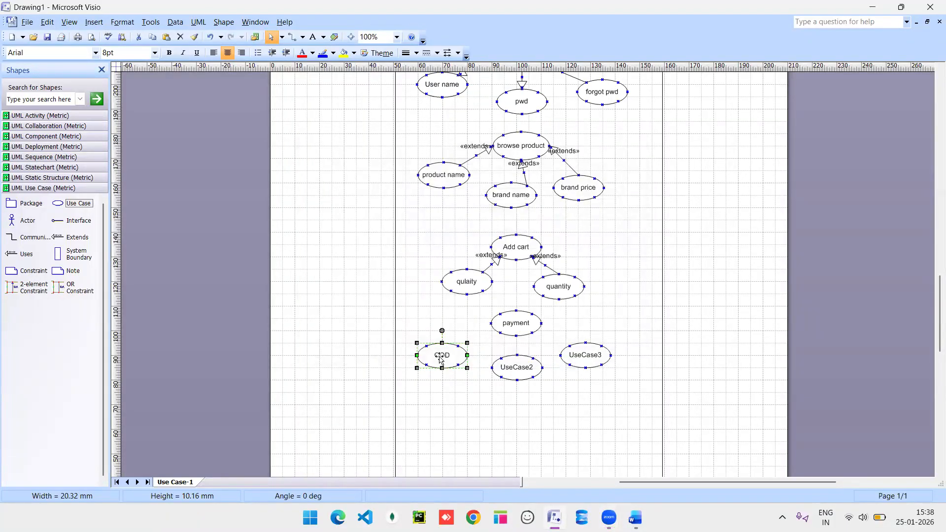
double_click(516, 365)
type("UPI")
key("Return")
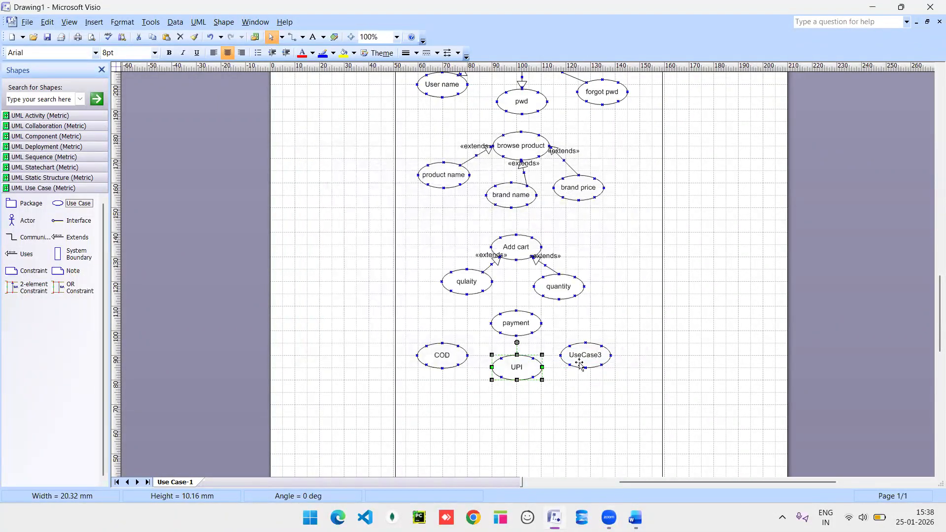
left_click(588, 355)
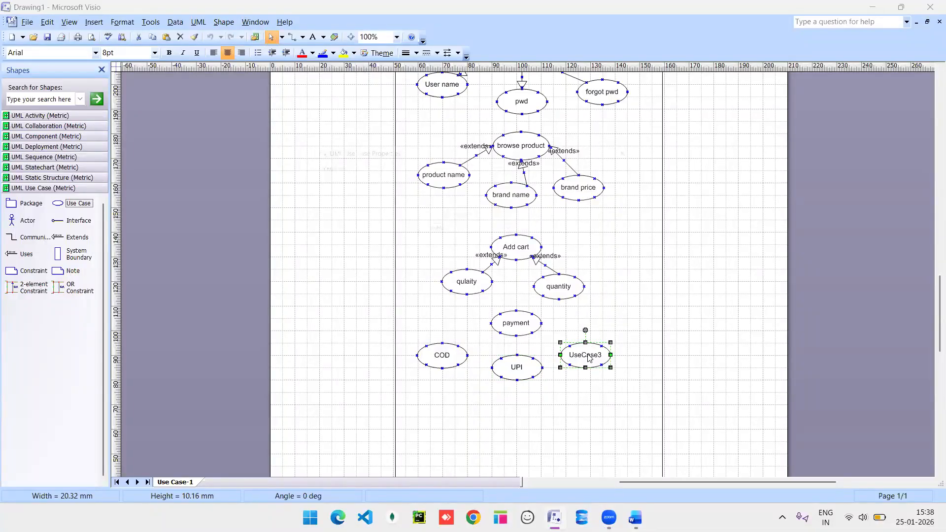
double_click(588, 355)
type("CARD")
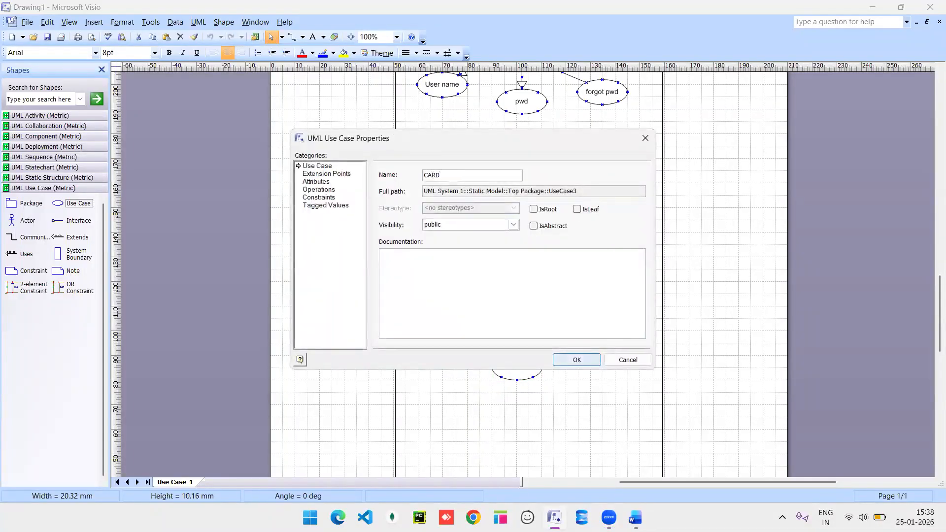
key("Return")
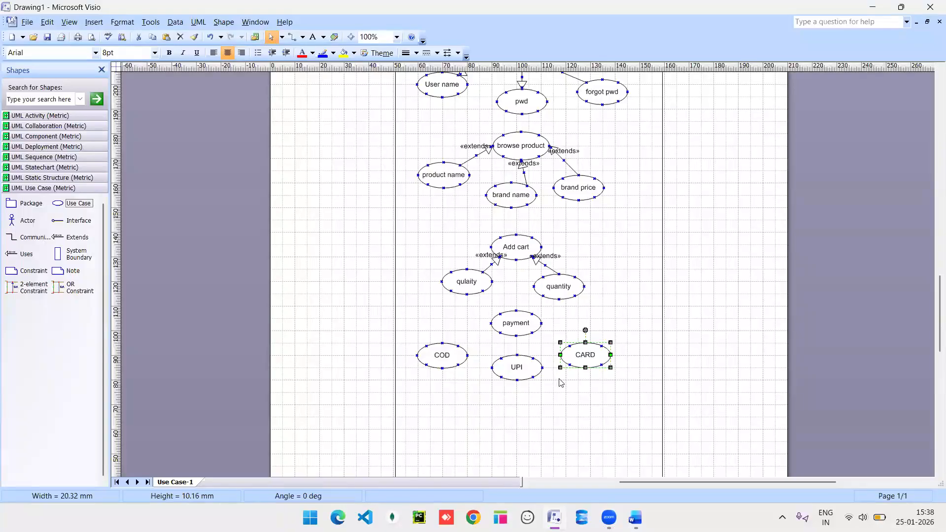
Nudge the COD use case slightly upward, nearer the payment use case.
left_click_drag(444, 358, 444, 350)
scroll(557, 367, "down", 5)
scroll(558, 367, "up", 5)
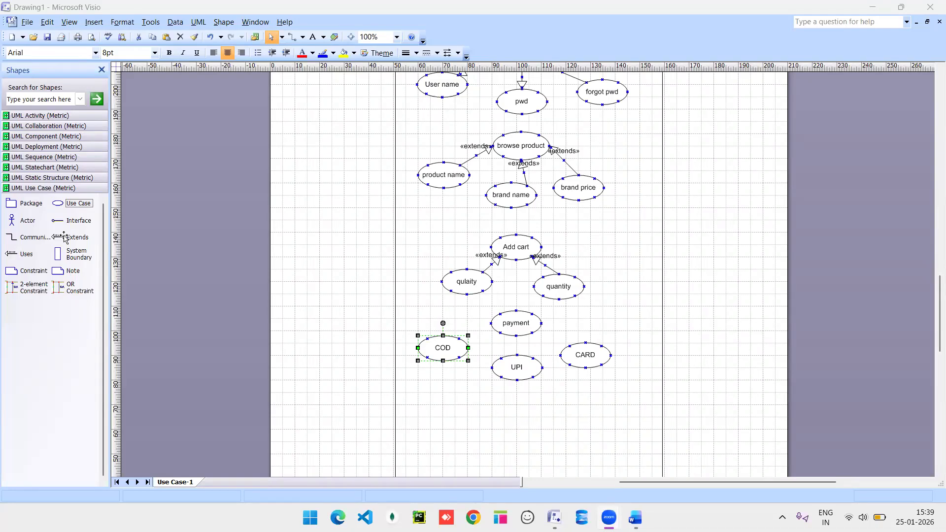
Draw an Extends connector from COD to payment and set its Stereotype to blank.
left_click_drag(64, 237, 491, 323)
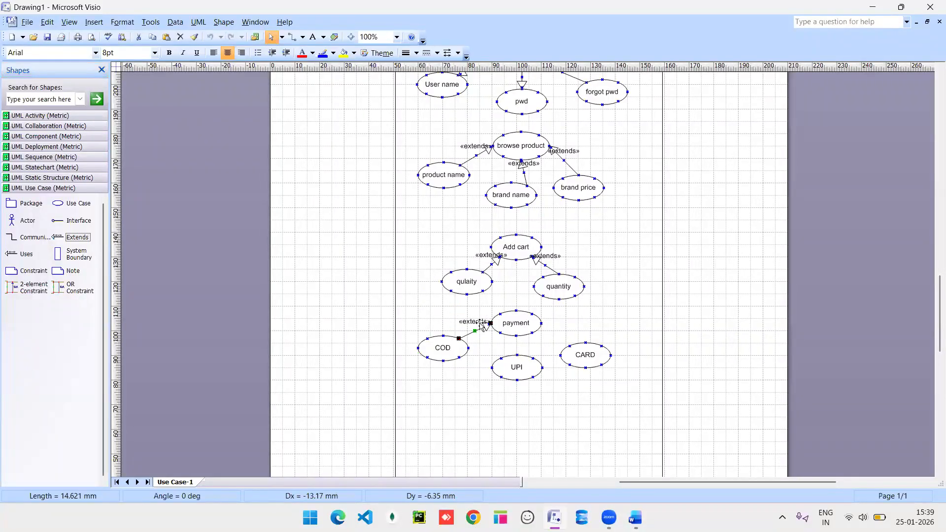
double_click(473, 323)
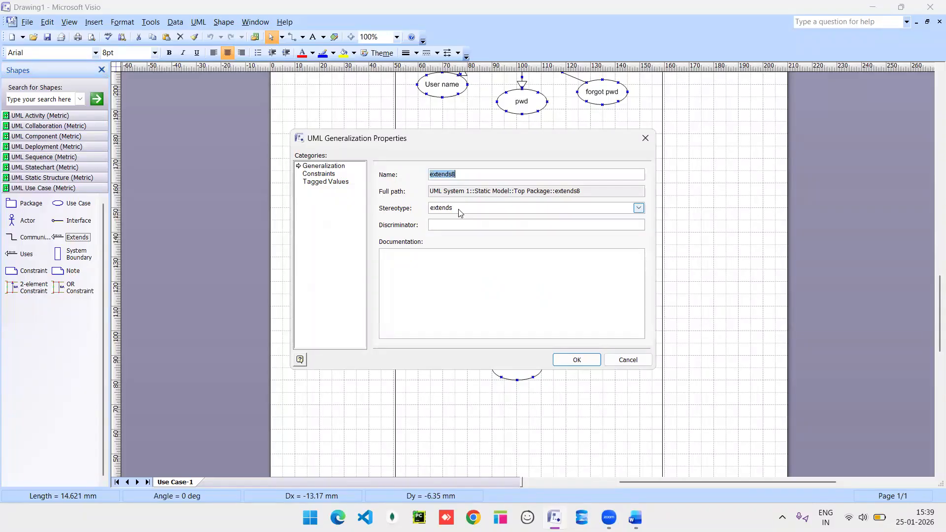
left_click(638, 208)
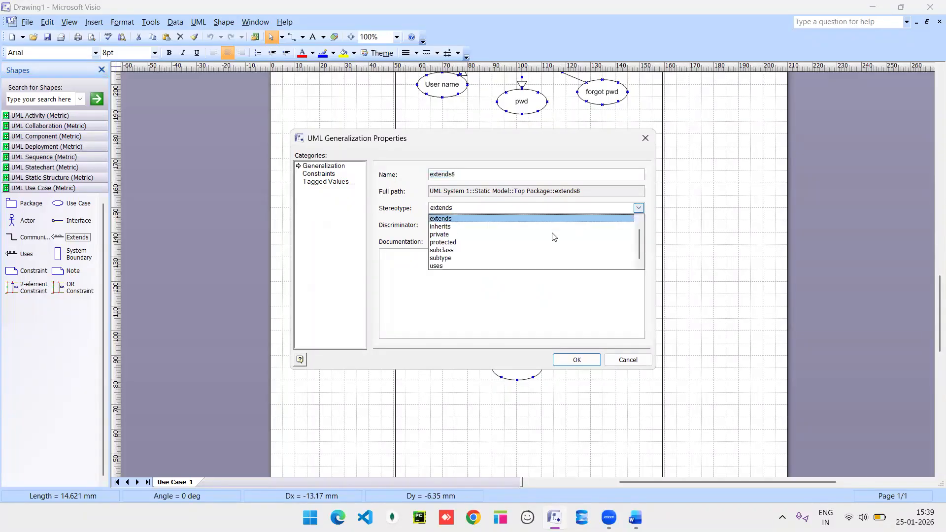
scroll(457, 219, "up", 1)
left_click(456, 219)
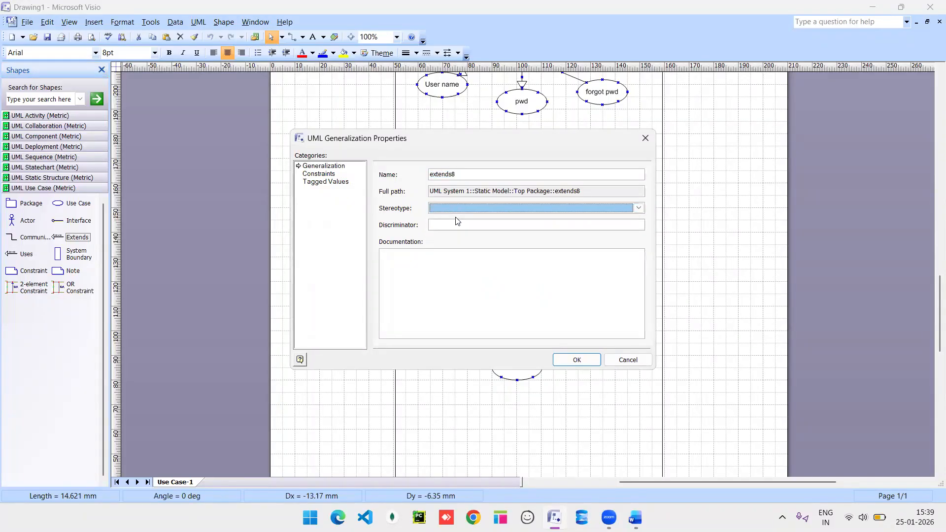
left_click(577, 360)
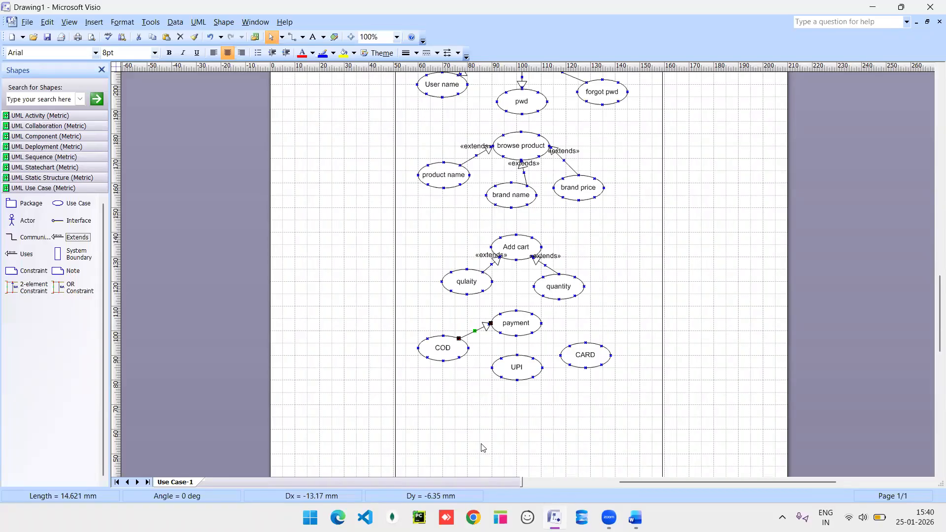
Duplicate the COD-to-payment arrow and attach the copy from UPI to payment.
key("ctrl+d")
key("ctrl+d")
left_click_drag(512, 346, 571, 346)
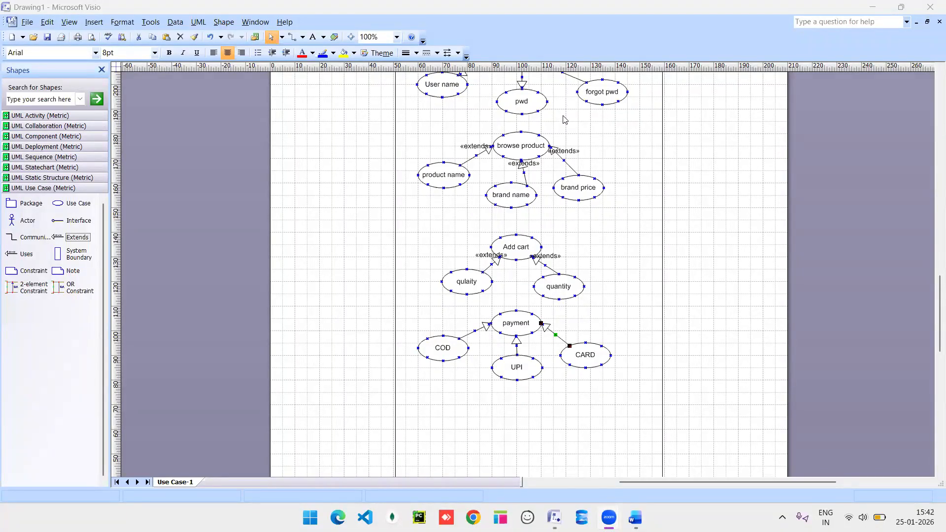
Add a use case named 'order details' below the UPI use case.
scroll(521, 351, "down", 5)
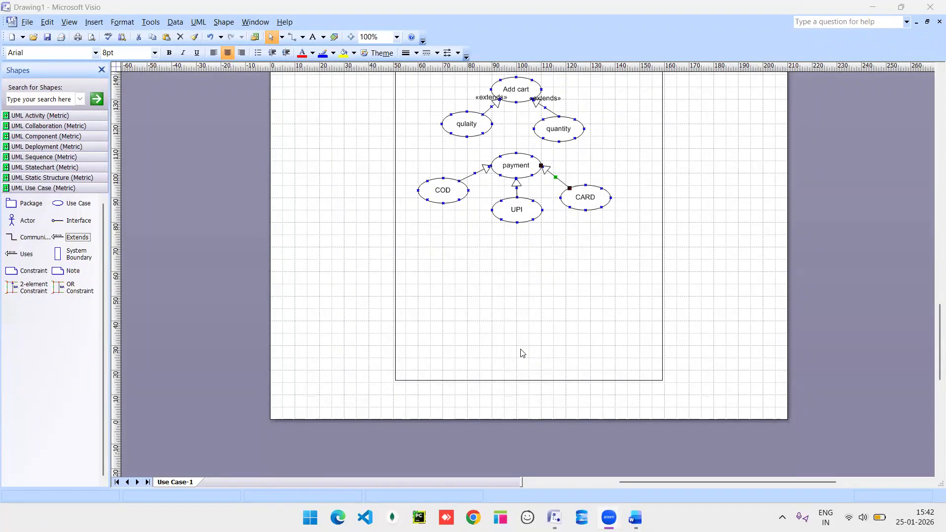
left_click_drag(61, 203, 515, 269)
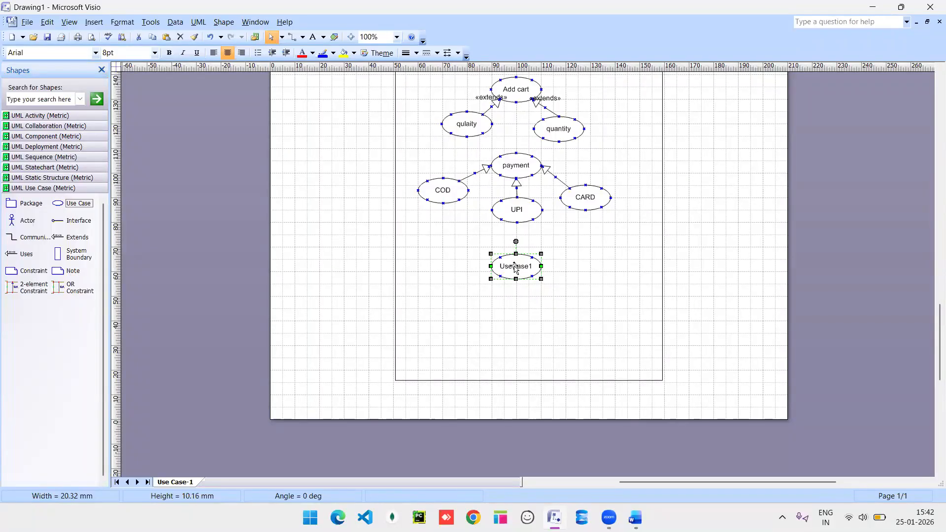
double_click(515, 268)
type("order details")
key("Return")
Add 'email' and 'phone no.' use cases beneath order details, aligned side by side.
left_click_drag(57, 204, 454, 314)
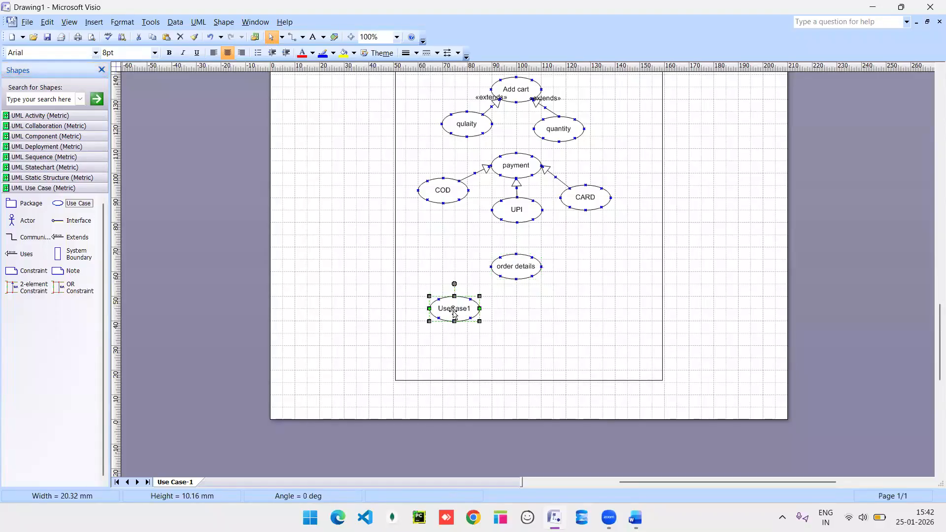
left_click_drag(57, 203, 562, 317)
double_click(443, 309)
type("email")
key("Return")
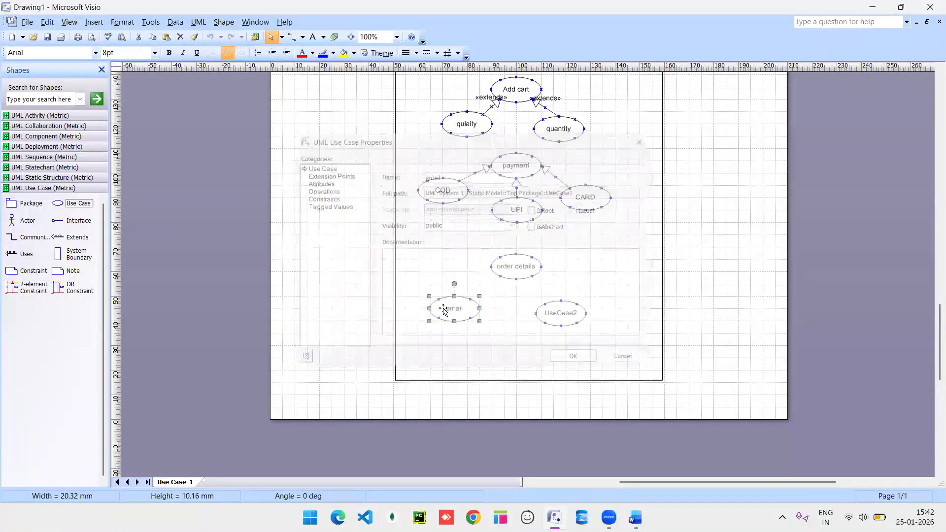
double_click(560, 314)
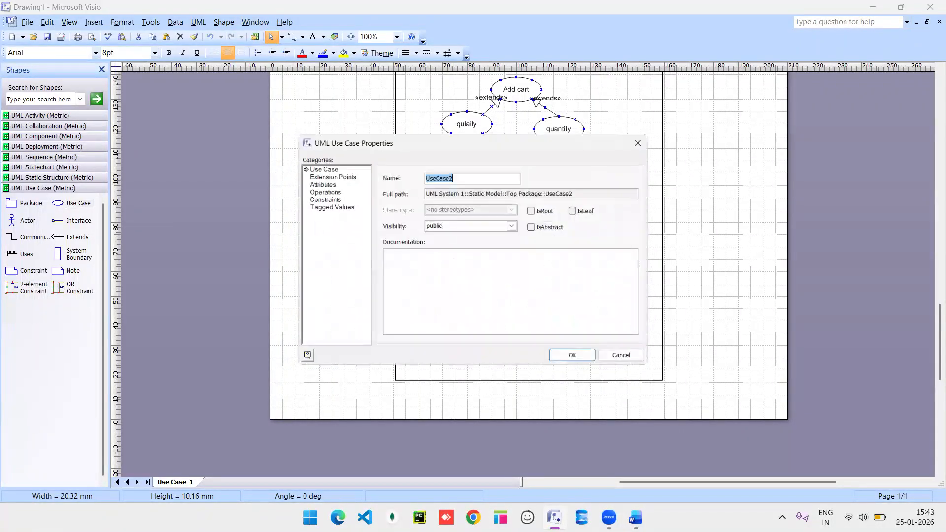
type("phone no.")
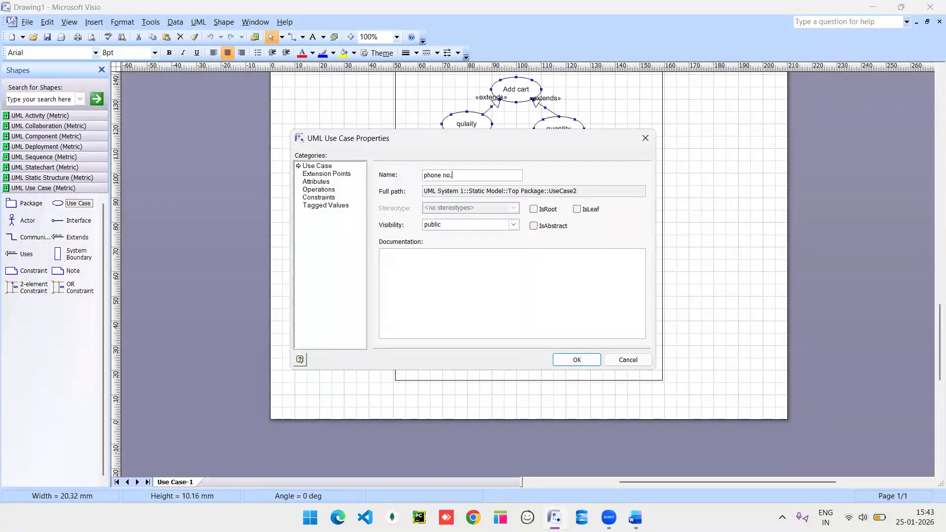
key("Return")
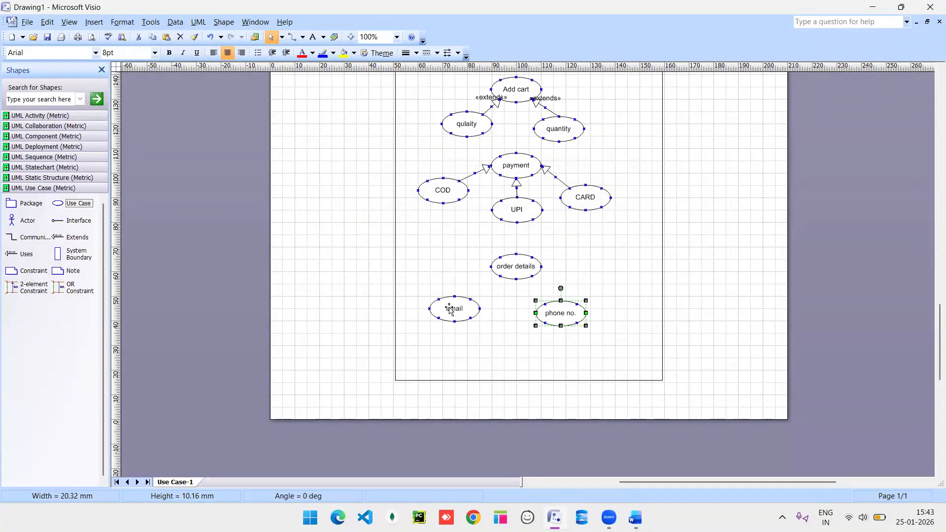
left_click_drag(450, 311, 473, 317)
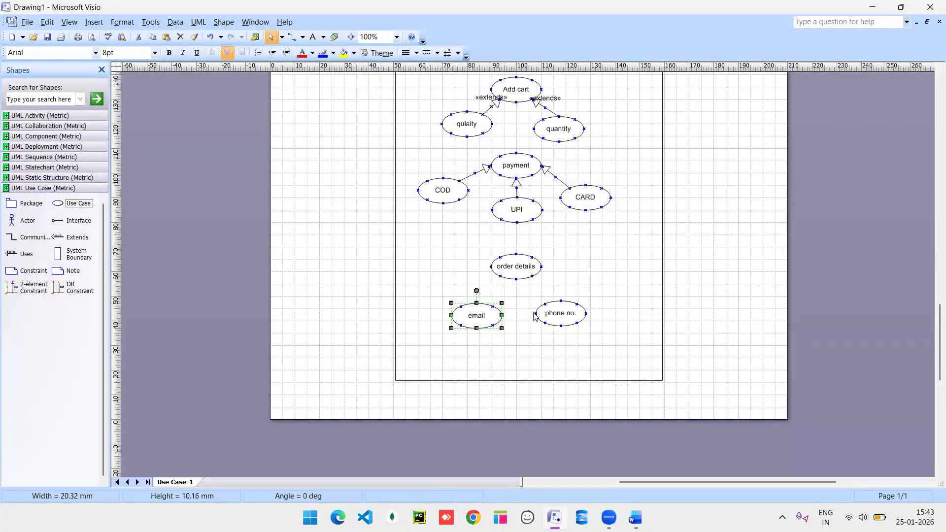
left_click_drag(553, 314, 559, 316)
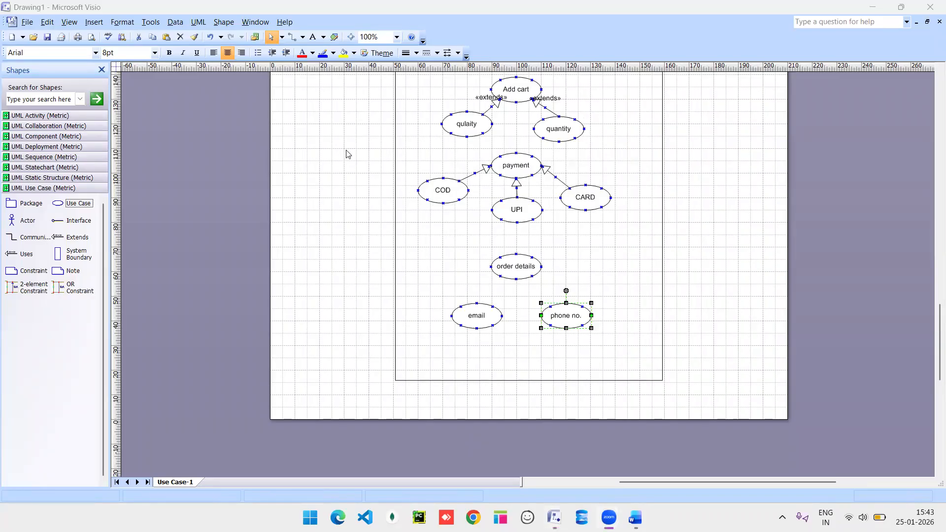
Link order details to email and to phone no. with two «uses» connectors.
left_click_drag(12, 254, 477, 305)
key("ctrl+d")
left_click_drag(522, 297, 532, 278)
left_click_drag(499, 325, 550, 307)
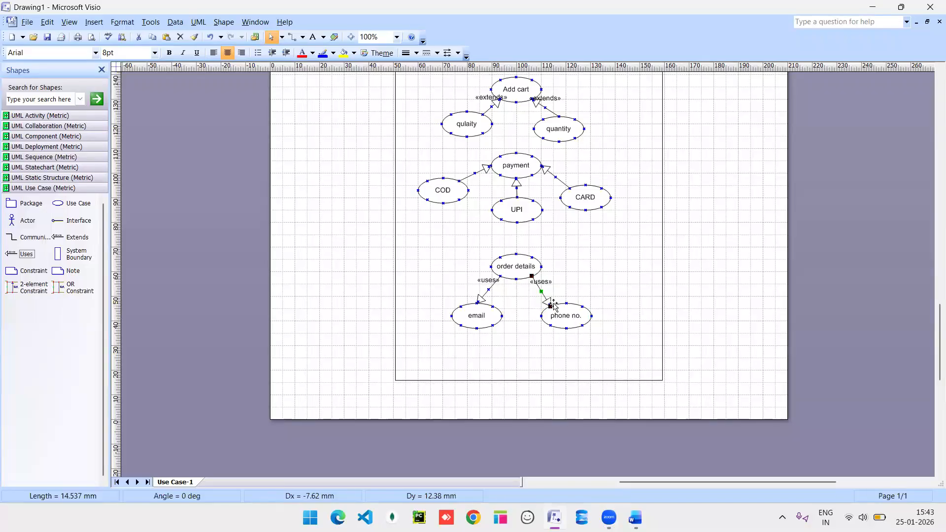
left_click(594, 285)
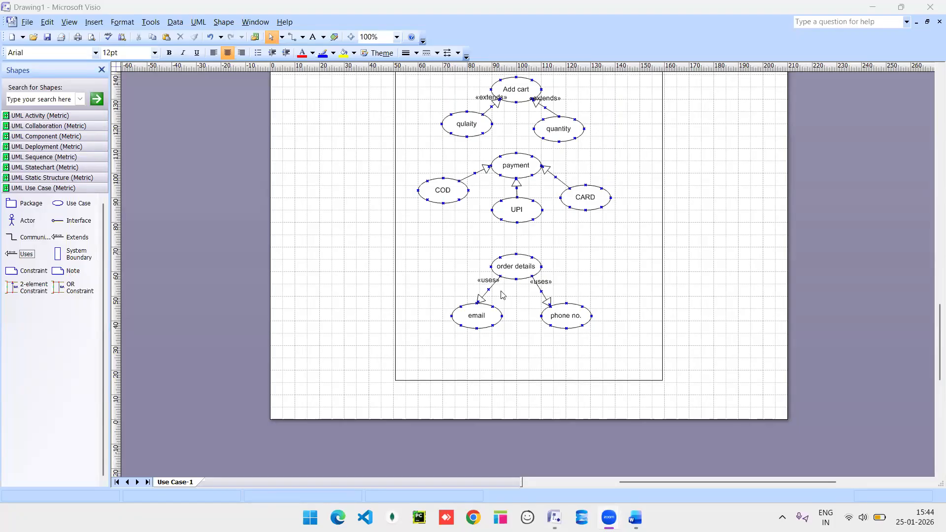
Rename the Actor1 figure beside the E-comm APP boundary to 'user'.
scroll(503, 295, "up", 8)
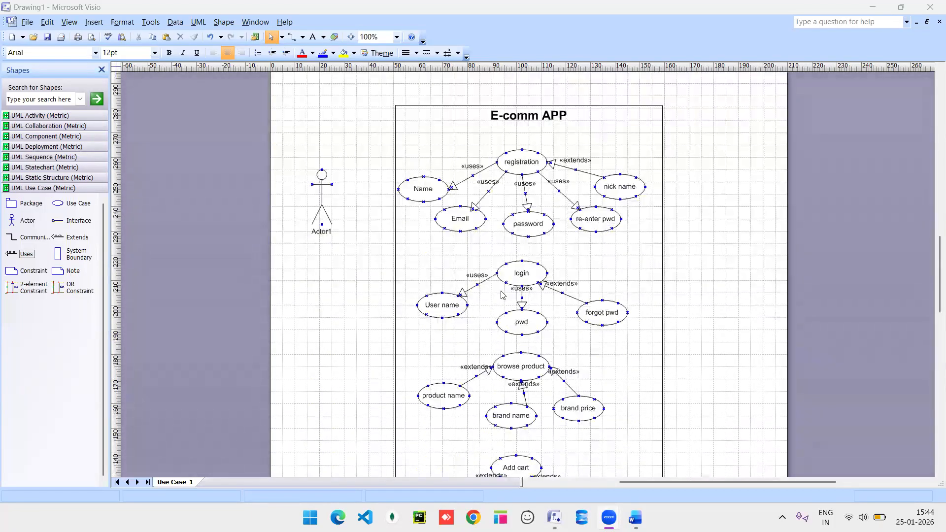
scroll(503, 295, "up", 1)
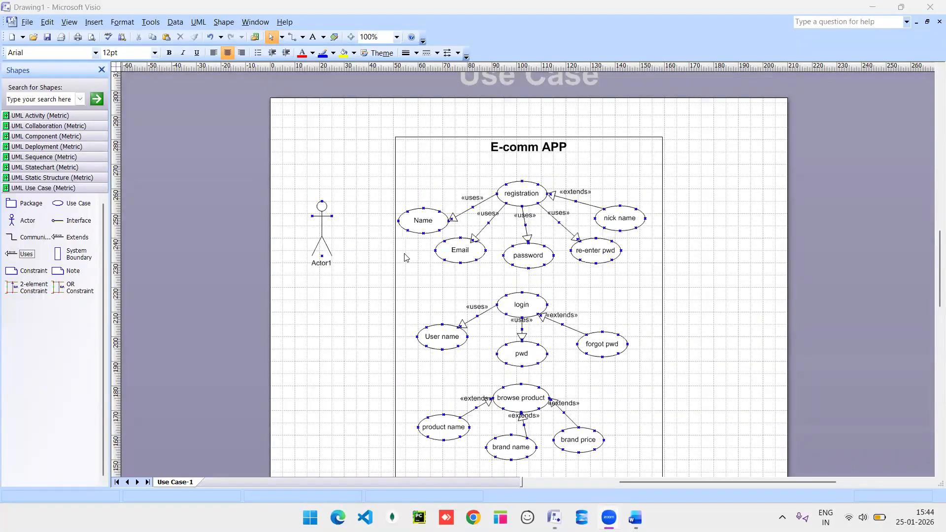
left_click(322, 265)
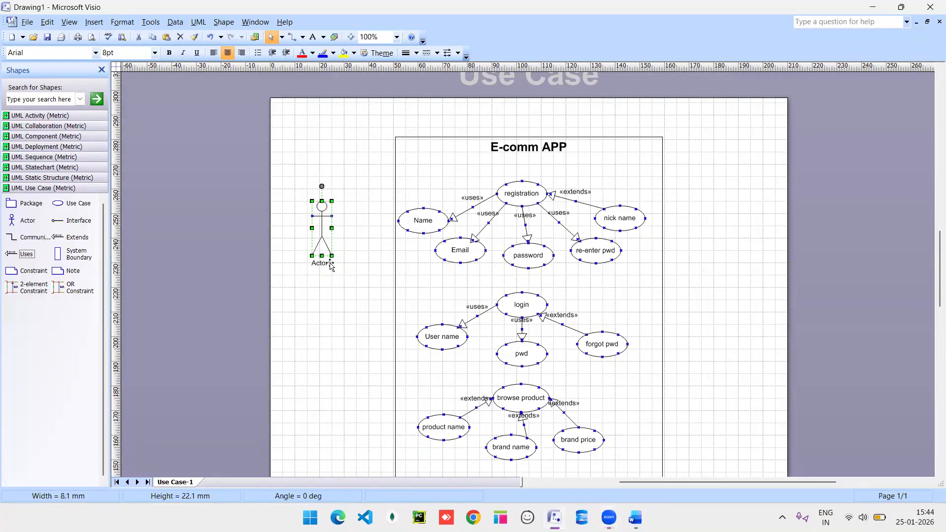
double_click(328, 264)
type("useer")
key("BackSpace")
key("BackSpace")
type("r")
key("Return")
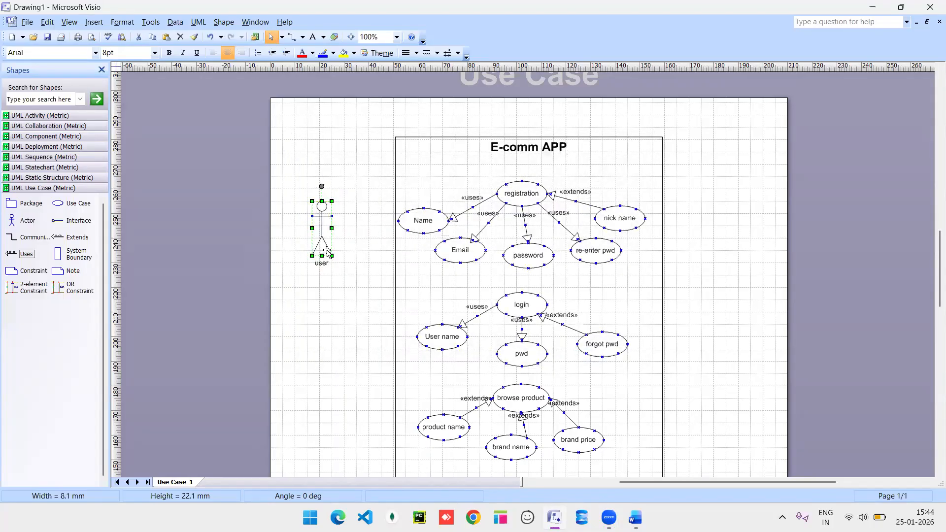
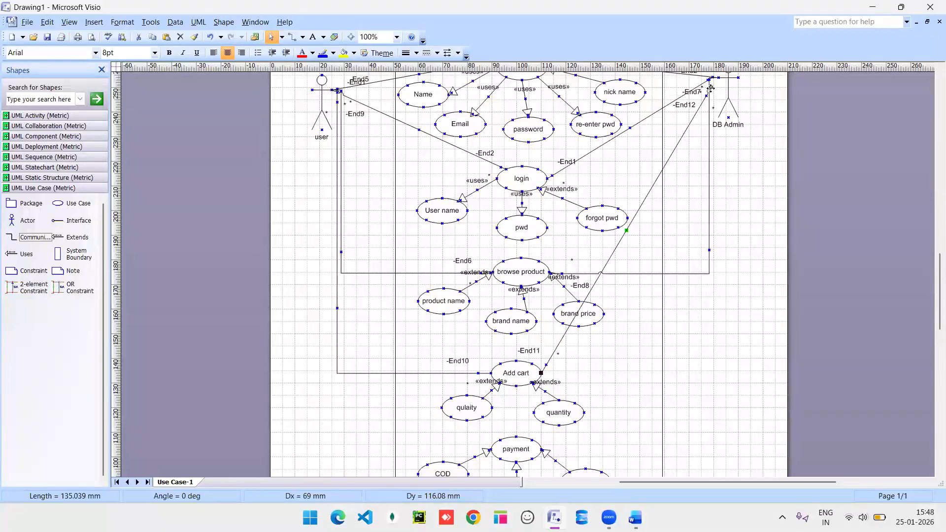
Reattach the association's end to DB Admin and reroute the DB Admin–Add cart link as a right-angle connector.
left_click_drag(711, 87, 708, 78)
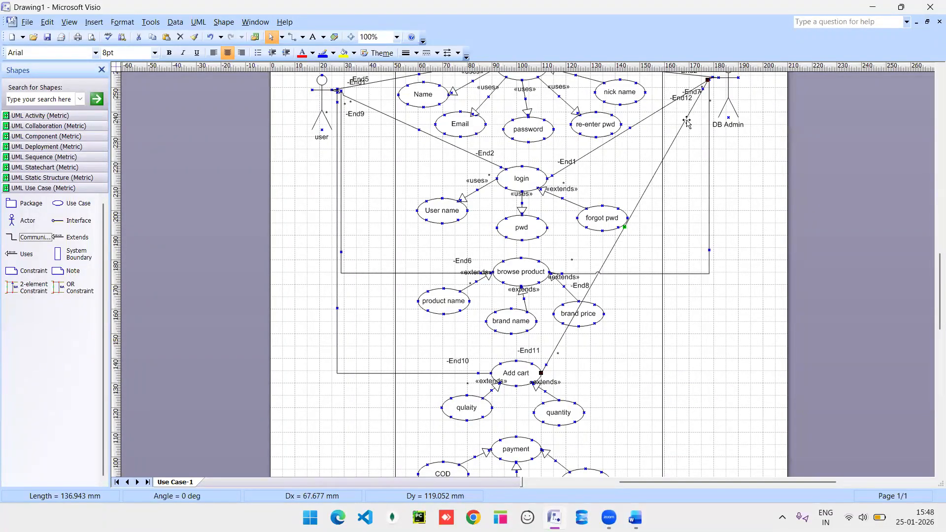
left_click(662, 172)
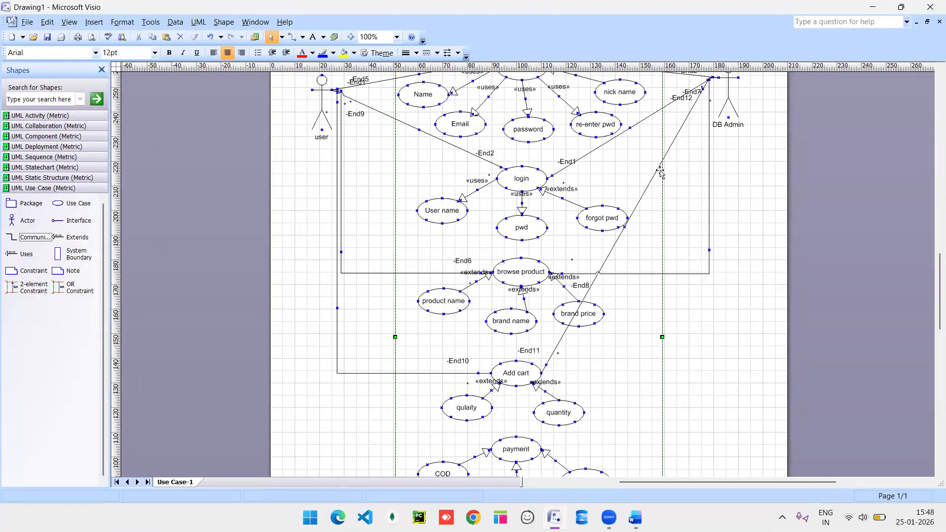
left_click(669, 151)
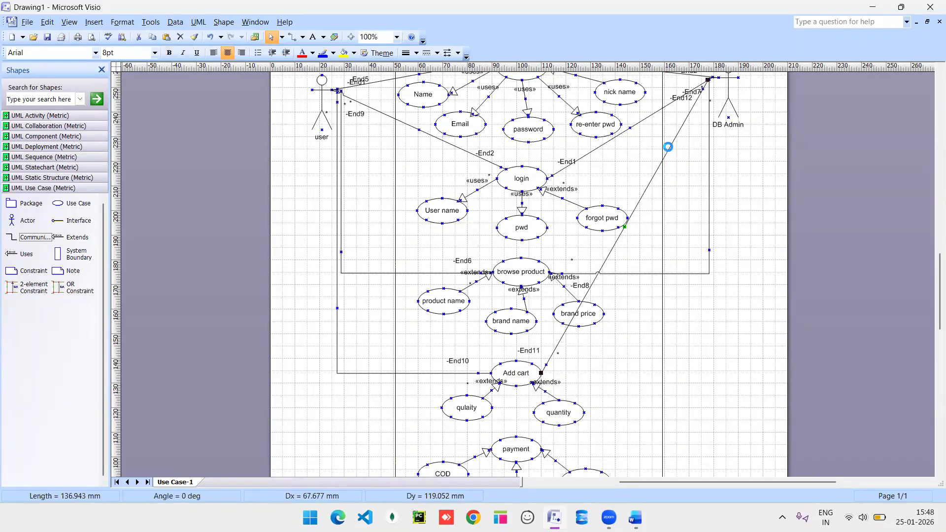
double_click(670, 151)
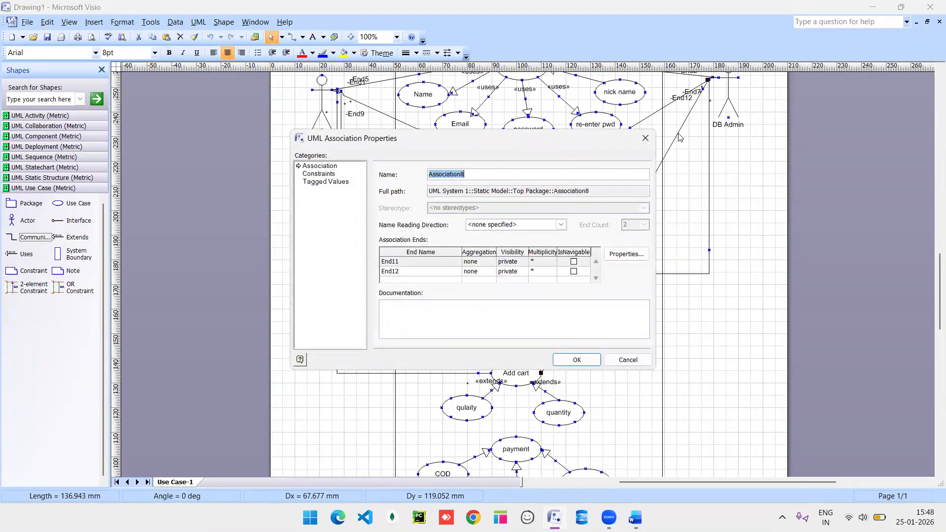
left_click(645, 138)
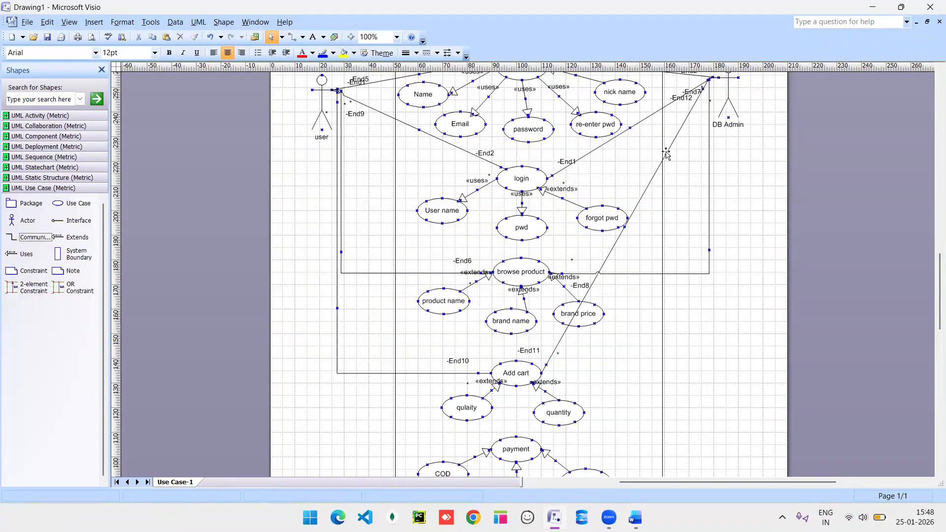
double_click(666, 154)
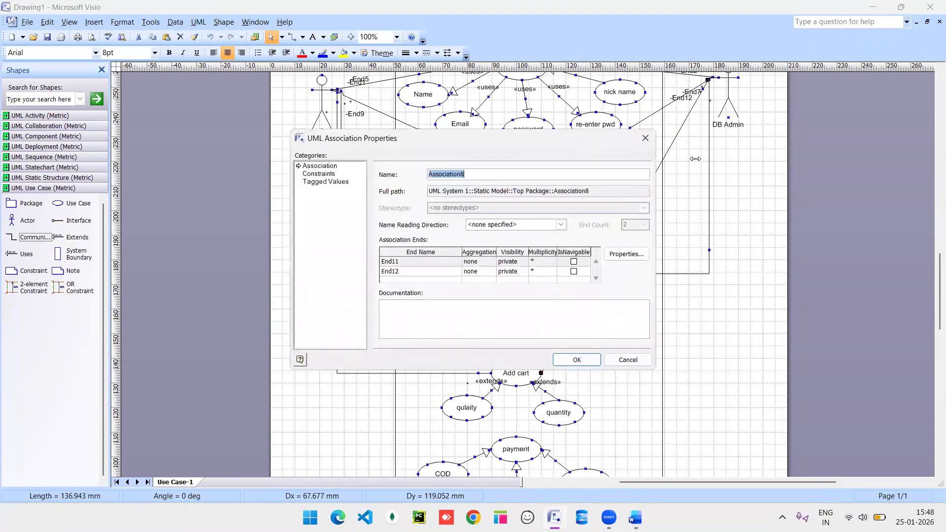
left_click(645, 138)
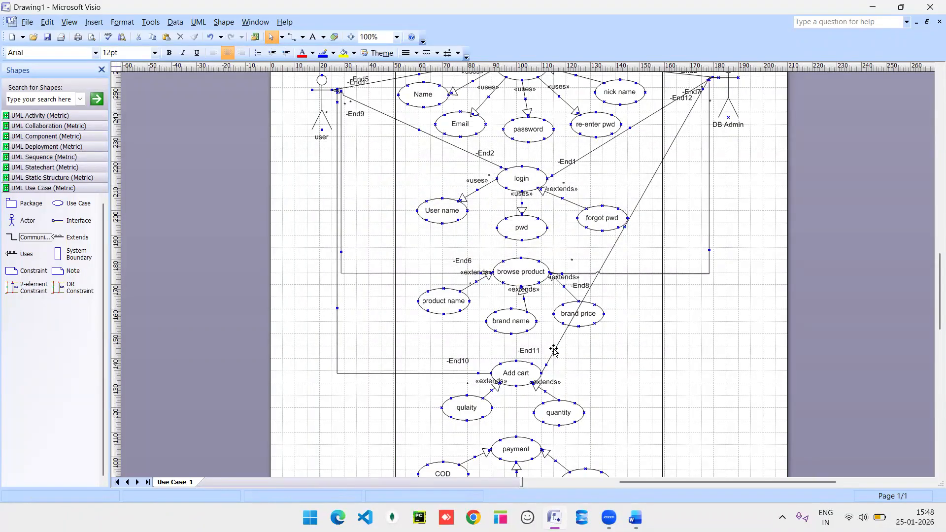
right_click(556, 354)
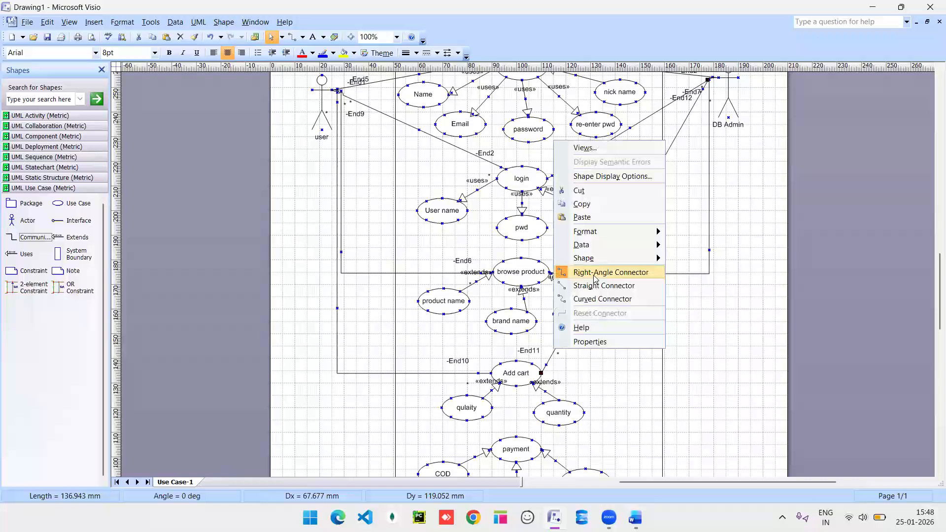
left_click(593, 275)
scroll(566, 276, "down", 5)
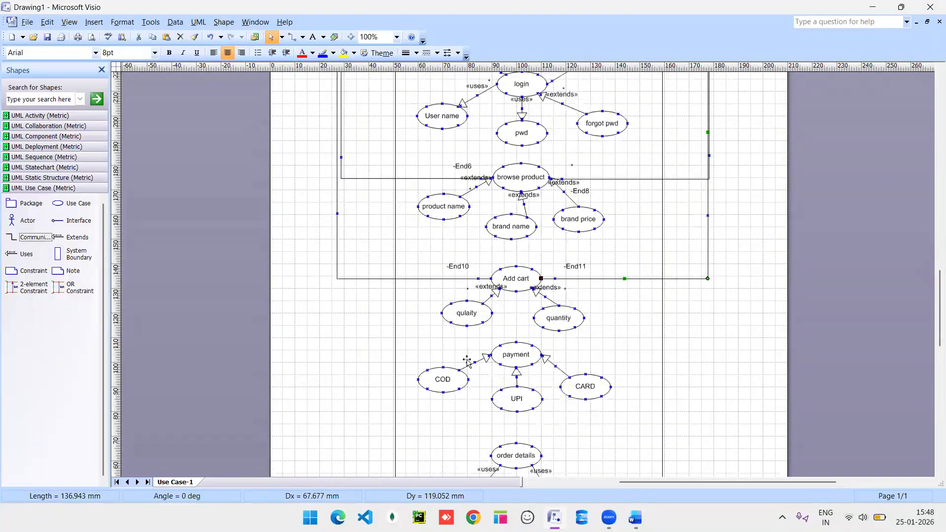
Connect user to payment with a new association routed as a right-angle connector.
left_click_drag(35, 237, 337, 121)
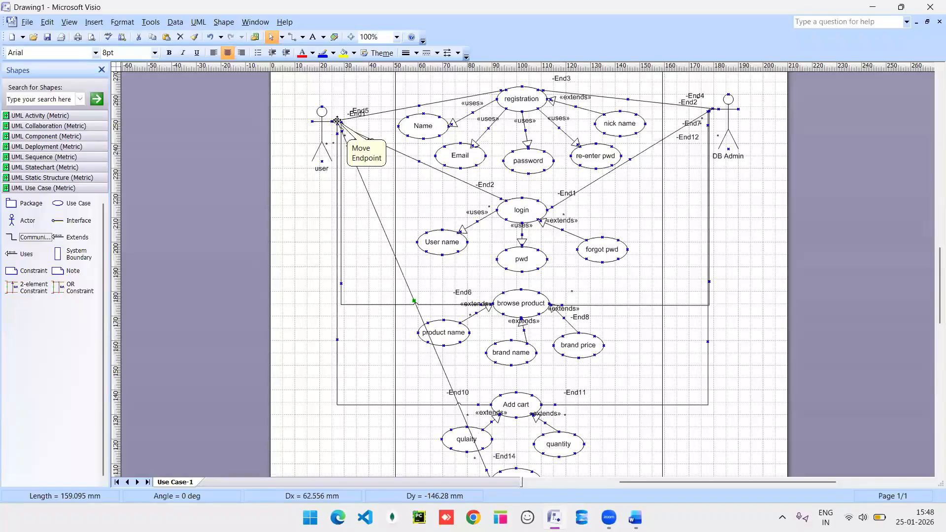
right_click(357, 168)
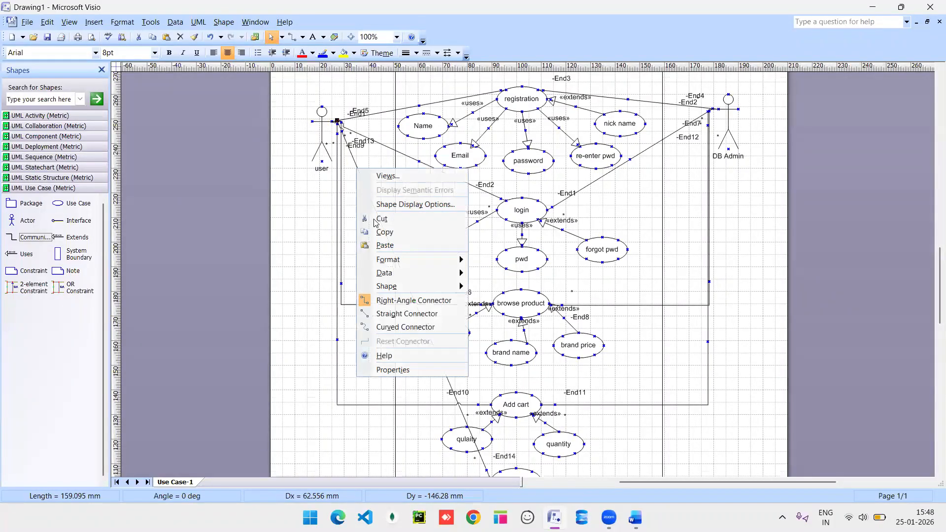
left_click(384, 301)
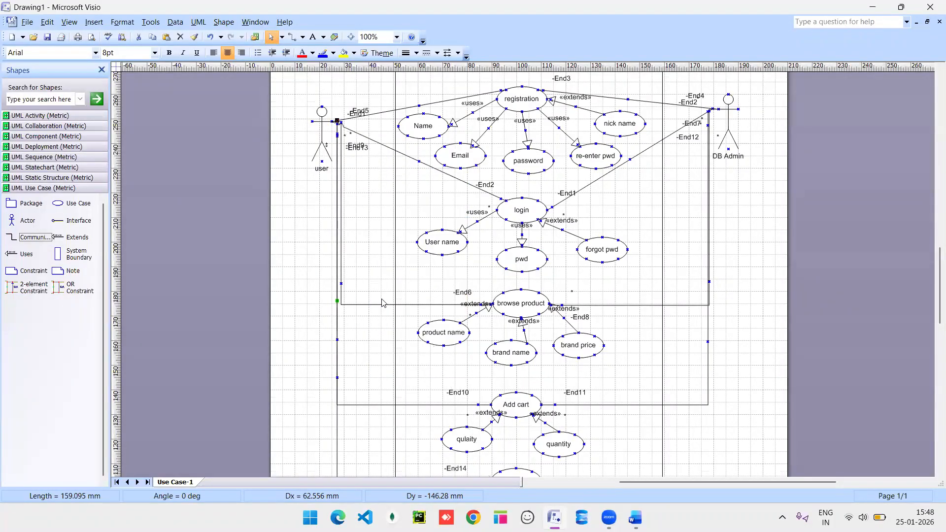
scroll(448, 316, "down", 3)
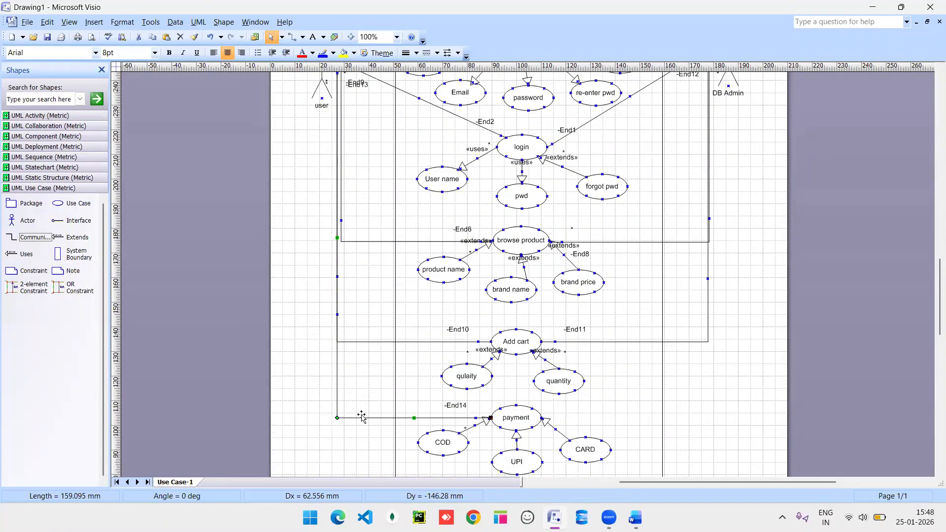
Undo an accidental duplicate and place another association near payment.
key("ctrl+d")
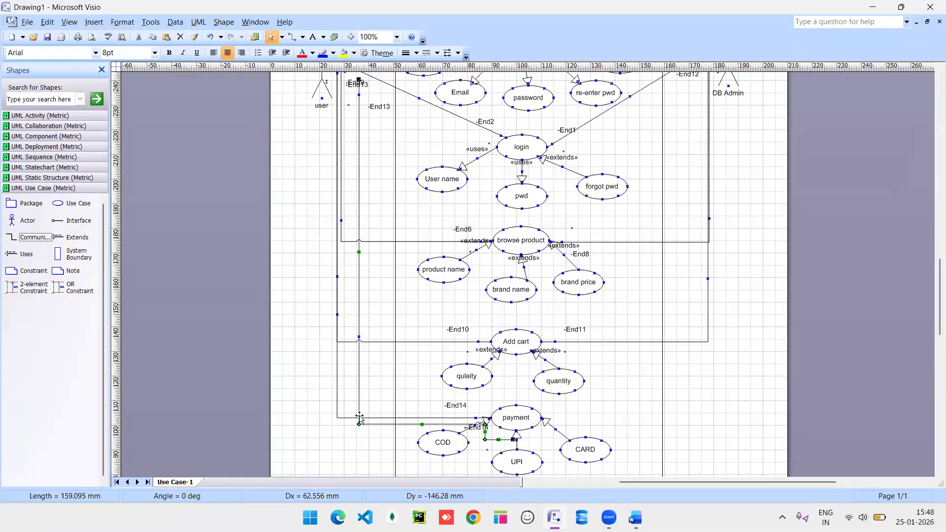
key("ctrl+z")
left_click_drag(12, 239, 630, 408)
scroll(604, 392, "down", 5)
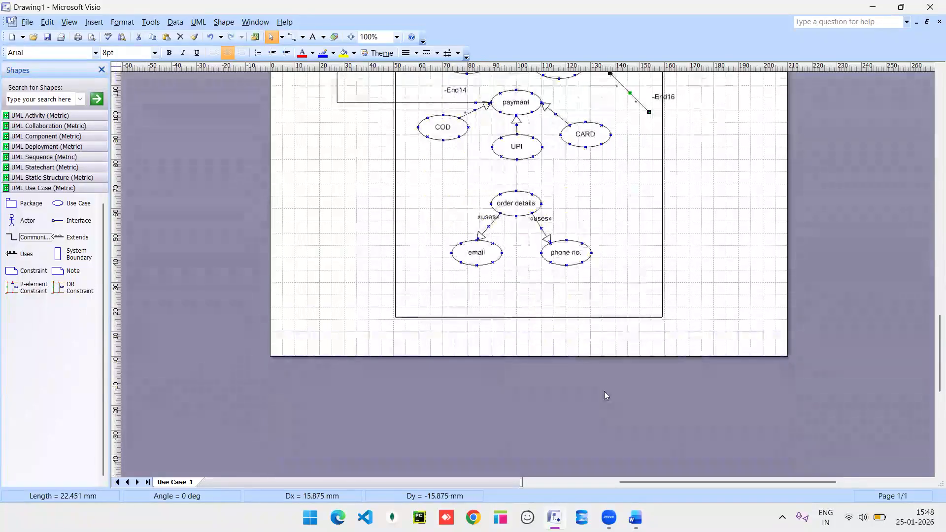
Glue the new association to payment and stretch its other end to the right.
scroll(605, 392, "up", 2)
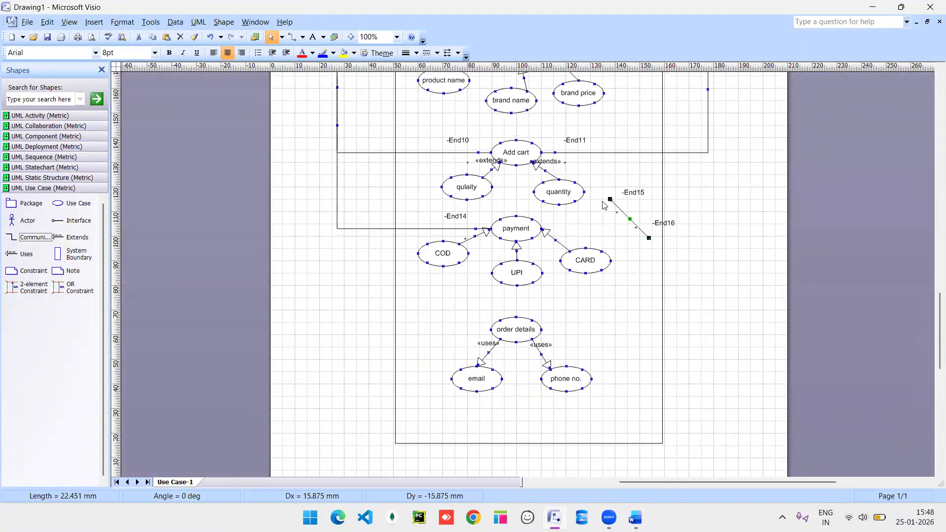
left_click_drag(610, 199, 541, 229)
left_click_drag(674, 224, 719, 224)
Drop an actor at the line's right end and name it 'payment integration'.
left_click_drag(12, 223, 728, 236)
double_click(729, 276)
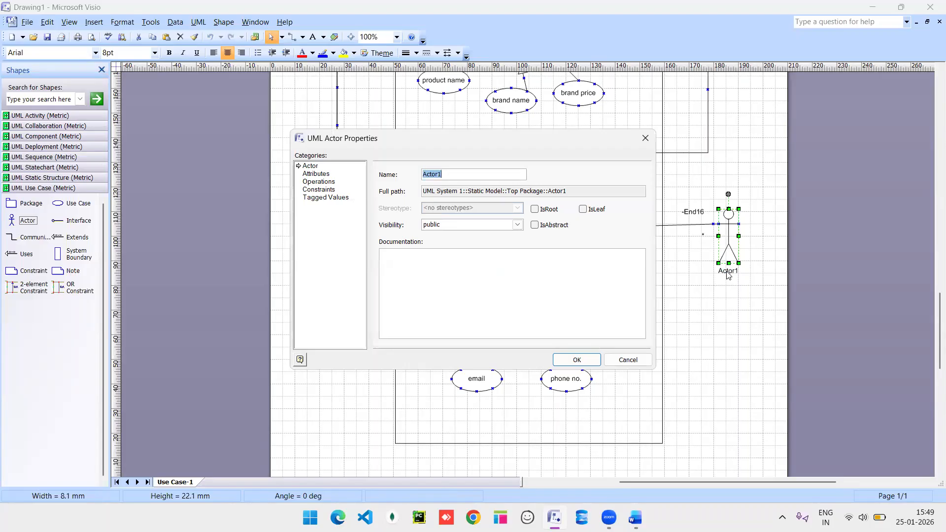
type("Ap")
key("BackSpace")
key("BackSpace")
key("BackSpace")
key("BackSpace")
key("BackSpace")
left_click(578, 365)
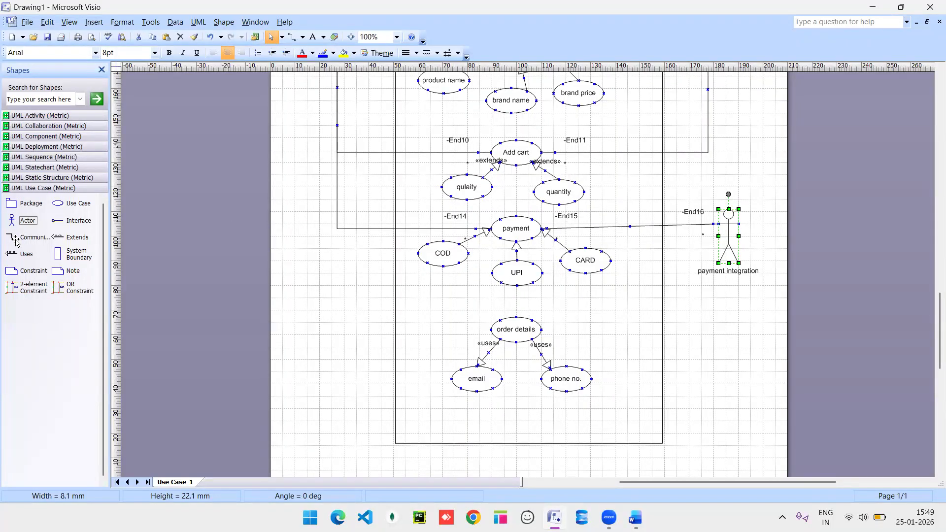
Attach a new association to order details and drop an actor at its right end.
left_click_drag(15, 242, 562, 347)
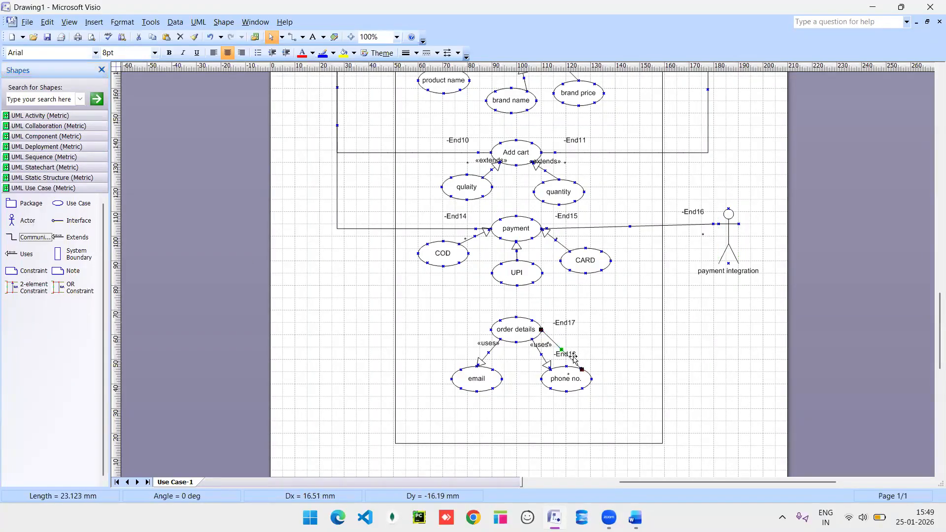
left_click_drag(619, 353, 708, 328)
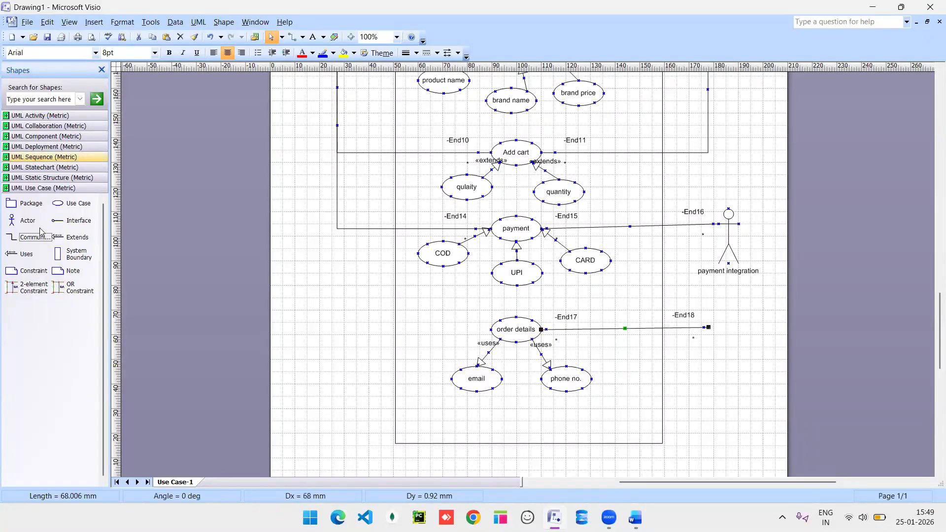
left_click_drag(12, 220, 722, 376)
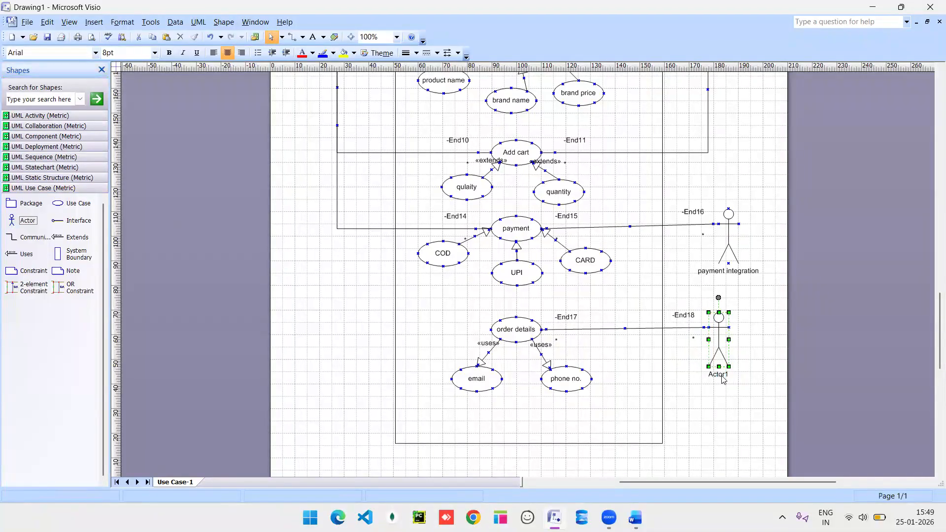
Name the actor 'Delivery PArtner' and place another association on the page.
double_click(722, 376)
type("Dwl")
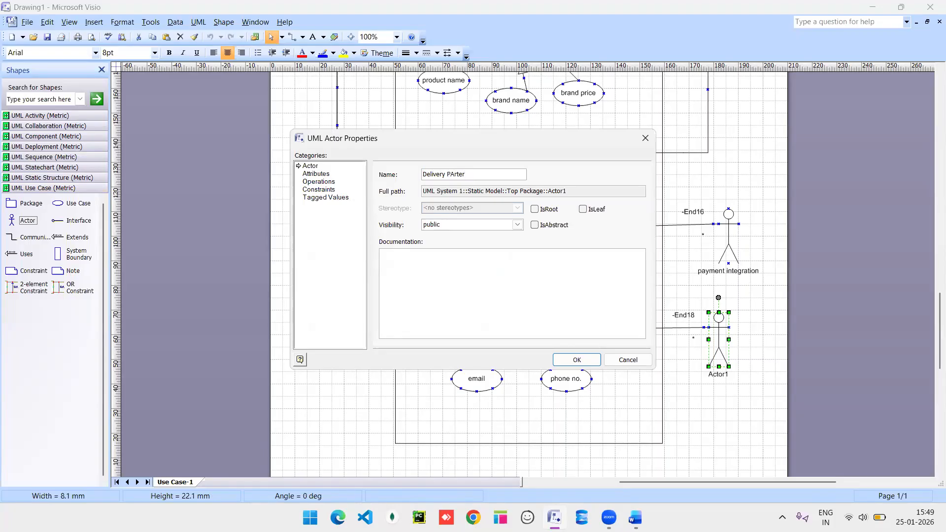
key("Return")
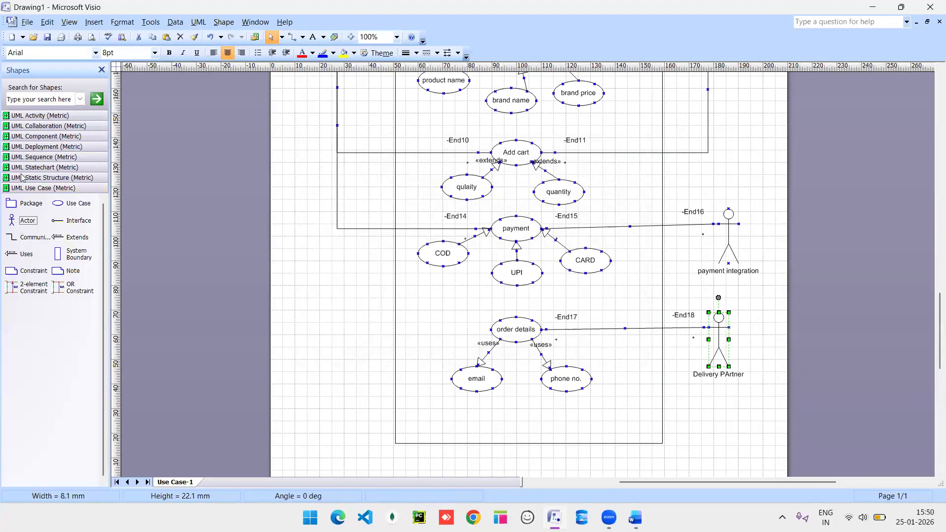
left_click_drag(12, 237, 467, 316)
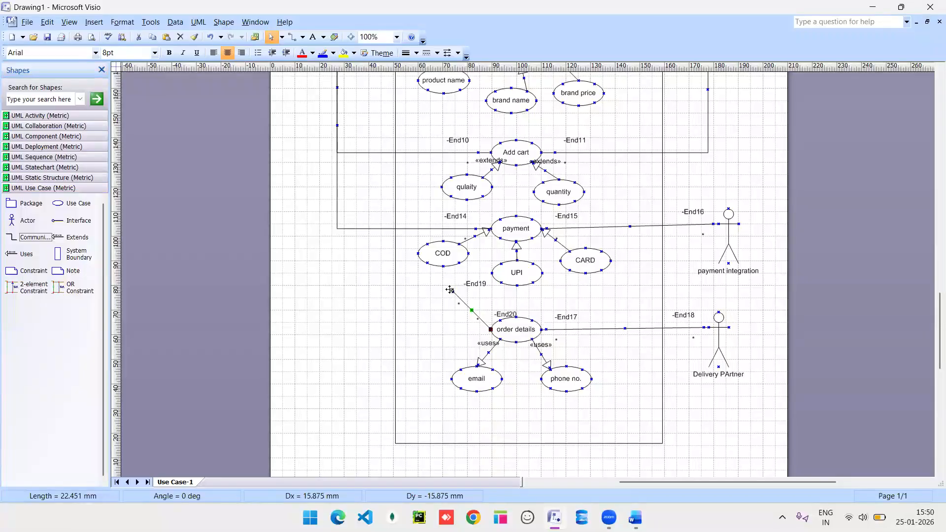
Glue the association to order details and route the user–order details link at right angles.
mouse_move(343, 125)
left_mouse_down()
mouse_move(335, 8)
mouse_move(338, 105)
left_mouse_up()
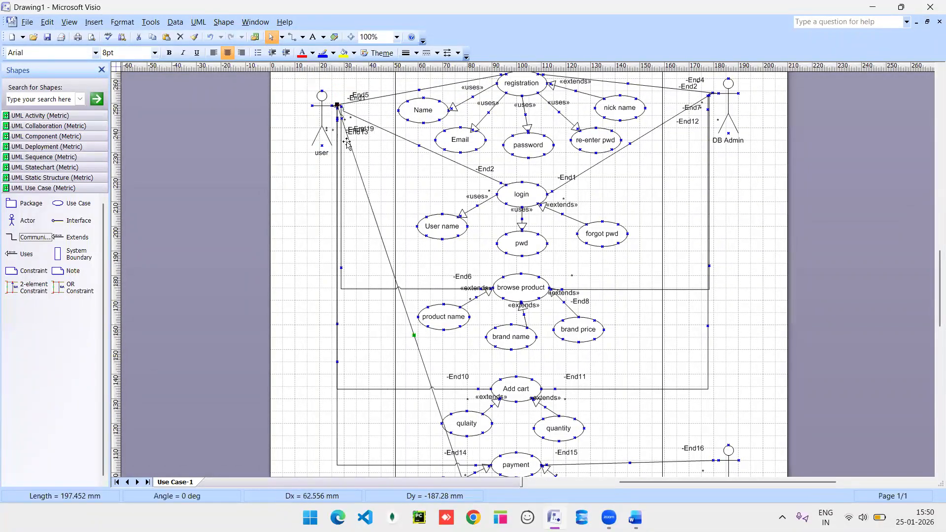
right_click(357, 167)
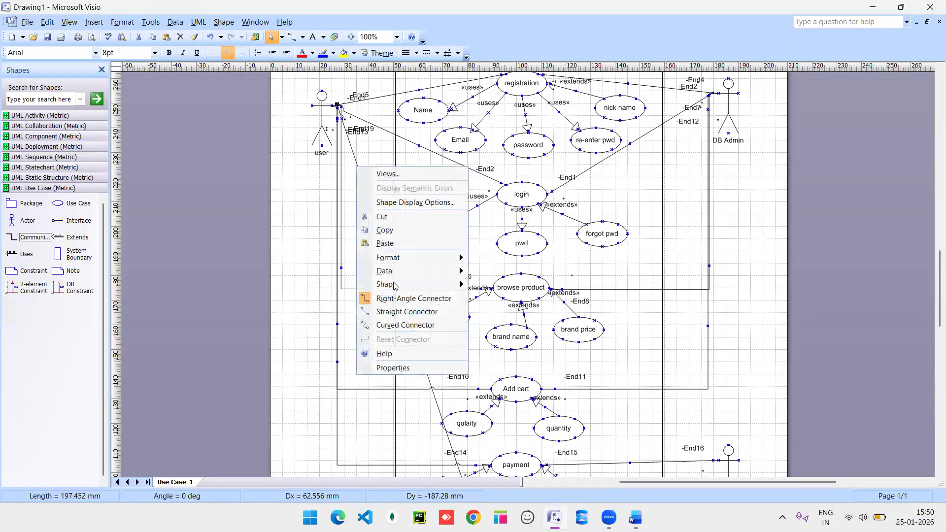
left_click(392, 298)
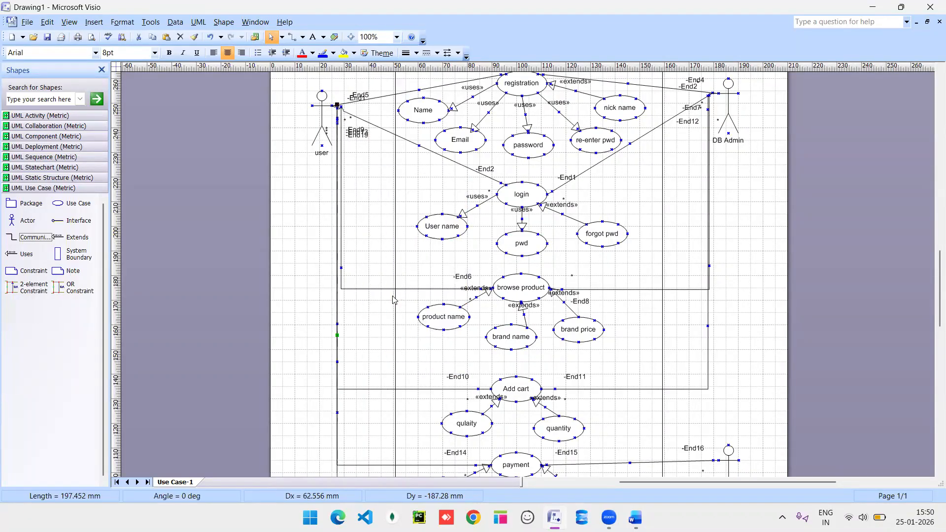
scroll(394, 299, "down", 5)
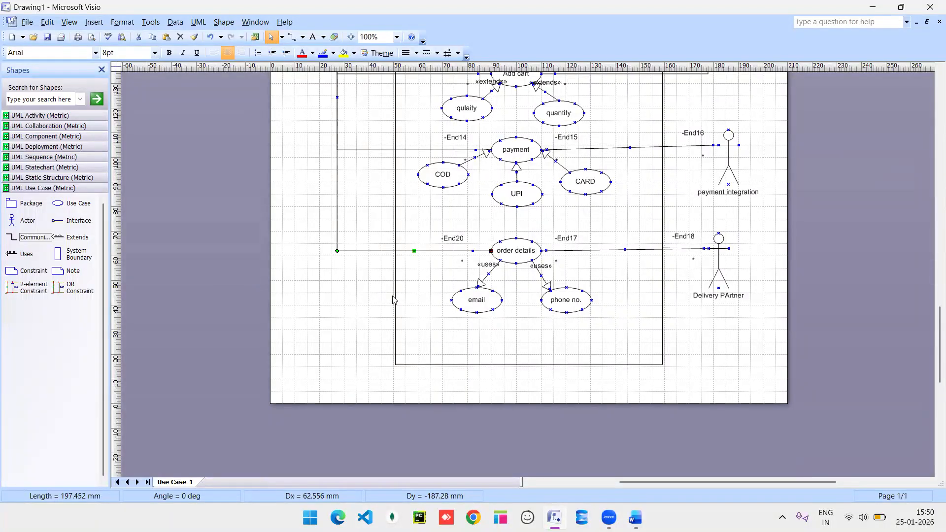
scroll(392, 300, "up", 10)
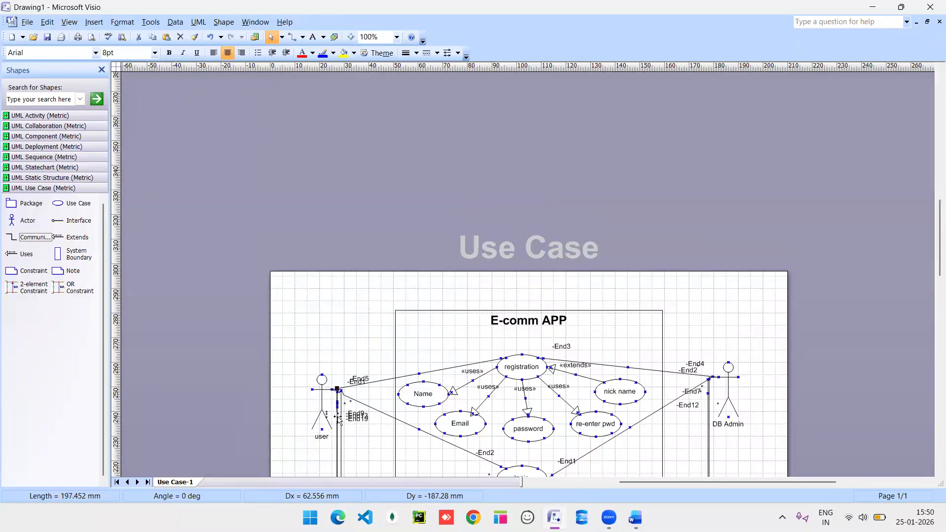
scroll(414, 372, "down", 5)
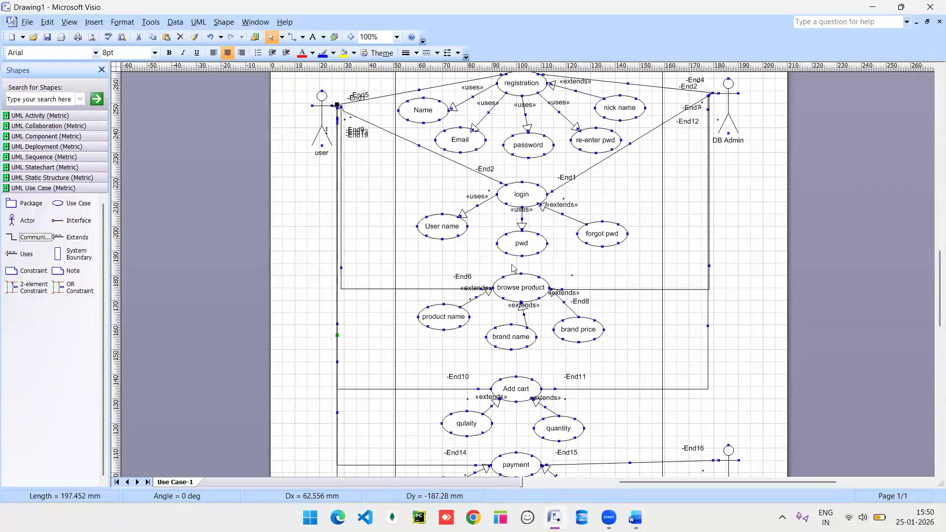
scroll(451, 264, "down", 5)
scroll(451, 260, "down", 3)
scroll(451, 261, "up", 4)
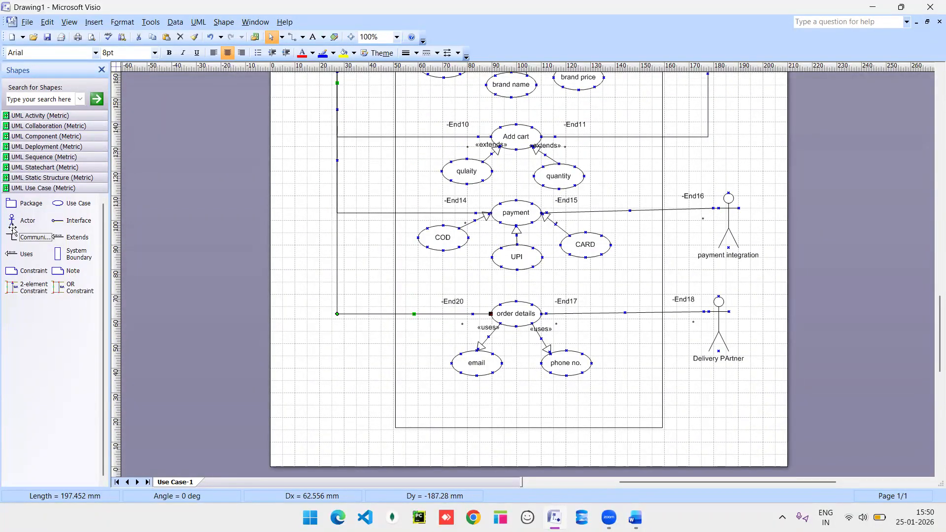
Add an actor on the left of the diagram named 'manufact.'.
left_click_drag(11, 220, 305, 200)
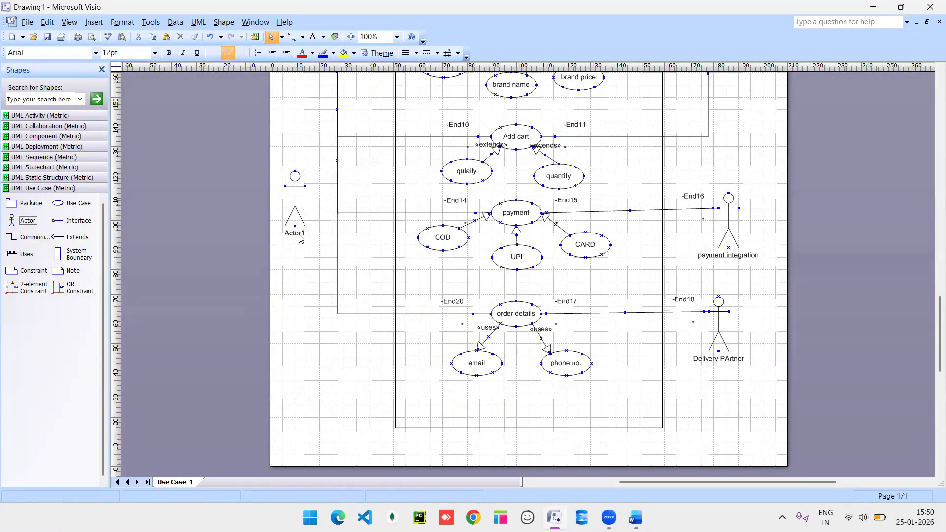
double_click(299, 238)
type("manufact.")
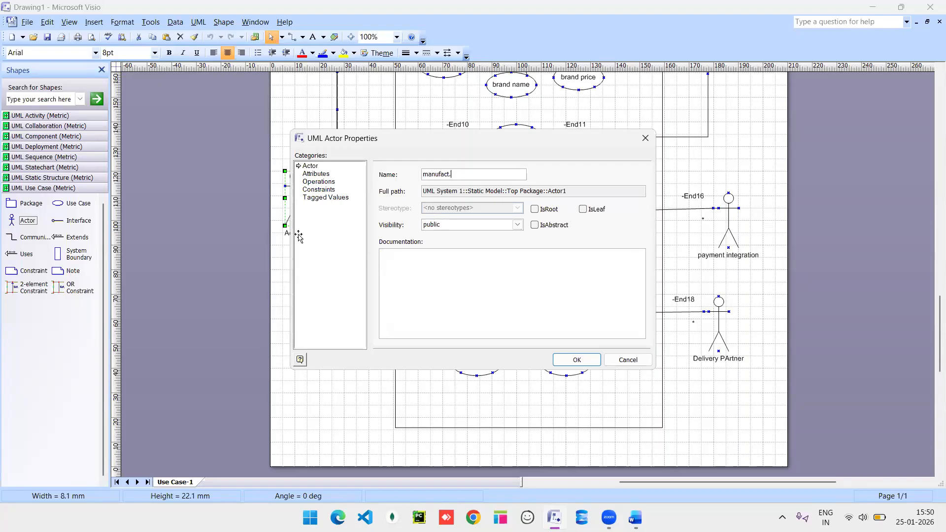
key("Return")
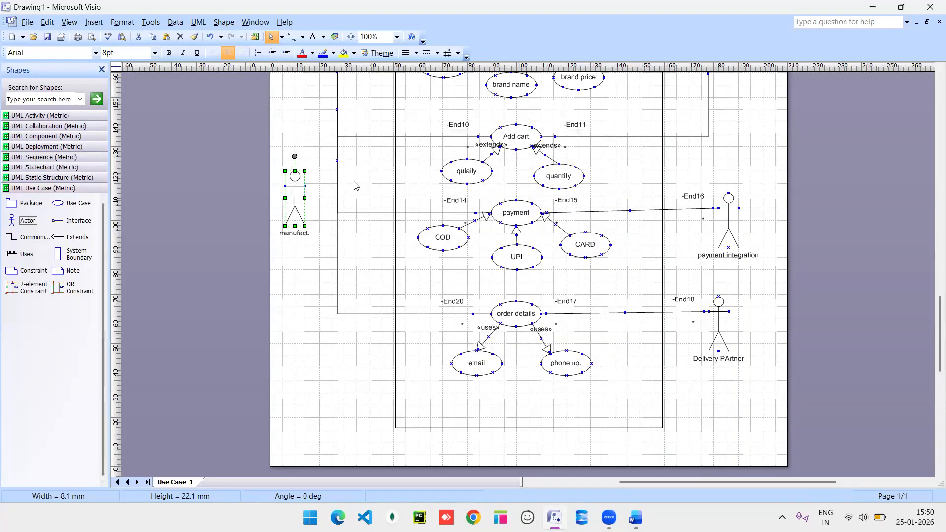
scroll(367, 183, "up", 10)
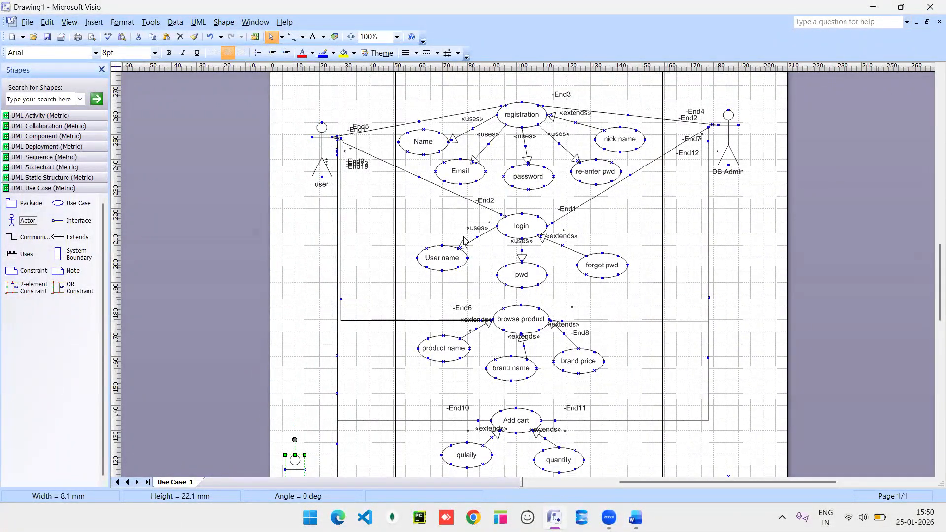
scroll(463, 241, "down", 8)
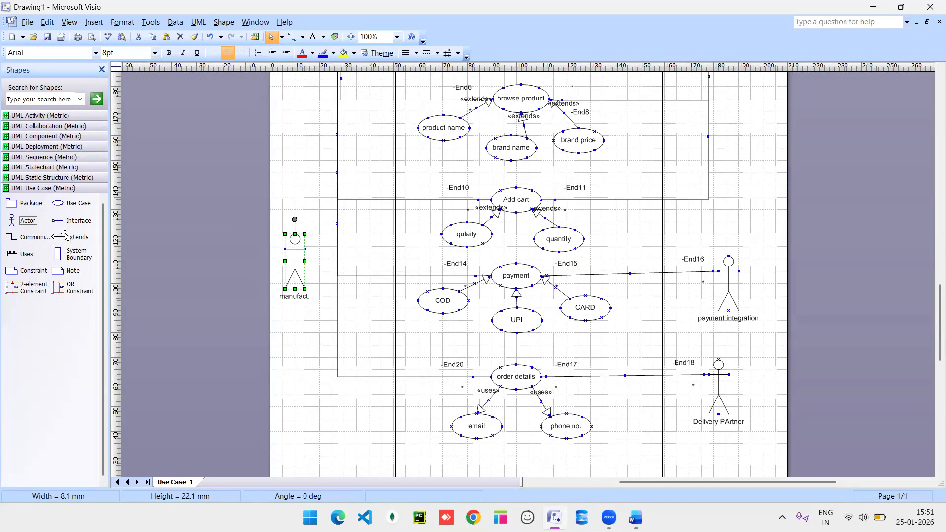
Add an Extends connector with stereotype 'inherits' to user, and move manufact. higher.
mouse_move(65, 231)
left_mouse_down()
mouse_move(229, 173)
mouse_move(285, 188)
mouse_move(265, 186)
mouse_move(278, 138)
mouse_move(315, 78)
mouse_move(322, 114)
left_mouse_up()
right_click(298, 238)
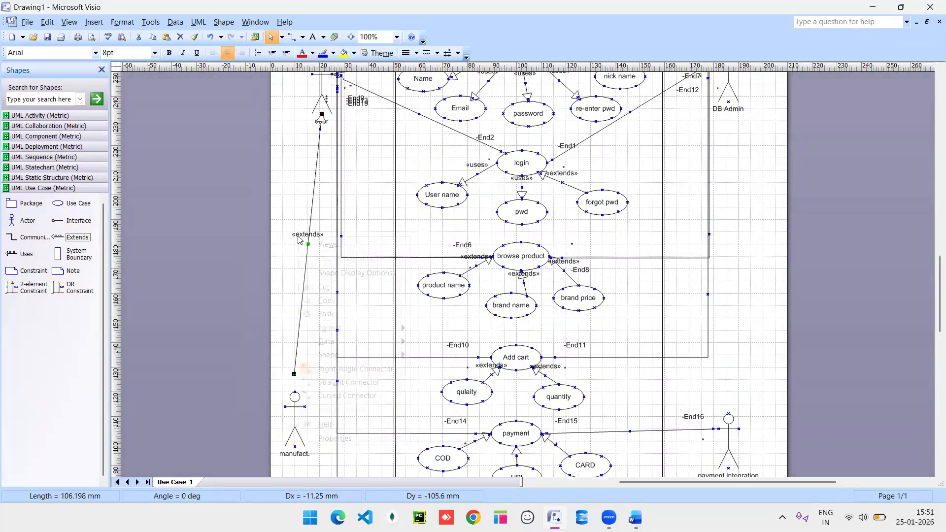
double_click(299, 240)
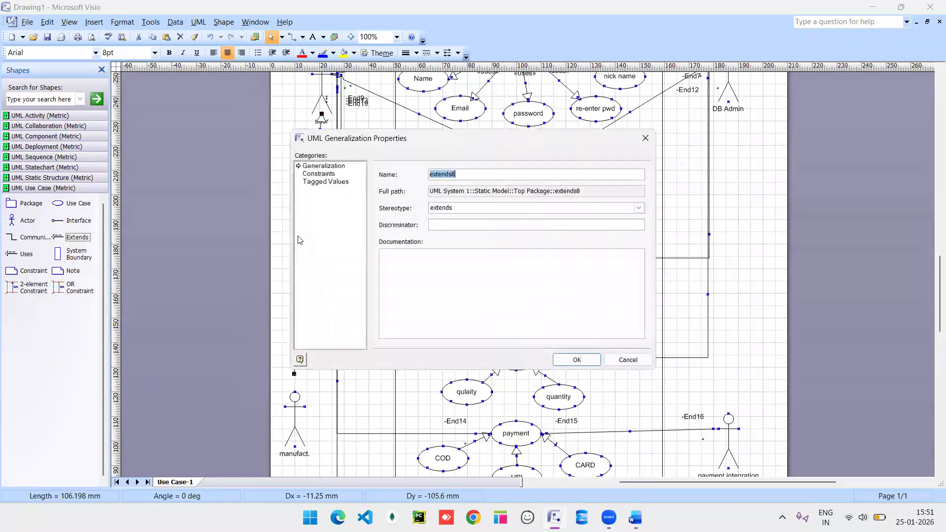
left_click(486, 209)
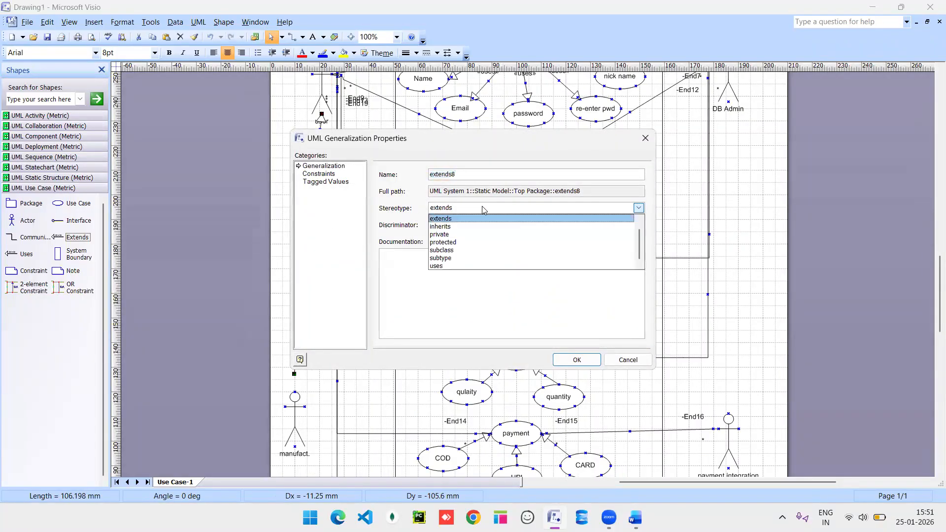
left_click(468, 228)
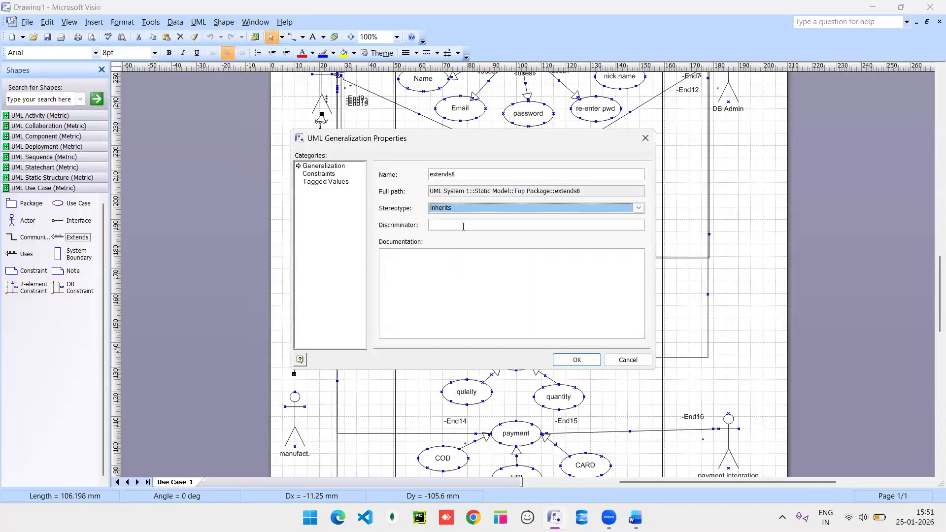
left_click(576, 360)
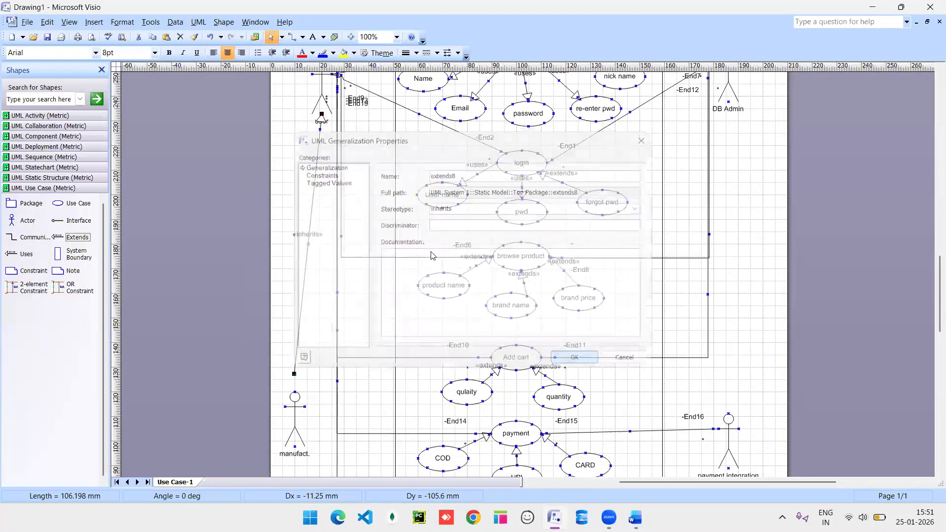
left_click(391, 235)
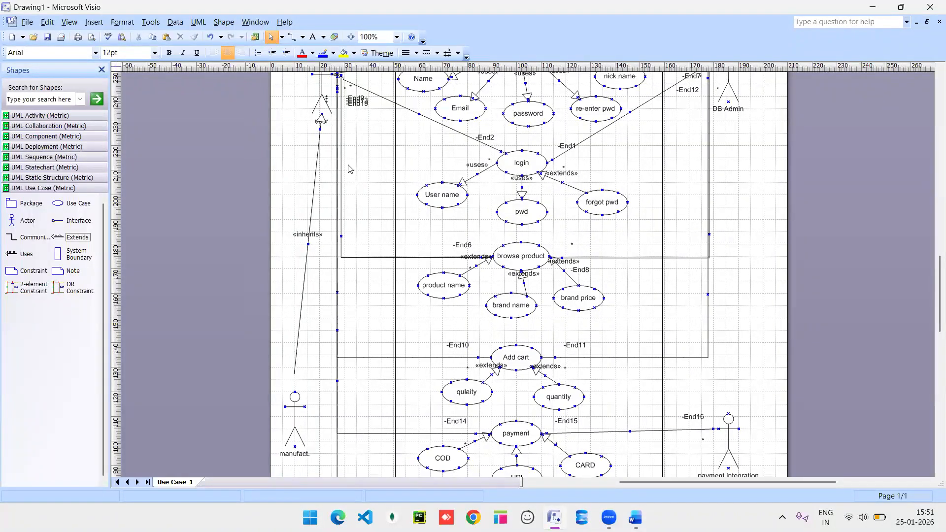
scroll(311, 342, "down", 4)
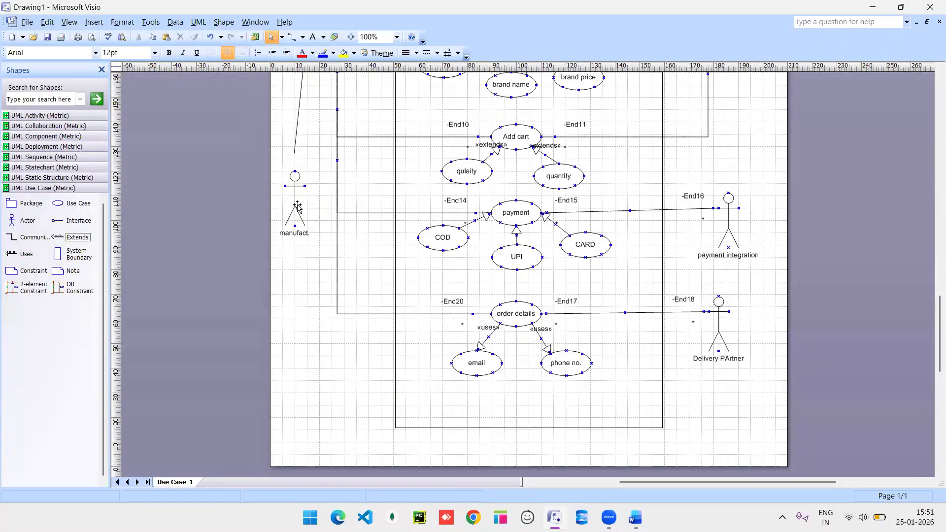
left_click_drag(291, 185, 290, 168)
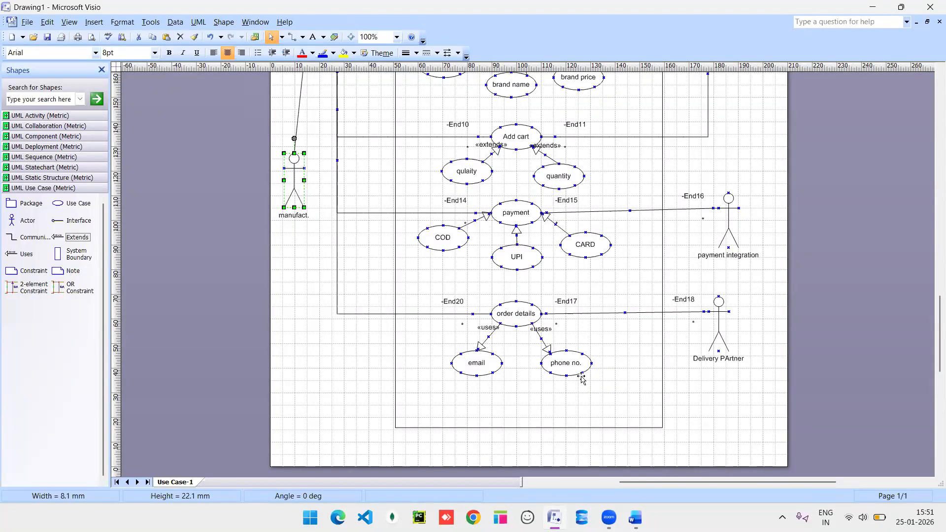
Review the finished use case diagram, deselect manufact., and minimize Visio.
scroll(582, 378, "up", 10)
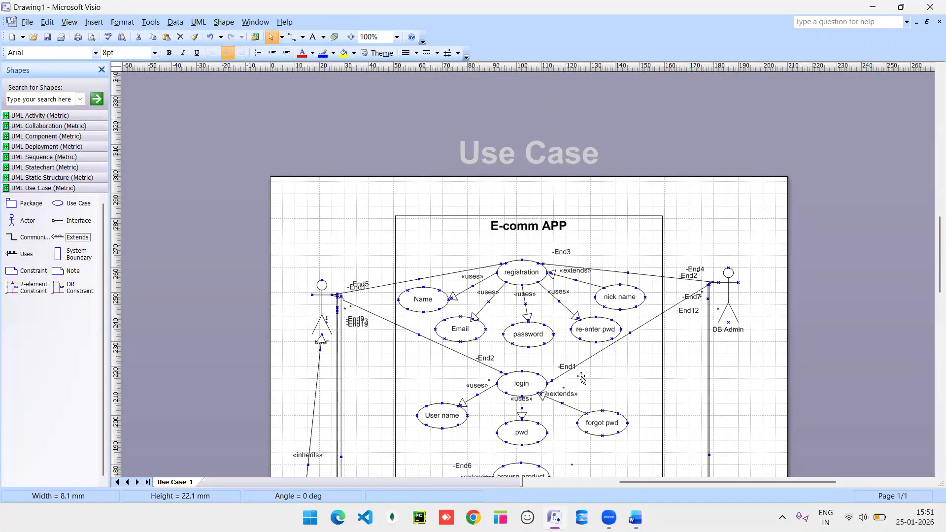
scroll(582, 378, "down", 4)
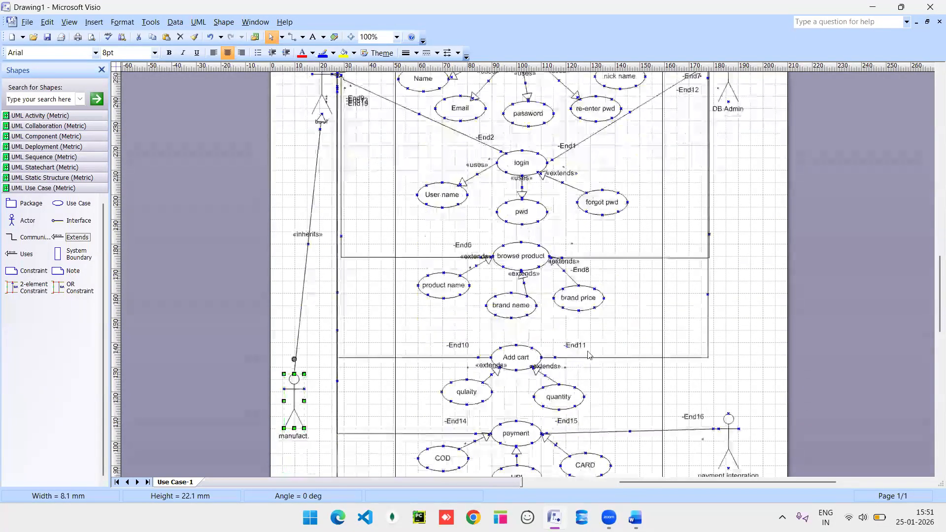
scroll(584, 365, "up", 9)
scroll(588, 351, "down", 4)
scroll(587, 351, "down", 1)
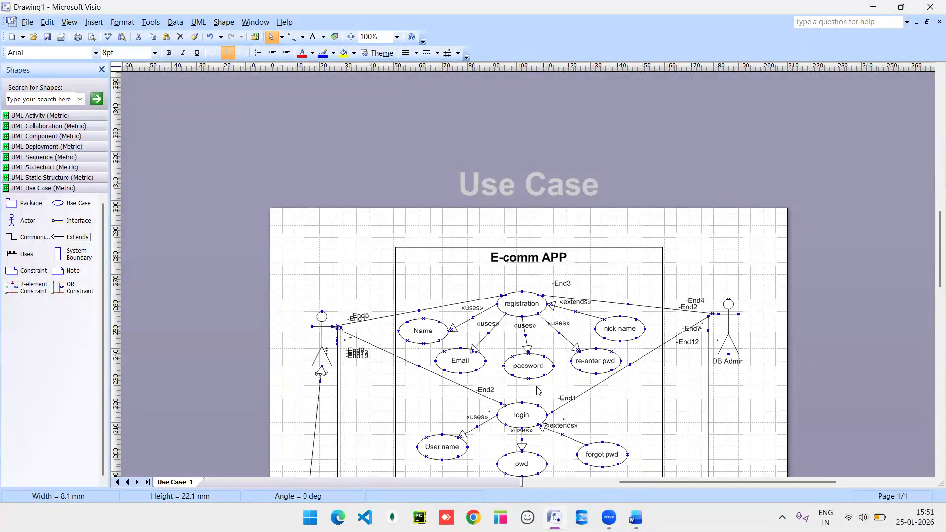
scroll(538, 390, "down", 6)
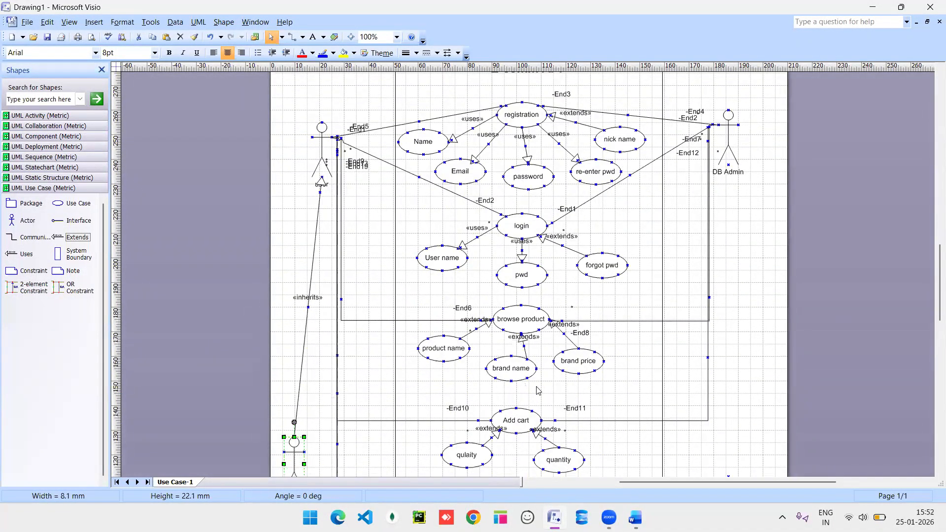
left_click(742, 335)
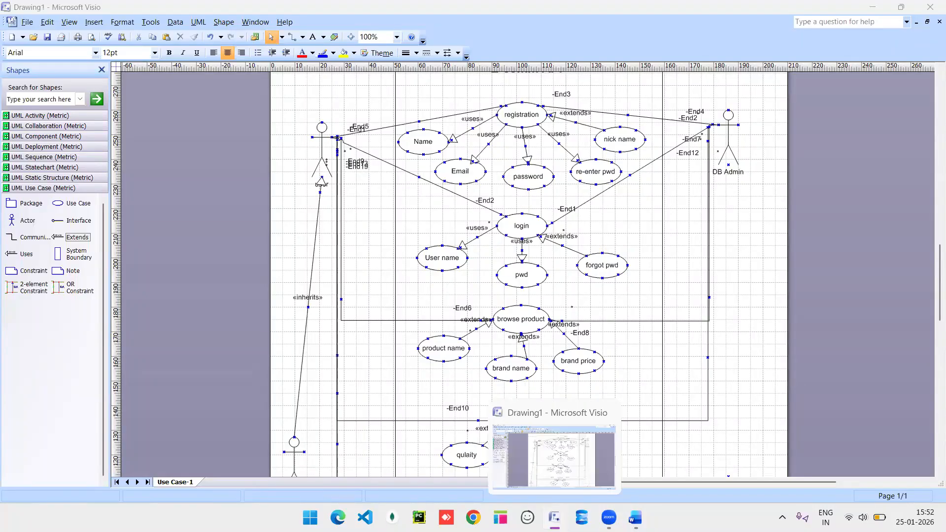
left_click(555, 518)
Restore Word, copy 'activity diagram' from the heading, and try pasting it on page 2 (undone).
left_click(635, 518)
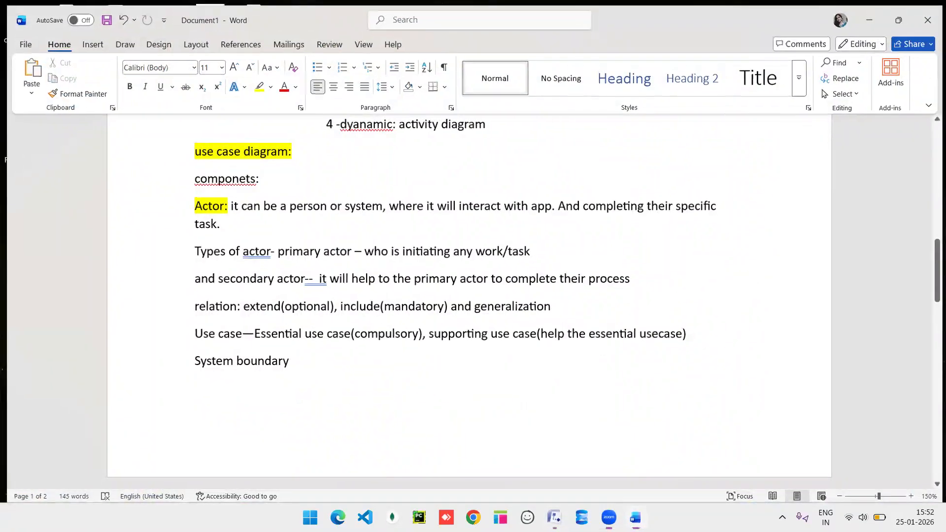
left_click(636, 518)
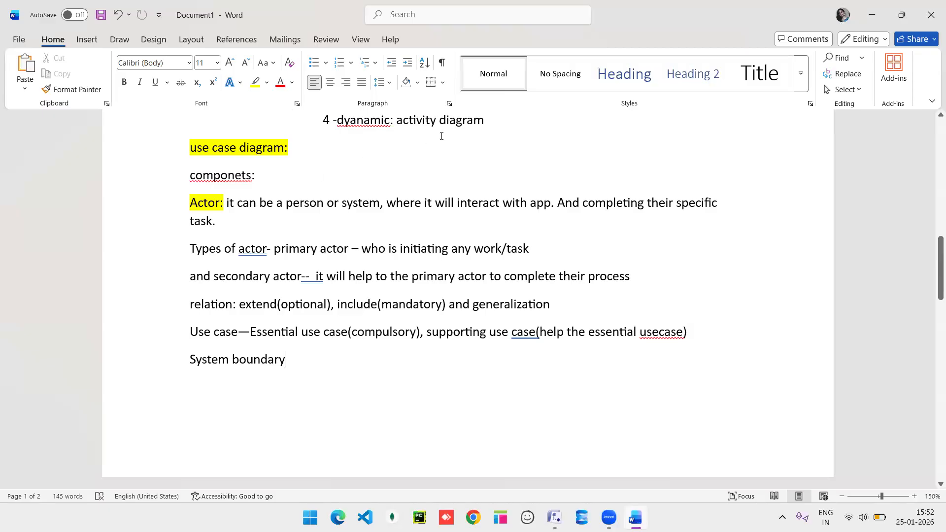
left_click_drag(491, 125, 394, 120)
key("ctrl+c")
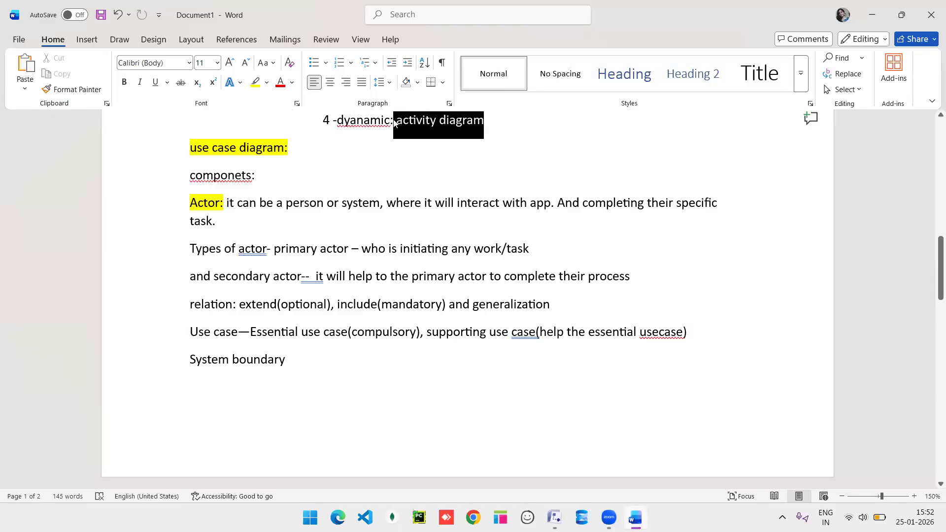
left_click(314, 365)
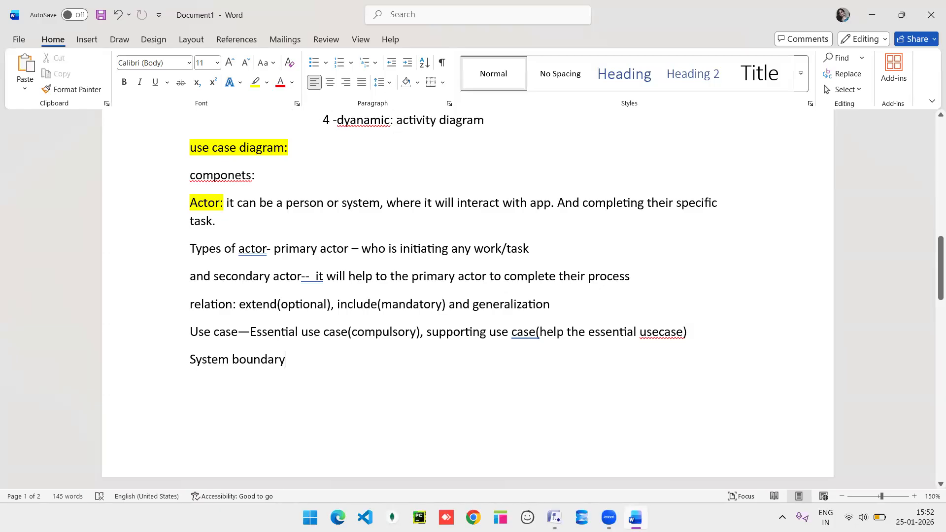
key("Return")
key("Return")
key("Return")
scroll(313, 364, "down", 1)
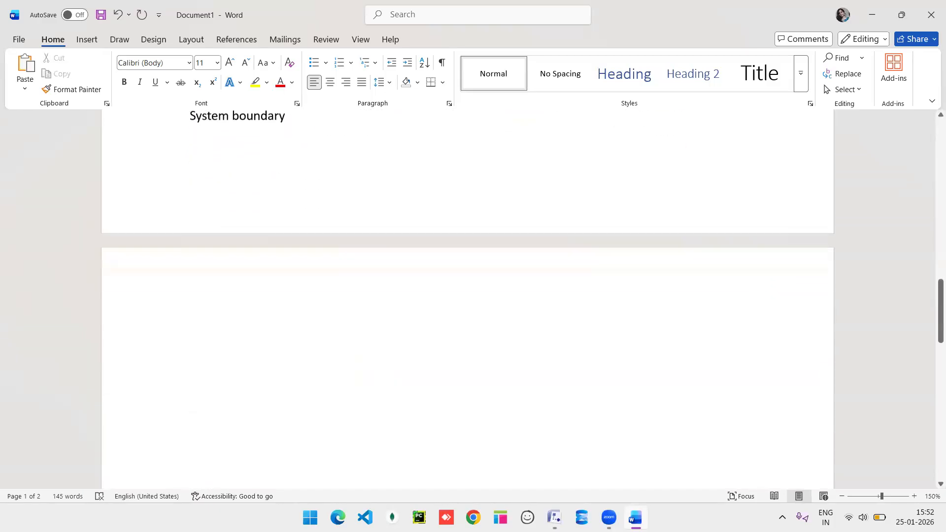
key("ctrl+v")
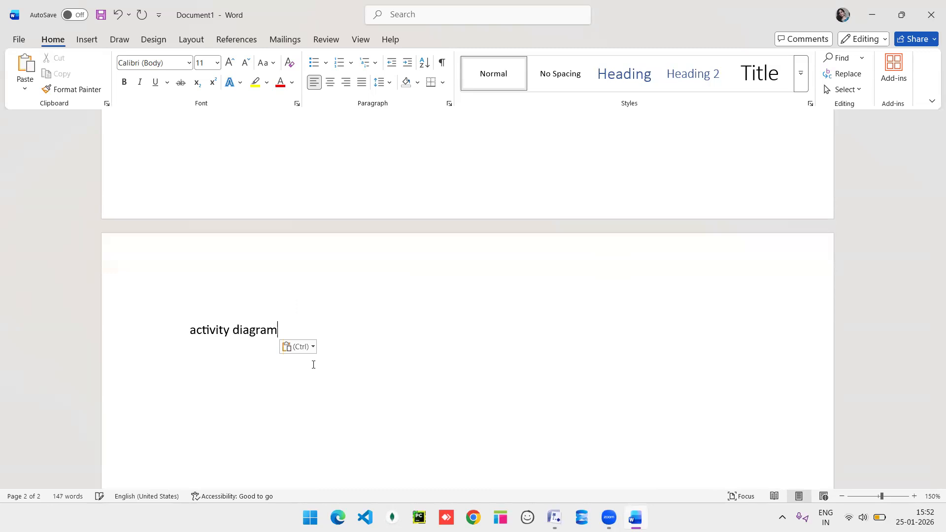
type(":")
key("ctrl+z")
key("ctrl+z")
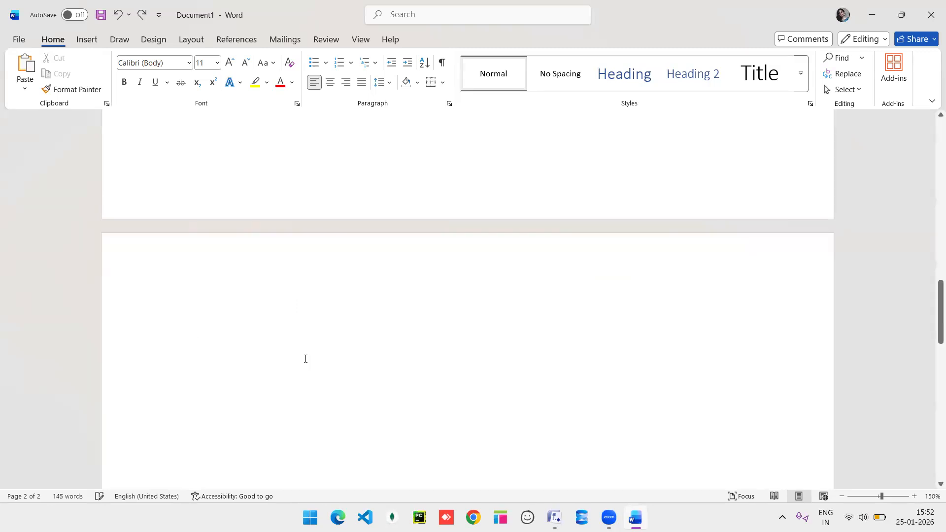
Paste 'activity diagram:' below the System boundary line on page 2 and select it.
key("Return")
scroll(306, 359, "up", 5)
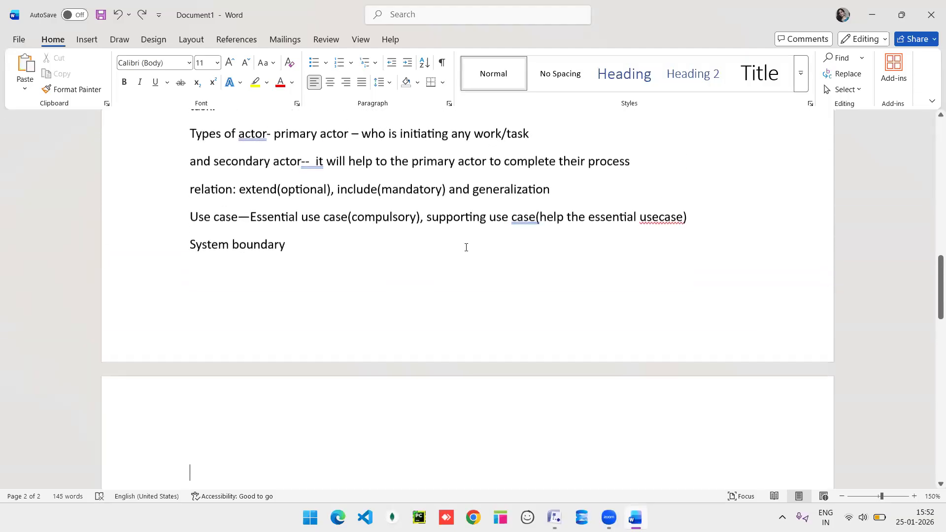
scroll(467, 247, "up", 2)
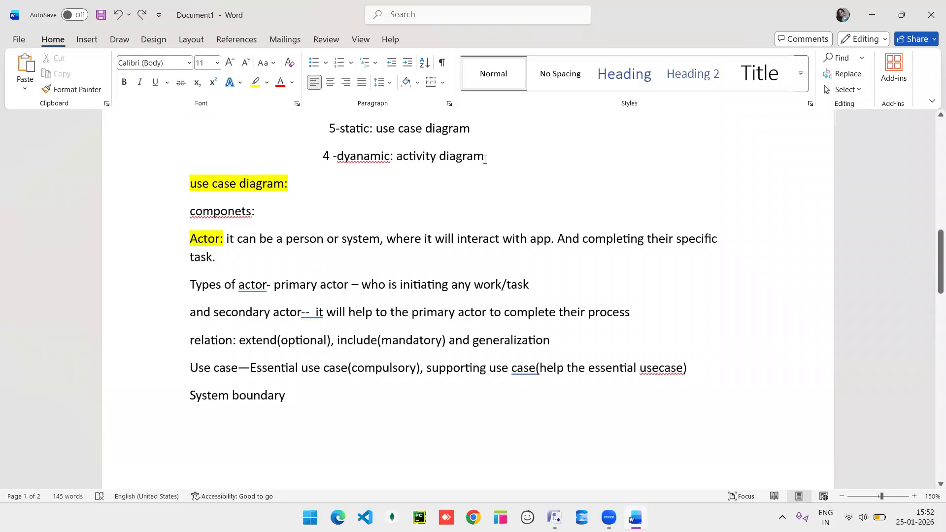
left_click_drag(485, 157, 396, 157)
key("ctrl+c")
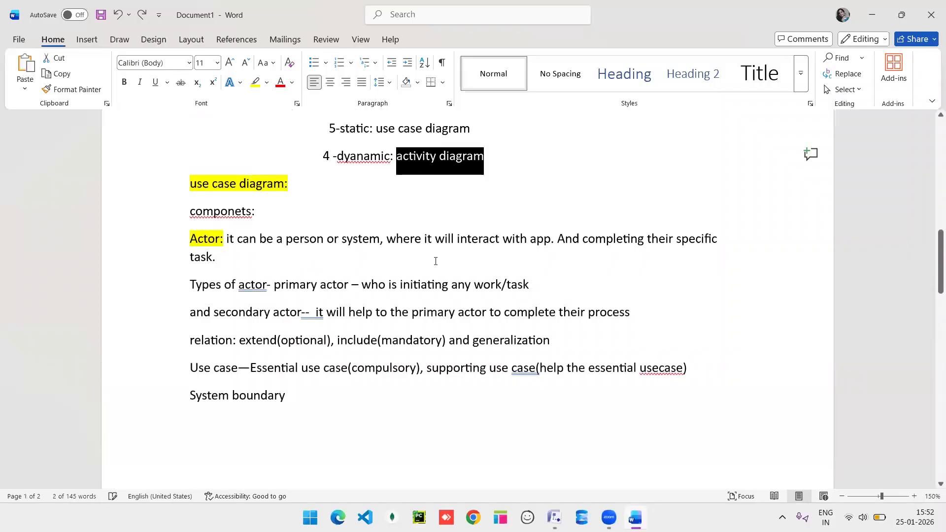
scroll(435, 261, "down", 2)
scroll(436, 261, "down", 2)
left_click(253, 329)
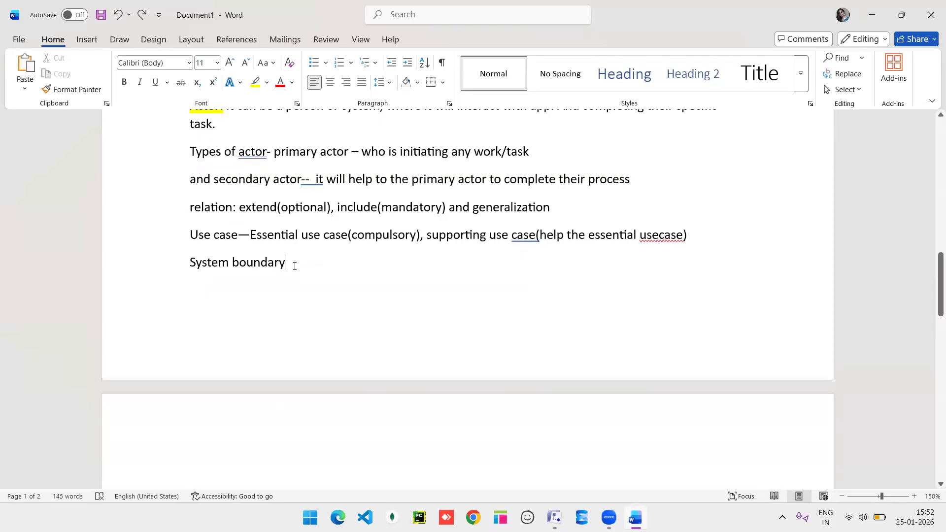
key("Return")
key("Return")
key("ctrl+v")
scroll(295, 266, "down", 2)
scroll(295, 266, "down", 4)
type(":")
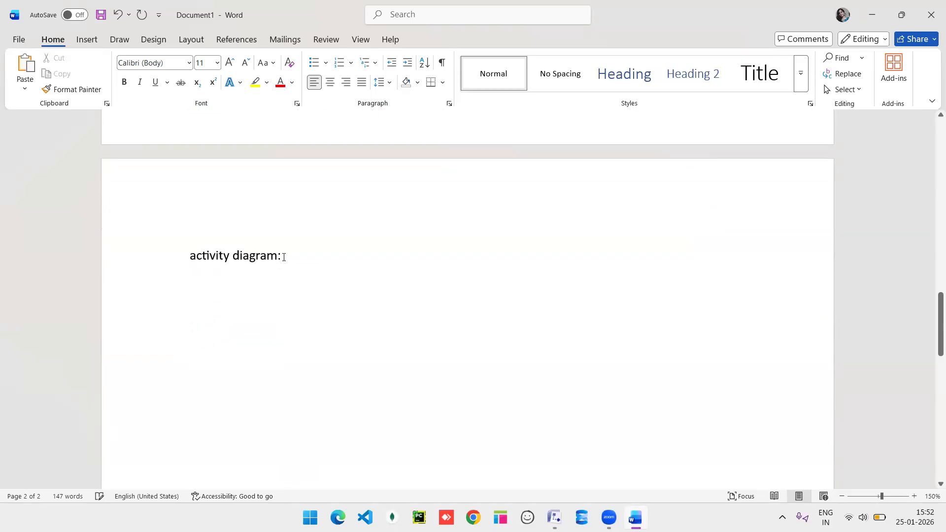
left_click_drag(284, 257, 192, 256)
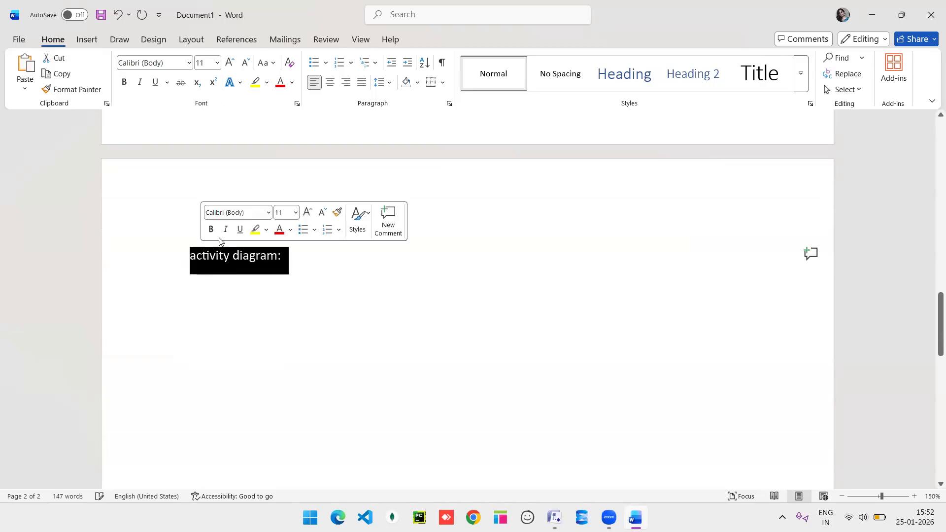
Highlight the heading yellow and type 'how the system is performing based on func.'.
left_click(254, 229)
left_click(301, 260)
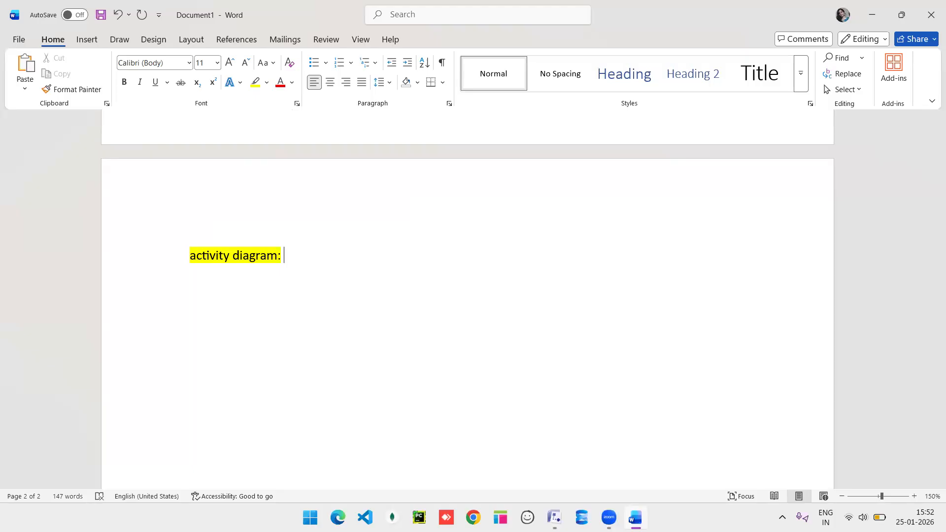
type("how the system is perm")
key("BackSpace")
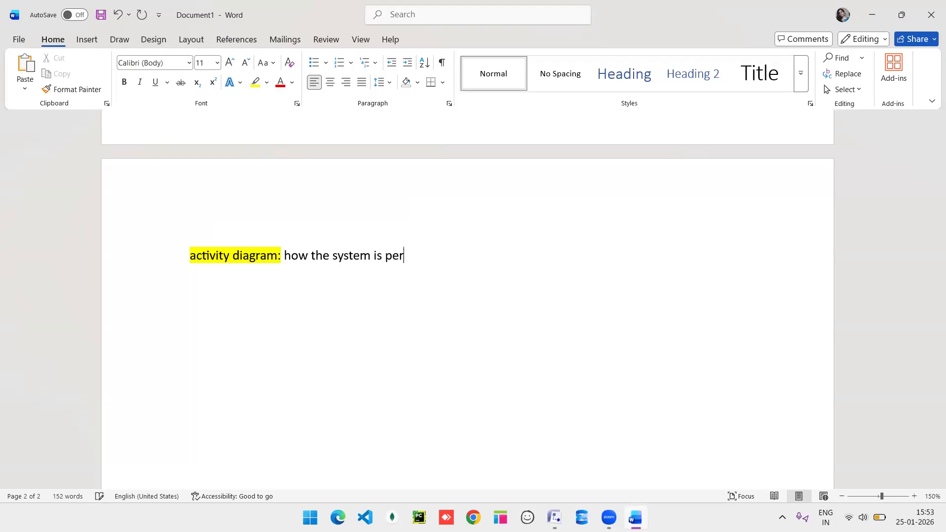
type("forming based on funv")
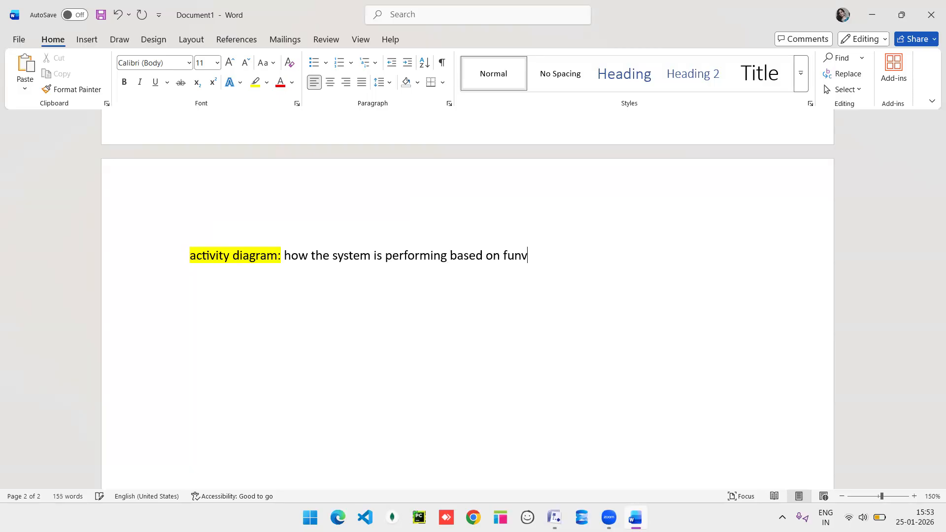
key("BackSpace")
type("c.")
Add the note 'It is system perspective.' on the next line, followed by an empty line.
key("Return")
type("inter")
key("BackSpace")
key("BackSpace")
key("BackSpace")
key("BackSpace")
key("BackSpace")
type("It is system ")
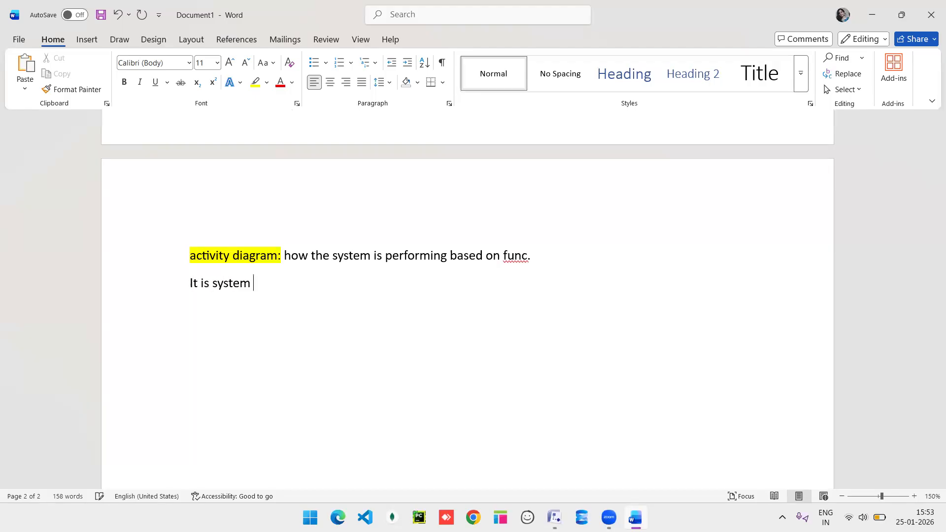
type("perspective.")
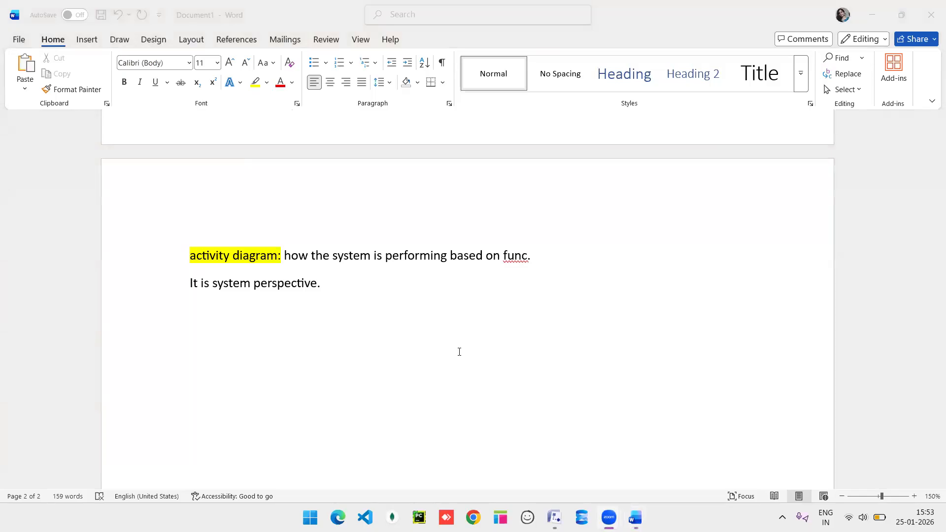
left_click(350, 294)
key("Return")
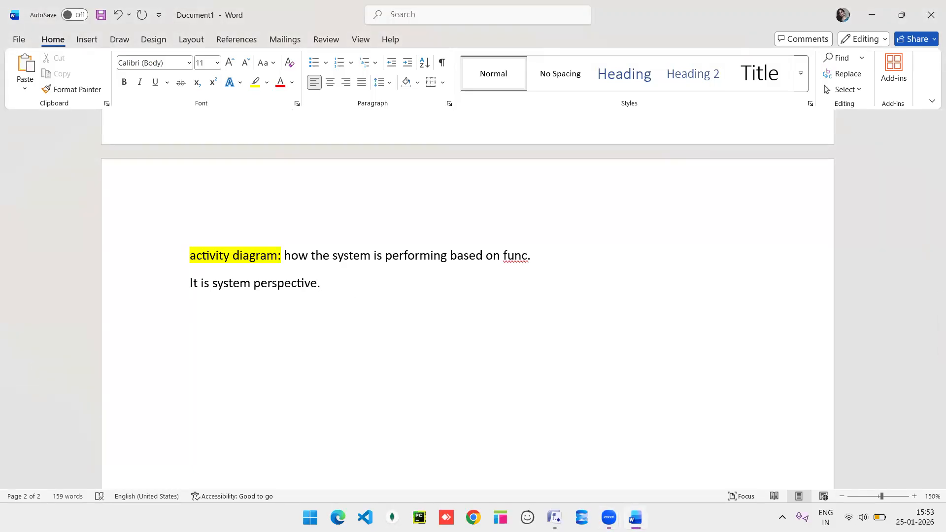
scroll(468, 296, "up", 5)
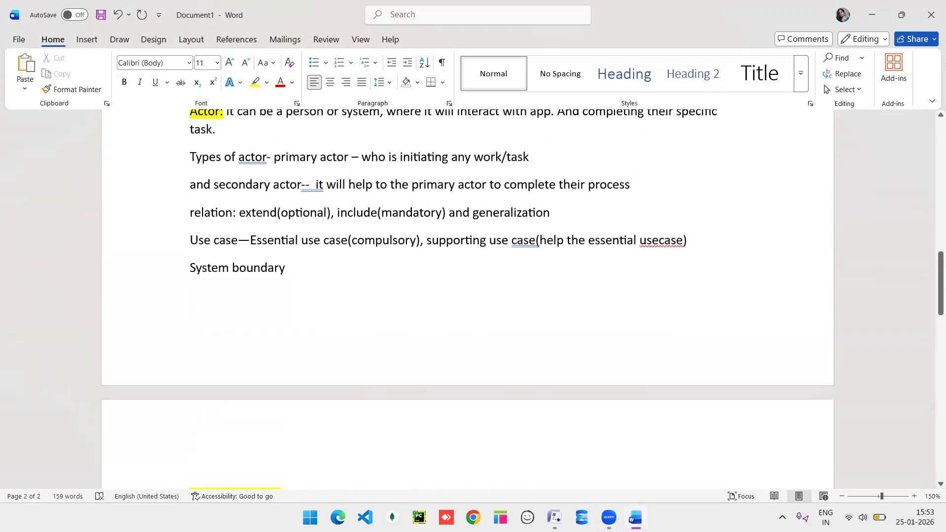
scroll(363, 355, "down", 5)
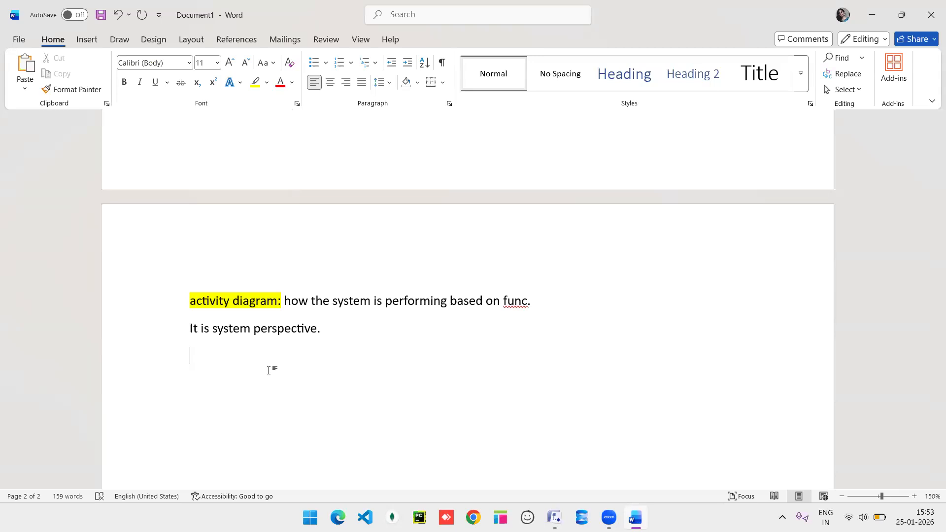
Type 'componets: Start node, end node, control flow, decision box, branch and merge, fork and join'.
type("componets: ")
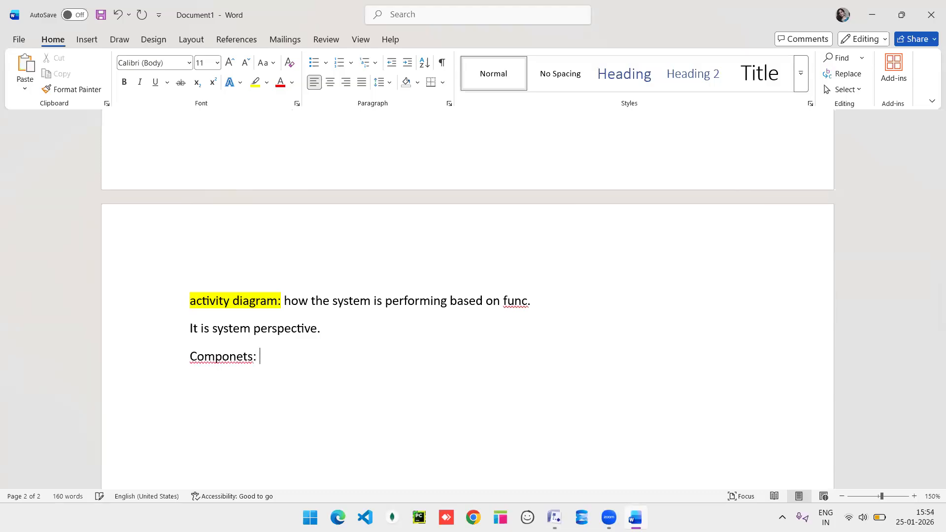
type("A")
key("BackSpace")
type("Start node")
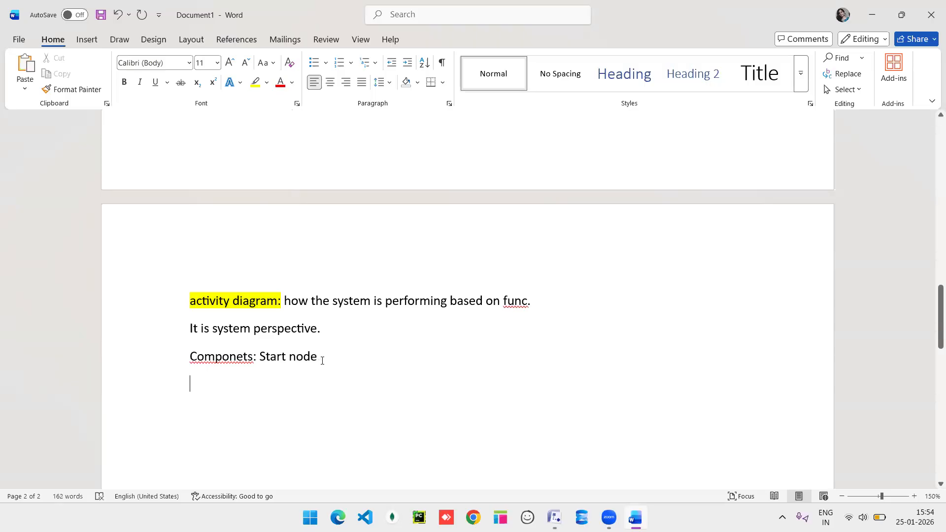
type(" , end n")
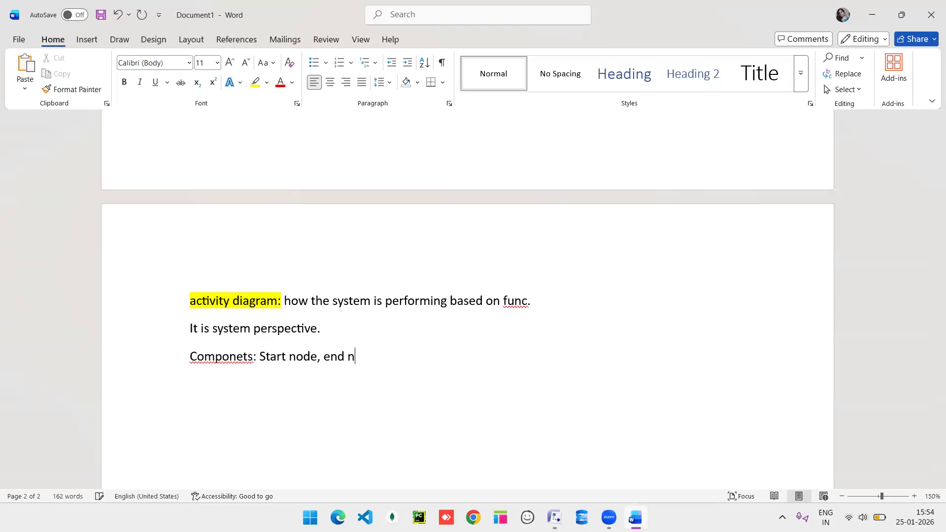
type("ode, control floe")
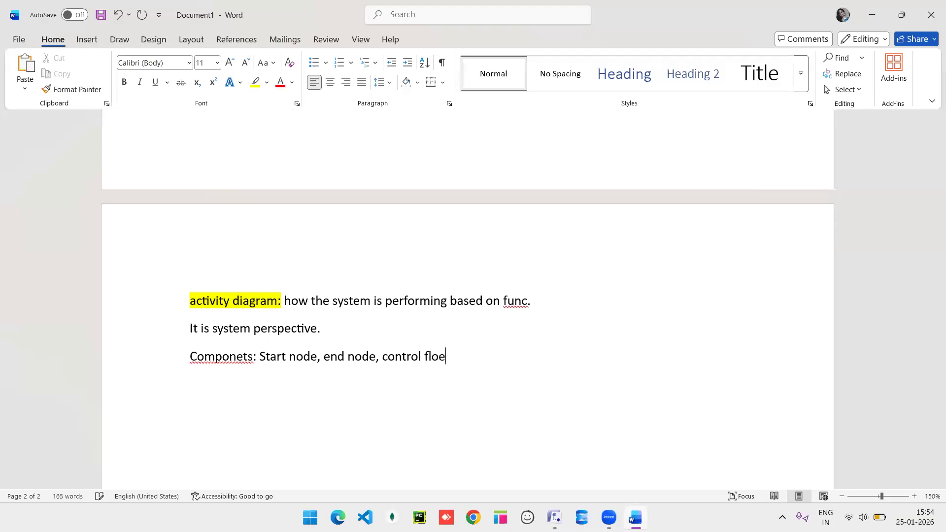
key("BackSpace")
type("w, decision box, ")
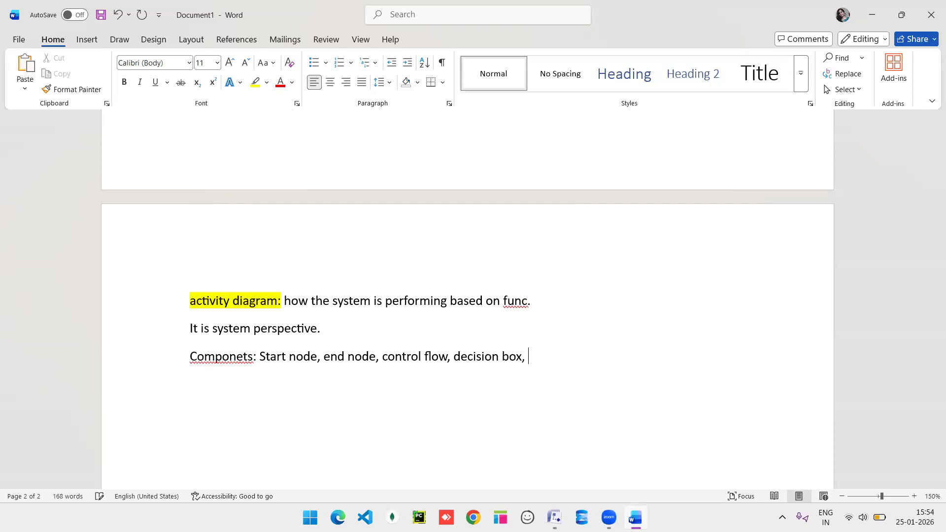
type("branch and merge")
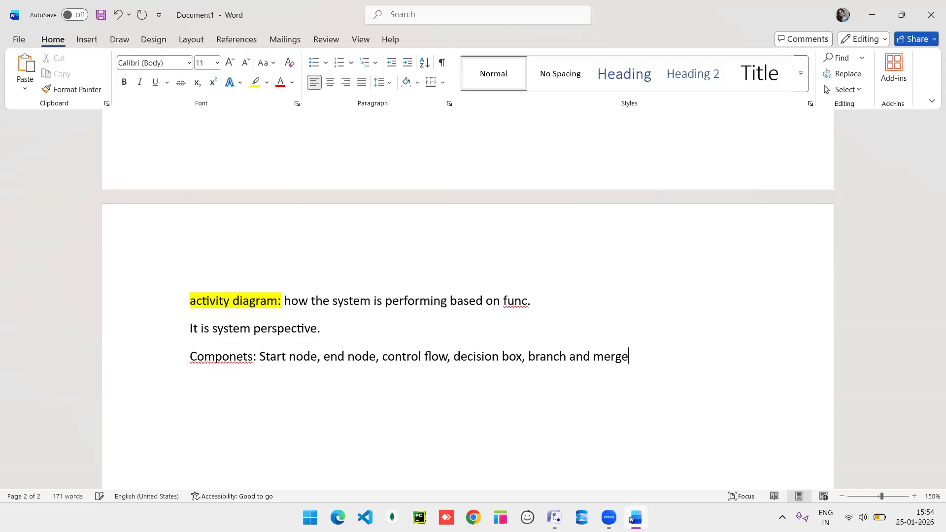
type(", fork an")
type("d join")
Bring the Visio drawing back to the front.
scroll(282, 364, "down", 1)
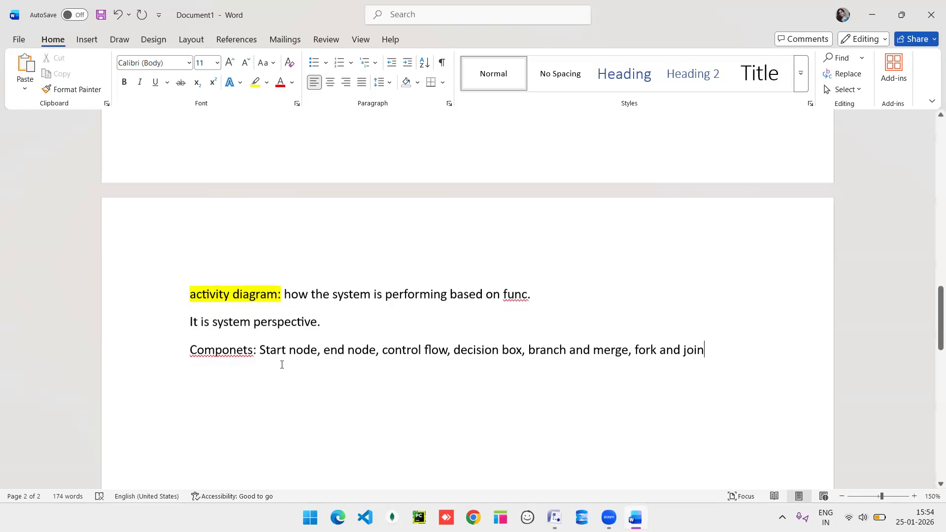
scroll(348, 356, "down", 2)
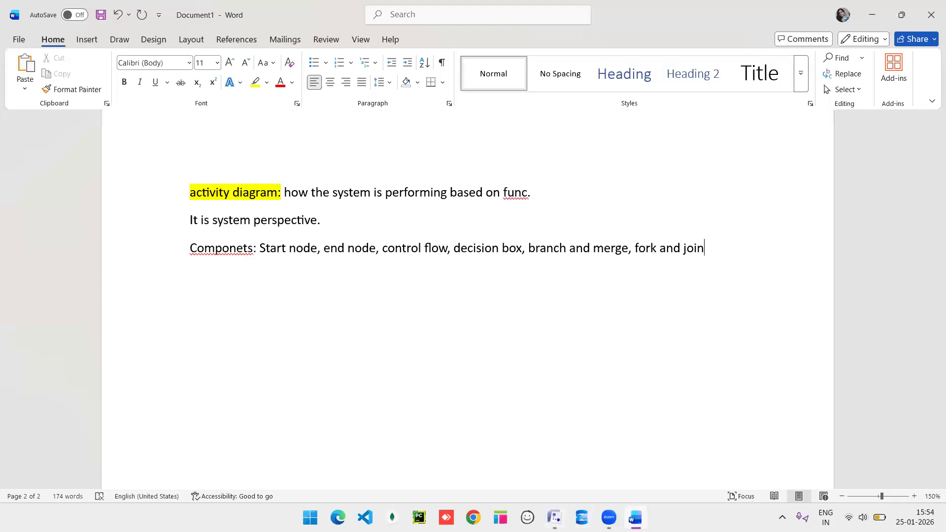
left_click(554, 517)
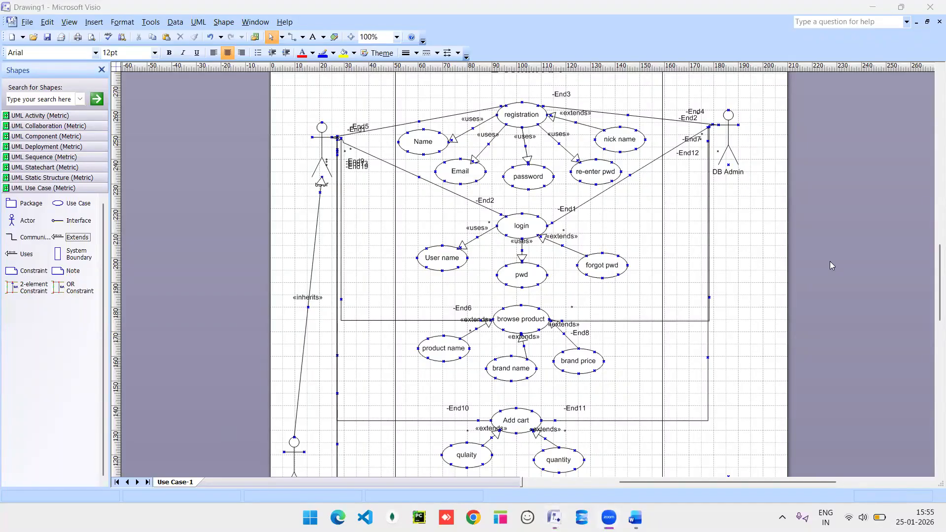
Show the UML Activity (Metric) shapes and open the Use Case-1 page tab's context menu.
left_click(193, 484)
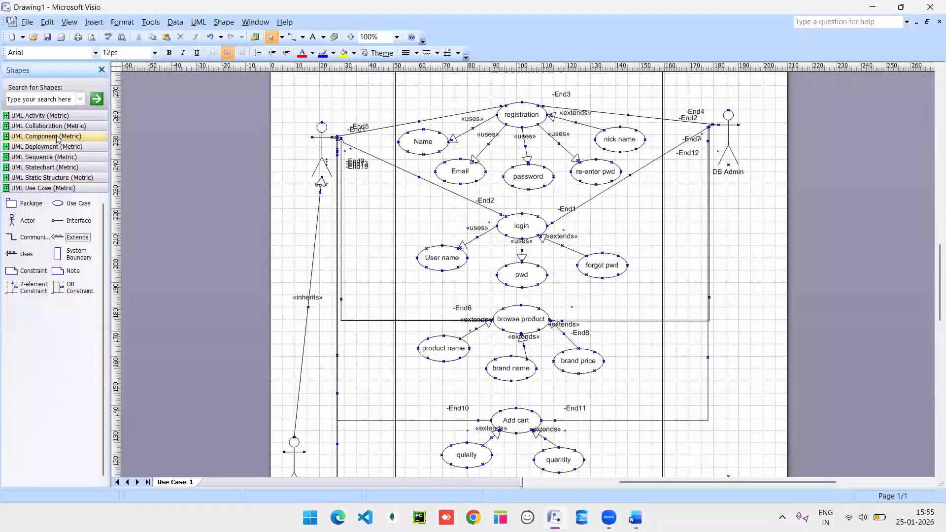
left_click(31, 116)
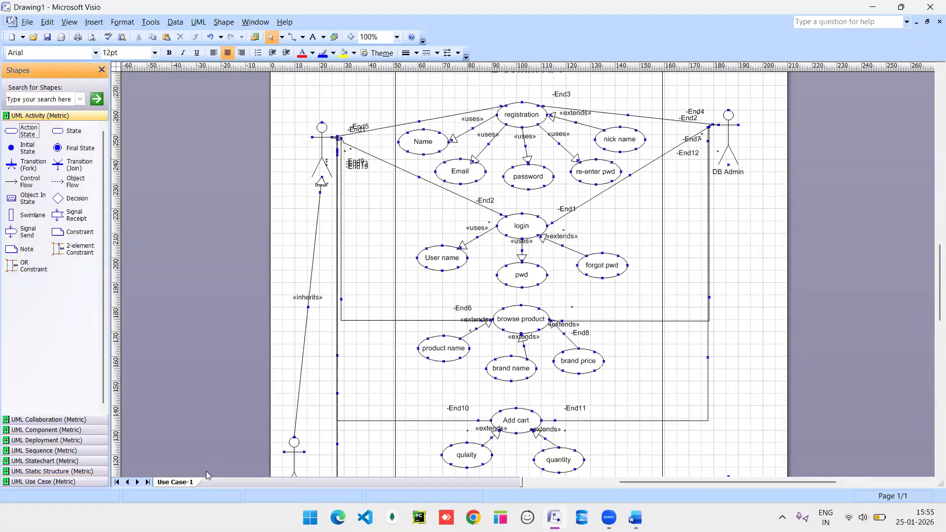
left_click(148, 483)
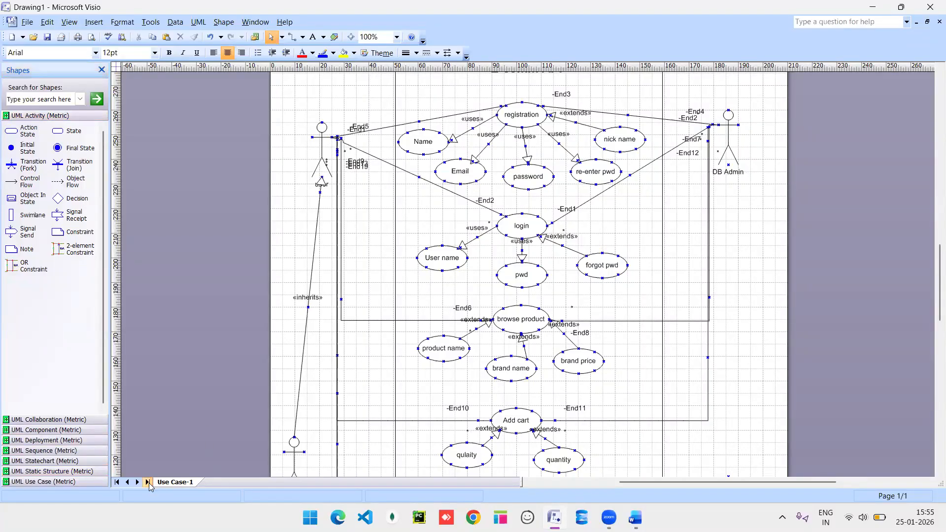
right_click(190, 483)
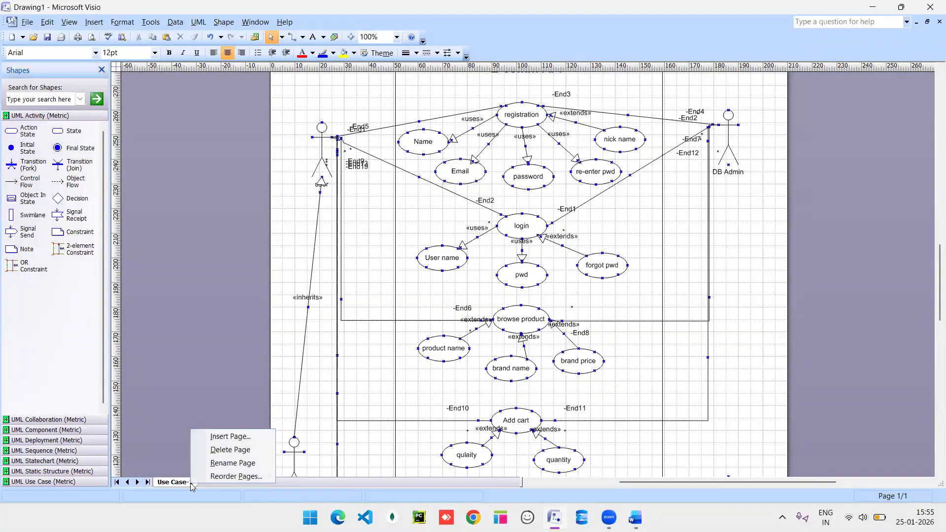
Insert a new foreground page named activity-registarion.
left_click(228, 441)
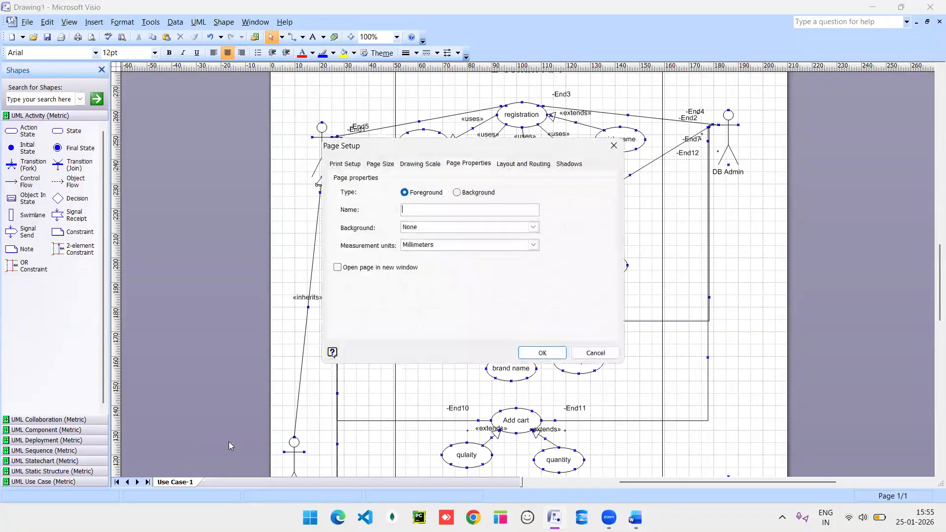
left_click(434, 214)
type("a")
type("on")
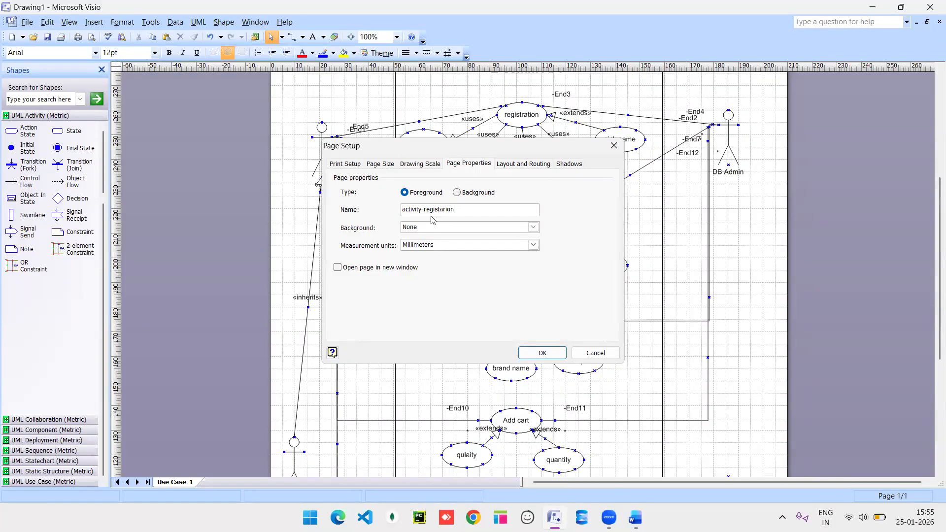
key("Return")
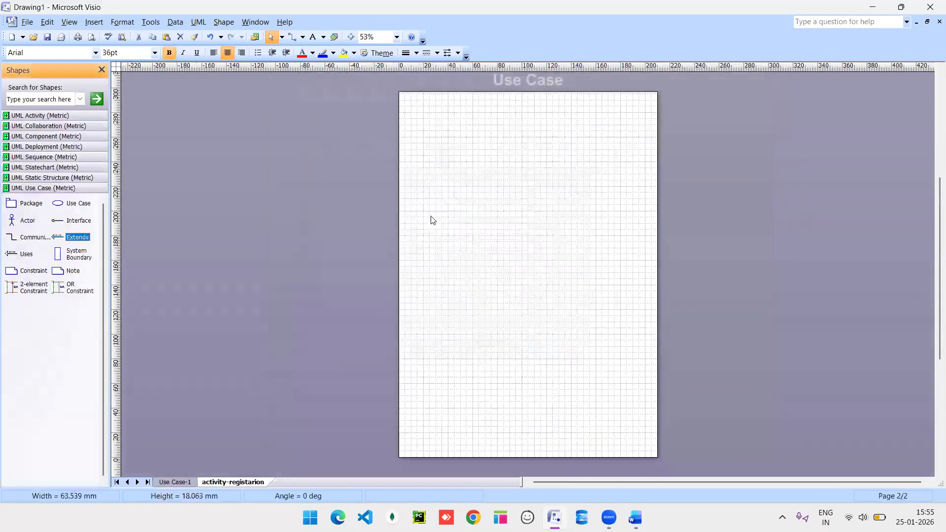
Drop Initial State, Final State, State, Decision, Control Flow, Join and Fork shapes onto the page.
left_click(42, 117)
left_click_drag(11, 148, 417, 135)
left_click_drag(76, 147, 442, 183)
left_click_drag(59, 132, 460, 125)
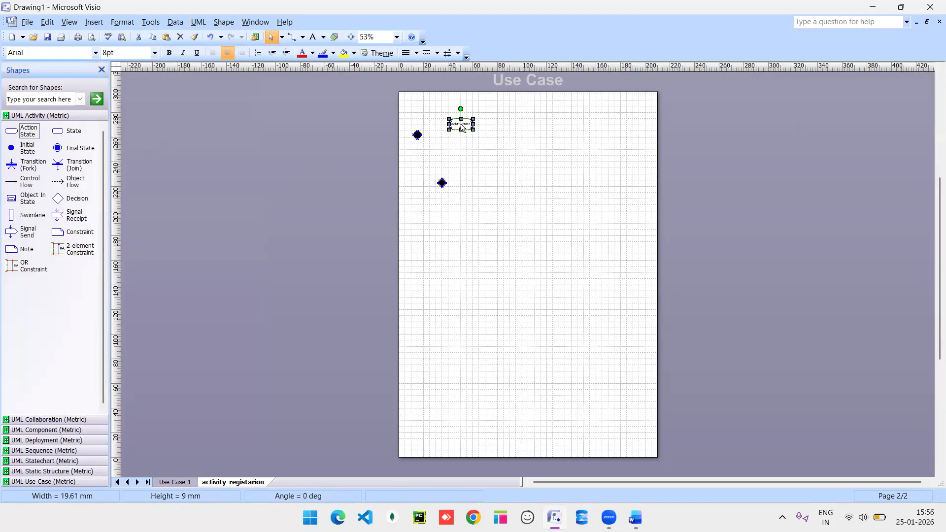
left_click_drag(61, 203, 446, 217)
left_click_drag(12, 187, 413, 161)
left_click_drag(58, 166, 453, 151)
left_click_drag(10, 166, 429, 209)
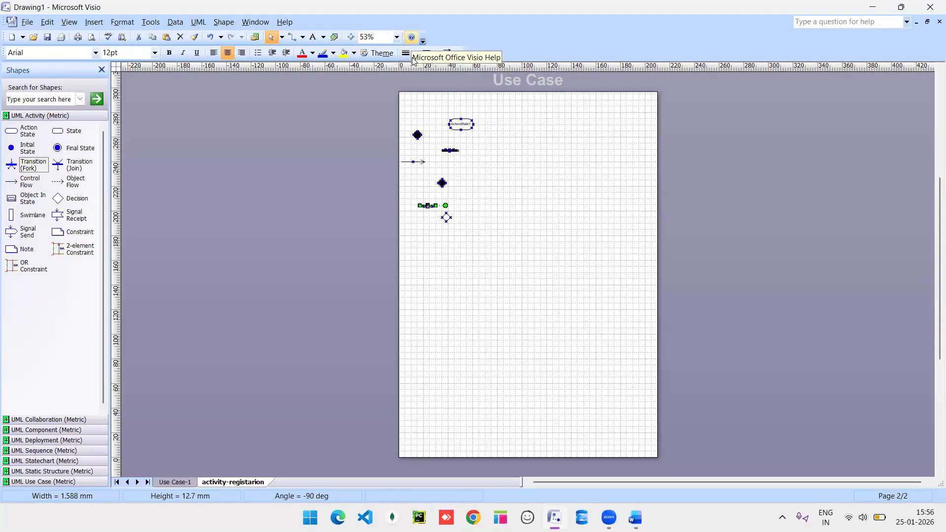
left_click(412, 37)
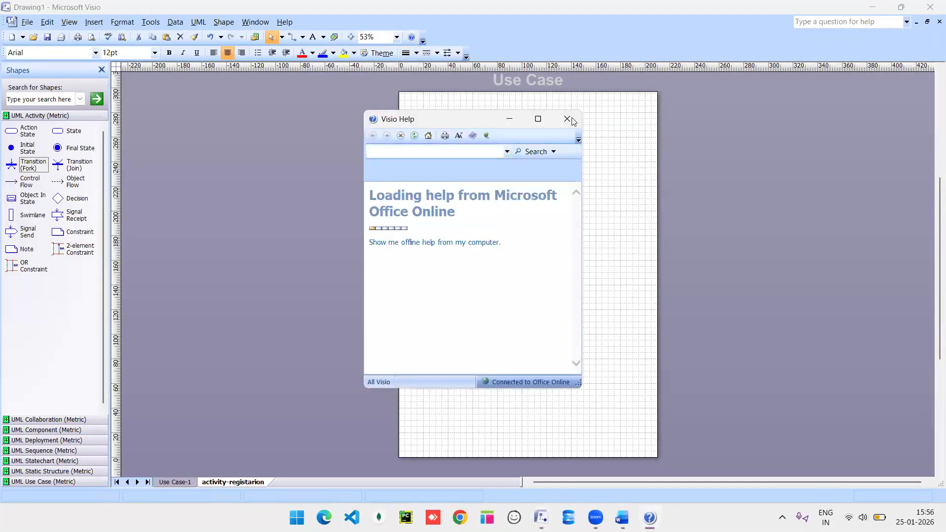
Close Visio Help and view the activity-registarion page at 100% zoom.
left_click(570, 119)
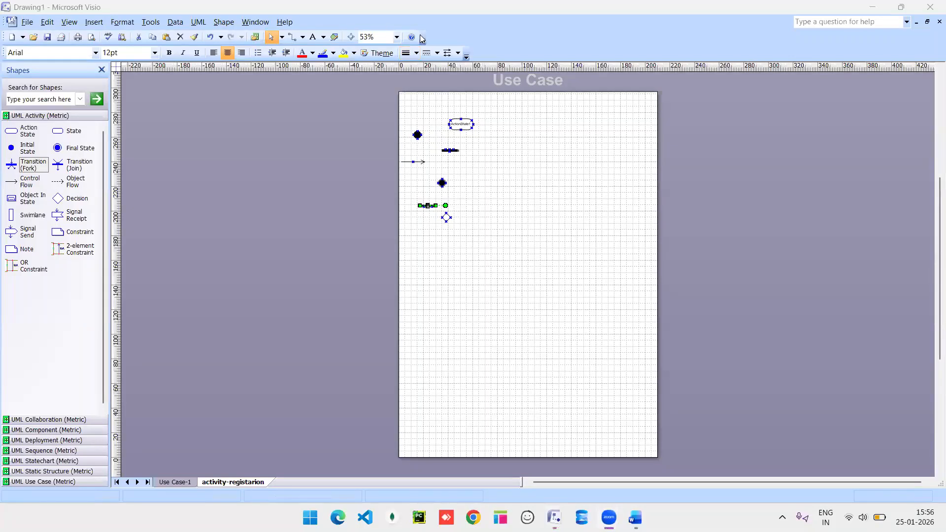
left_click(398, 38)
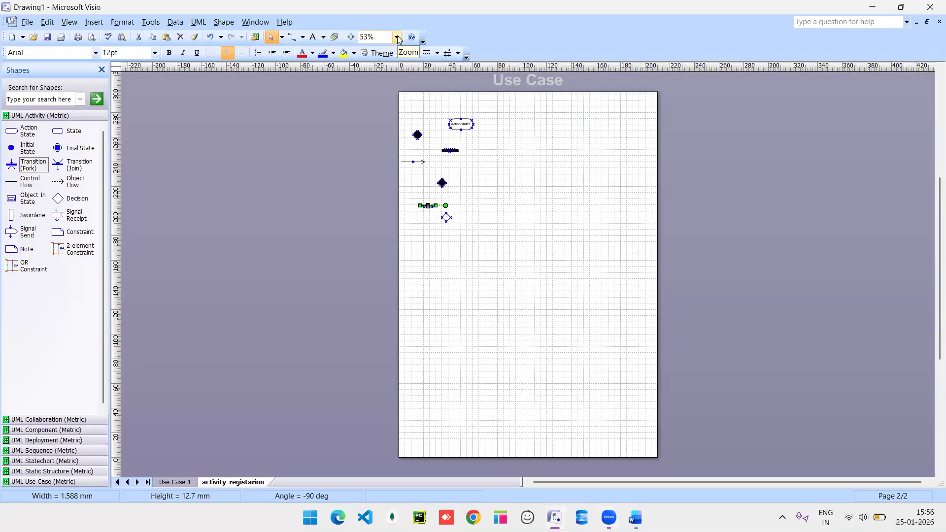
left_click(397, 38)
left_click(372, 79)
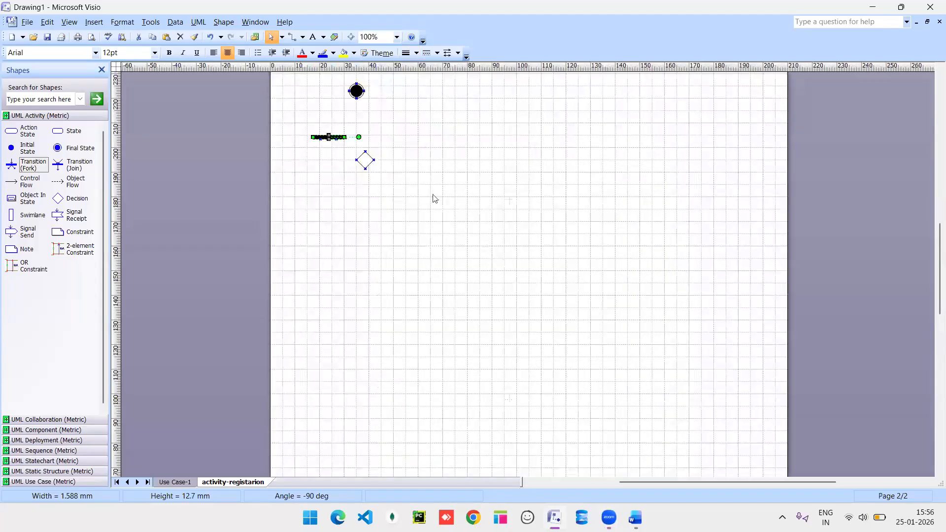
scroll(435, 198, "up", 3)
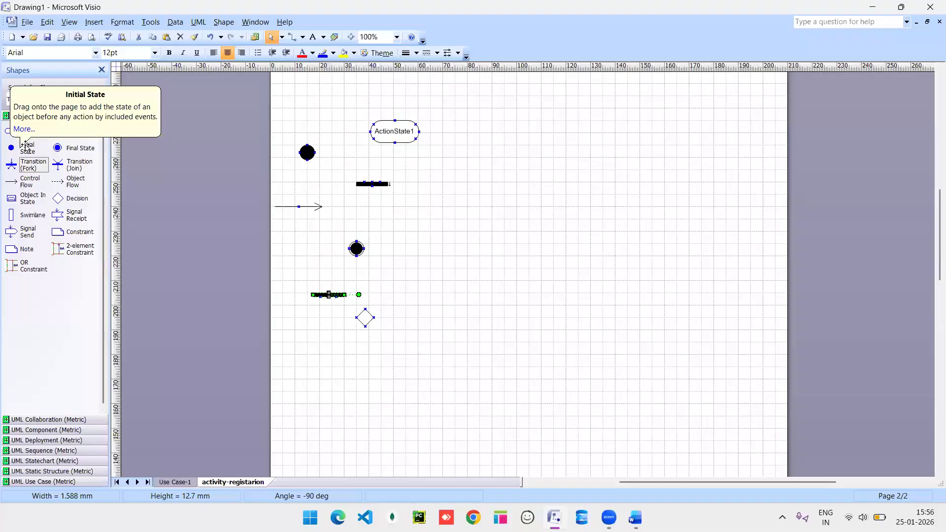
Rename the first action state registraton and connect it from the initial state with a control flow.
left_click_drag(307, 151, 523, 107)
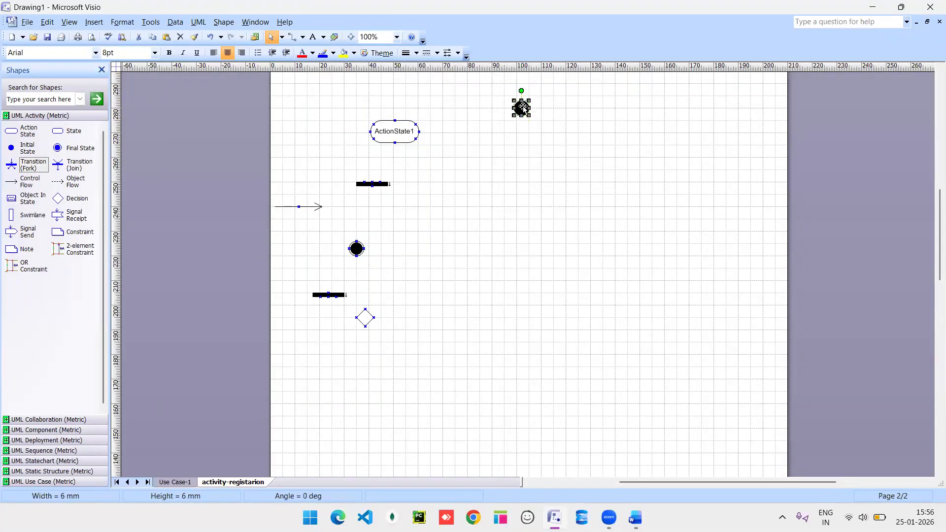
left_click_drag(401, 130, 514, 152)
double_click(515, 156)
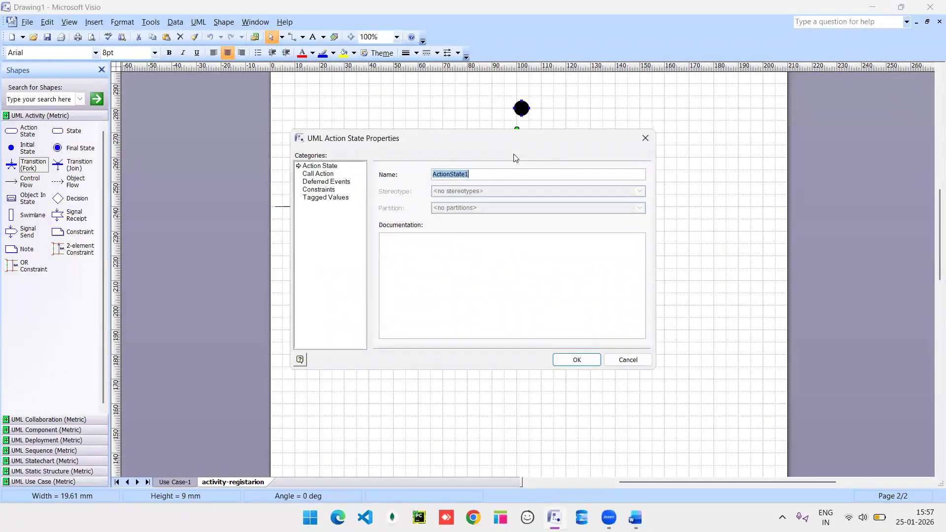
type("registraton")
key("Return")
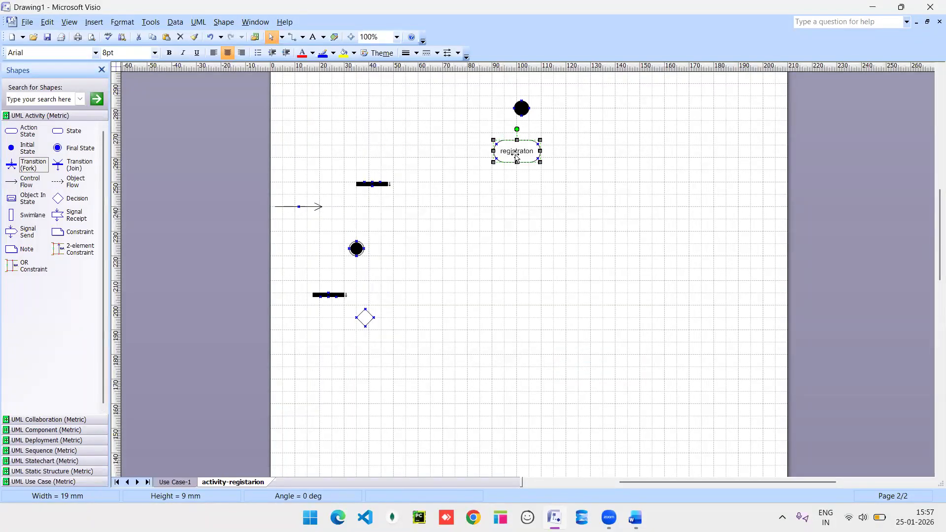
left_click_drag(521, 154, 524, 158)
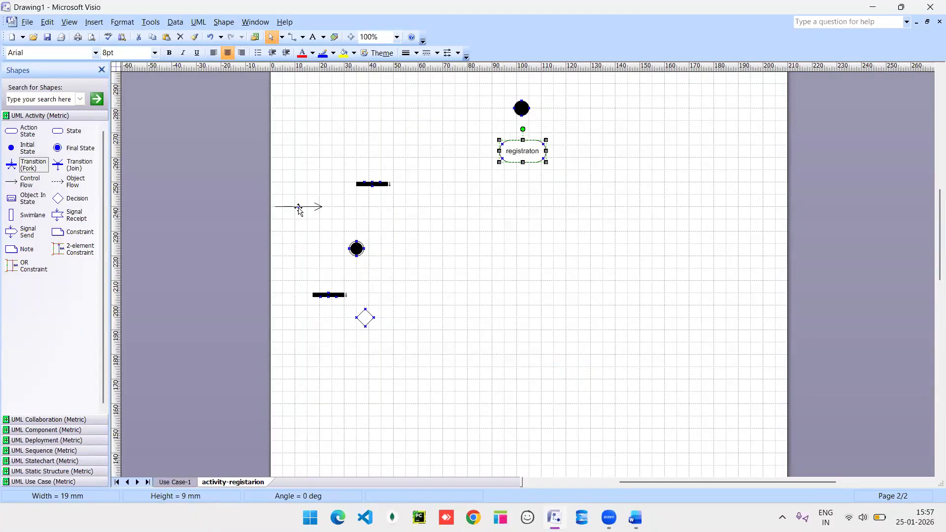
left_click_drag(299, 206, 523, 139)
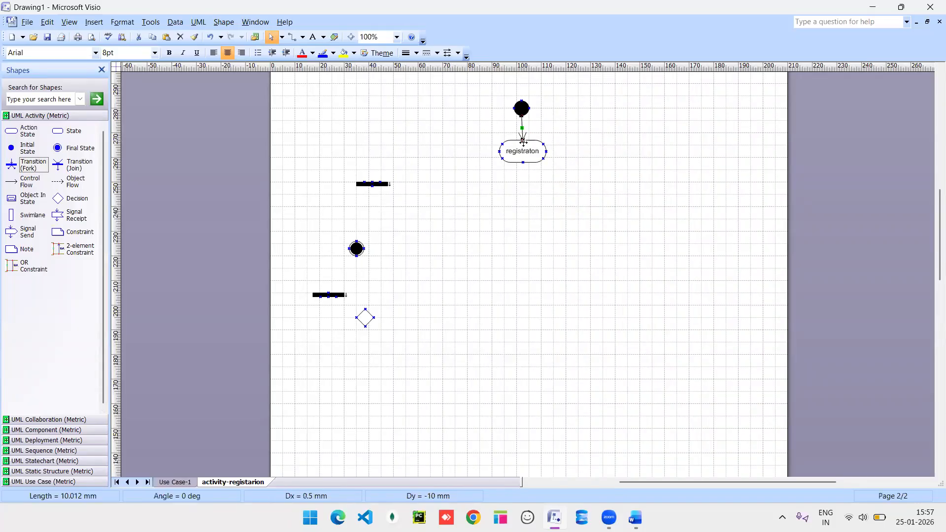
key("ctrl+d")
Add action states named name and email below registraton.
left_click_drag(25, 132, 525, 201)
double_click(525, 201)
type("name")
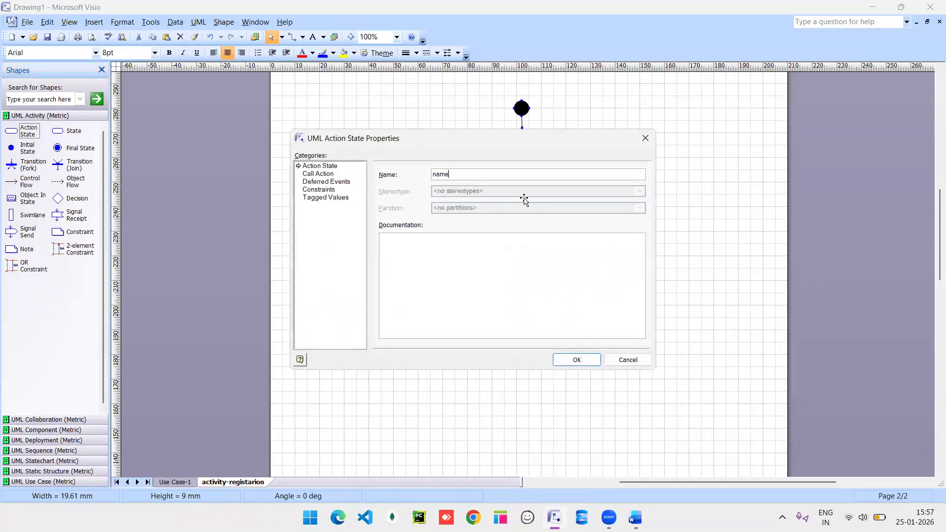
key("Return")
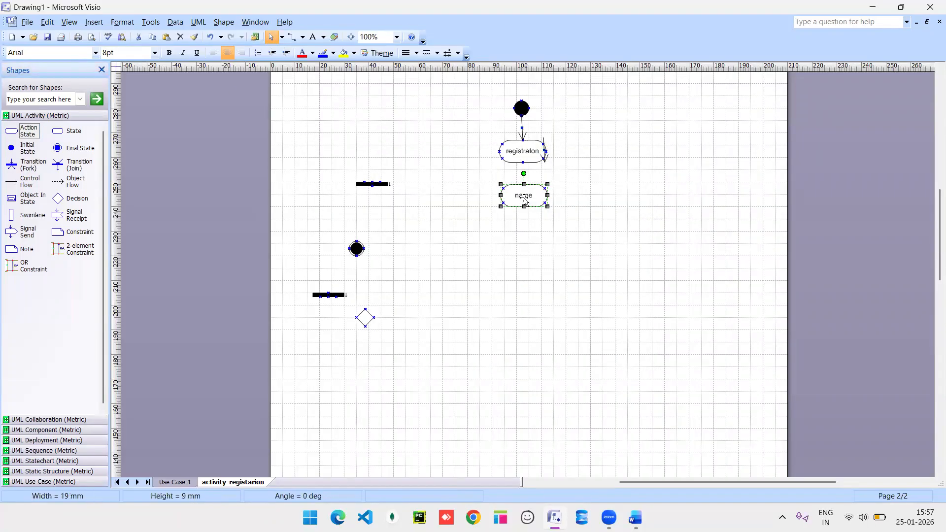
left_click_drag(15, 131, 523, 247)
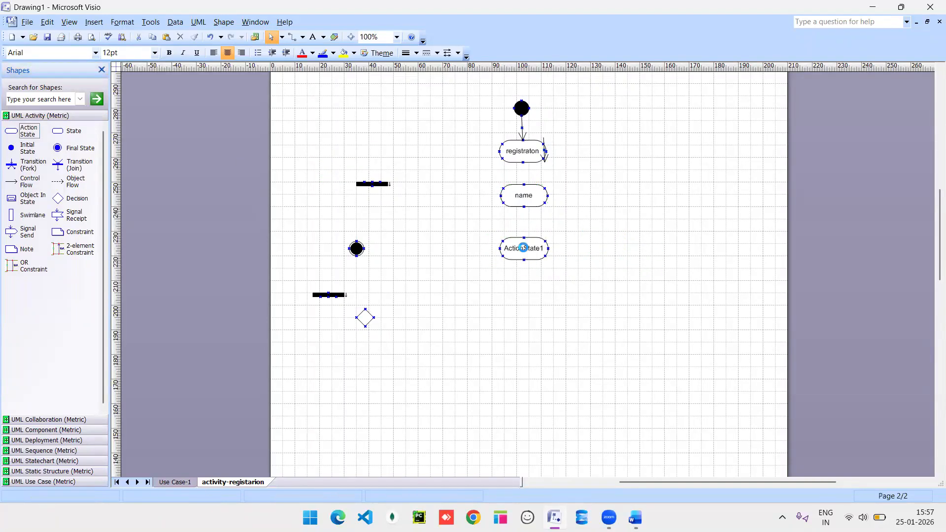
type("email")
key("Return")
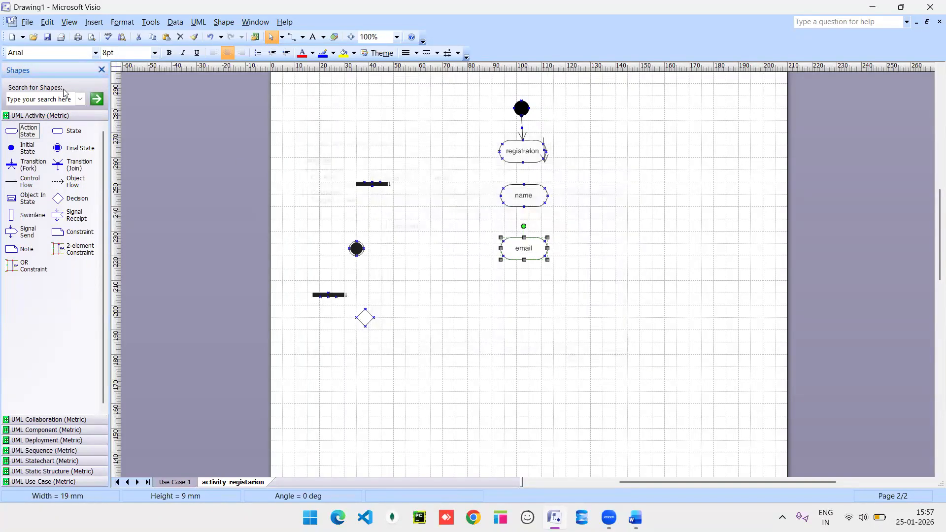
Add action states named pwd and re-enter pwd beneath email.
left_click_drag(13, 132, 530, 308)
double_click(528, 304)
type("pwd")
key("Return")
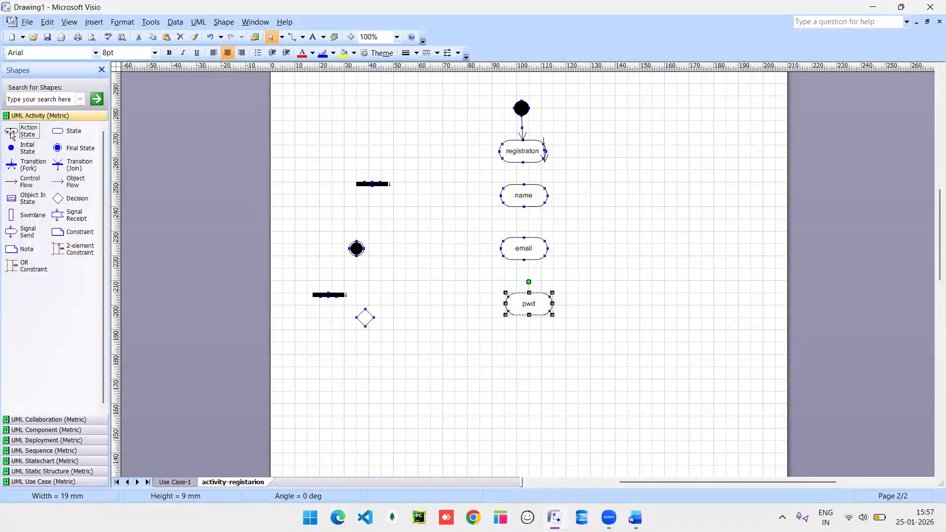
left_click_drag(11, 133, 530, 355)
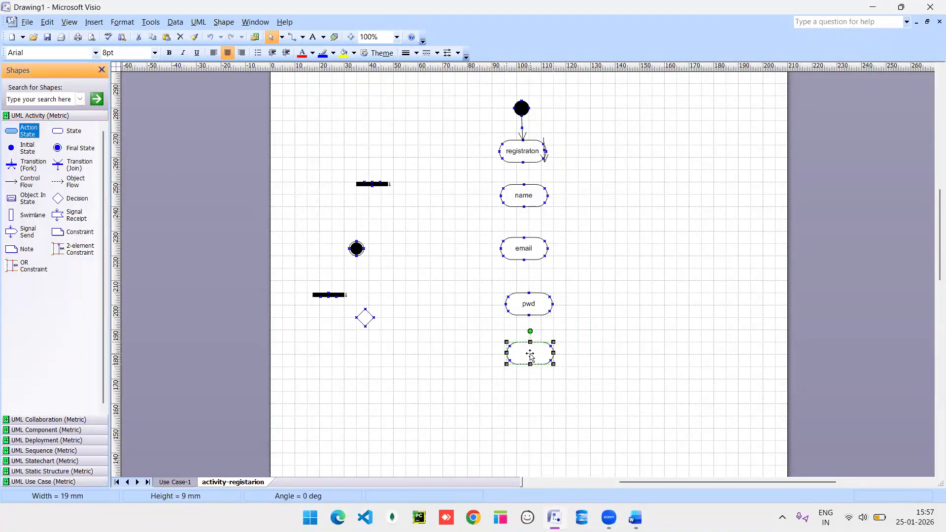
double_click(530, 355)
type("re-enter")
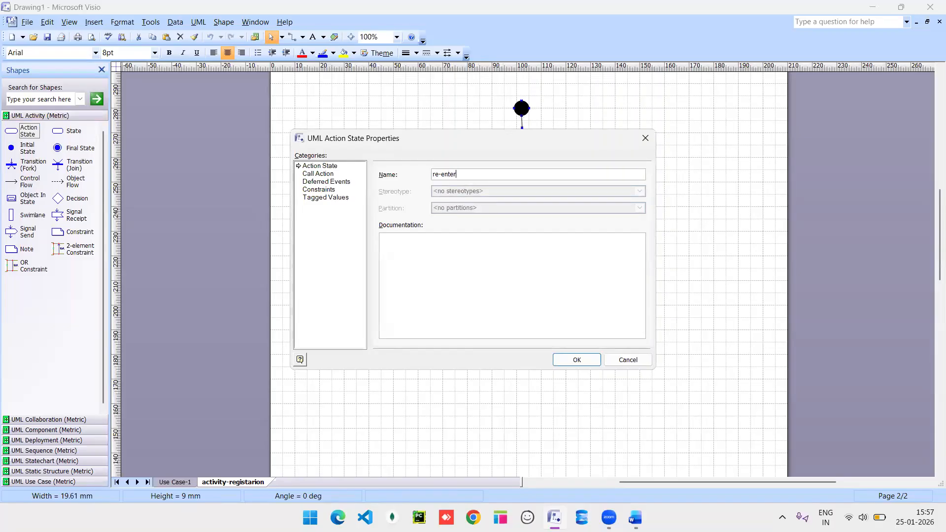
type(" pwd")
key("Return")
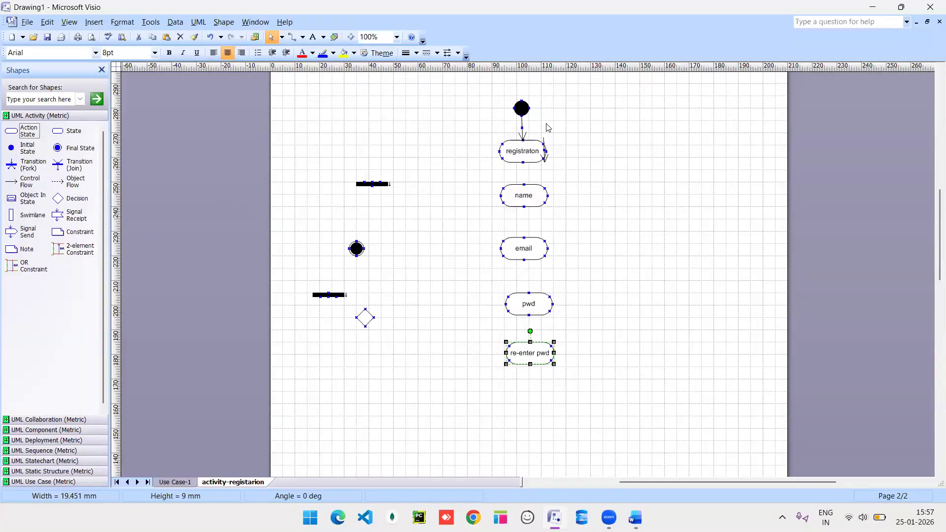
Link registraton, name, email, pwd and re-enter pwd with control flows ending in a final state.
left_click_drag(544, 153, 525, 175)
key("ctrl+d")
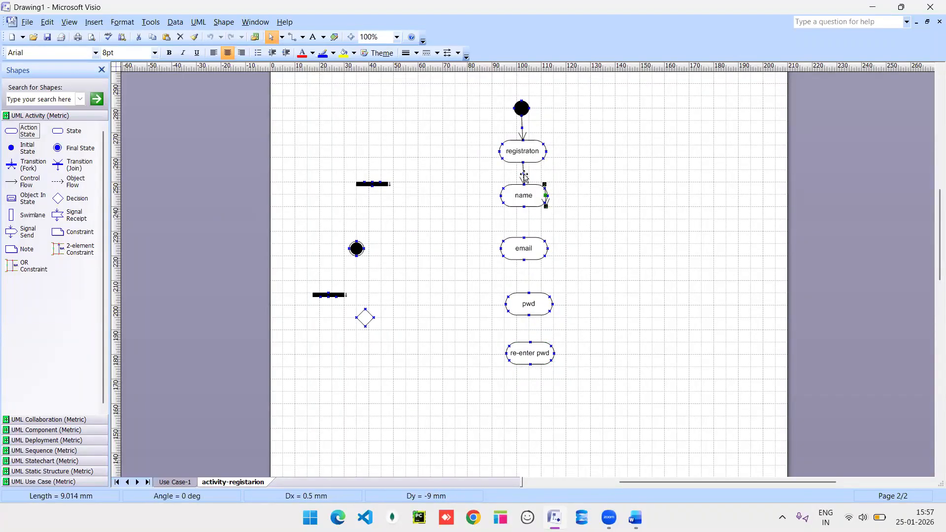
left_click_drag(528, 216, 525, 245)
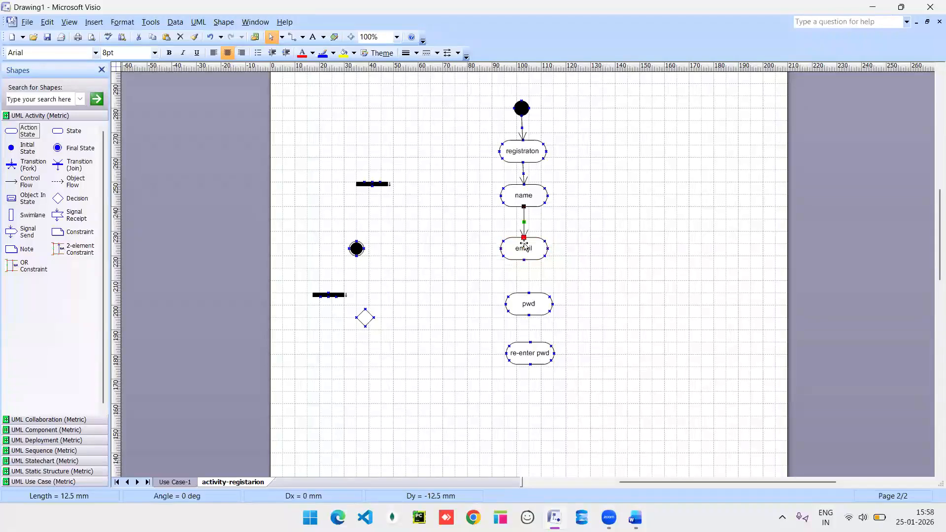
key("ctrl+d")
key("ctrl+z")
key("ctrl+d")
left_click_drag(546, 228, 528, 293)
left_click_drag(551, 315, 528, 342)
key("ctrl+d")
left_click_drag(551, 337, 534, 390)
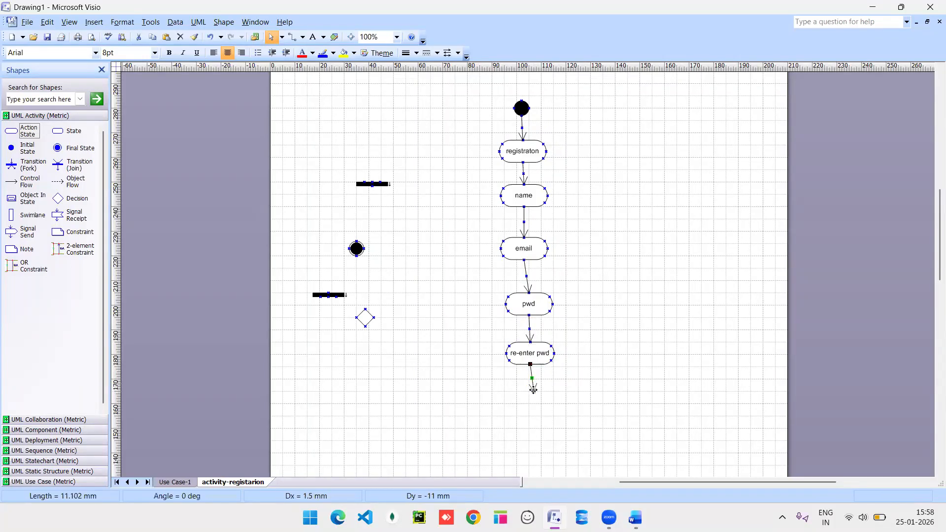
mouse_move(353, 248)
left_mouse_down()
mouse_move(497, 345)
mouse_move(530, 398)
left_mouse_up()
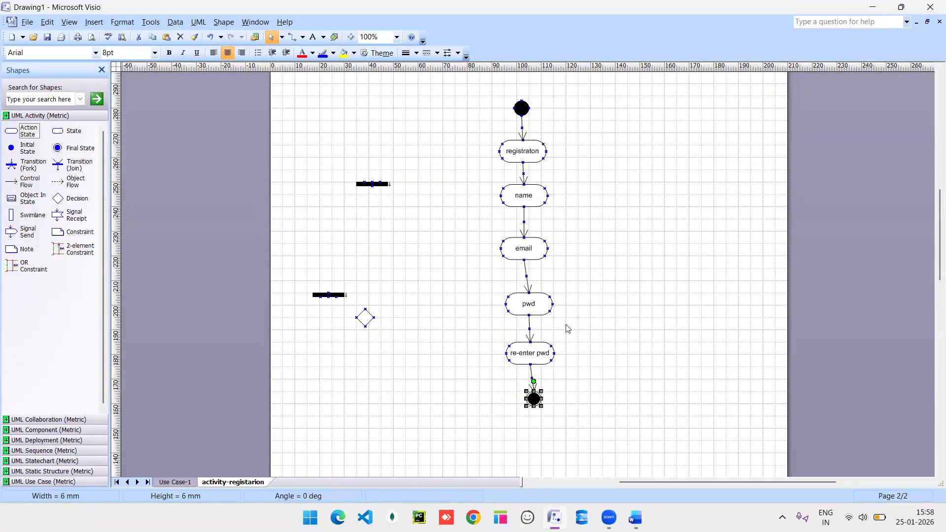
Delete the two unused fork bars and the stray decision diamond.
left_click(368, 186)
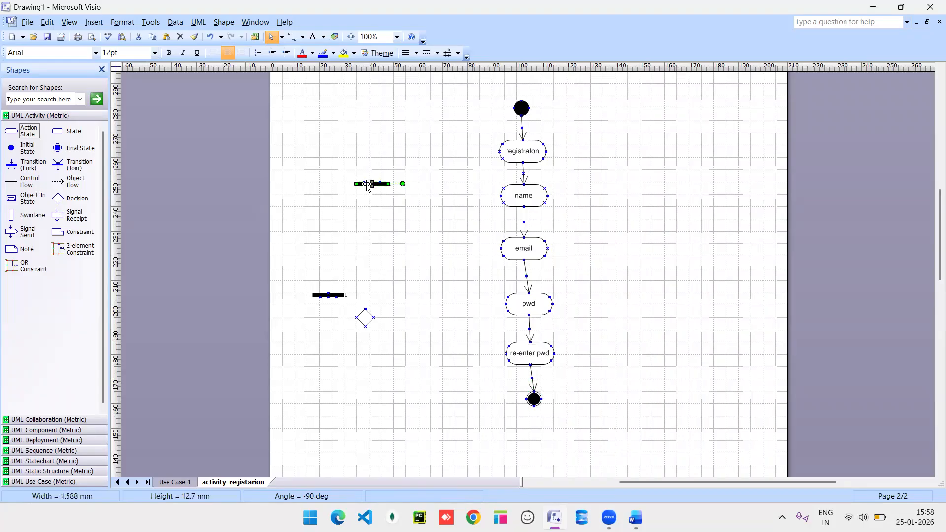
key("Delete")
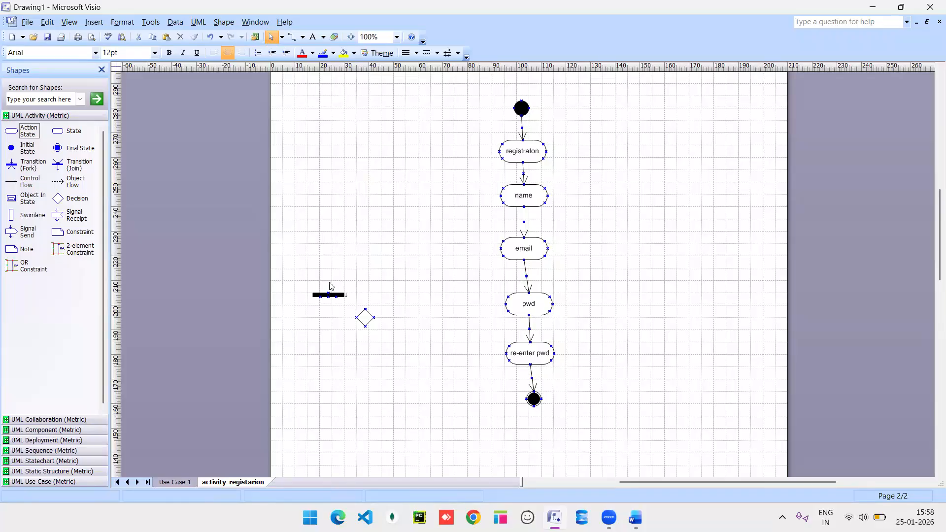
left_click(330, 295)
key("Delete")
left_click(365, 318)
key("Delete")
scroll(469, 315, "down", 5)
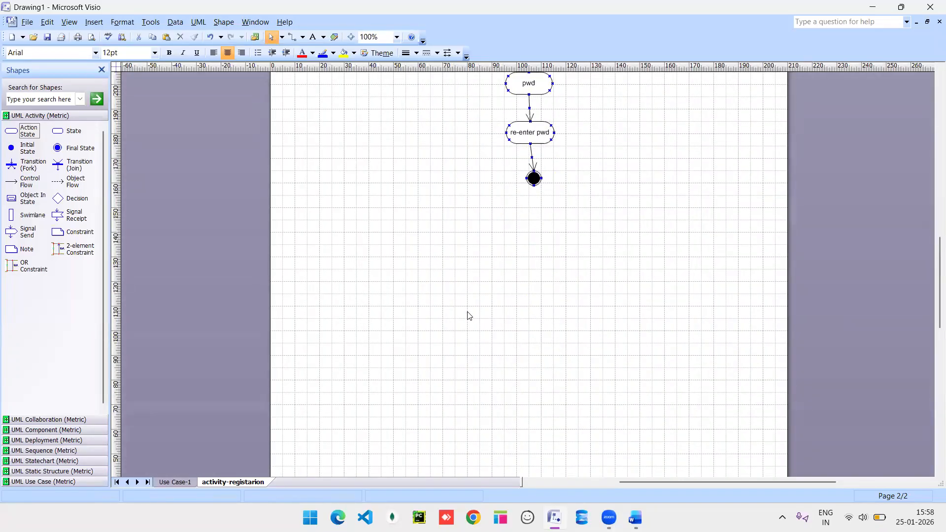
scroll(468, 316, "down", 6)
scroll(468, 316, "up", 11)
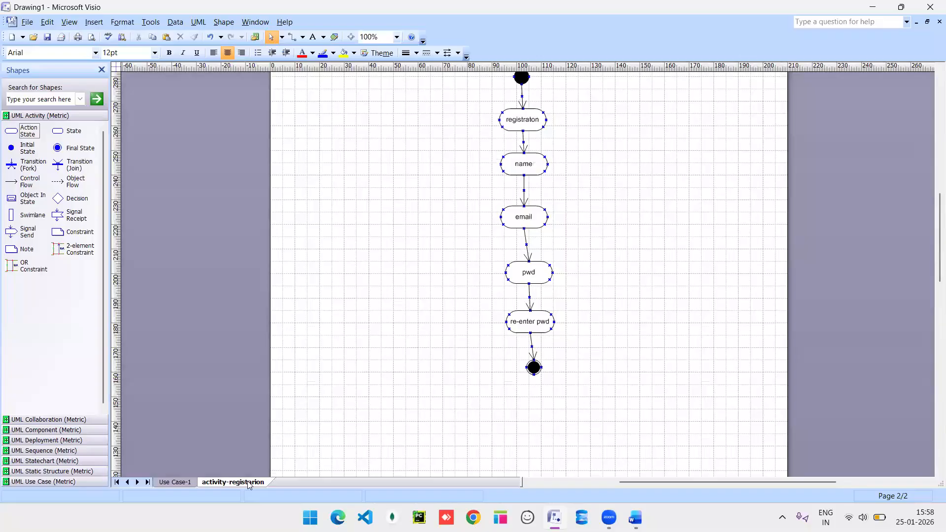
scroll(638, 245, "down", 1)
scroll(637, 245, "up", 5)
scroll(638, 245, "down", 2)
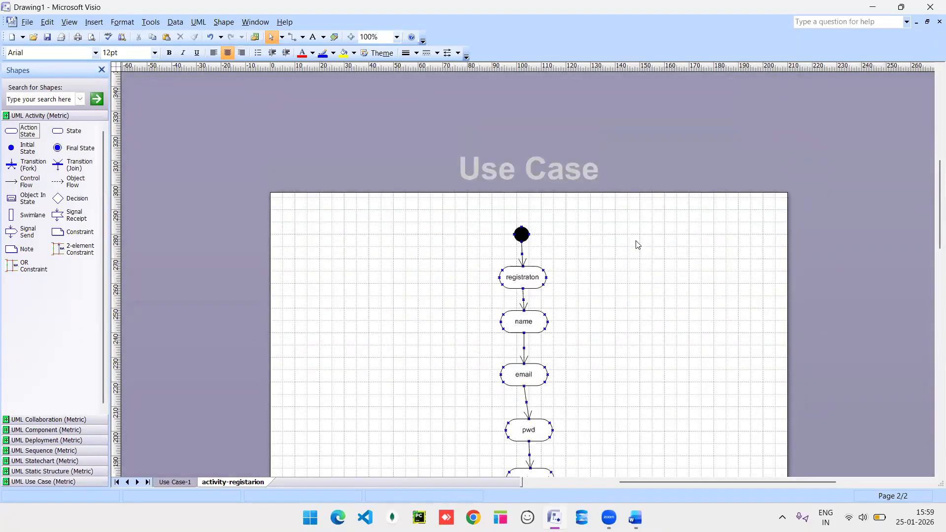
scroll(638, 245, "down", 2)
Place a second initial state with a login action state below it.
left_click_drag(12, 151, 657, 178)
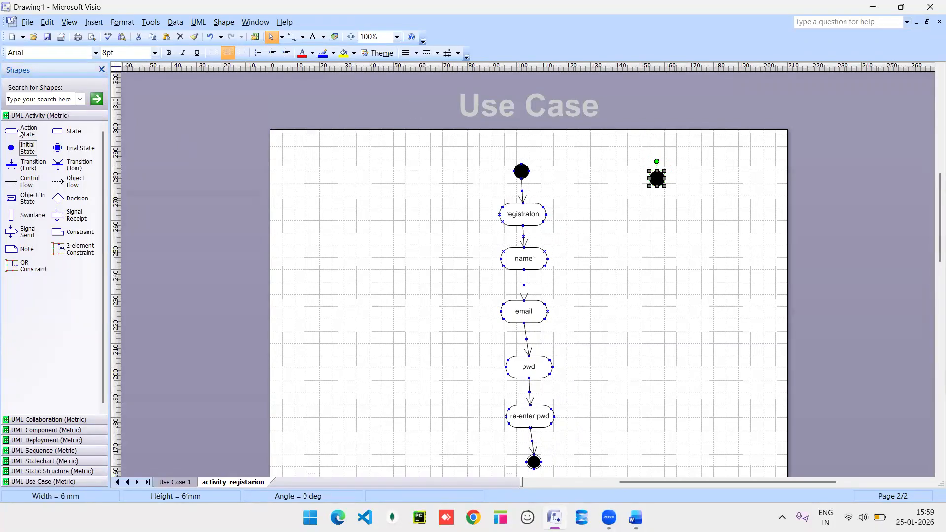
left_click_drag(9, 131, 355, 152)
left_click_drag(707, 220, 663, 228)
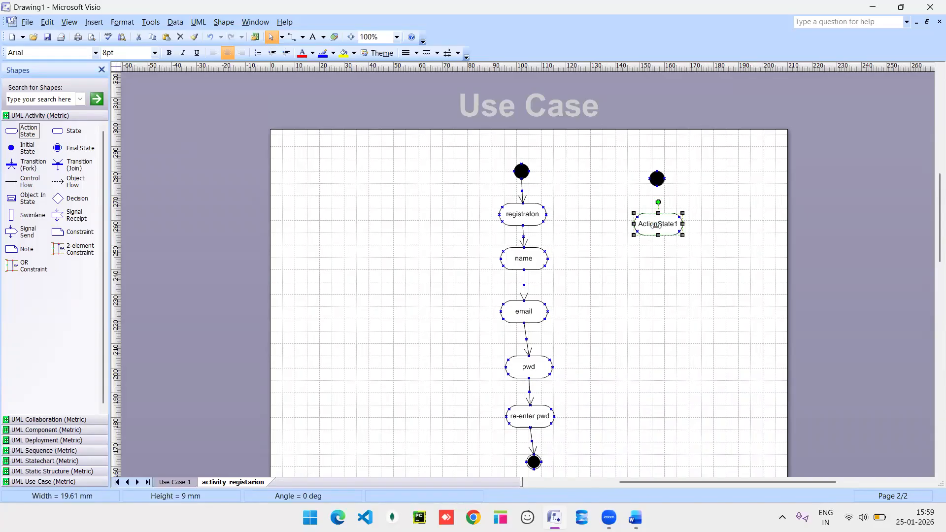
double_click(657, 228)
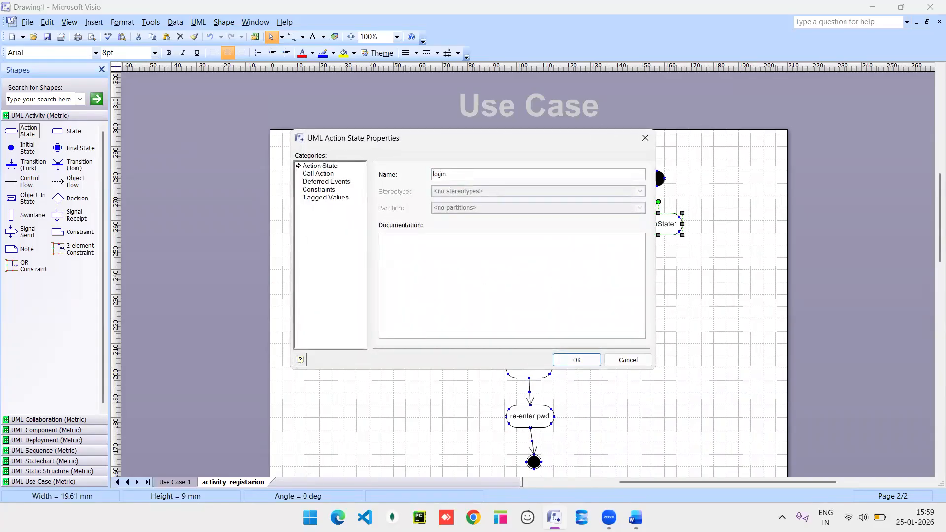
key("Return")
Reconnect a control flow from the second initial state into login and add a flow below login.
left_click(522, 195)
left_click_drag(597, 183, 657, 186)
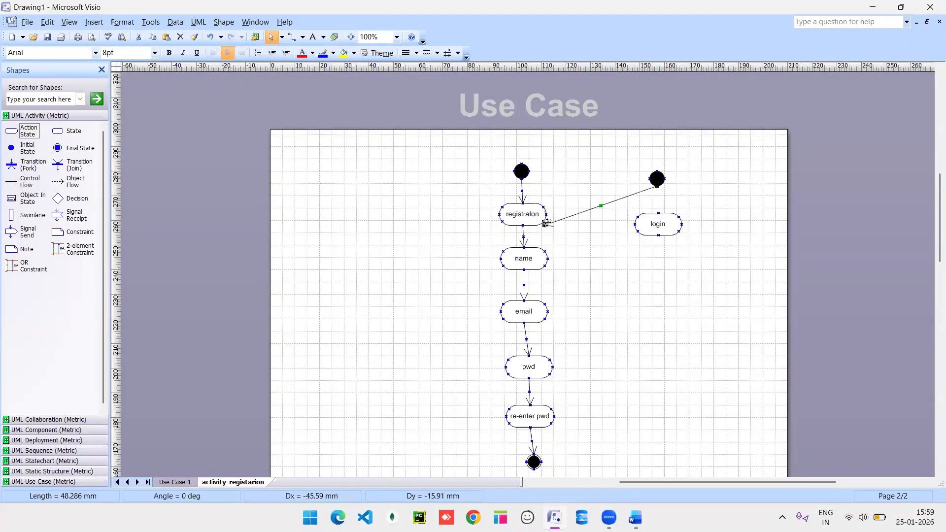
left_click_drag(546, 222, 658, 213)
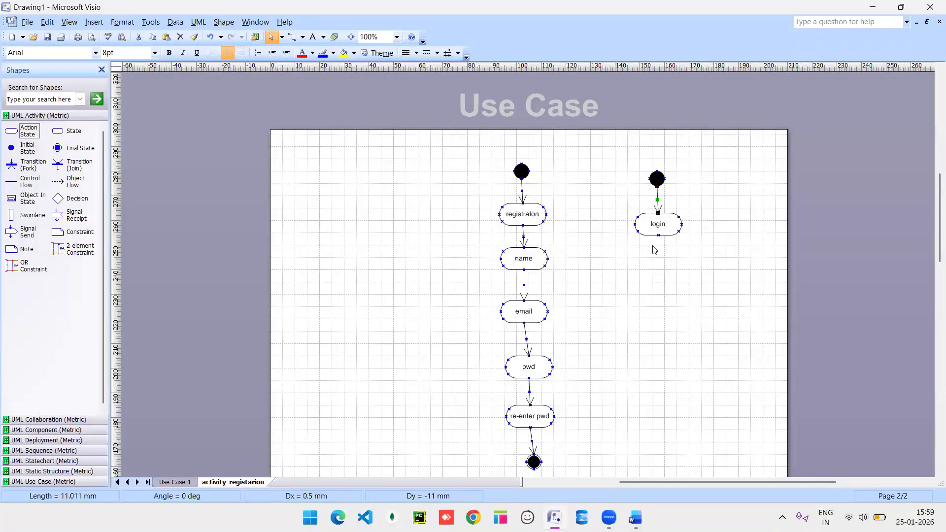
left_click_drag(14, 184, 659, 263)
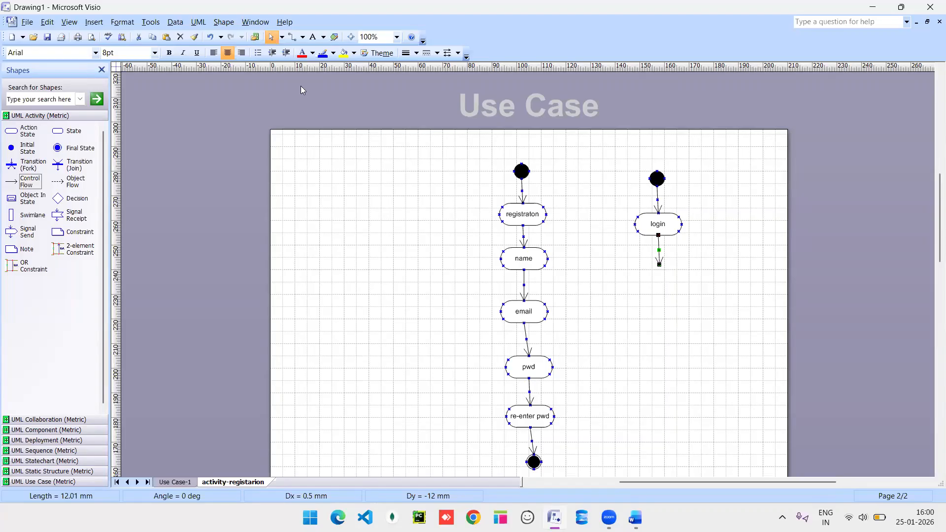
left_click_drag(57, 198, 660, 274)
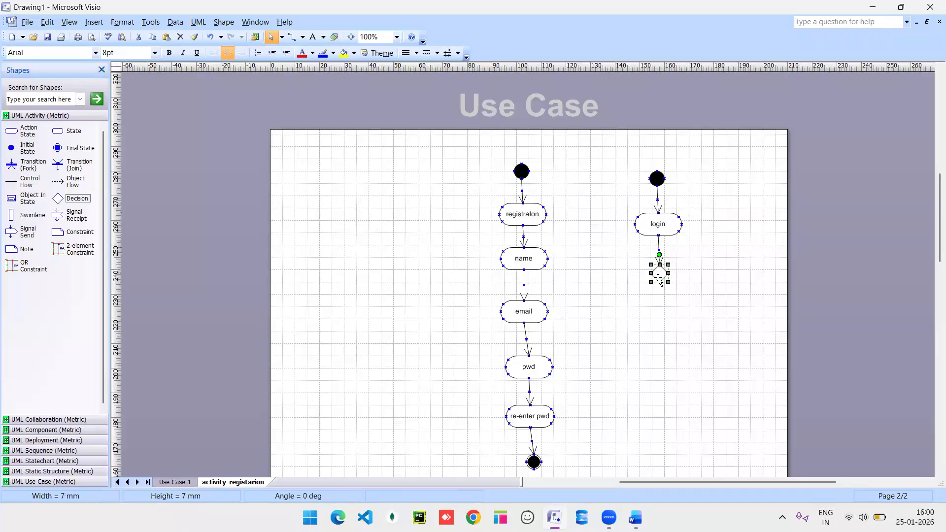
left_click_drag(650, 274, 658, 277)
left_click(23, 183)
left_click_drag(522, 241, 656, 282)
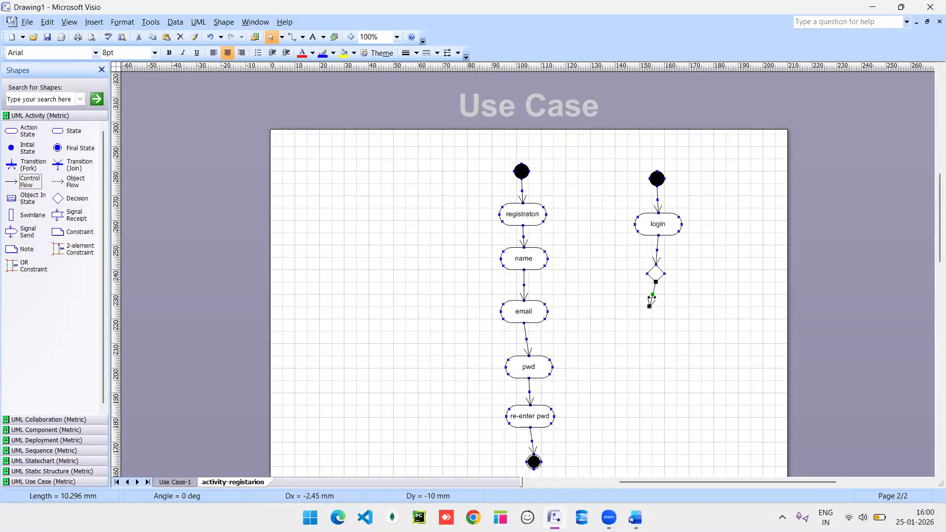
left_click(651, 299)
left_click(651, 297)
key("Delete")
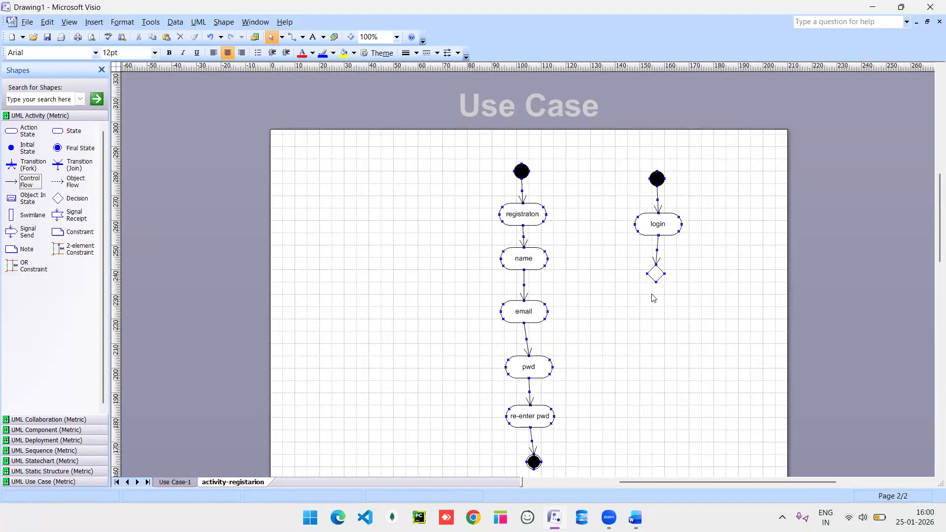
left_click(658, 261)
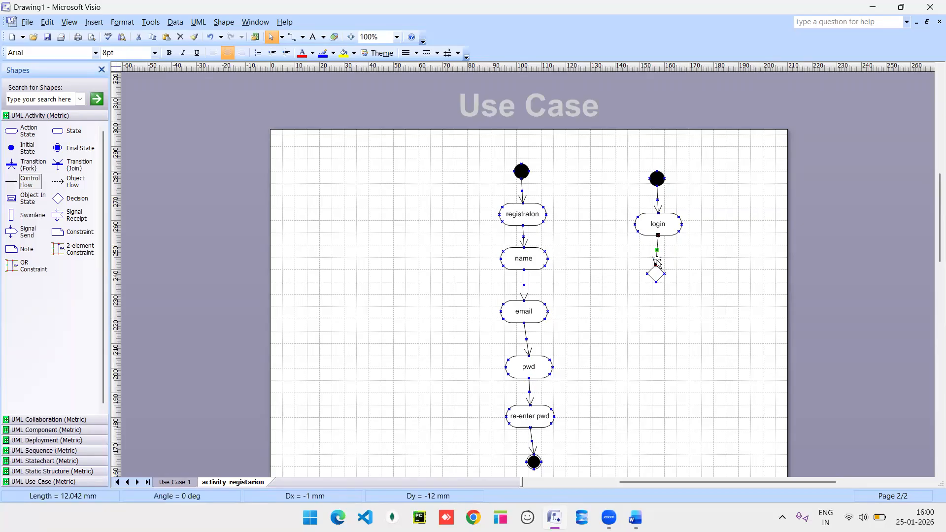
left_click(656, 274)
key("Delete")
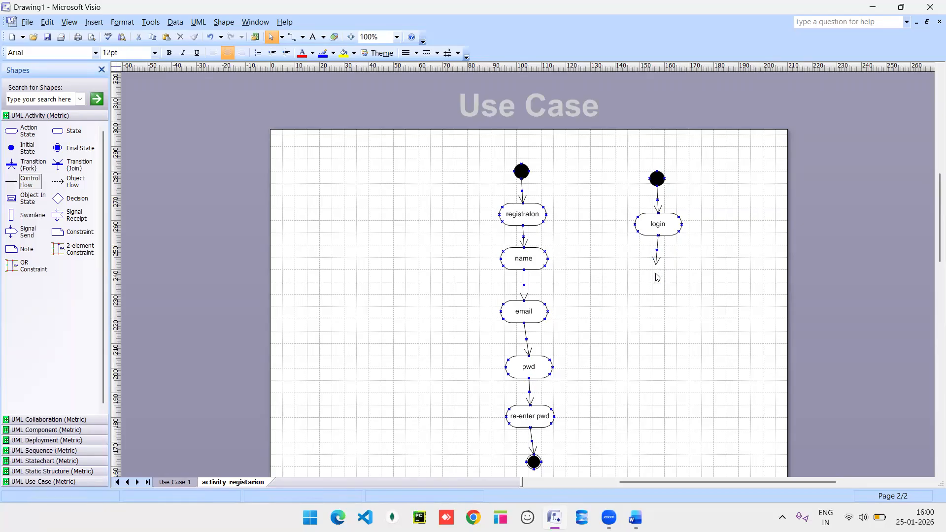
Add an action state under login named enter credential.
left_click_drag(11, 131, 659, 280)
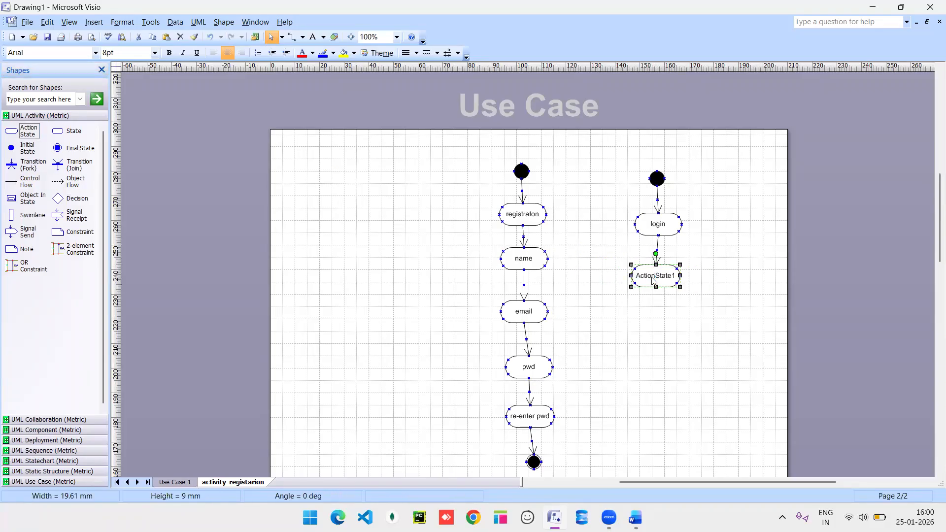
double_click(659, 280)
type("3")
type("en")
type("ter credential")
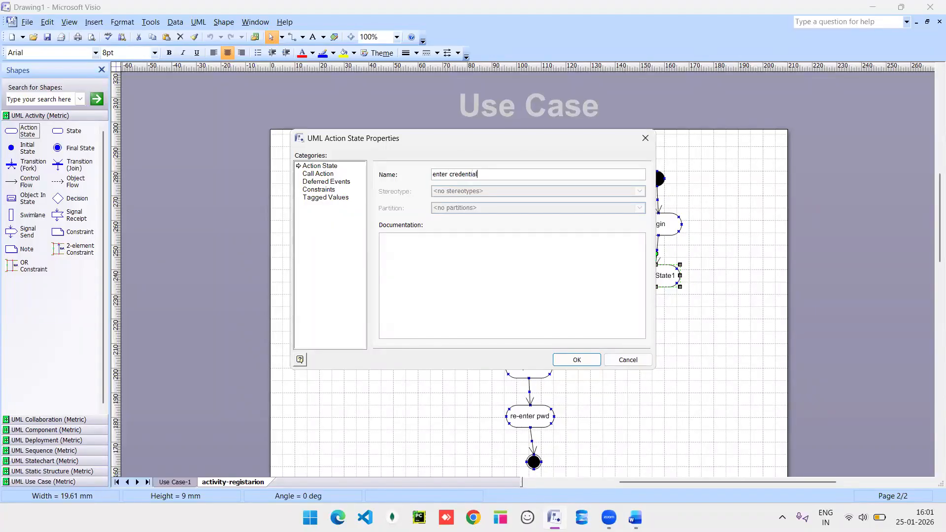
key("Return")
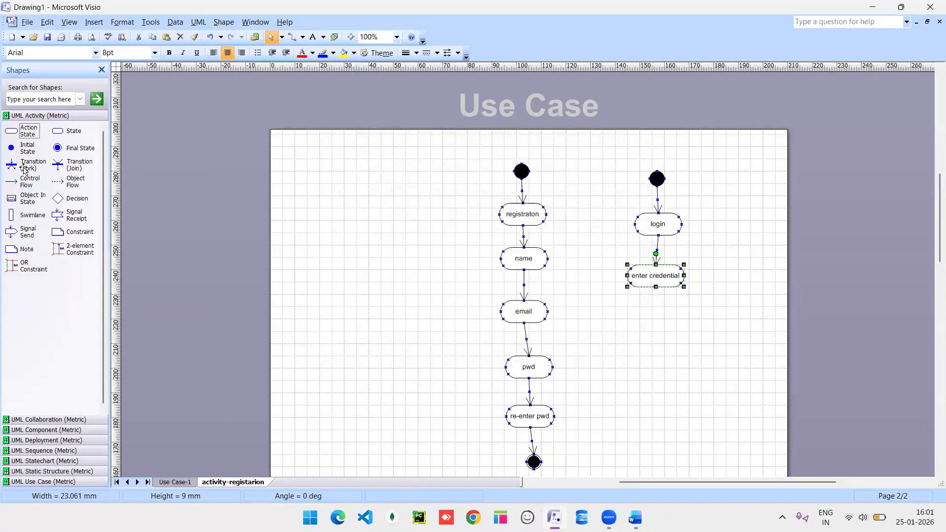
Connect a new email/pwd action below enter credential and start a flow beneath it.
left_click_drag(11, 182, 657, 321)
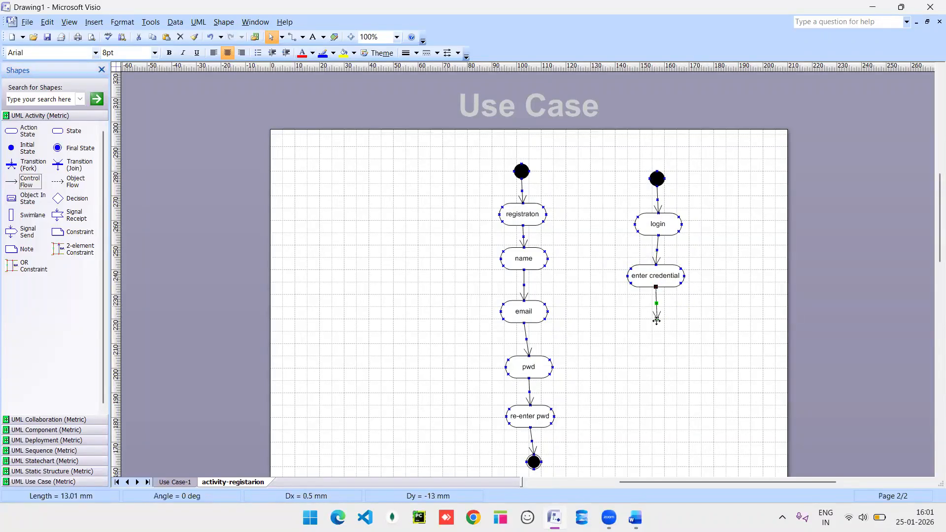
left_click_drag(11, 132, 656, 335)
double_click(655, 335)
type("email/")
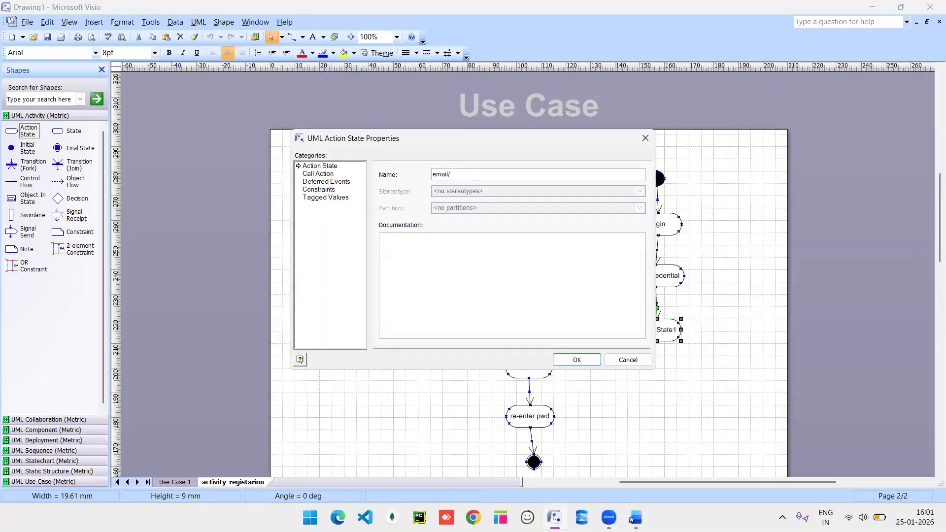
type("d")
key("Return")
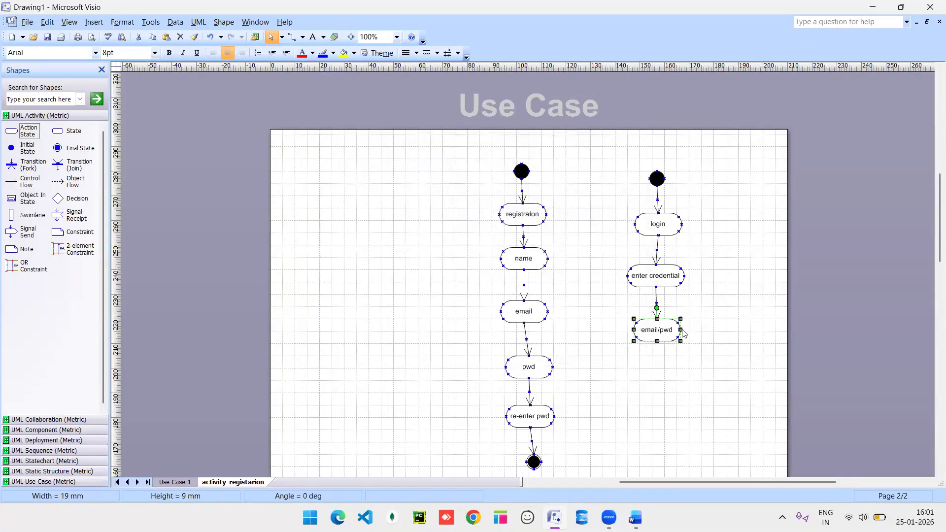
scroll(649, 320, "down", 6)
scroll(649, 321, "up", 3)
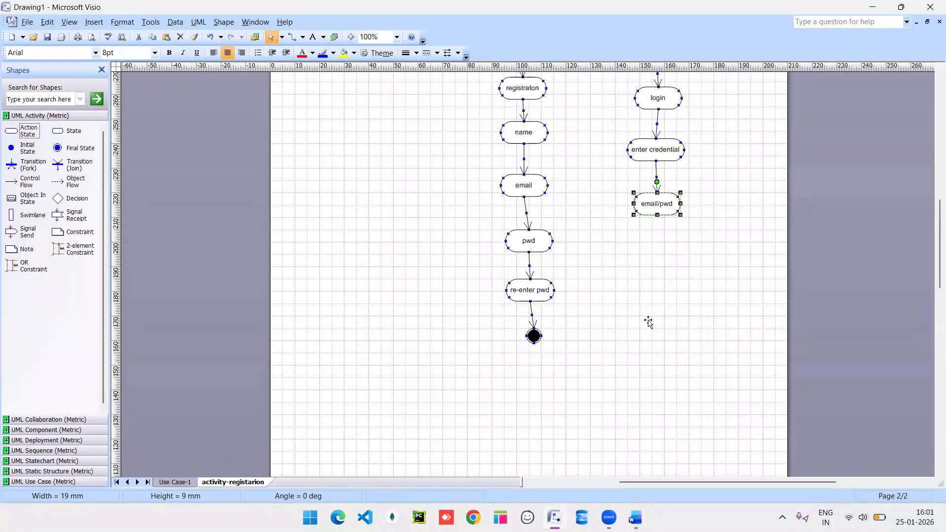
mouse_move(19, 182)
left_mouse_down()
mouse_move(148, 174)
mouse_move(688, 244)
mouse_move(681, 215)
mouse_move(660, 249)
left_mouse_up()
Drop a decision diamond under email/pwd with control flows leaving to the right and downward.
left_click_drag(57, 198, 658, 262)
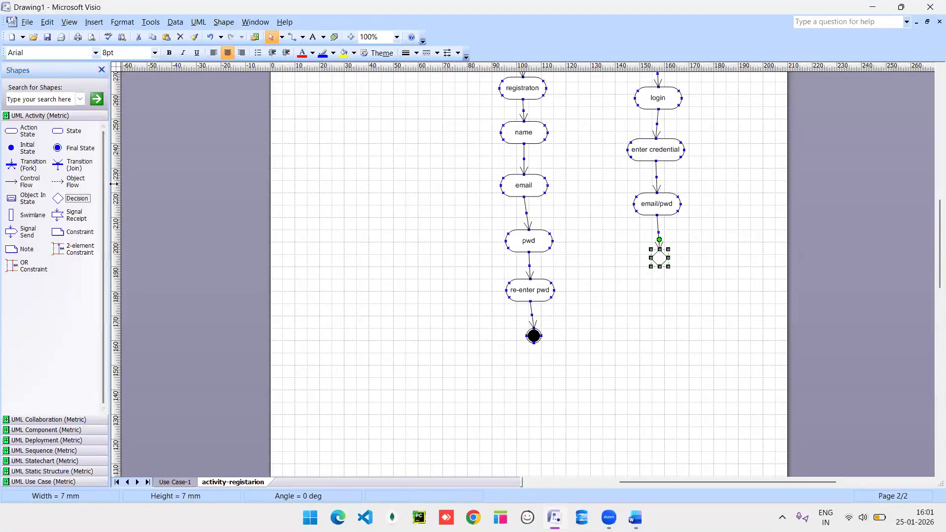
left_click_drag(18, 181, 682, 269)
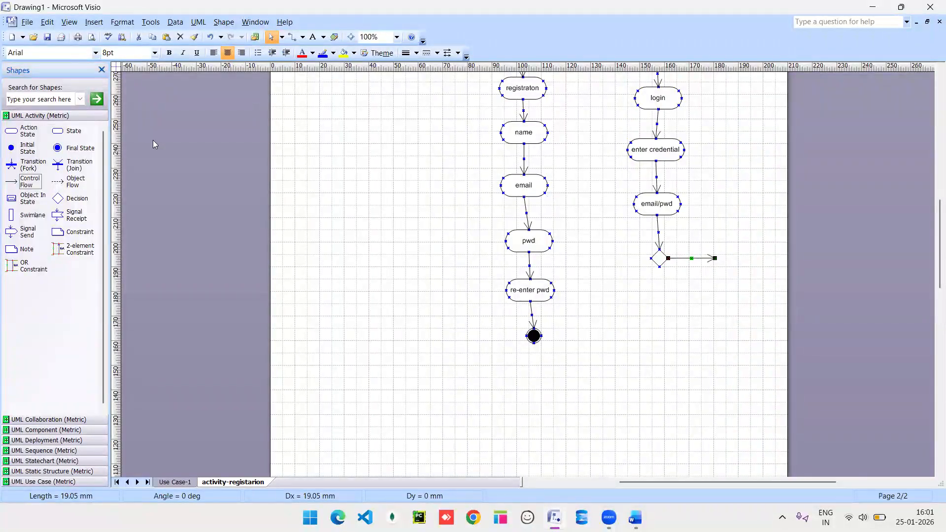
left_click_drag(27, 181, 662, 303)
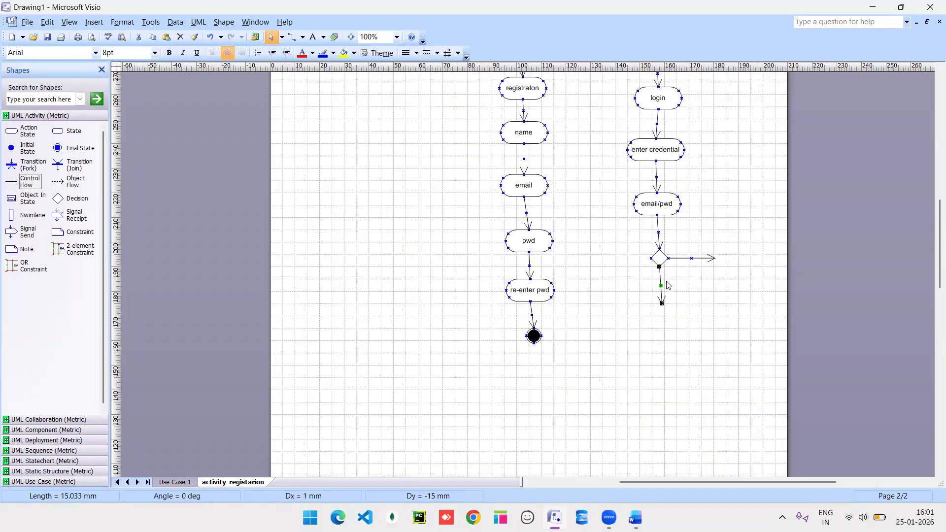
Give the decision's downward flow the guard [valid] and its rightward flow the guard [Invalid].
double_click(660, 282)
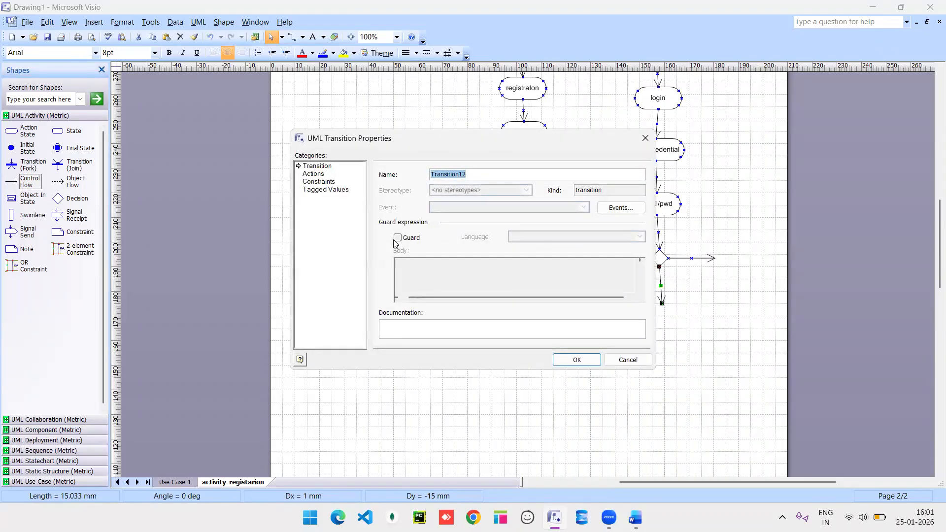
left_click(397, 238)
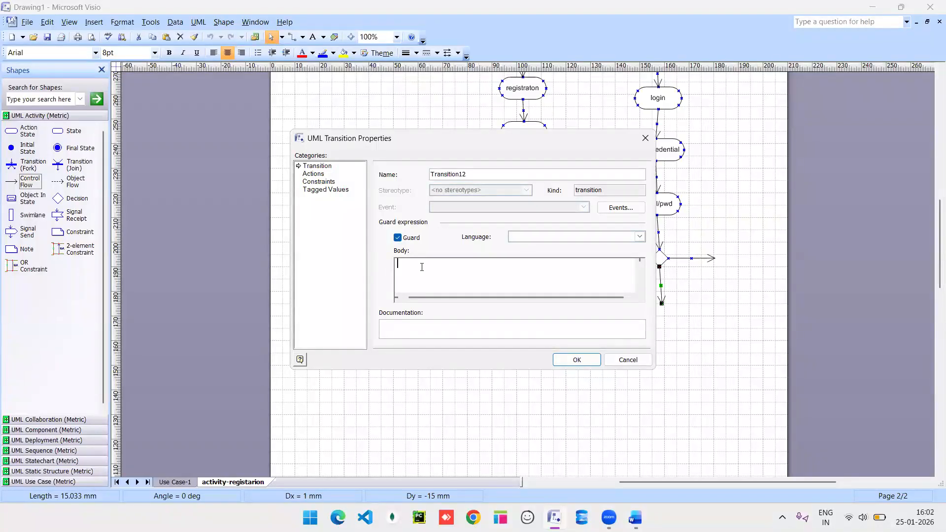
type("Valid")
left_click(574, 361)
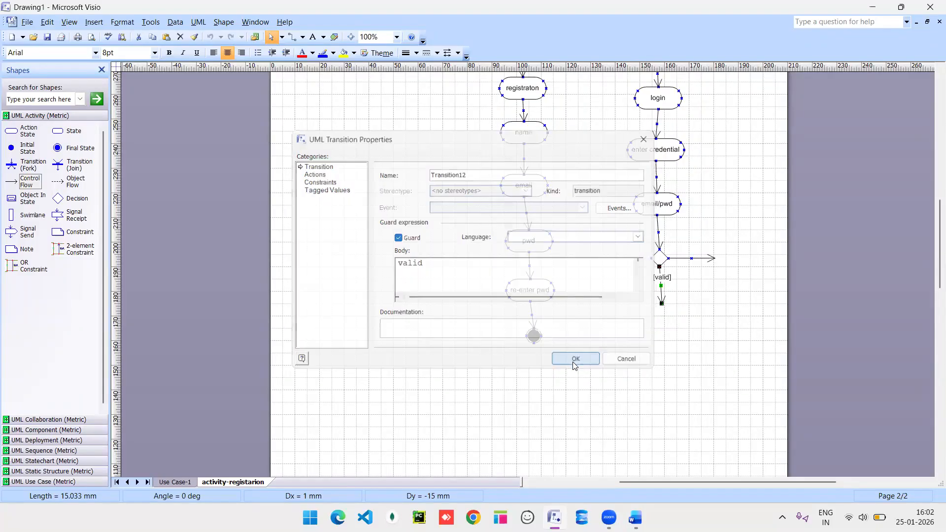
double_click(685, 259)
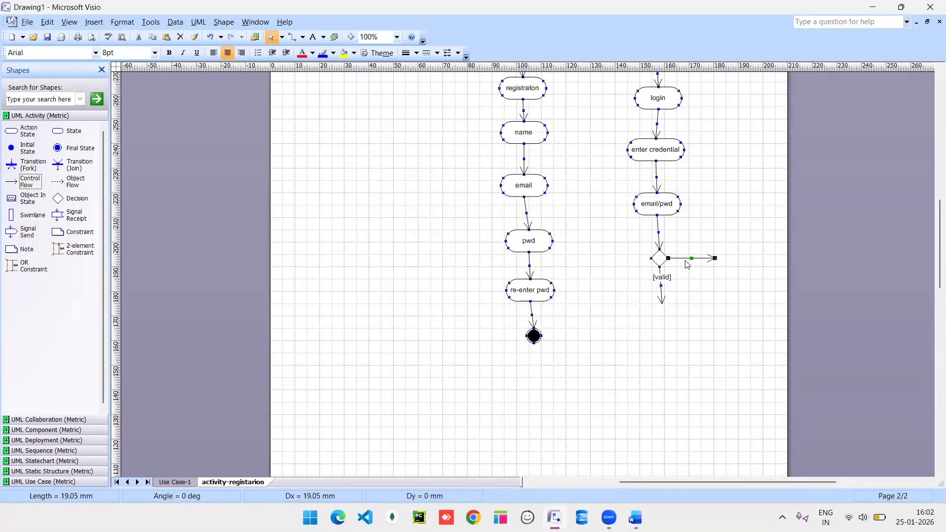
left_click(397, 238)
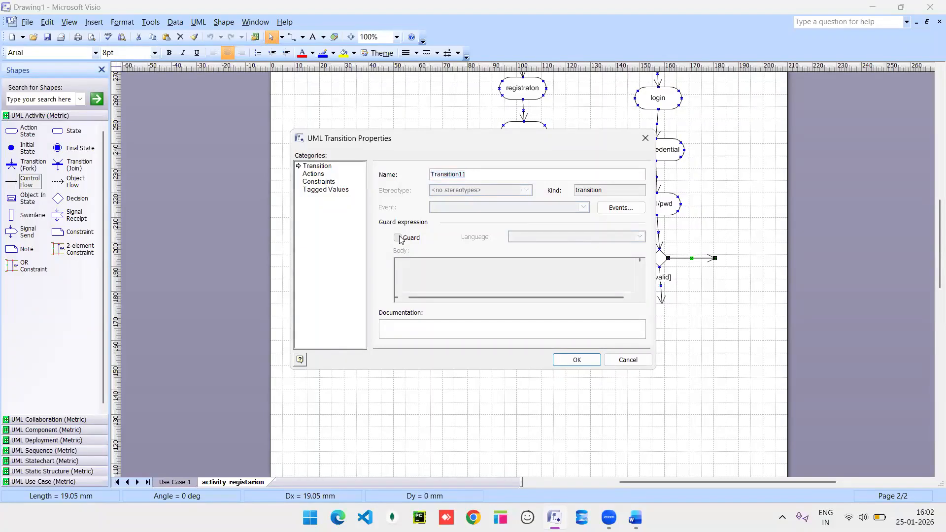
type("Invali")
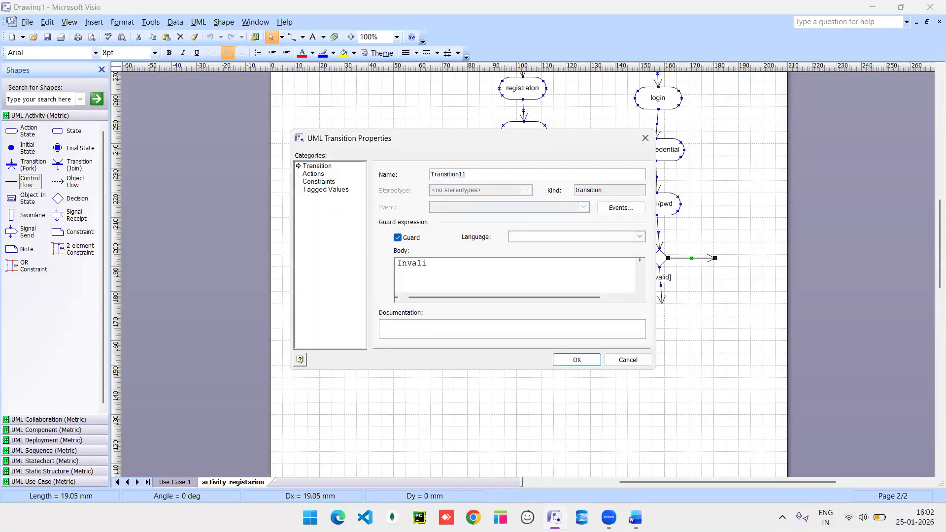
type("d")
left_click(575, 360)
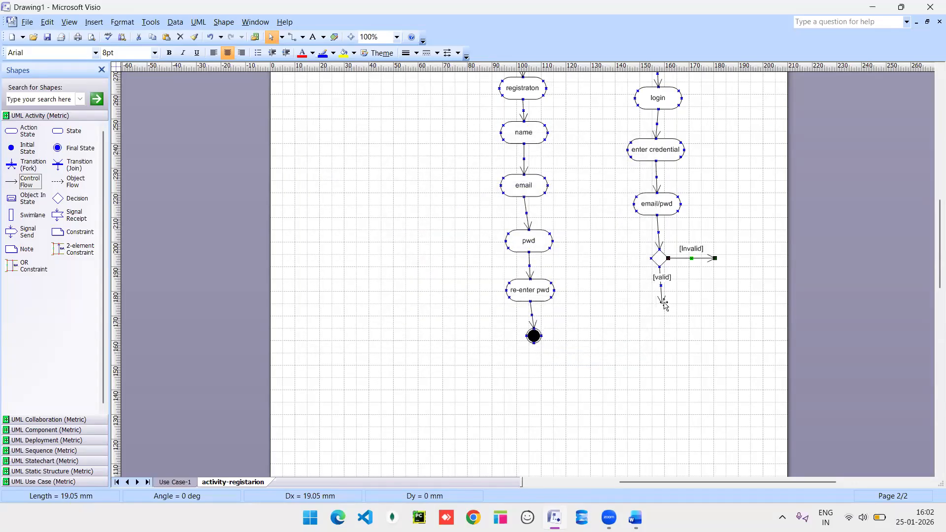
Add an action step below [valid] and name it 'logged in'.
left_click_drag(11, 131, 665, 319)
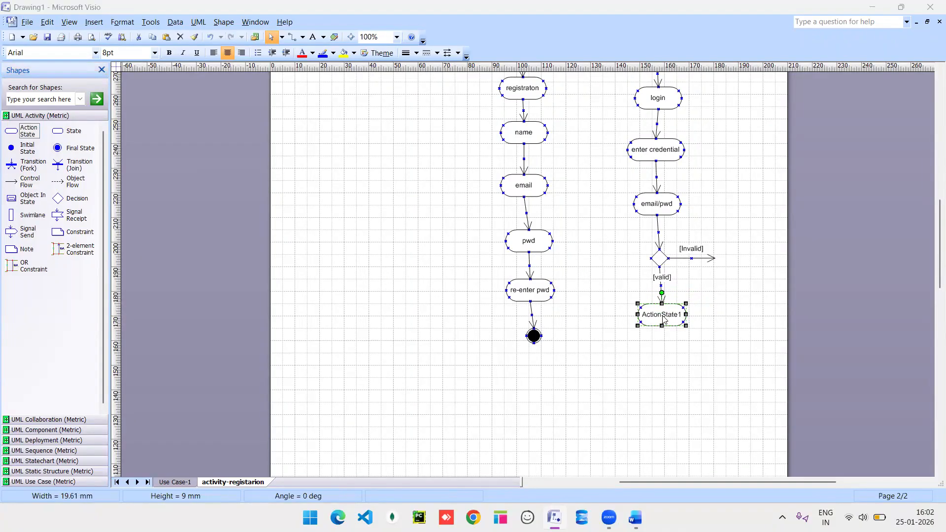
double_click(665, 319)
key("BackSpace")
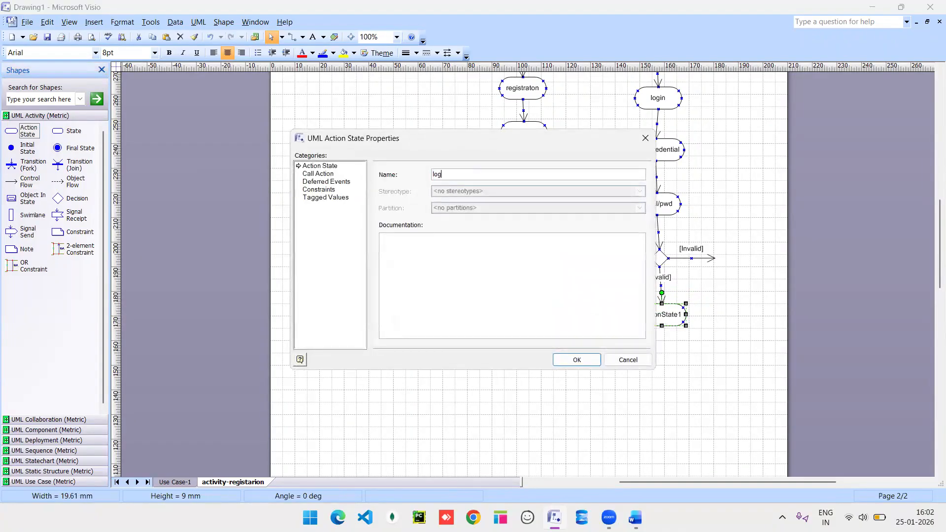
type("logged in")
left_click(578, 361)
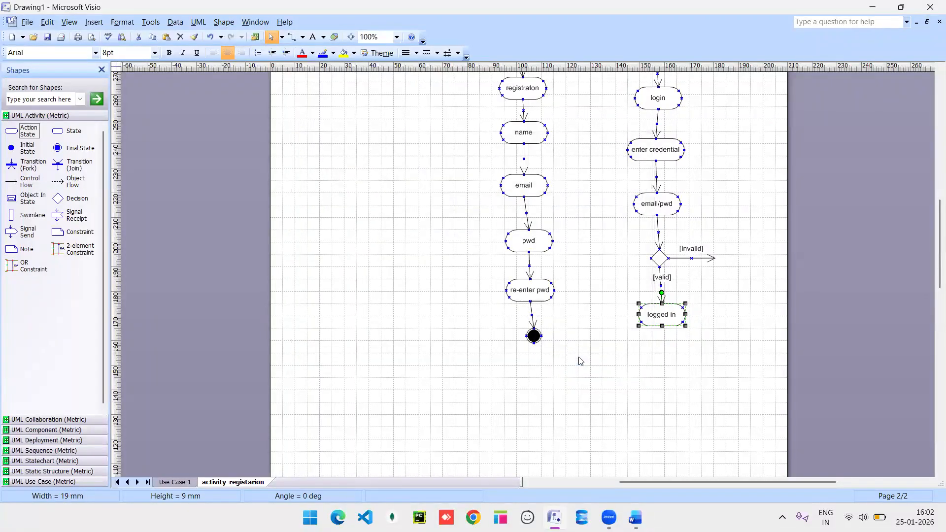
Rename the new action to 'login Done', fixing the typos.
double_click(667, 315)
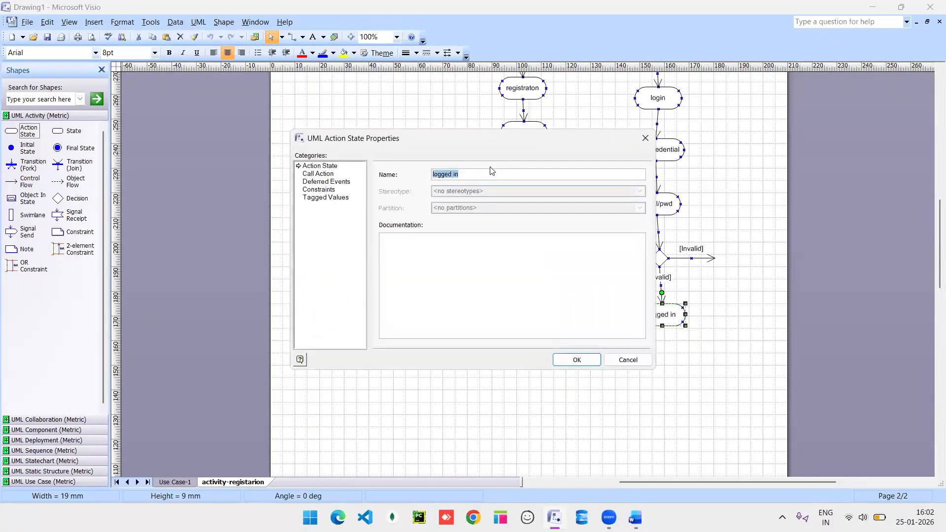
left_click(472, 176)
type("co")
key("BackSpace")
key("BackSpace")
key("BackSpace")
type("Done")
key("Return")
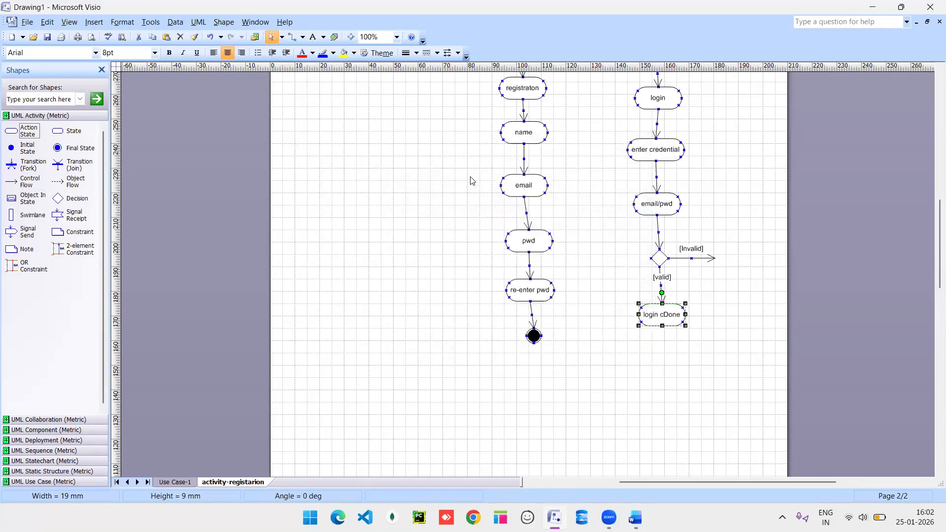
double_click(664, 320)
left_click(453, 176)
key("BackSpace")
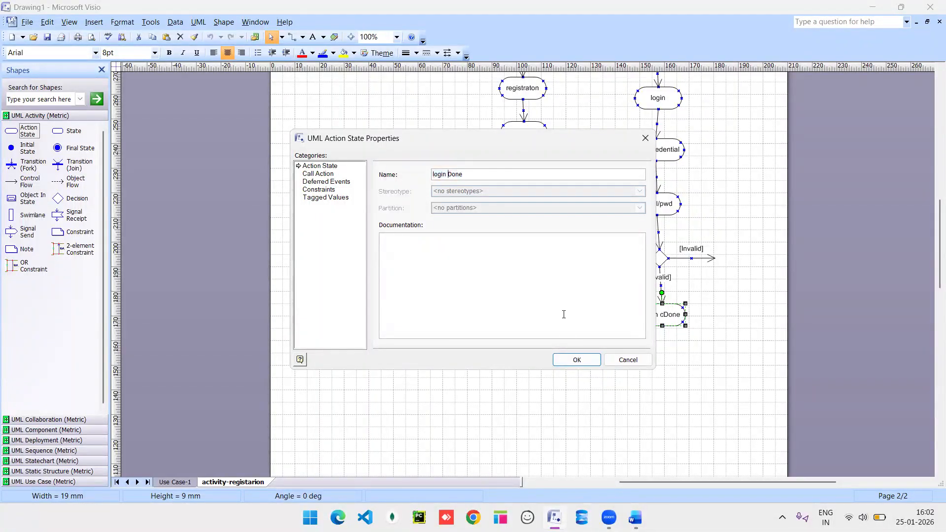
left_click(581, 362)
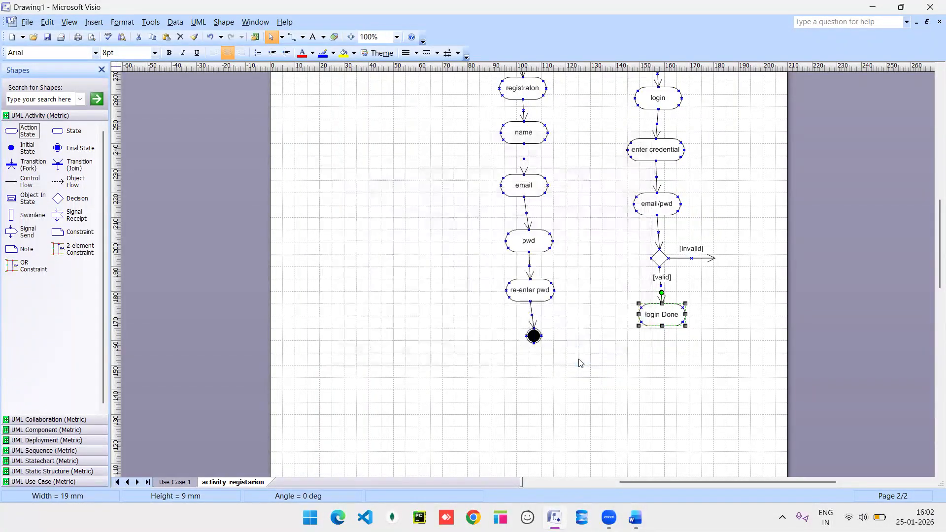
left_click(715, 259)
Reconnect the [Invalid] arrow to enter credential as a right-angle connector.
left_click_drag(714, 259, 686, 151)
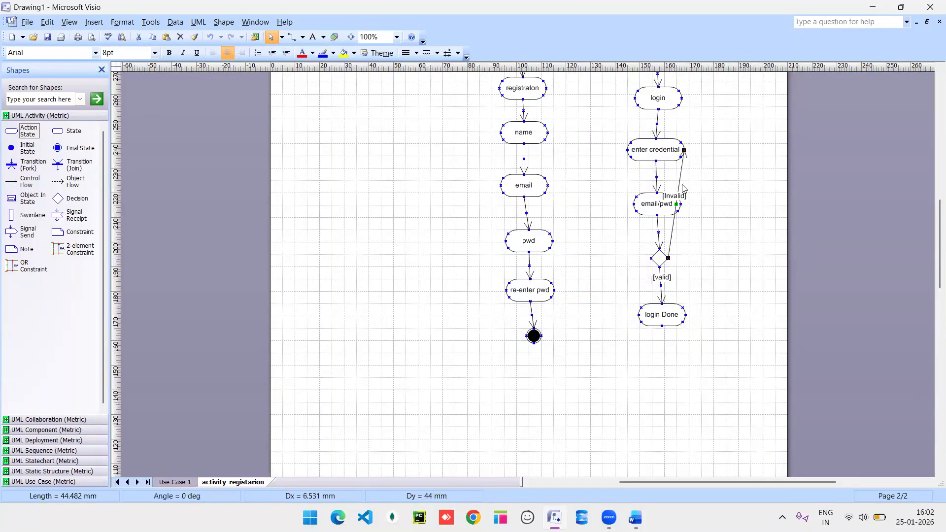
right_click(680, 184)
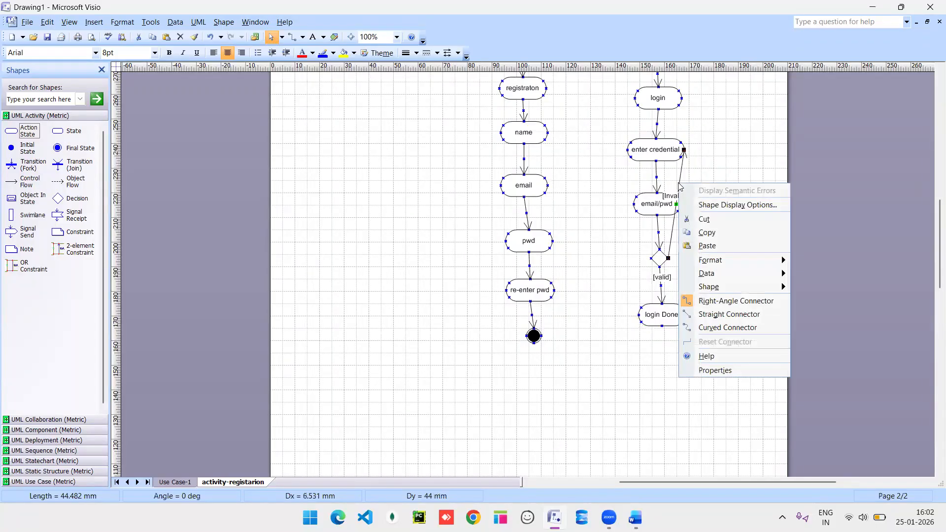
left_click(728, 301)
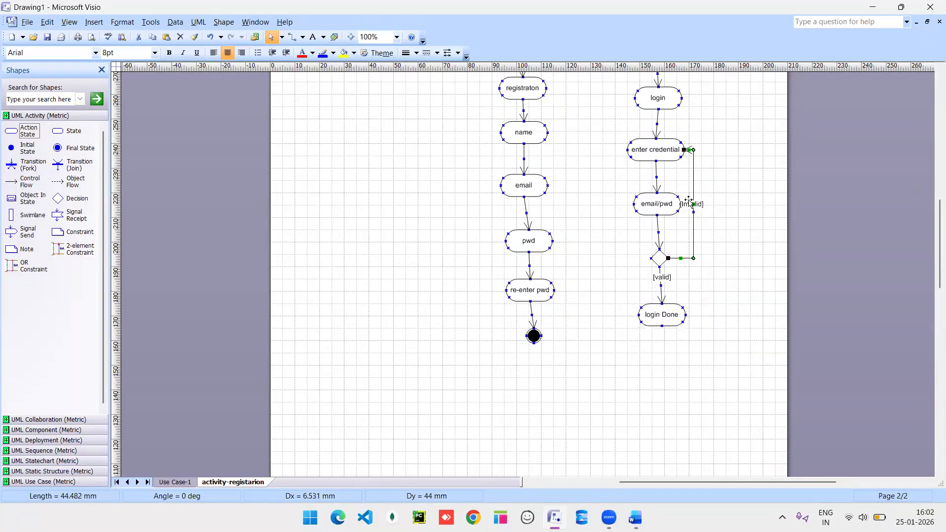
Shift the [Invalid] loop to the right, beside email/pwd.
left_click_drag(694, 213, 715, 215)
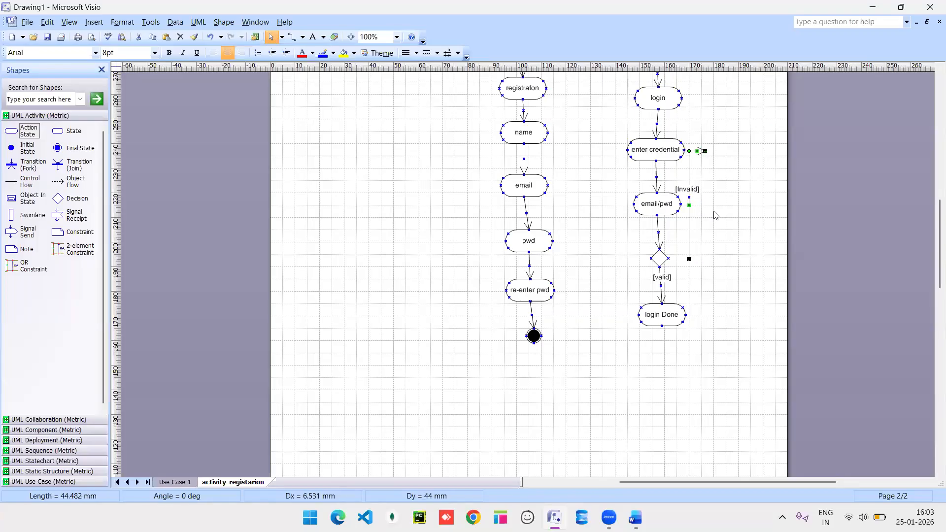
key("ctrl+z")
left_click(692, 189)
left_click(693, 212)
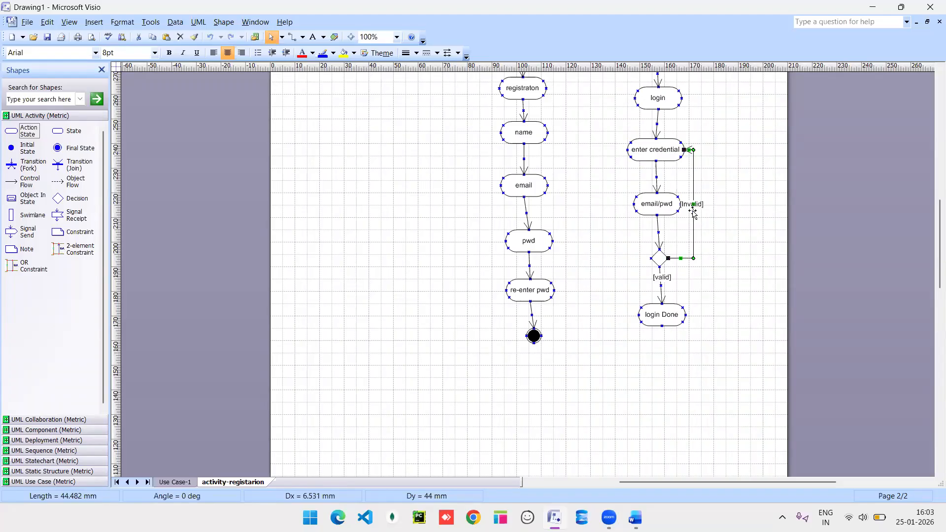
left_click_drag(693, 212, 710, 213)
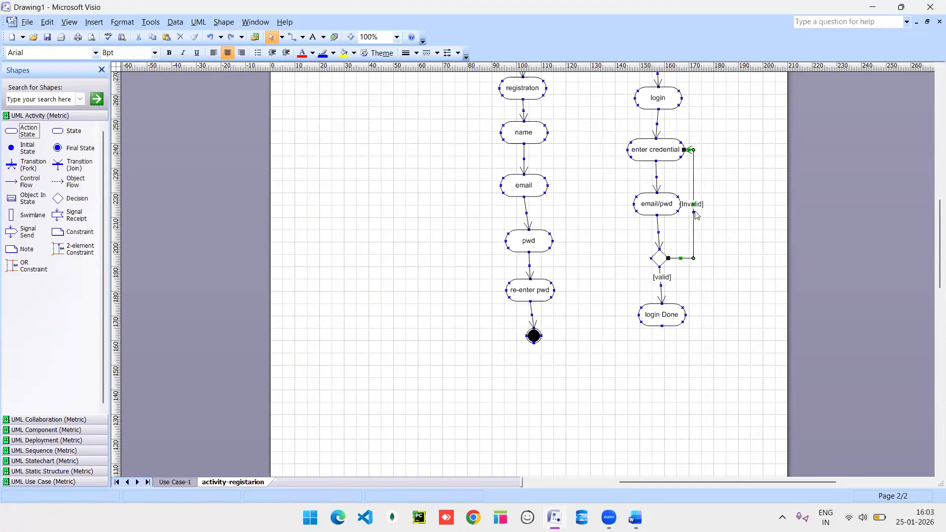
double_click(695, 212)
left_click(646, 138)
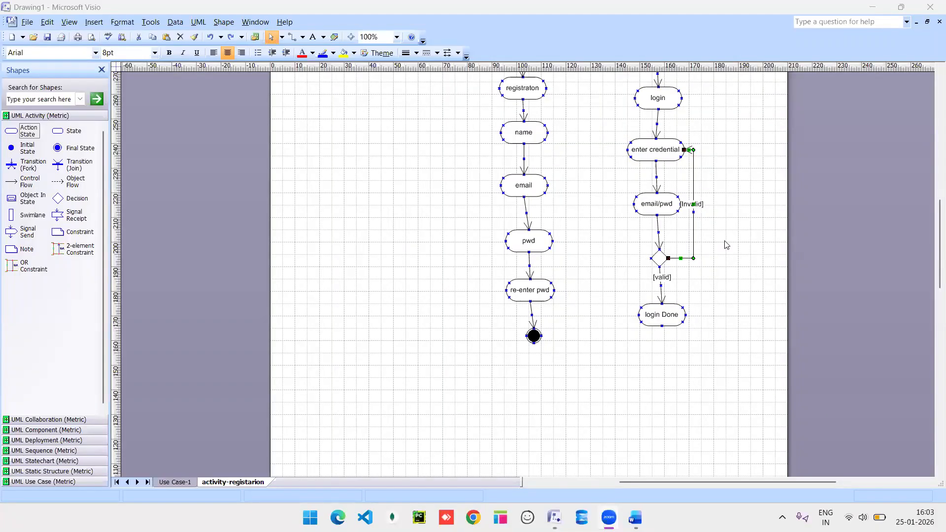
left_click(661, 283)
right_click(661, 283)
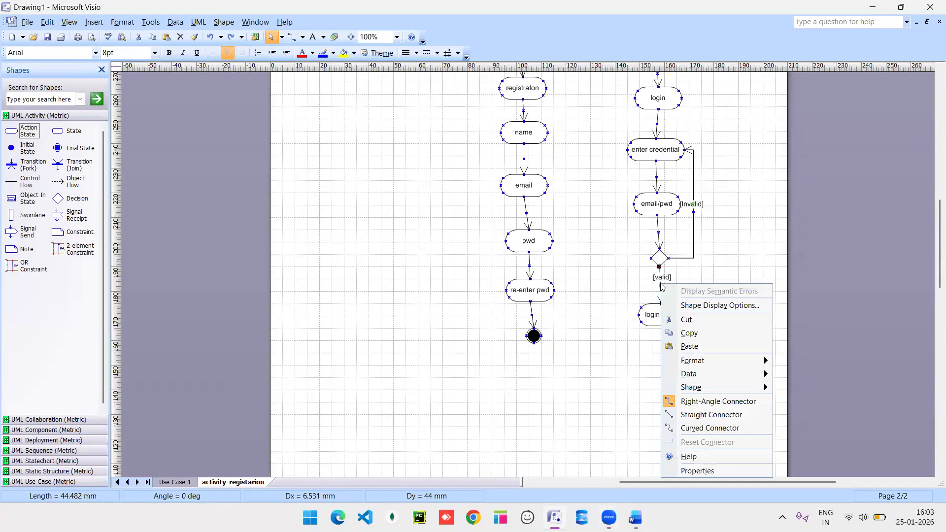
left_click(660, 283)
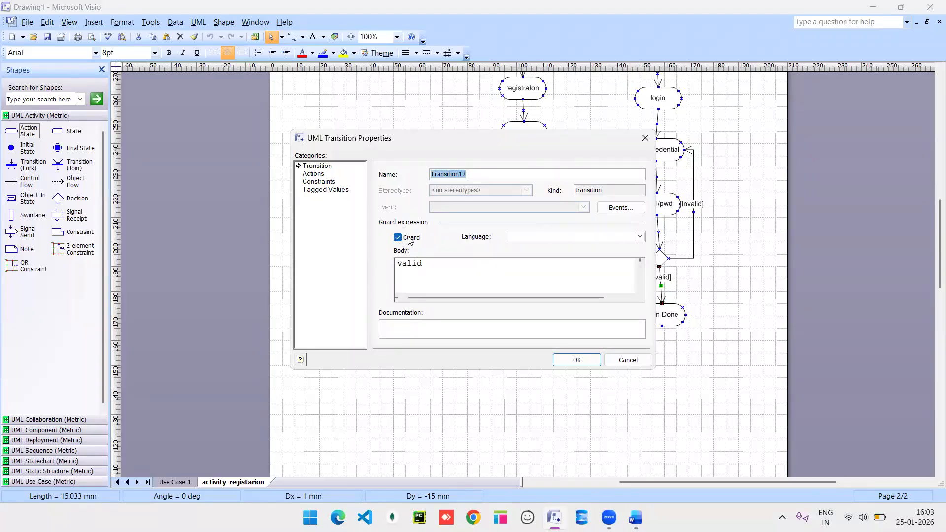
left_click(428, 276)
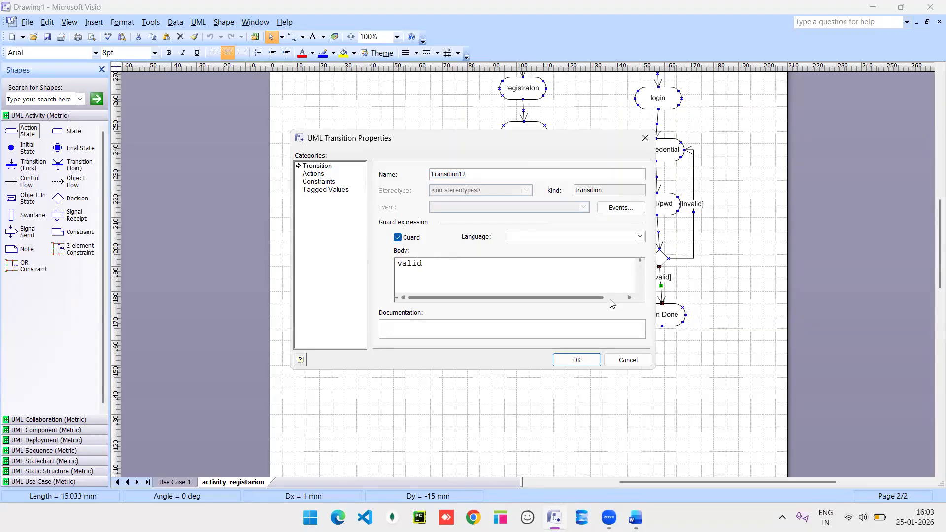
left_click(578, 361)
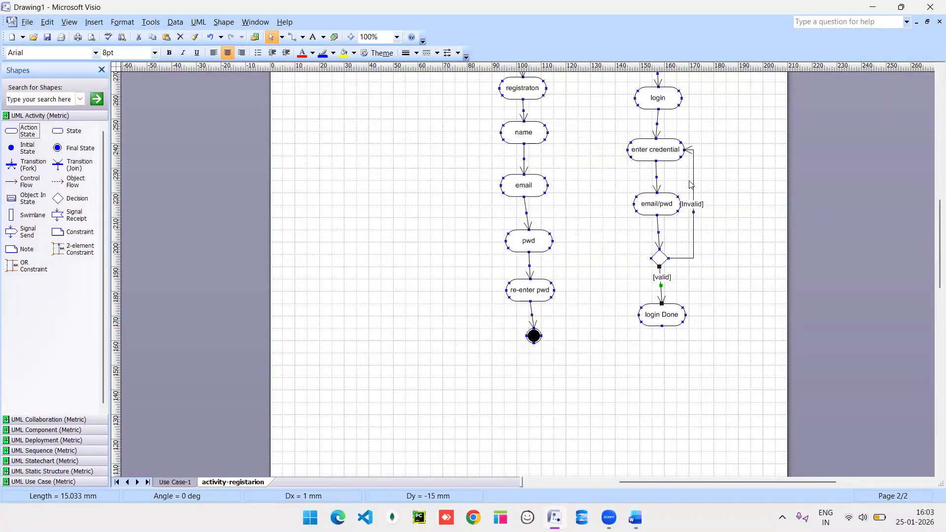
Add a control flow and a final state below login Done, then switch to Word.
left_click_drag(29, 181, 664, 358)
left_click_drag(57, 148, 664, 364)
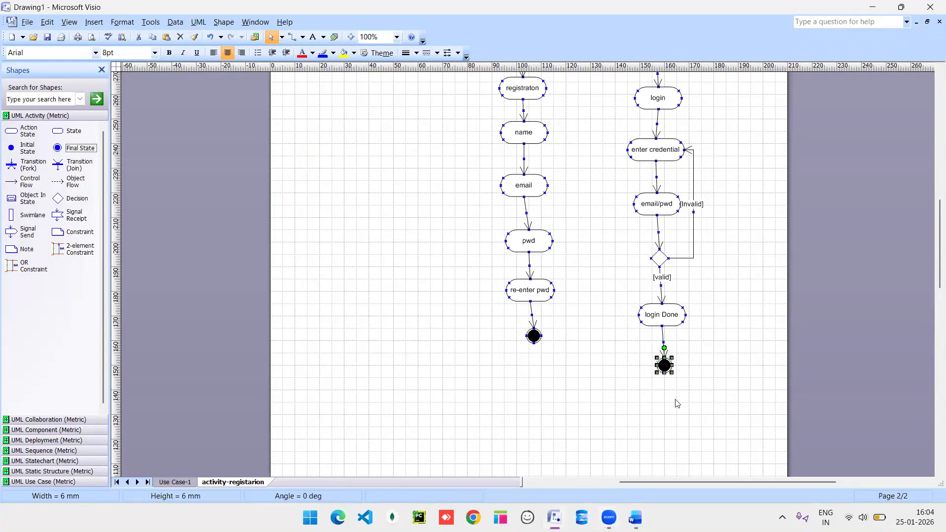
key("alt+Tab")
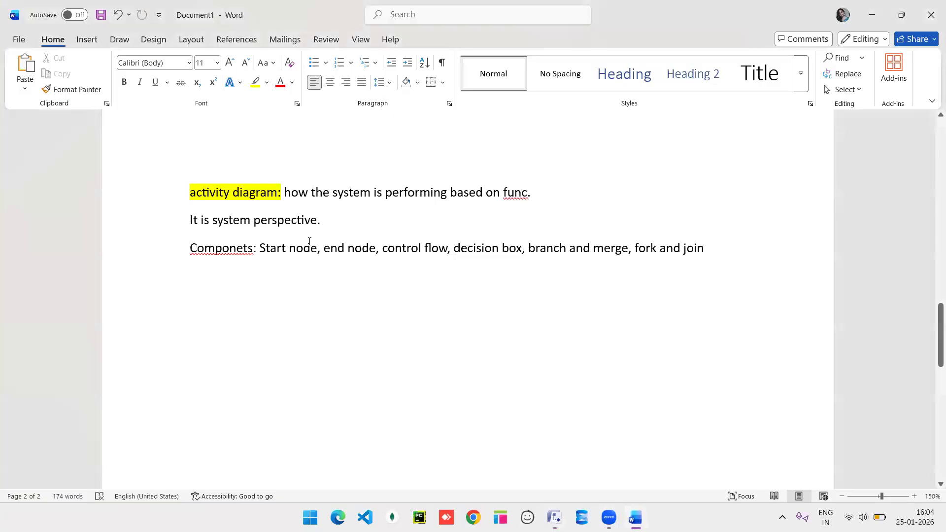
Point out Start node, end node, control flow and decision box in the components list.
left_click(318, 253)
left_click(377, 250)
left_click(439, 250)
left_click(509, 249)
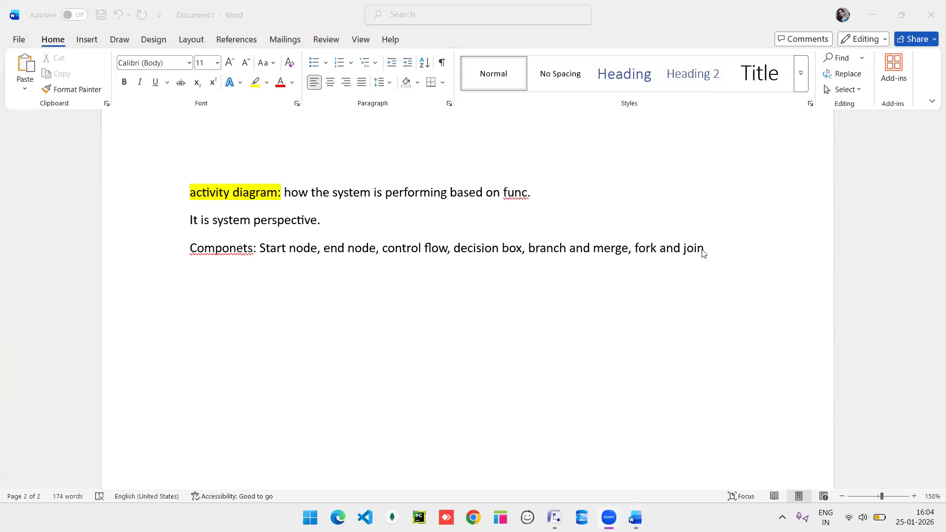
Put 'branch and merge:' and 'fork and join:' on their own lines, then return to Visio.
left_click(715, 251)
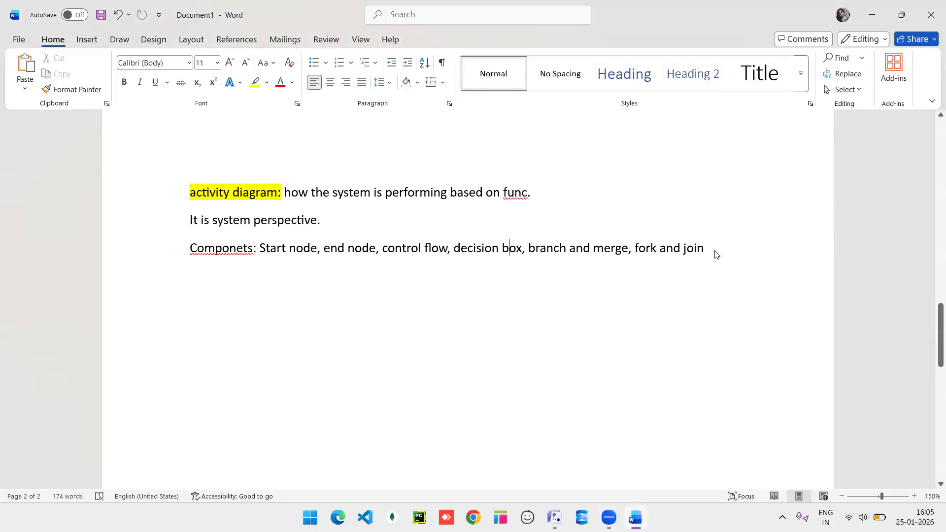
left_click(717, 254)
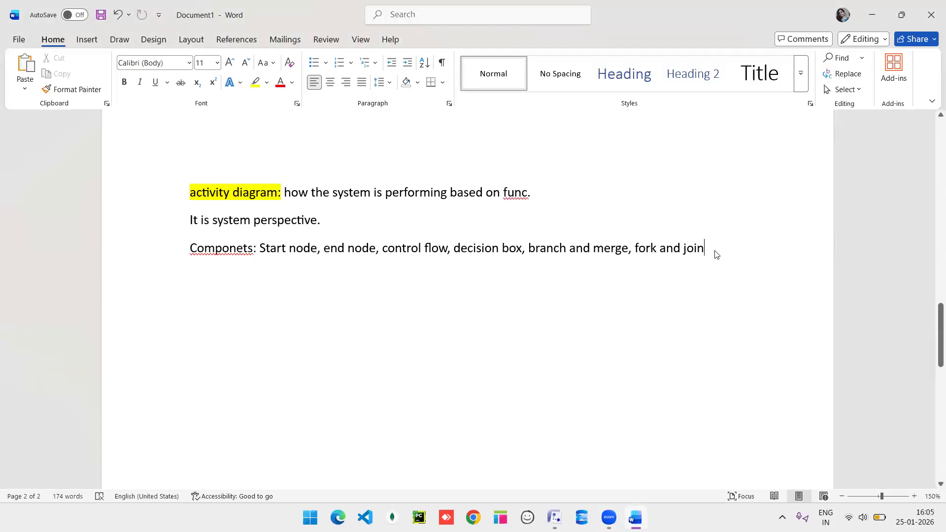
left_click(530, 249)
key("Return")
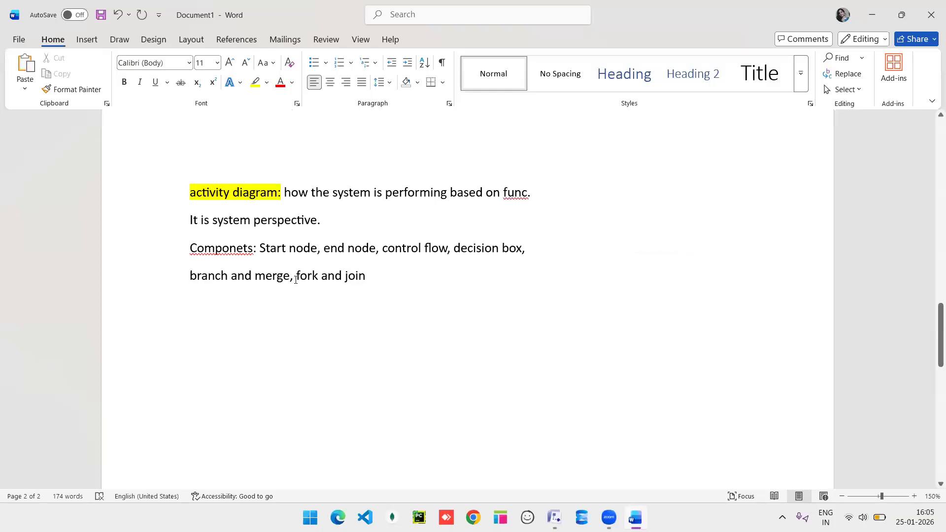
key("BackSpace")
key("BackSpace")
type(":")
key("Return")
left_click(294, 311)
type(":")
left_click(294, 277)
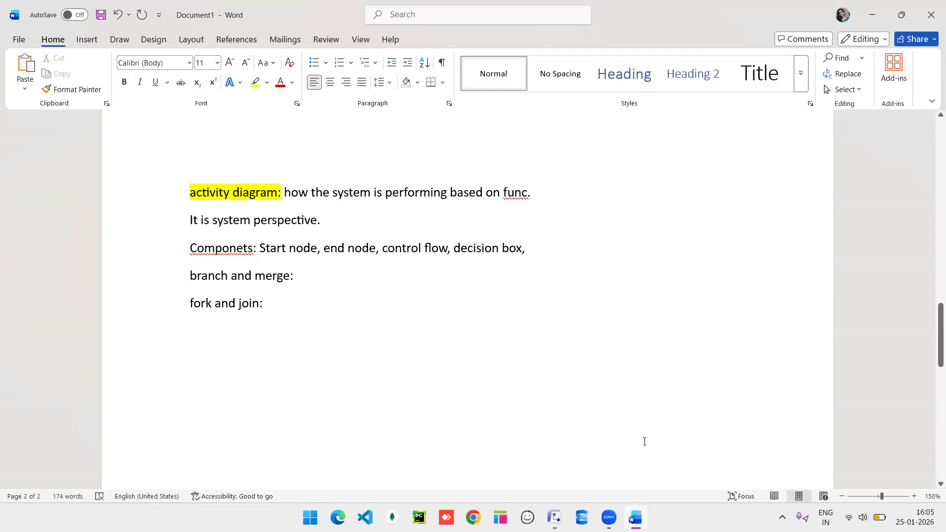
mouse_move(555, 518)
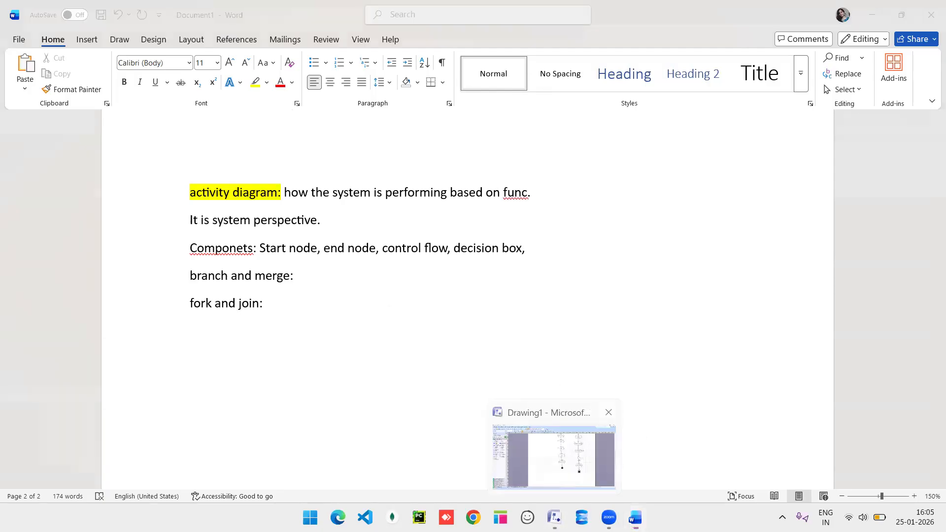
left_click(555, 518)
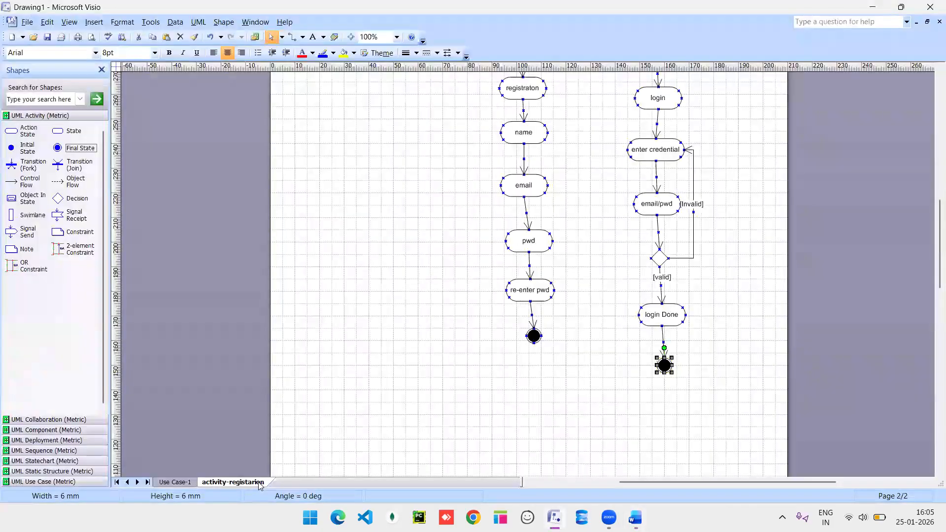
Insert a page named 'search product' and view it at 100% zoom.
right_click(260, 482)
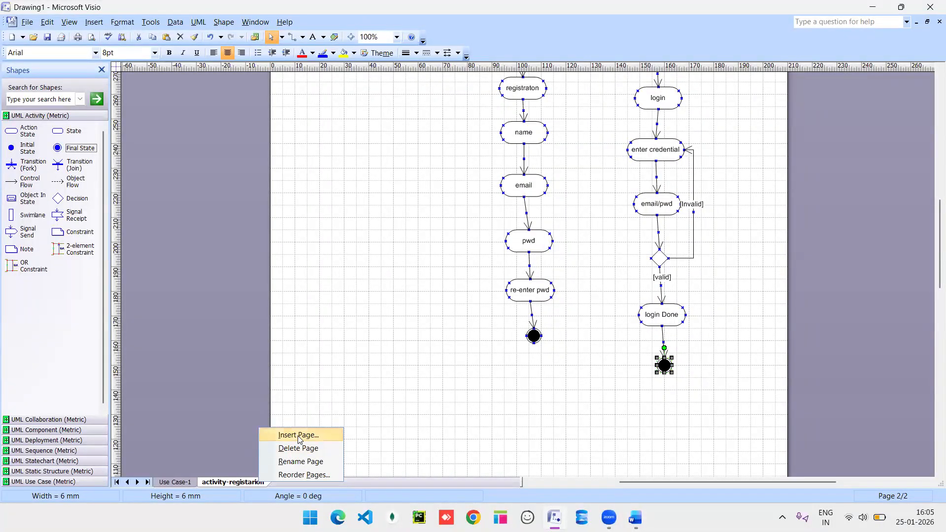
left_click(299, 435)
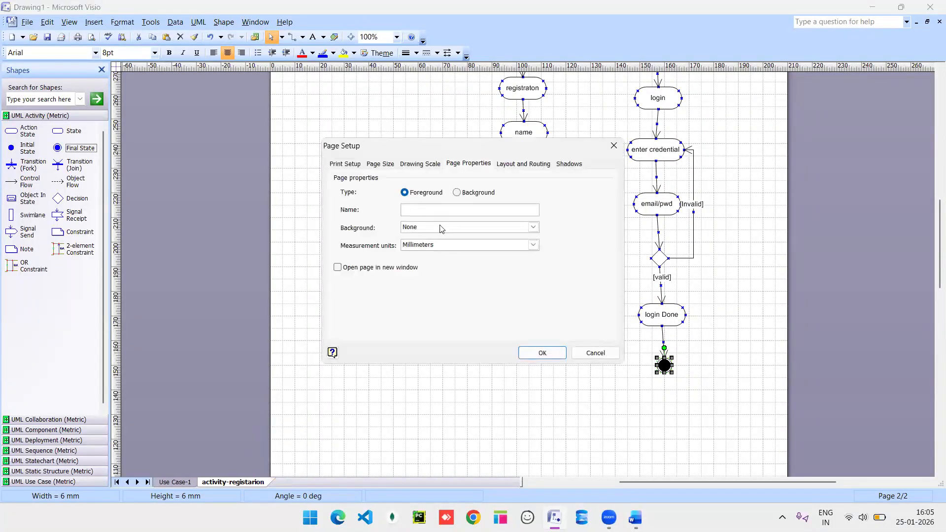
type("search produ")
key("BackSpace")
type("uct")
key("Return")
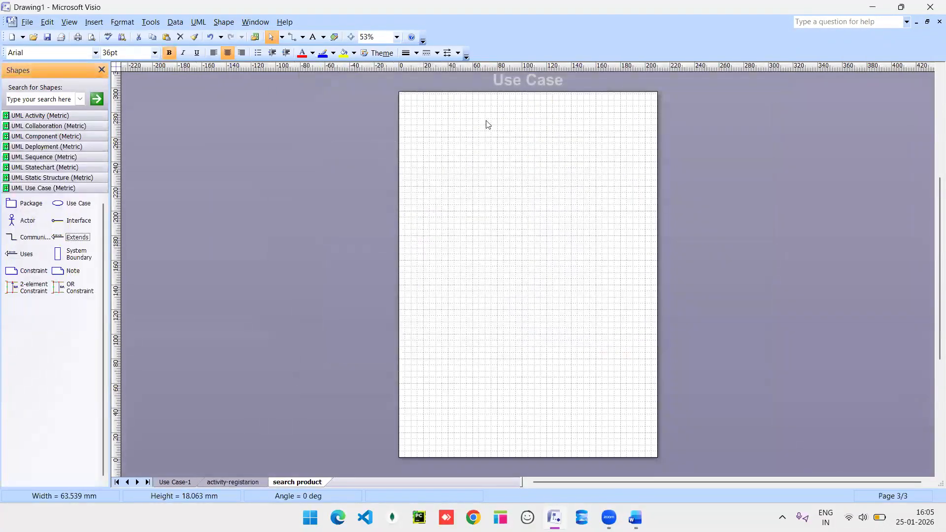
left_click(396, 37)
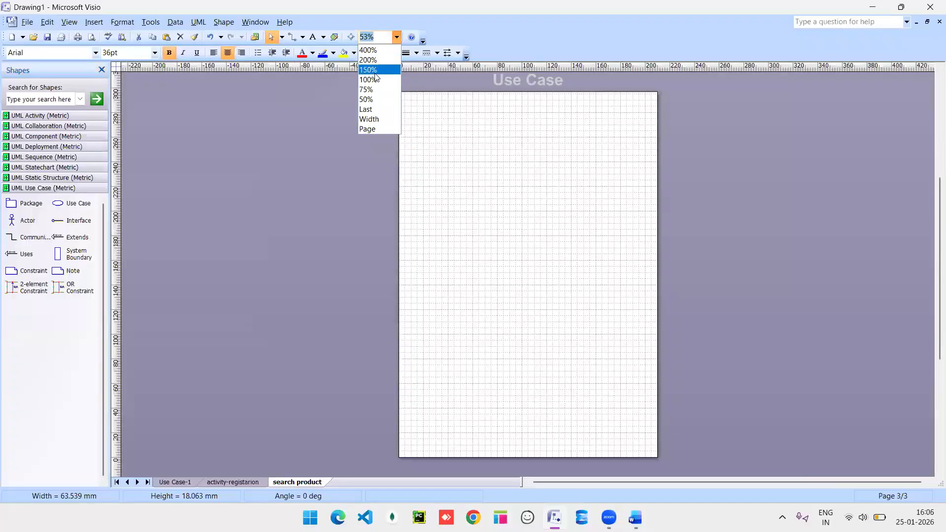
left_click(376, 80)
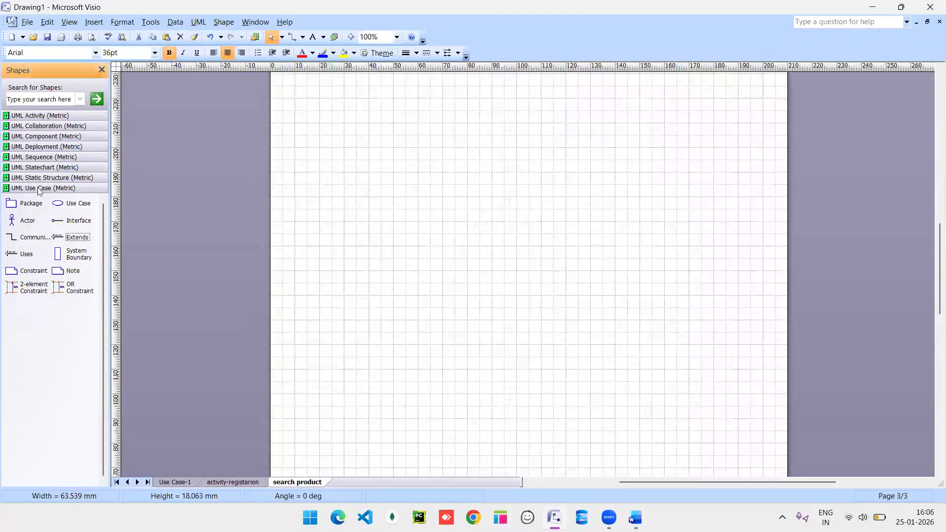
Place an initial state with an action named 'search product' below it.
left_click(44, 115)
left_click_drag(10, 148, 472, 103)
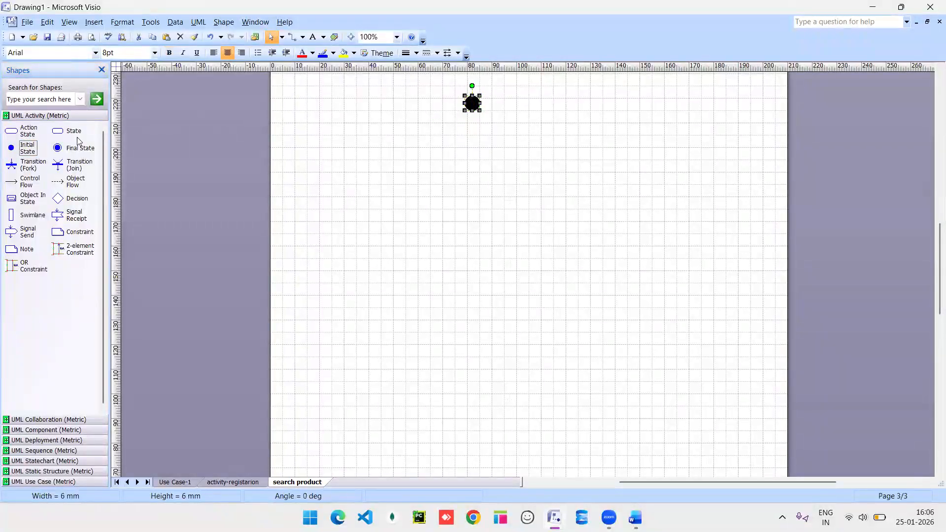
left_click_drag(12, 130, 472, 154)
double_click(472, 153)
type("sea")
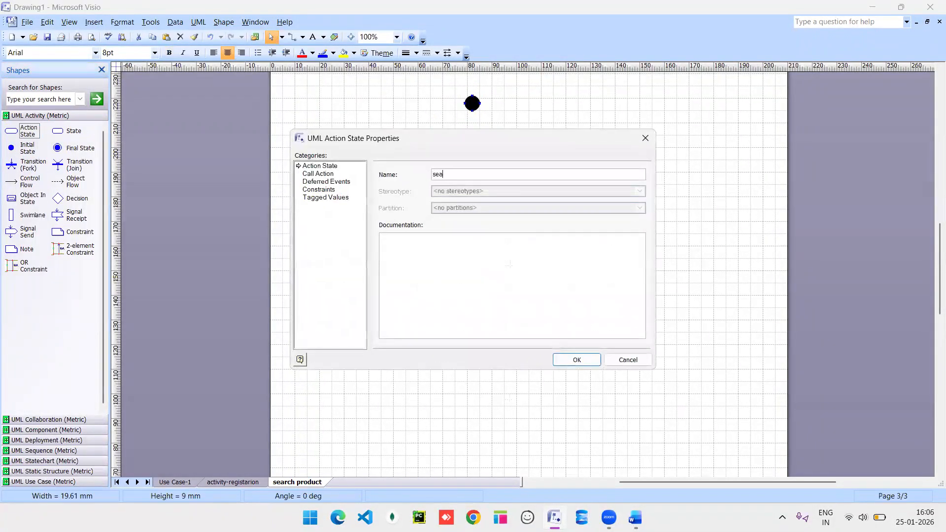
type("rch product")
key("Return")
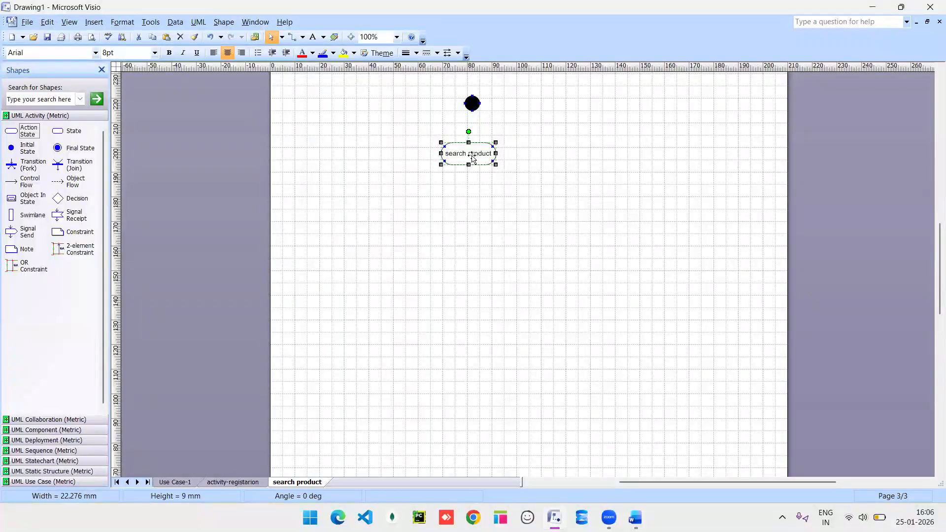
Add actions 'product option' and 'enter keywords/filter' below search product.
left_click_drag(20, 130, 469, 205)
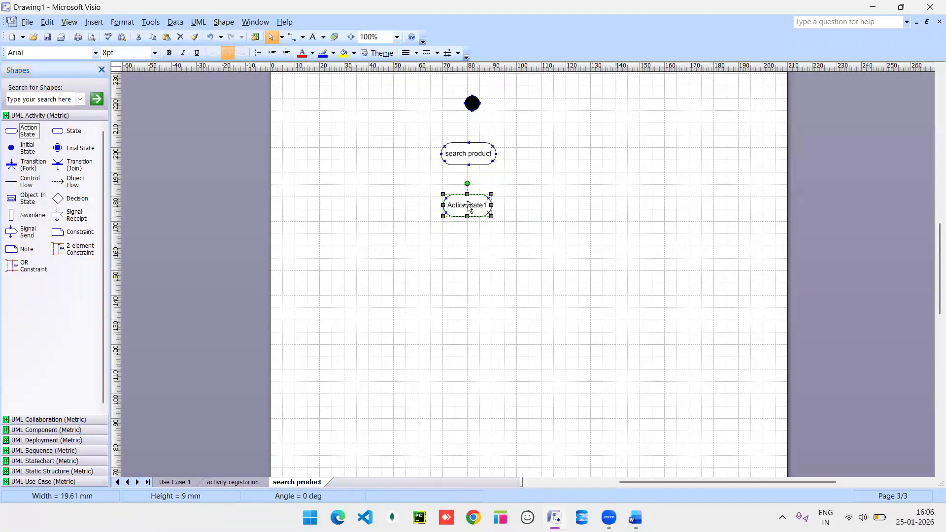
double_click(472, 209)
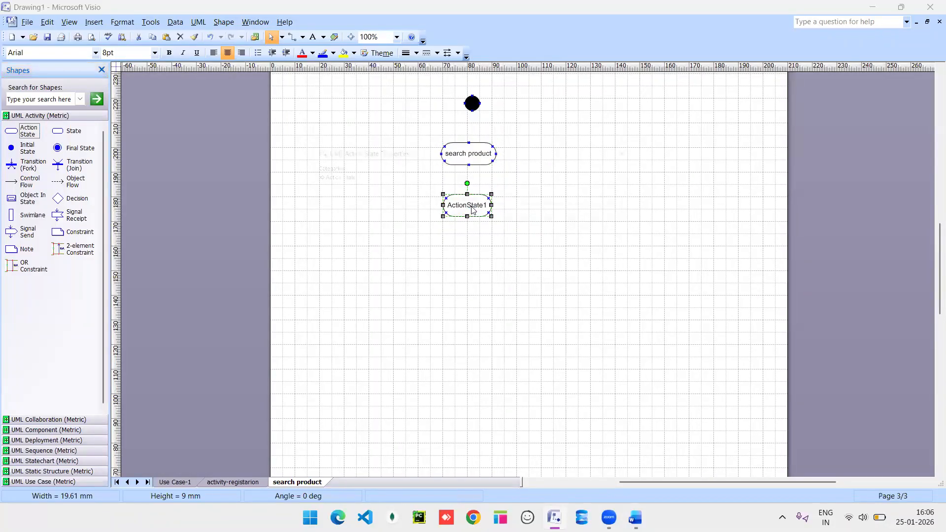
type("pr")
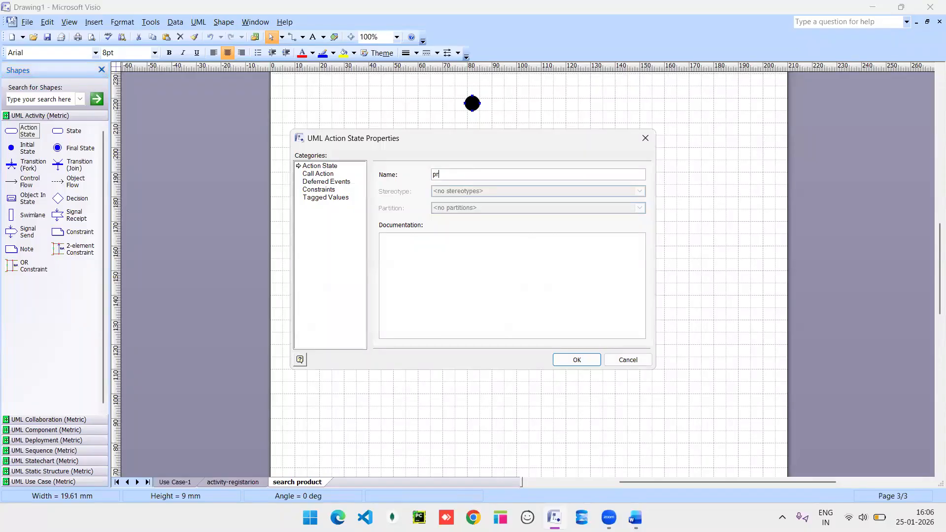
type("oduct option")
key("Return")
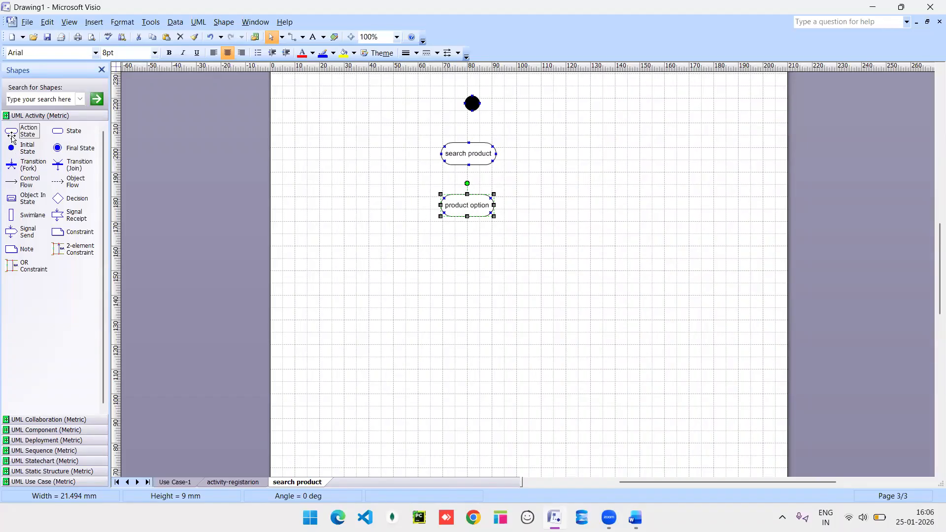
left_click_drag(11, 137, 468, 261)
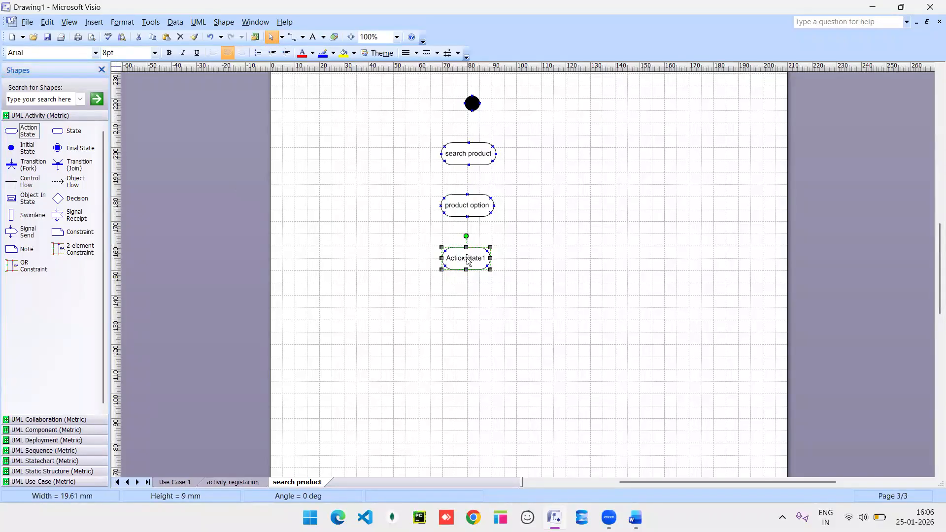
double_click(469, 261)
type("enter keywords")
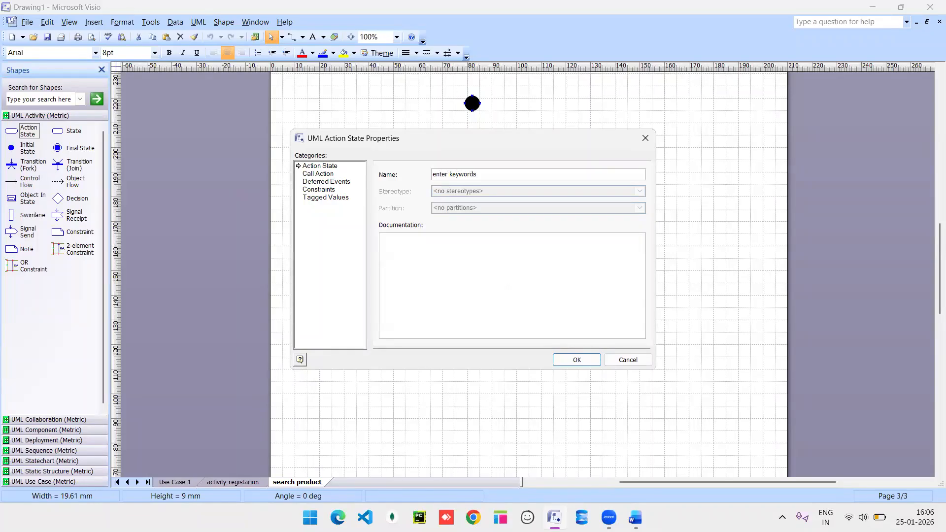
type("/filter")
key("Return")
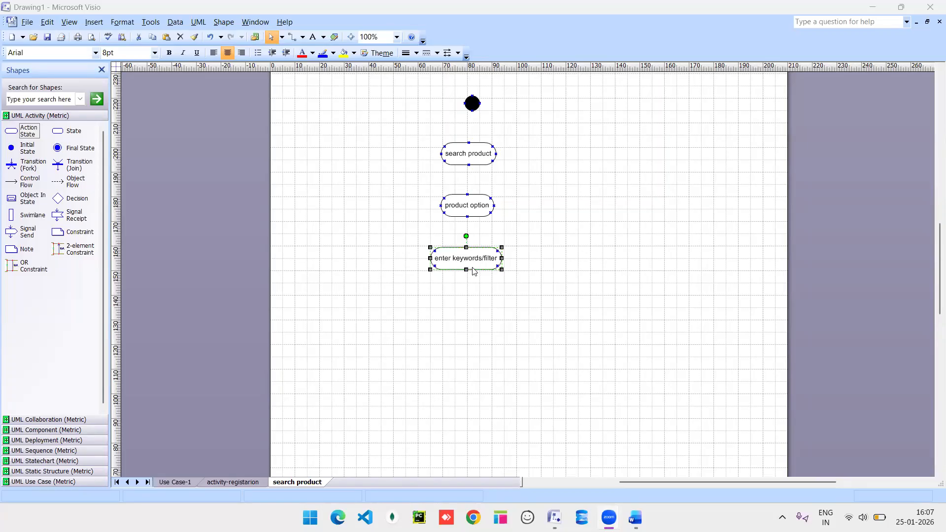
Add a decision, link start through each action to it, and add a flow below it.
left_click_drag(57, 198, 472, 306)
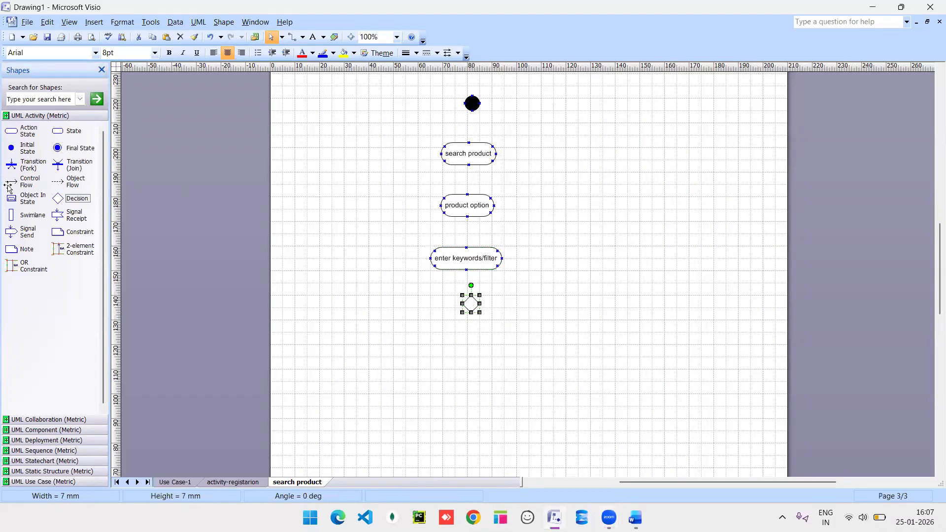
left_click_drag(12, 187, 467, 143)
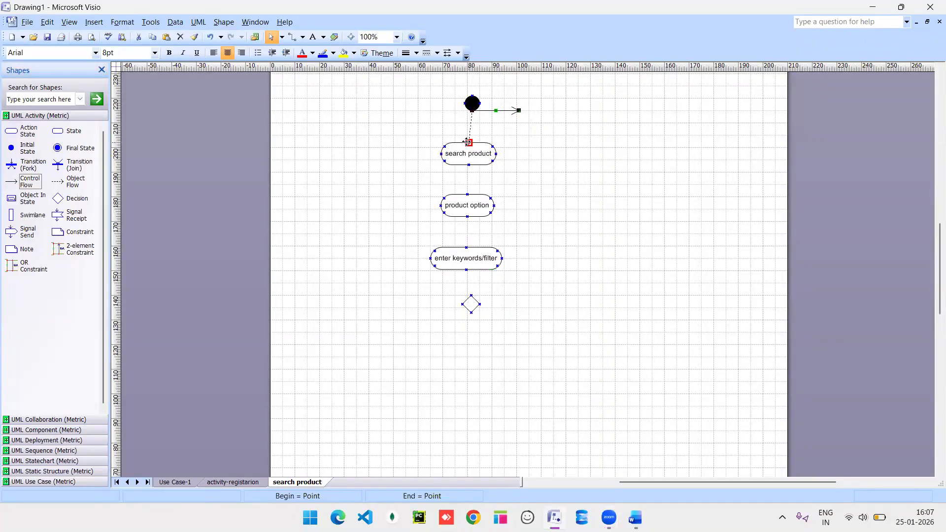
left_click_drag(30, 181, 467, 193)
left_click_drag(24, 181, 467, 248)
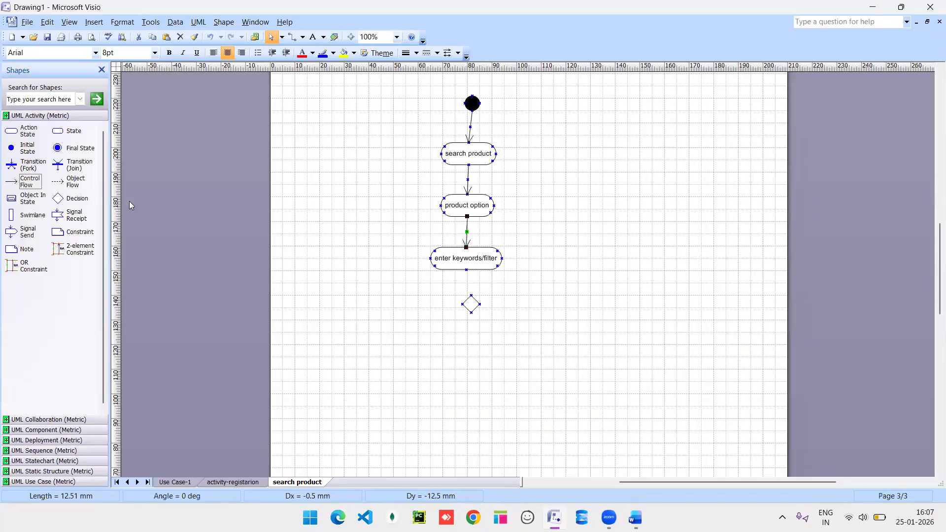
left_click_drag(25, 184, 472, 312)
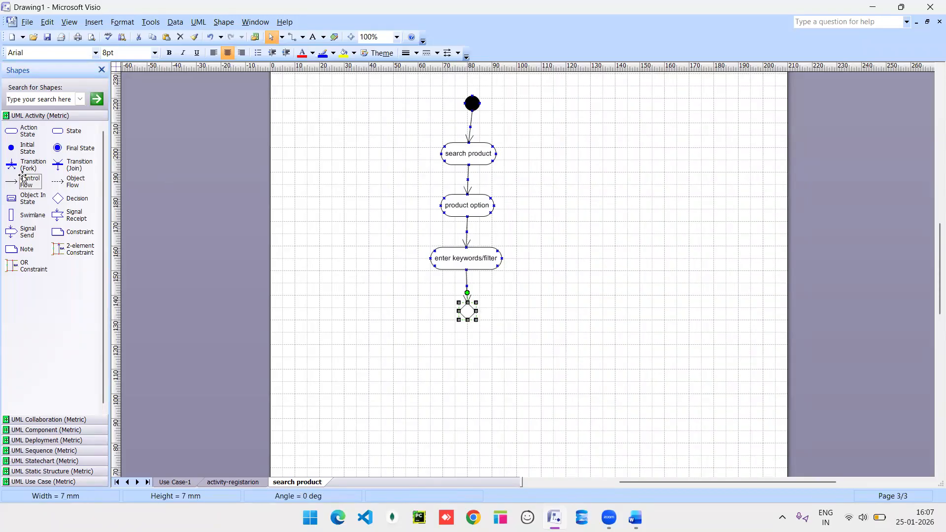
left_click_drag(23, 180, 467, 359)
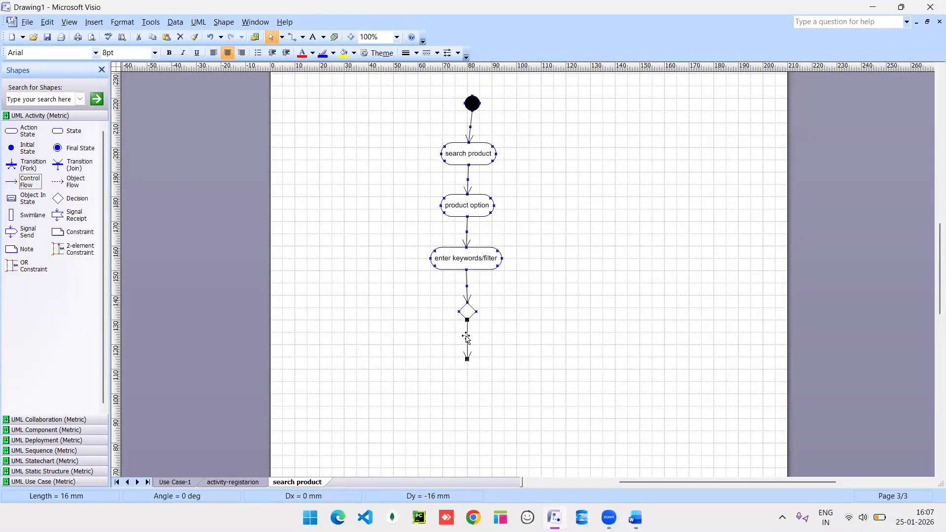
Give the decision's lower transition the guard 'match'.
double_click(466, 338)
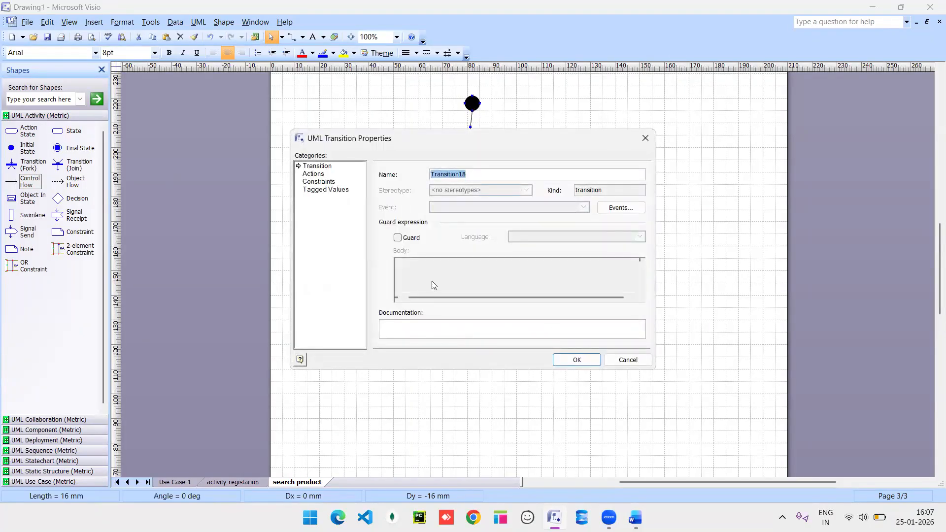
left_click(397, 238)
left_click(413, 268)
type("match")
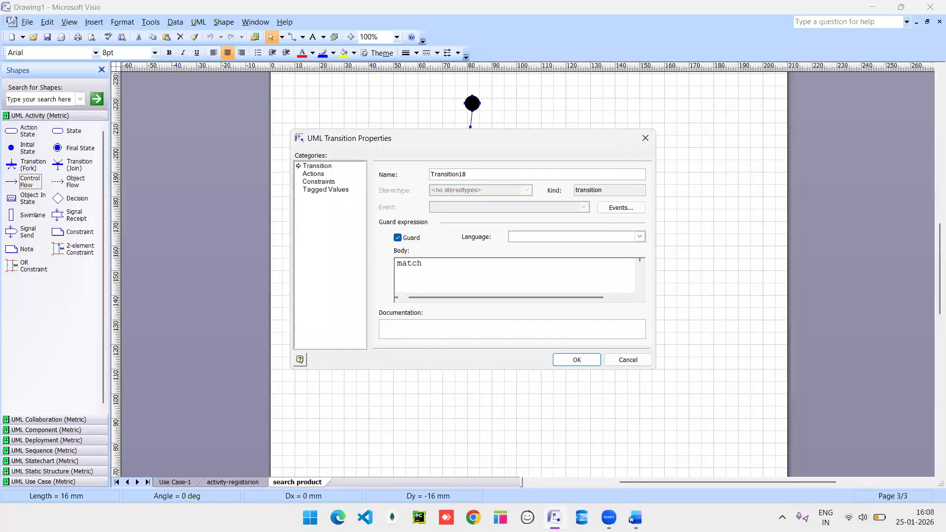
left_click(575, 362)
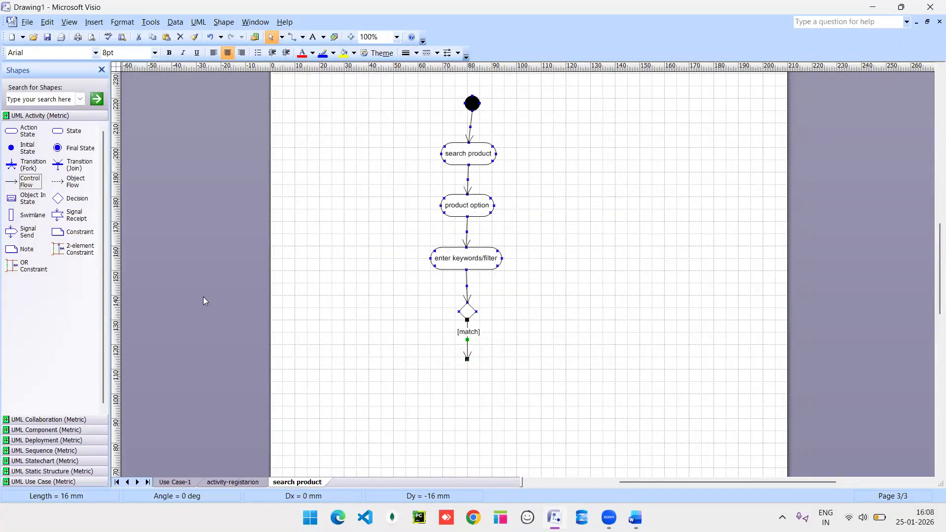
Add a right-angled 'mis-match' loop from the decision back to enter keywords/filter.
left_click_drag(10, 182, 505, 263)
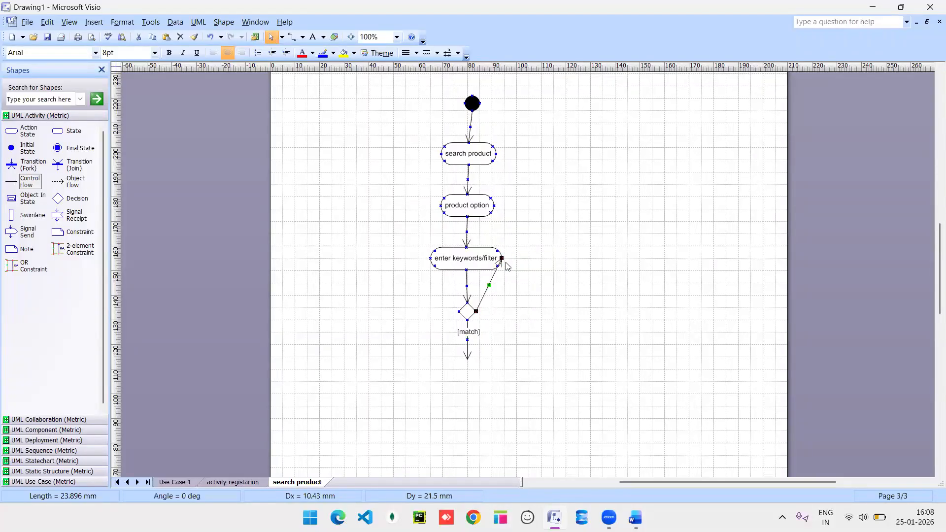
right_click(489, 284)
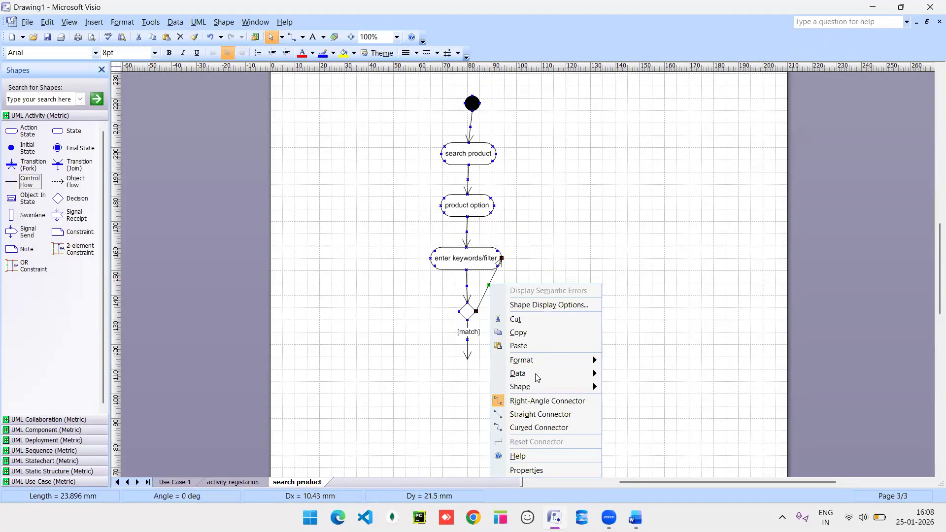
left_click(541, 402)
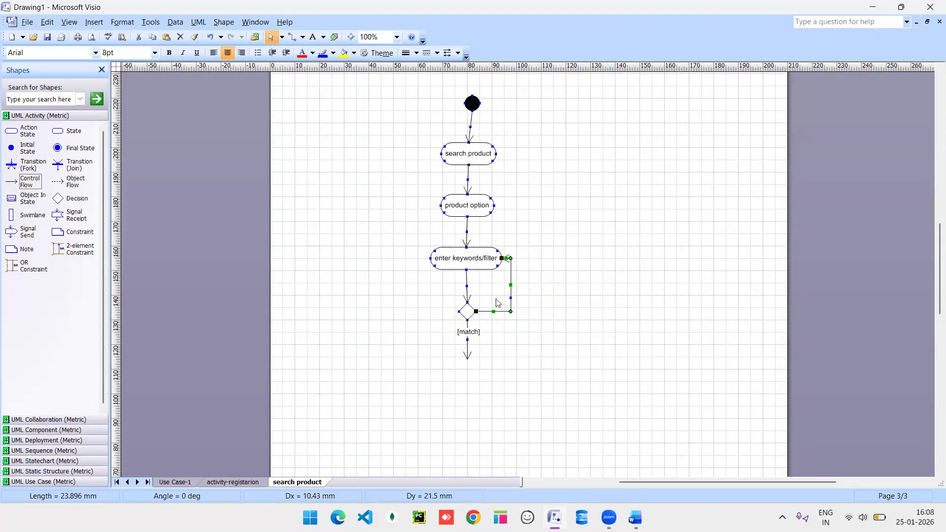
left_click_drag(512, 285, 567, 287)
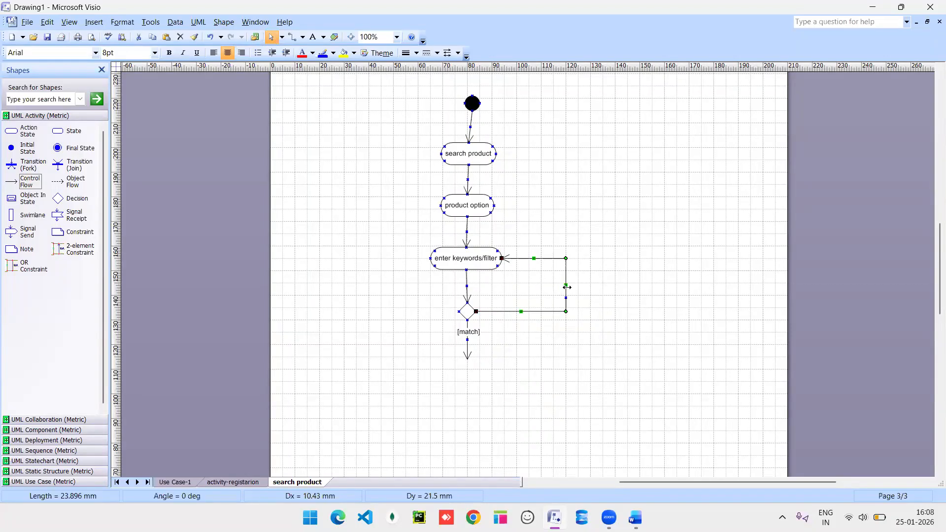
double_click(524, 311)
left_click(398, 238)
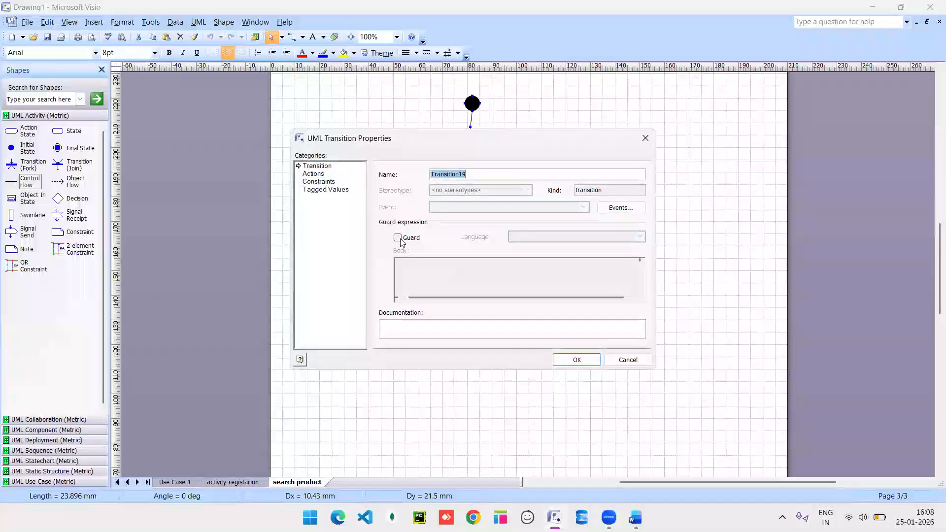
left_click(419, 262)
type("m")
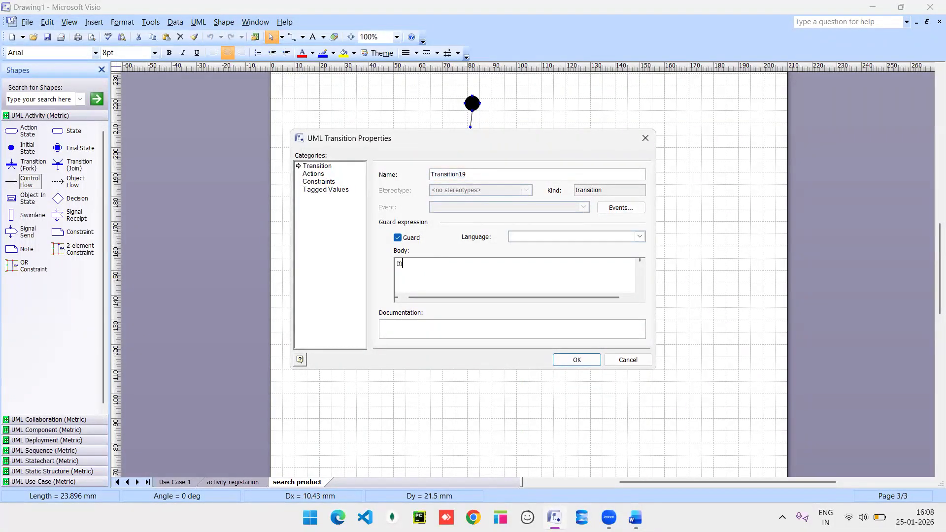
type("is-match")
key("Return")
key("BackSpace")
left_click(575, 359)
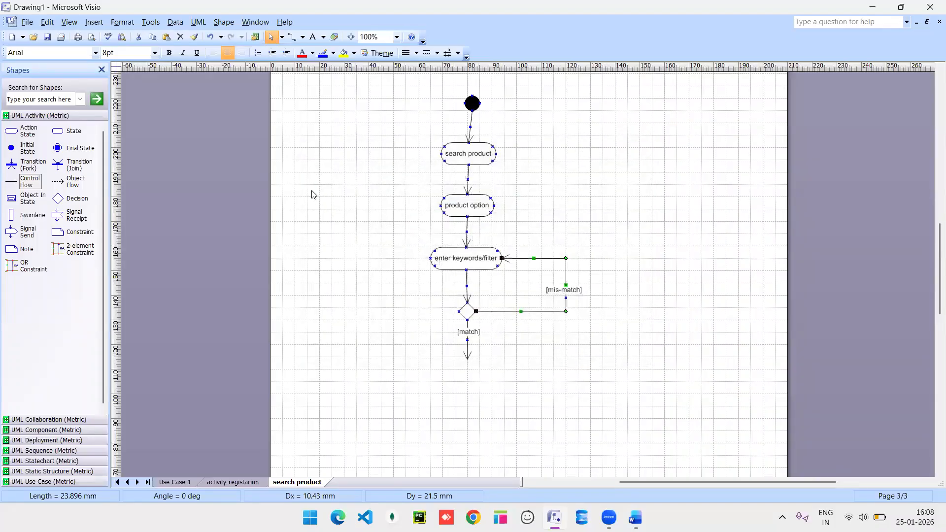
Drop an action state below [match] and type the name 'product found'.
left_click_drag(10, 132, 470, 369)
double_click(470, 368)
type("pr")
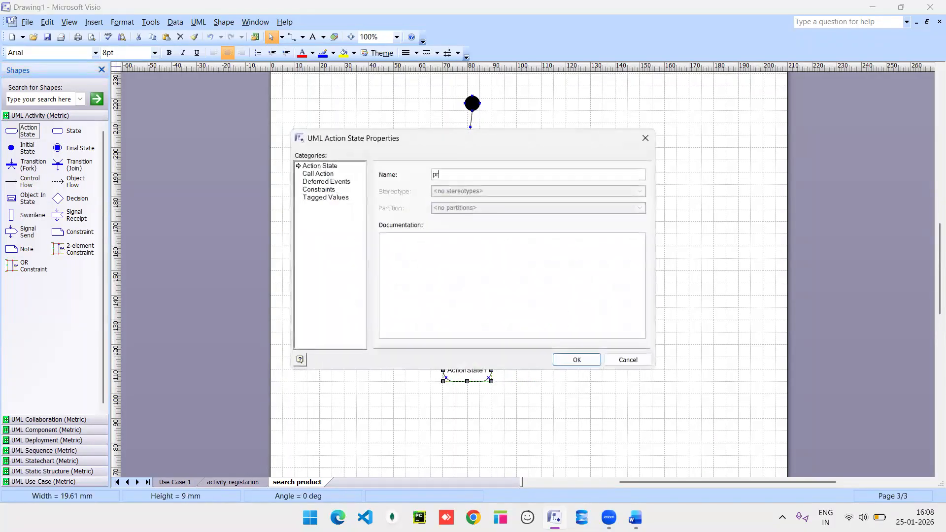
type("oduct found")
Confirm the name 'product found' and connect it to a final state below.
left_click(575, 365)
left_click_drag(58, 148, 467, 414)
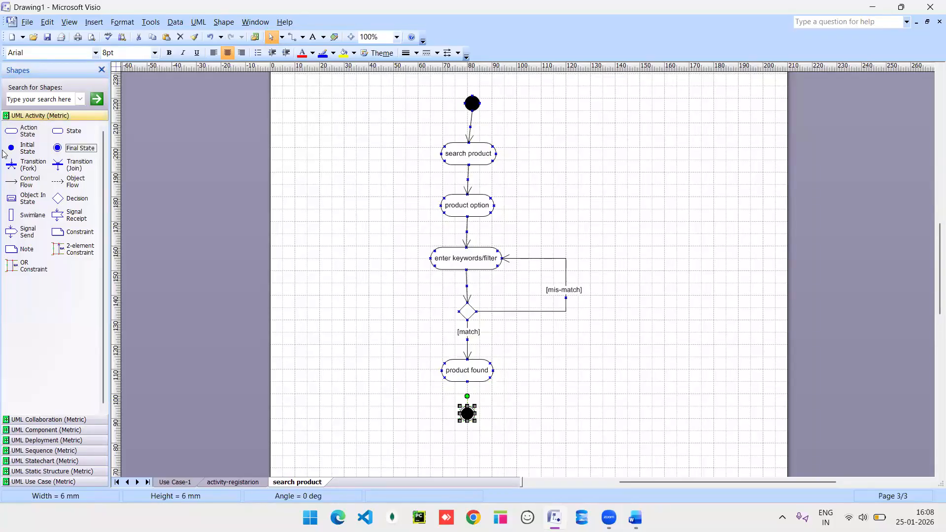
left_click_drag(27, 181, 467, 411)
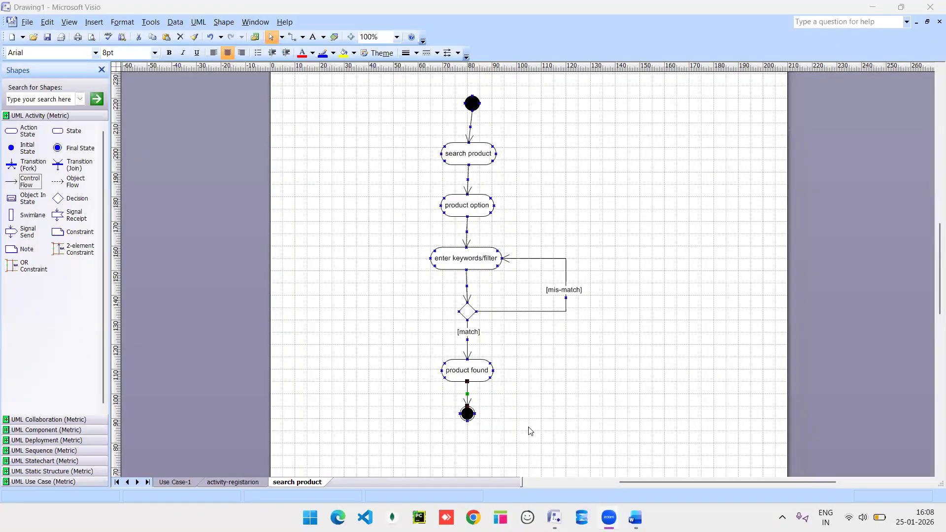
left_click(233, 483)
scroll(368, 343, "up", 5)
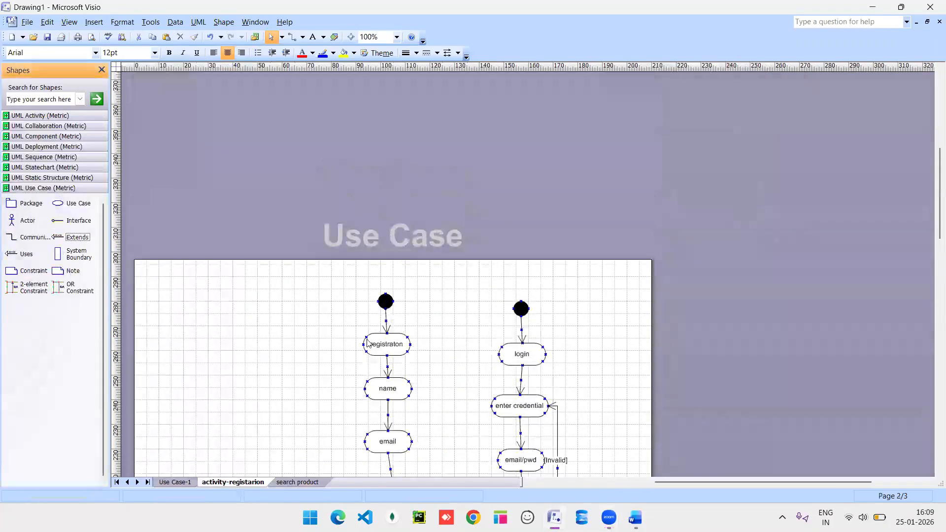
scroll(368, 343, "down", 6)
scroll(368, 342, "up", 1)
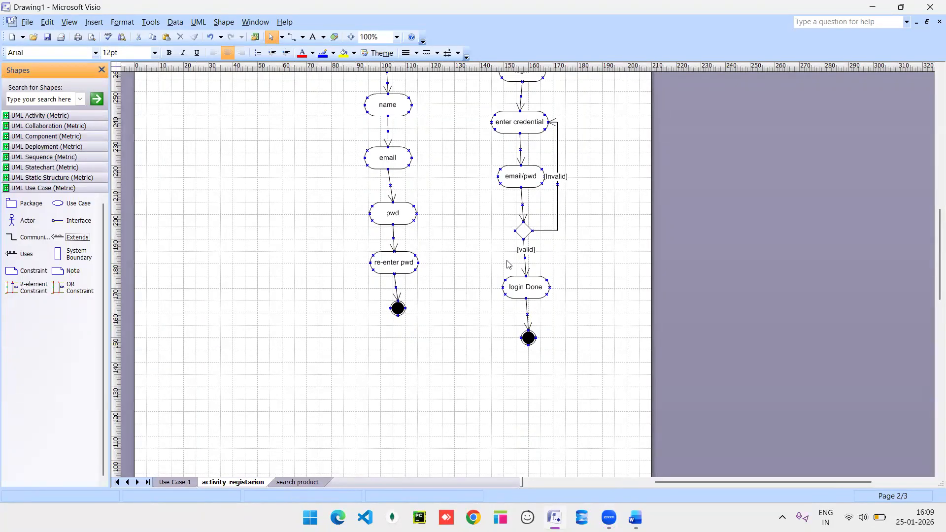
left_click(522, 227)
left_click(298, 482)
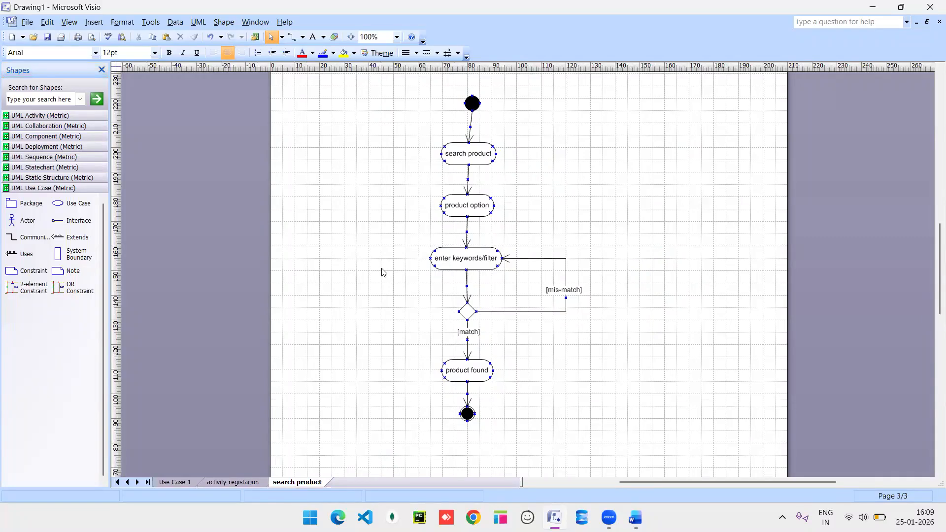
scroll(507, 338, "down", 6)
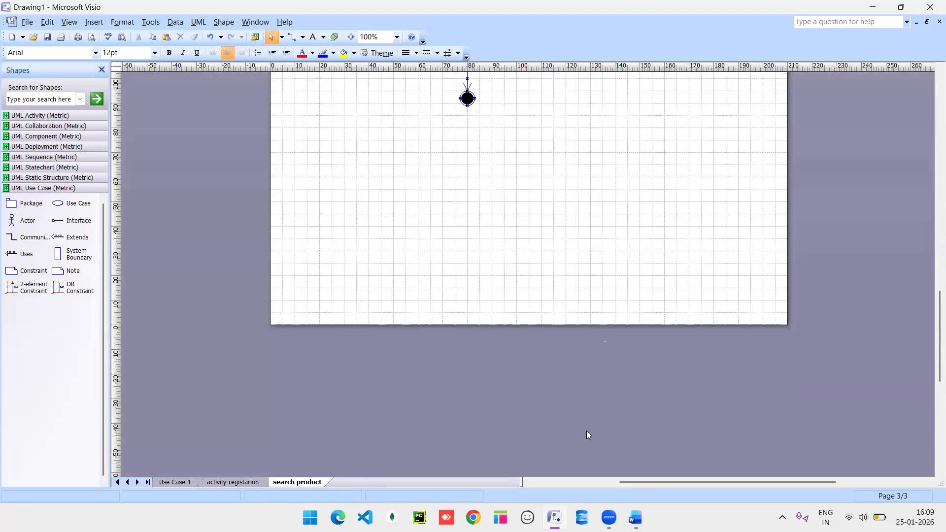
Insert a page named 'payment' and view it at 100% zoom.
left_click(293, 488)
right_click(298, 483)
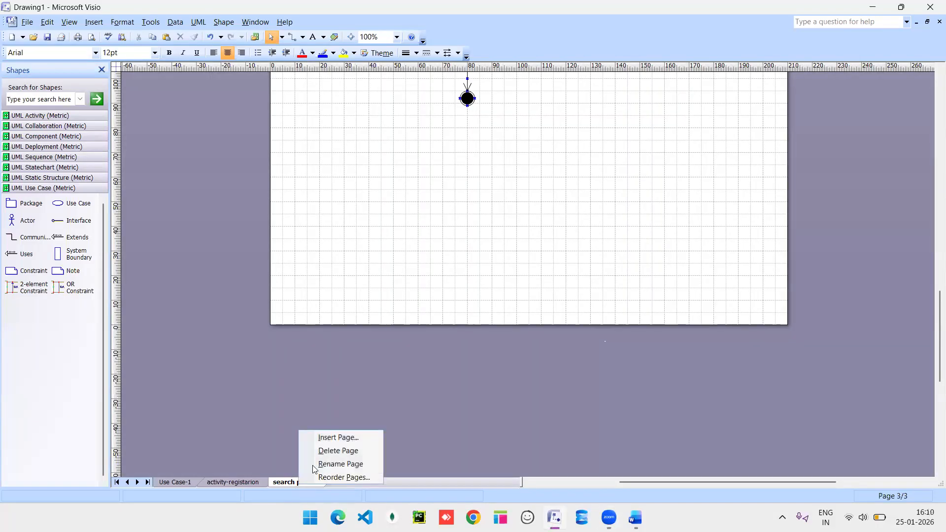
left_click(351, 434)
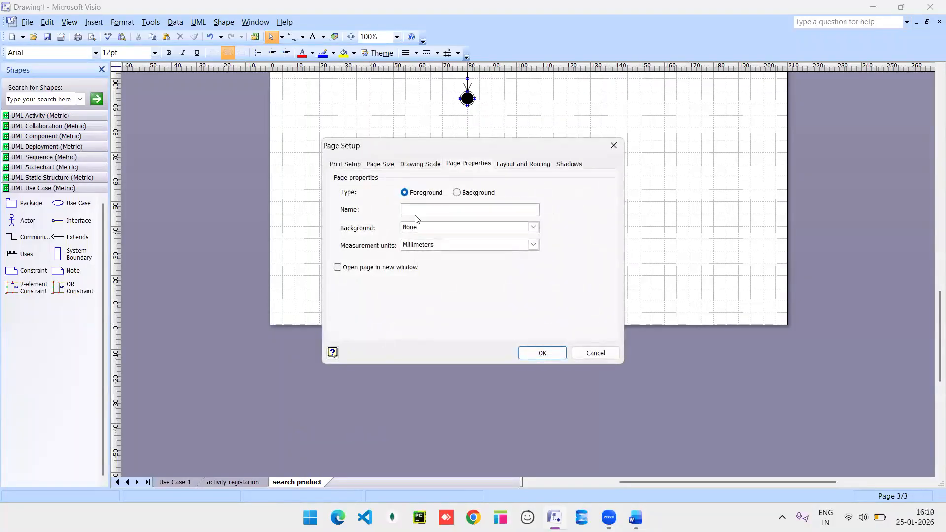
type("payment")
key("Return")
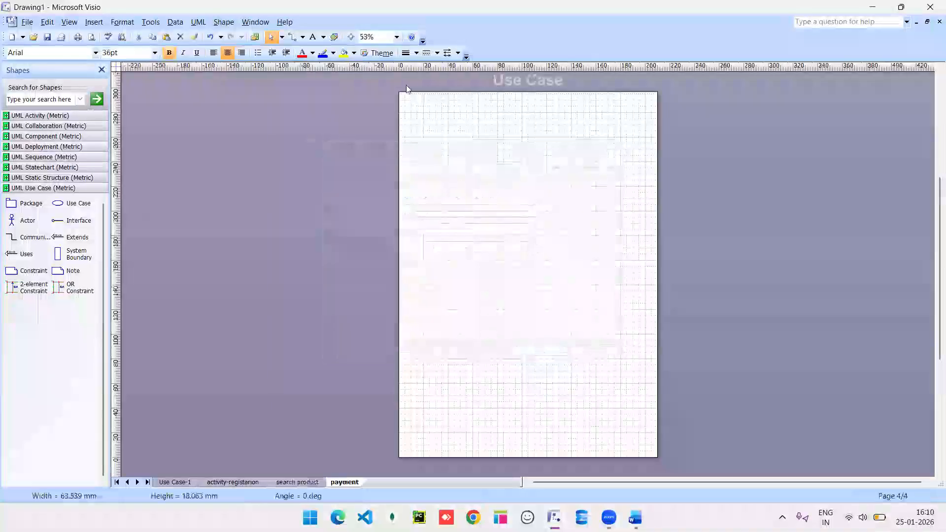
left_click(396, 40)
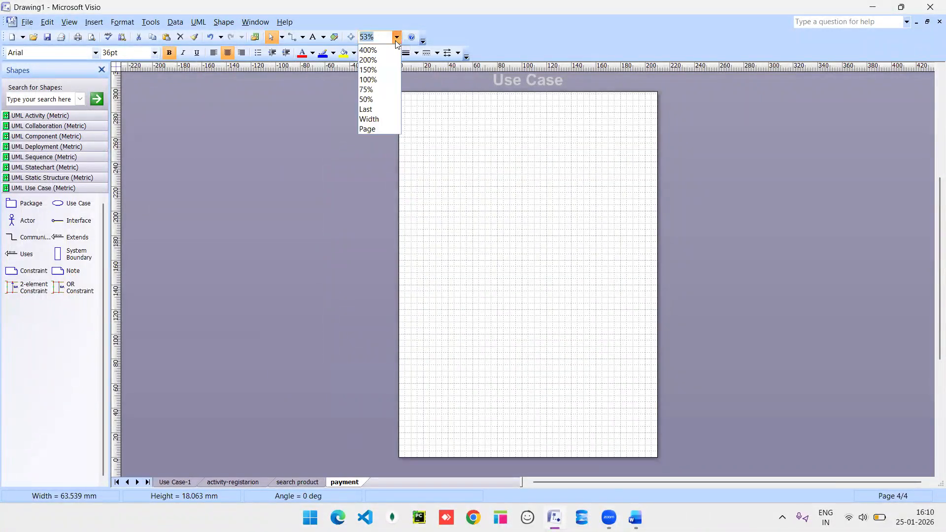
left_click(377, 80)
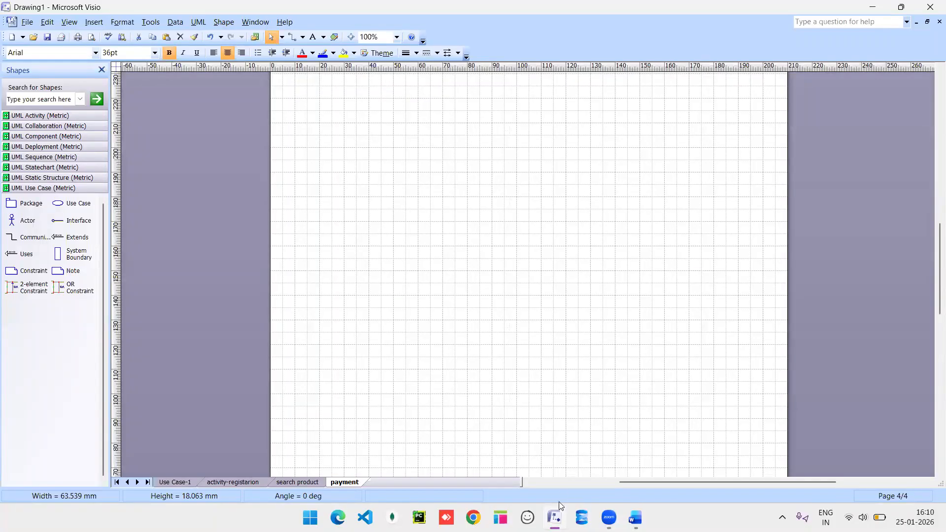
In the Word notes, begin the definition after 'branch and merge:' with 'A branch means the', dropping the stray 'is'.
left_click(635, 518)
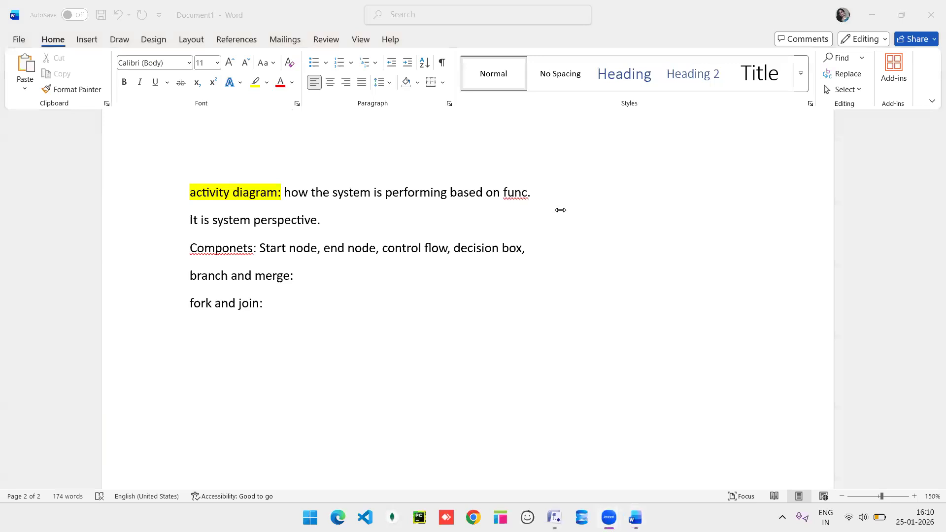
left_click(318, 280)
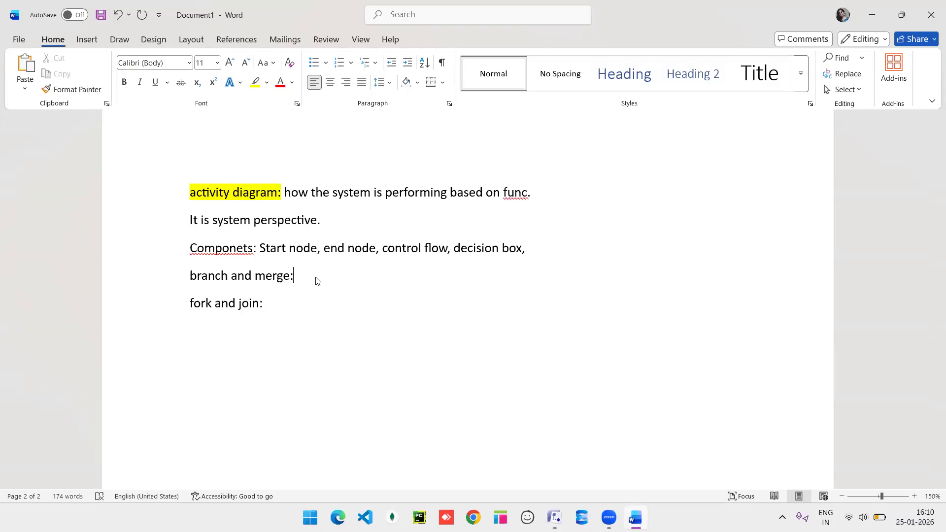
type("A branch is means ")
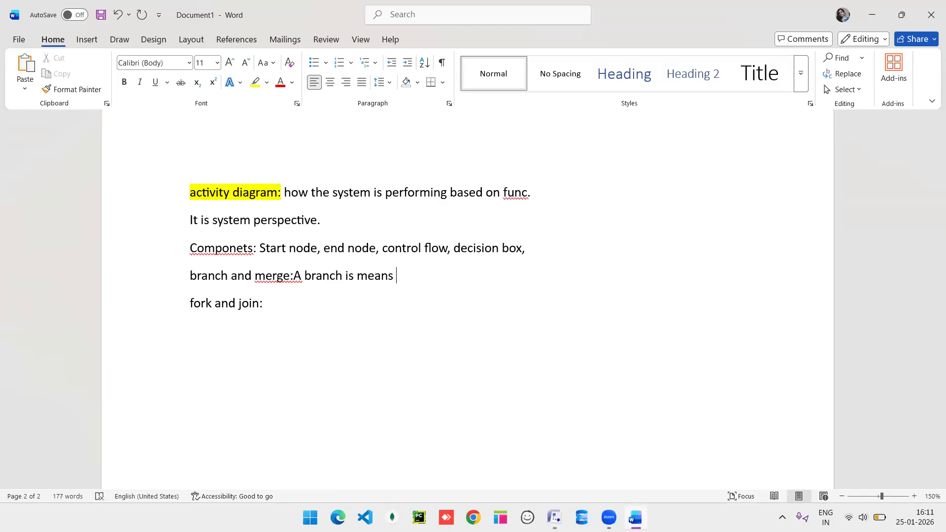
type("the")
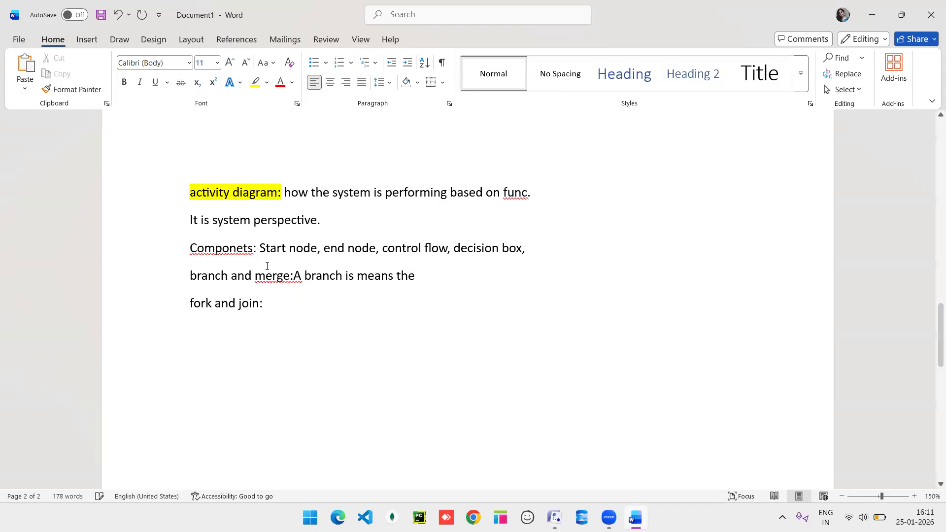
left_click(353, 277)
key("BackSpace")
key("BackSpace")
key("BackSpace")
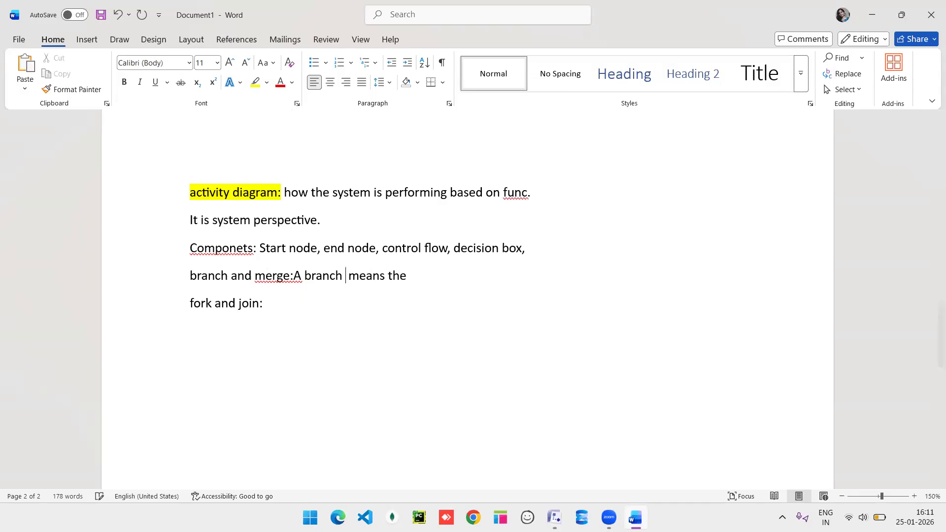
left_click(425, 283)
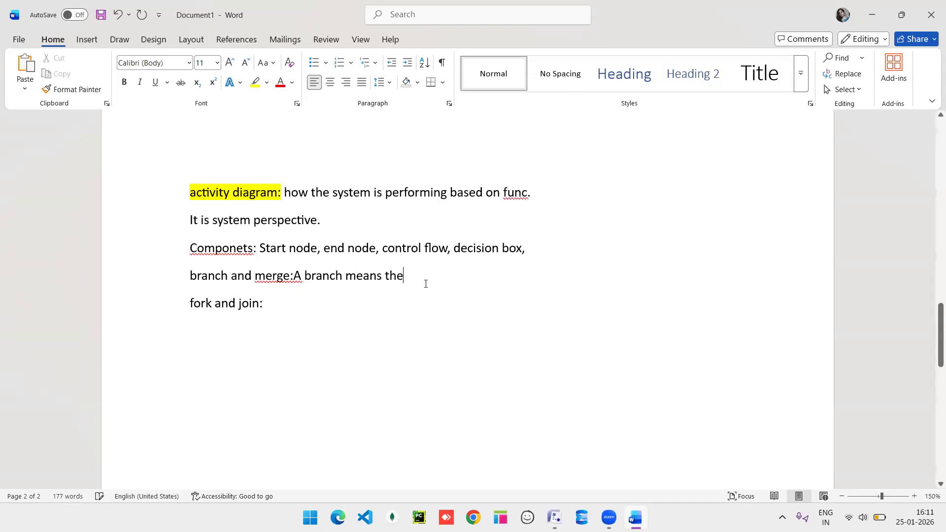
Finish the sentence with 'process splits into multiple paths based on a condition' and add a space after the colon.
type("o")
key("BackSpace")
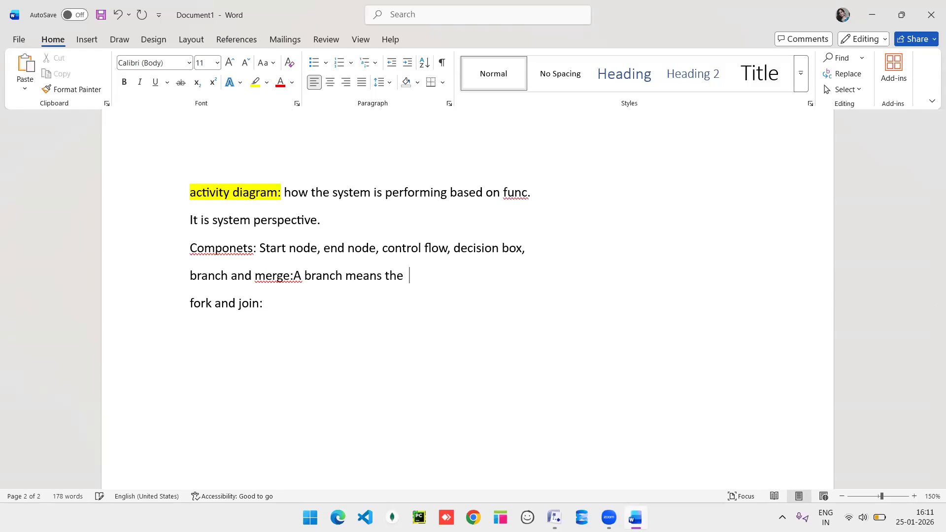
type("process")
type(" sl")
type("plits ")
type("in")
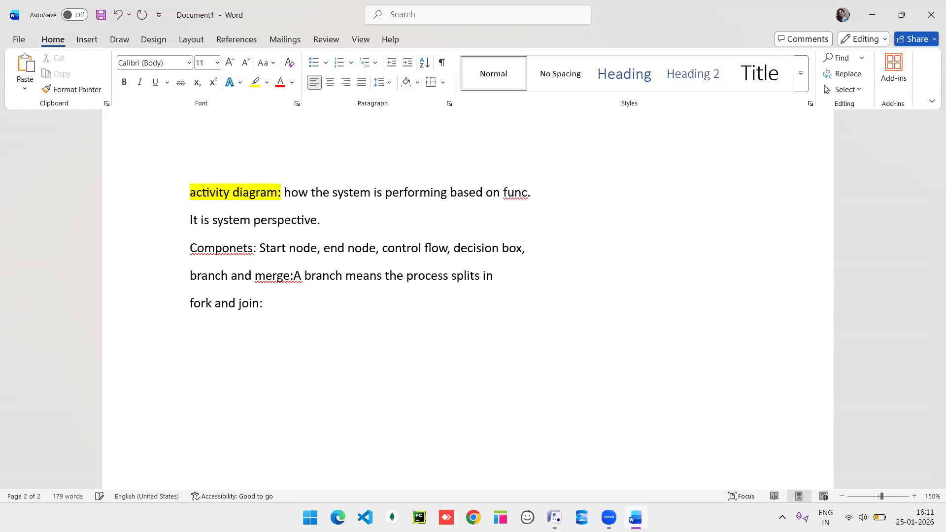
type("to multiple paths based on a condi")
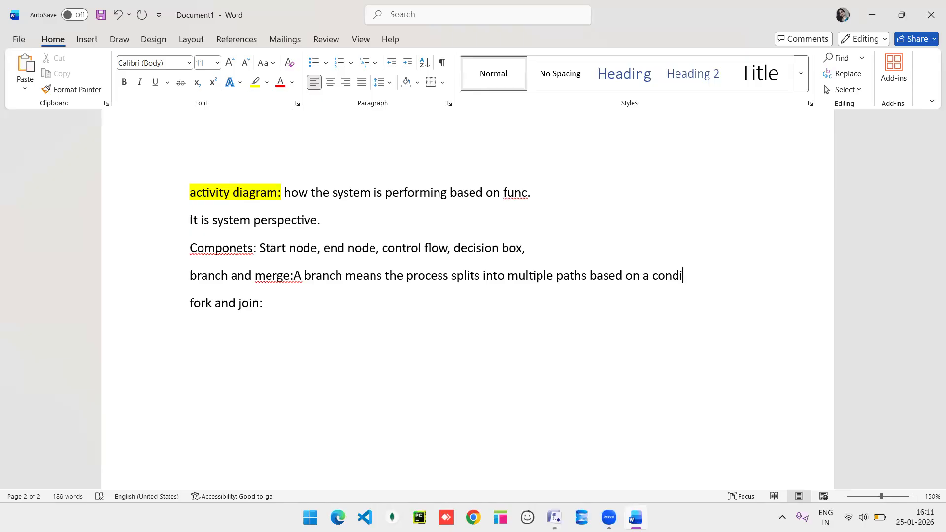
type("tion")
left_click(294, 276)
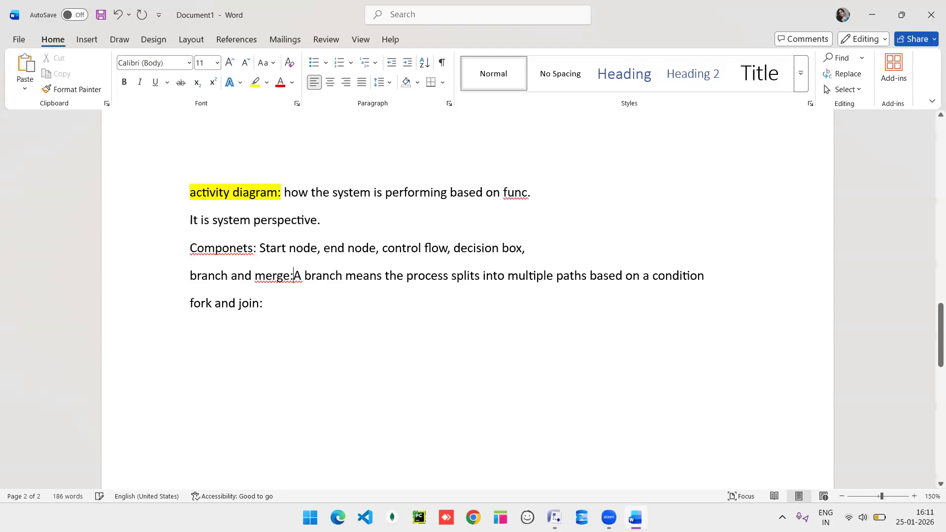
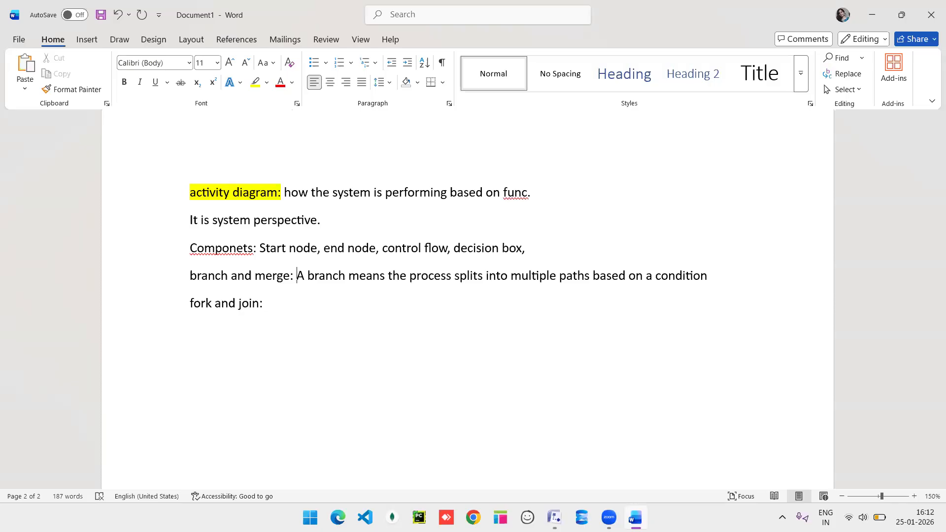
Cut 'merge' from the branch line, dropping 'and', and paste it on a new line below.
triple_click(286, 277)
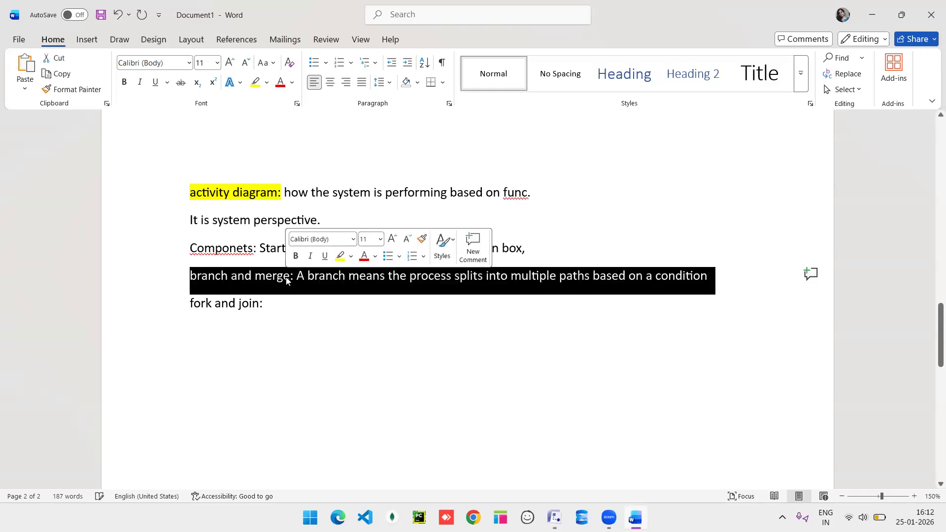
left_click(288, 277)
left_click_drag(290, 277, 256, 281)
key("ctrl+c")
key("BackSpace")
key("BackSpace")
key("BackSpace")
key("BackSpace")
key("BackSpace")
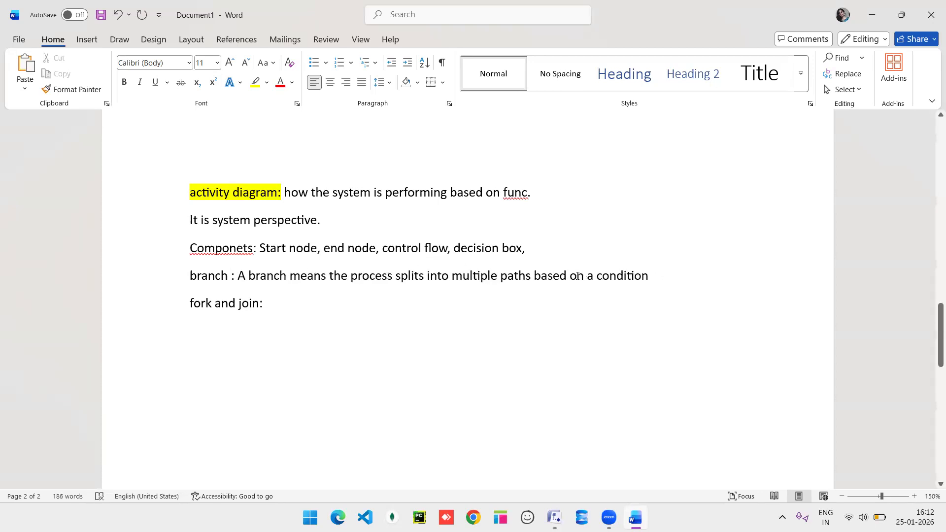
left_click(657, 277)
key("Return")
key("ctrl+v")
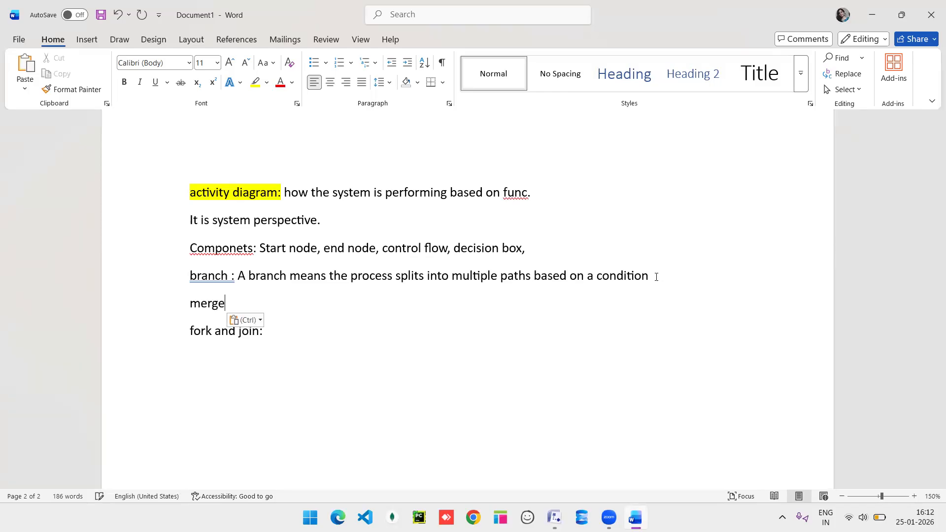
Define merge as 'where different branches come back together into a single flow.'.
type(":")
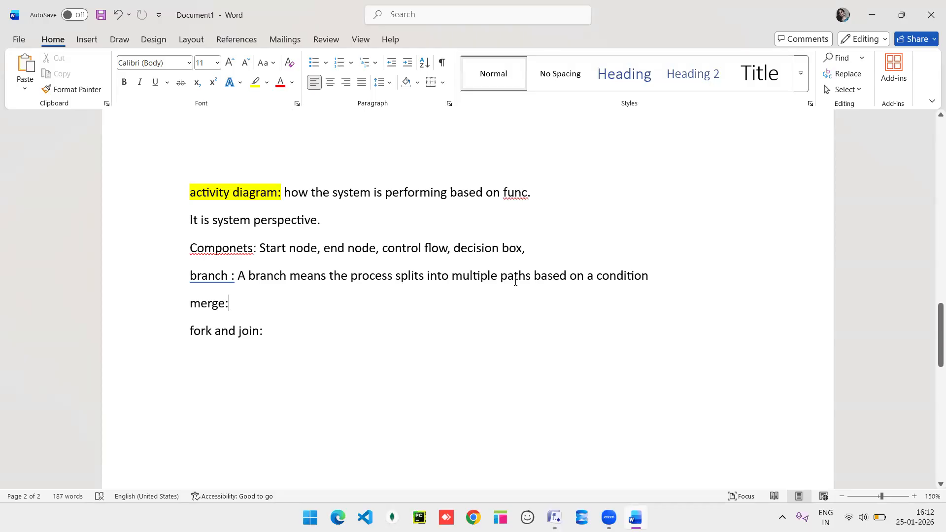
type("where")
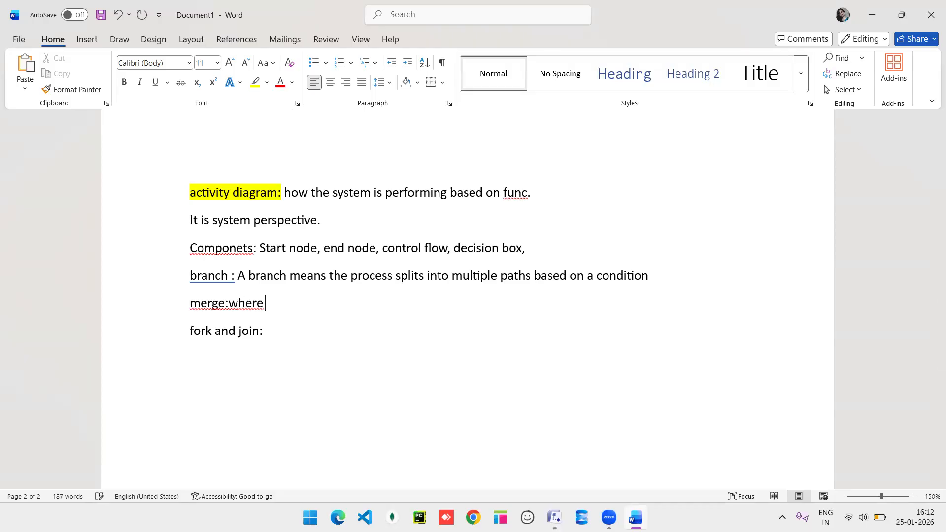
key("Left")
key("Left")
key("Left")
key("Left")
key("Left")
key("Left")
key("End")
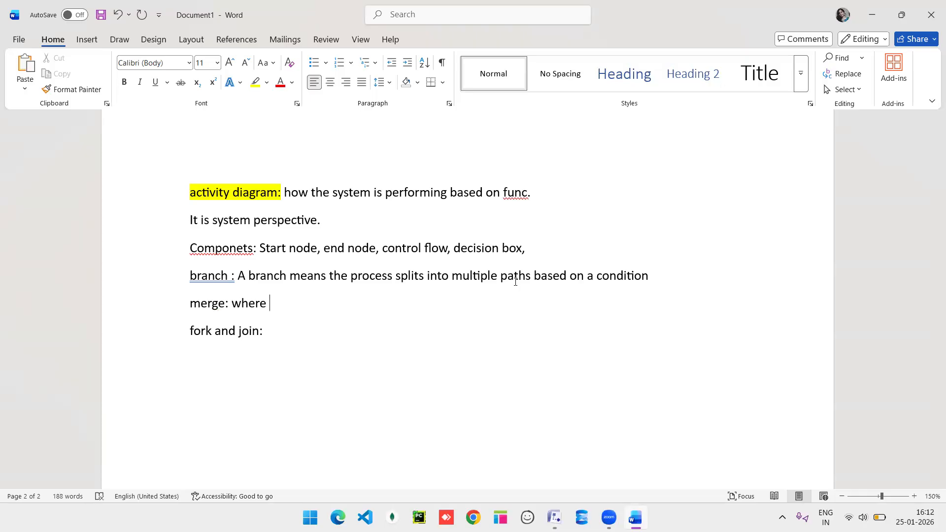
type("different branch")
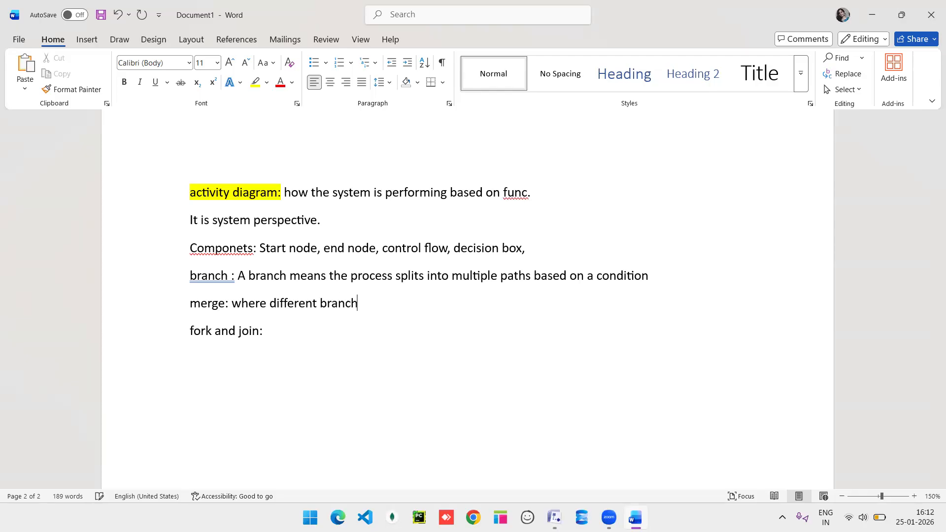
type("es come together")
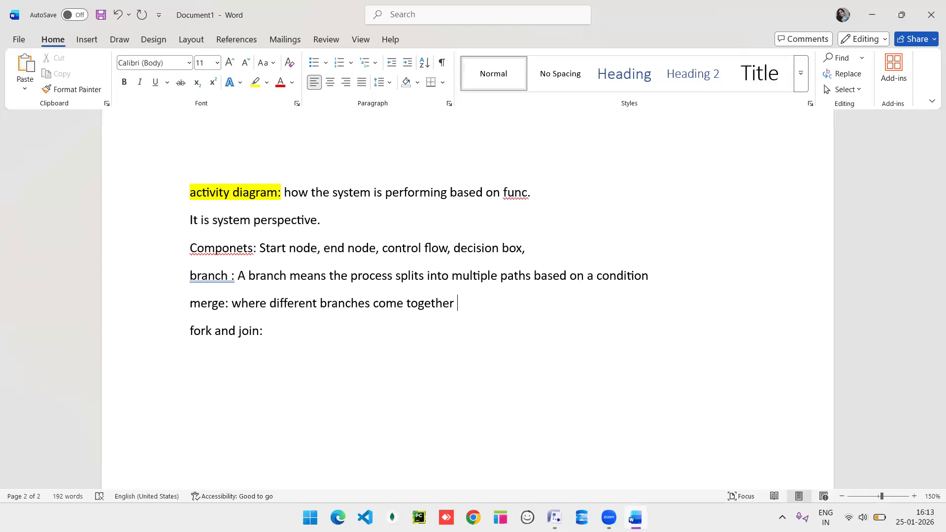
key("BackSpace")
key("BackSpace")
key("BackSpace")
key("BackSpace")
key("BackSpace")
key("BackSpace")
key("BackSpace")
key("BackSpace")
key("BackSpace")
type("back together ")
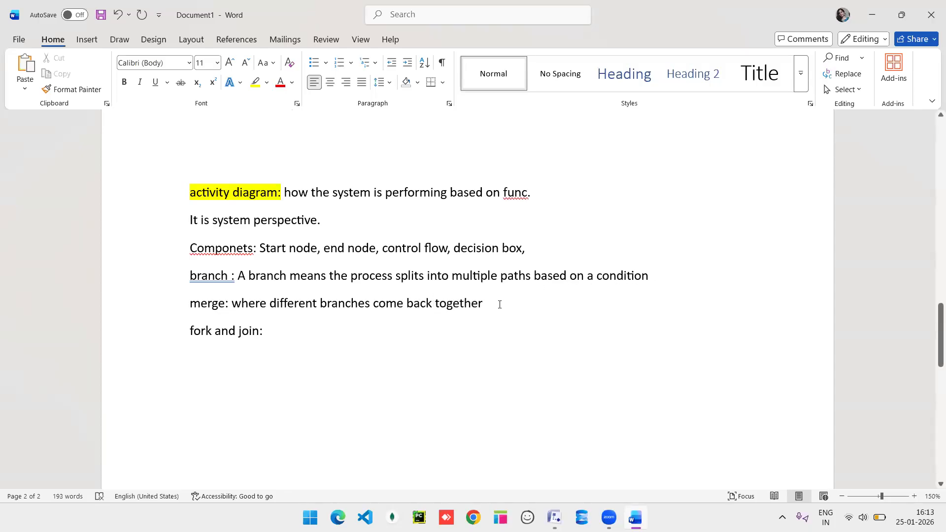
type("into ")
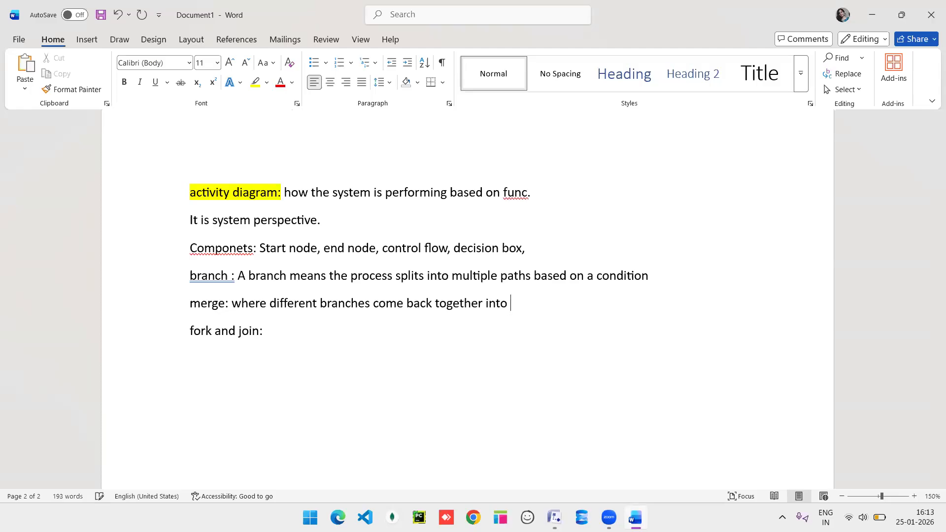
type("a single flow.")
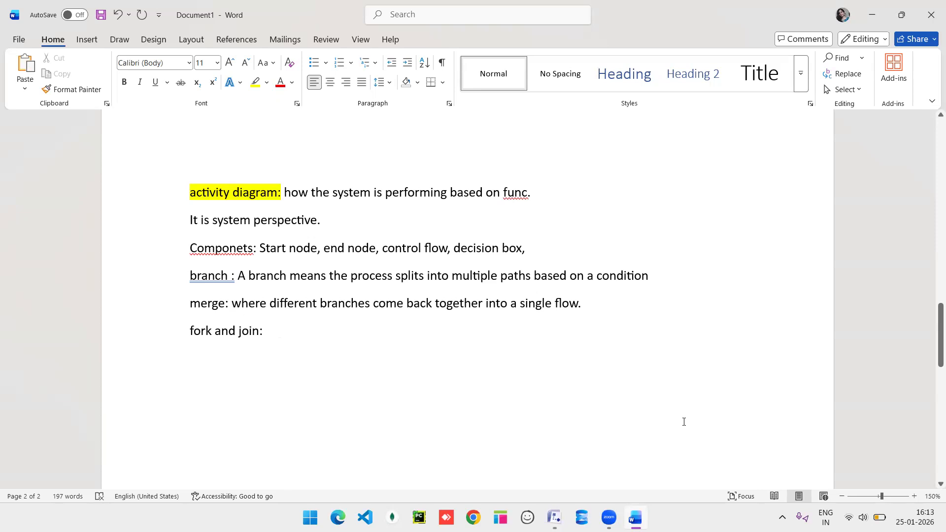
In Visio, place a UML start node near the page top with a control flow attached below.
left_click(554, 517)
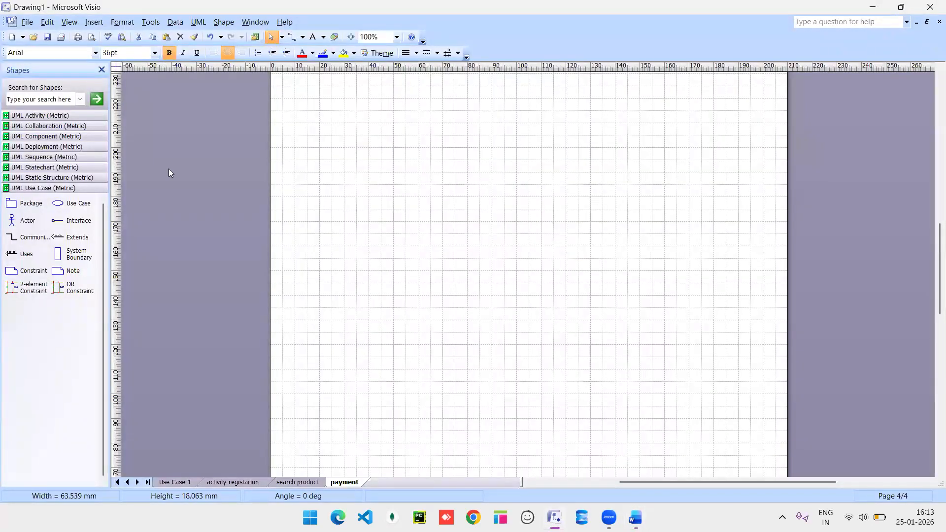
left_click(37, 115)
left_click_drag(28, 148, 381, 106)
left_click_drag(496, 117, 496, 98)
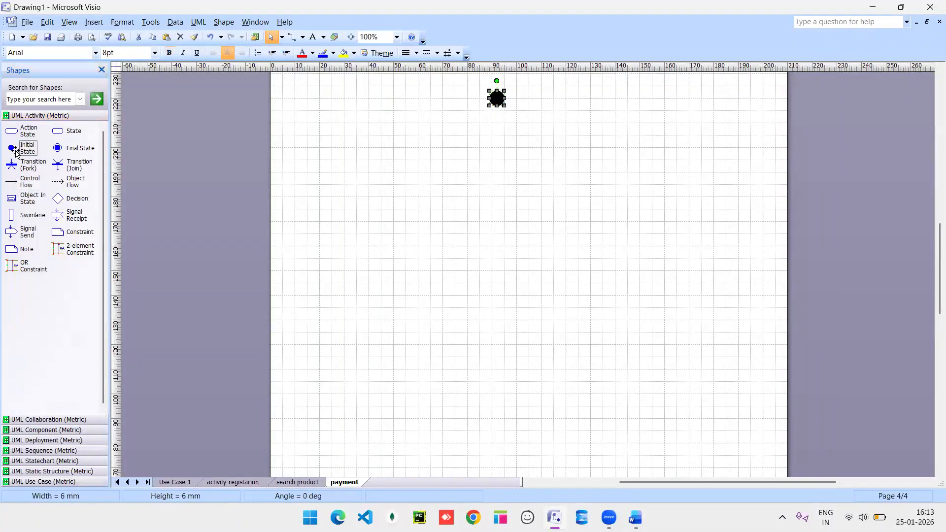
left_click_drag(24, 181, 499, 147)
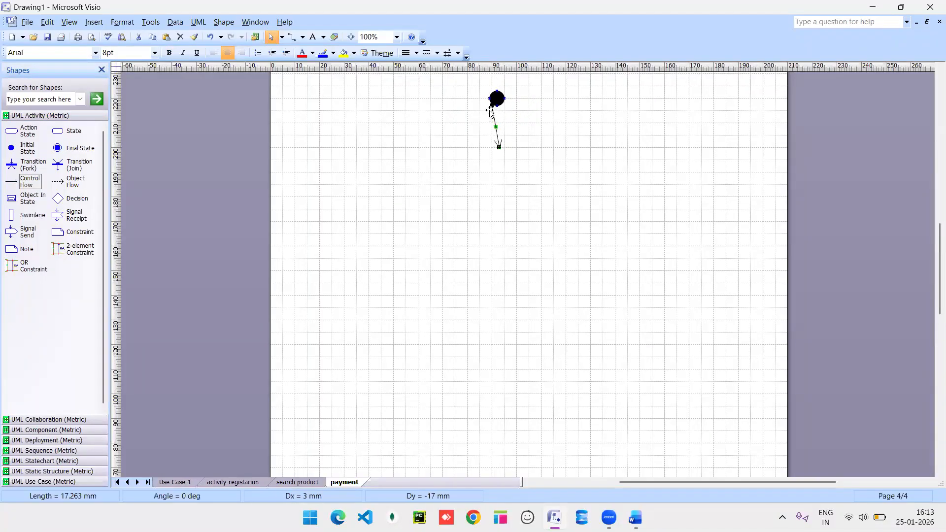
left_click_drag(492, 106, 497, 110)
Add an action state named payment, then another control flow leading into a decision.
left_click_drag(12, 131, 493, 159)
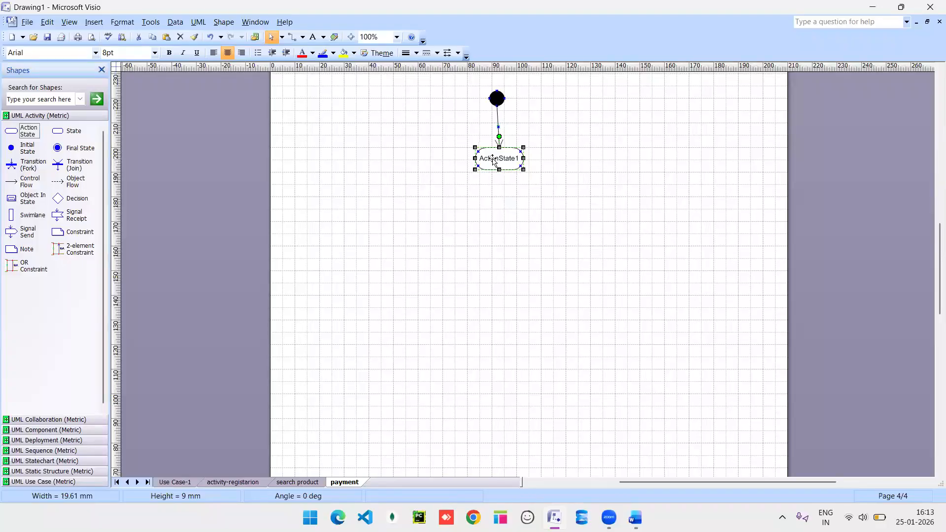
double_click(493, 159)
type("payment")
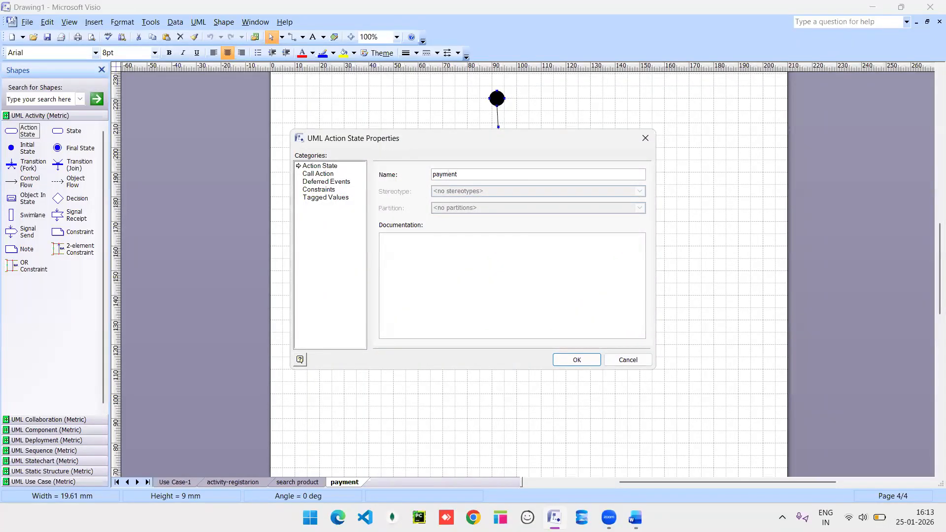
key("Return")
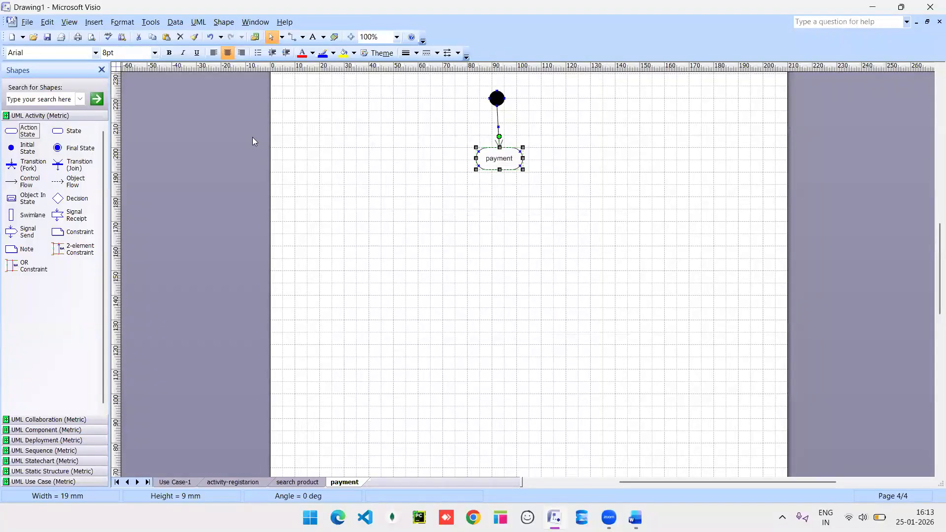
left_click_drag(12, 181, 500, 209)
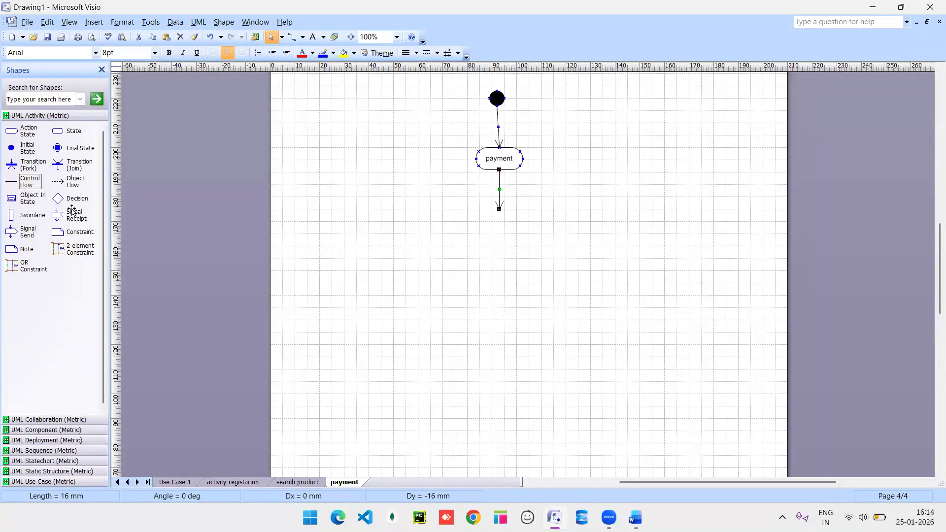
left_click_drag(71, 202, 498, 225)
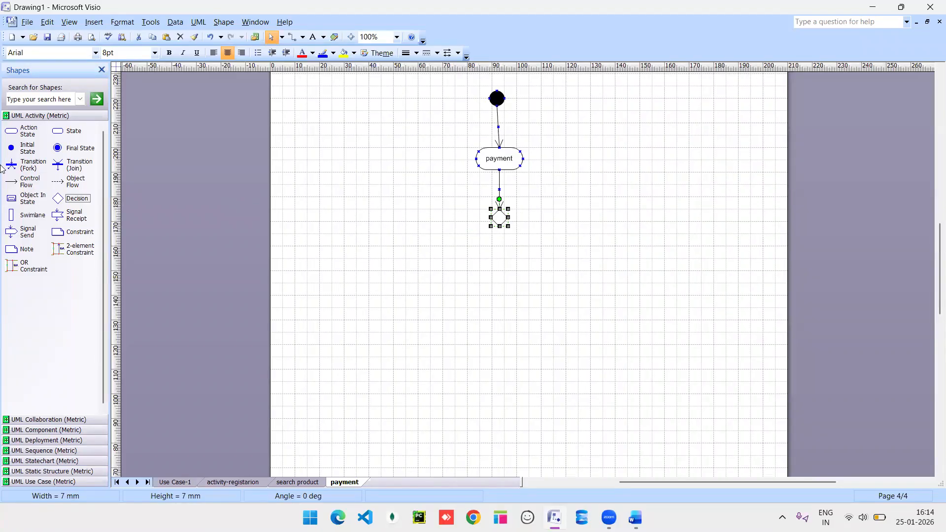
Attach control flows leaving the decision to the left, right and straight down.
left_click_drag(12, 182, 540, 219)
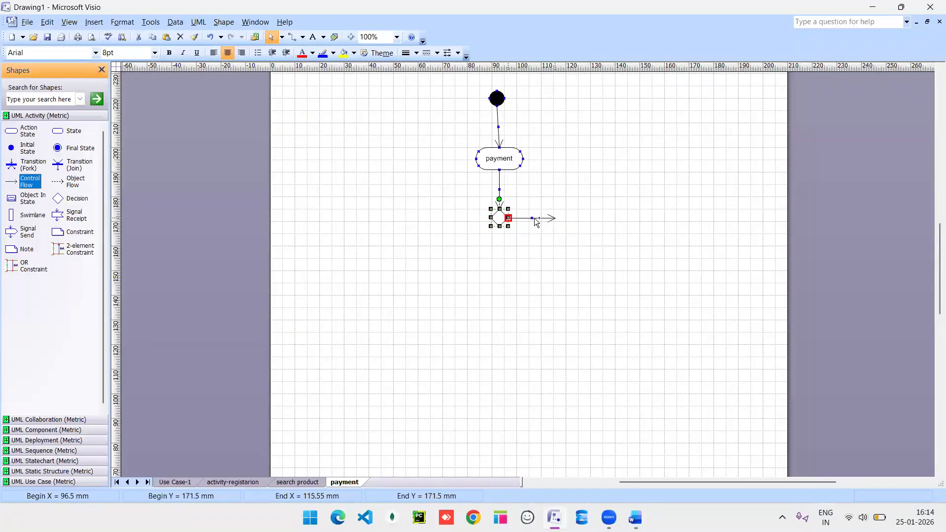
left_click_drag(17, 181, 484, 217)
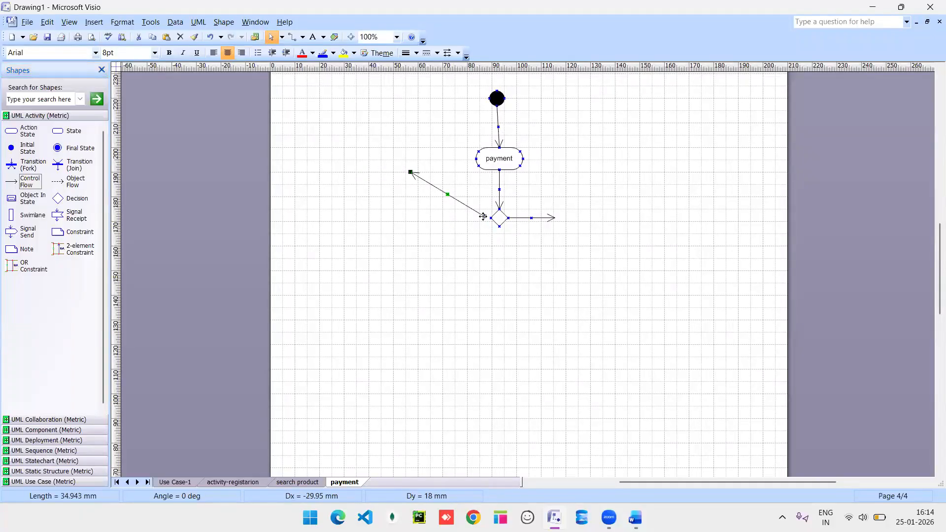
double_click(485, 217)
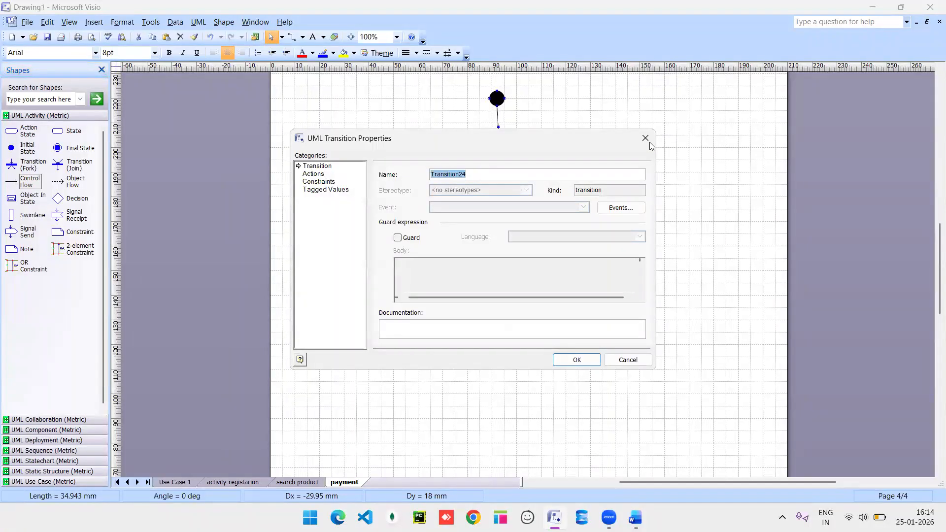
left_click(645, 138)
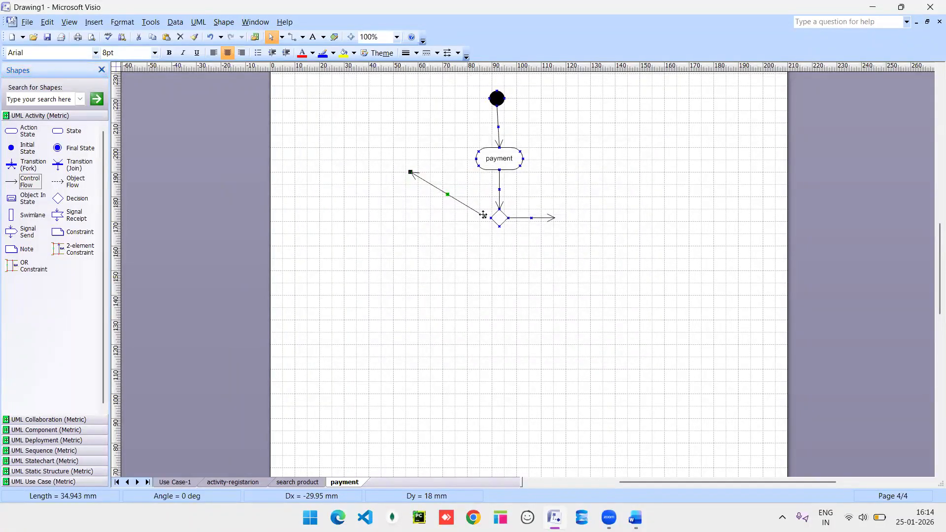
left_click_drag(483, 215, 491, 218)
left_click_drag(410, 172, 357, 221)
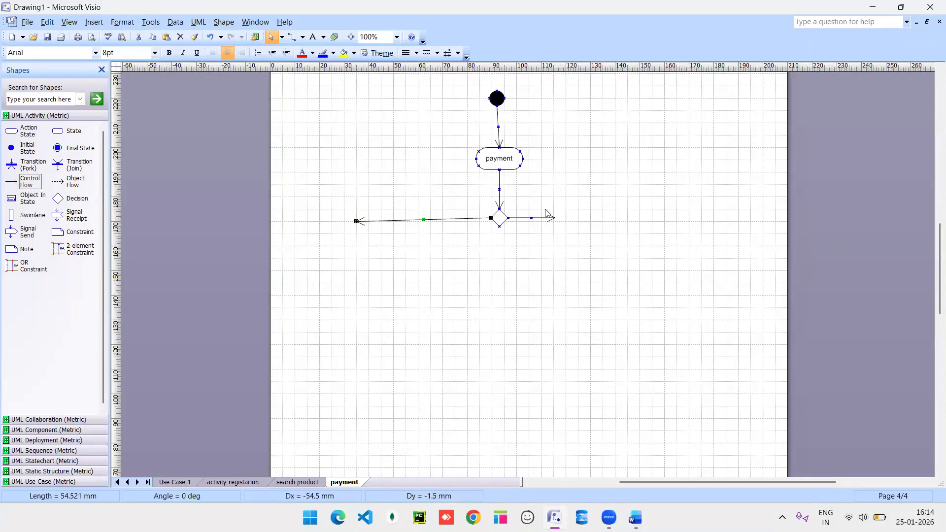
left_click(556, 218)
left_click_drag(557, 219, 603, 221)
left_click_drag(9, 186, 499, 270)
left_click_drag(11, 131, 395, 284)
Add action states below and right of the decision; route the left flow into ActionState1 at right angles.
left_click_drag(23, 132, 499, 282)
left_click_drag(32, 132, 605, 288)
left_click(359, 221)
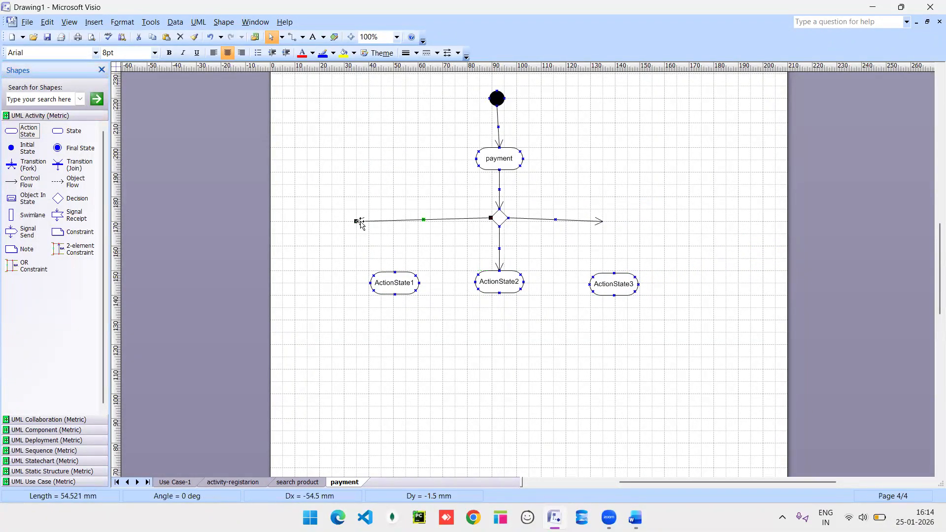
mouse_move(401, 257)
left_mouse_down()
mouse_move(412, 255)
mouse_move(395, 271)
left_mouse_up()
right_click(421, 260)
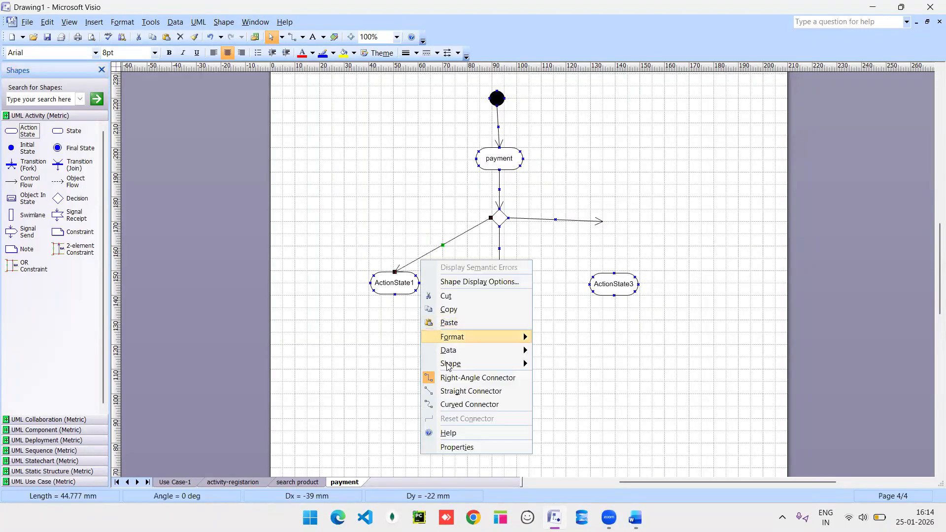
left_click(448, 378)
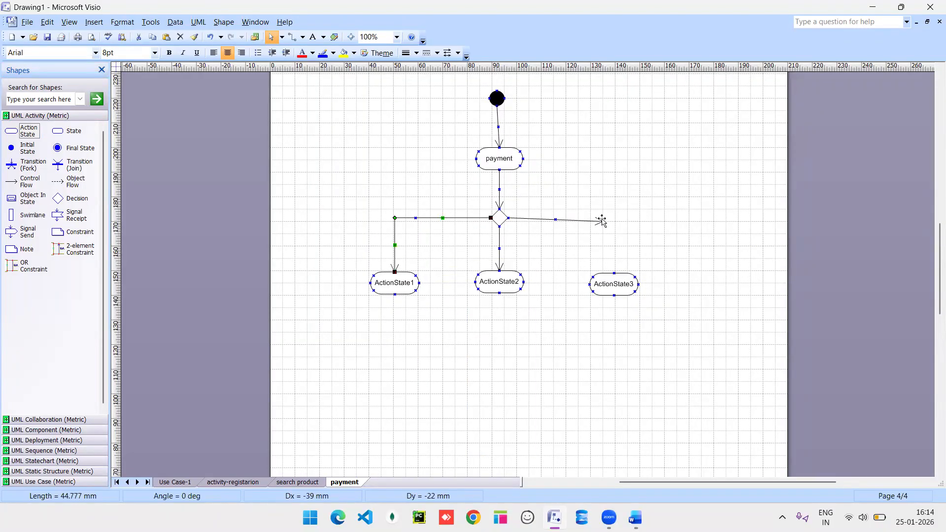
Glue the right-hand flow to ActionState3 and make it a right-angle connector.
left_click(601, 217)
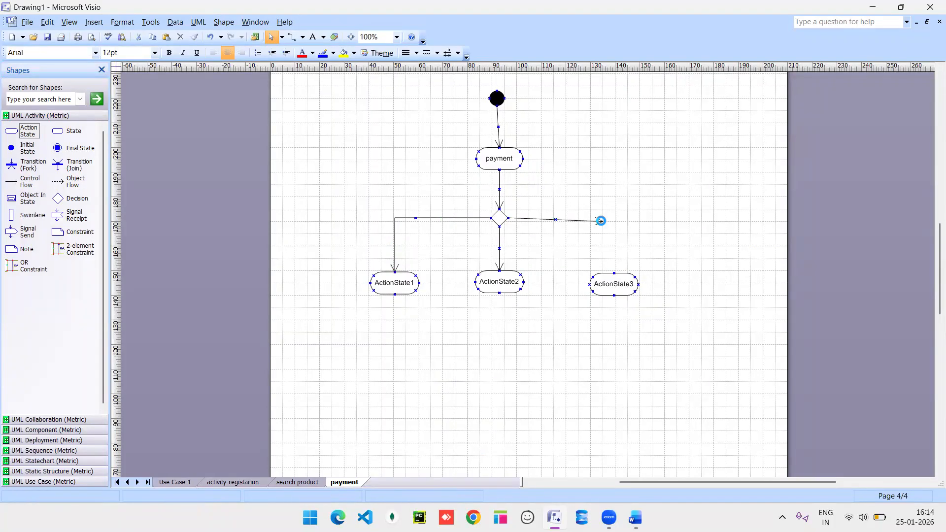
double_click(603, 222)
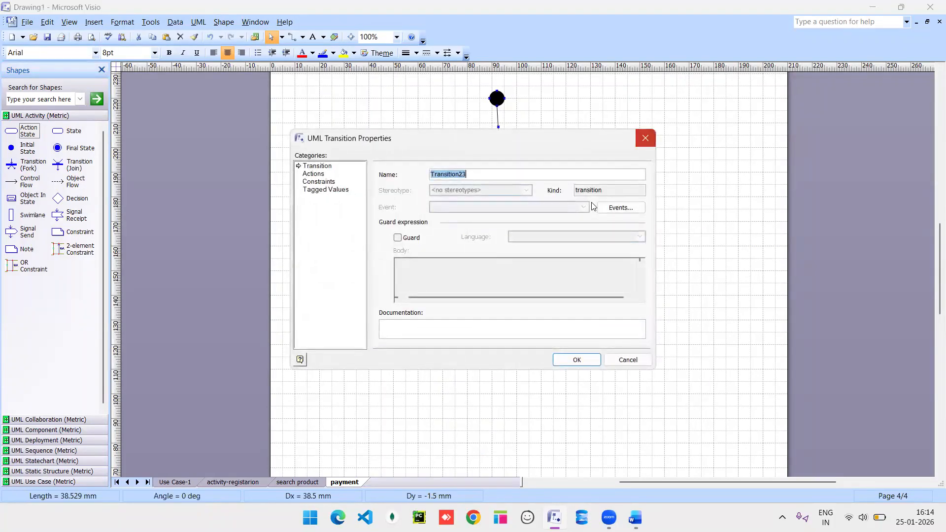
left_click(641, 144)
left_click_drag(603, 221, 614, 273)
right_click(568, 252)
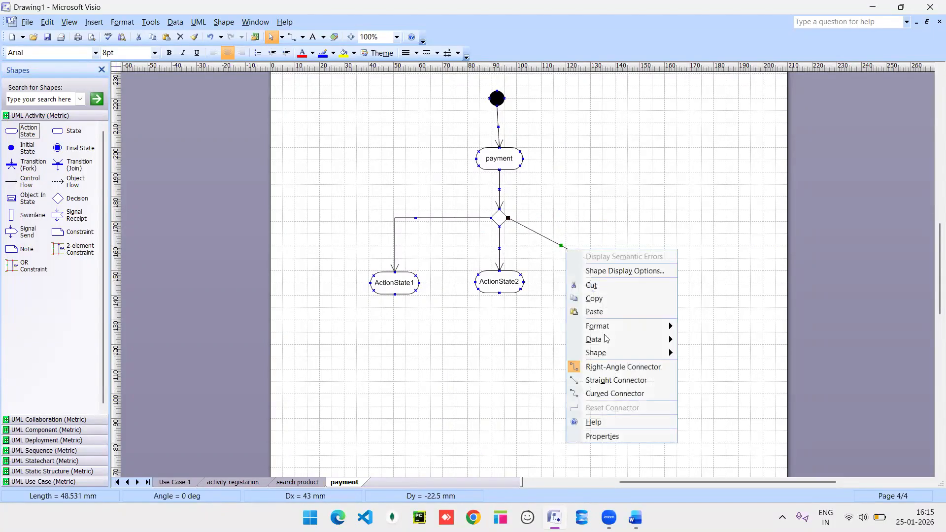
left_click(607, 368)
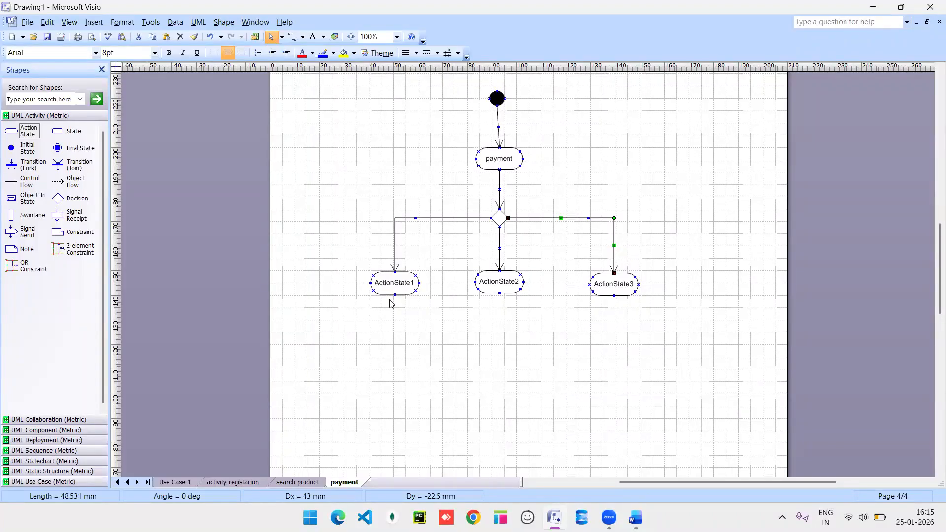
Add flow arrows beneath ActionState1, ActionState2 and ActionState3, duplicating one with Ctrl+D.
left_click_drag(12, 183, 420, 286)
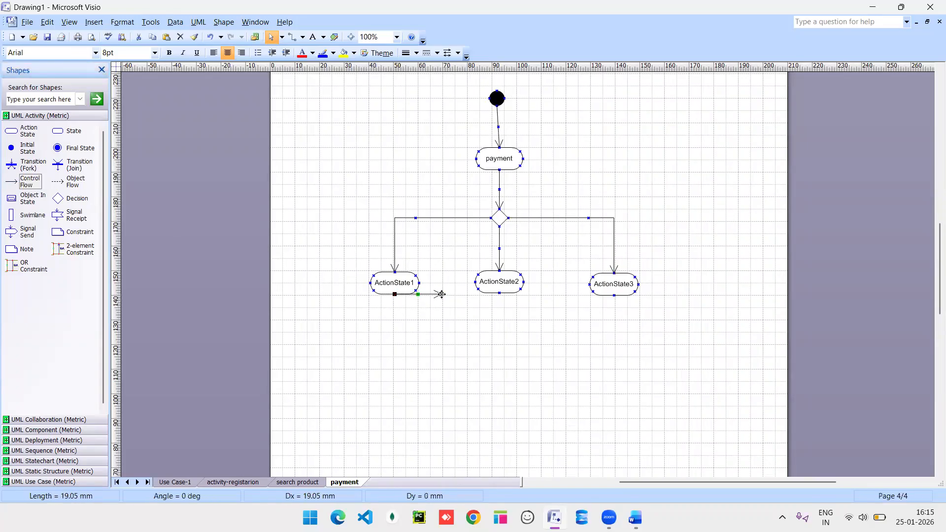
left_click_drag(425, 324, 395, 344)
left_click(14, 182)
left_click_drag(472, 296, 503, 344)
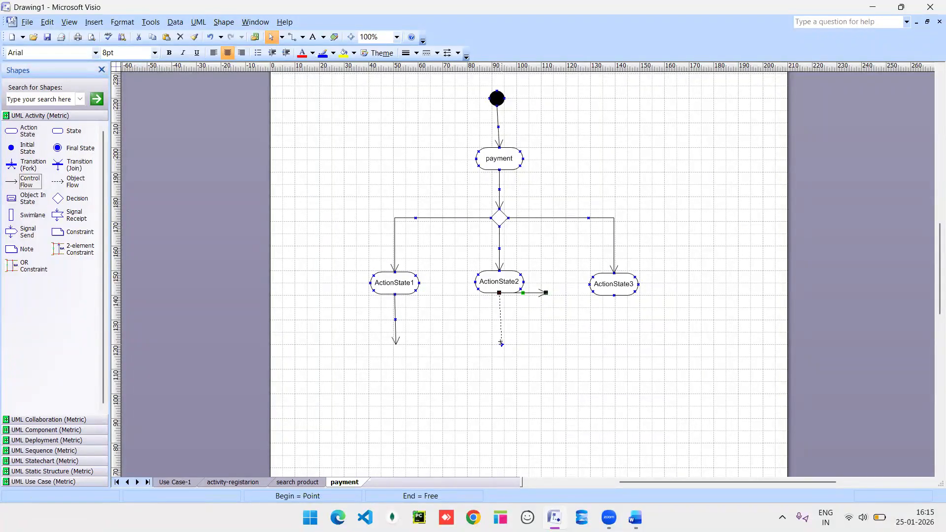
left_click_drag(500, 343, 501, 342)
key("ctrl+d")
left_click_drag(591, 303, 614, 295)
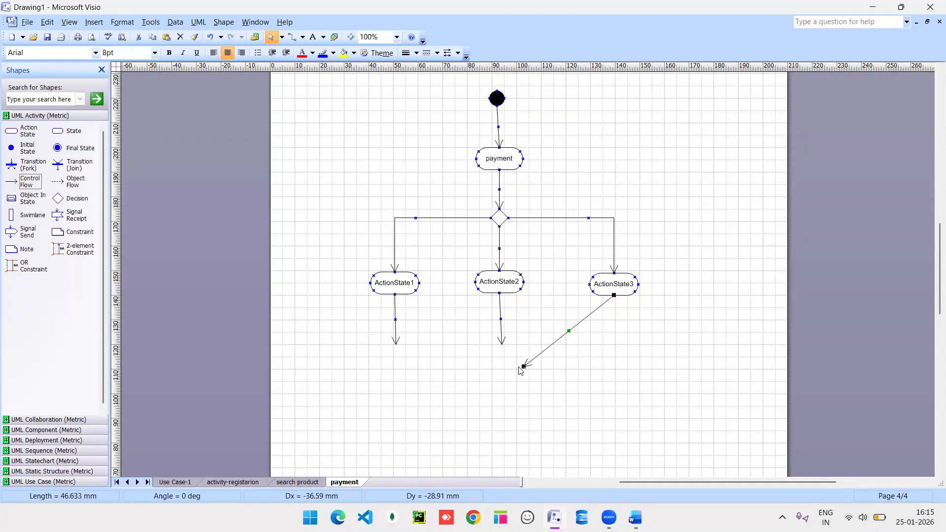
Place a merge decision diamond below ActionState2 and connect the side arrows to it.
left_click_drag(76, 198, 503, 365)
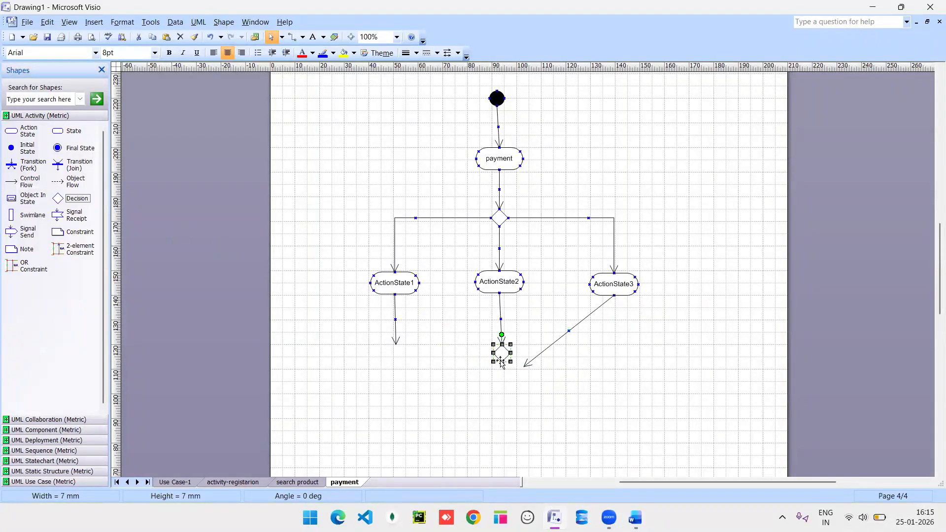
left_click_drag(526, 368, 510, 354)
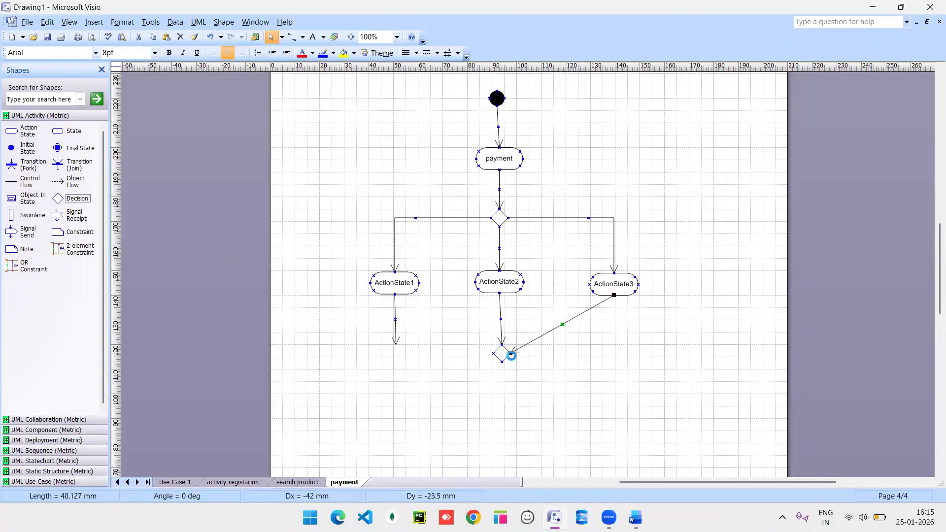
left_click_drag(395, 343, 493, 353)
Convert the ActionState1 and ActionState3 flows into the merge diamond to right-angle connectors.
right_click(459, 335)
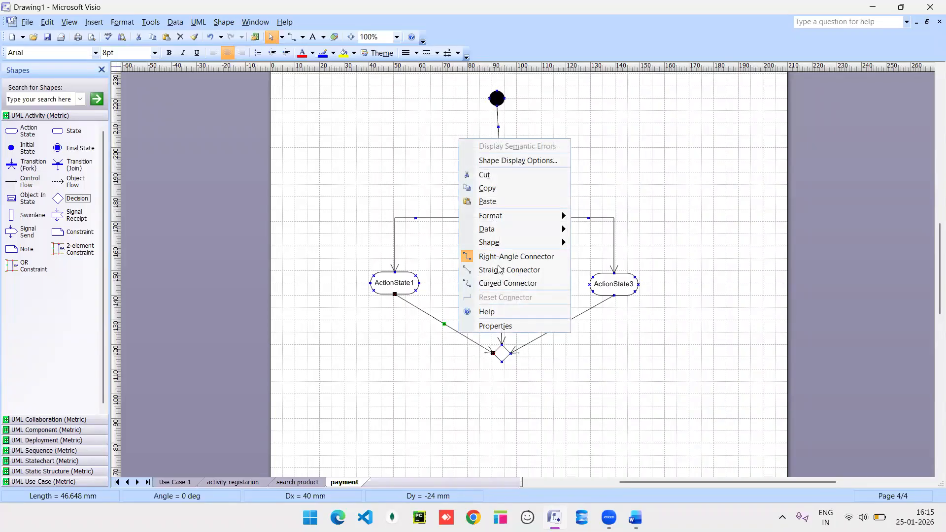
left_click(502, 256)
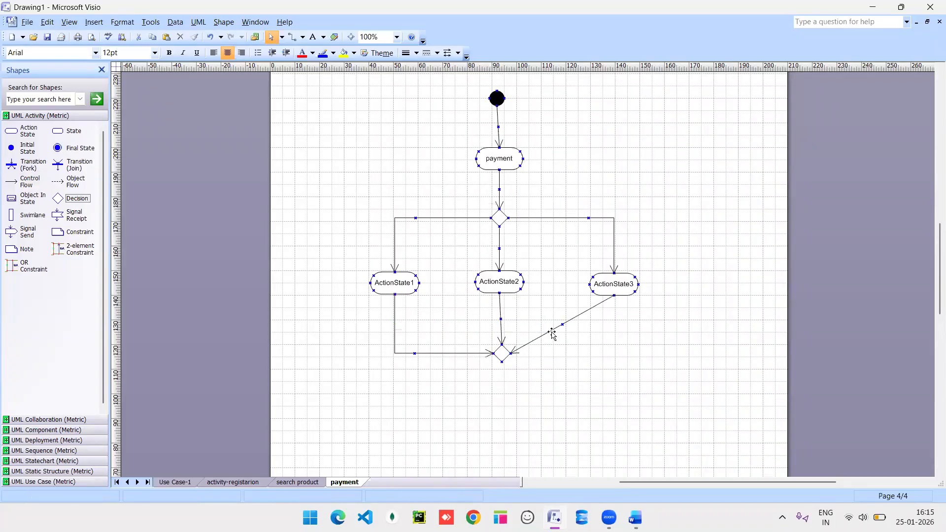
right_click(554, 335)
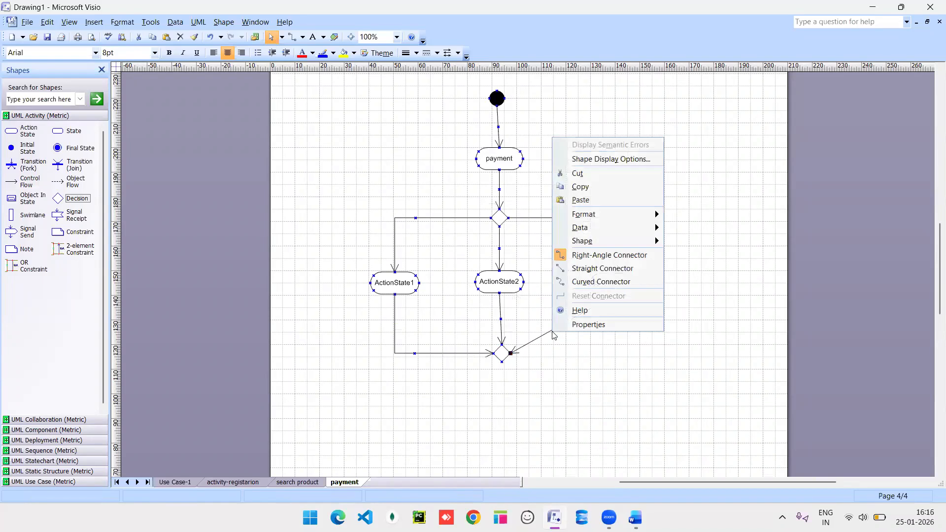
left_click(611, 255)
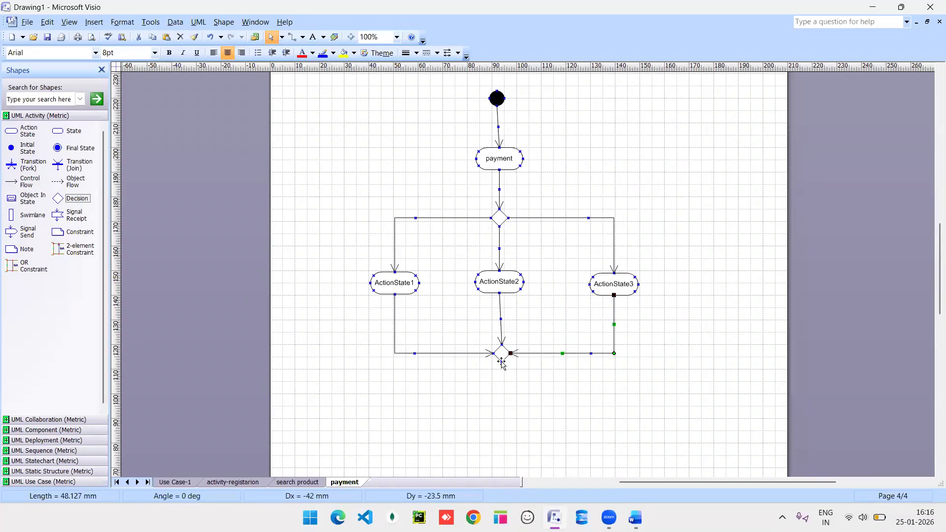
scroll(503, 364, "down", 6)
scroll(503, 364, "up", 4)
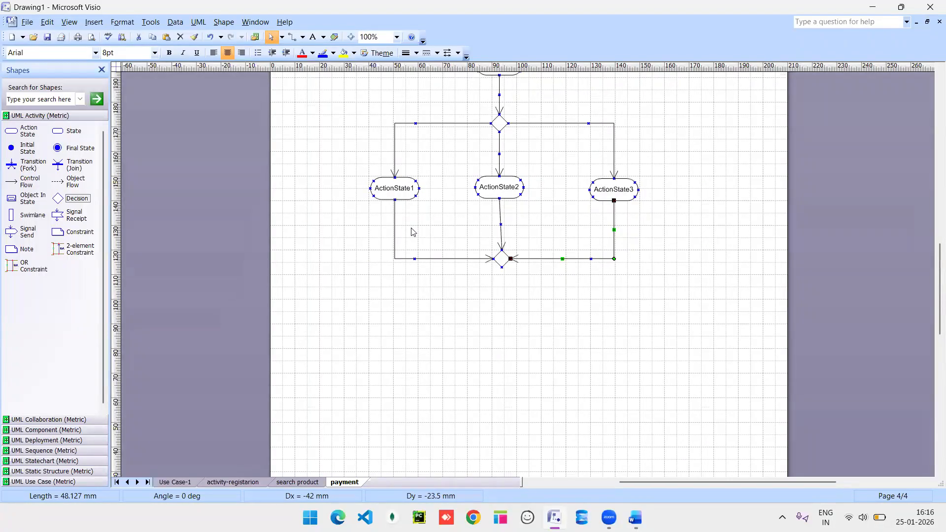
Name the action states cod, upi and card, and add a flow pointing down from the merge diamond.
double_click(390, 188)
type("cod")
key("Return")
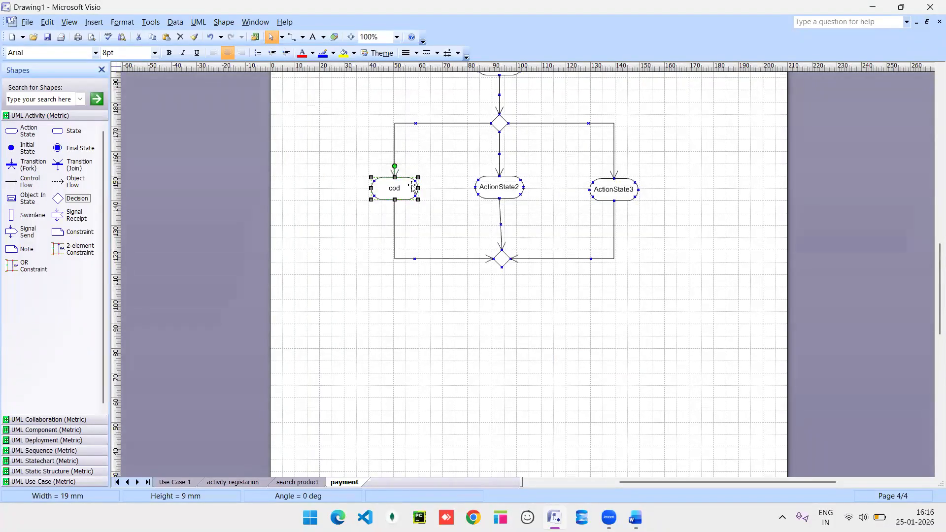
double_click(499, 187)
type("upi")
key("Return")
double_click(610, 188)
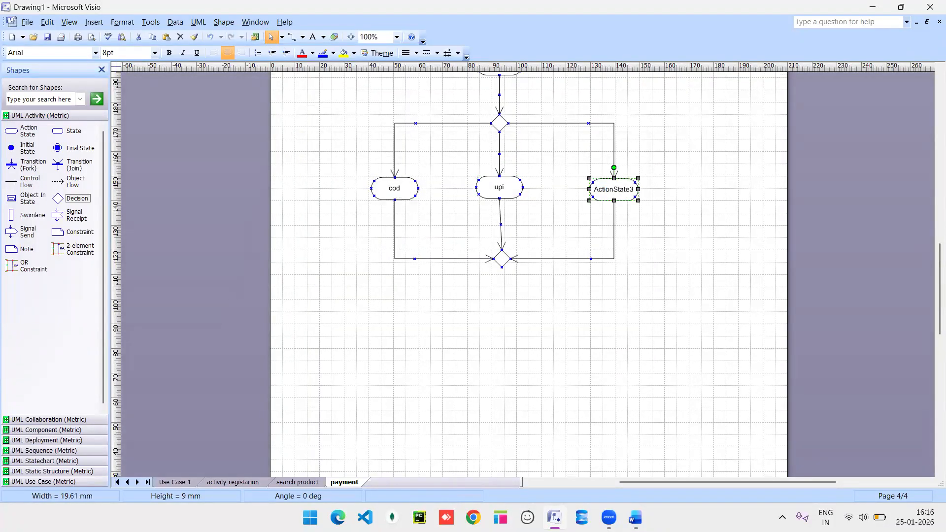
type("card")
key("Return")
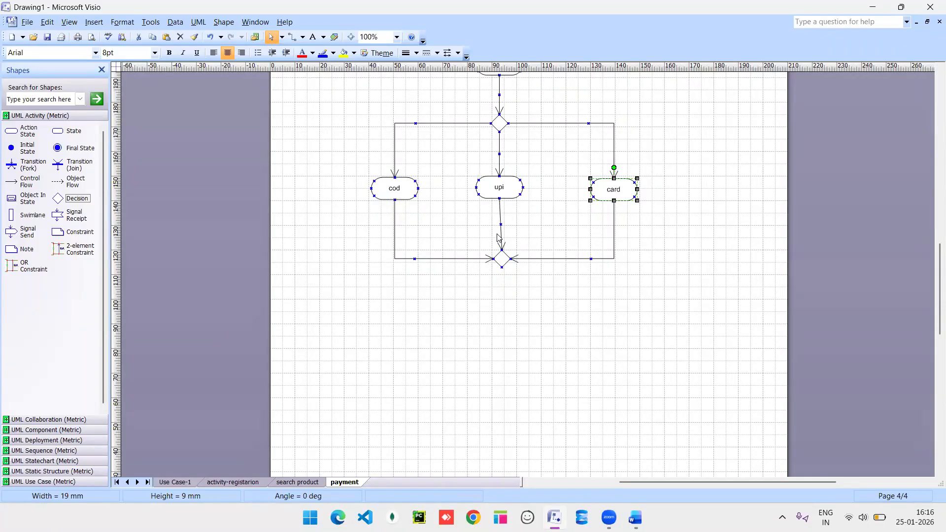
left_click_drag(22, 190, 502, 267)
left_click_drag(533, 297, 504, 328)
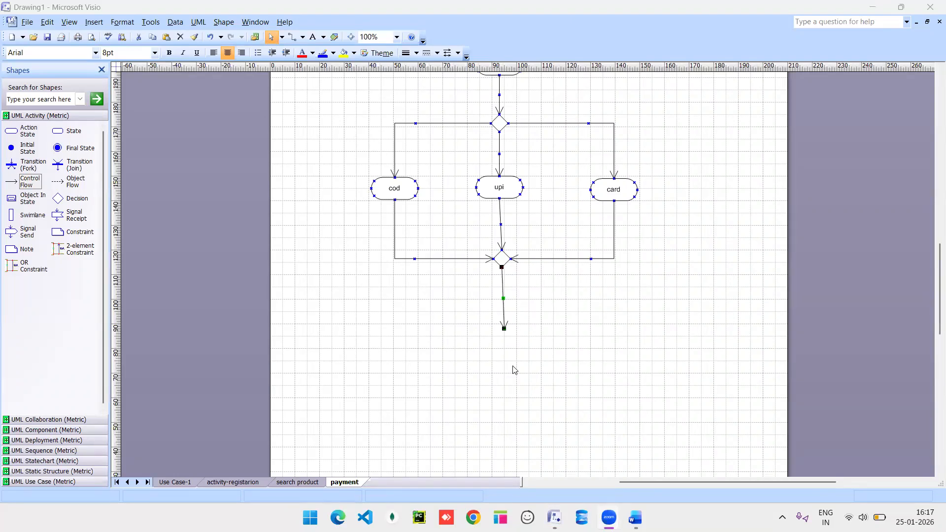
Give the transition below the merge diamond a [VALID] guard condition.
left_click(503, 301)
key("Escape")
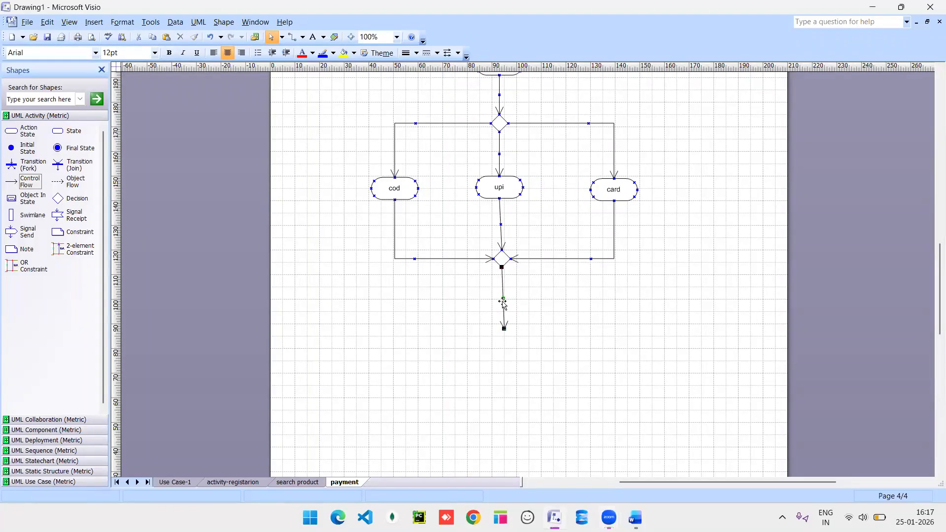
right_click(503, 301)
double_click(501, 297)
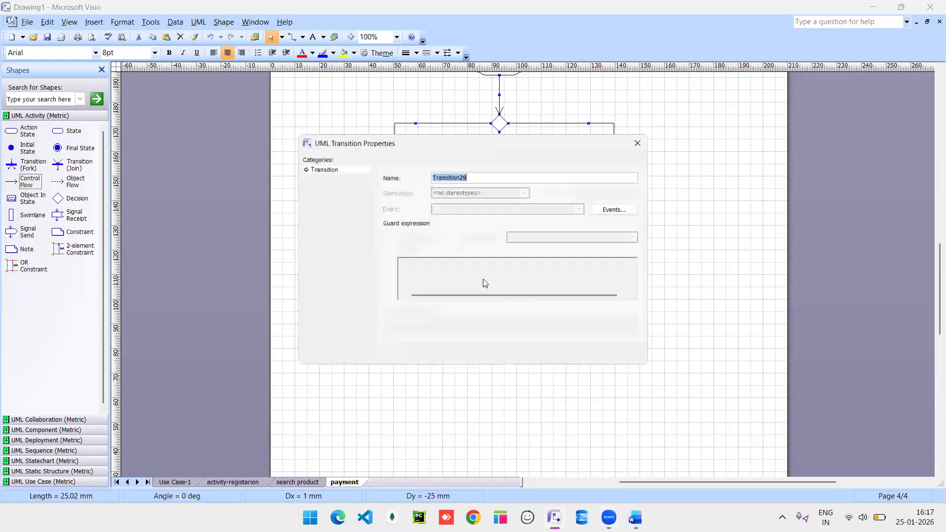
left_click(398, 237)
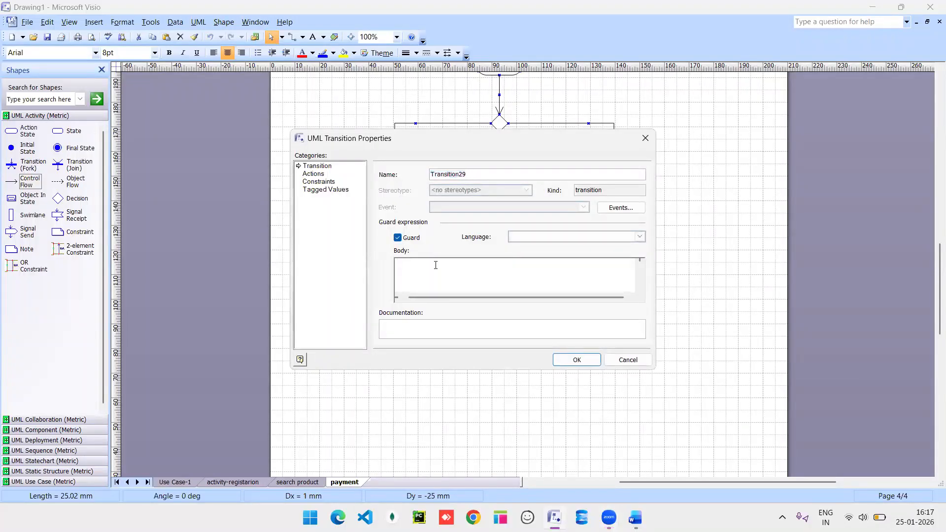
type("VALID")
left_click(575, 361)
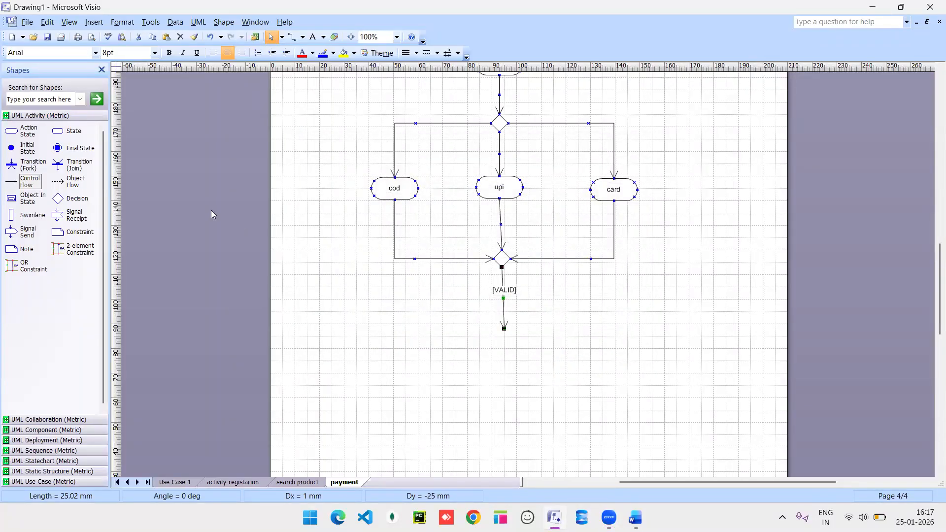
Add a 'payment done' action state below, a final state, and control flows connecting them.
left_click_drag(9, 132, 505, 345)
double_click(506, 344)
type("payment")
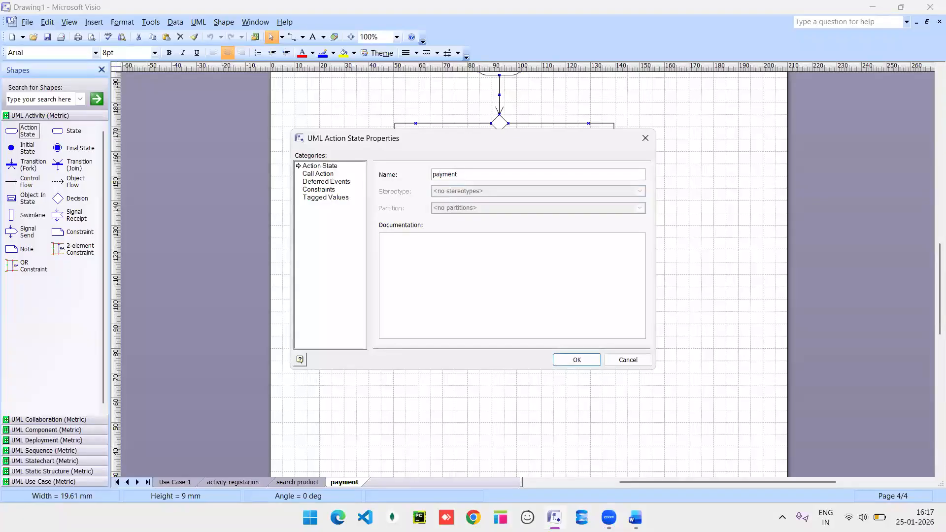
type(" done")
key("Return")
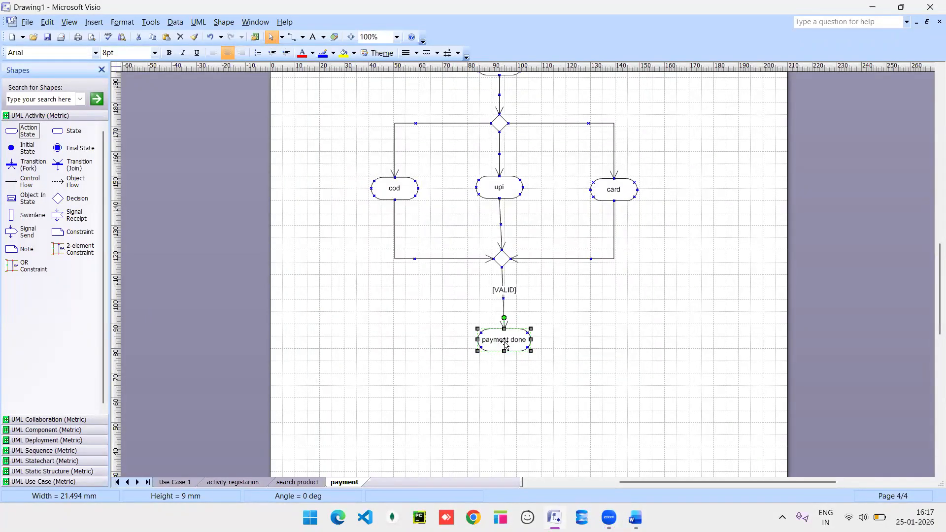
left_click_drag(57, 149, 509, 386)
left_click_drag(22, 181, 509, 380)
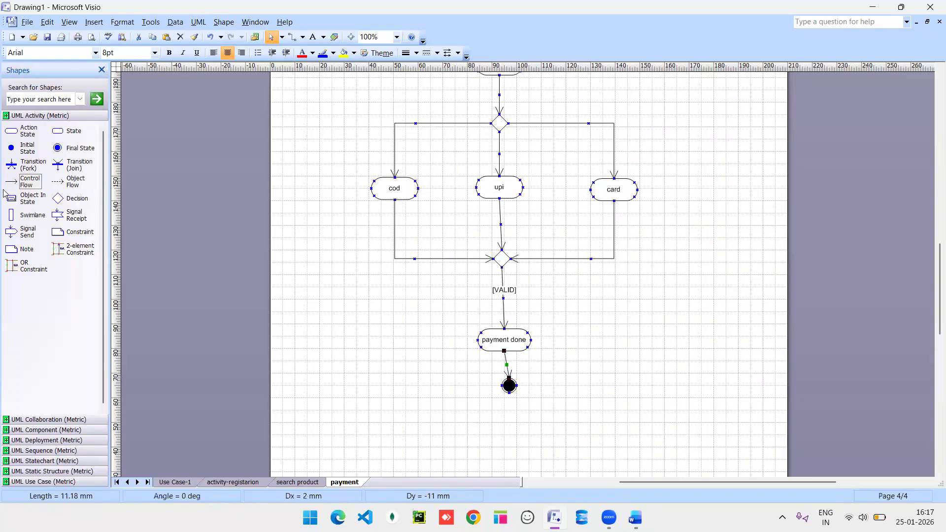
left_click_drag(22, 182, 384, 302)
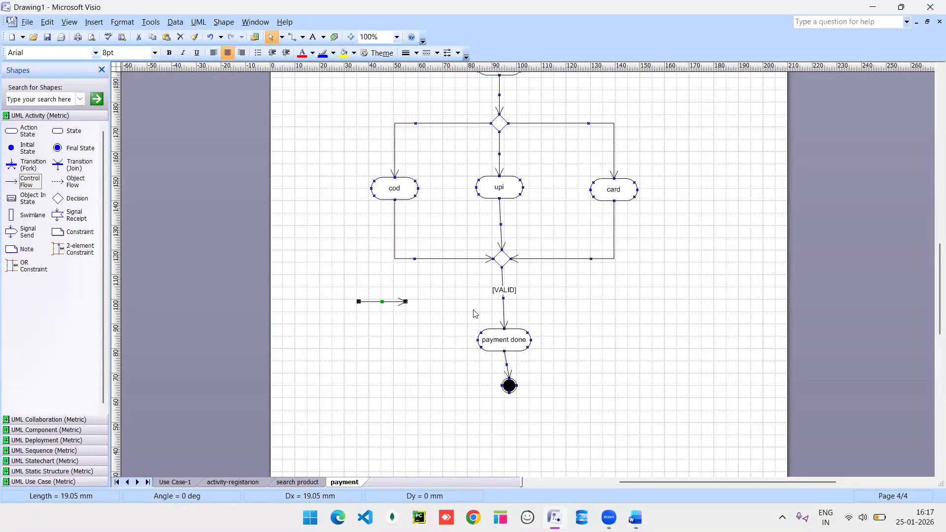
Delete the 'payment done' action state.
left_click(507, 338)
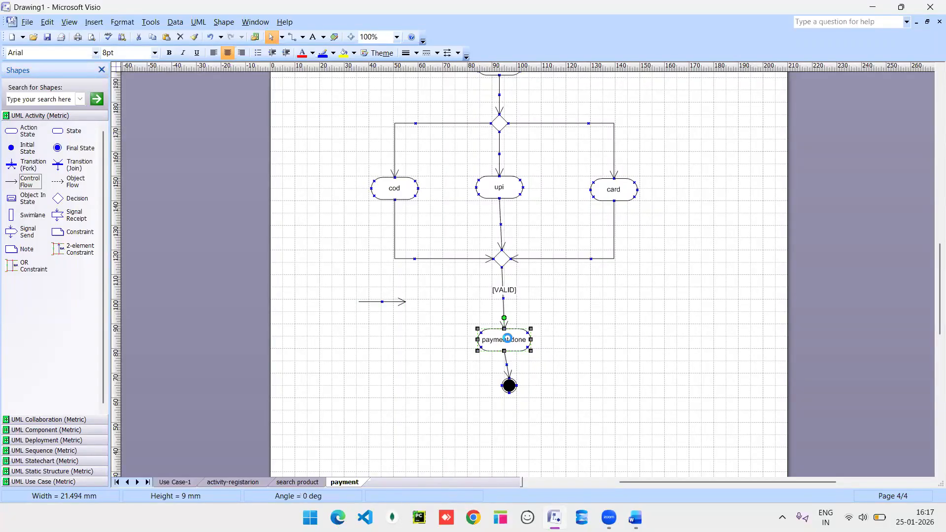
left_click_drag(508, 339, 572, 389)
key("ctrl+z")
key("Escape")
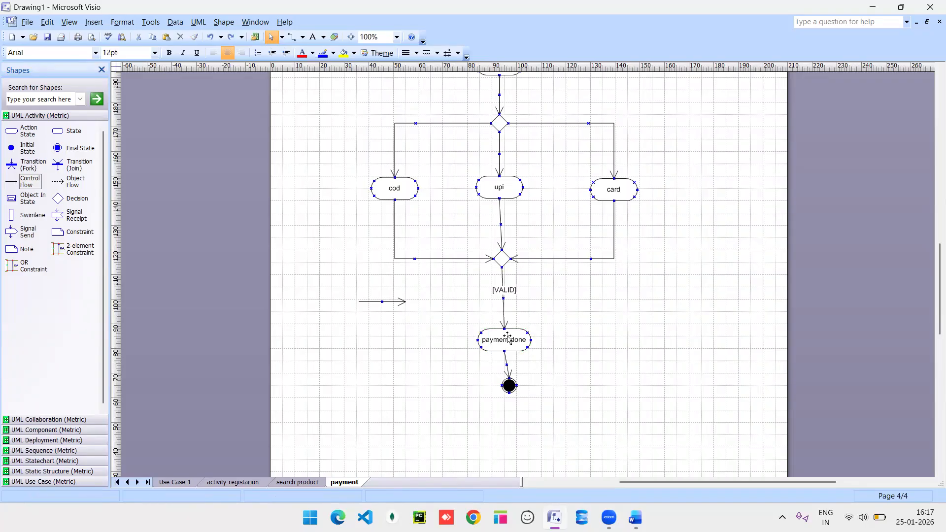
left_click(508, 338)
key("Delete")
Clear the VALID guard text and turn off the guard on the transition below the merge.
double_click(503, 284)
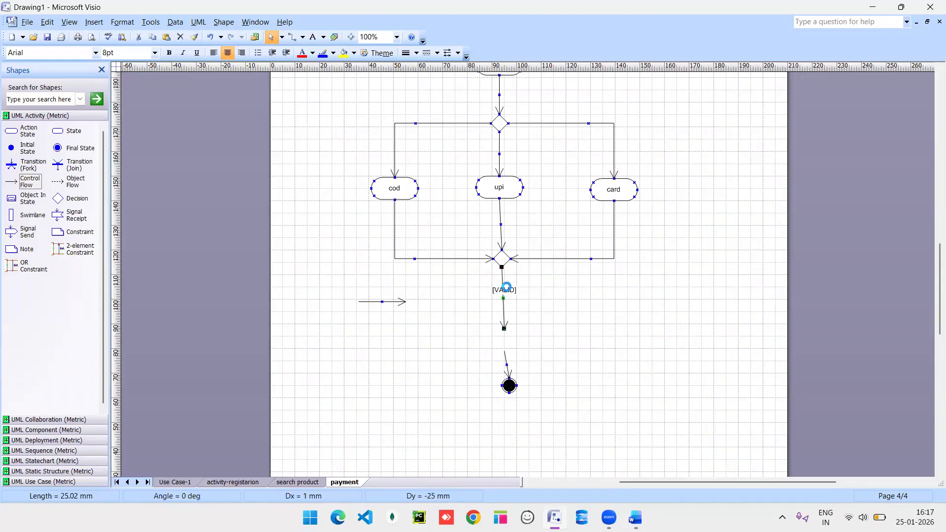
left_click(426, 266)
key("BackSpace")
key("BackSpace")
key("BackSpace")
key("BackSpace")
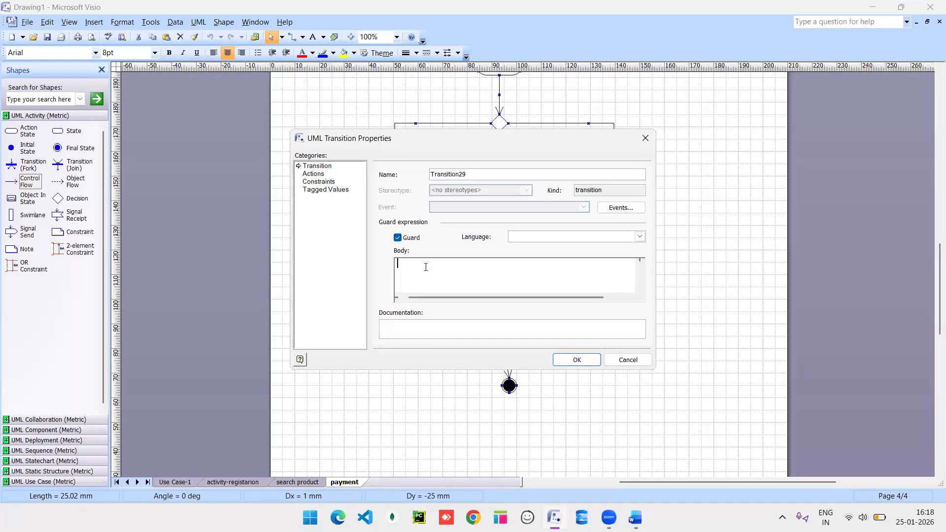
left_click(398, 238)
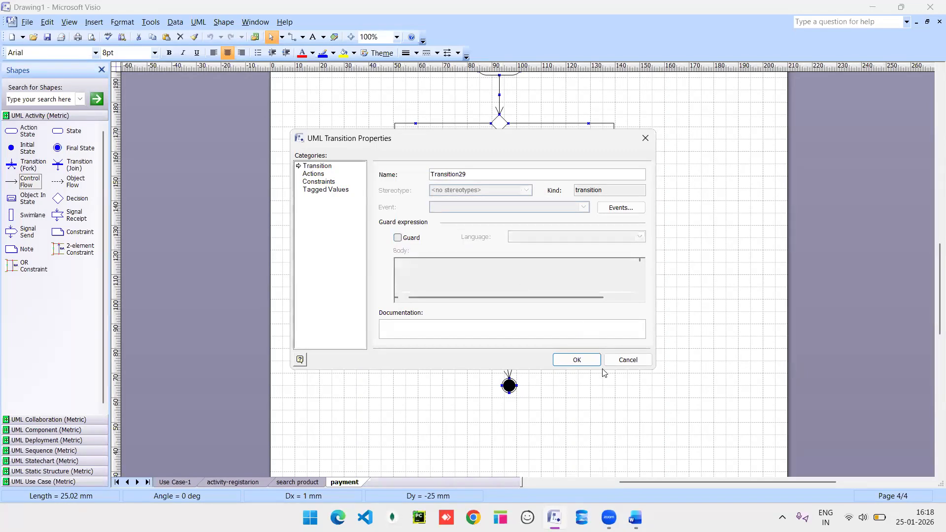
left_click(572, 360)
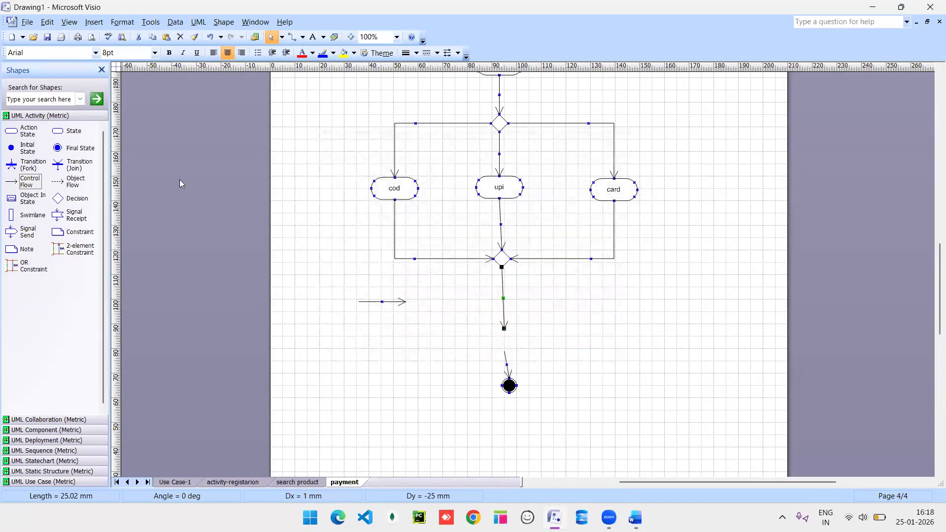
Drop a decision diamond onto that flow and delete its connector to the final state.
left_click_drag(59, 197, 505, 339)
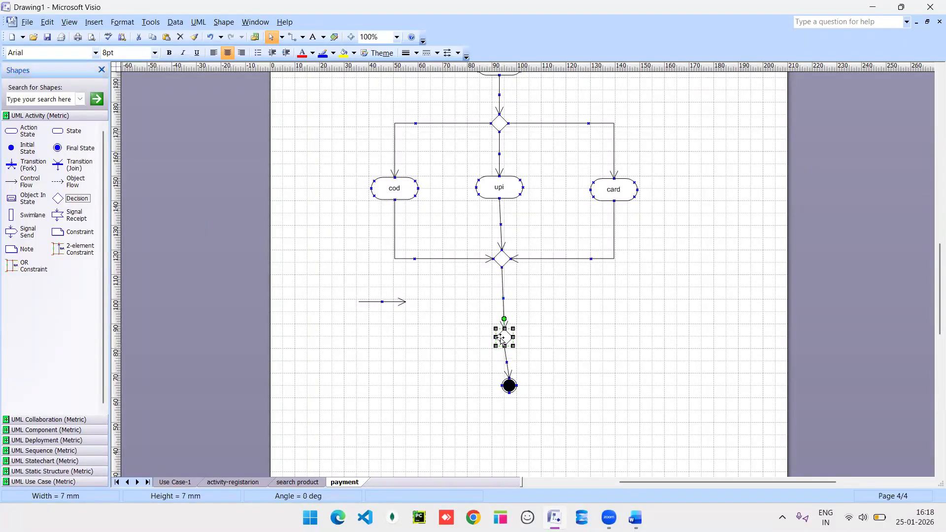
left_click(505, 360)
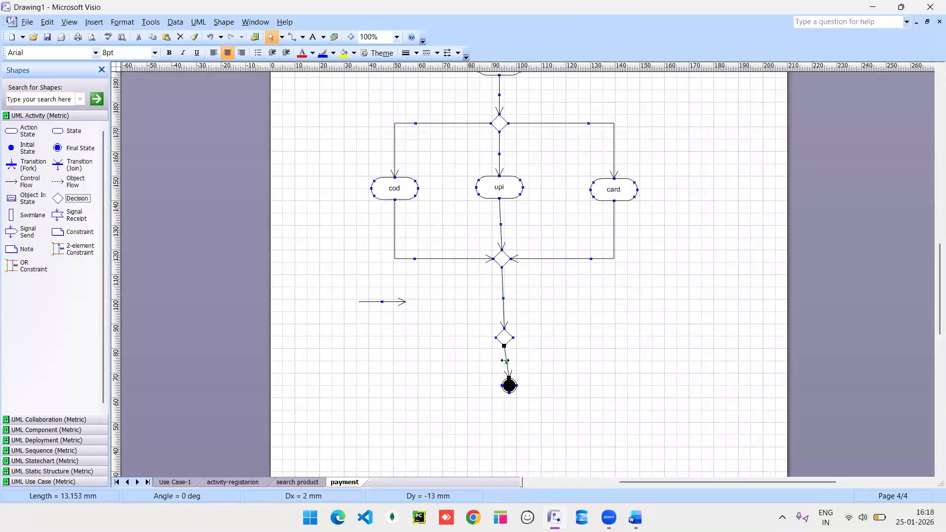
key("Delete")
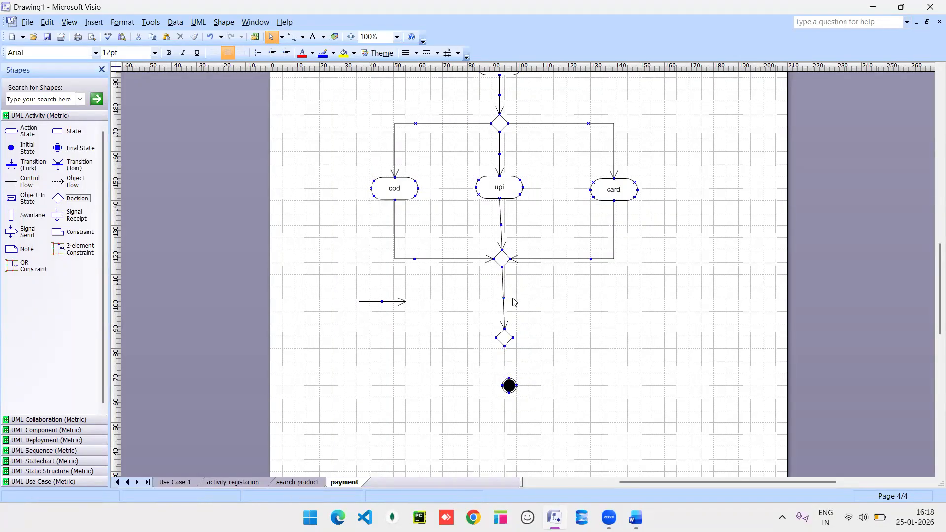
left_click_drag(388, 301, 552, 374)
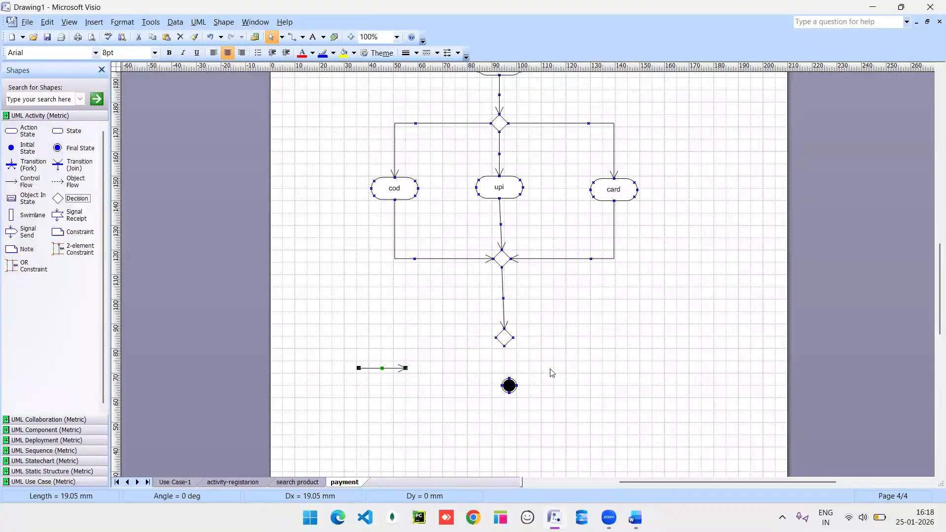
Attach the loose arrow to the lower decision, pointing straight down, and shift the final state aside.
left_click(504, 334)
left_click_drag(499, 311, 499, 309)
left_click(389, 369)
left_click_drag(437, 357, 493, 364)
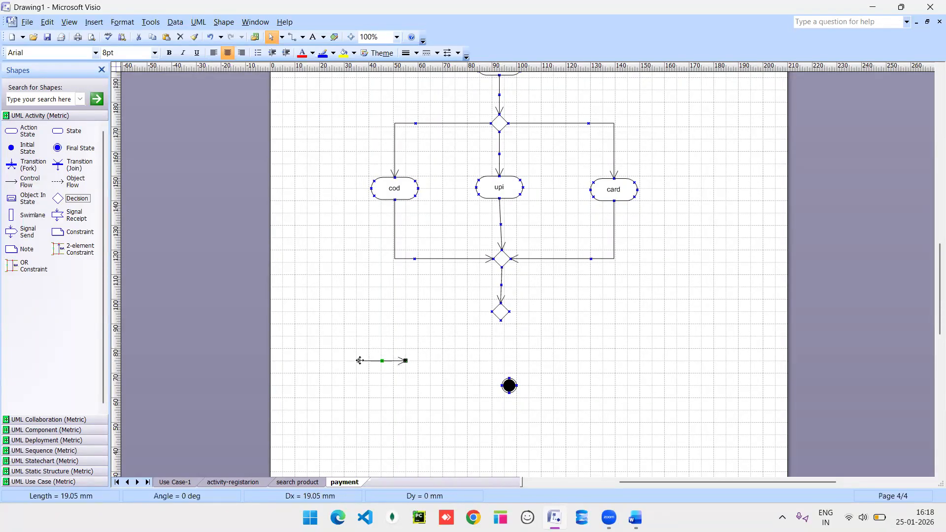
left_click_drag(359, 361, 501, 321)
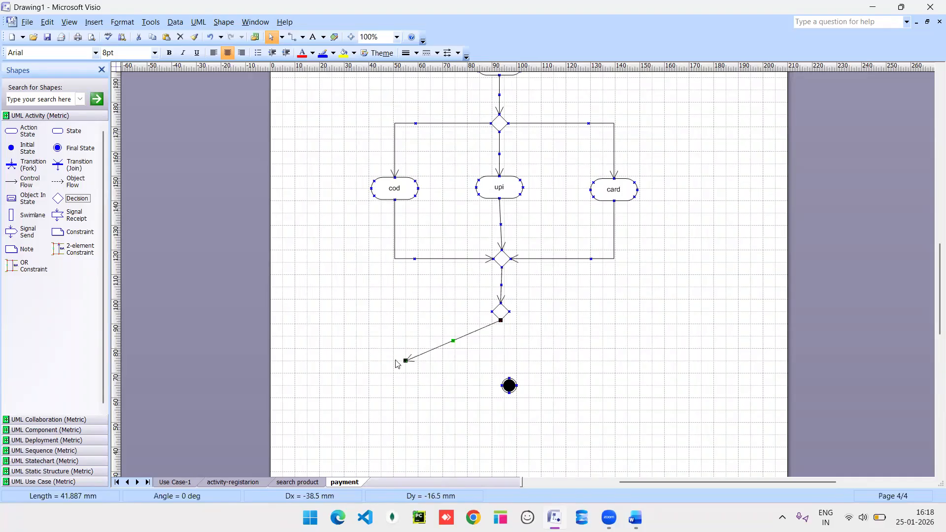
left_click_drag(510, 386, 479, 422)
left_click(405, 361)
left_click_drag(403, 362, 503, 361)
Give that transition a [VAlid] guard and place a new action state beneath it.
double_click(503, 345)
left_click(397, 238)
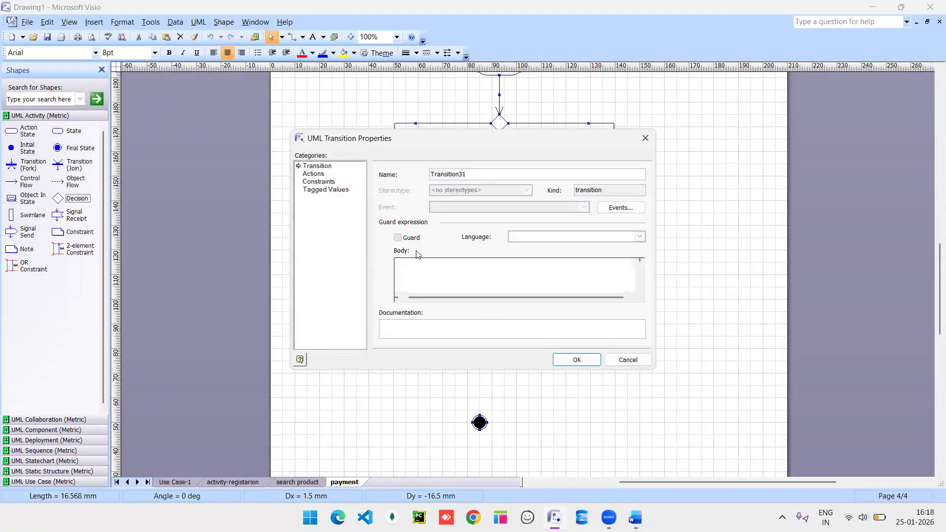
type("Alid")
left_click(573, 360)
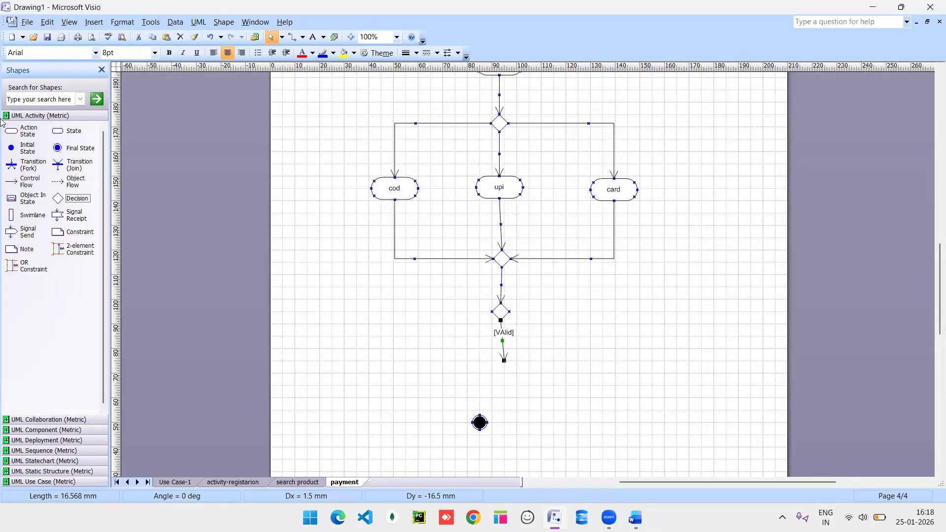
left_click_drag(15, 132, 506, 374)
Re-center the final state and draw a right-angled loop-back flow from the lower decision to payment.
left_click_drag(481, 423, 512, 421)
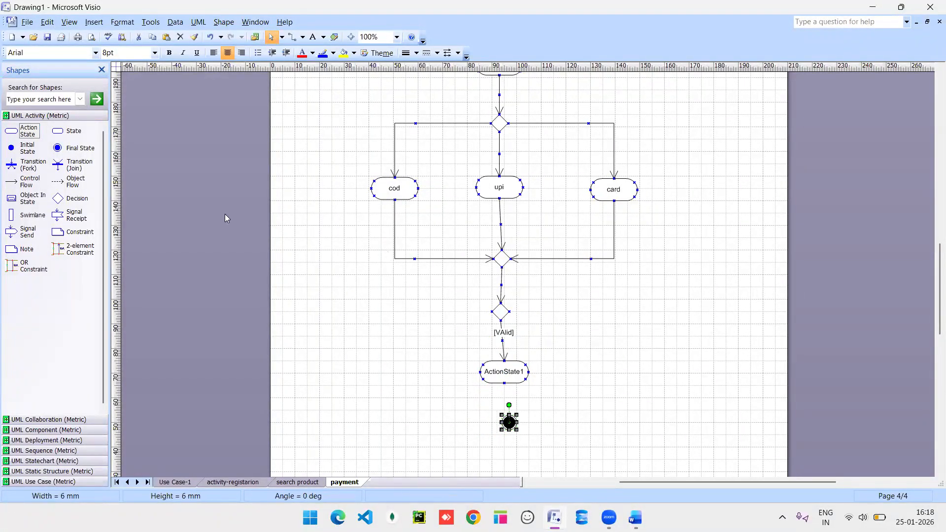
left_click_drag(30, 182, 523, 80)
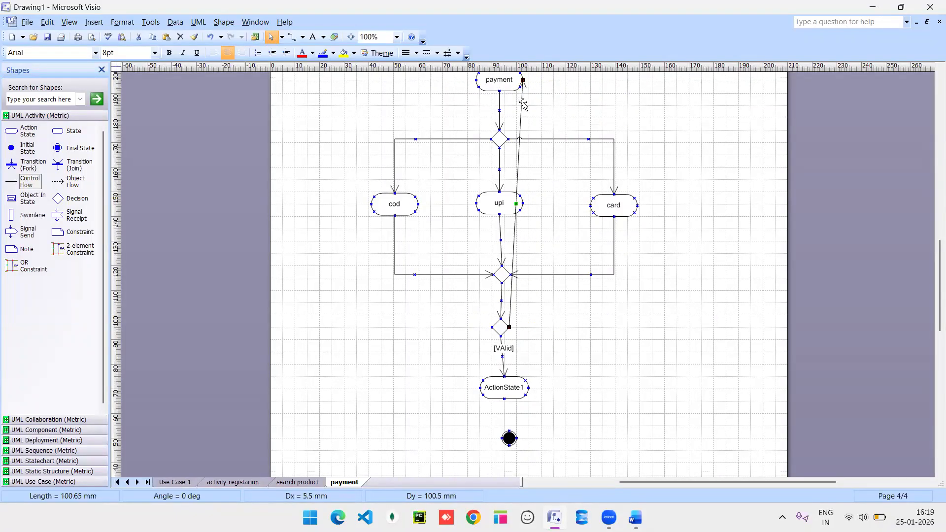
right_click(517, 189)
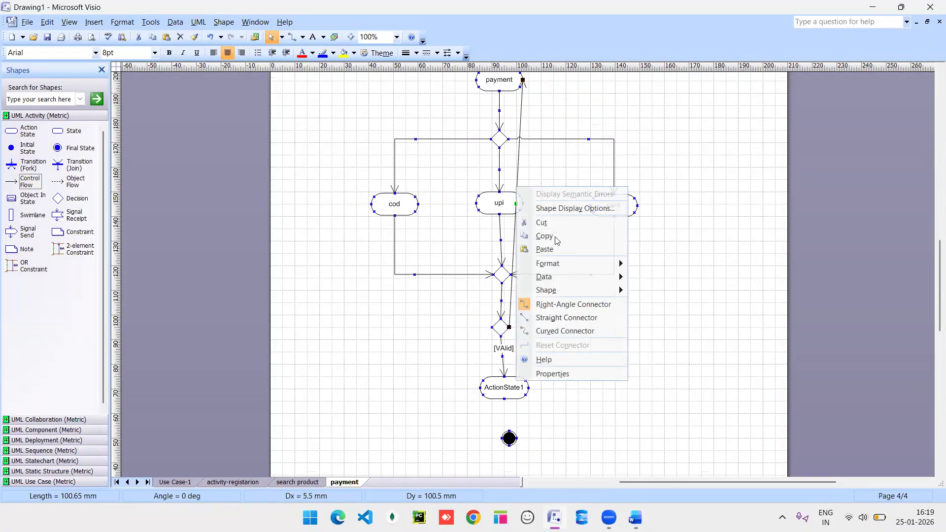
left_click(563, 305)
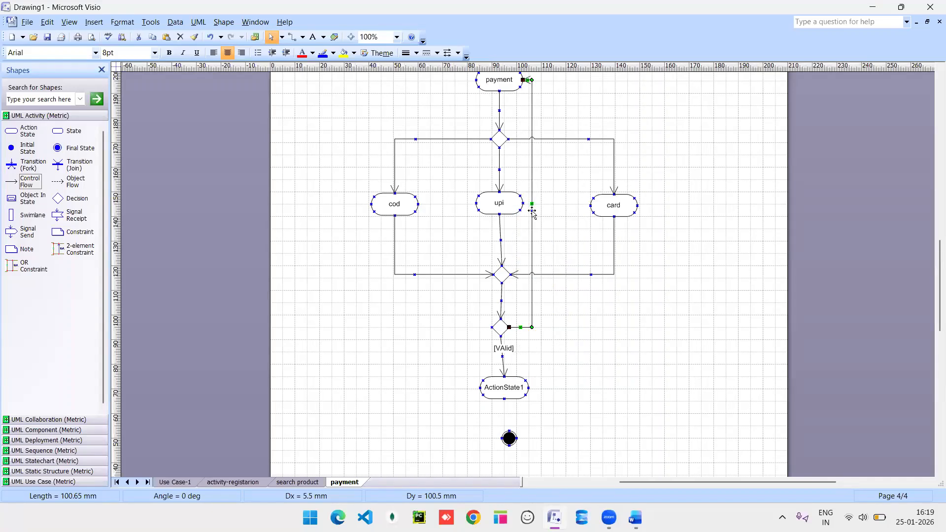
key("Escape")
mouse_move(533, 212)
left_mouse_down()
mouse_move(595, 209)
mouse_move(534, 212)
left_mouse_up()
Route the loop-back line well right of card, and connect ActionState1 to the final state.
left_click(535, 212)
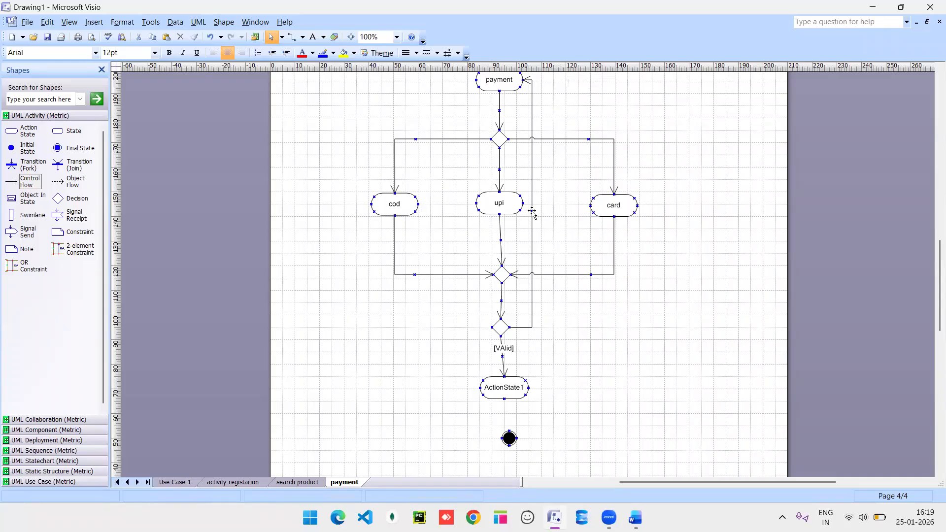
mouse_move(532, 210)
left_mouse_down()
mouse_move(598, 206)
mouse_move(558, 219)
mouse_move(534, 213)
left_mouse_up()
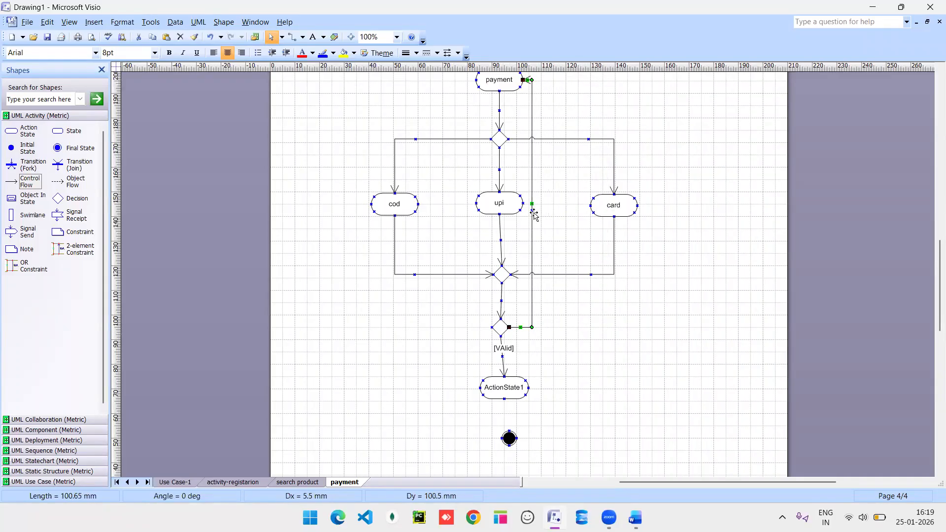
left_click(534, 212)
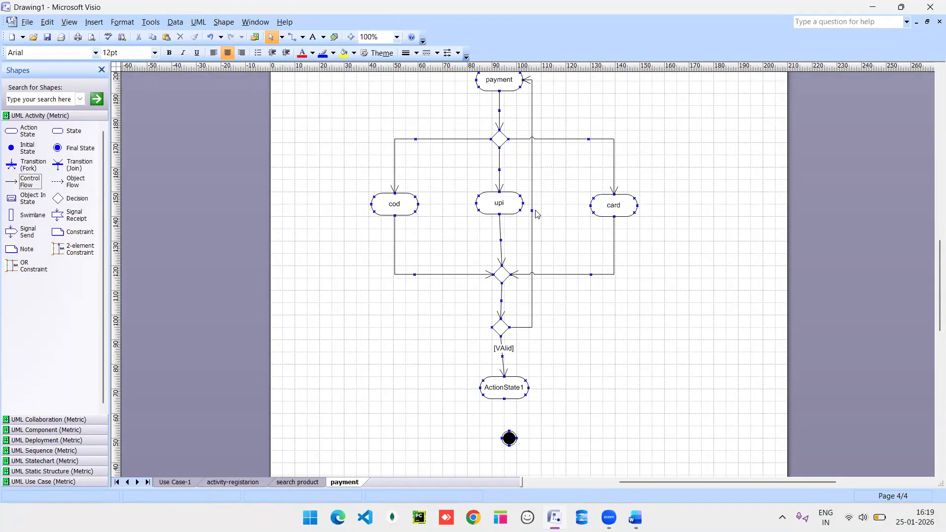
right_click(532, 211)
key("Escape")
left_click(532, 212)
left_click_drag(532, 203, 677, 204)
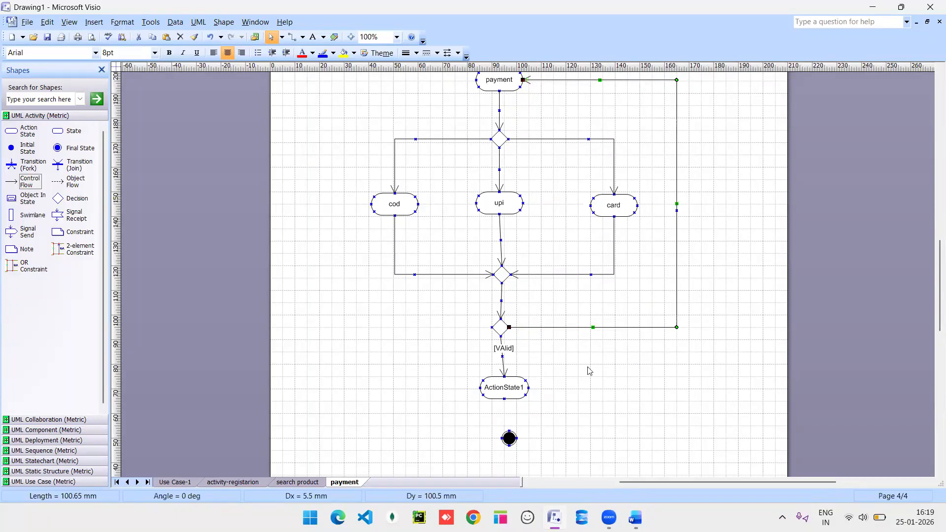
left_click_drag(12, 183, 508, 445)
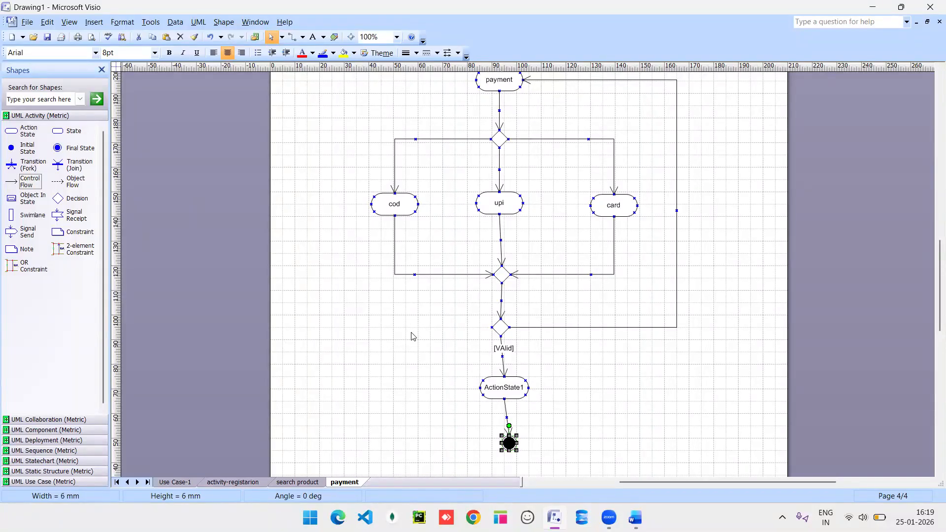
Rename ActionState1 to 'payment done'.
double_click(501, 397)
type("pa")
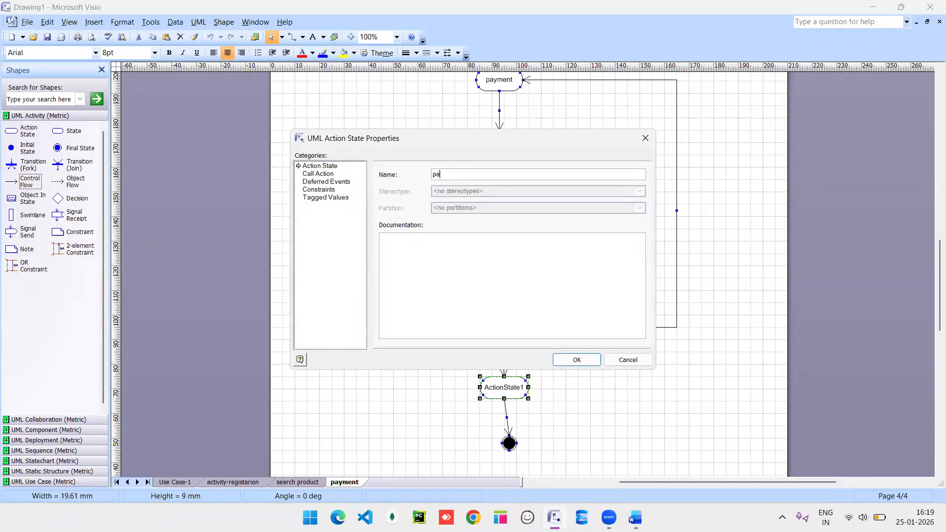
type("yment done")
key("Return")
Give the loop-back transition to payment an [Invalid] guard.
left_click(589, 328)
double_click(589, 328)
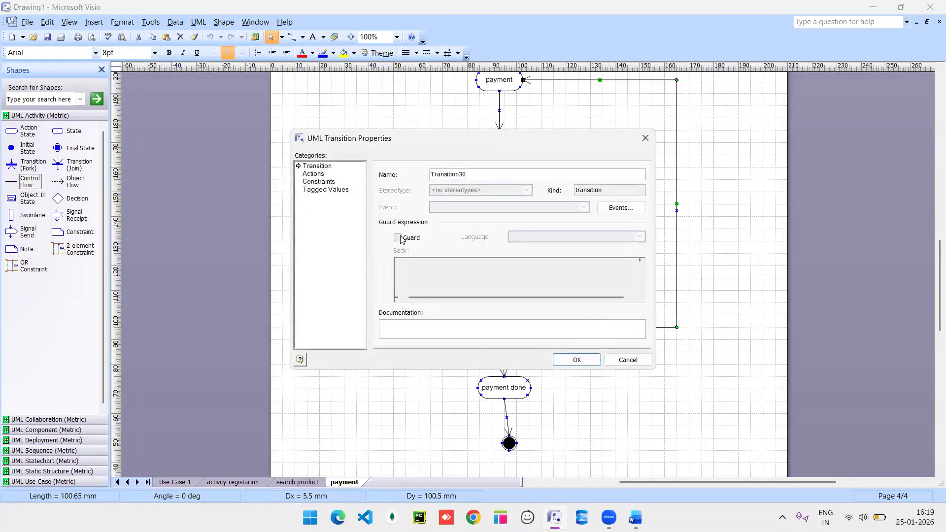
left_click(398, 238)
type("Invalid")
left_click(576, 360)
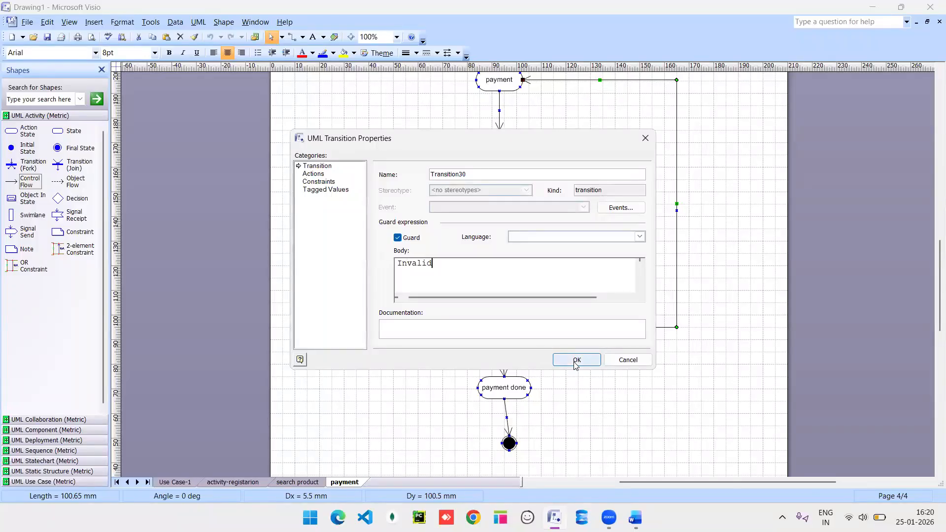
scroll(598, 141, "up", 5)
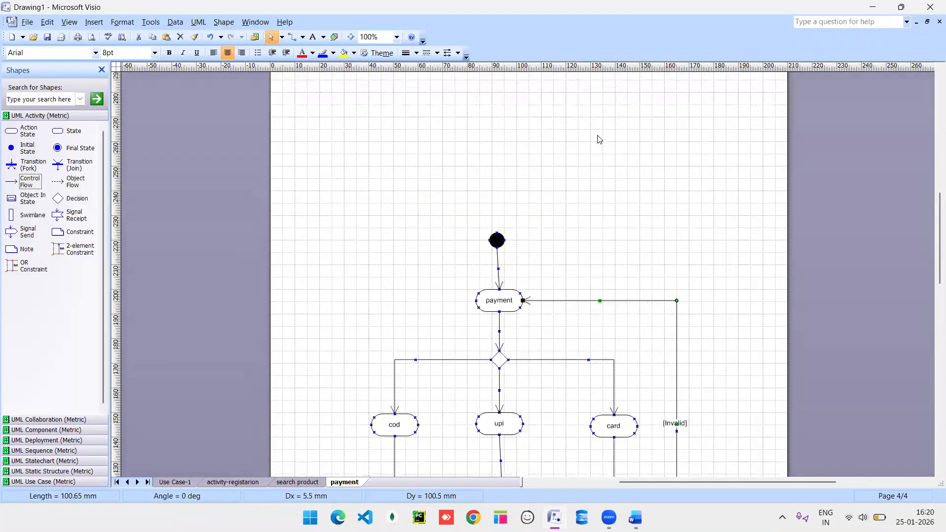
scroll(598, 141, "down", 8)
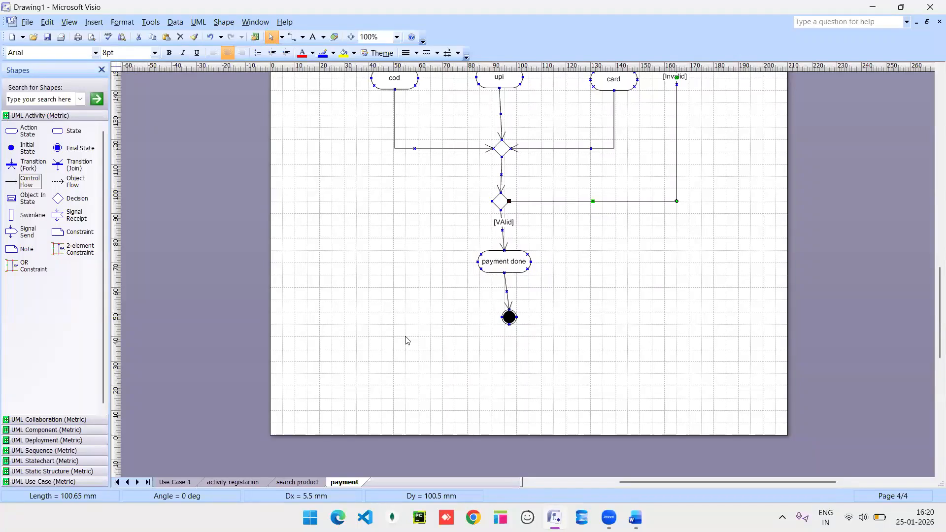
Add a new page to the drawing named 'order details'.
right_click(335, 483)
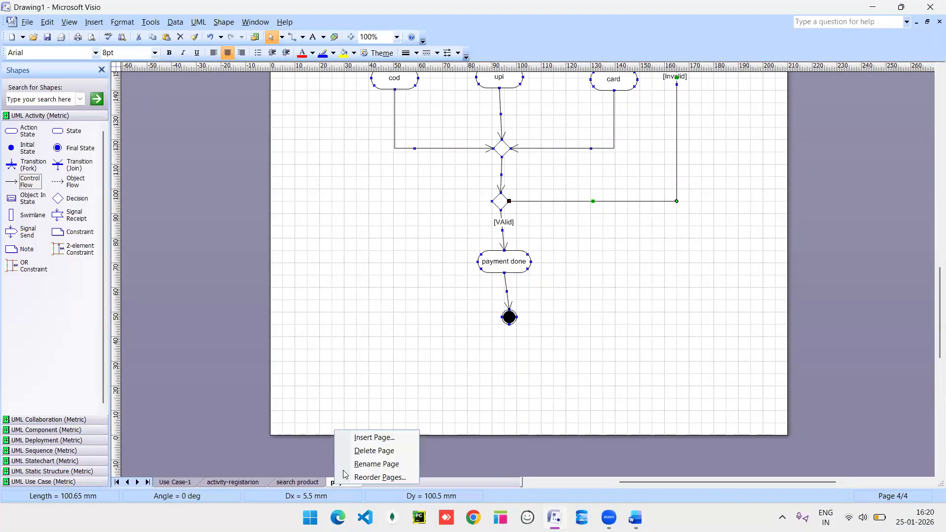
left_click(372, 442)
type("order")
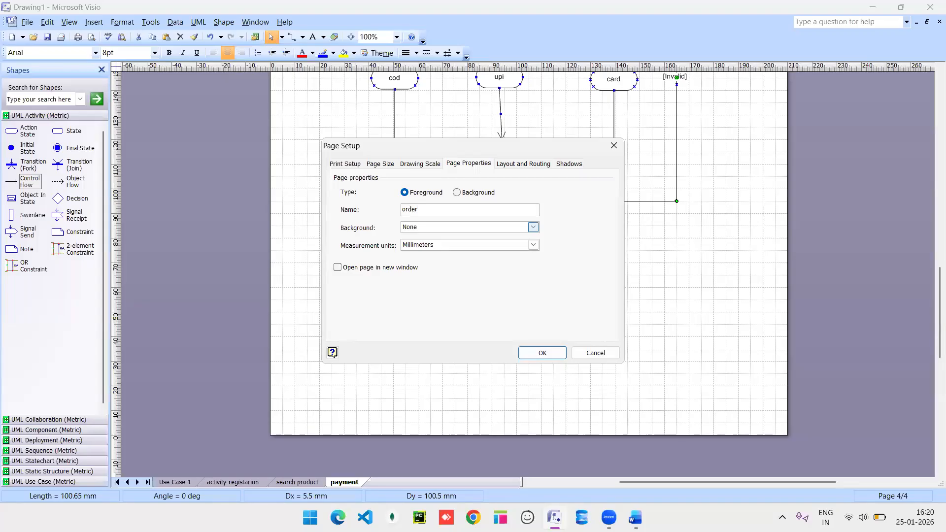
type(" details")
key("Return")
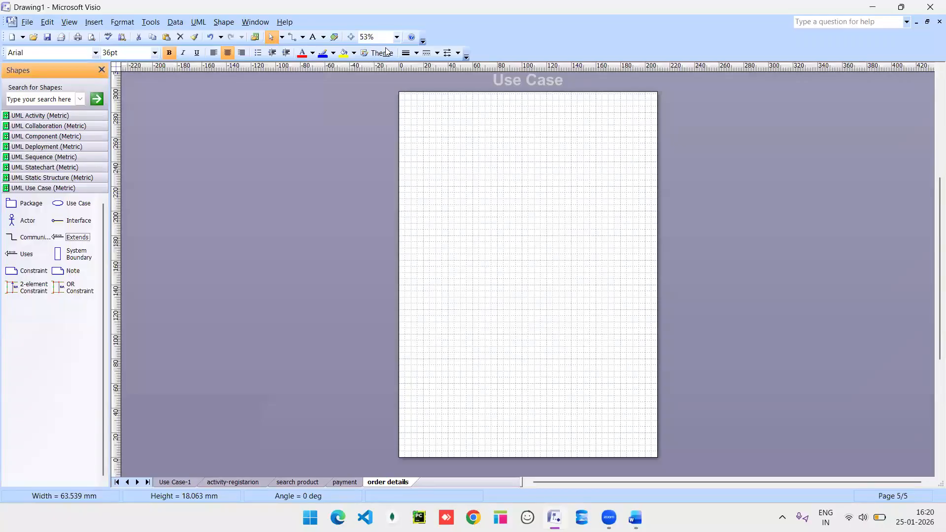
View the order details page at 100% zoom, then bring the Word notes forward.
left_click(397, 37)
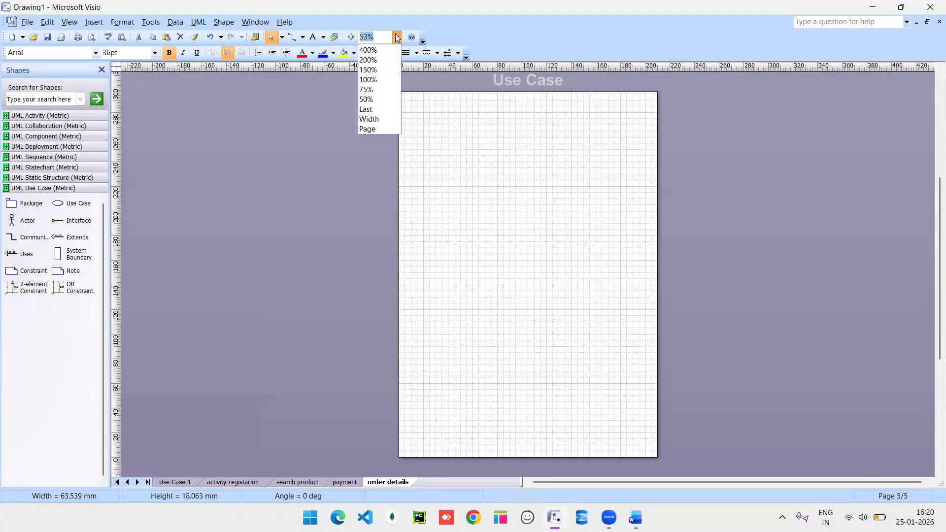
left_click(373, 80)
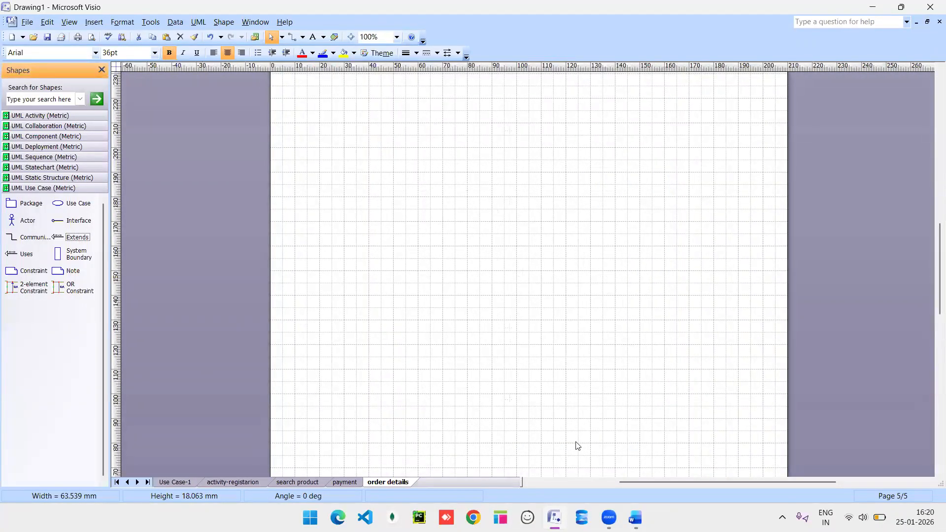
left_click(635, 517)
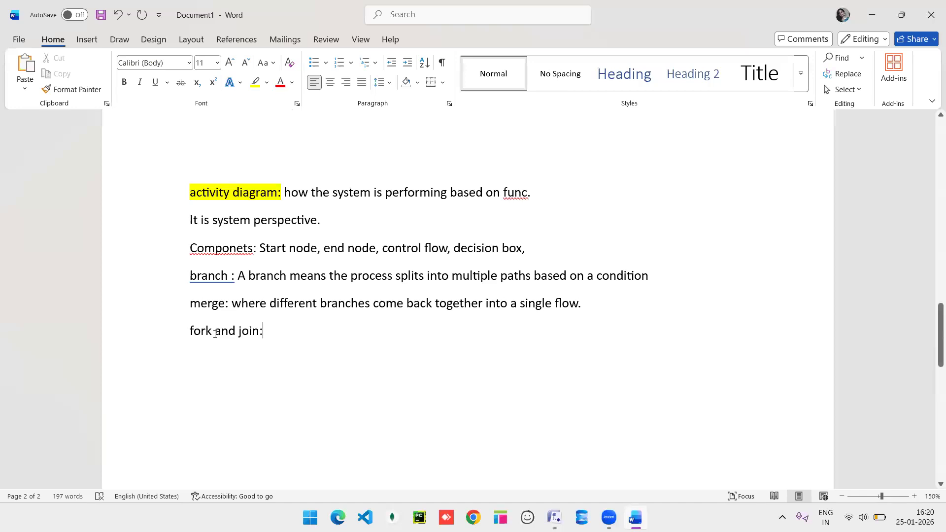
Write 'Fork: many task will done at a same time', with join on the next line.
key("BackSpace")
type(":")
key("Return")
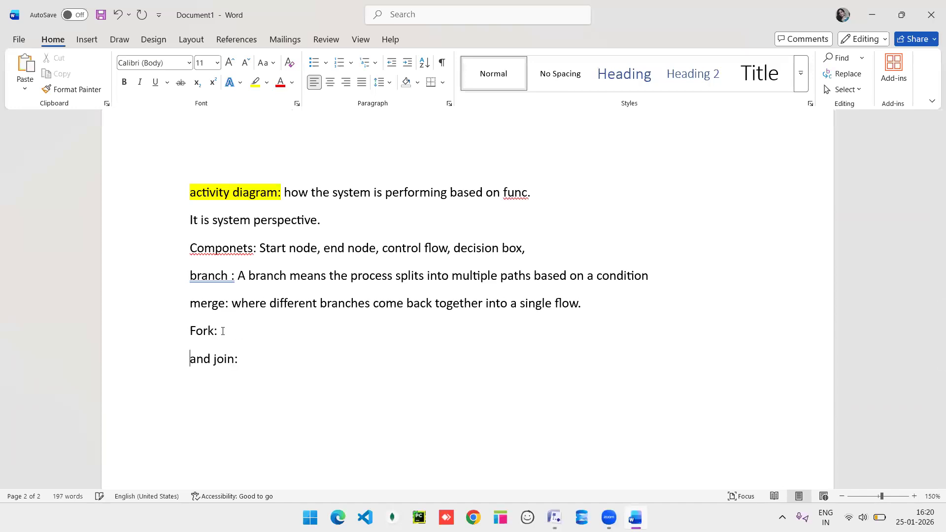
type("many task wi")
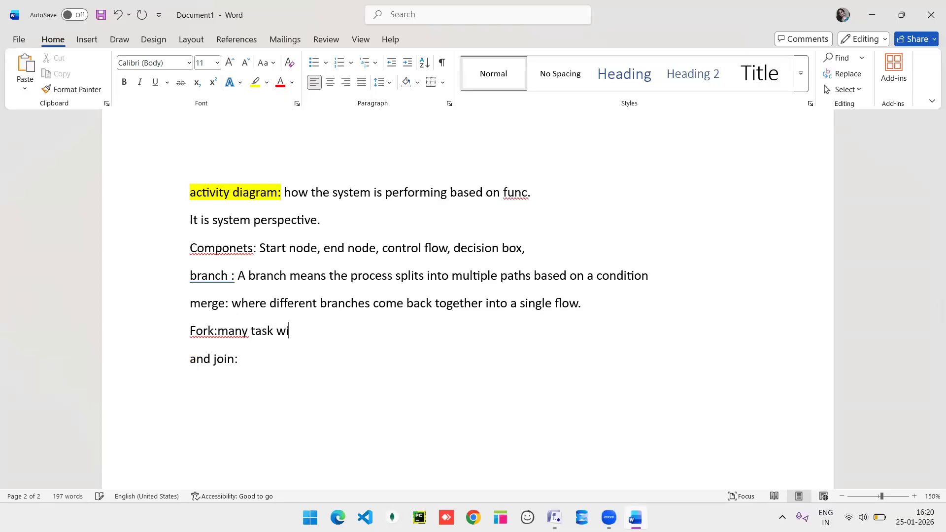
type("ll done at a same ti,e")
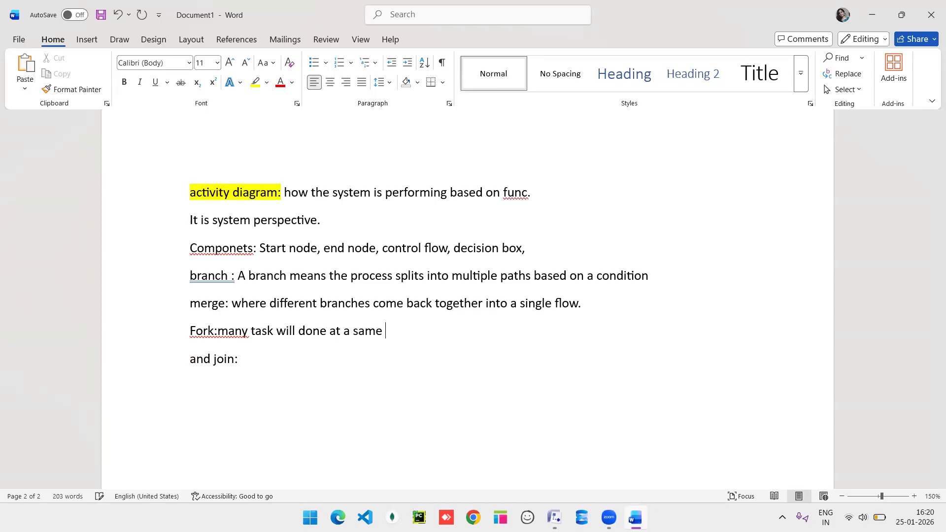
key("BackSpace")
key("BackSpace")
type("me")
Delete the stray 'and' before join and add 'parallel flow come together'.
left_click(217, 331)
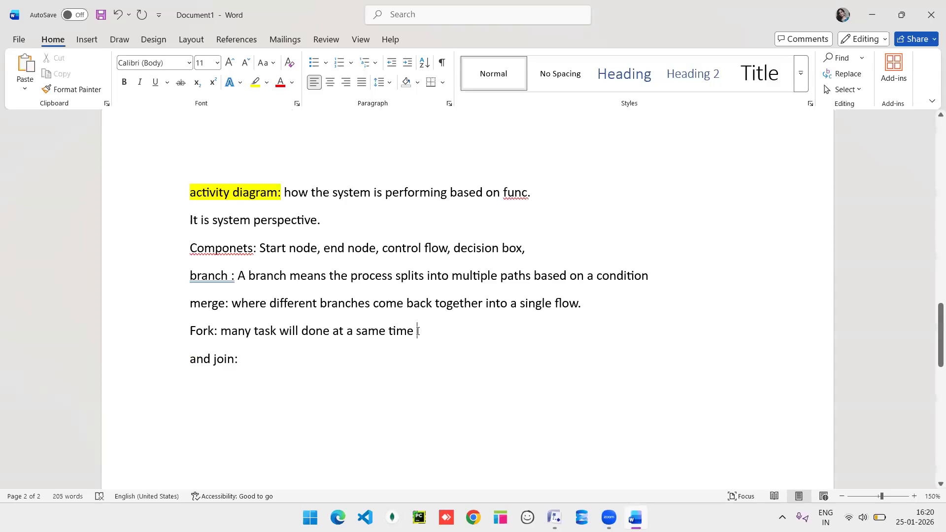
left_click(213, 358)
key("BackSpace")
key("BackSpace")
key("BackSpace")
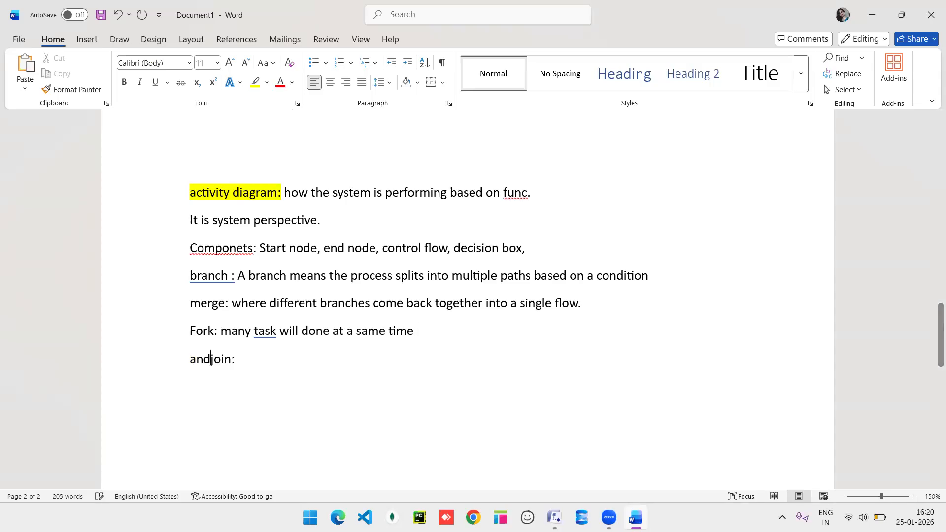
key("BackSpace")
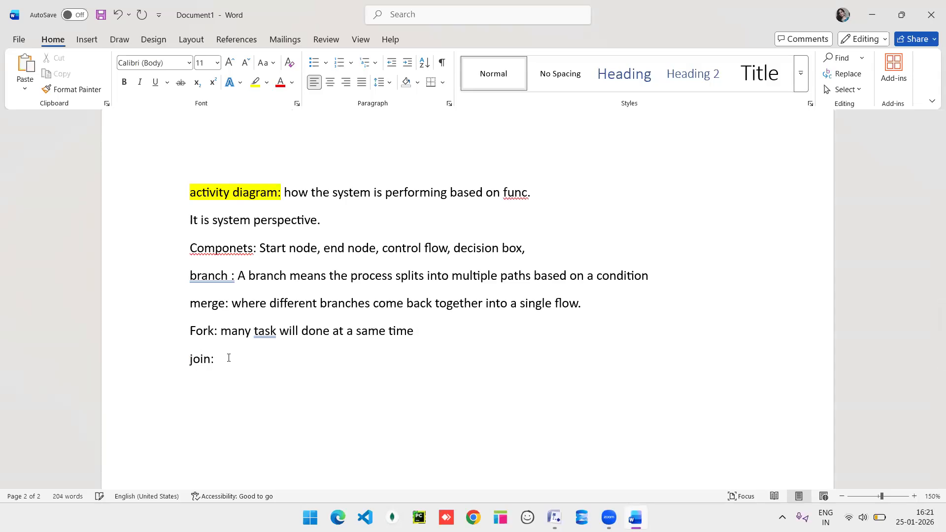
left_click(229, 361)
type("parallel flow co")
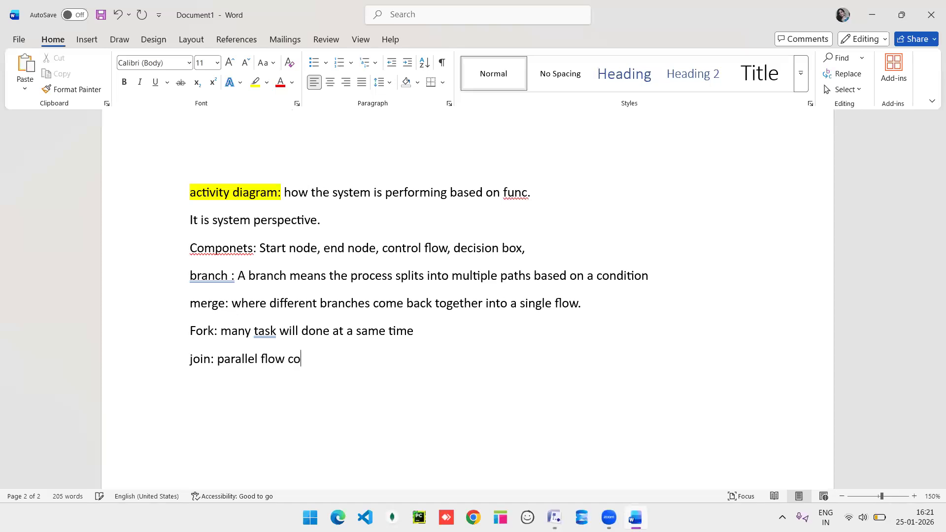
type("me together ")
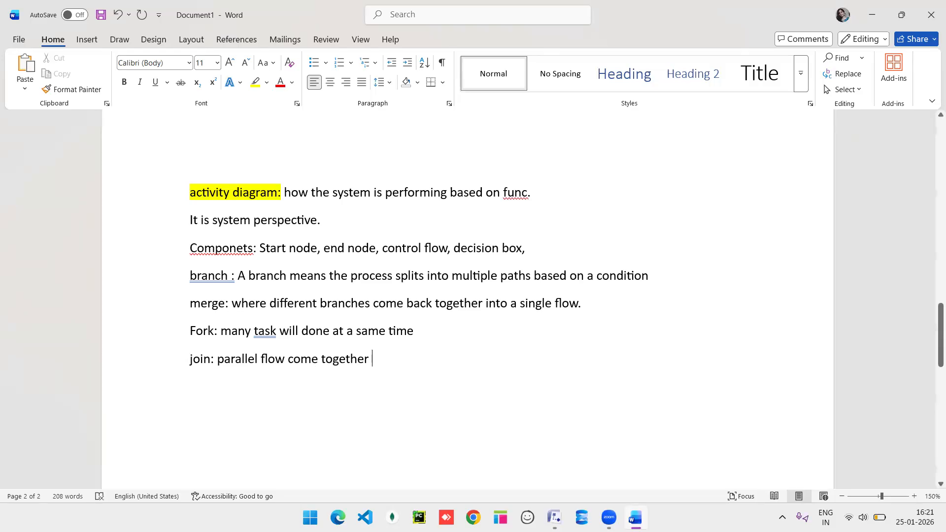
type("i")
Place a start node at the page top with a control-flow arrow attached.
left_click(560, 516)
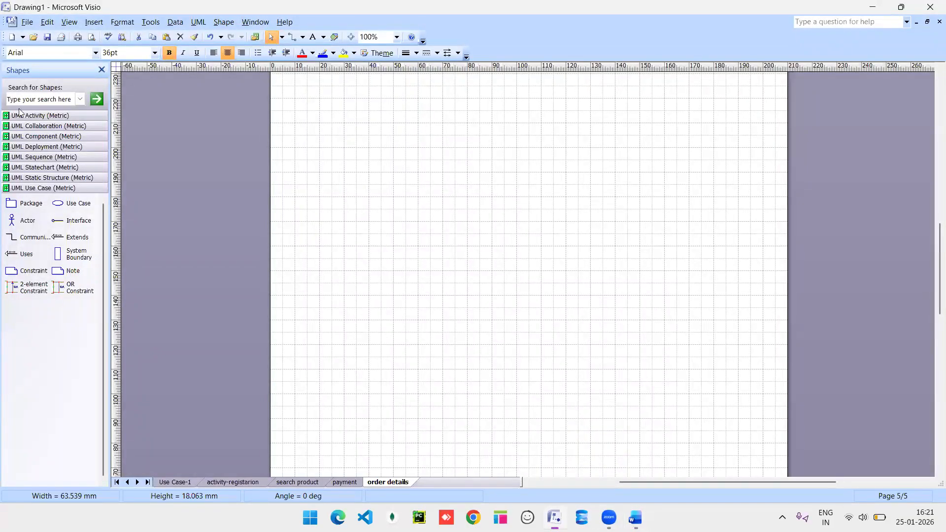
left_click(26, 116)
left_click_drag(10, 151, 511, 92)
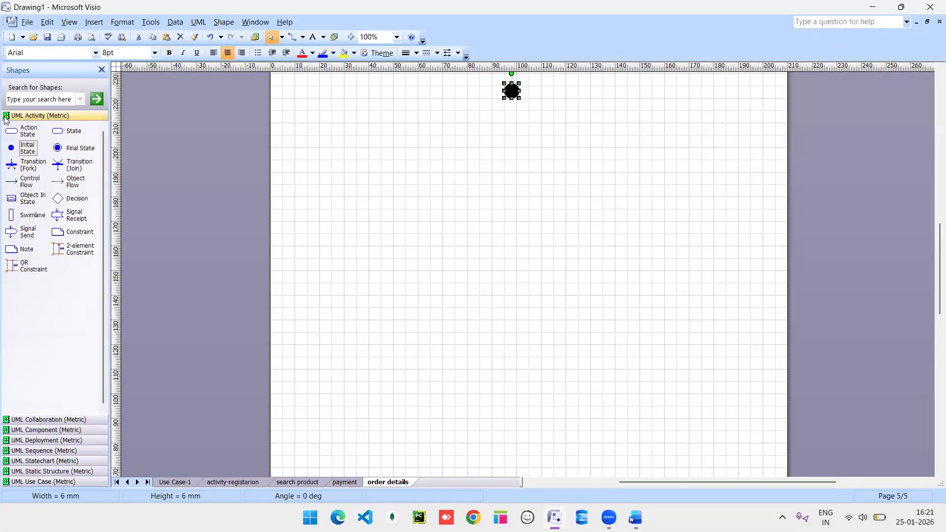
left_click_drag(11, 181, 399, 124)
left_click_drag(486, 126, 509, 130)
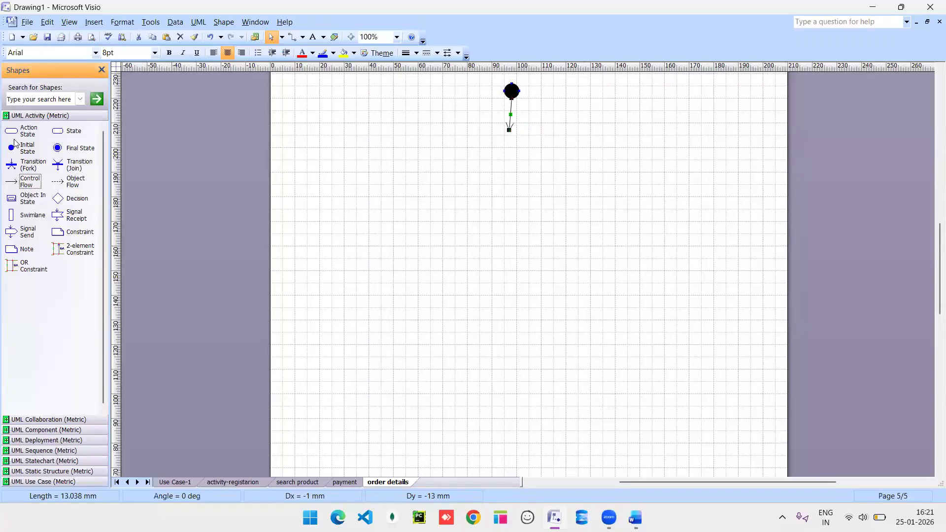
Add an 'order details' action below the arrow, with another arrow leading out.
left_click_drag(14, 132, 502, 143)
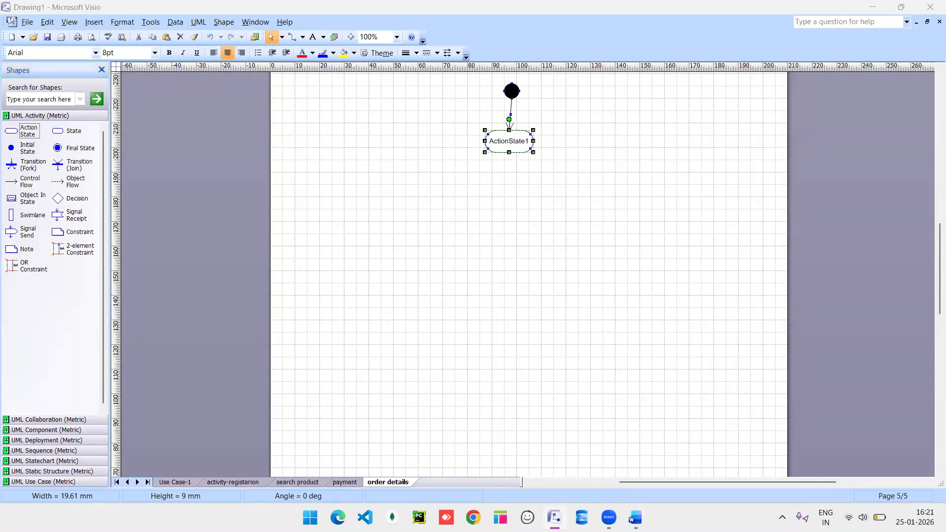
double_click(502, 143)
type("order details")
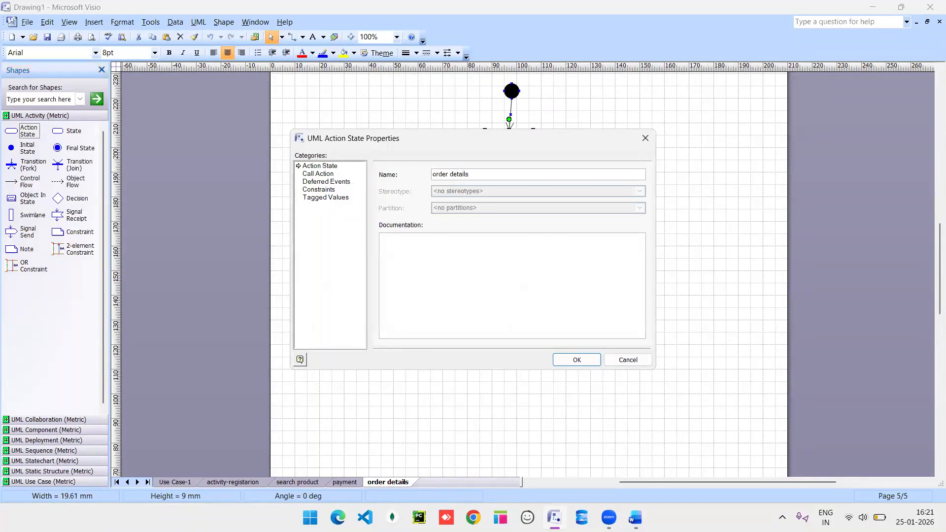
key("Return")
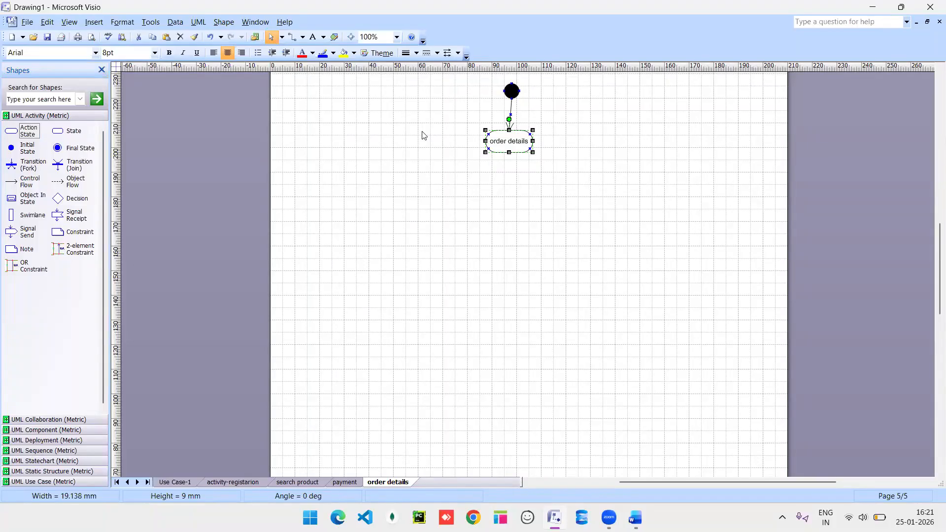
left_click_drag(17, 182, 507, 196)
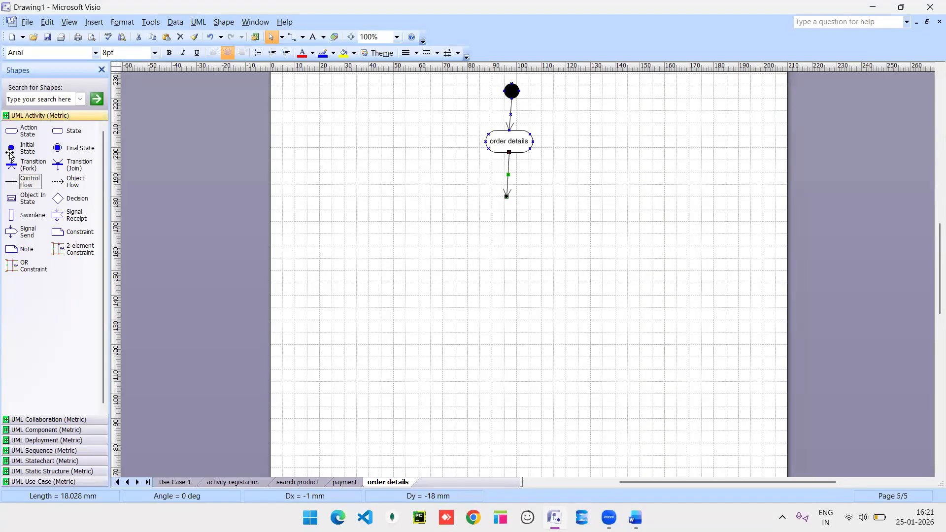
Place a fork bar stretched wide, a wide join bar below, and an action state between.
left_click_drag(19, 161, 508, 206)
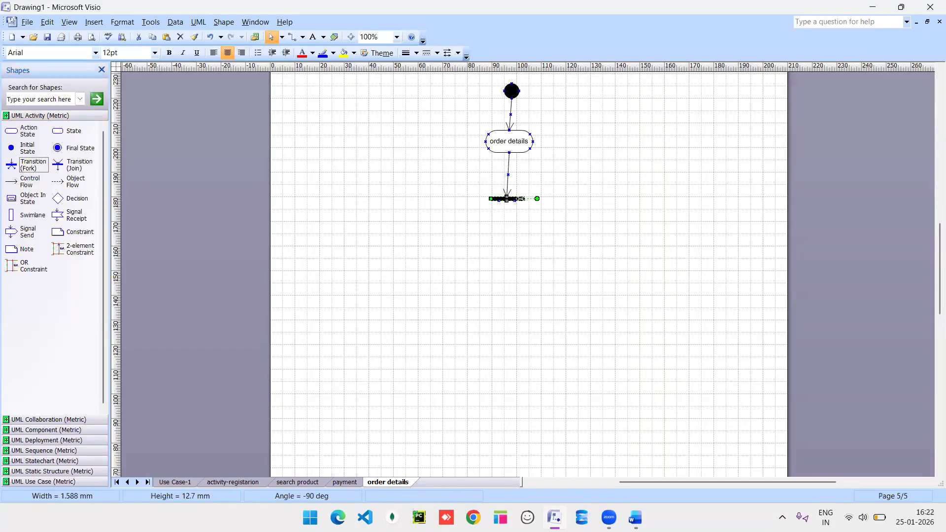
left_click_drag(590, 201, 658, 200)
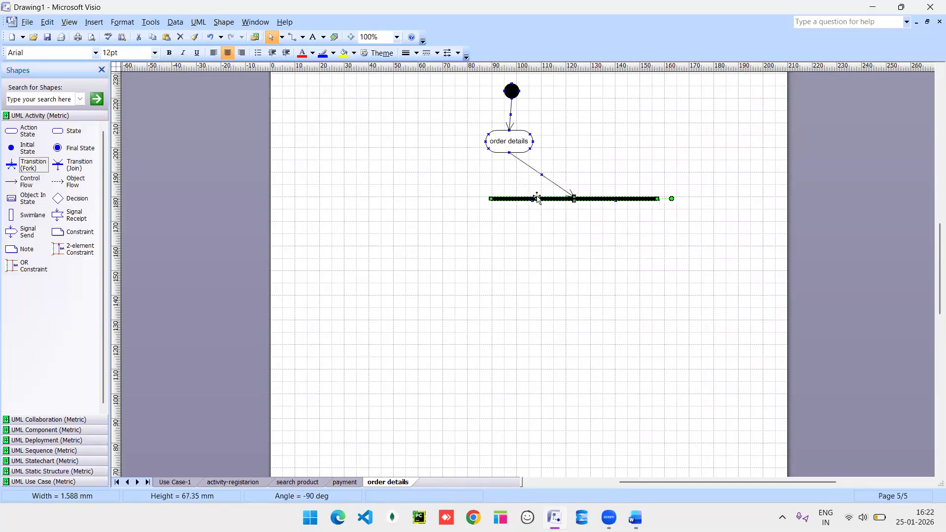
left_click_drag(428, 207, 370, 212)
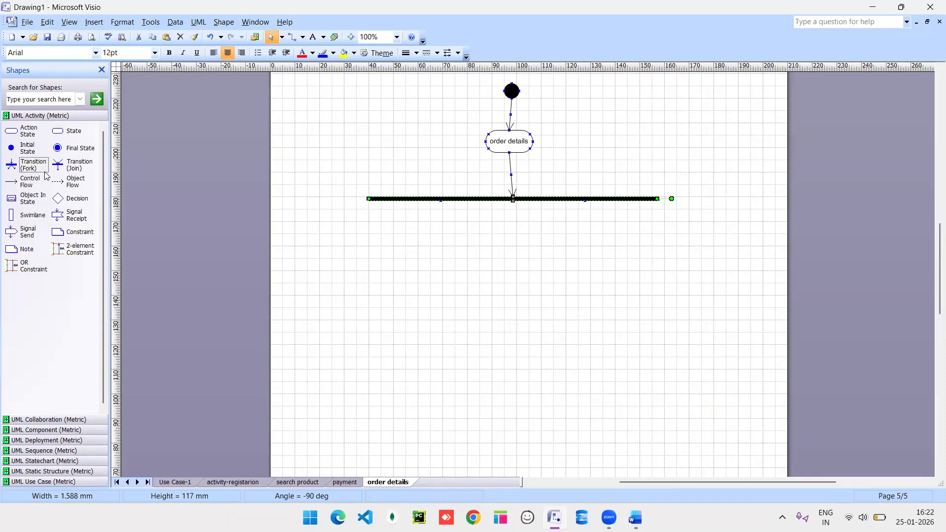
mouse_move(57, 164)
left_mouse_down()
mouse_move(432, 316)
mouse_move(524, 309)
mouse_move(329, 301)
mouse_move(344, 300)
left_mouse_up()
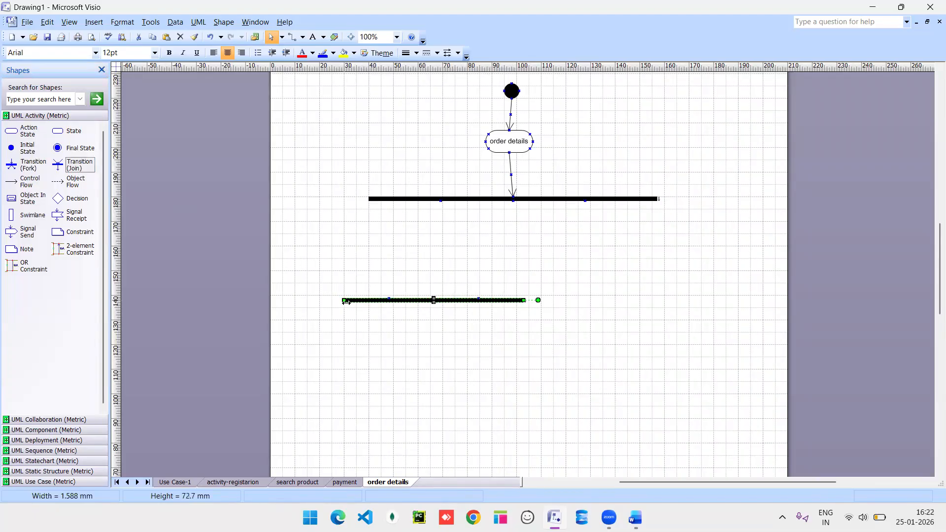
left_click_drag(524, 300, 714, 298)
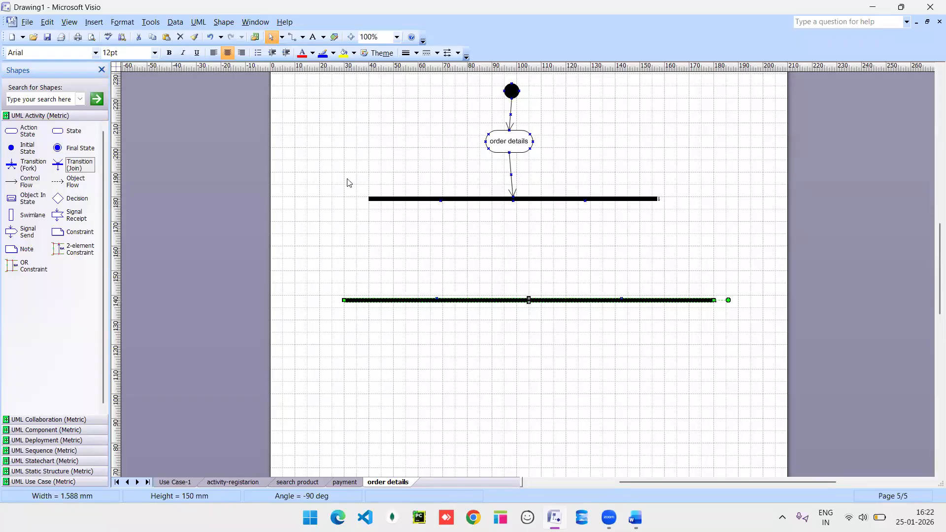
left_click_drag(8, 137, 420, 254)
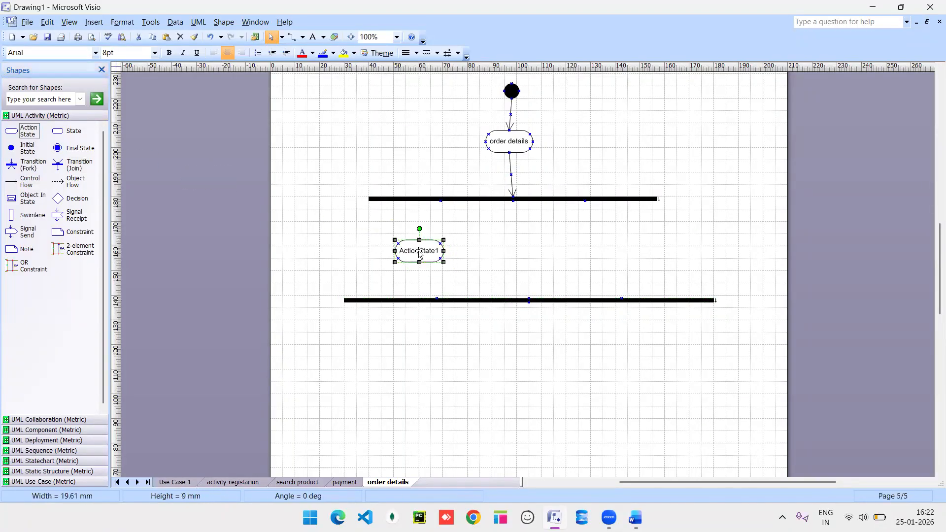
Name the new action 'email' and add a second action named 'ph. no' beside it.
double_click(419, 253)
type("email")
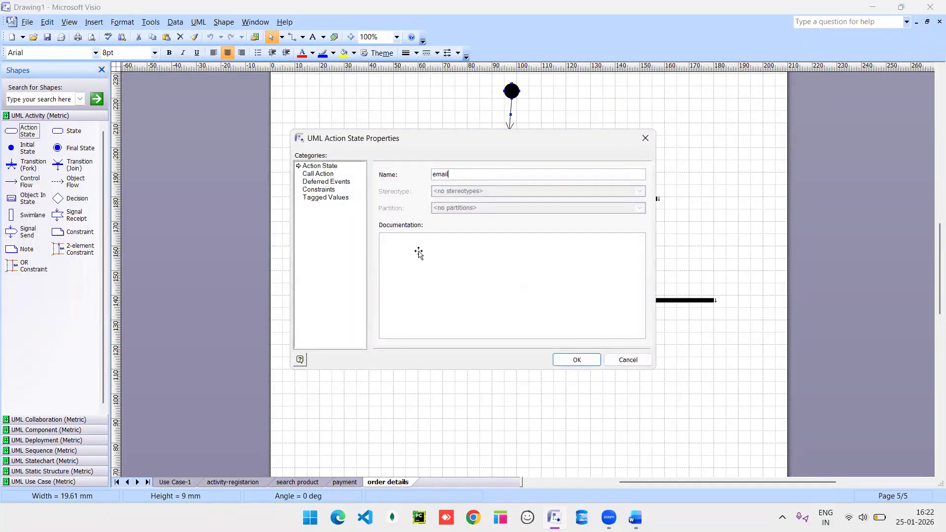
key("Return")
left_click_drag(646, 266, 619, 249)
double_click(619, 248)
type("ph. no")
key("Return")
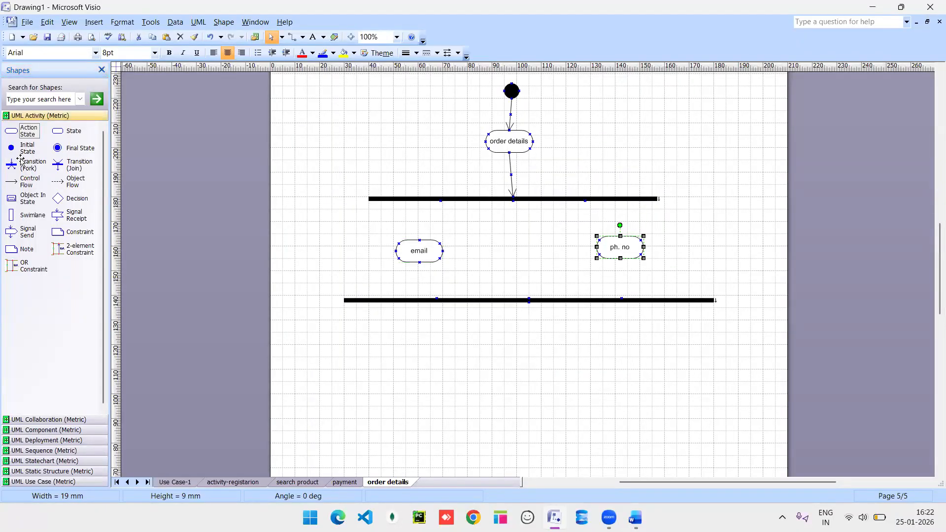
Connect email and ph. no between the fork and join bars with duplicated control-flow arrows.
left_click_drag(25, 181, 461, 202)
left_click_drag(417, 246, 434, 247)
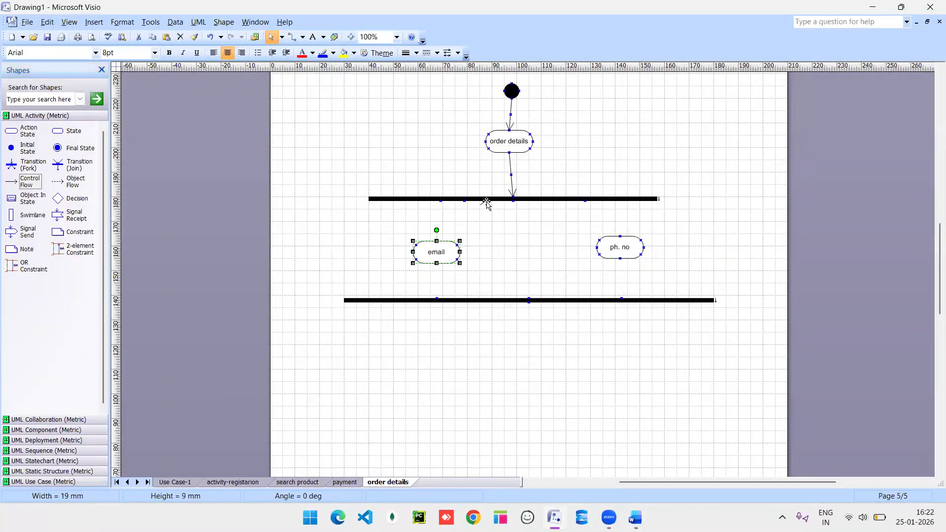
left_click_drag(487, 202, 437, 245)
key("ctrl+d")
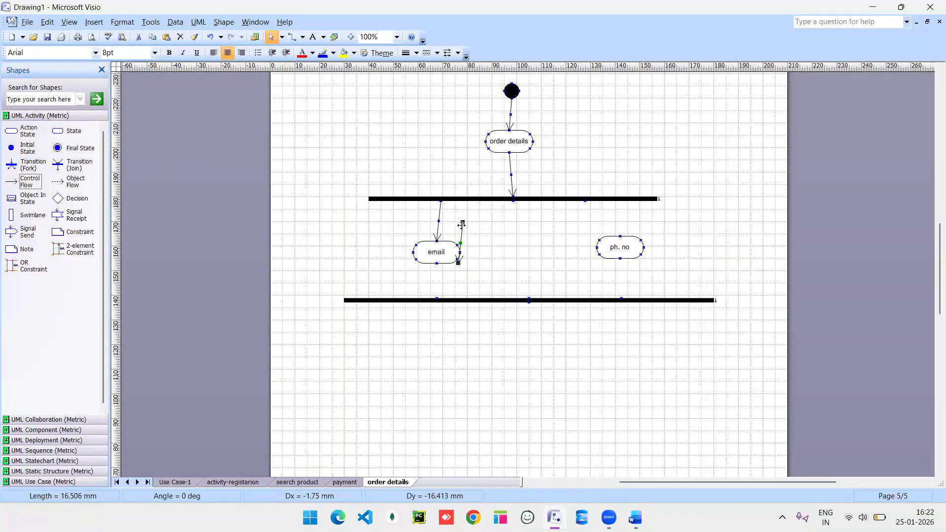
left_click_drag(463, 222, 437, 298)
key("ctrl+d")
left_click_drag(459, 284, 585, 201)
left_click_drag(619, 246, 583, 250)
left_click_drag(456, 319, 586, 300)
key("ctrl+d")
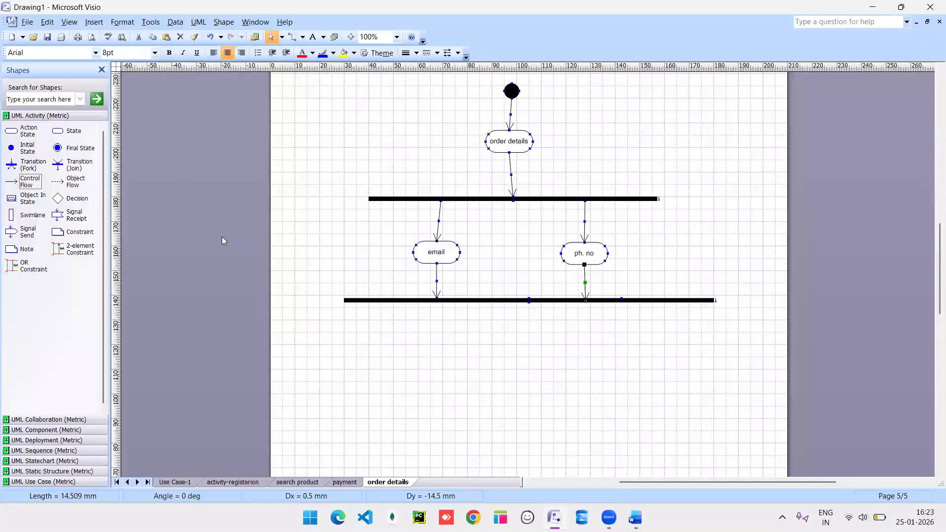
mouse_move(11, 181)
left_mouse_down()
mouse_move(528, 317)
mouse_move(527, 307)
mouse_move(583, 300)
mouse_move(555, 301)
mouse_move(530, 351)
left_mouse_up()
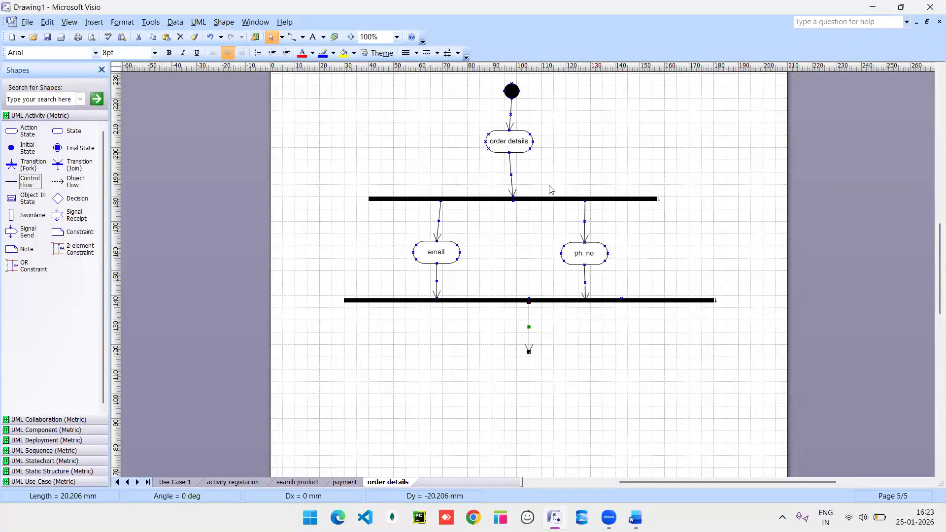
Place an action state under the join bar named 'order sent'.
left_click_drag(10, 131, 532, 366)
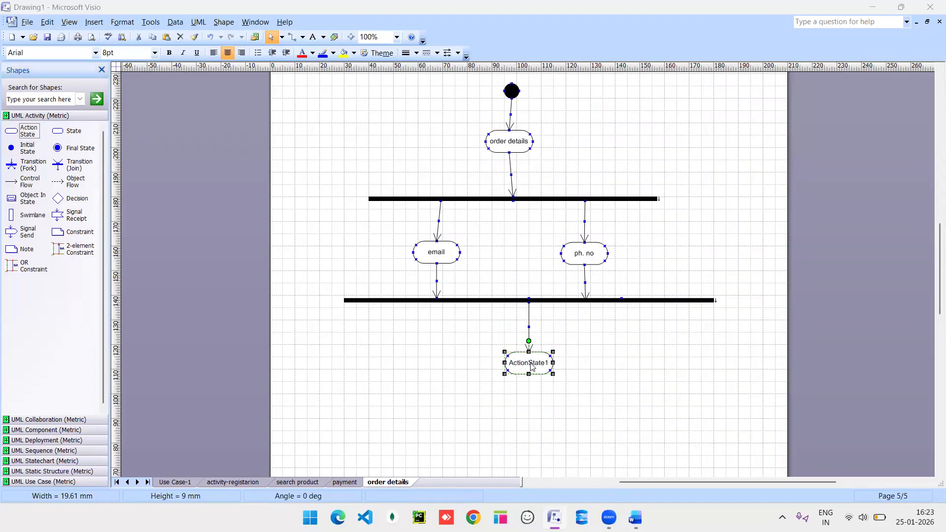
double_click(532, 366)
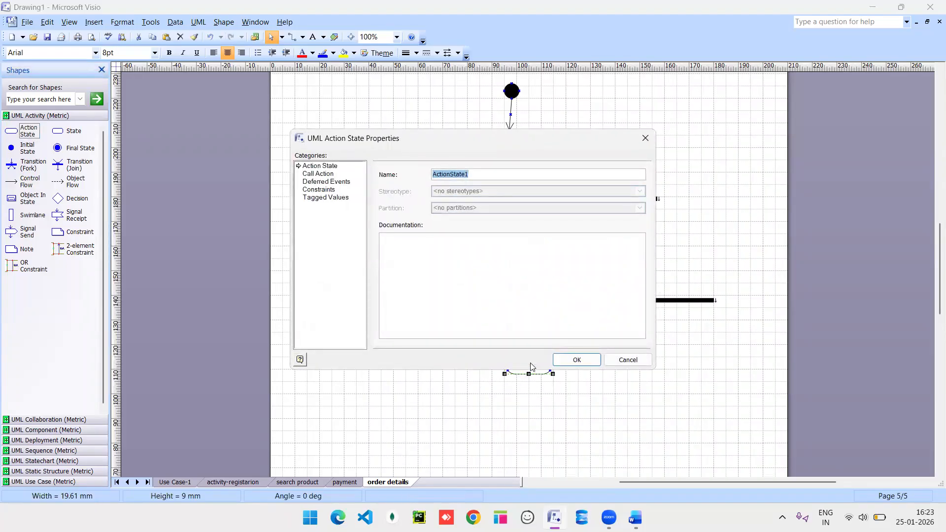
type("order sent")
key("Return")
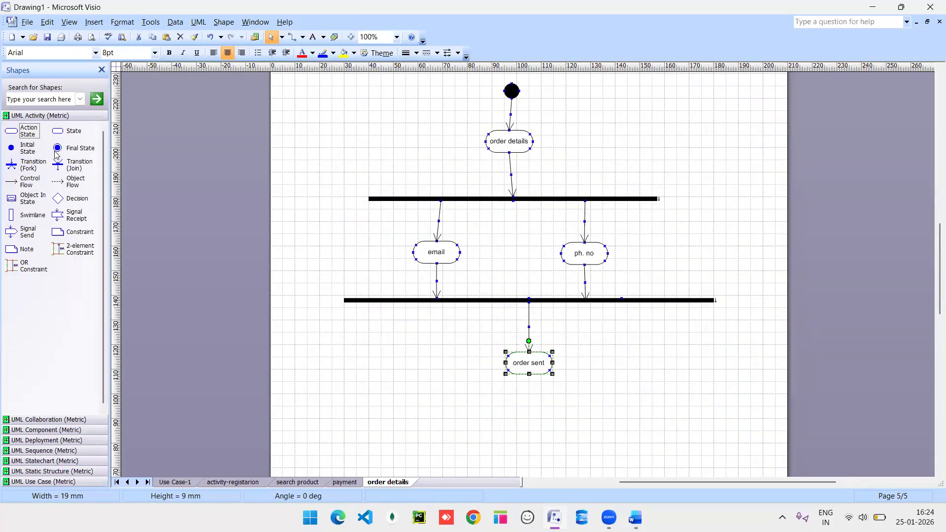
Add a final state, rename the action to 'order details sent', and link them with an arrow.
left_click_drag(56, 153, 541, 418)
double_click(541, 364)
left_click(449, 175)
type("details sent")
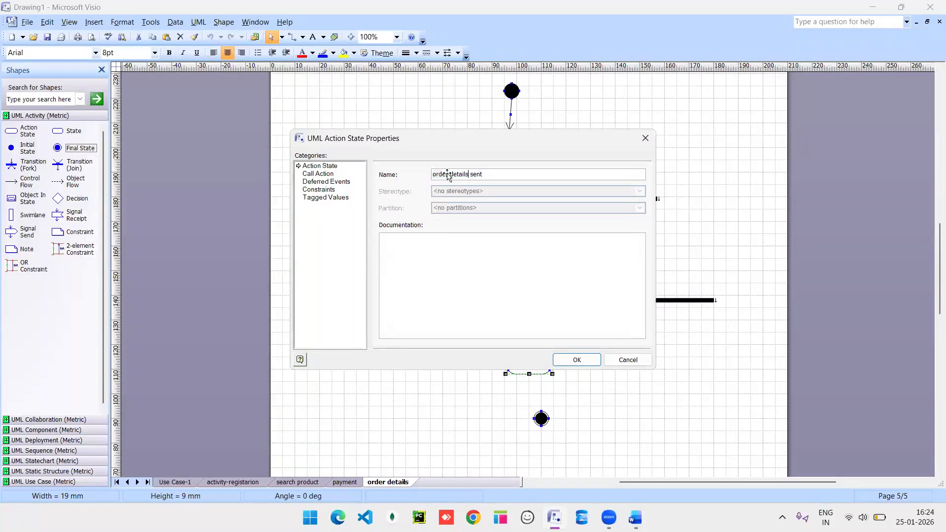
key("Return")
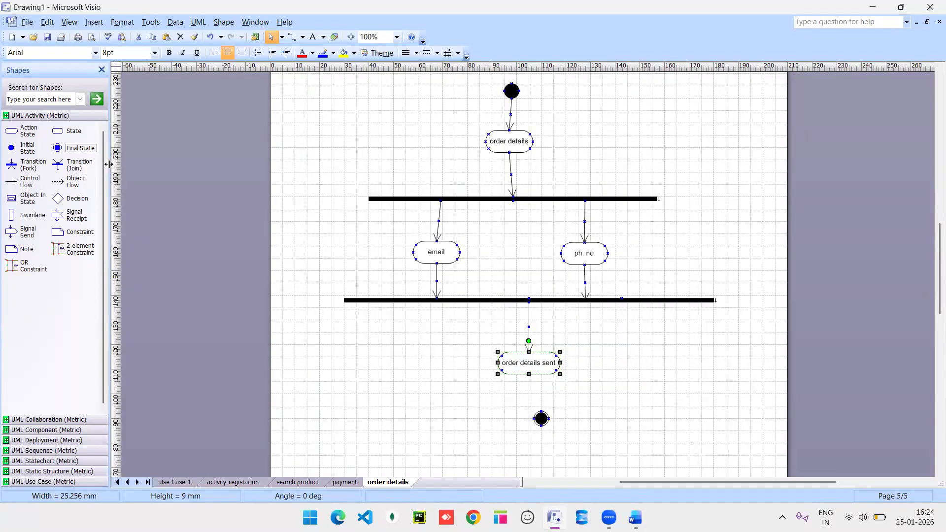
left_click_drag(13, 183, 528, 414)
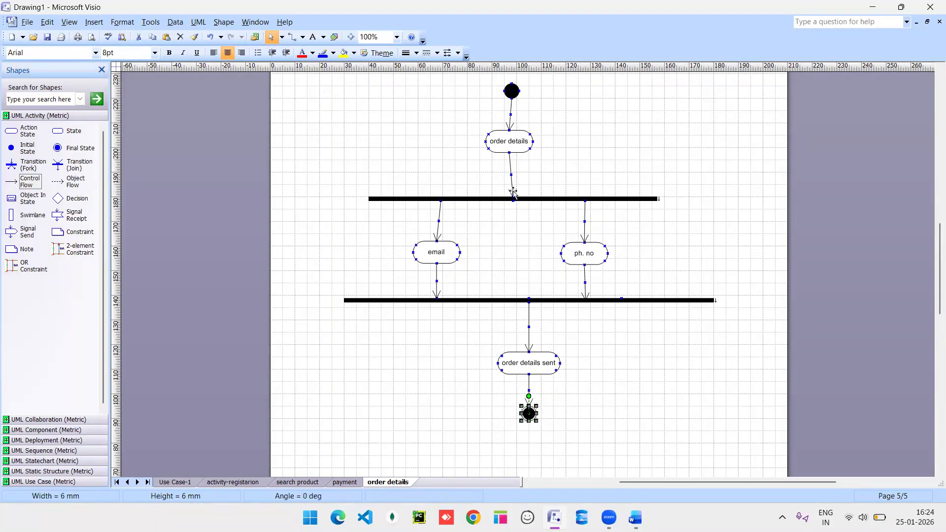
Go to the 'payment' page to view its diagram.
left_click(348, 482)
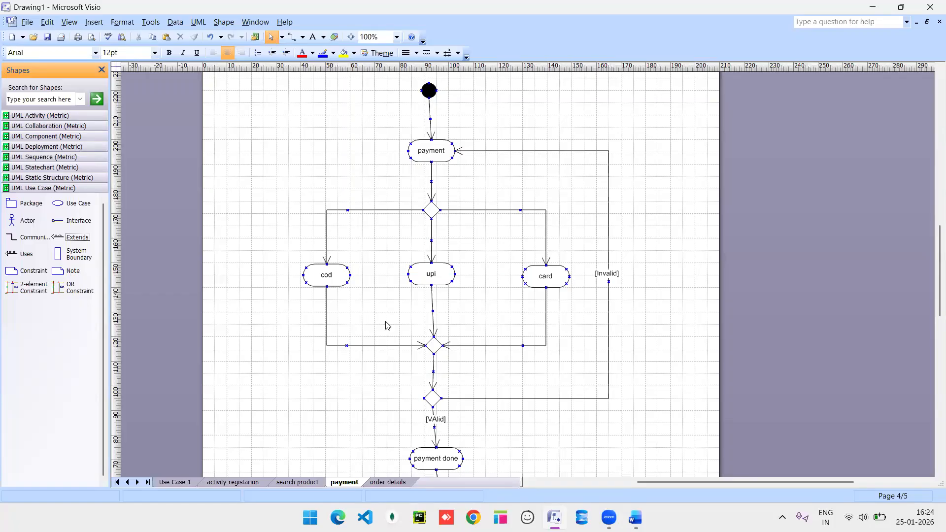
In the Word notes, add an empty line below the join note.
mouse_move(635, 517)
left_click(583, 448)
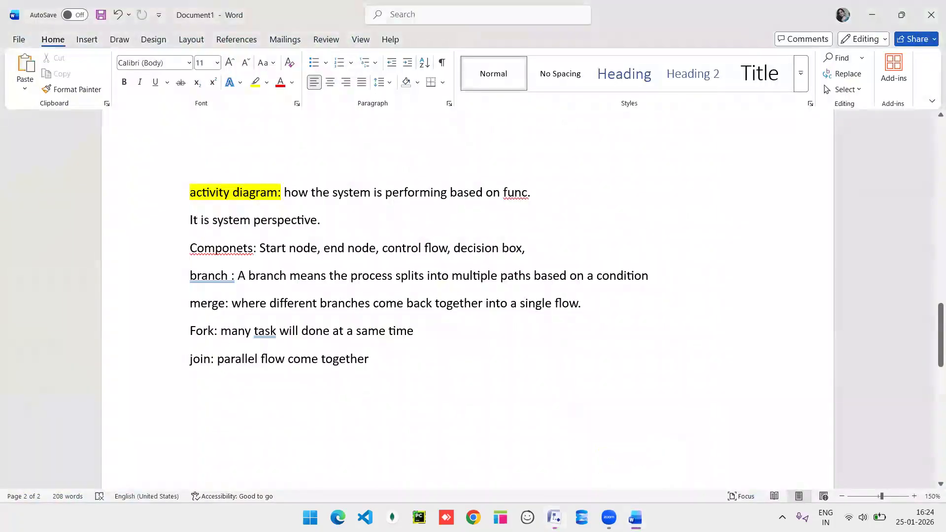
scroll(418, 362, "down", 2)
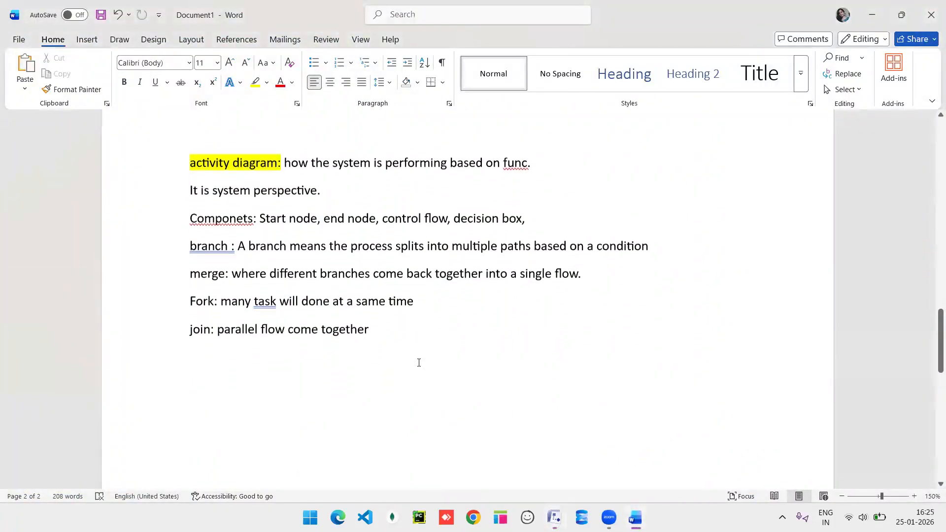
scroll(419, 363, "down", 1)
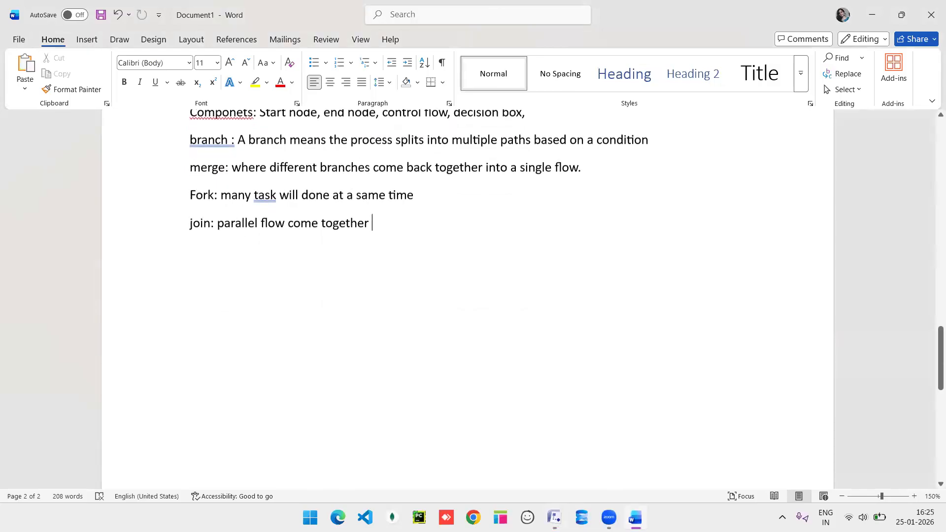
key("Return")
key("Return")
Select the word BALSAMIQ in the tools list to copy it.
scroll(419, 363, "up", 2)
scroll(419, 362, "down", 2)
scroll(468, 295, "up", 10)
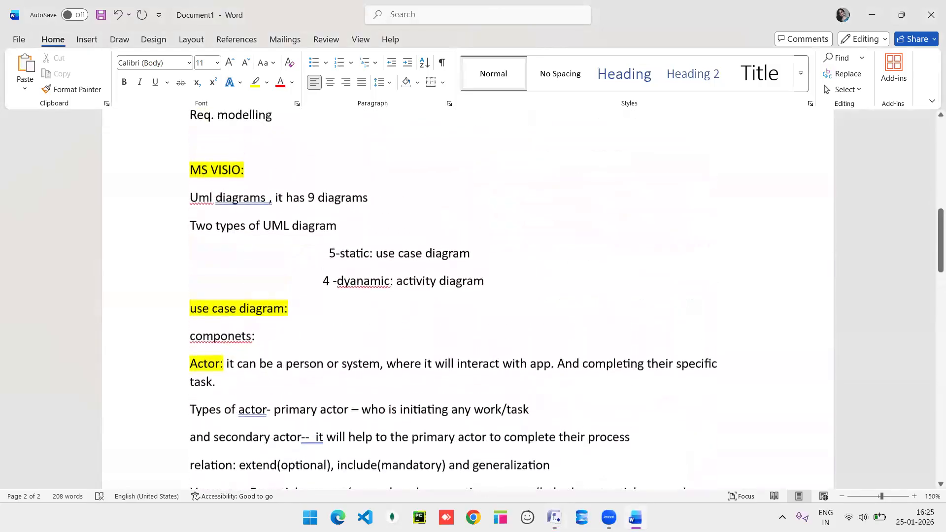
scroll(469, 296, "down", 1)
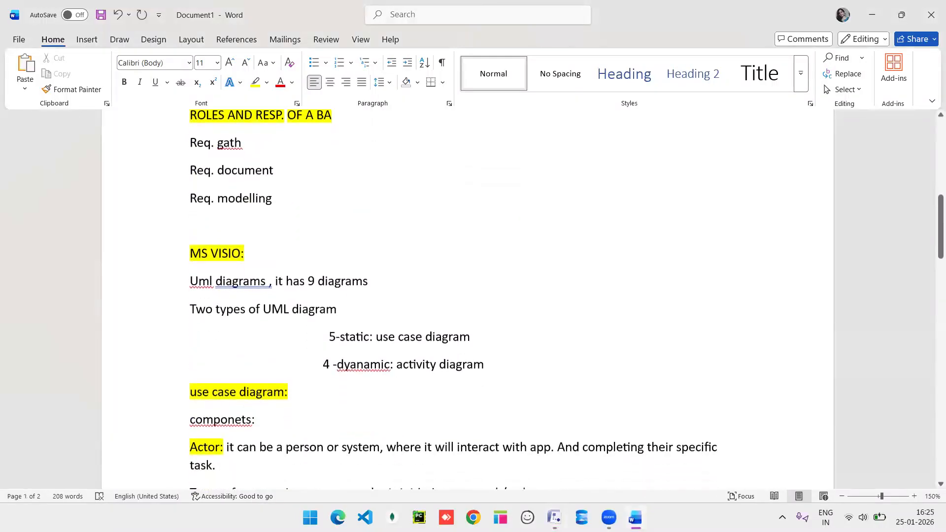
scroll(268, 182, "up", 3)
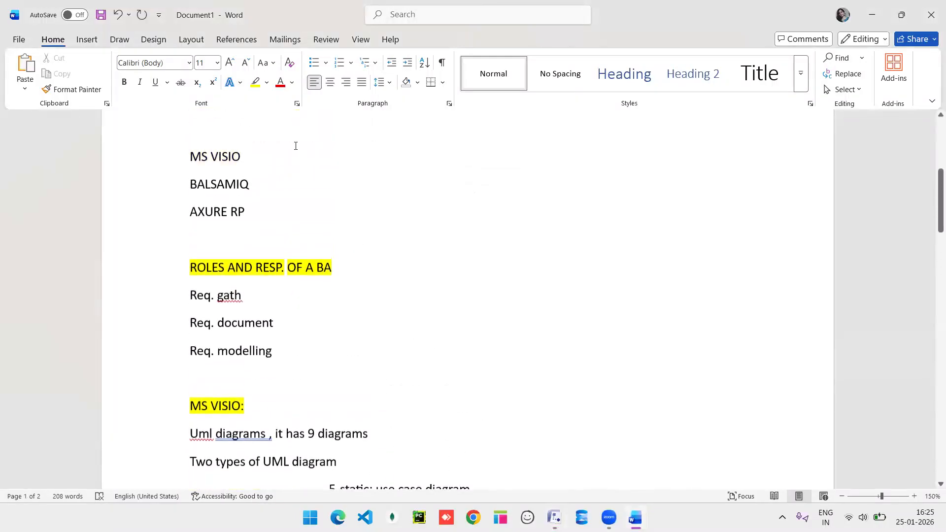
left_click_drag(264, 184, 176, 192)
key("ctrl+c")
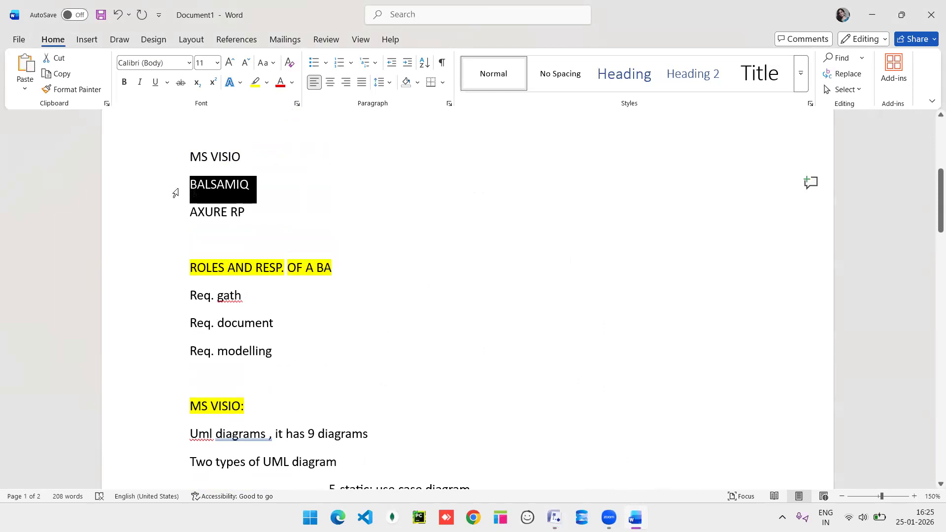
scroll(367, 249, "down", 15)
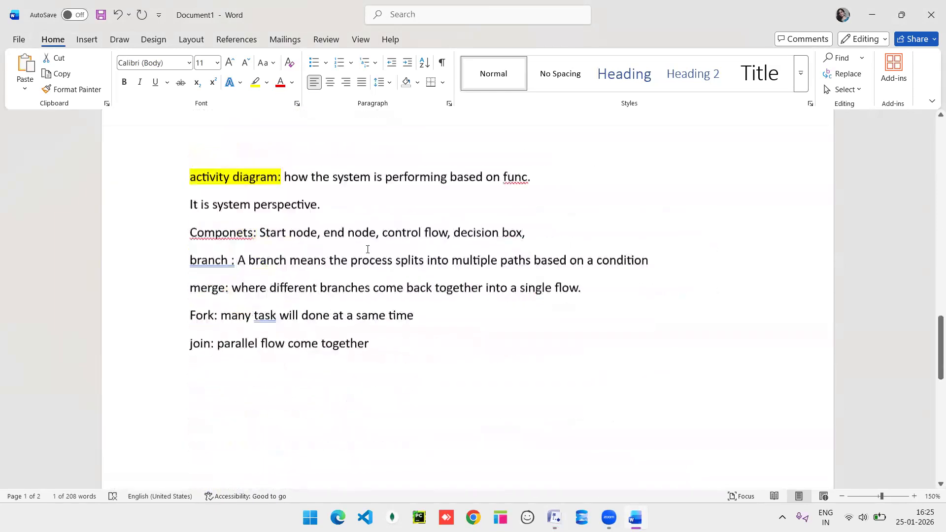
scroll(276, 206, "up", 3)
Paste BALSAMIQ on the empty line, highlight it yellow, and add a colon.
left_click(226, 232)
key("ctrl+v")
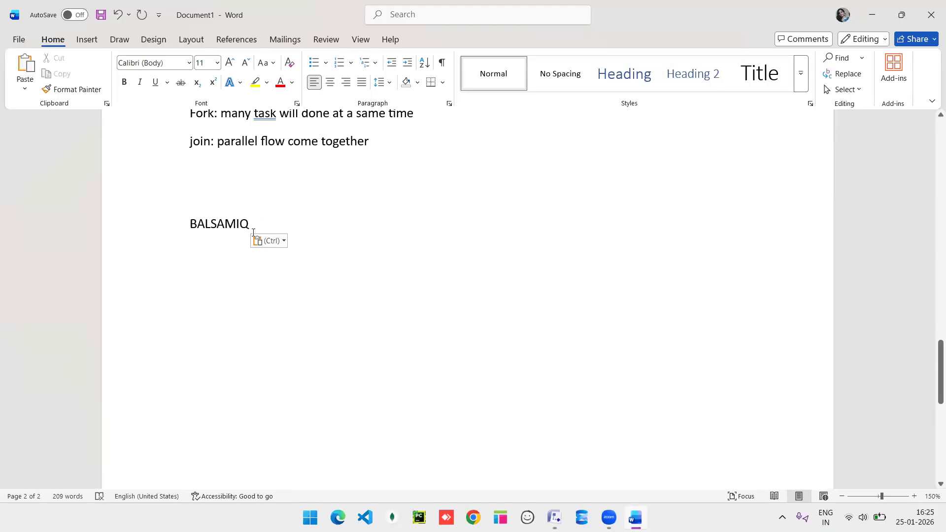
left_click(166, 228)
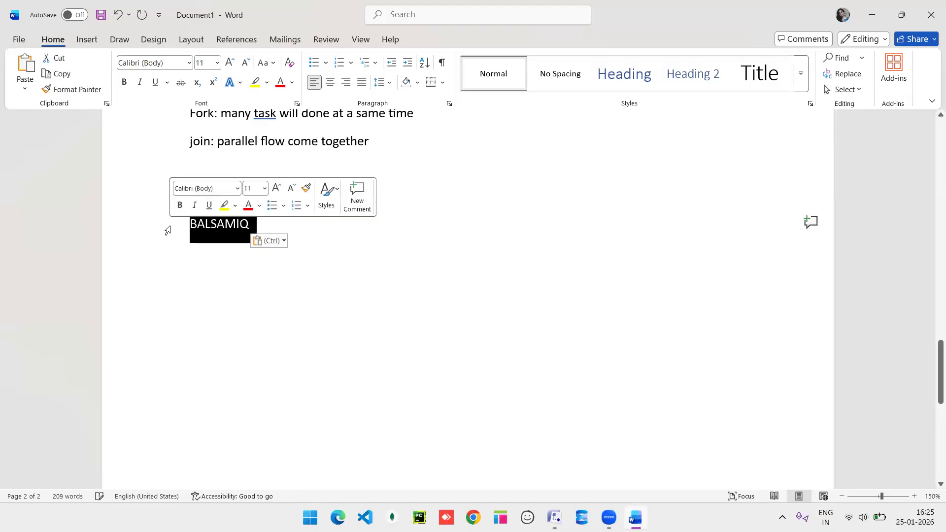
left_click(224, 205)
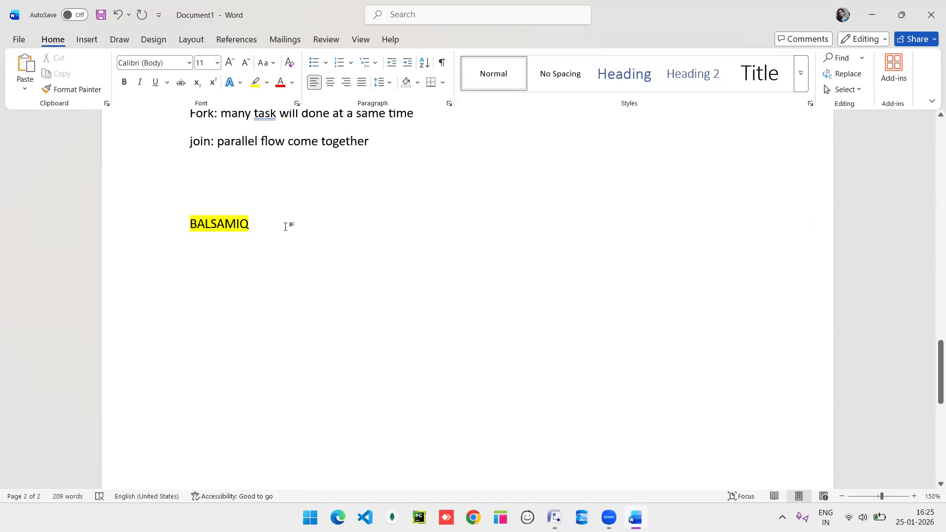
type(":")
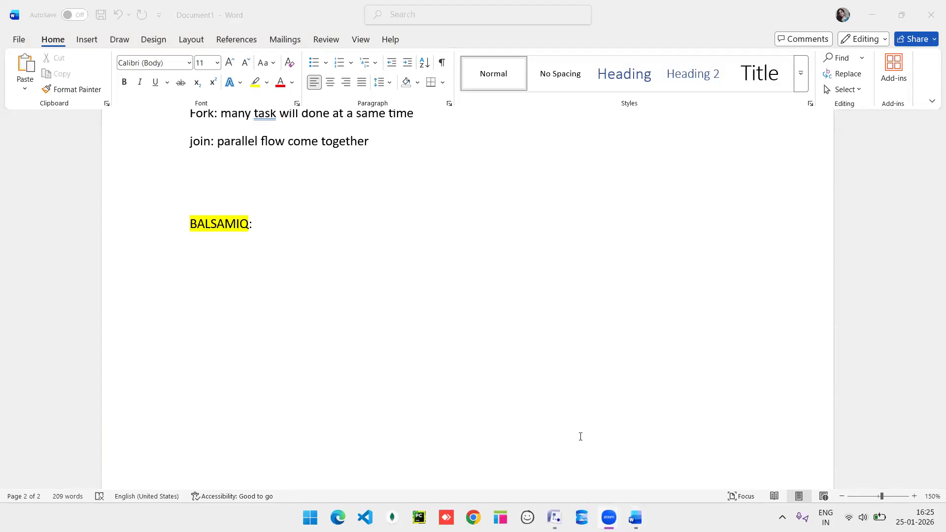
Return the cursor to the end of the 'BALSAMIQ:' heading.
scroll(328, 245, "up", 8)
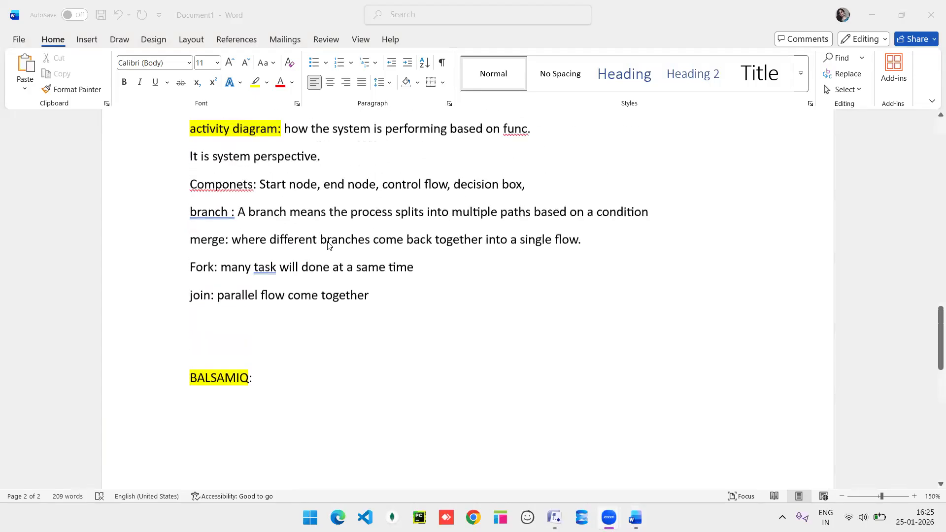
scroll(329, 245, "up", 2)
scroll(327, 245, "down", 10)
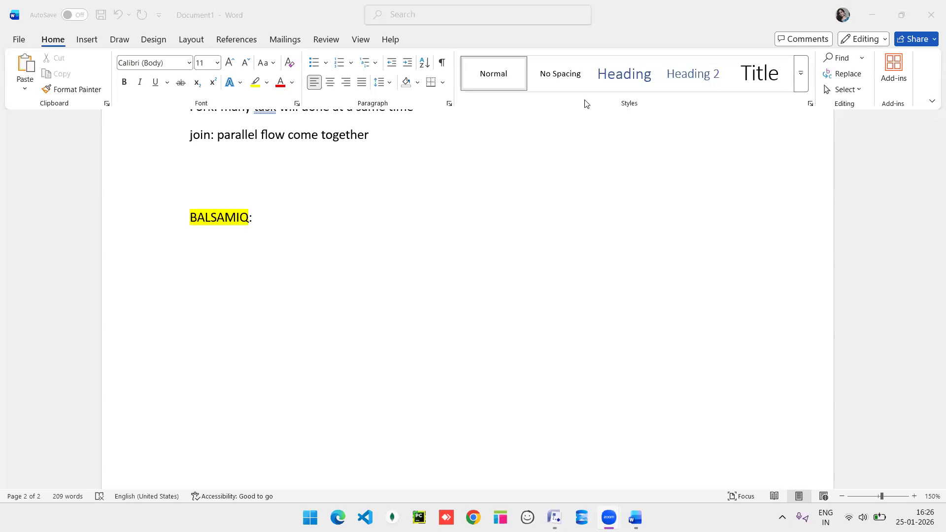
left_click(357, 241)
left_click(636, 253)
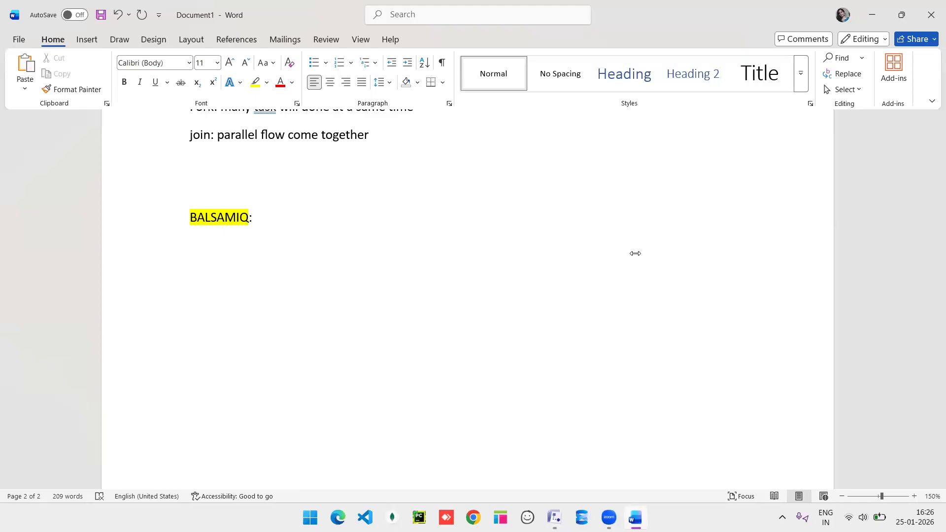
left_click(590, 139)
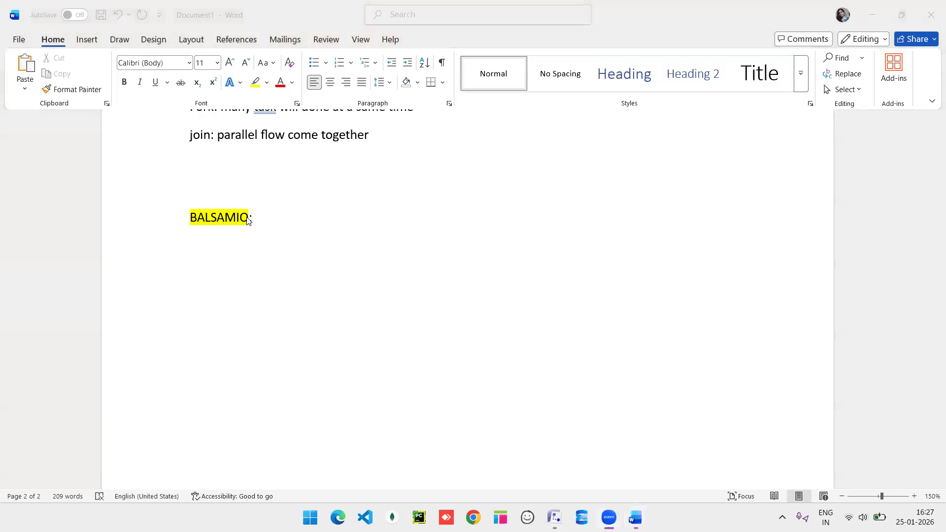
left_click(266, 222)
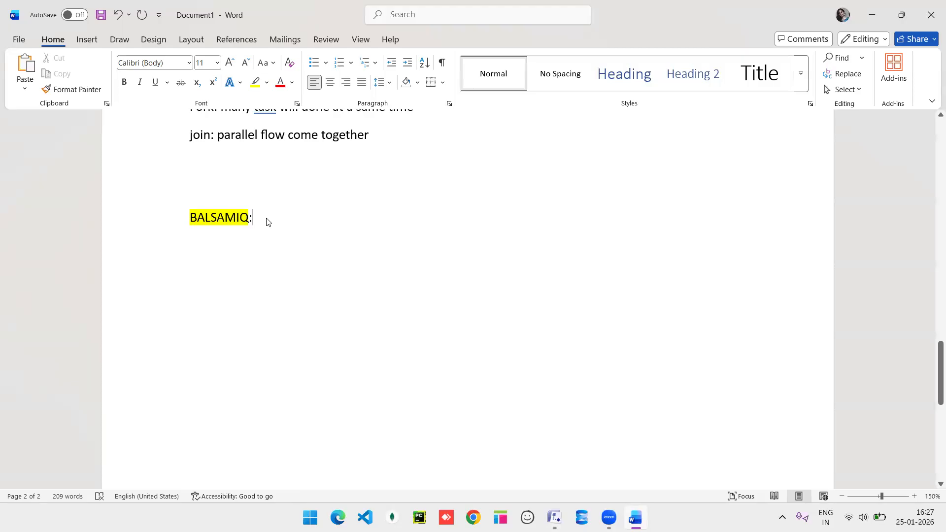
Type 'wireframing tool' after the BALSAMIQ: heading, fixing the typo.
type("wir")
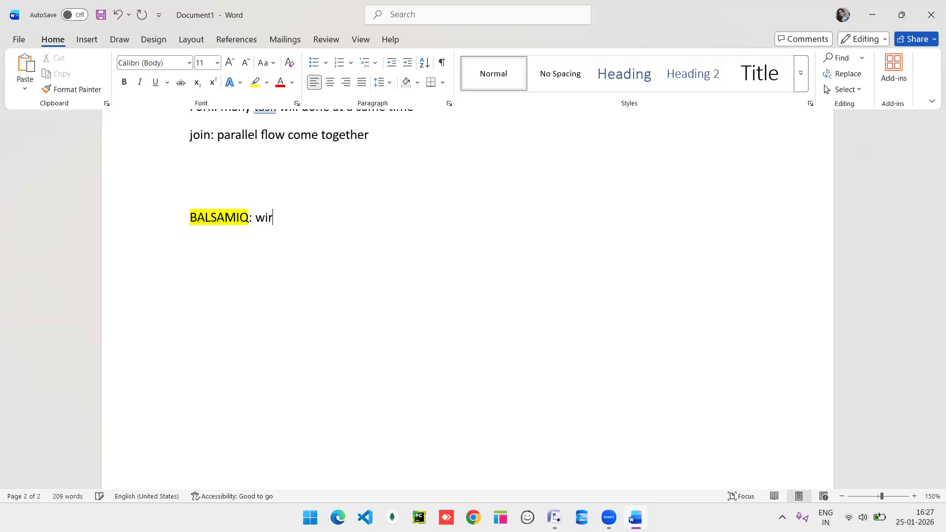
type("eframinf")
key("BackSpace")
type("g tool")
Add the line 'Creating wireframe and prototype' and select the word wireframe.
type("creatr")
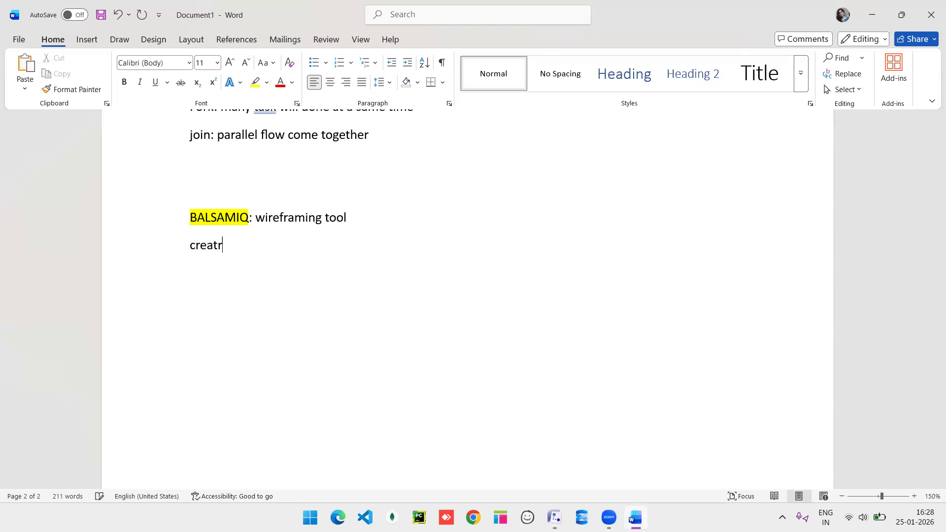
key("BackSpace")
key("BackSpace")
type("ing wirefra")
key("BackSpace")
type("ra")
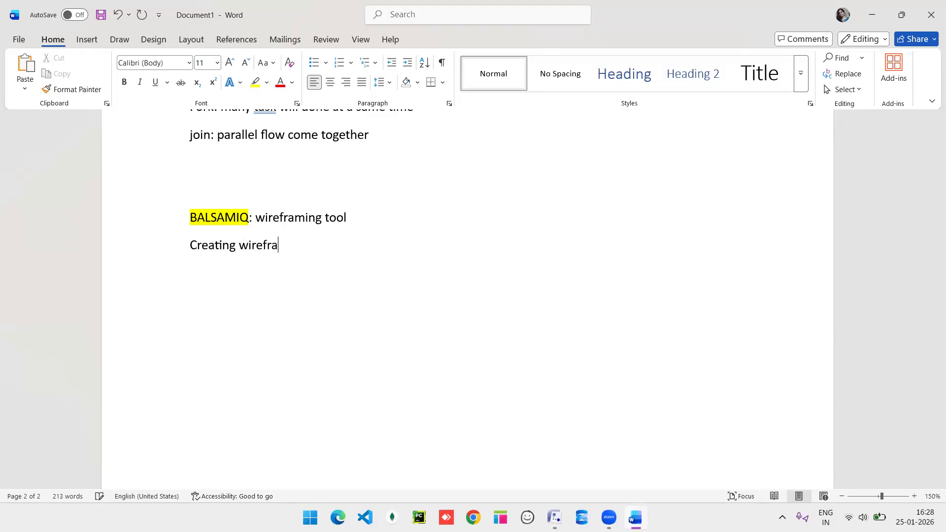
type("me and prototype")
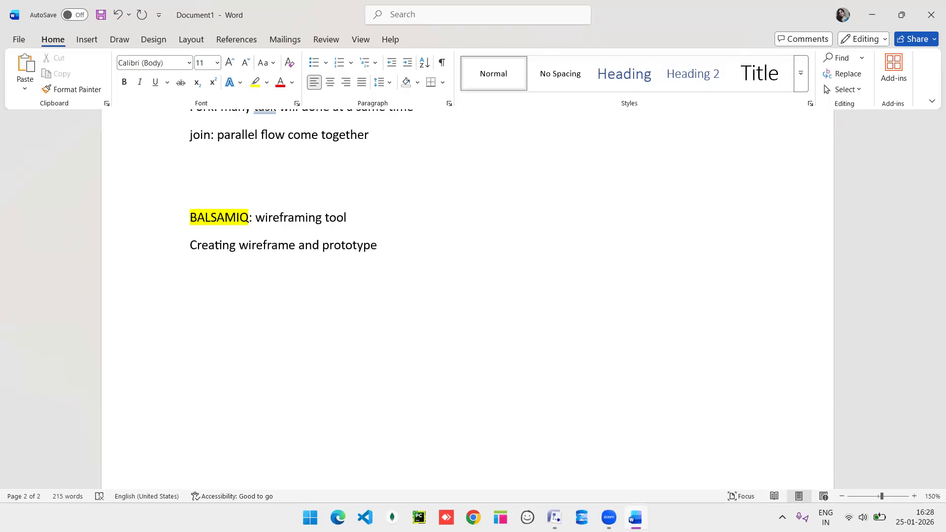
double_click(271, 251)
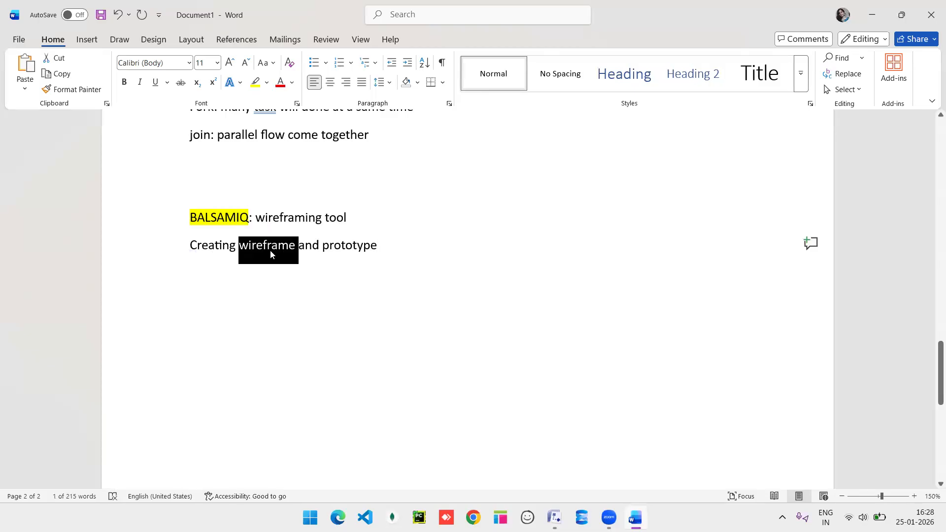
Copy 'wireframe' to the line below and type ': it is the layout or basic structre of your app'.
key("ctrl+c")
left_click(247, 291)
key("ctrl+v")
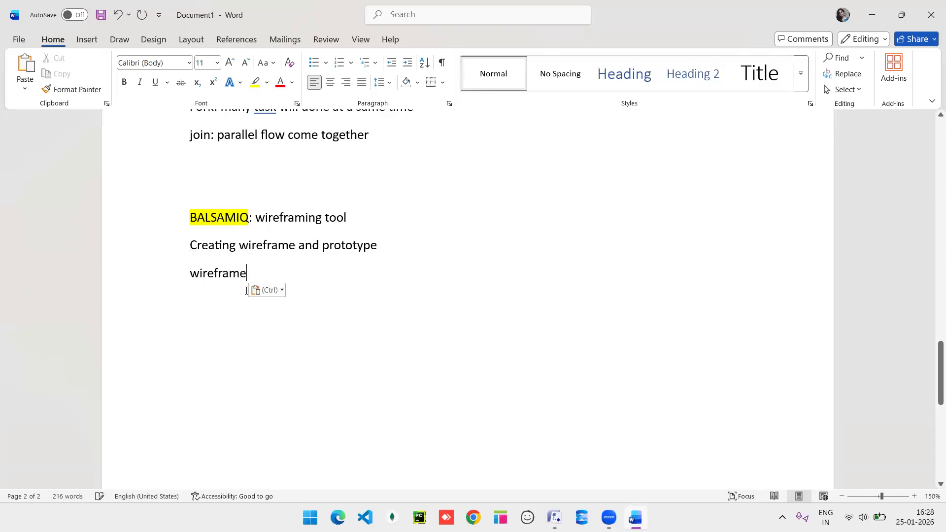
type(":")
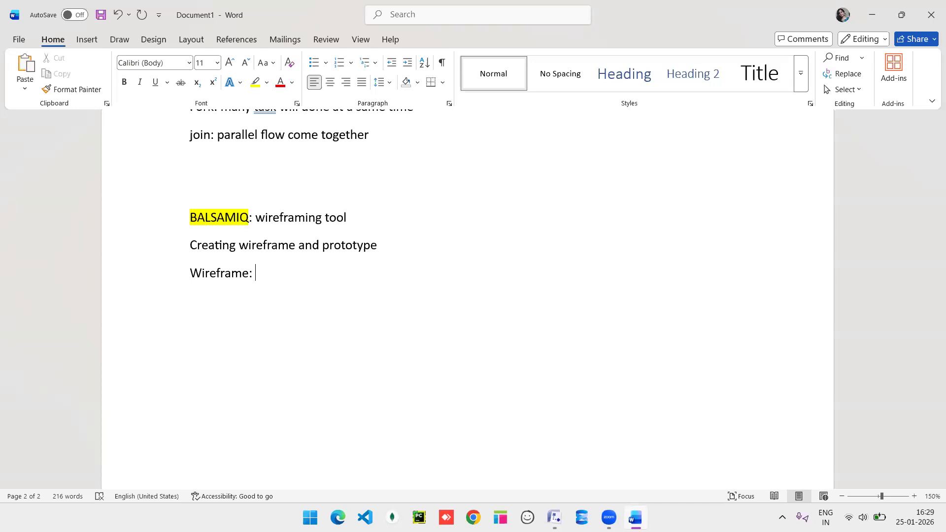
type("it is the layout or")
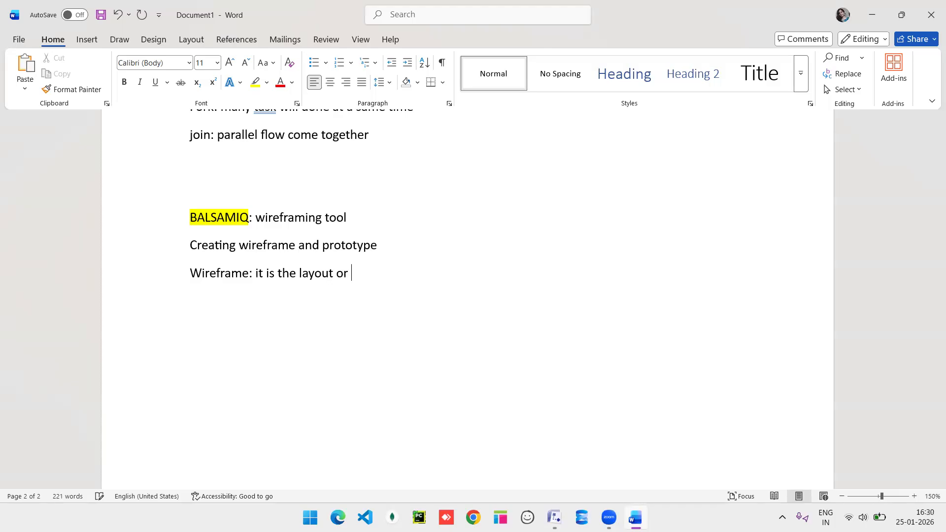
type(" basic s")
type("tr")
type("u")
key("BackSpace")
type("ructre of")
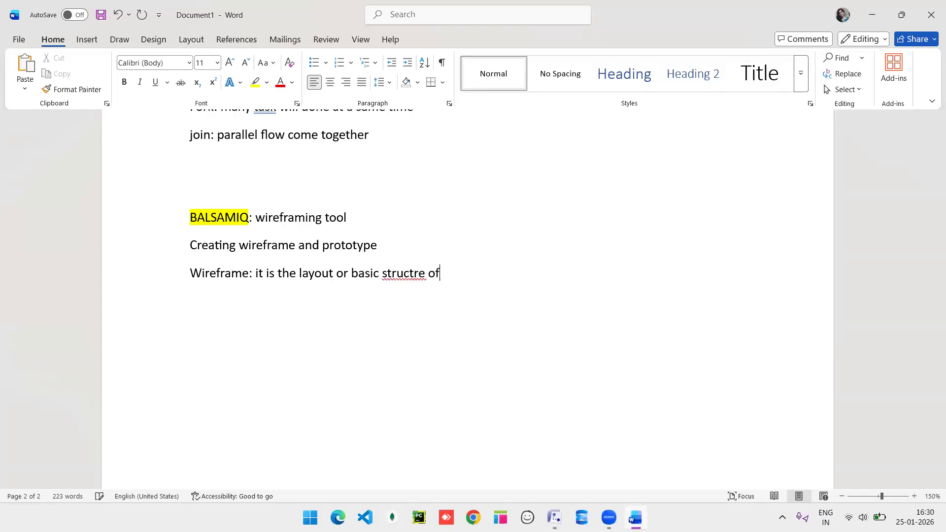
type(" your app")
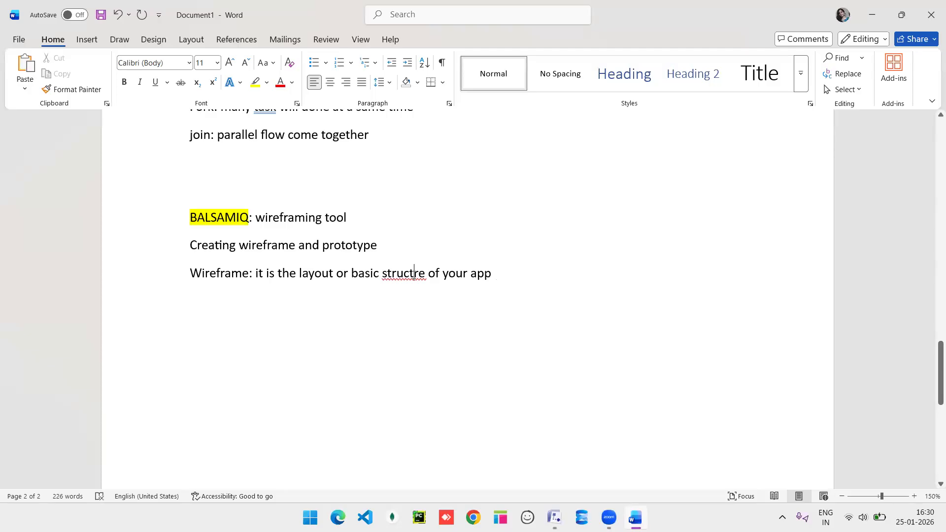
Correct 'structre' to 'structure' and start a new line below the definition.
left_click(414, 272)
type("u")
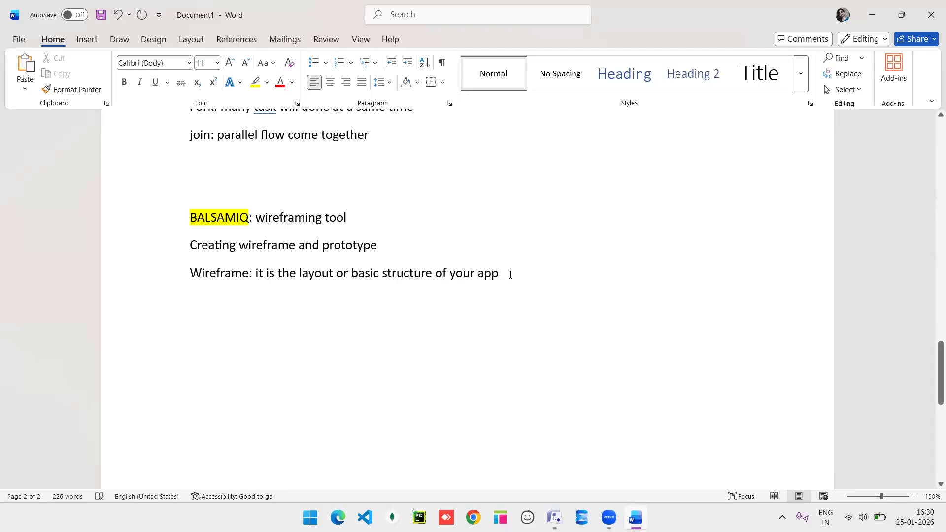
left_click(511, 275)
key("Return")
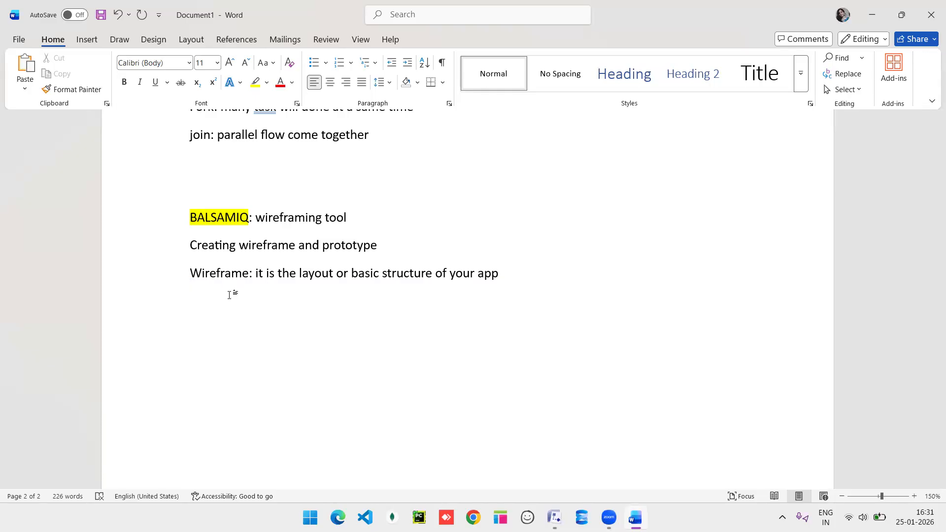
Type 'It is a raw visual representation of the website or mobile app', correcting typos.
type("It is a raw visual represen")
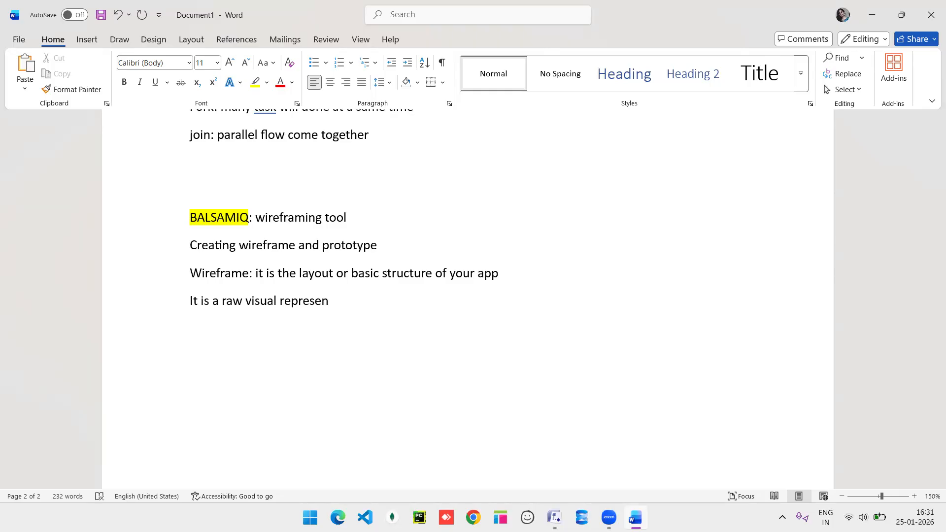
type("tation of the websit")
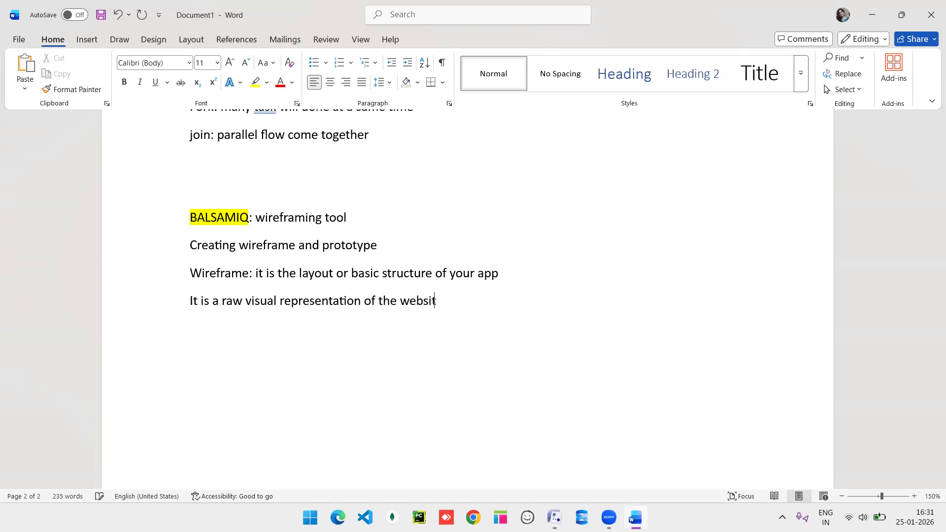
type("e or mobilee")
key("BackSpace")
type("app")
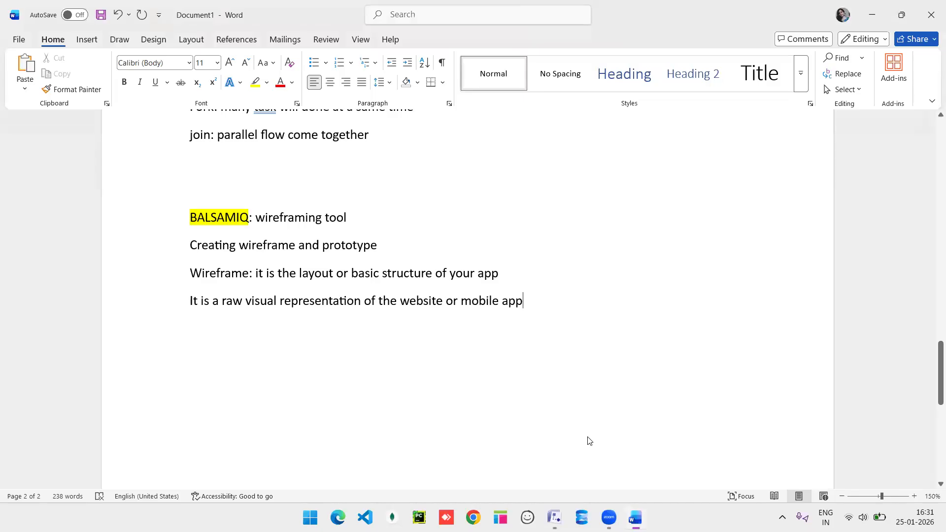
left_click(587, 437)
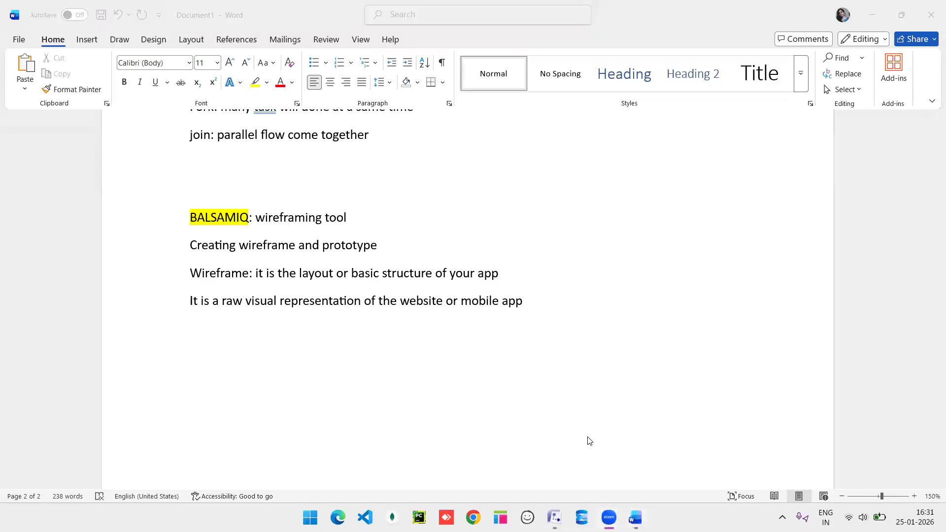
left_click(554, 306)
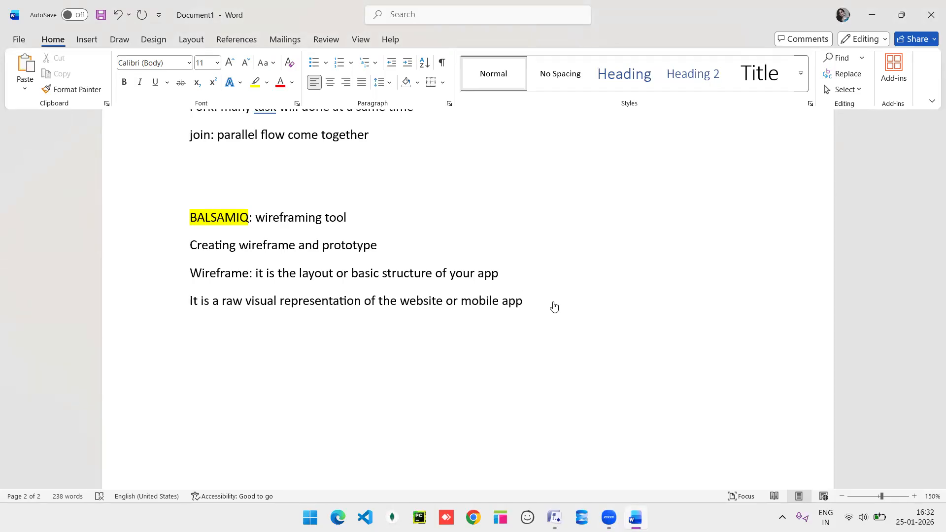
Leave a blank line and begin a new 'Mockup:' entry.
key("Return")
key("Return")
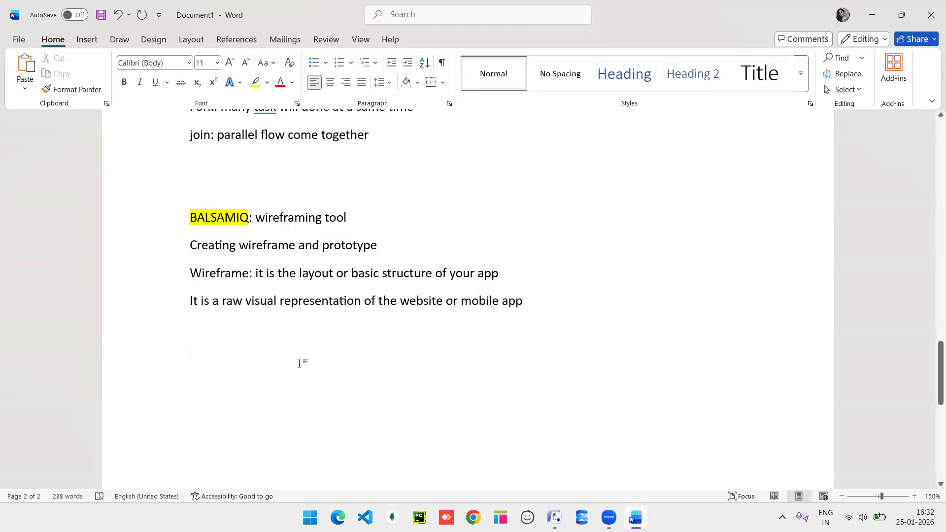
type("moc")
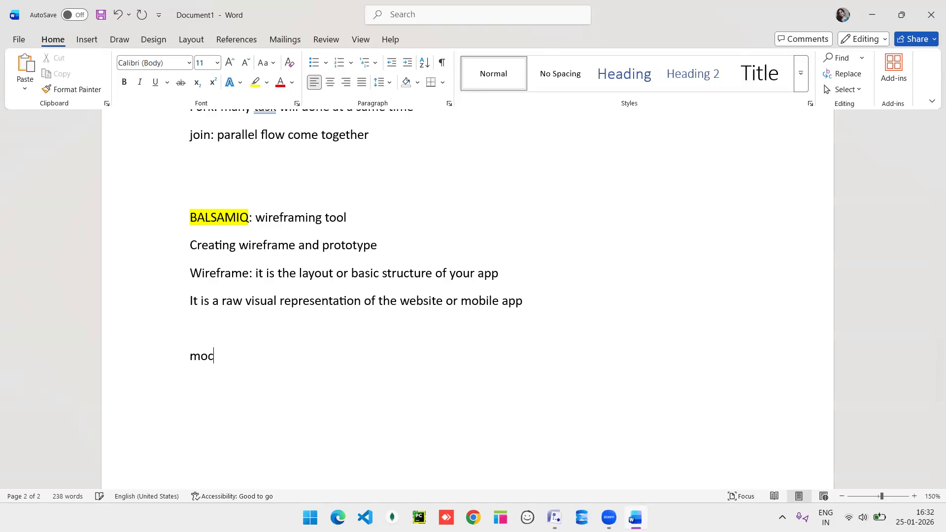
type("kup:")
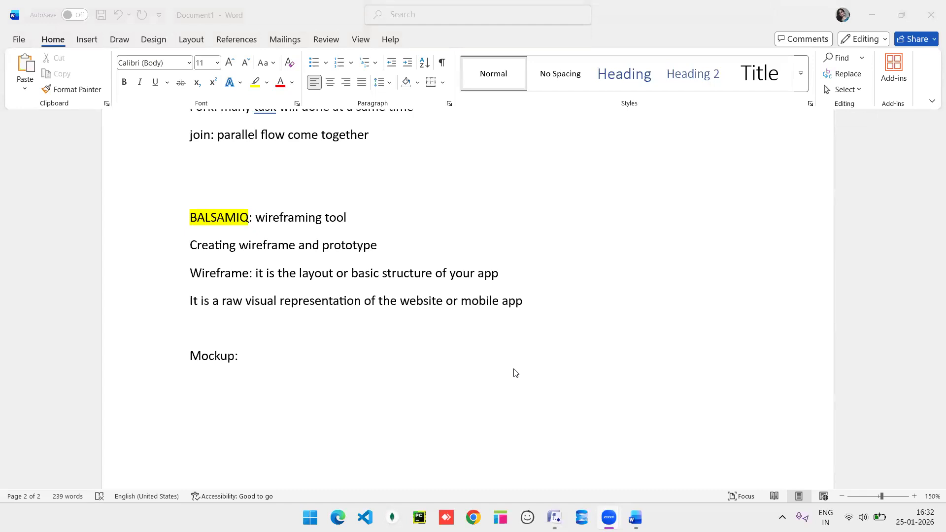
left_click(278, 357)
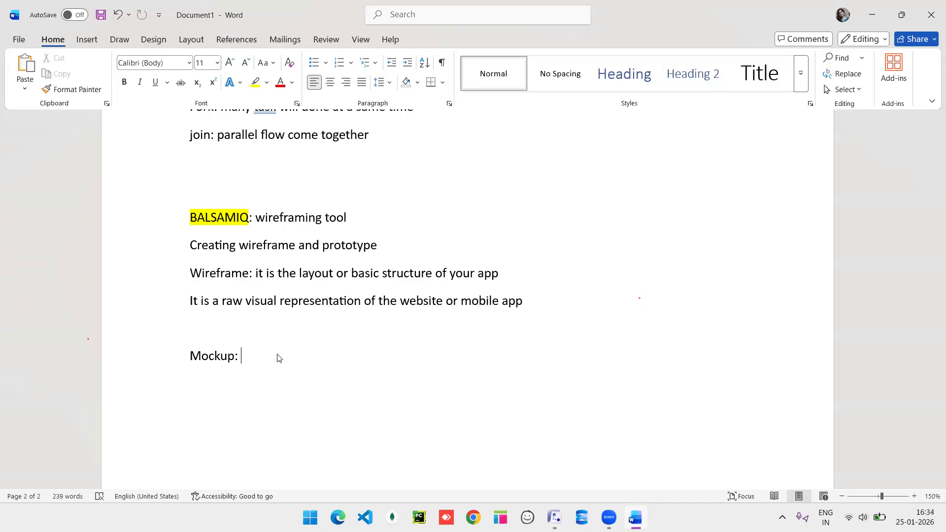
Type 'advanced version of wireframe, here we can add color, fomts, icons, branding' after Mockup:.
type("advanced verion of")
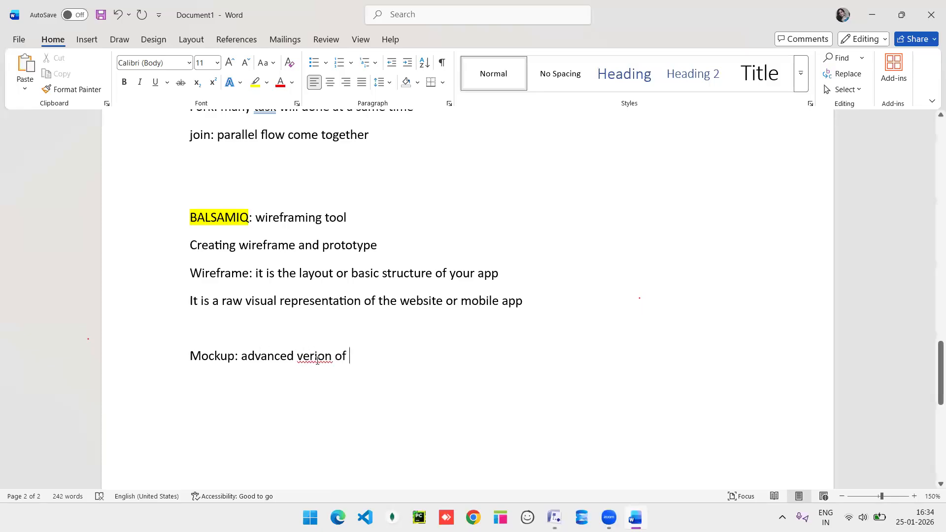
type("s")
type("wir")
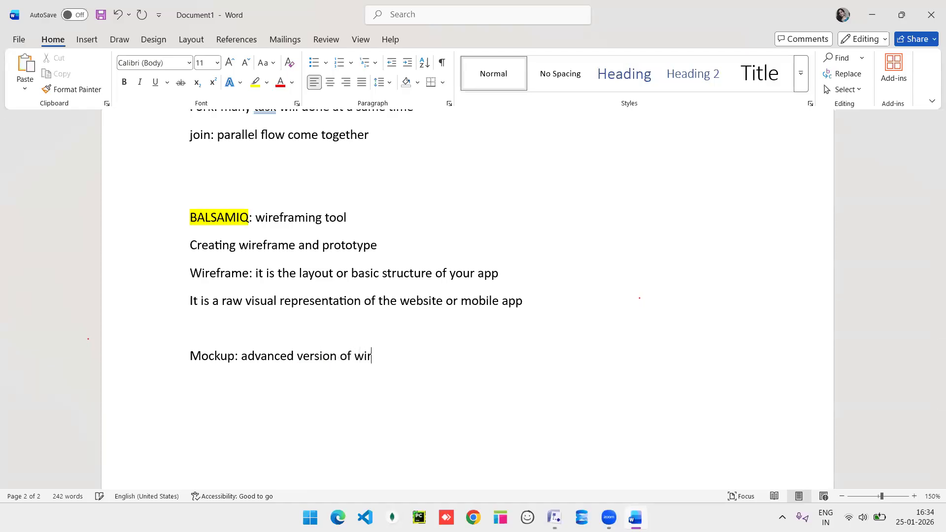
type("eframe, here we can add a")
key("BackSpace")
type("color,")
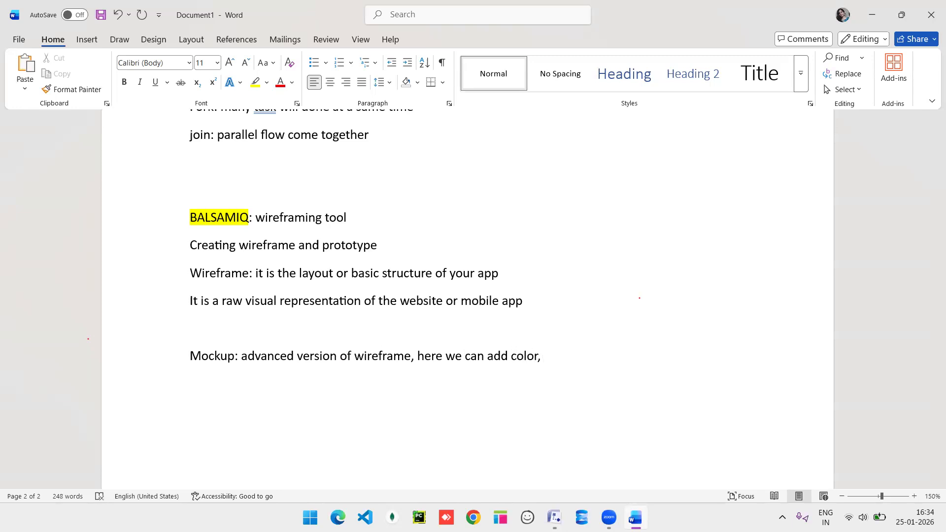
type(" fomts, icons, branding")
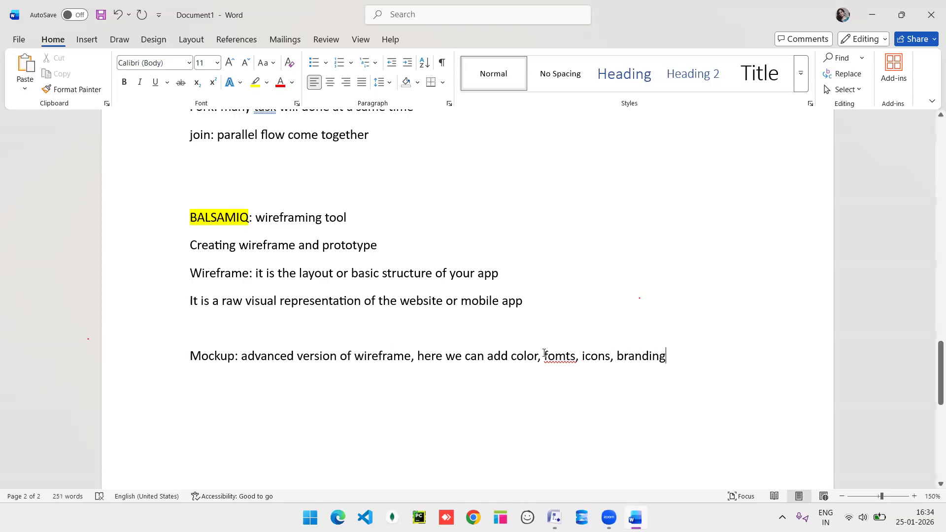
Correct the typo 'fomts' to 'fonts'.
left_click(566, 357)
key("BackSpace")
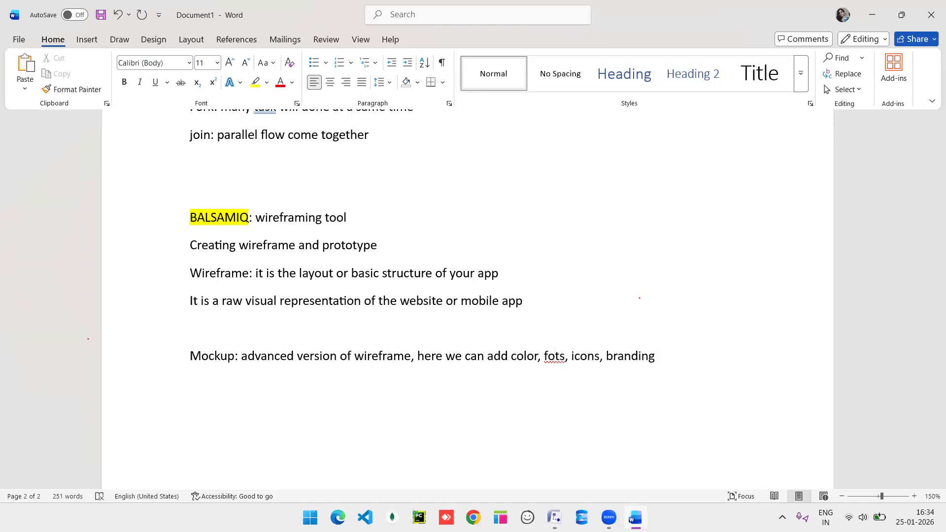
type("n")
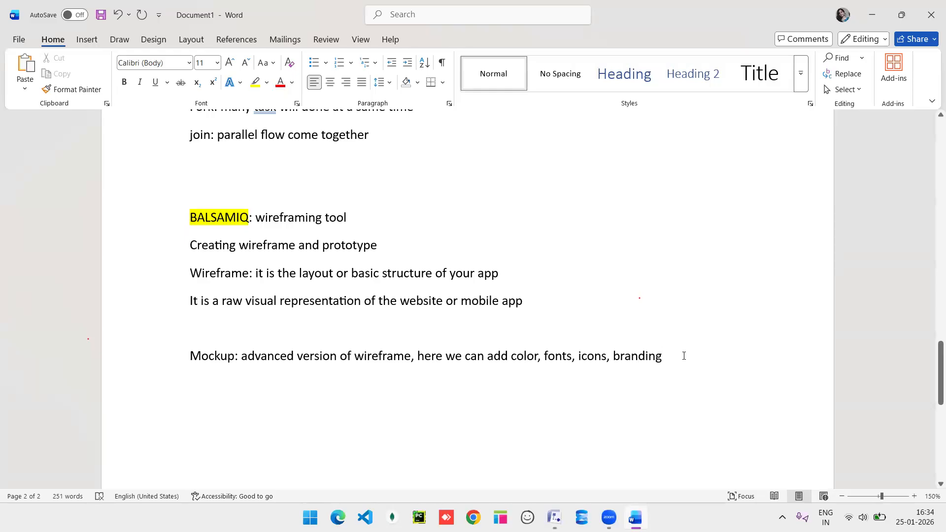
Add a new line: 'It is a visual representation, we can't click or ointeract.'.
key("Return")
type("It i")
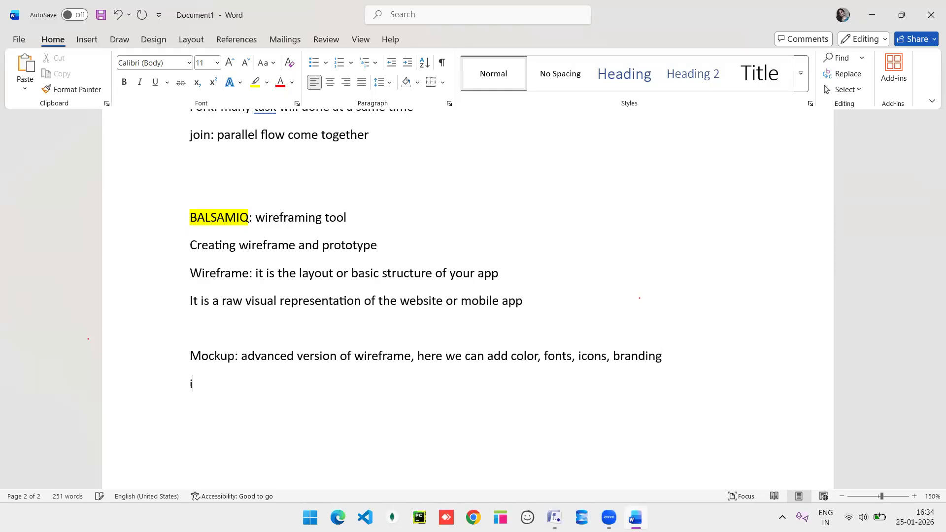
type("s a visual representay")
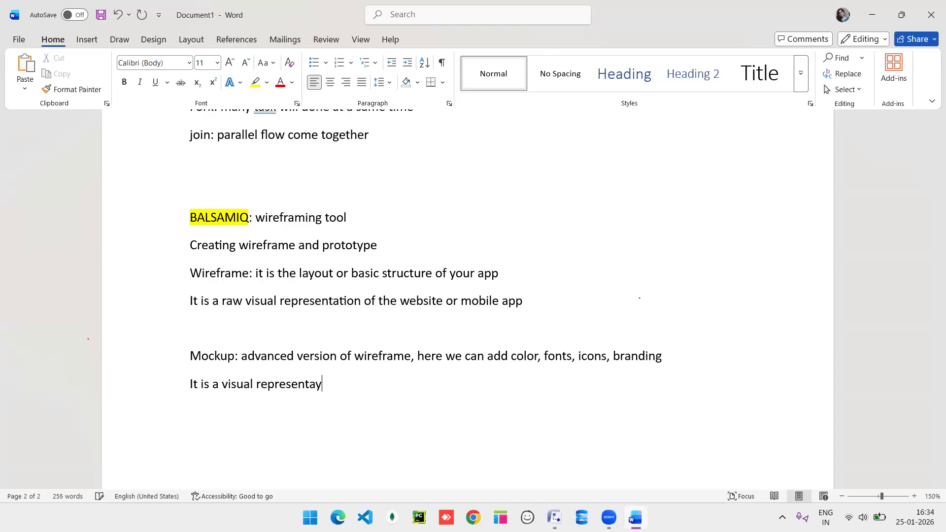
key("BackSpace")
type("tion")
type(", ")
type("we ca")
type("n't")
type(" click o")
type("r")
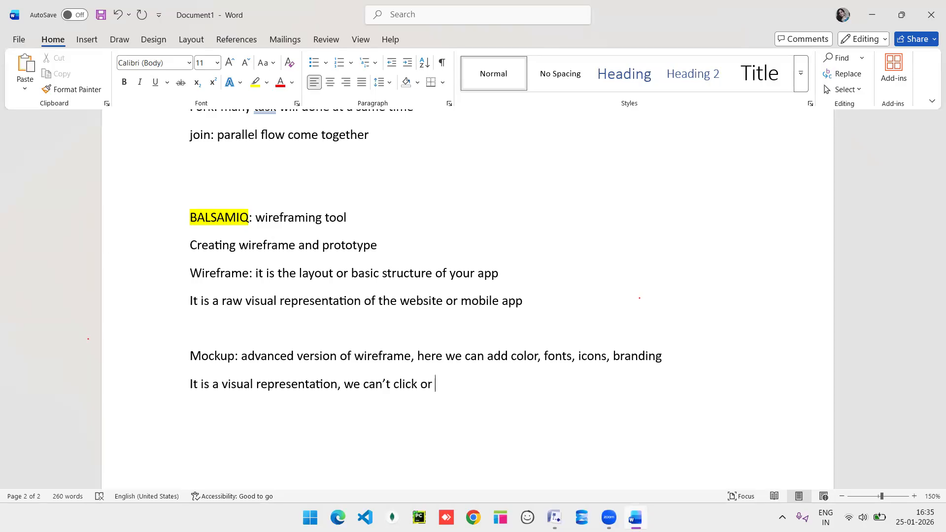
type("ointeract.")
Scroll through the notes, then switch over to Balsamiq.
scroll(609, 373, "down", 3)
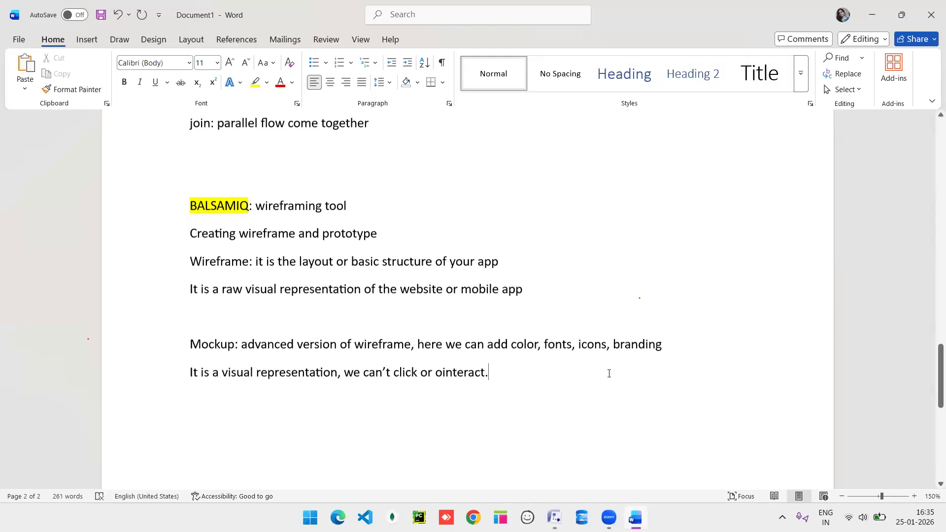
scroll(609, 374, "down", 1)
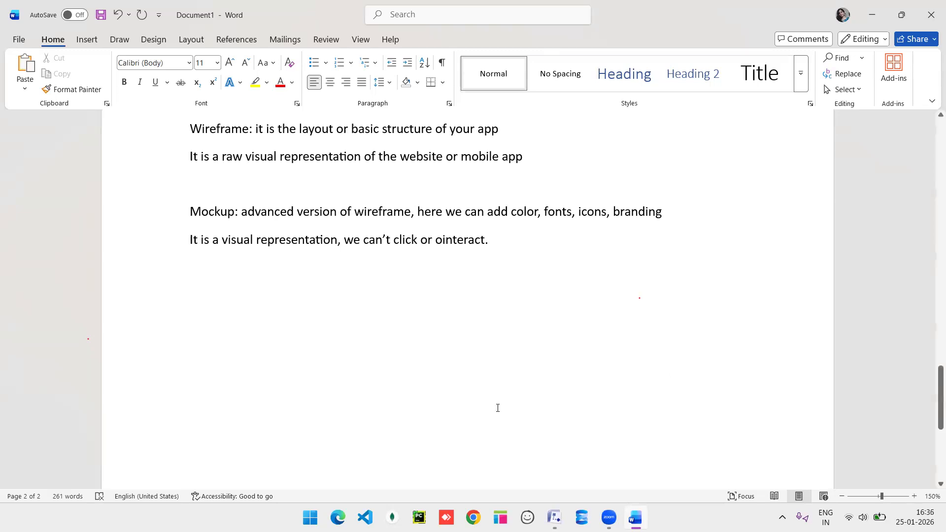
scroll(524, 370, "up", 2)
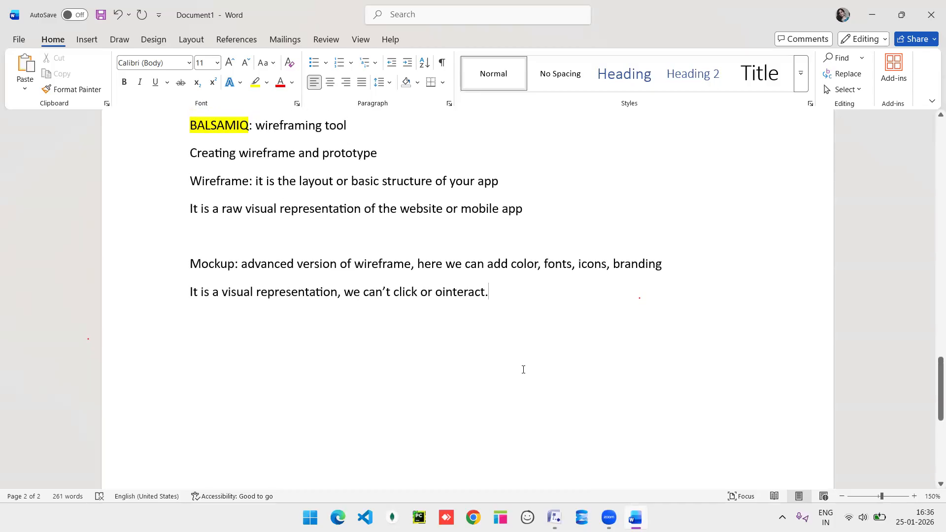
left_click(527, 518)
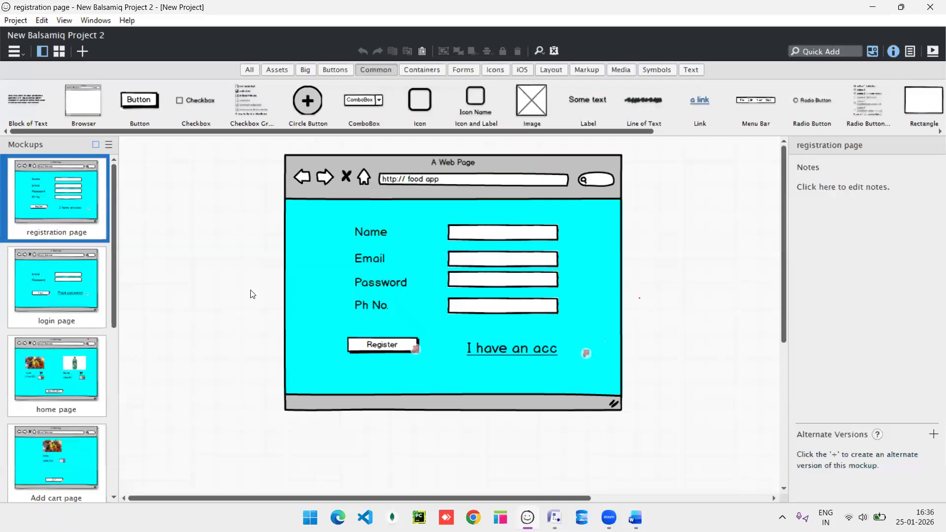
Create a new Balsamiq project from the Project menu and maximize its window.
left_click(16, 50)
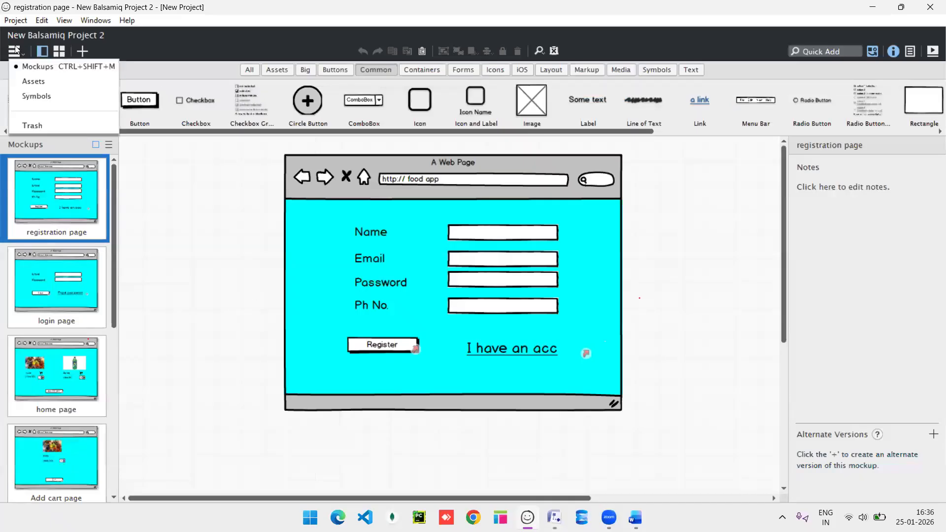
left_click(16, 21)
left_click(31, 36)
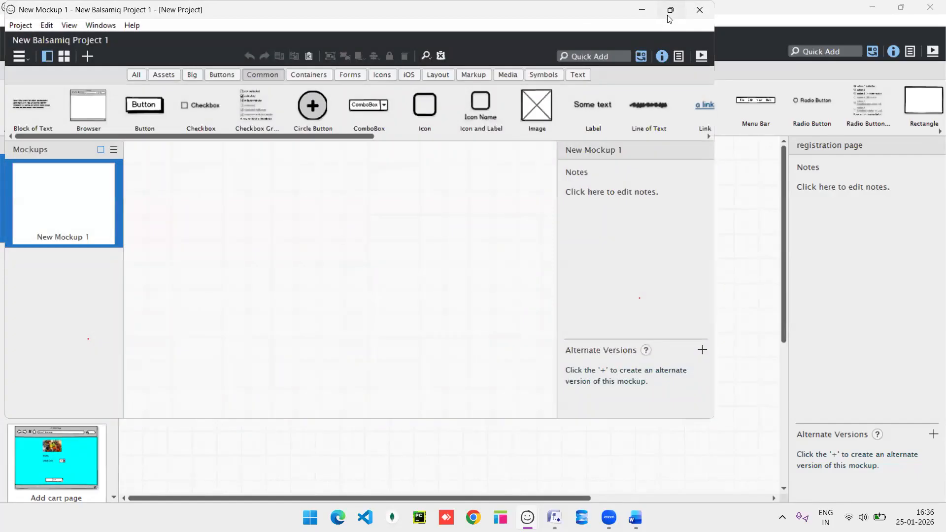
left_click(670, 10)
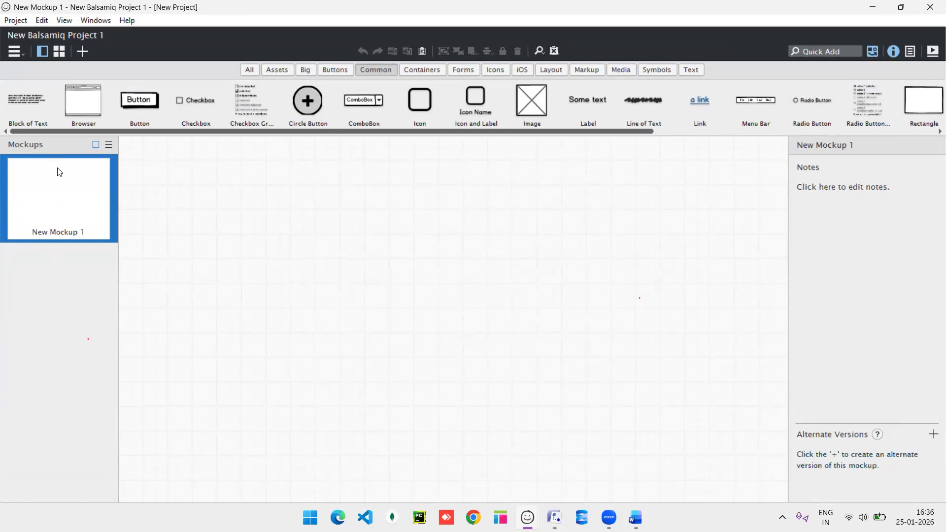
Rename the empty mockup to 'registration'.
right_click(58, 218)
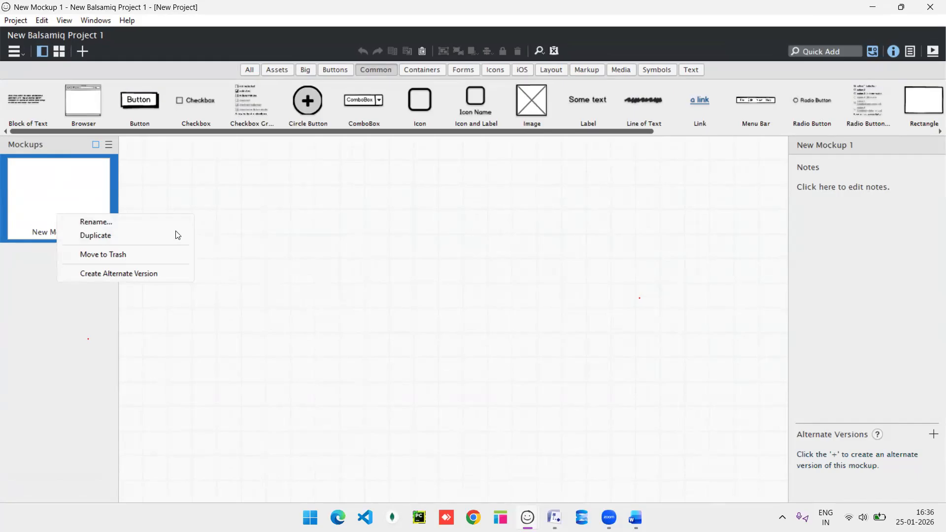
left_click(711, 245)
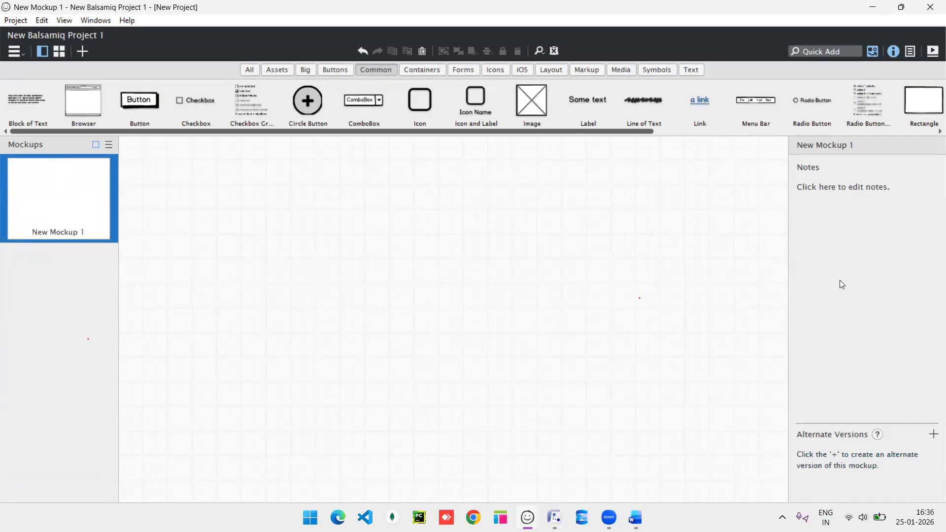
mouse_move(68, 208)
right_click(69, 211)
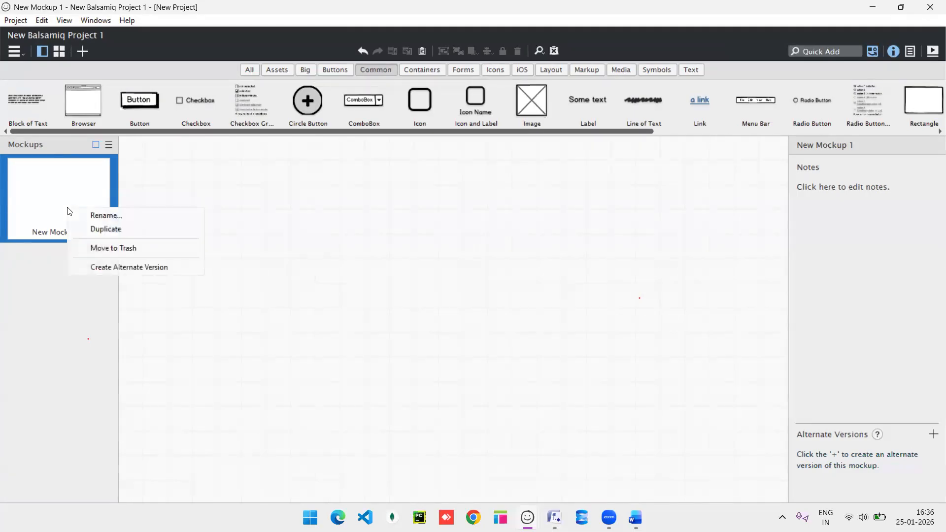
left_click(98, 216)
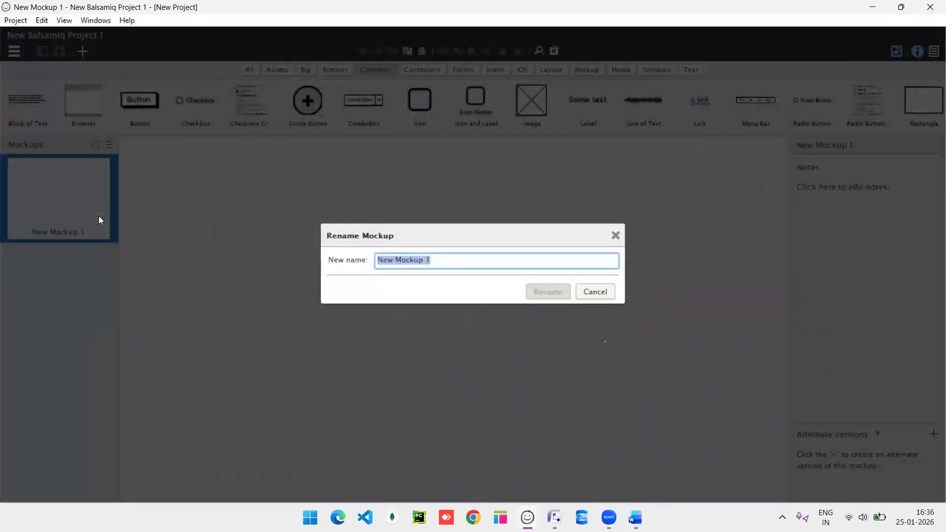
type("regi")
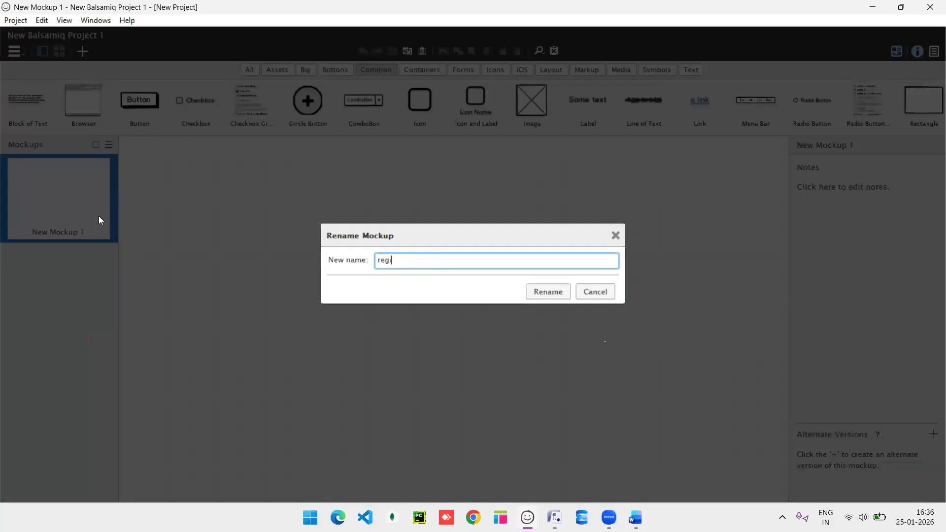
type("sttration")
key("BackSpace")
key("BackSpace")
key("BackSpace")
key("BackSpace")
key("BackSpace")
key("BackSpace")
key("BackSpace")
key("BackSpace")
type("r")
key("BackSpace")
type("tration")
key("Return")
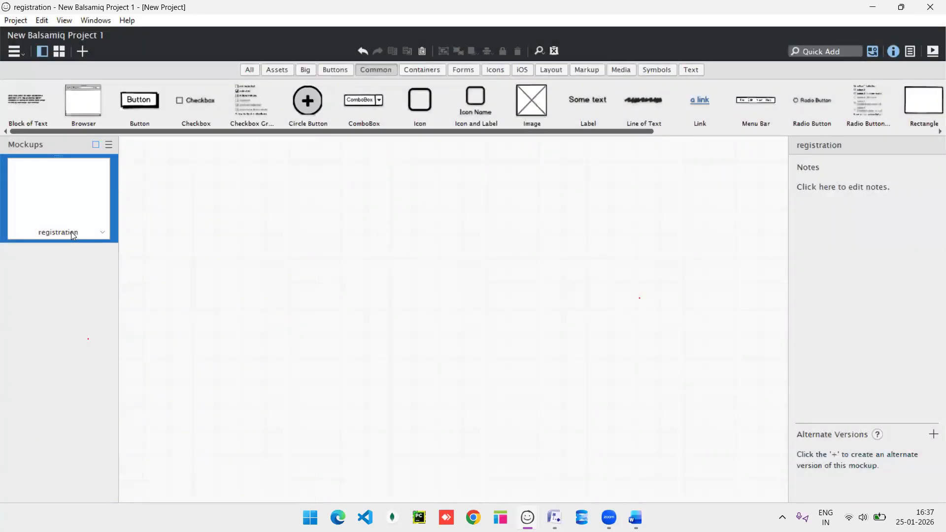
Extend the mockup name to 'registration page'.
right_click(71, 231)
left_click(102, 241)
left_click(437, 260)
type("page")
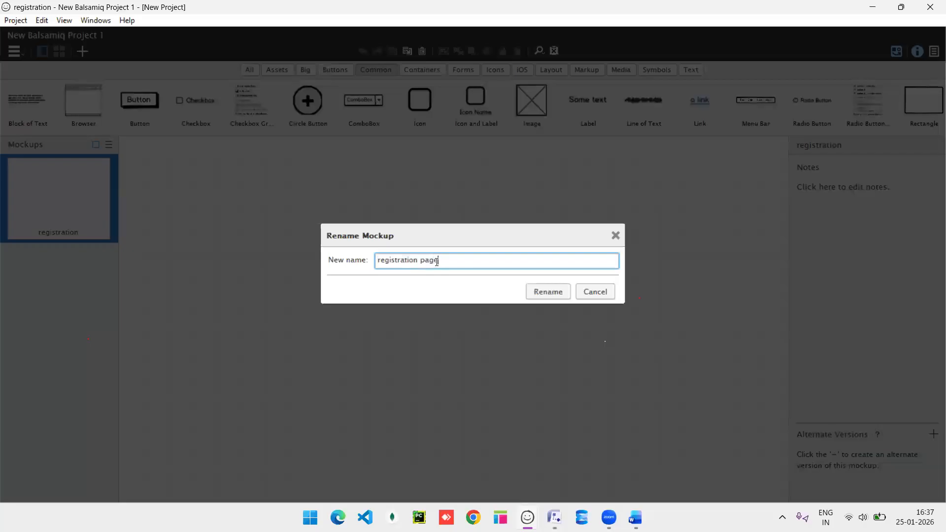
key("Return")
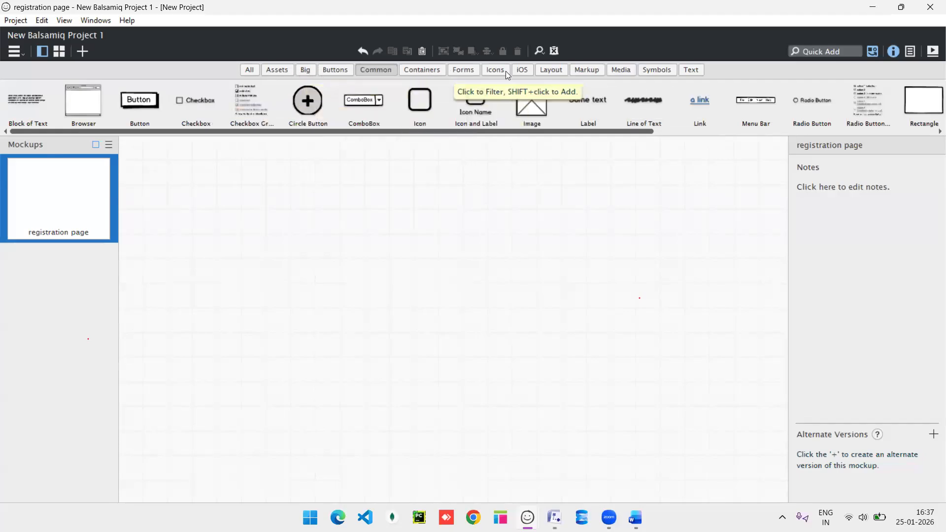
Add a Text Input to the mockup using Quick Add search for 'input'.
left_click(563, 68)
left_click(580, 68)
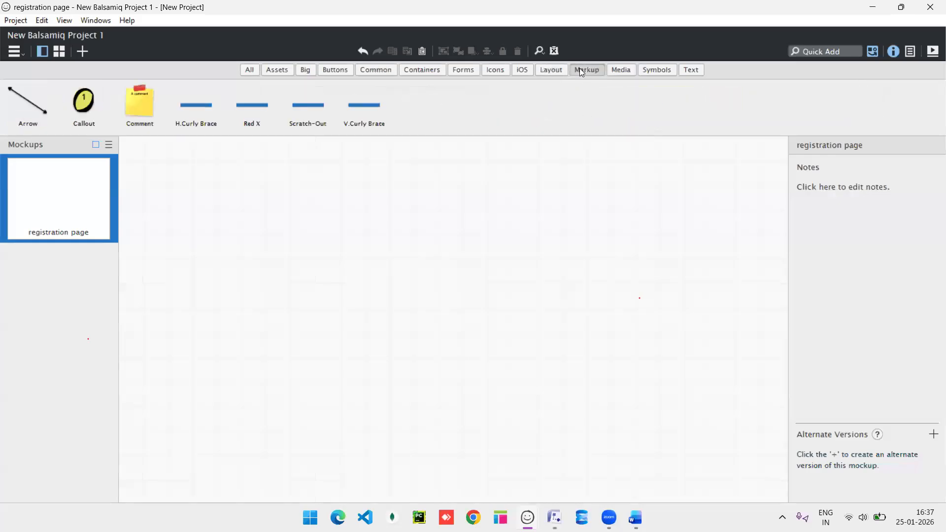
left_click(820, 51)
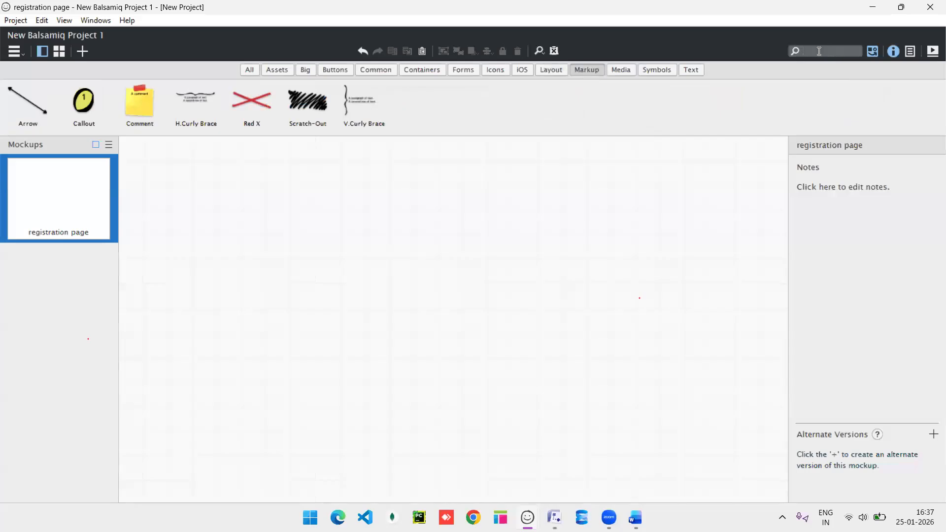
type("input")
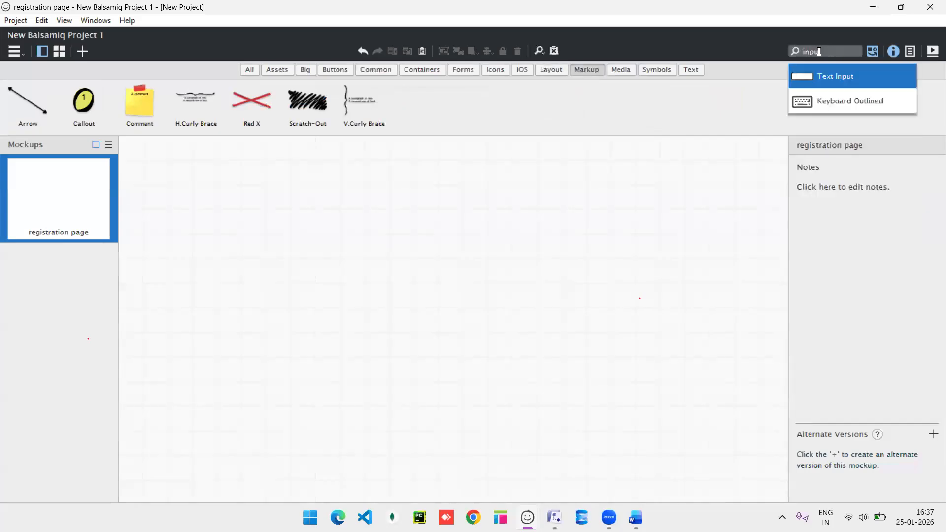
left_click(857, 81)
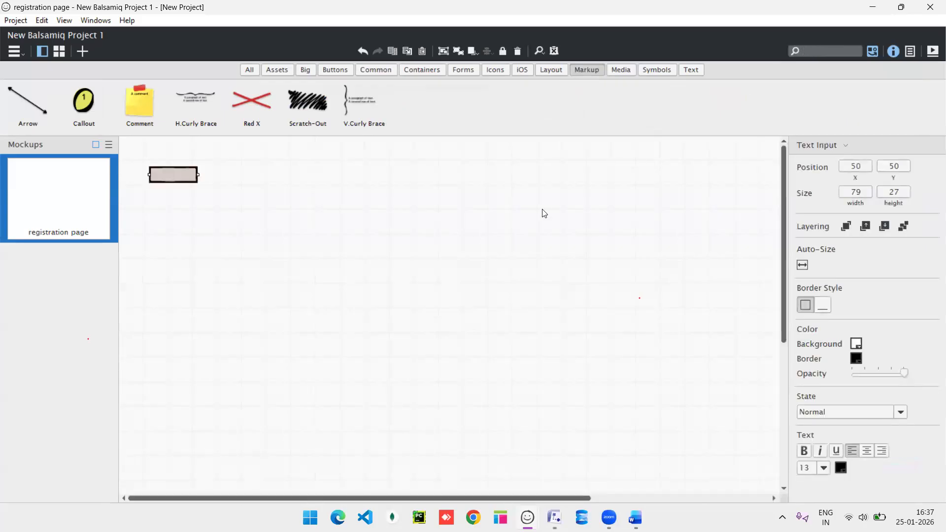
Place a Browser frame with address 'E-comm App', enlarge it and move it down-right.
left_click(292, 72)
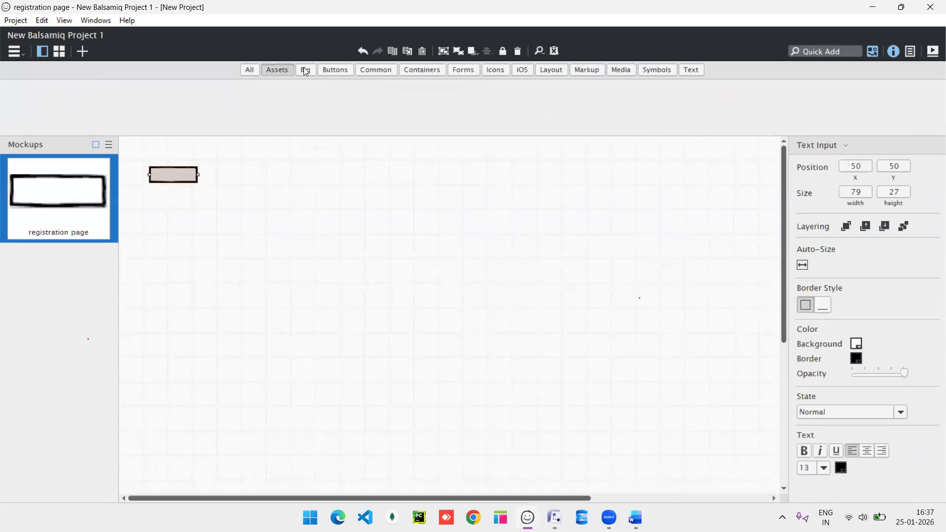
left_click(305, 69)
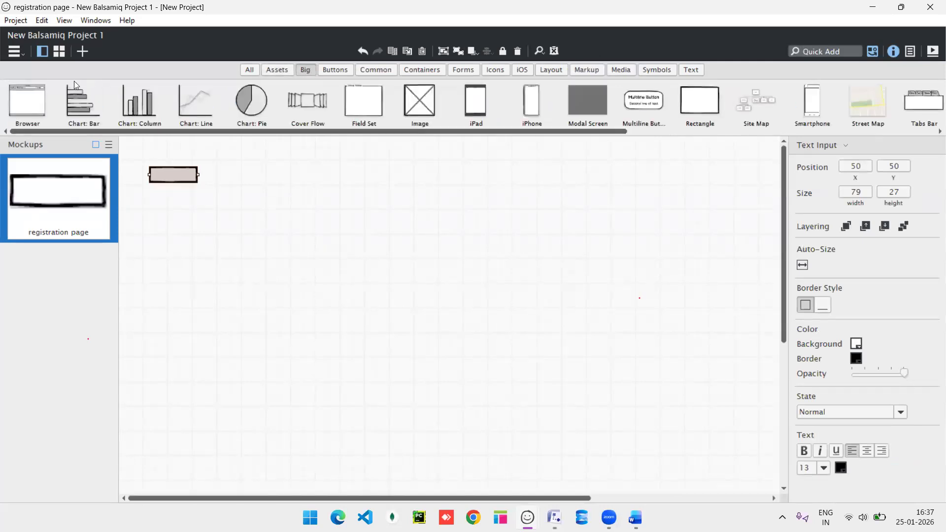
left_click_drag(27, 101, 235, 147)
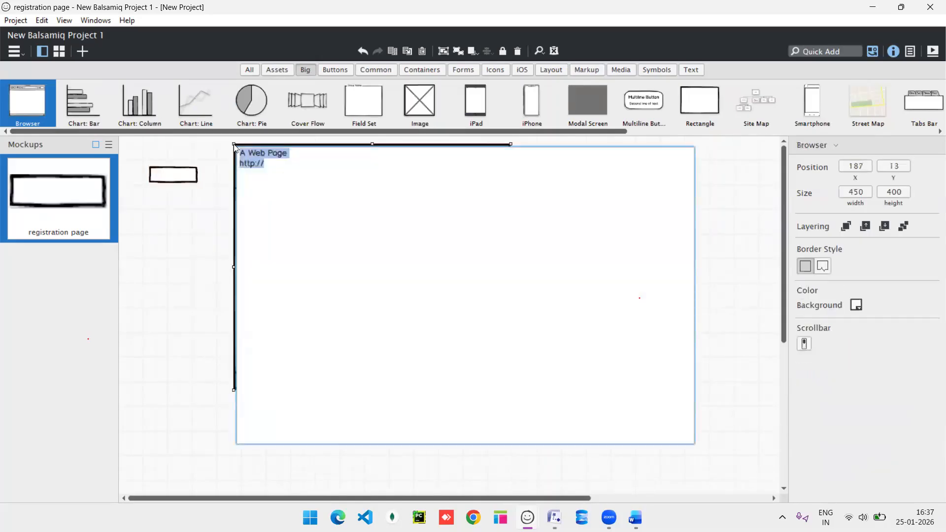
left_click(275, 161)
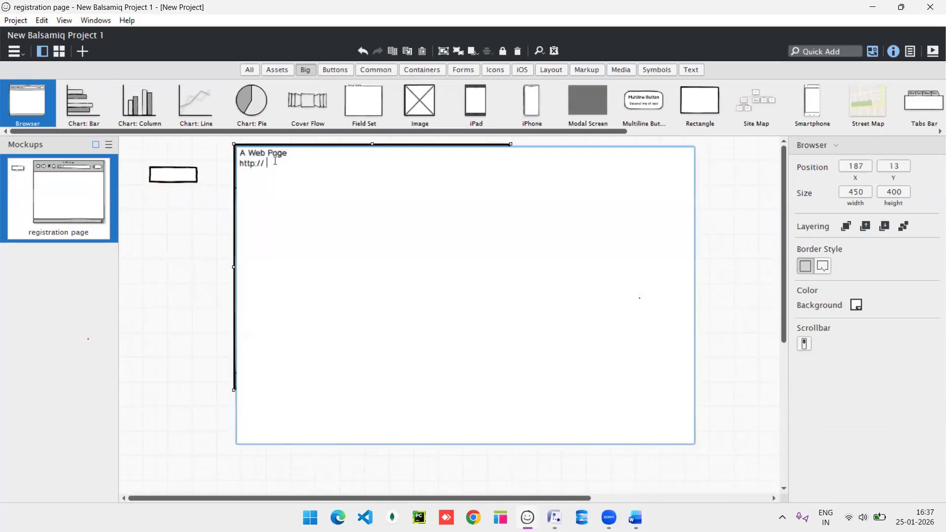
type("E-comm App")
left_click(721, 327)
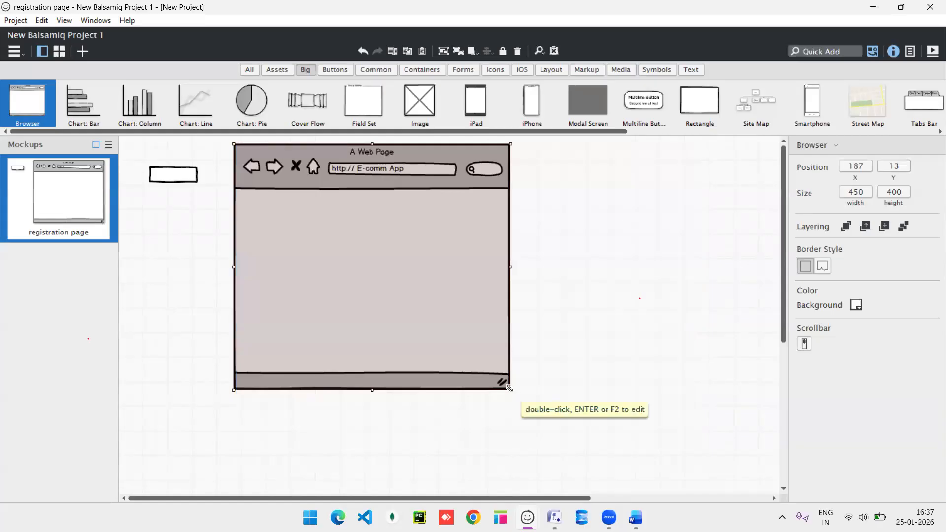
left_click_drag(509, 389, 652, 405)
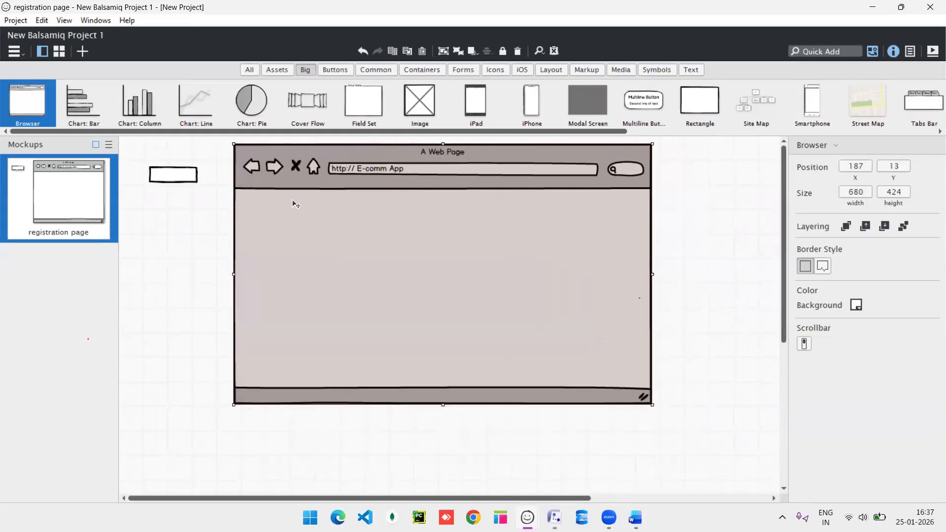
left_click_drag(282, 151, 301, 181)
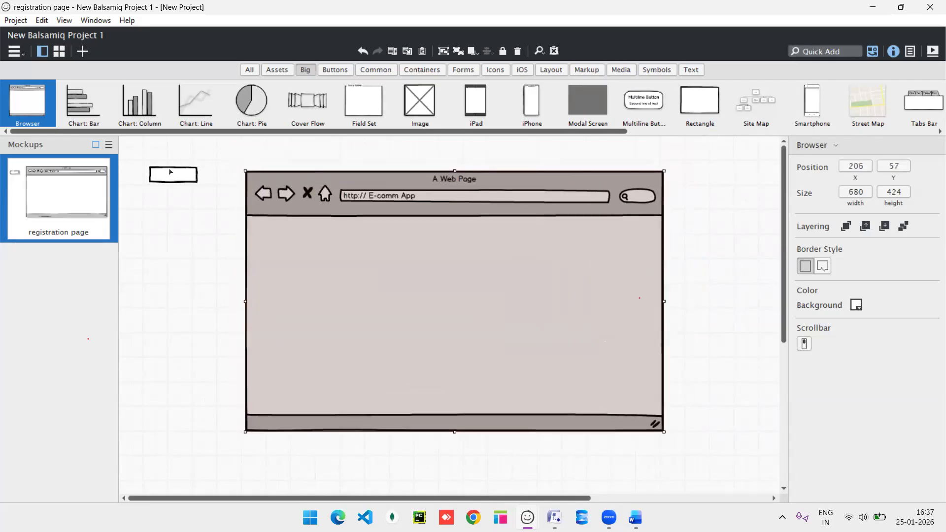
Delete the stray text input sitting outside the browser frame.
left_click_drag(167, 174, 439, 249)
left_click_drag(225, 205, 159, 175)
key("Delete")
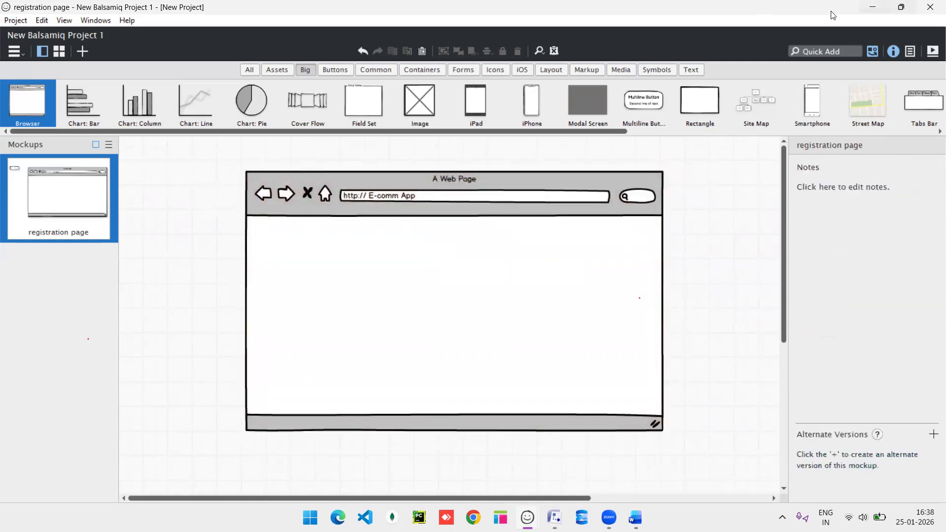
Add a 188 x 27 Text Input in the browser page and duplicate it into a stacked column of four.
left_click(815, 49)
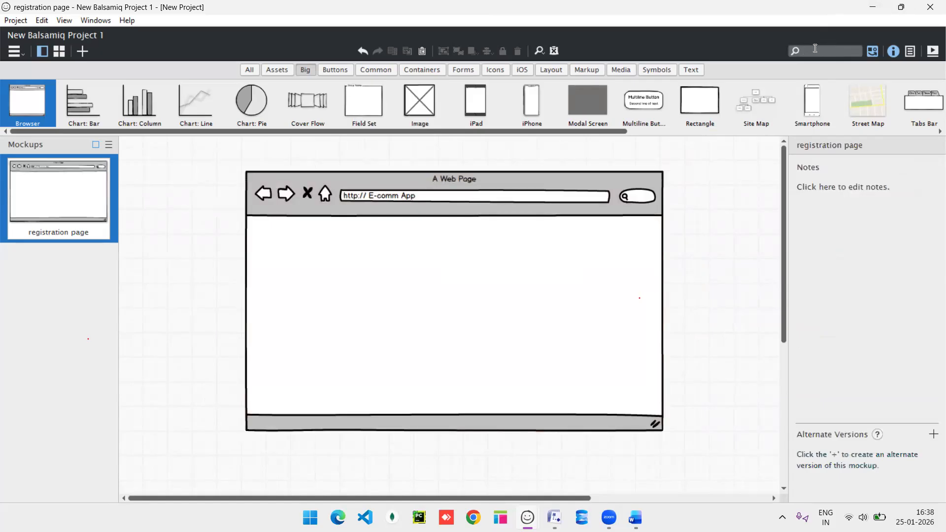
type("inpu")
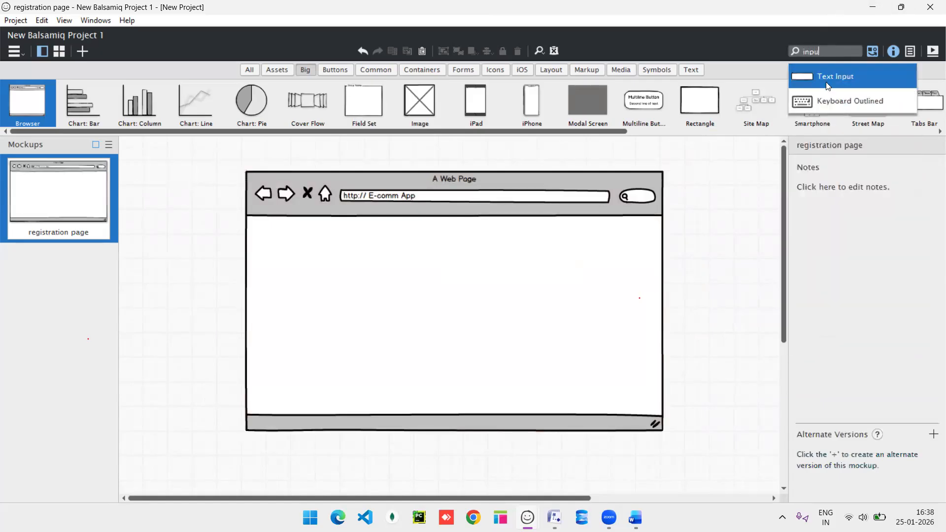
left_click(828, 86)
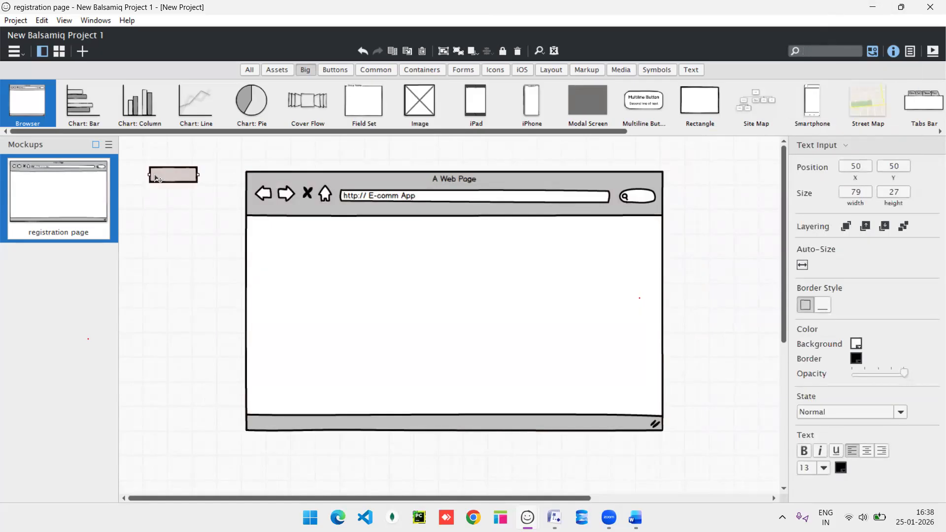
left_click_drag(440, 230, 497, 247)
left_click_drag(440, 243, 469, 304)
key("ctrl+d")
key("ctrl+d")
key("ctrl+d")
left_click_drag(483, 253, 473, 330)
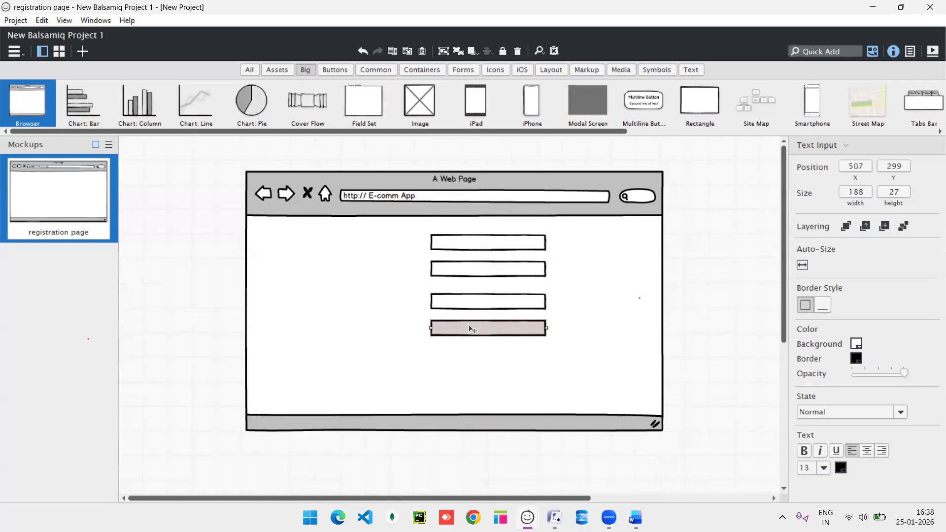
left_click(338, 246)
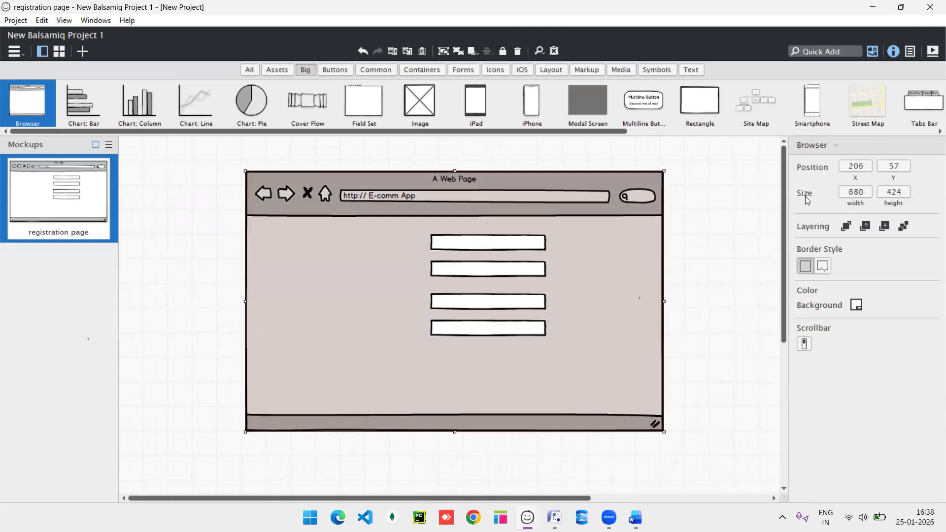
Set the 'E-comm App' browser frame's background colour to yellow.
left_click(856, 305)
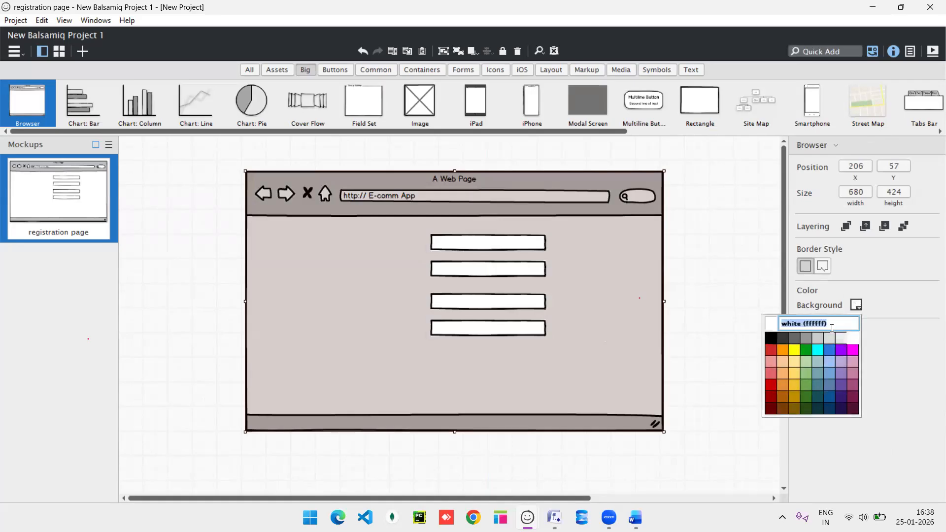
left_click(797, 374)
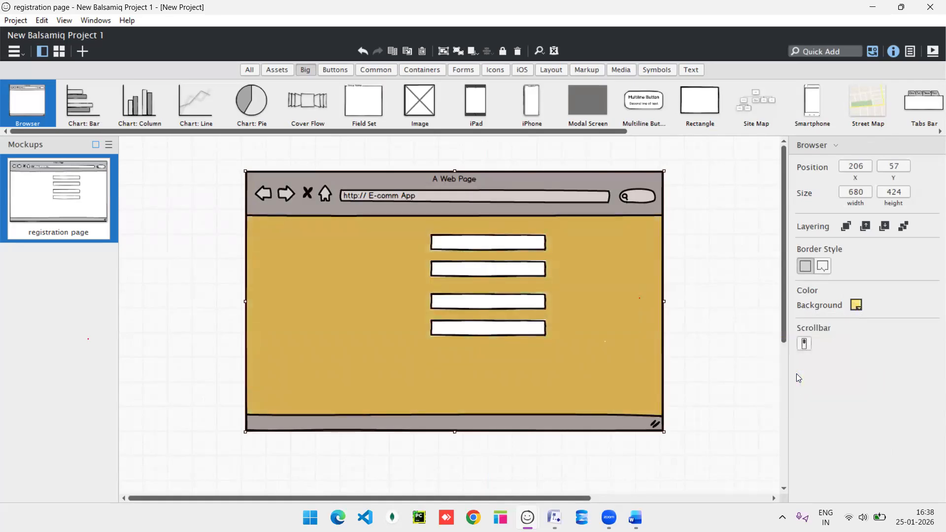
left_click(470, 246)
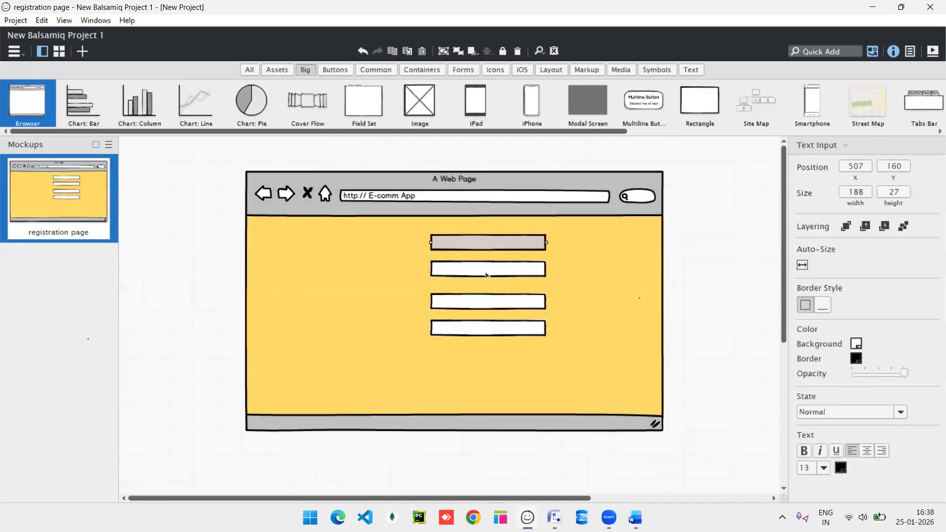
left_click(326, 242)
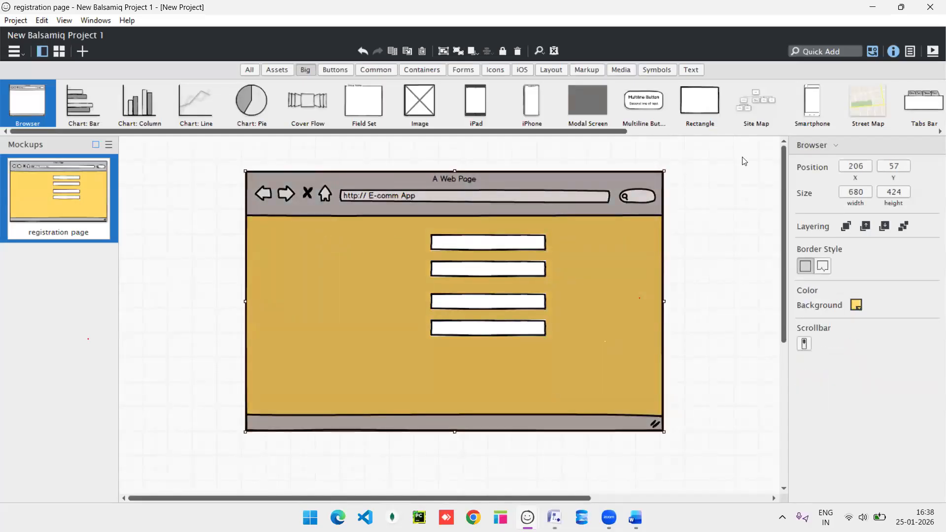
left_click(825, 52)
Add a Line of Text beside the first input and label it 'name'.
type("text")
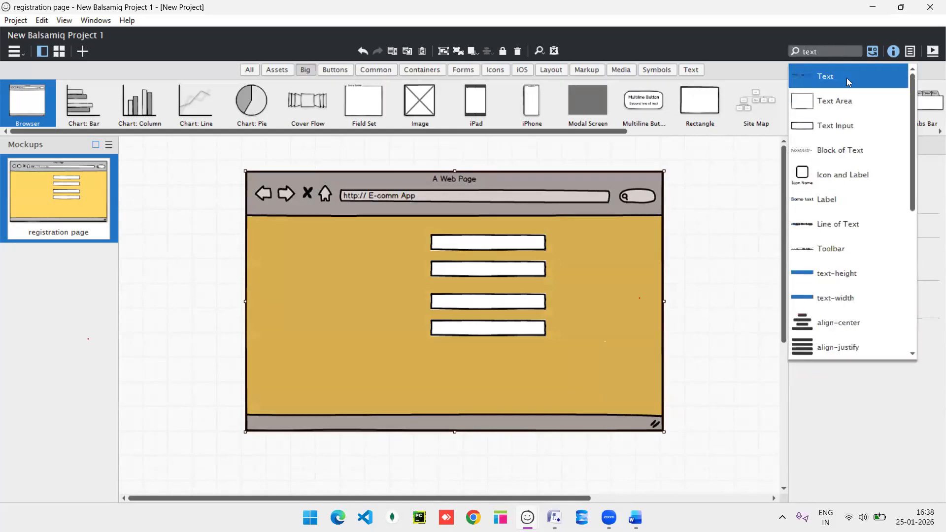
left_click_drag(832, 224, 358, 256)
left_click(826, 223)
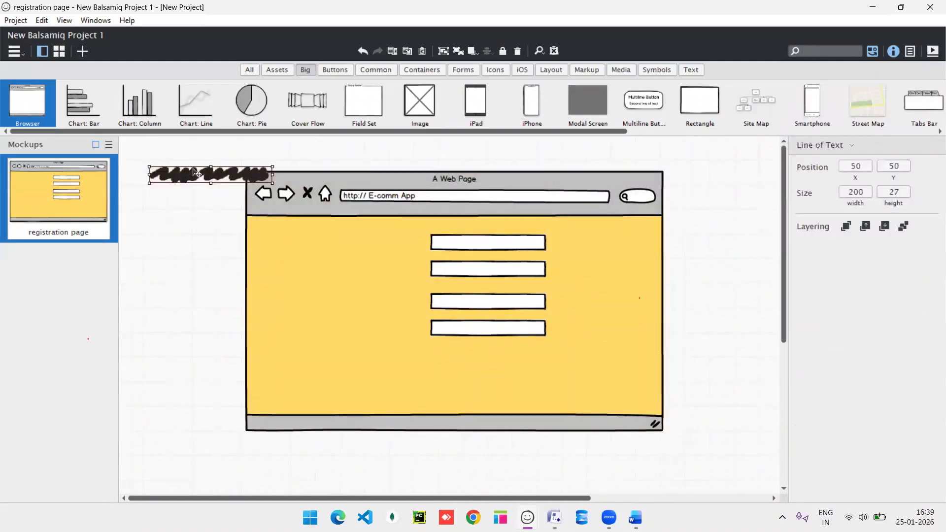
left_click_drag(191, 172, 339, 244)
double_click(343, 245)
type("name")
key("Return")
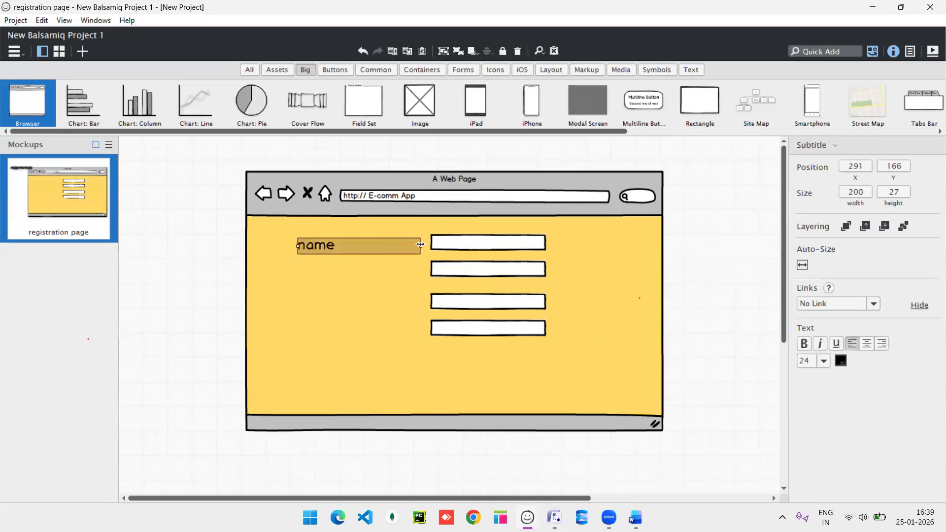
Copy the label down the rows, renaming the copies 'email', 'psw' and 'ph no'.
left_click_drag(421, 245, 319, 275)
double_click(320, 275)
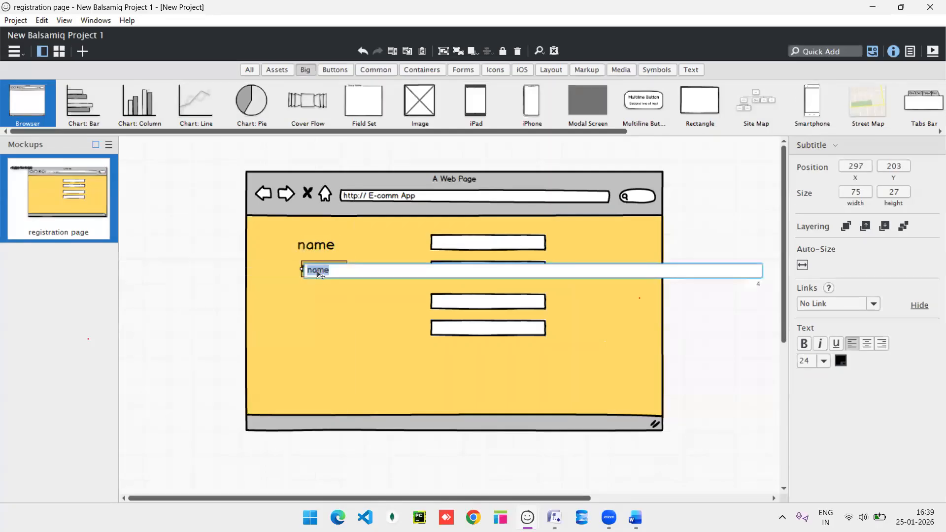
type("email")
key("Return")
left_click_drag(320, 275, 321, 293)
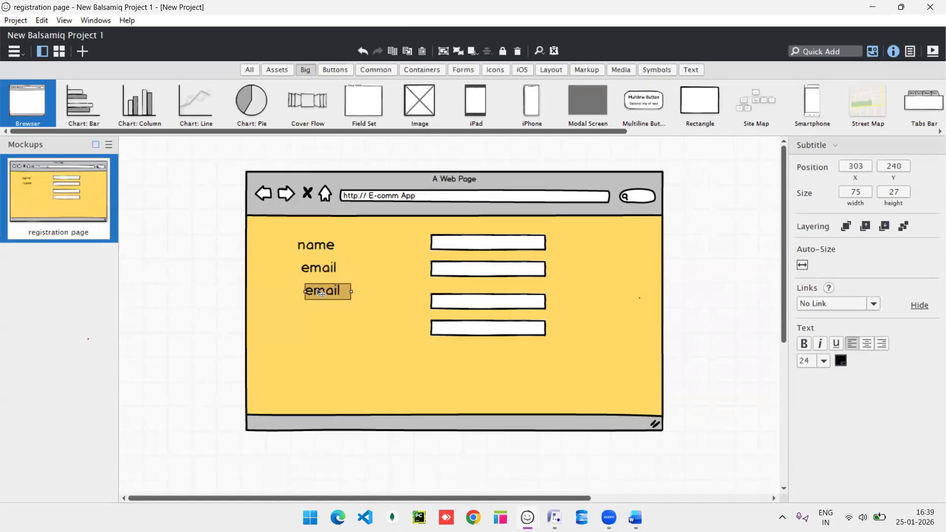
double_click(321, 292)
type("psw")
key("Return")
left_click_drag(324, 303, 320, 329)
double_click(319, 329)
type("ph no")
key("Return")
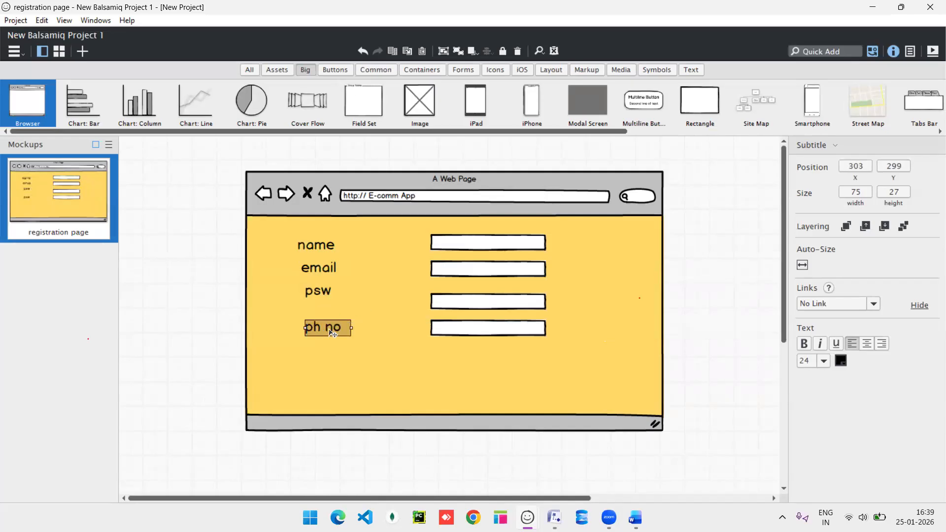
Place a 'register' button below the input fields and widen it.
left_click(340, 71)
left_click_drag(27, 101, 360, 368)
type("registerd")
key("BackSpace")
key("BackSpace")
type("r")
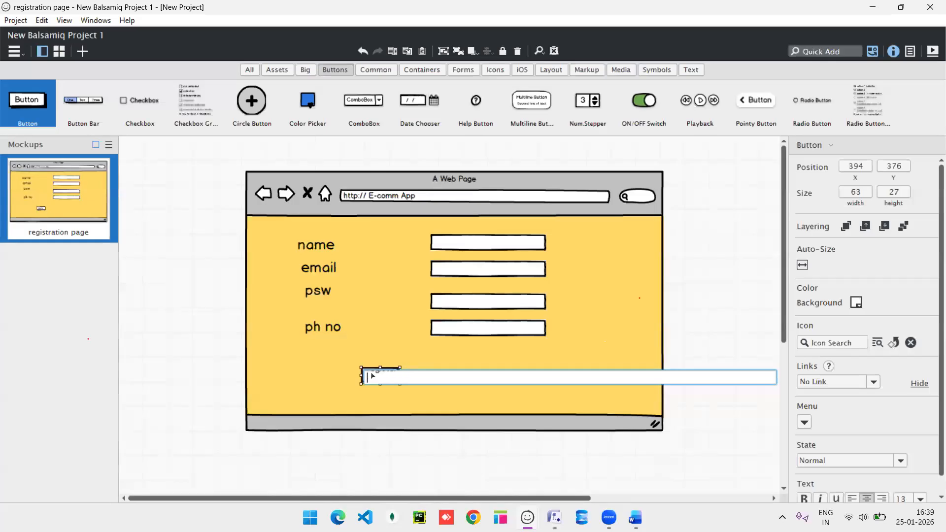
key("Return")
left_click_drag(401, 376, 360, 376)
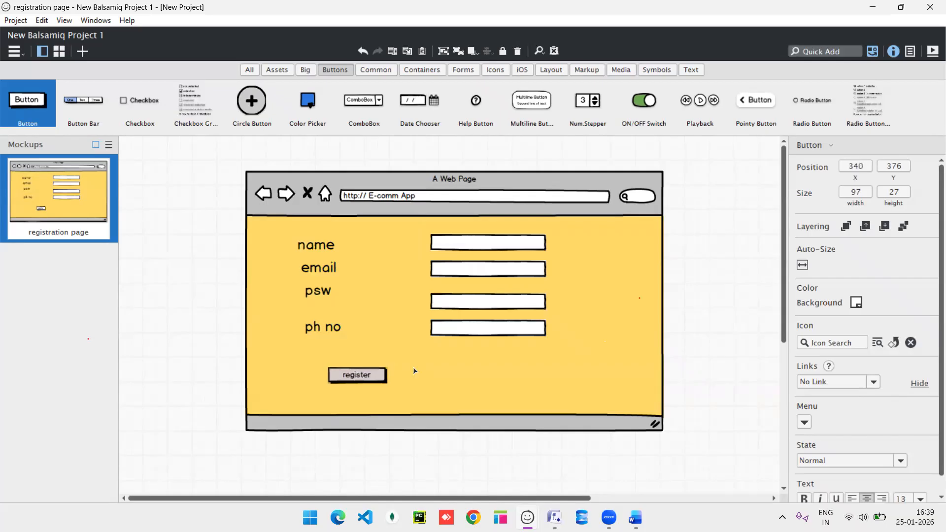
Add an underlined 'i have an acc' label aligned beside the register button.
left_click(321, 329)
left_click_drag(321, 331, 518, 373)
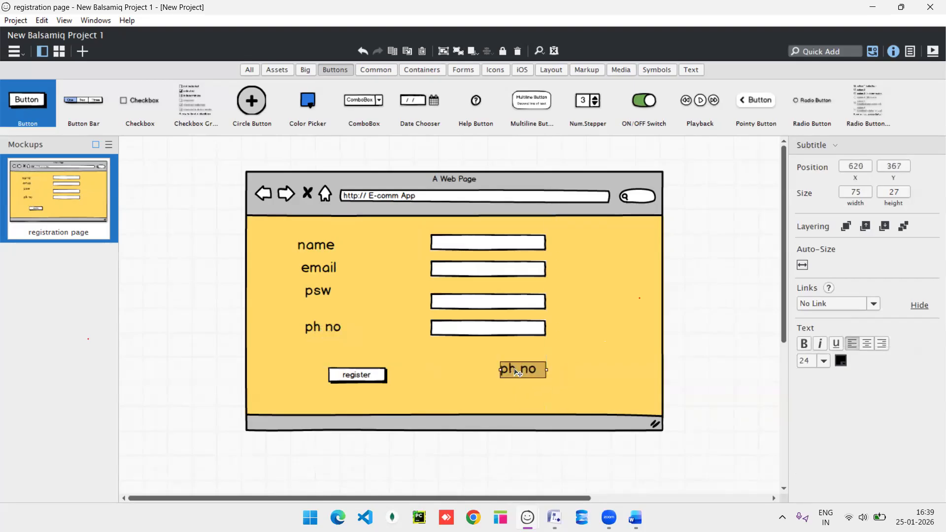
double_click(516, 373)
type("i h")
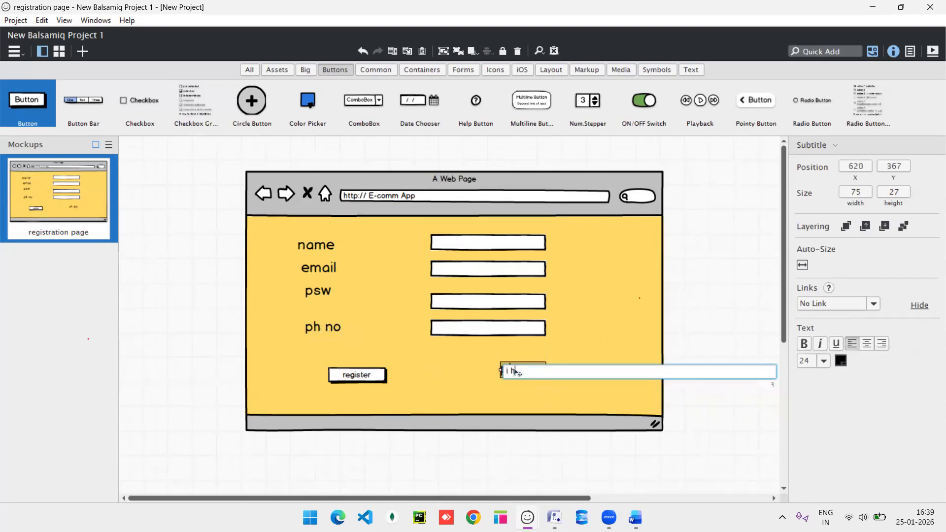
type("ave an acc")
key("Return")
left_click_drag(546, 370, 595, 369)
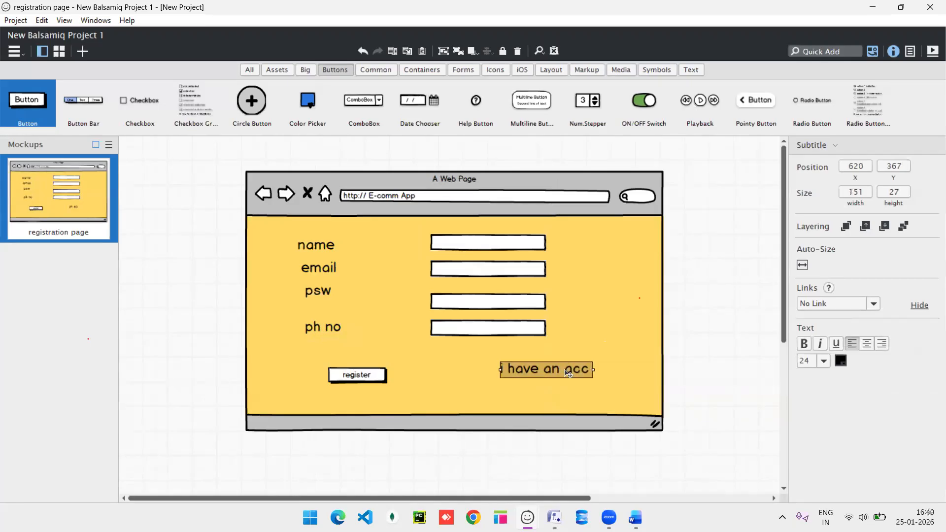
double_click(569, 375)
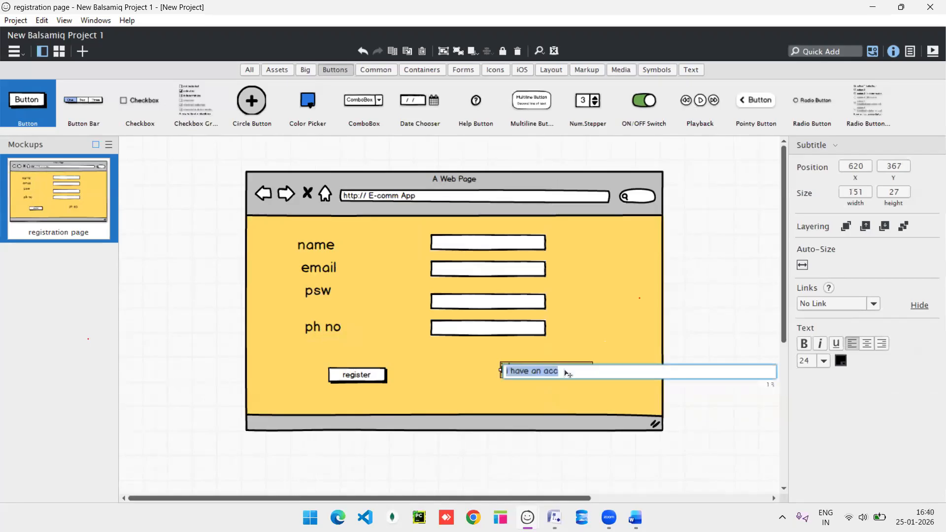
left_click(838, 346)
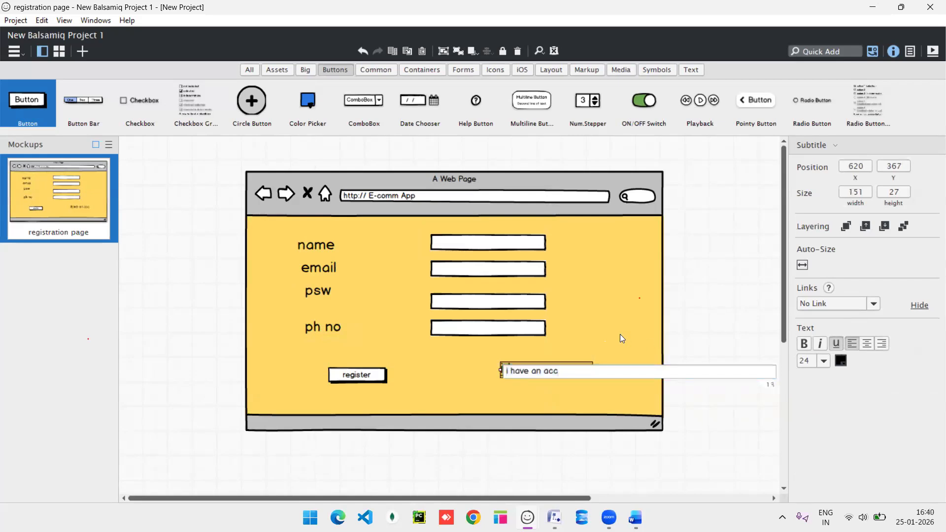
key("Return")
left_click_drag(552, 372, 533, 378)
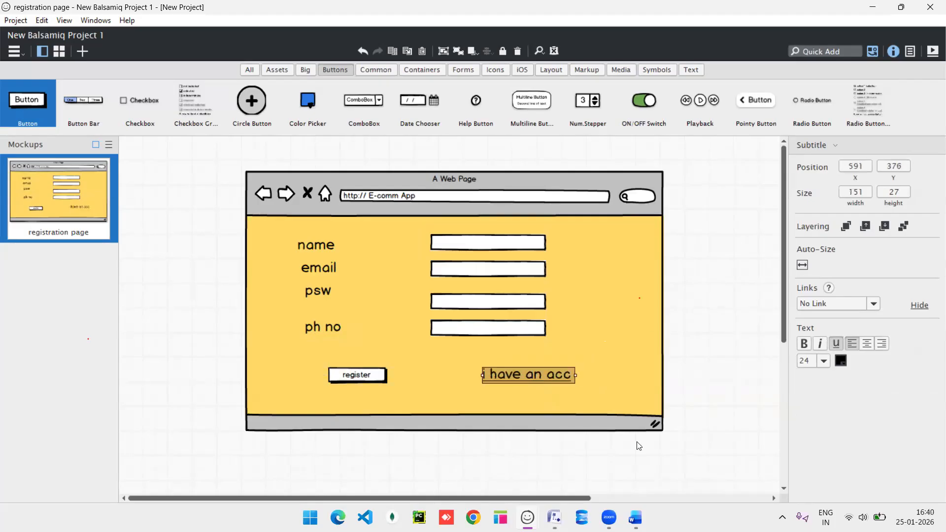
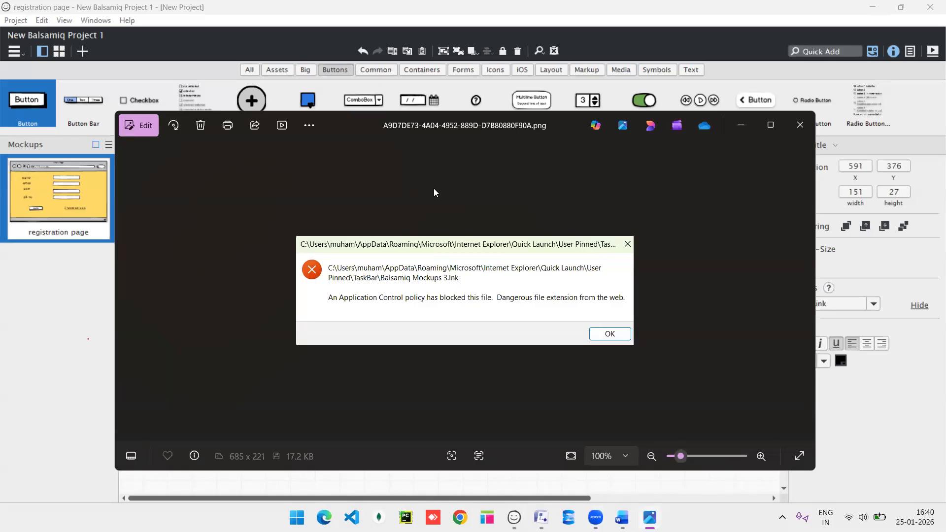
Close the error PNG in Photos and select the mockup's browser frame.
left_click(800, 124)
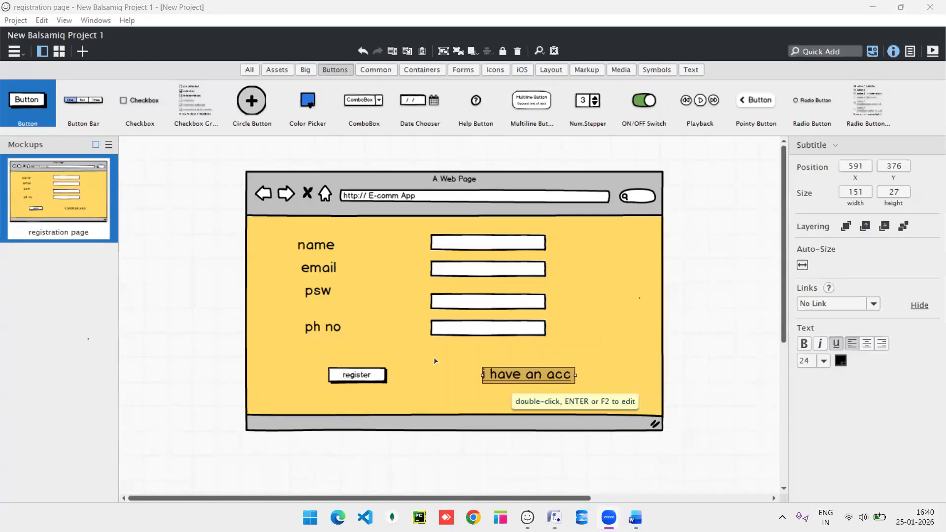
left_click(375, 346)
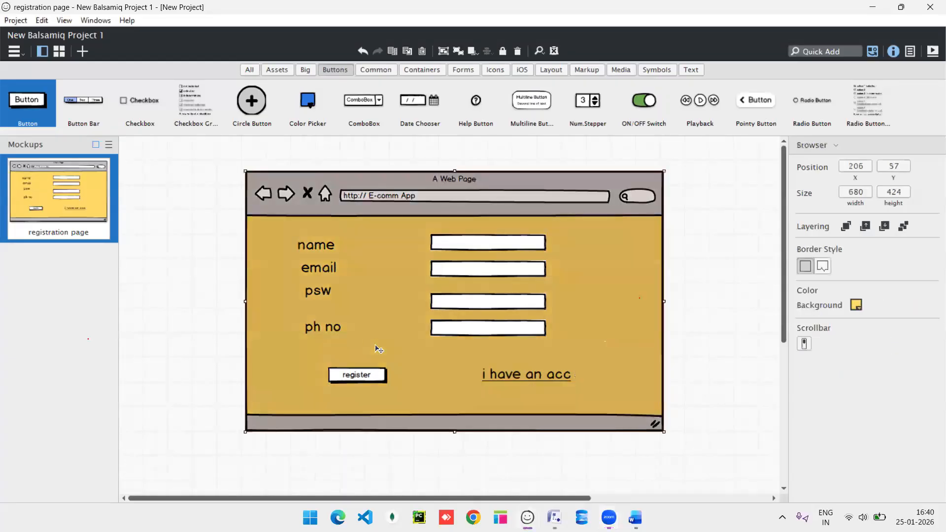
Duplicate the registration page and delete its name and ph no rows.
right_click(62, 222)
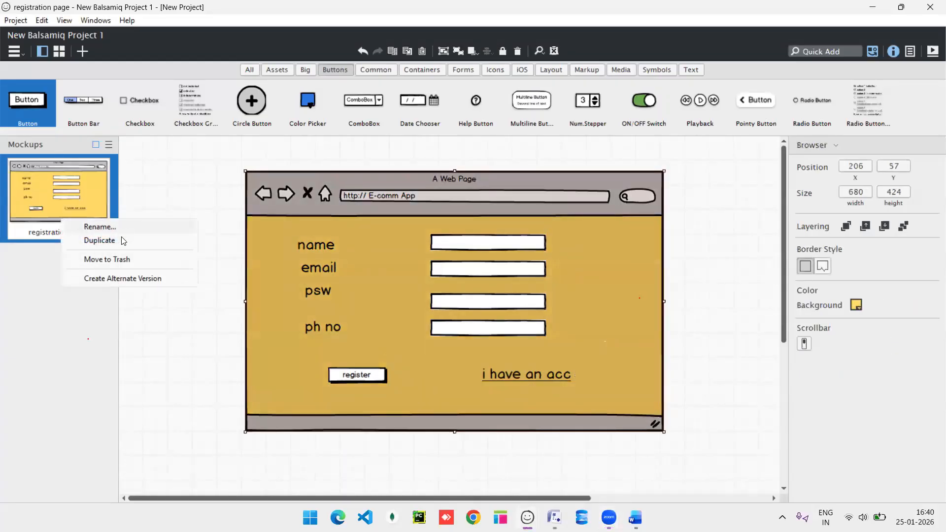
left_click(99, 241)
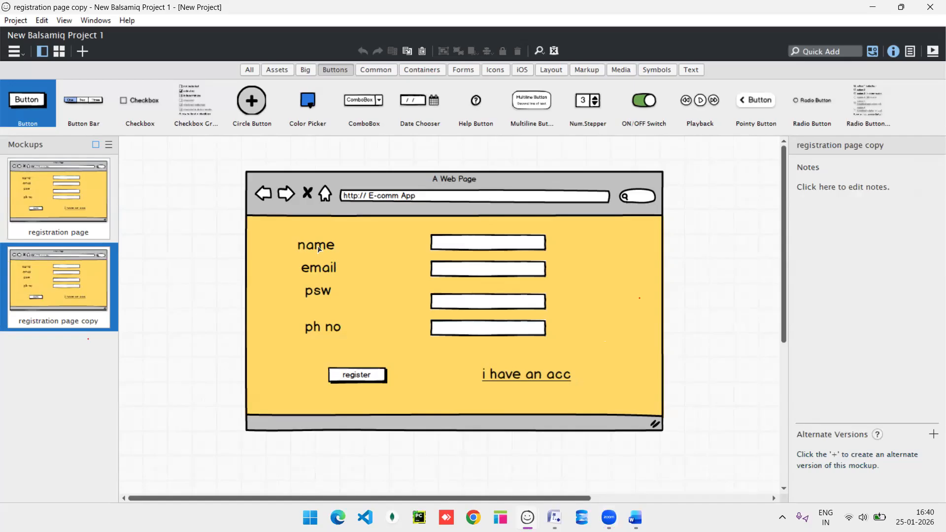
left_click(334, 329)
key("Delete")
left_click(446, 330)
key("Delete")
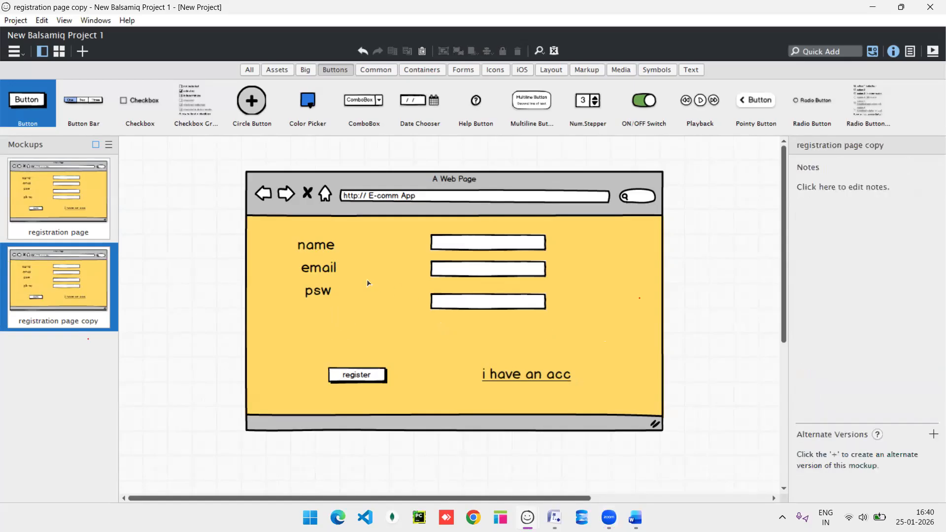
left_click(318, 251)
key("Delete")
left_click(462, 242)
key("Delete")
Line up the email and psw labels with their inputs and relabel the button 'login'.
left_click(315, 295)
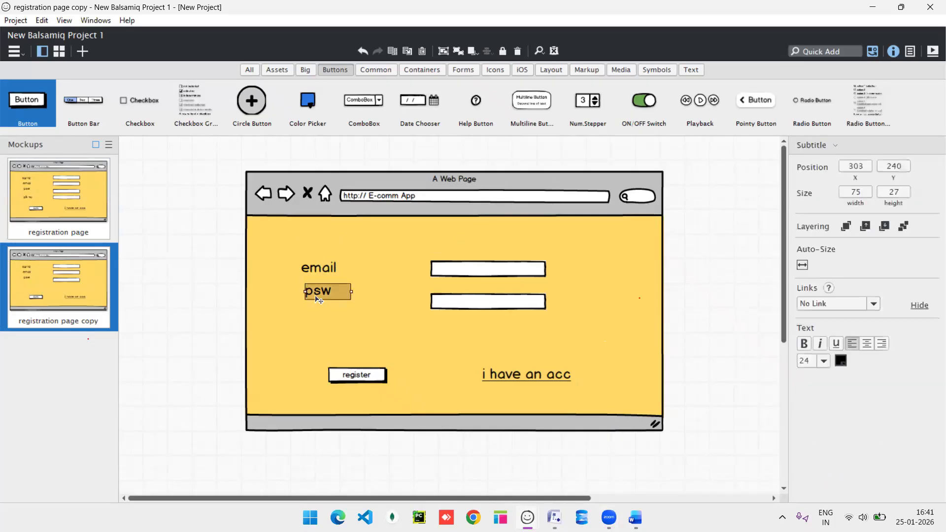
left_click_drag(316, 294, 321, 309)
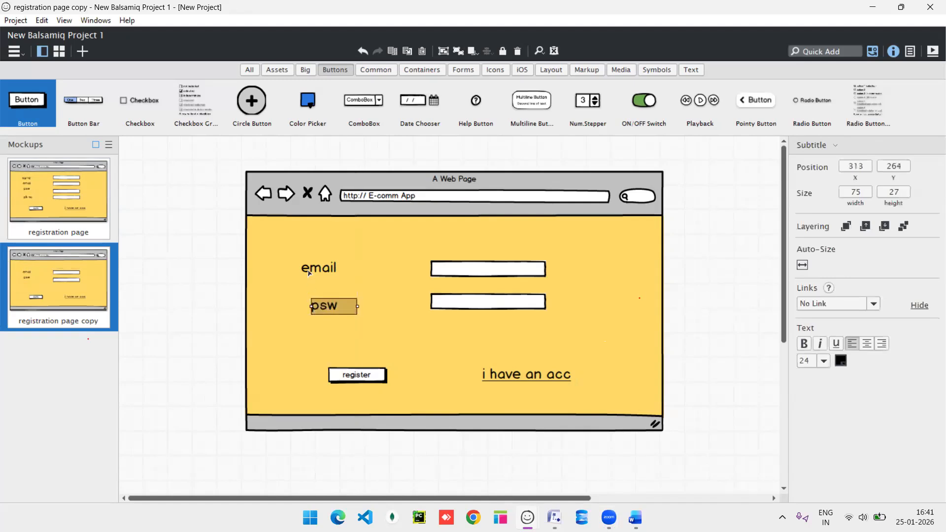
left_click_drag(310, 274, 322, 275)
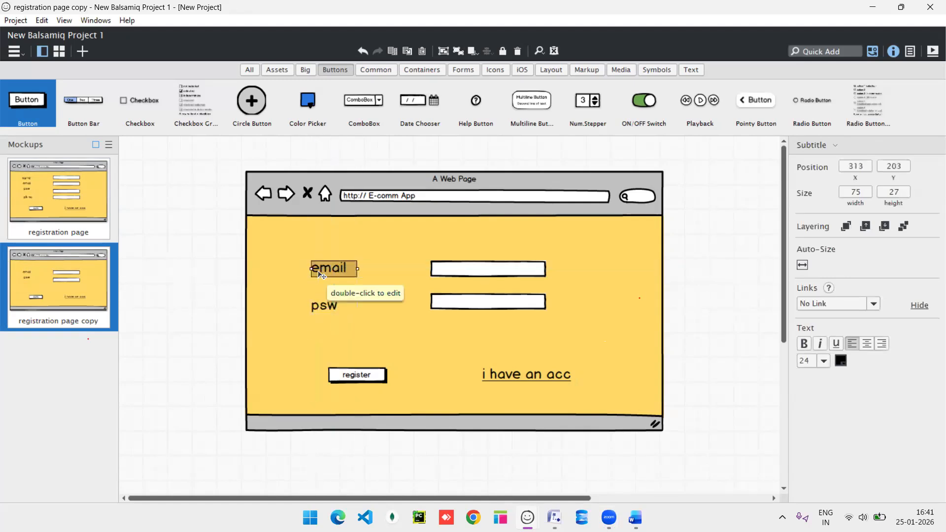
left_click(364, 379)
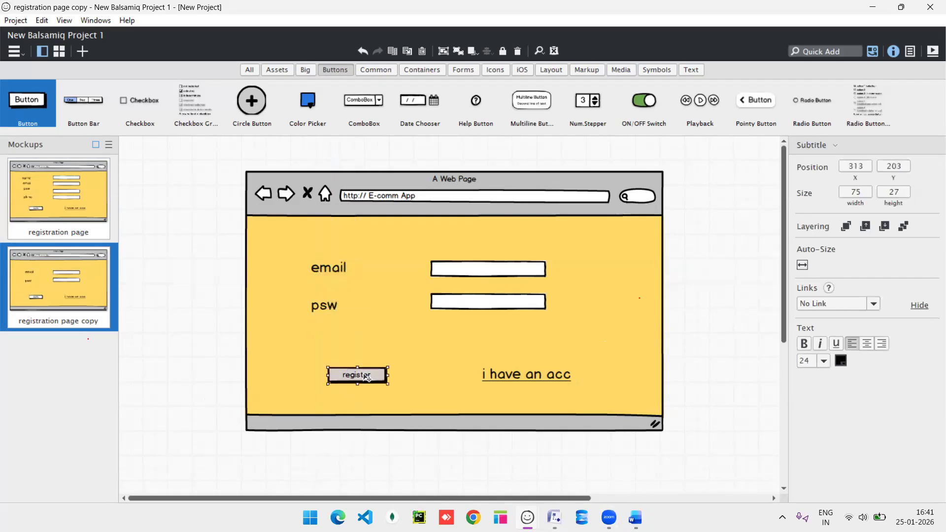
double_click(366, 378)
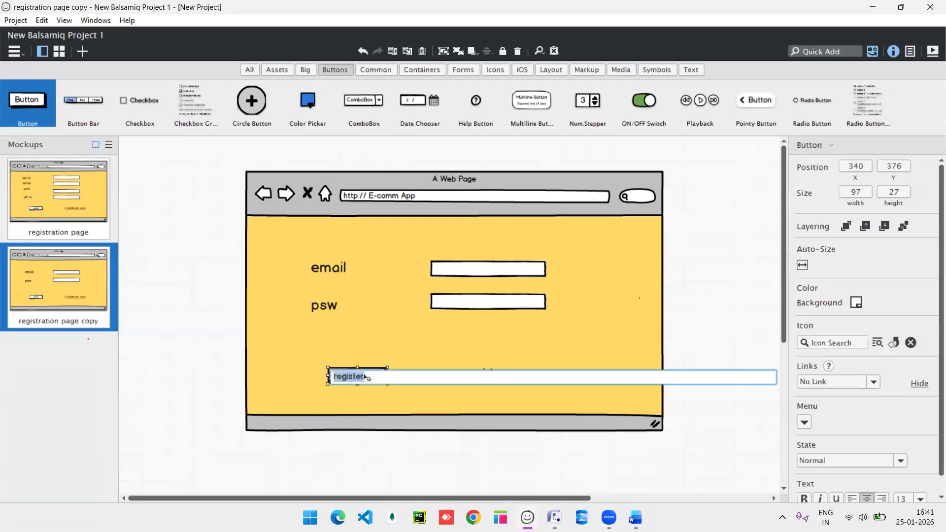
type("login")
key("Return")
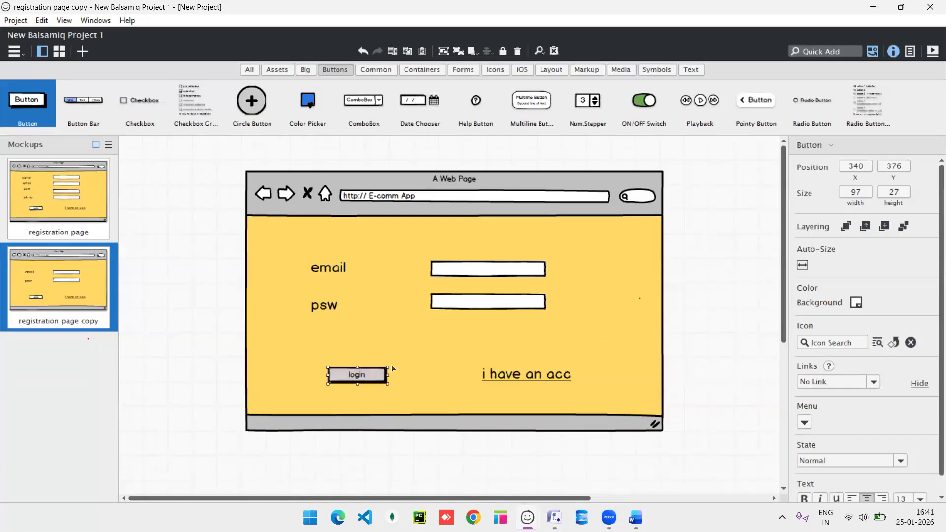
Change the 'i have an acc' link text to 'forgot pwd'.
left_click(525, 377)
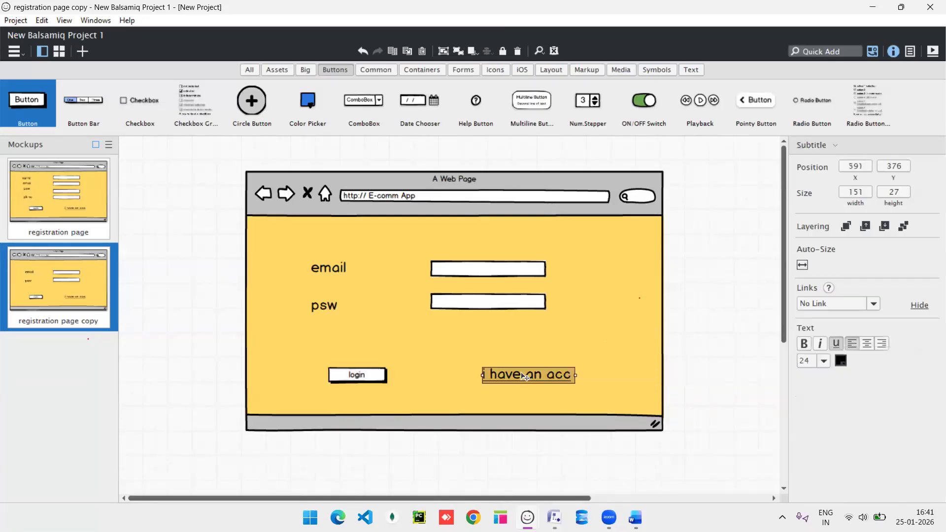
double_click(525, 377)
key("BackSpace")
type("forgot pwd")
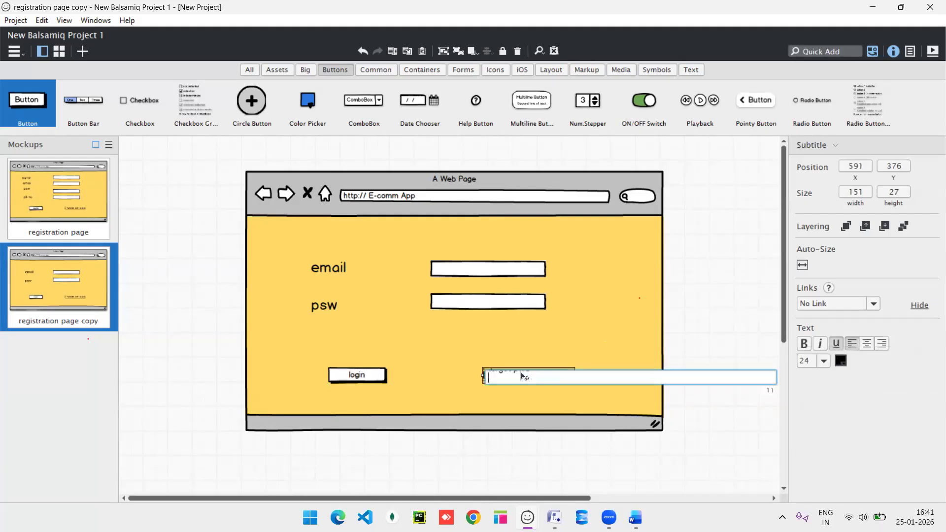
key("Return")
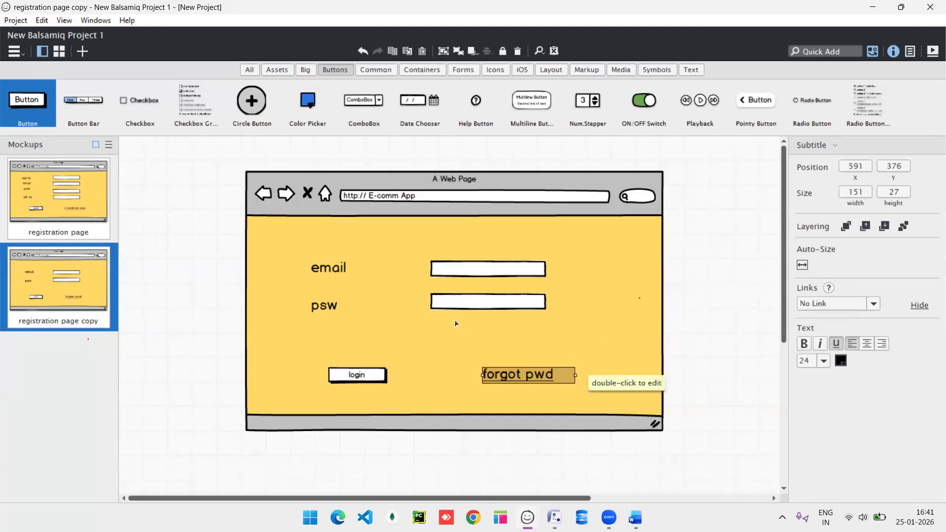
Rename the copied mockup to 'login page'.
right_click(53, 320)
left_click(86, 326)
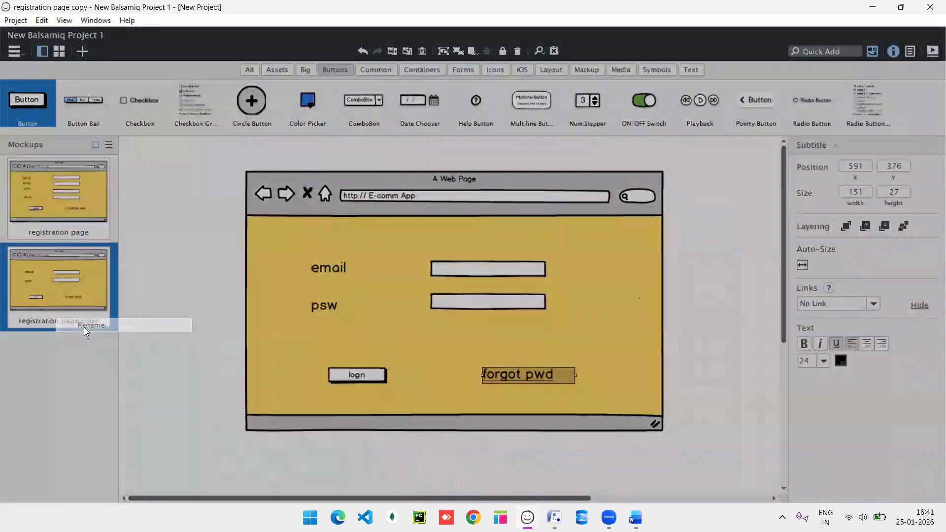
type("login page")
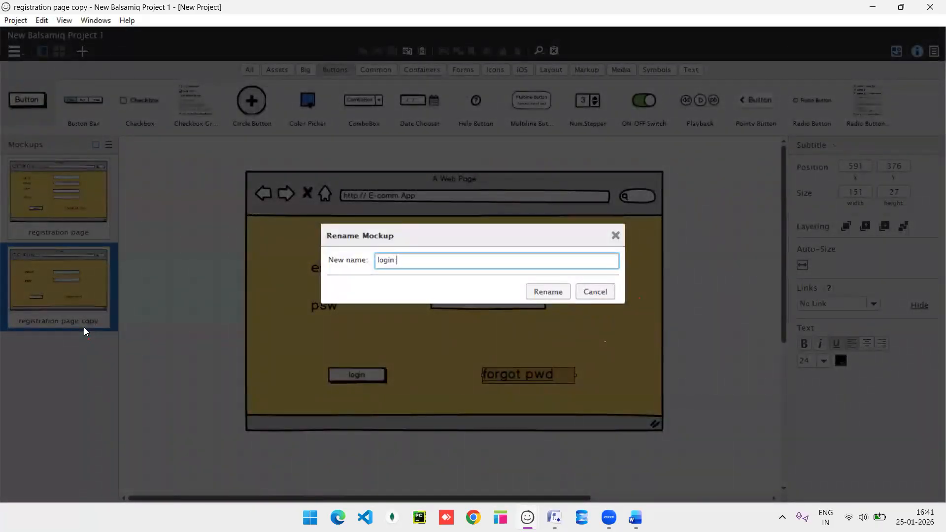
key("Return")
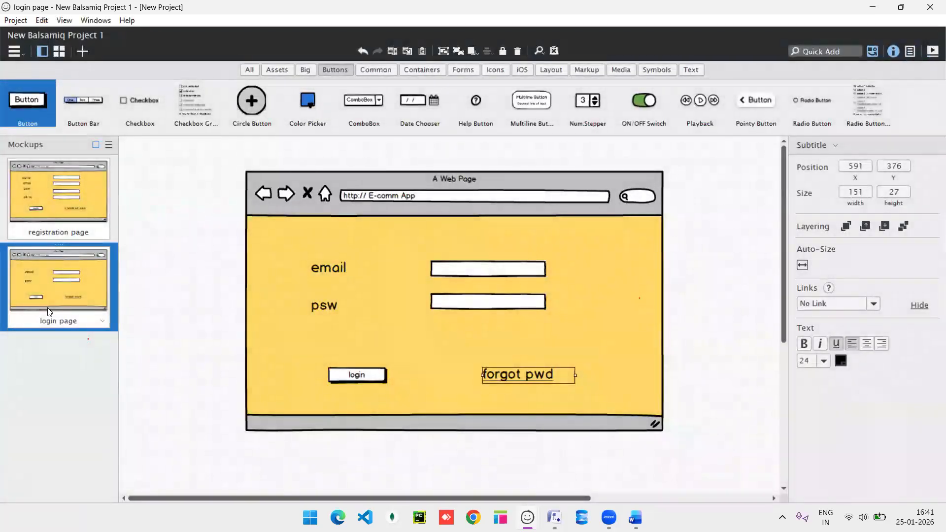
Duplicate the login page and delete its email and psw labels, inputs and forgot pwd link.
right_click(49, 312)
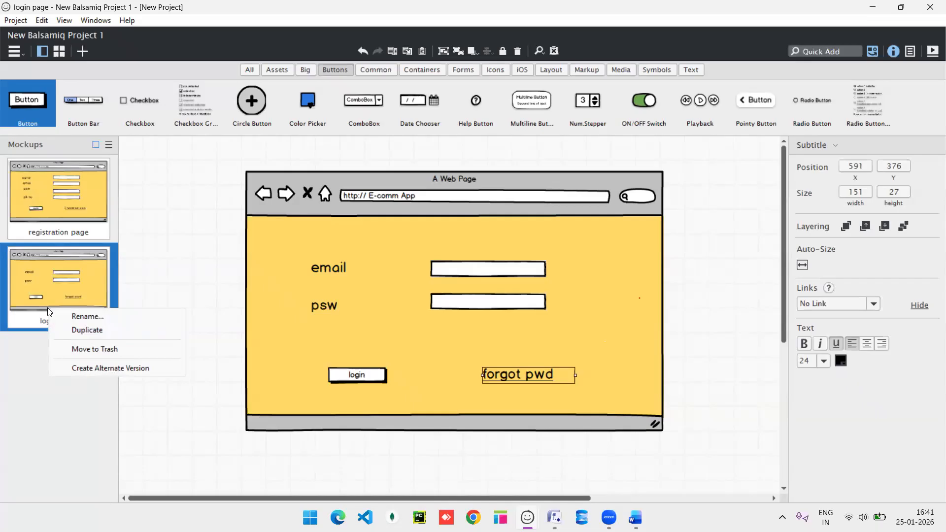
left_click(92, 330)
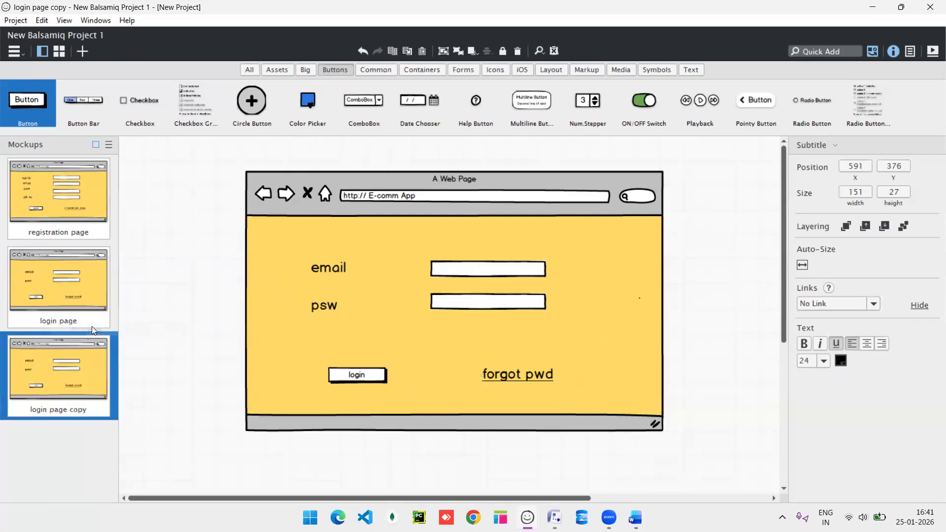
left_click(324, 275)
key("Delete")
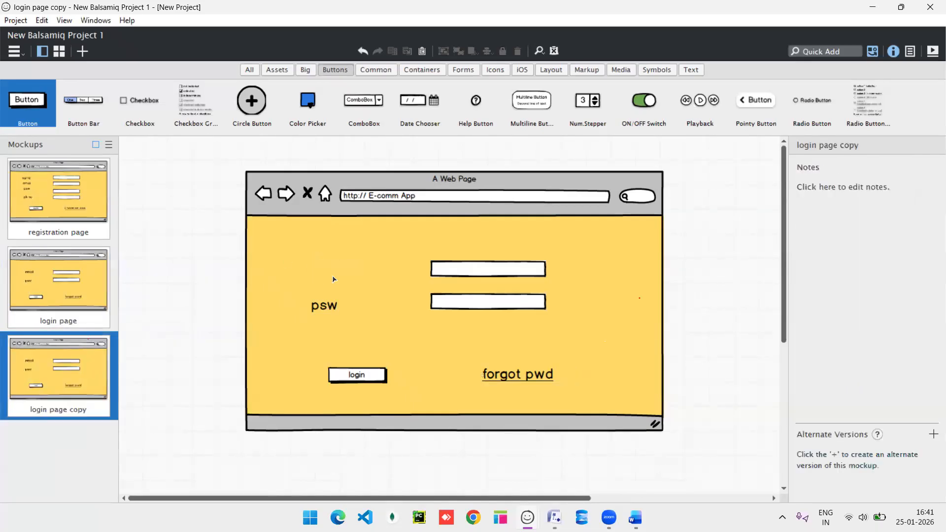
left_click(324, 306)
key("Delete")
left_click(464, 269)
key("Delete")
left_click(469, 306)
key("Delete")
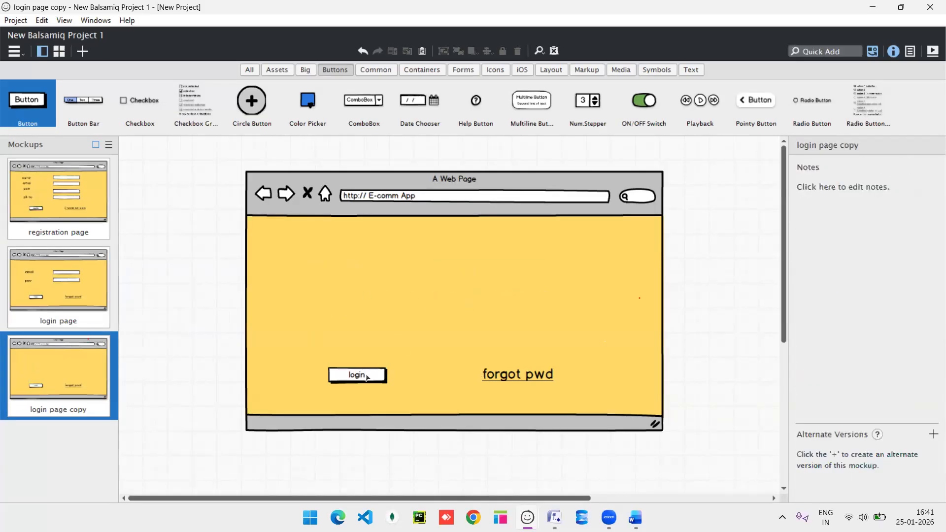
left_click(512, 379)
key("Delete")
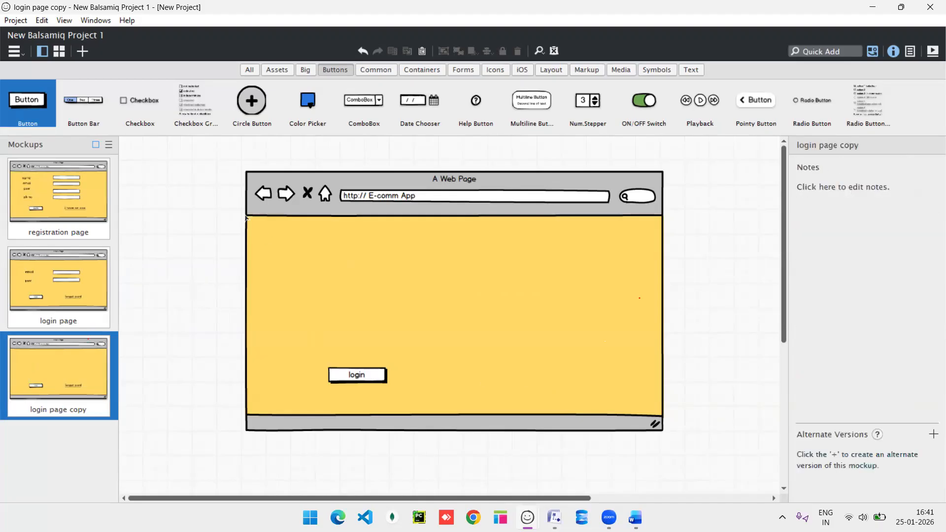
Add a Text Area to the browser body, widened to 494 and made taller.
left_click(813, 52)
type("te")
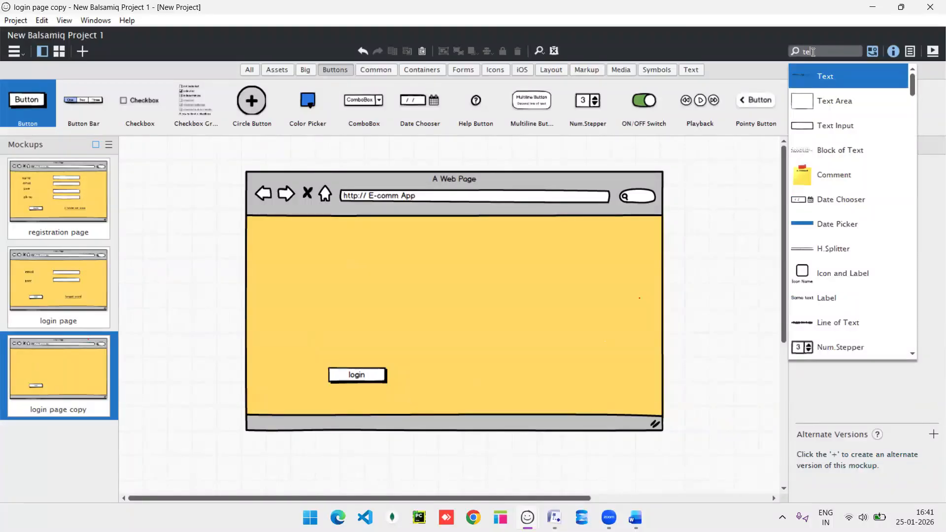
type("xt")
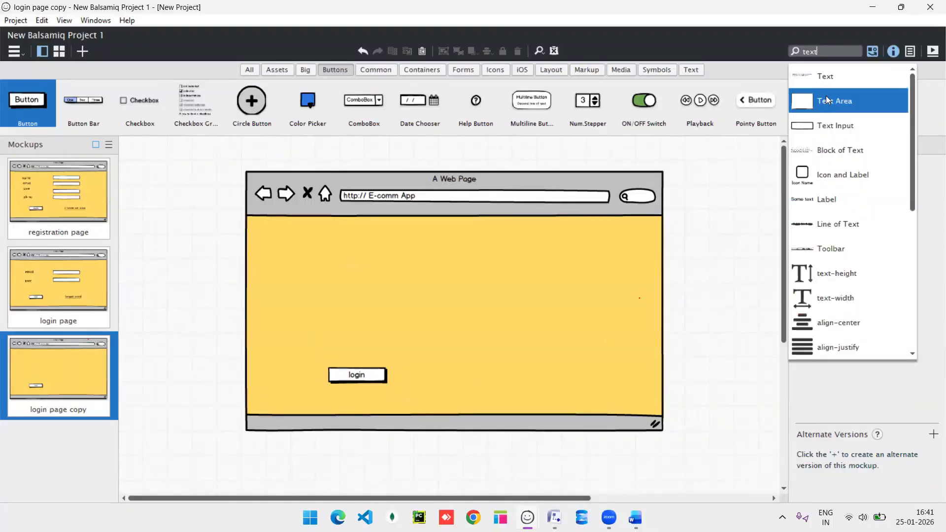
left_click(827, 100)
left_click_drag(213, 212, 387, 281)
left_click_drag(451, 280, 582, 288)
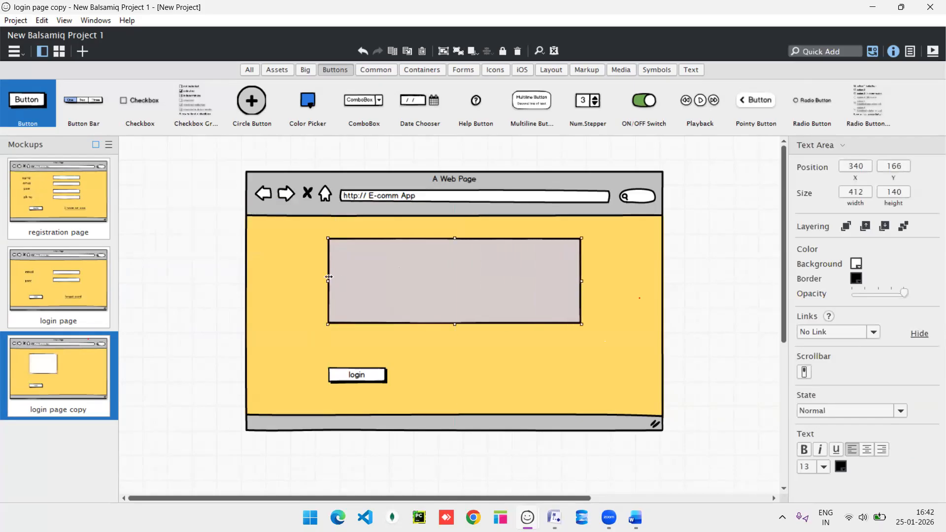
left_click_drag(323, 286, 298, 282)
left_click_drag(549, 281, 601, 283)
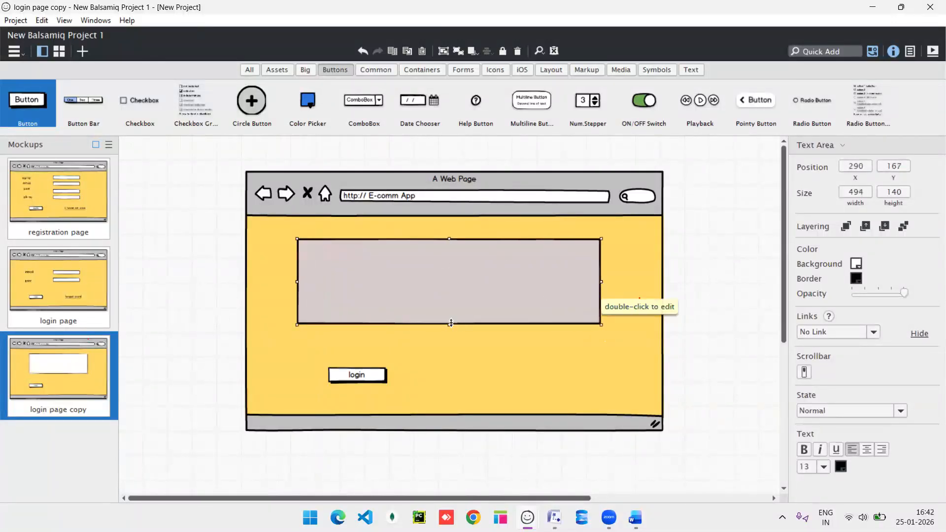
left_click_drag(450, 323, 450, 357)
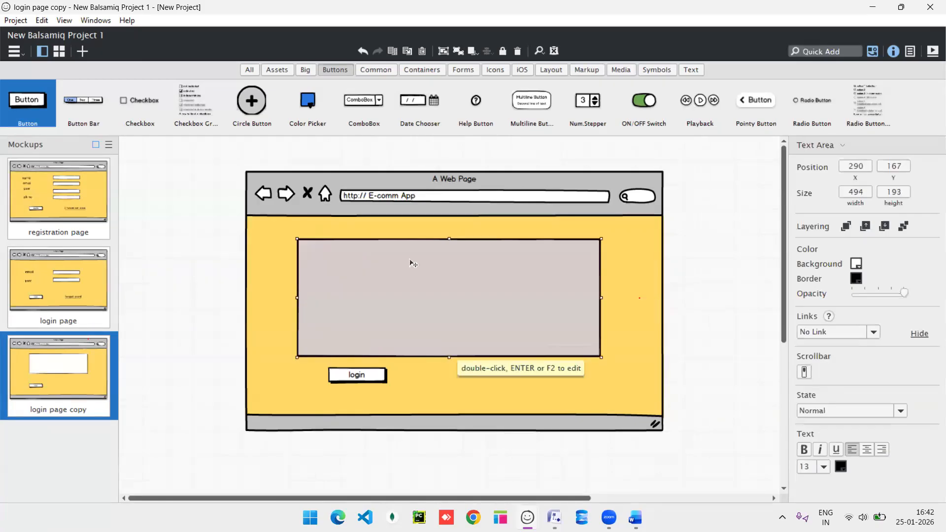
left_click_drag(449, 239, 449, 224)
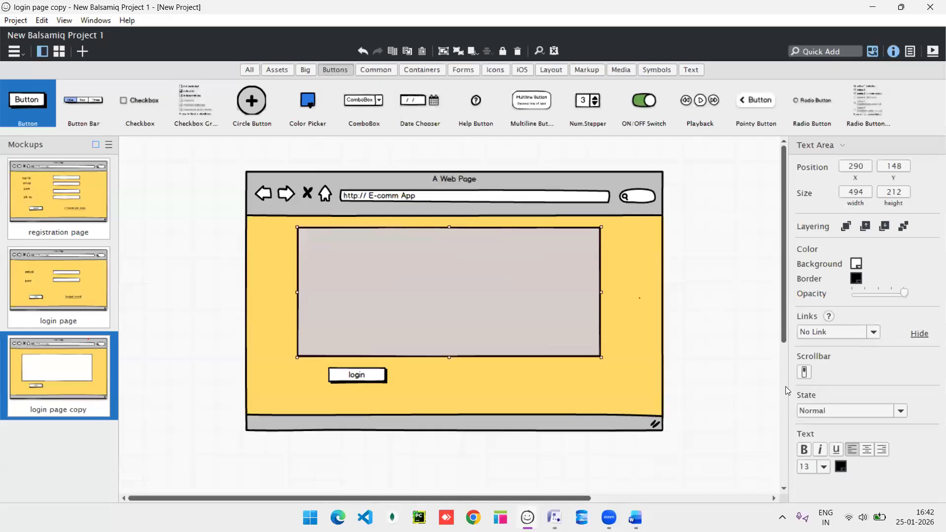
Give the text area a yellow background and move the login button below it.
left_click(857, 266)
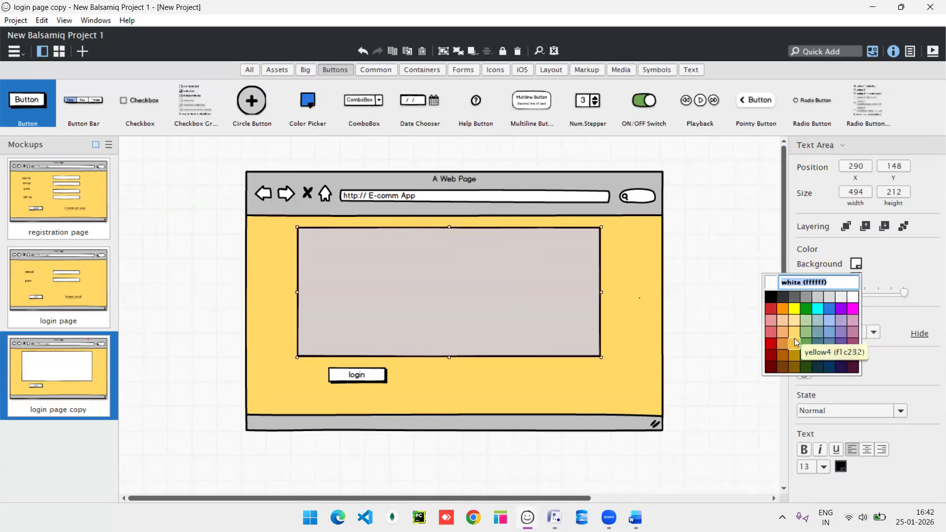
left_click(795, 308)
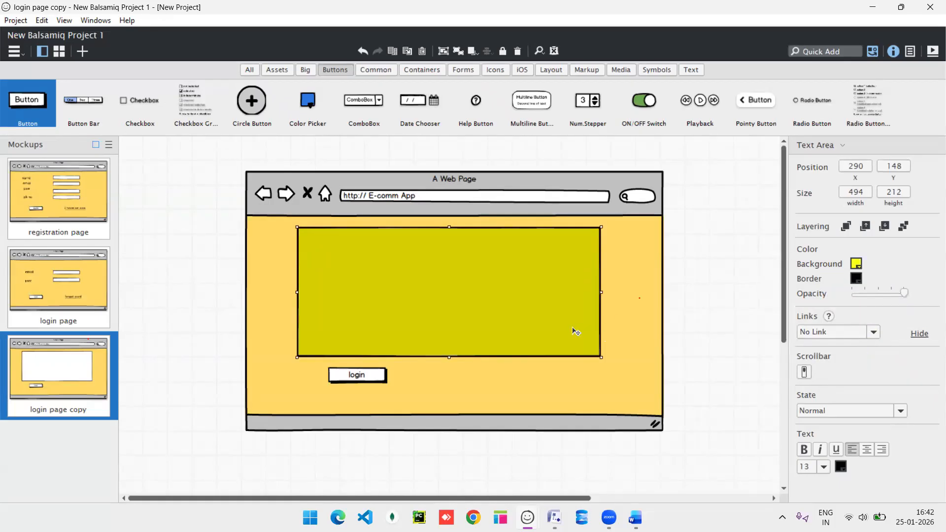
left_click_drag(449, 357, 450, 369)
left_click_drag(356, 380, 391, 402)
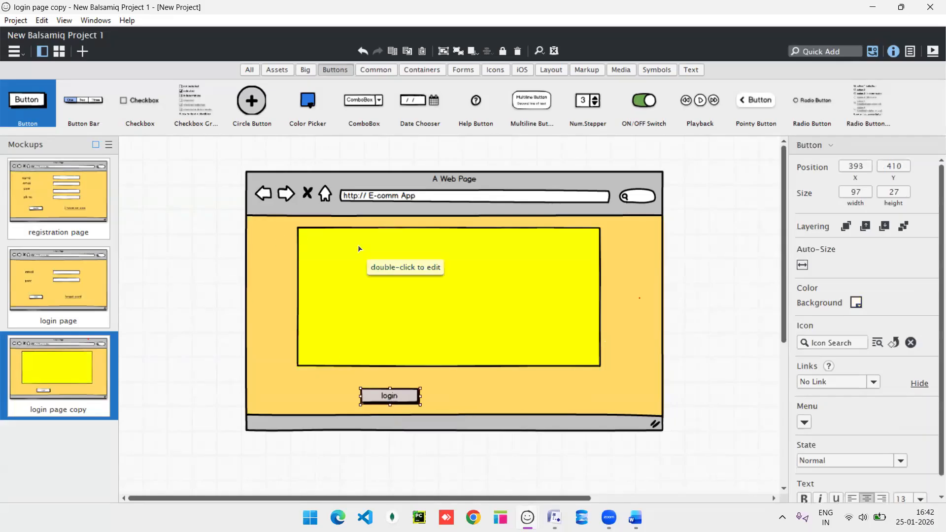
Rename the copied mockup to 'home page'.
right_click(51, 399)
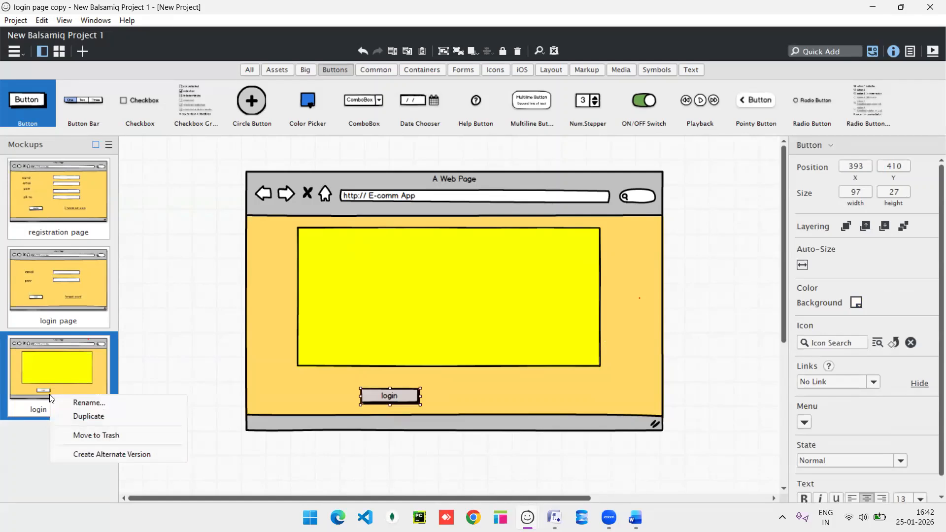
left_click(102, 403)
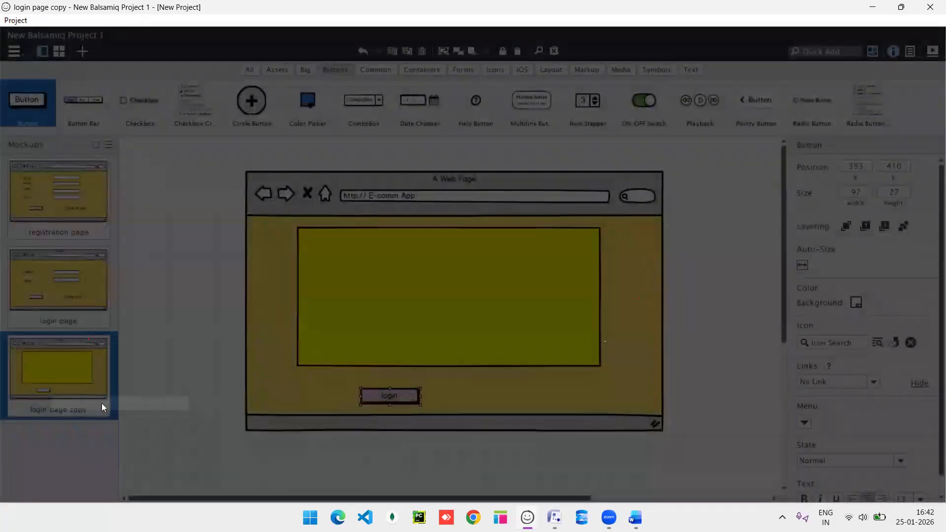
type("home page")
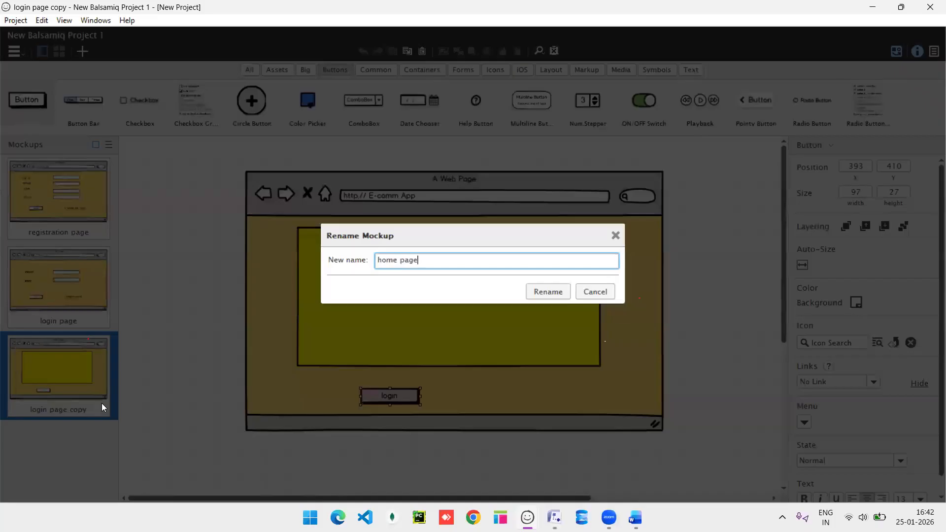
key("Return")
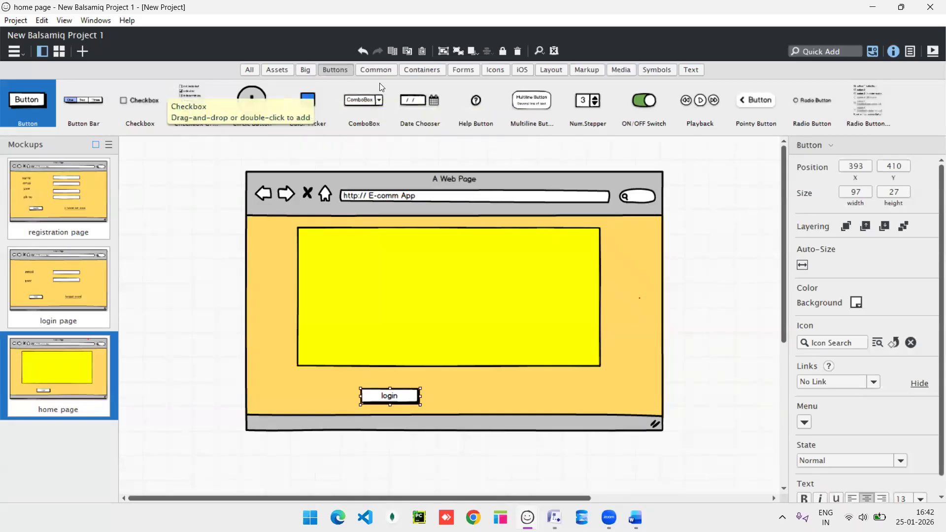
Place two image placeholders side by side inside the yellow box.
left_click(820, 52)
type("im")
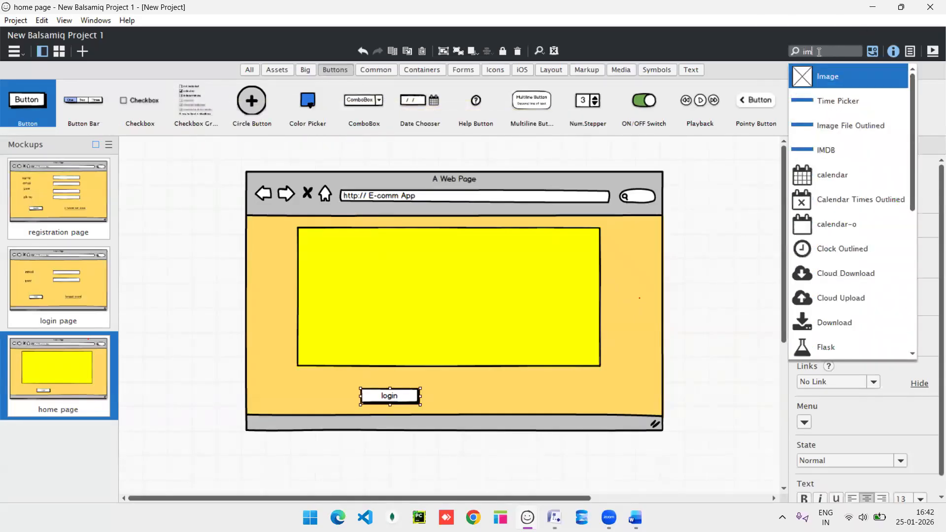
left_click(843, 78)
left_click_drag(183, 189, 381, 264)
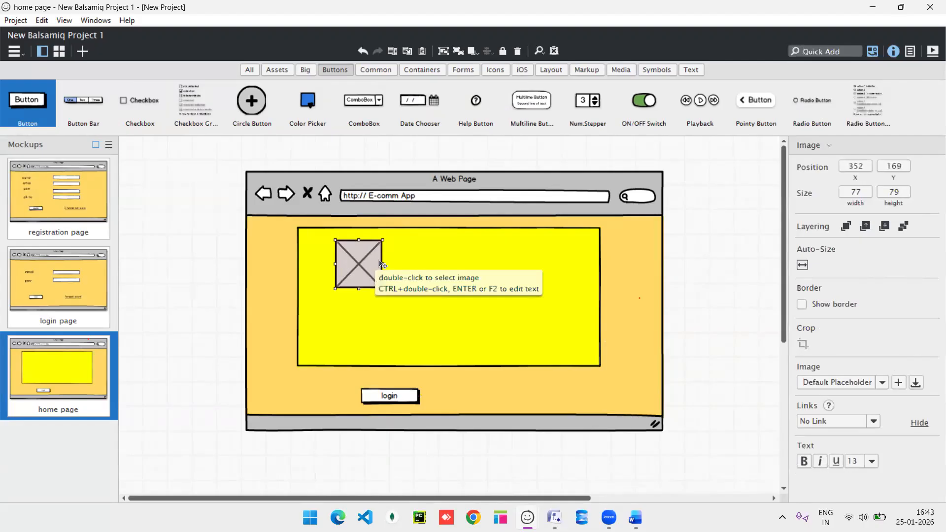
key("ctrl+d")
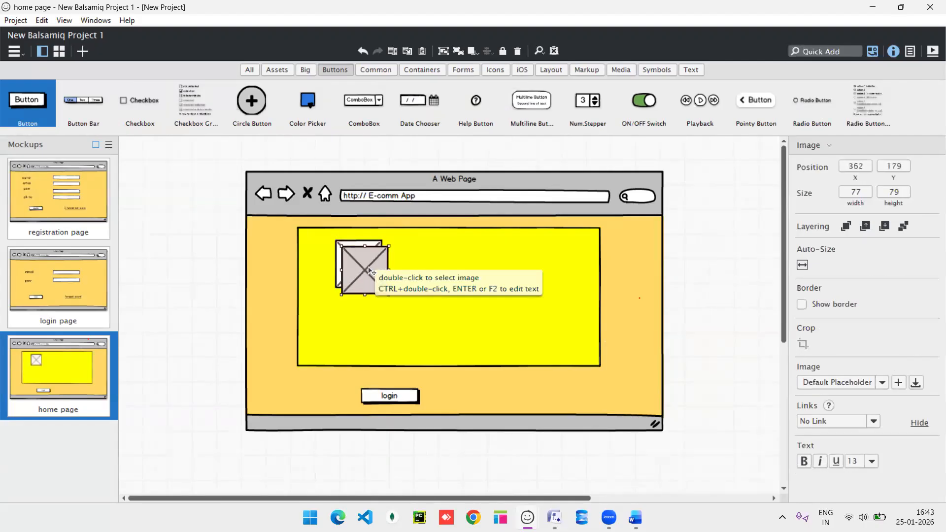
left_click_drag(370, 271, 532, 270)
Load the 'fruits' picture into the left placeholder and resize it to 132×76.
left_click(367, 268)
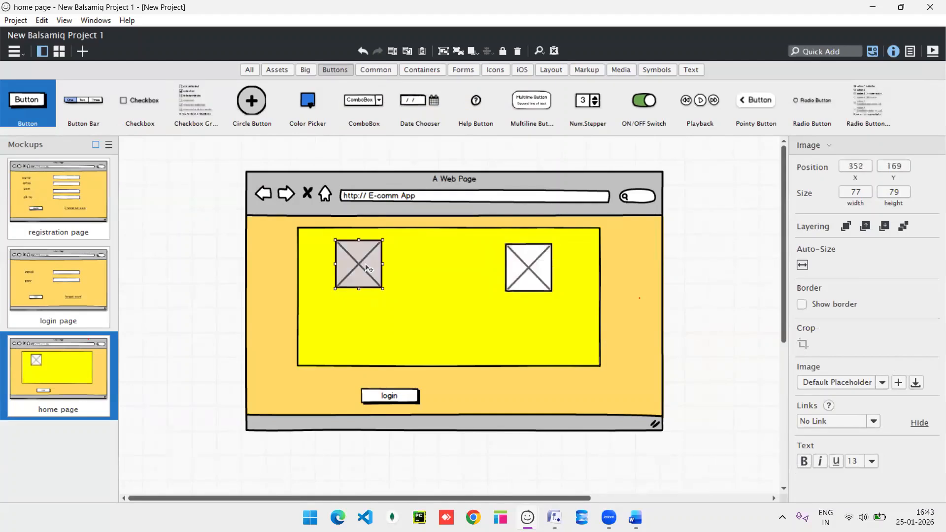
double_click(358, 264)
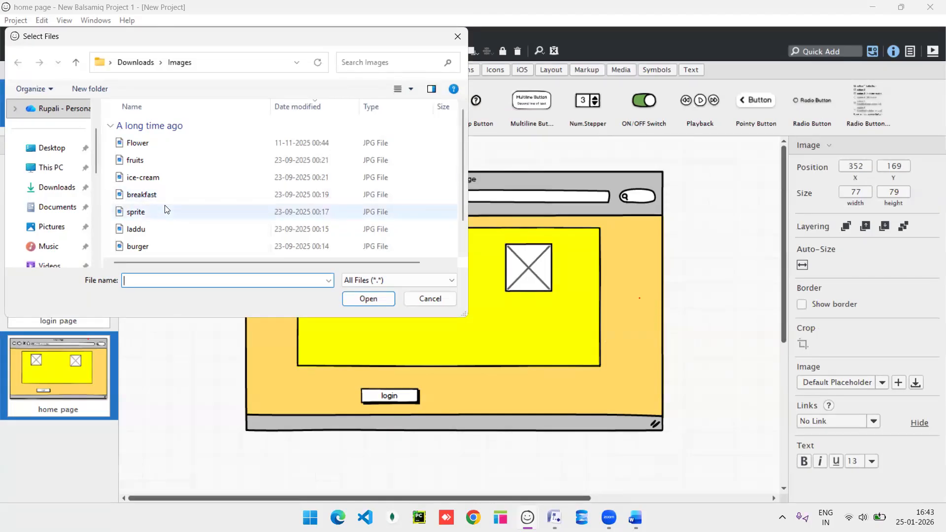
double_click(174, 161)
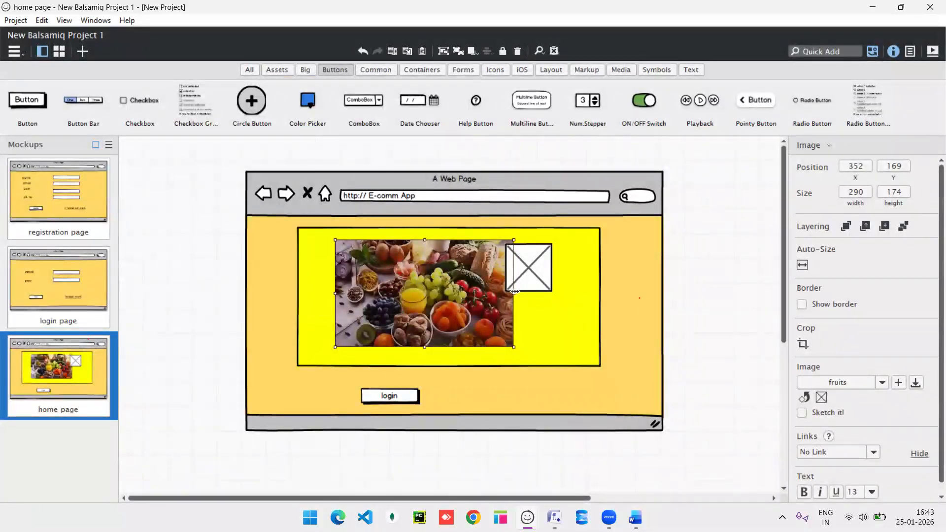
left_click_drag(515, 292, 425, 293)
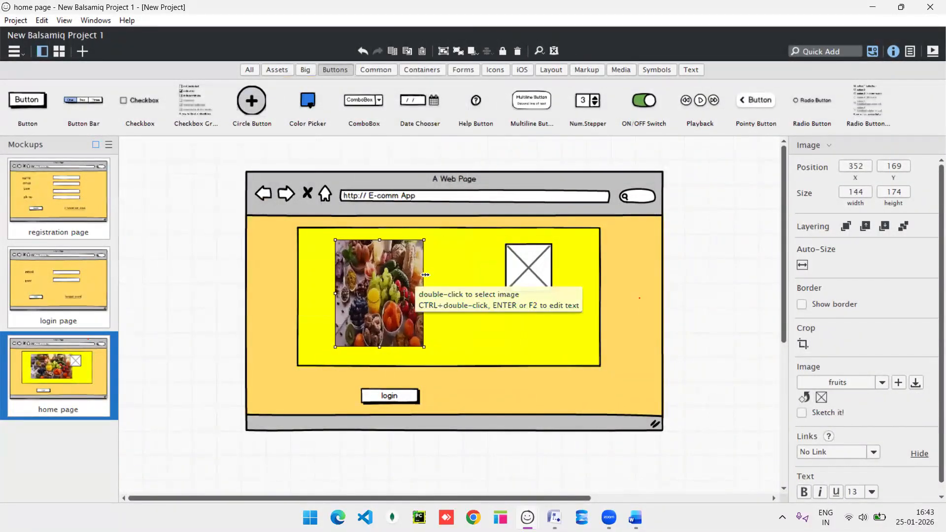
left_click_drag(380, 347, 379, 287)
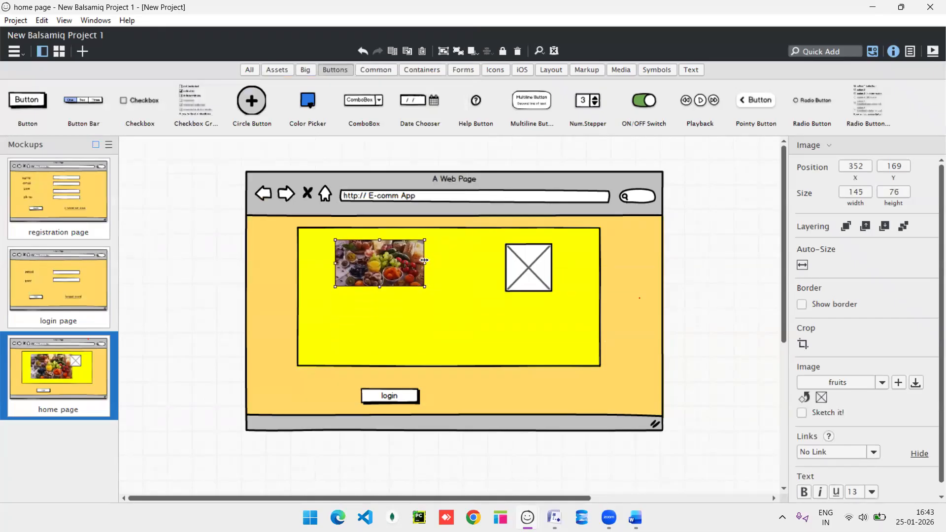
left_click_drag(425, 262, 417, 262)
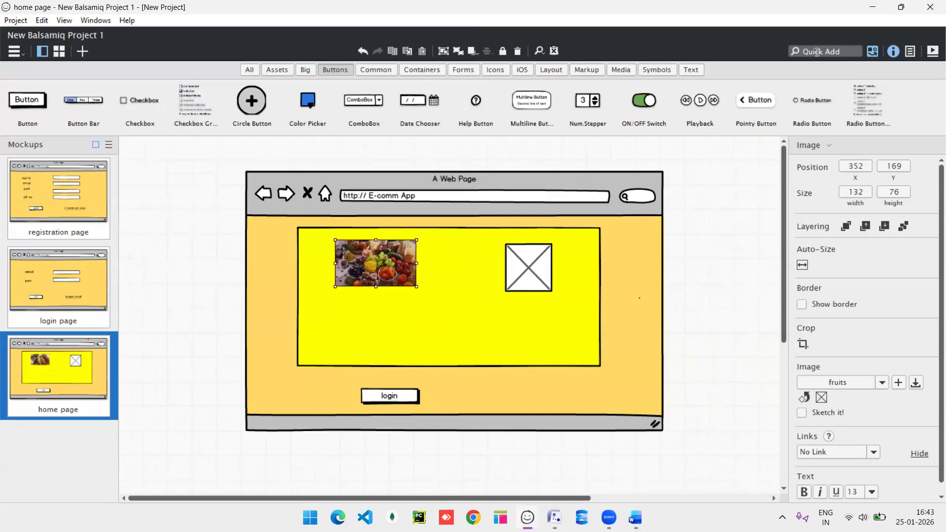
Add a 'fruits' text label under the fruits picture.
left_click(817, 51)
type("text")
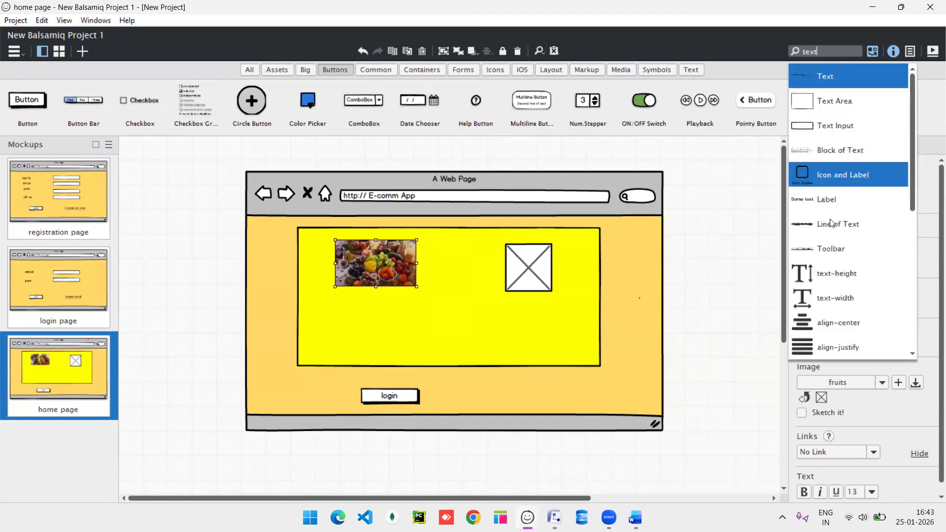
left_click(833, 212)
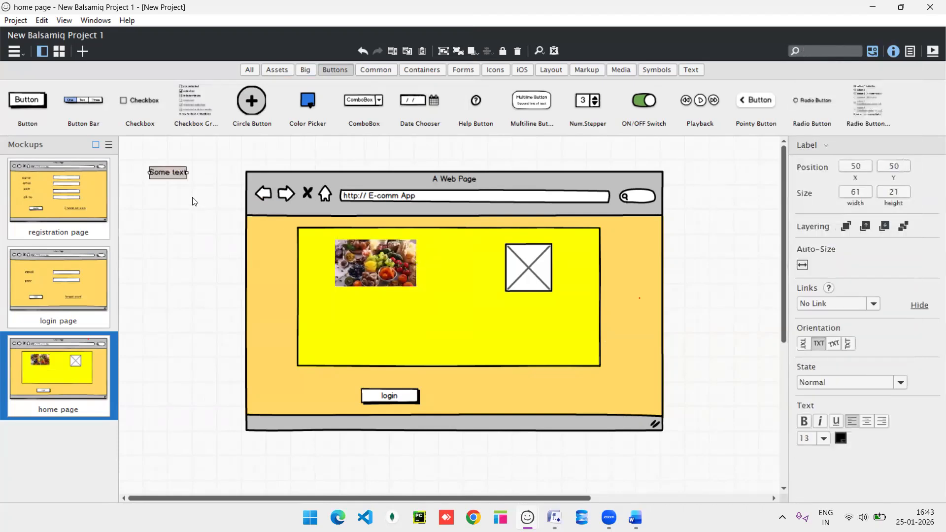
left_click_drag(151, 172, 347, 303)
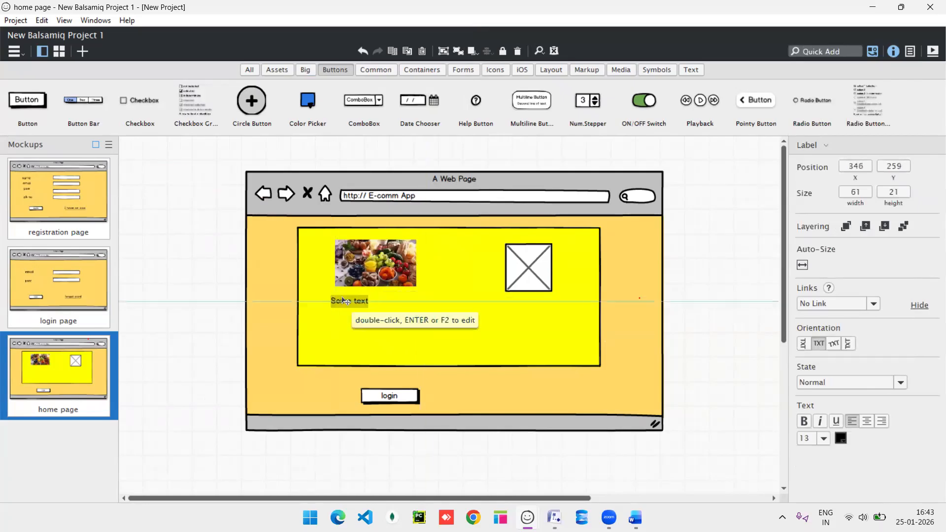
double_click(344, 301)
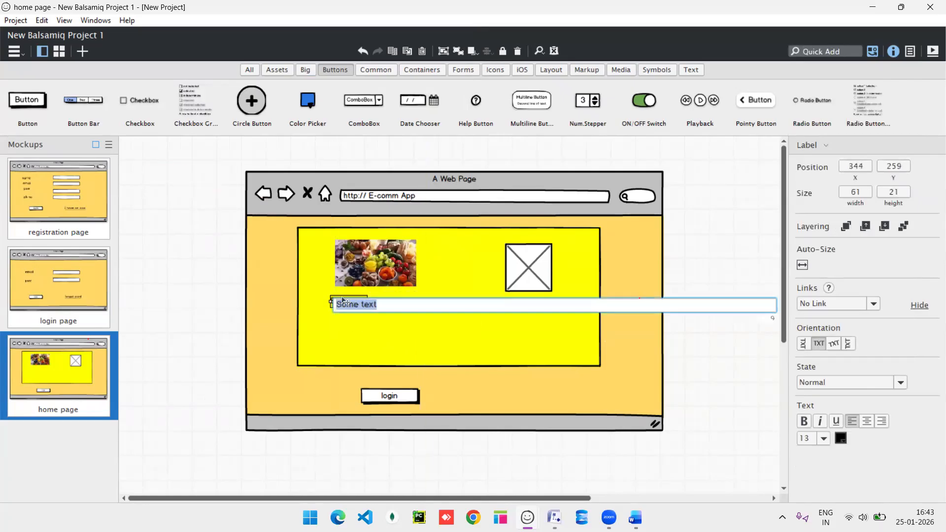
type("fruits")
key("Return")
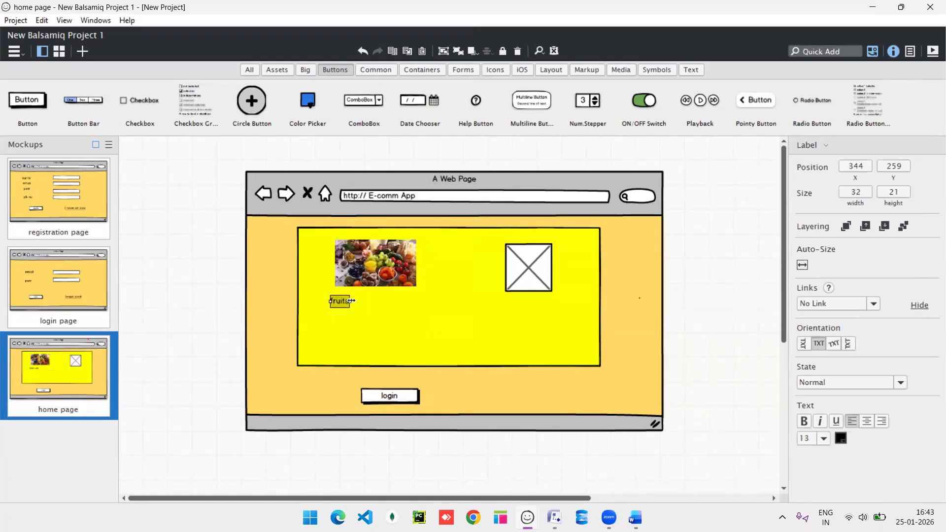
Add a second label reading 'price: 150' just below fruits.
mouse_move(351, 301)
left_mouse_down()
mouse_move(361, 301)
mouse_move(346, 318)
left_mouse_up()
double_click(347, 318)
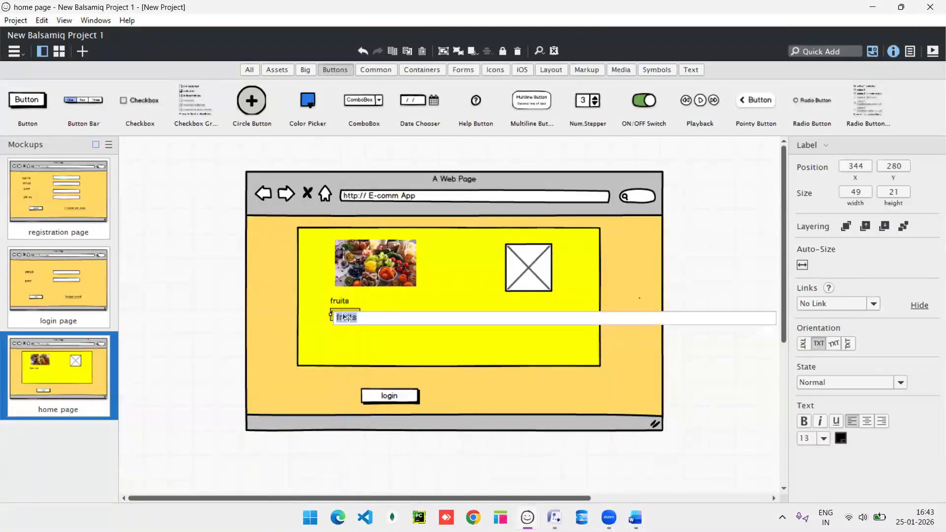
type("pi")
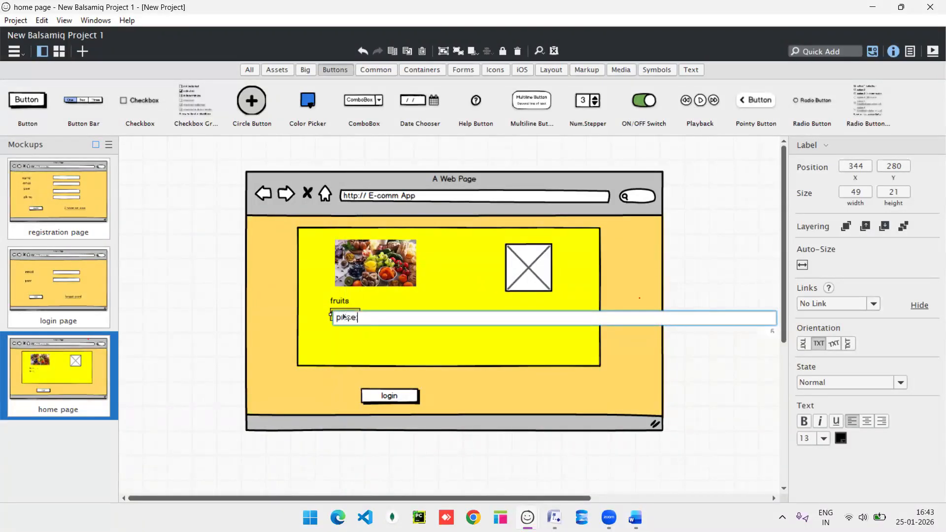
type("ice: 500")
key("BackSpace")
key("BackSpace")
key("BackSpace")
type("150")
key("Return")
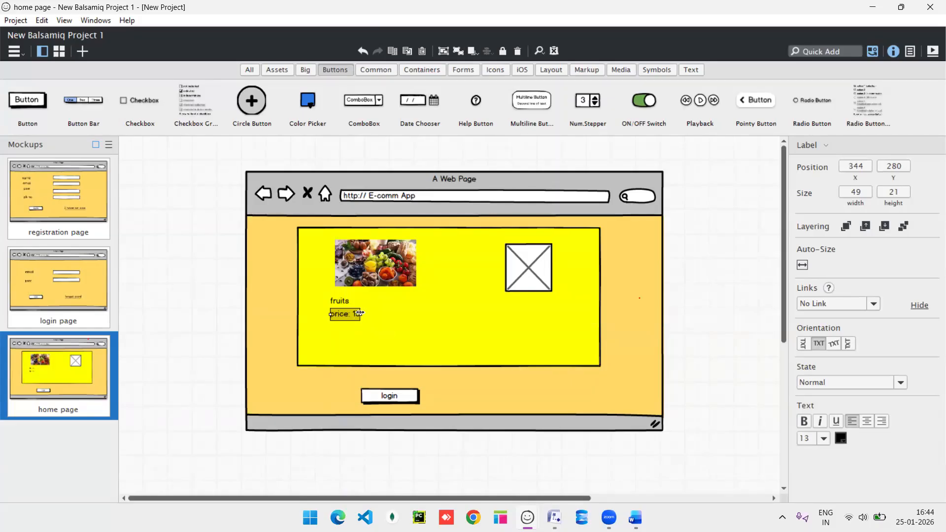
left_click_drag(360, 314, 370, 314)
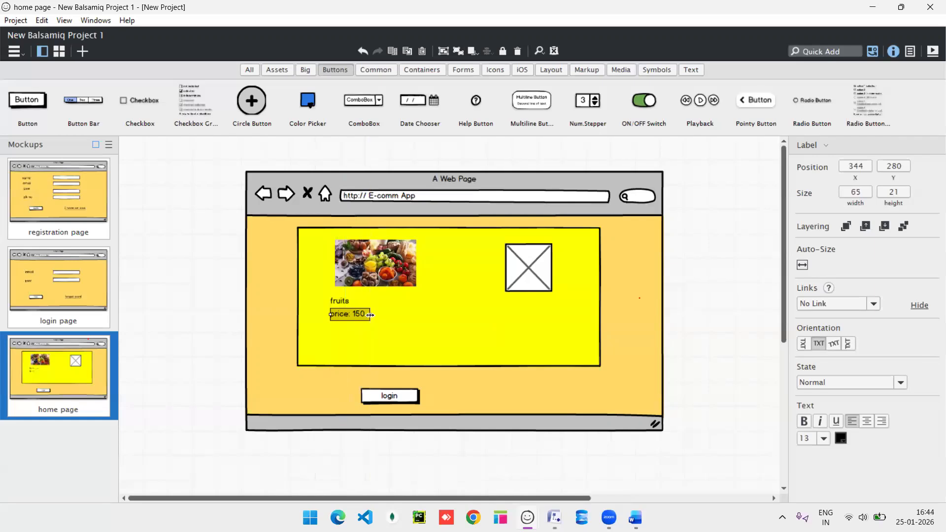
Add an unlabelled radio button beside fruits and nudge the price label down.
left_click(816, 52)
left_click_drag(801, 100, 383, 294)
key("BackSpace")
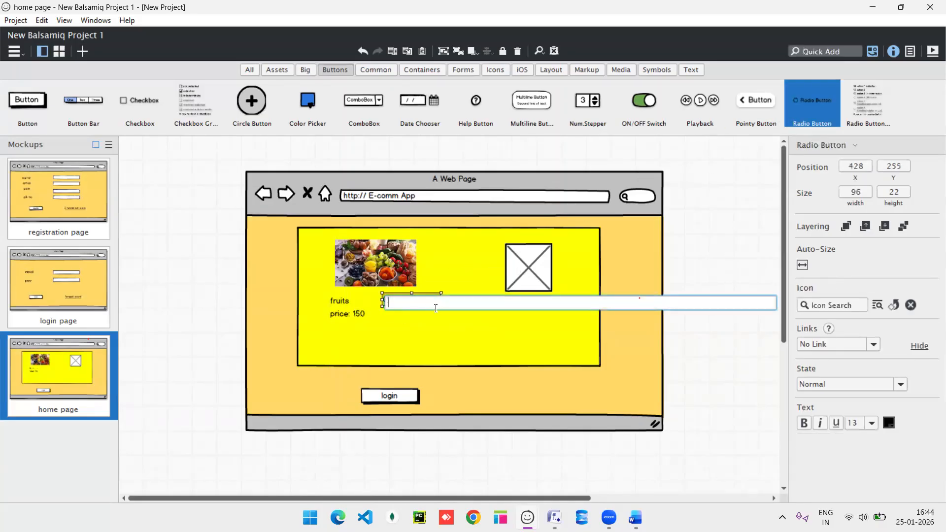
key("Return")
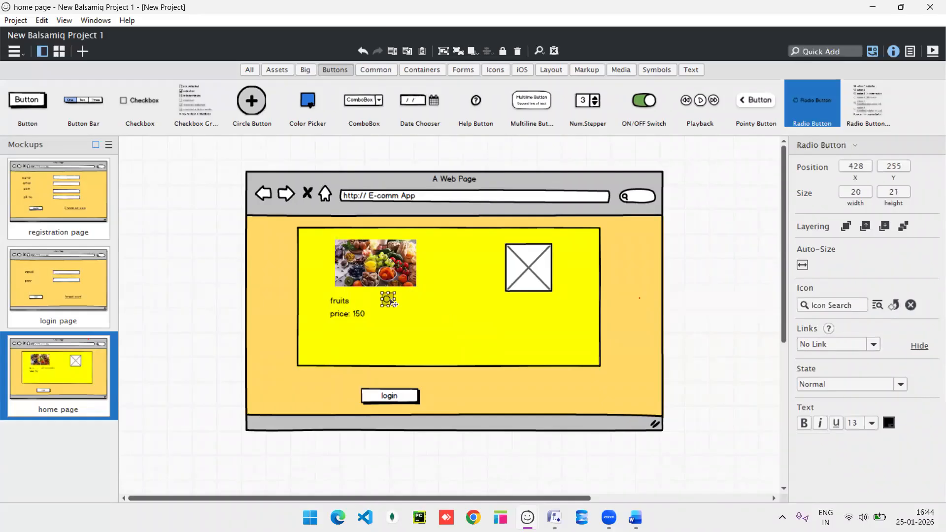
left_click_drag(389, 302, 388, 302)
left_click_drag(344, 317, 345, 324)
Add a Num Stepper showing 3 beside 'price: 150', then copy that label under the right placeholder.
left_click(807, 52)
type("num")
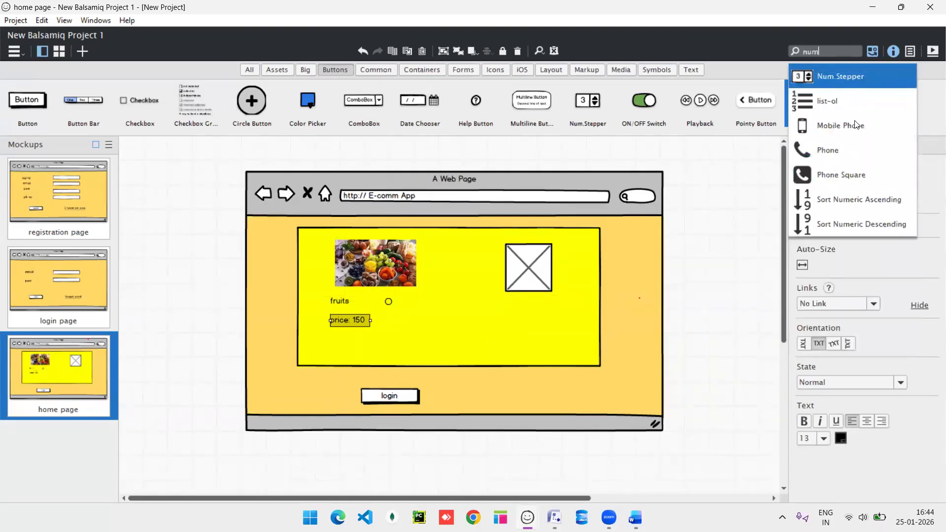
left_click(839, 77)
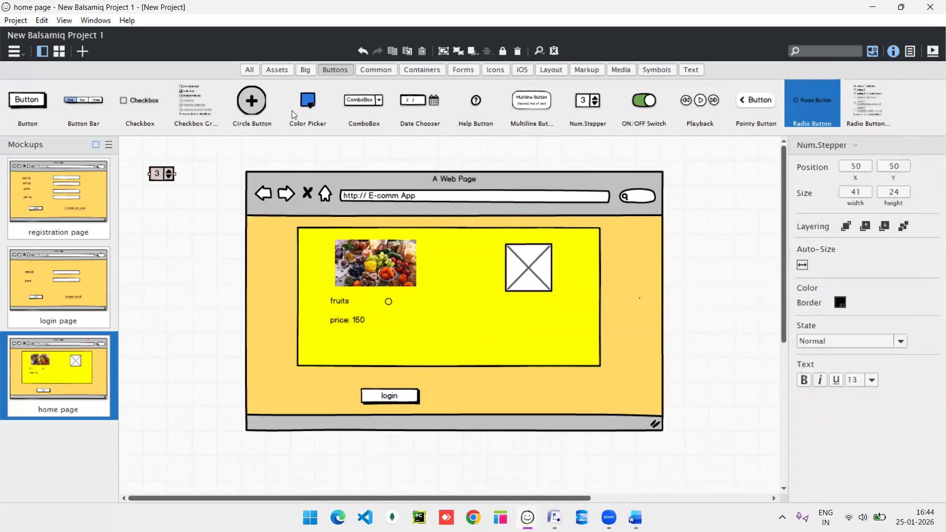
left_click_drag(160, 178, 399, 327)
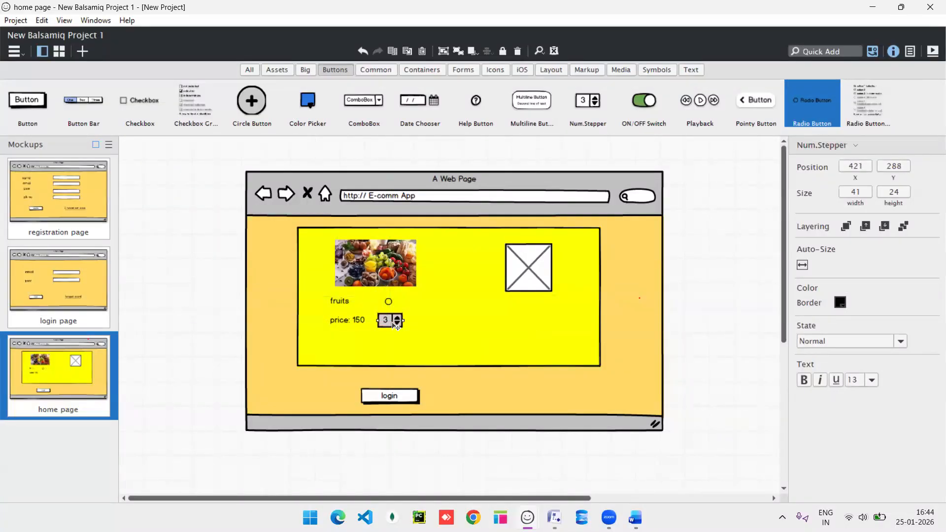
double_click(398, 326)
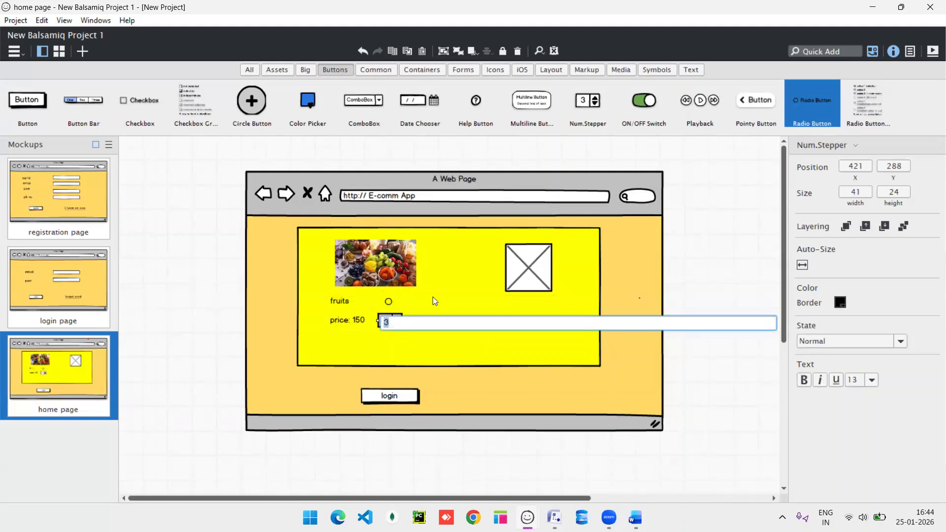
key("Return")
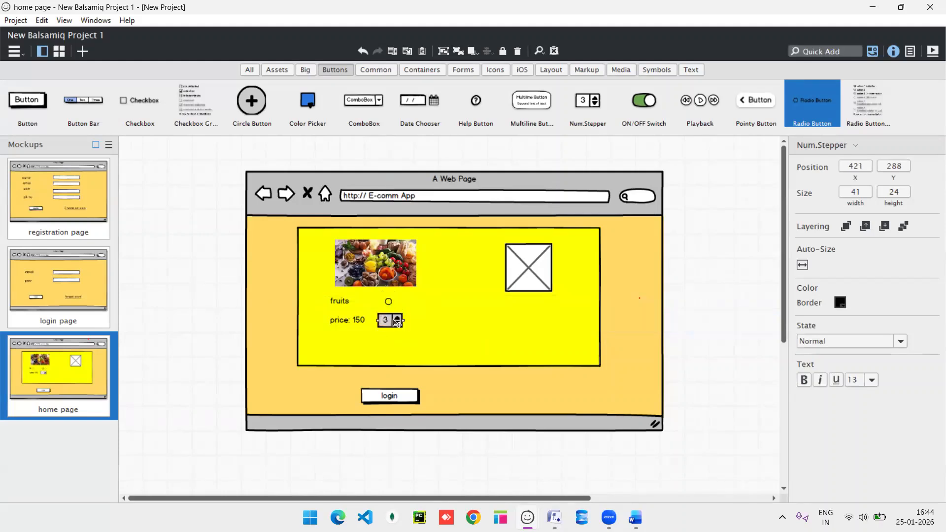
left_click(347, 321)
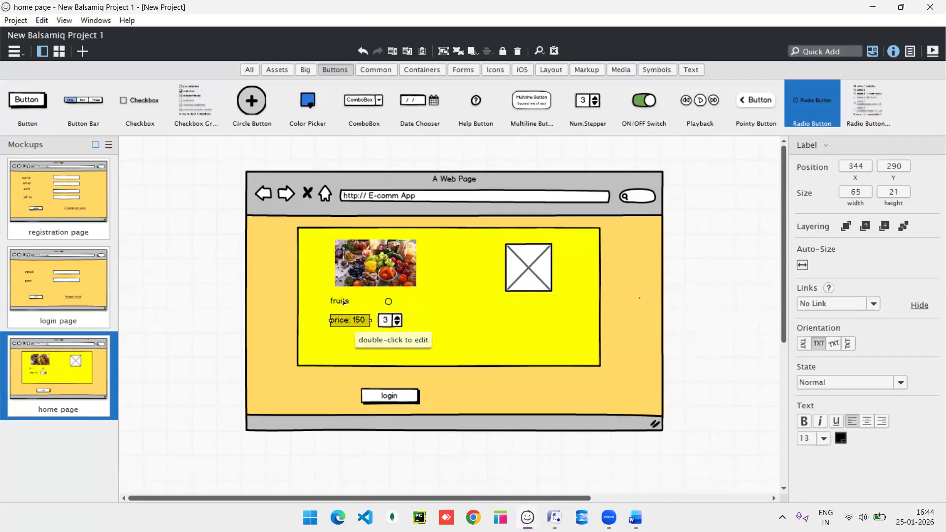
left_click_drag(343, 322, 507, 313)
Load the 'laddu' picture into the right image placeholder.
left_click(528, 272)
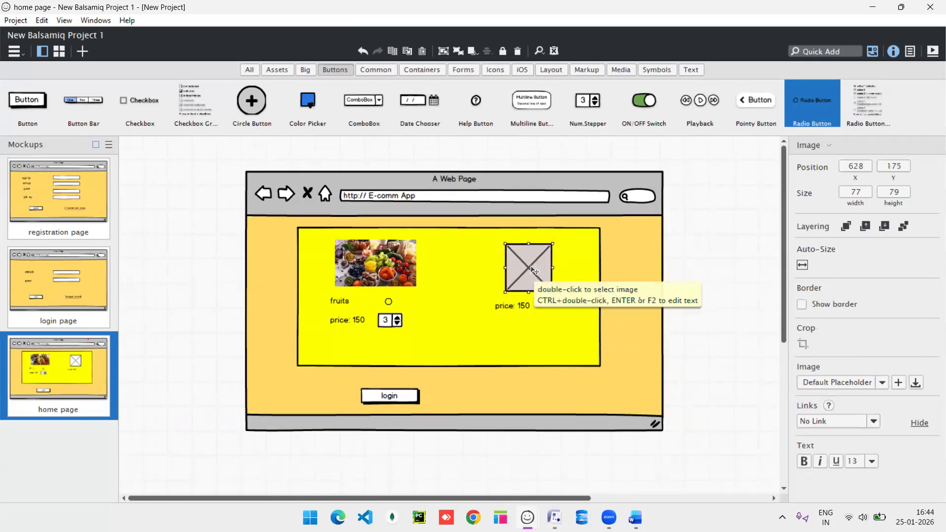
double_click(531, 266)
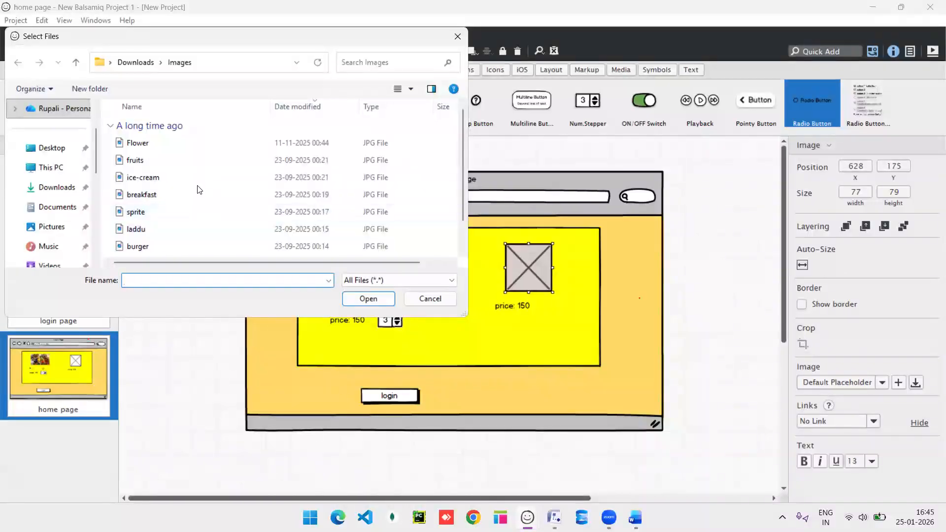
left_click(169, 230)
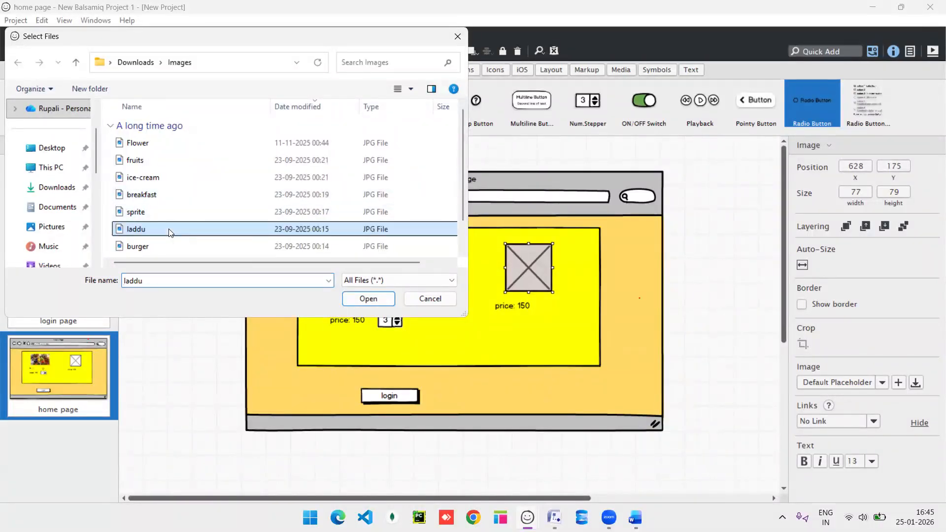
left_click(361, 298)
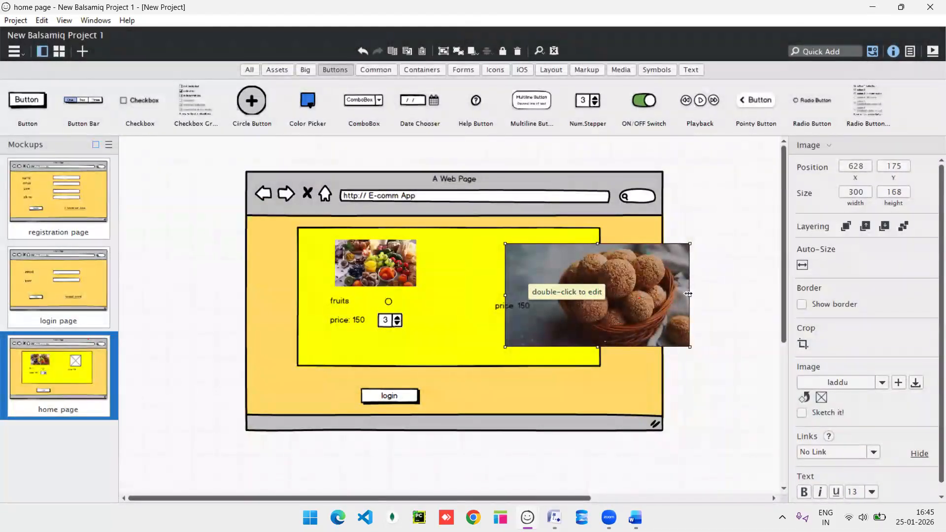
Resize the laddu image to 124×70 and copy the fruits label beneath it.
left_click_drag(688, 294, 582, 296)
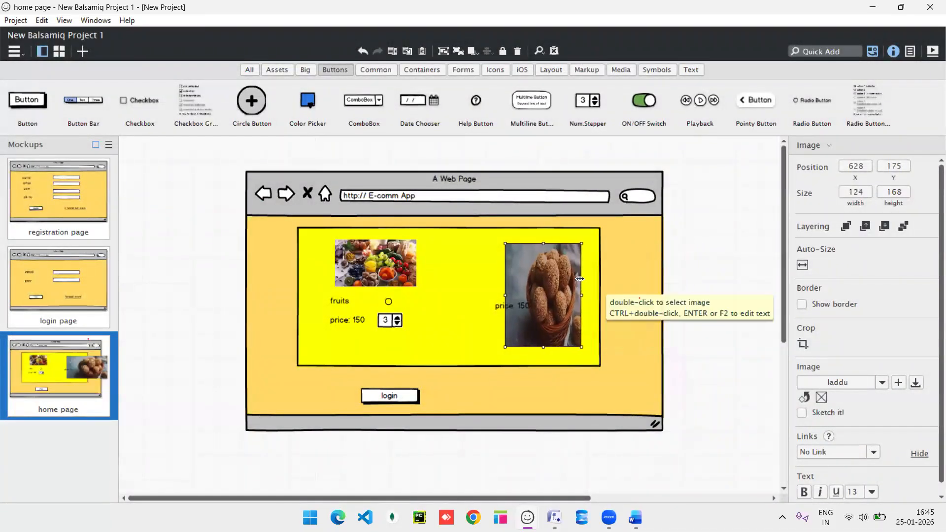
left_click_drag(548, 355, 530, 269)
left_click(542, 325)
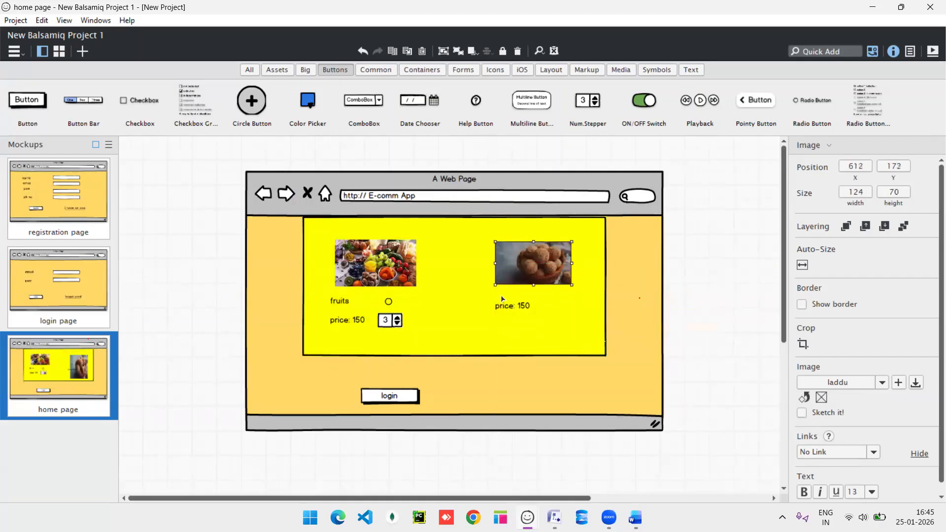
left_click_drag(348, 301, 510, 295)
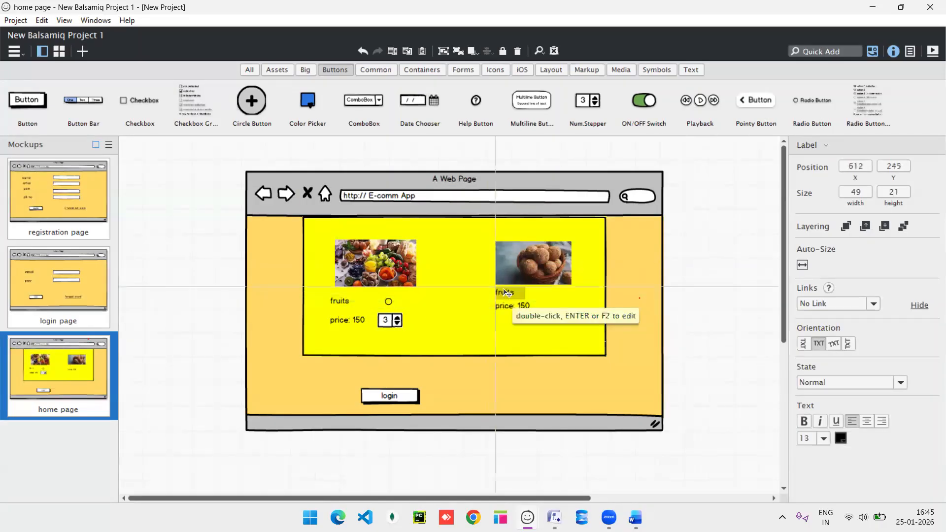
Relabel the copied labels to 'laddu' and 'price: 200'.
double_click(510, 295)
type("laddu")
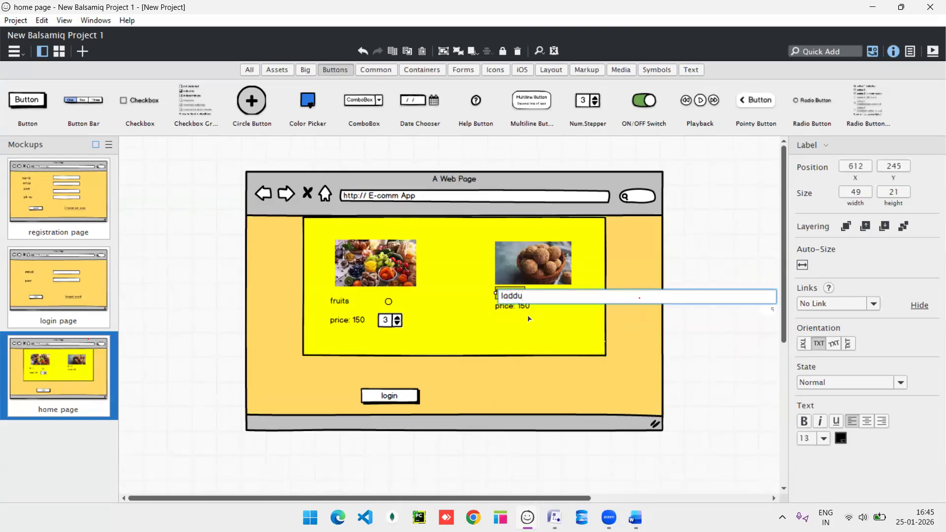
key("Return")
left_click(525, 307)
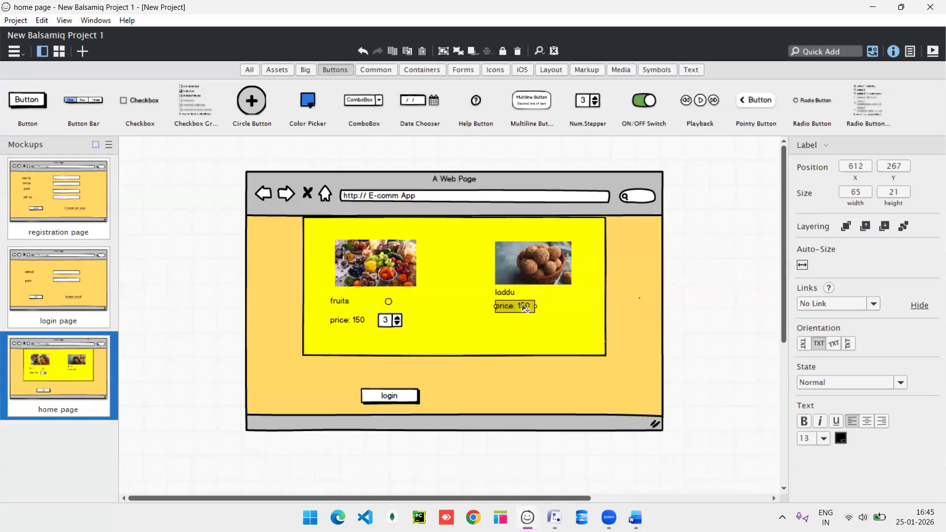
double_click(525, 308)
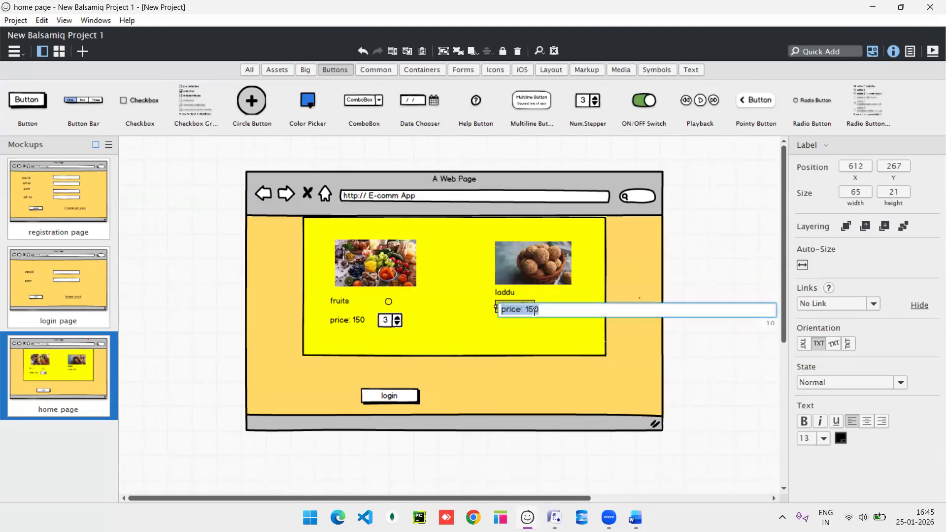
left_click(535, 312)
key("BackSpace")
key("BackSpace")
key("BackSpace")
type("200")
key("Return")
Copy the radio button beside laddu and the quantity stepper beside its price.
left_click(392, 304)
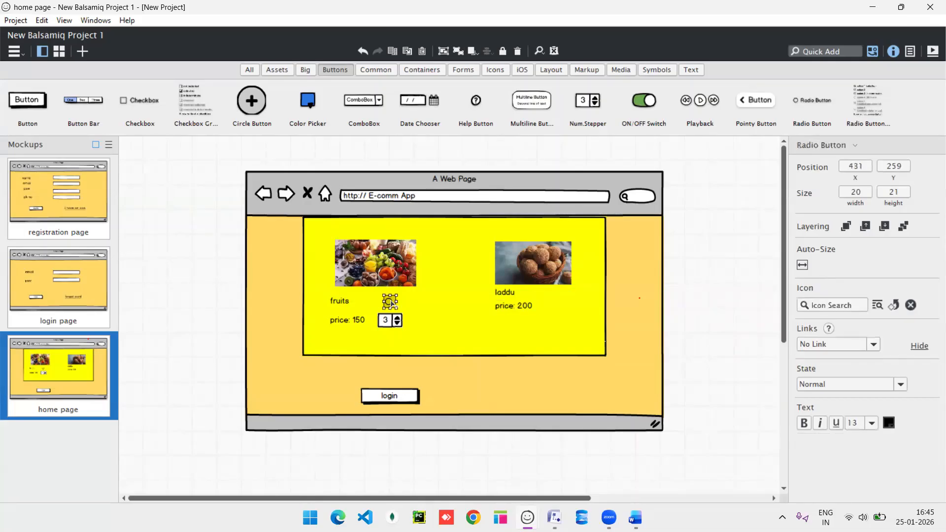
left_click_drag(398, 311, 554, 297)
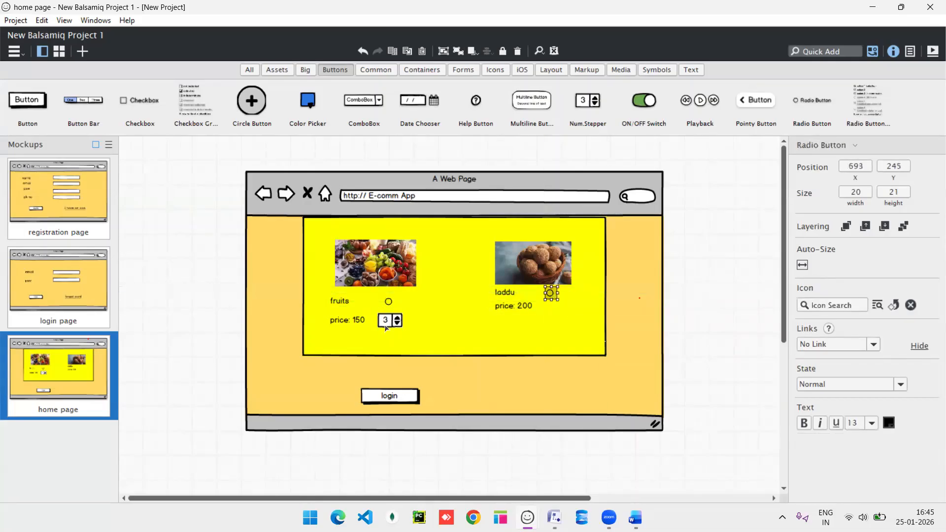
left_click_drag(388, 327, 508, 323)
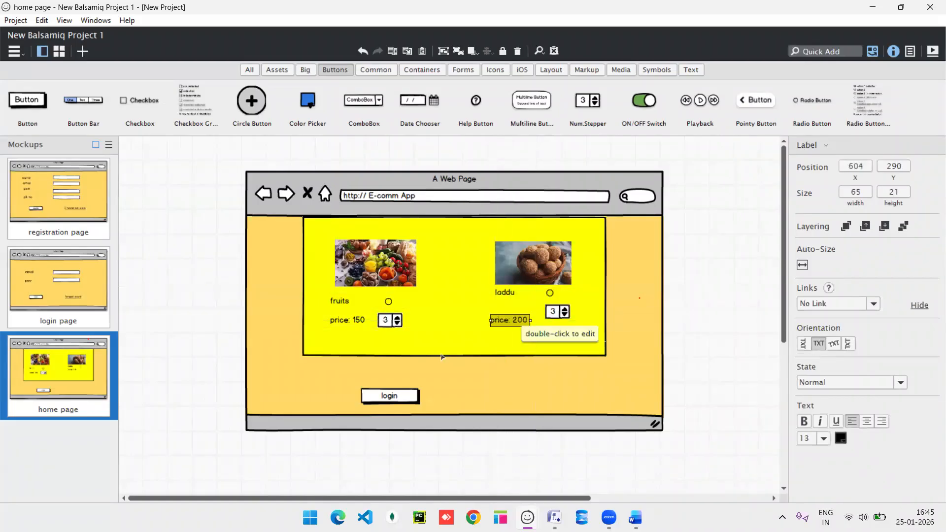
Centre the login button under the product panel and retitle it 'Add to cart'.
left_click_drag(400, 396, 434, 395)
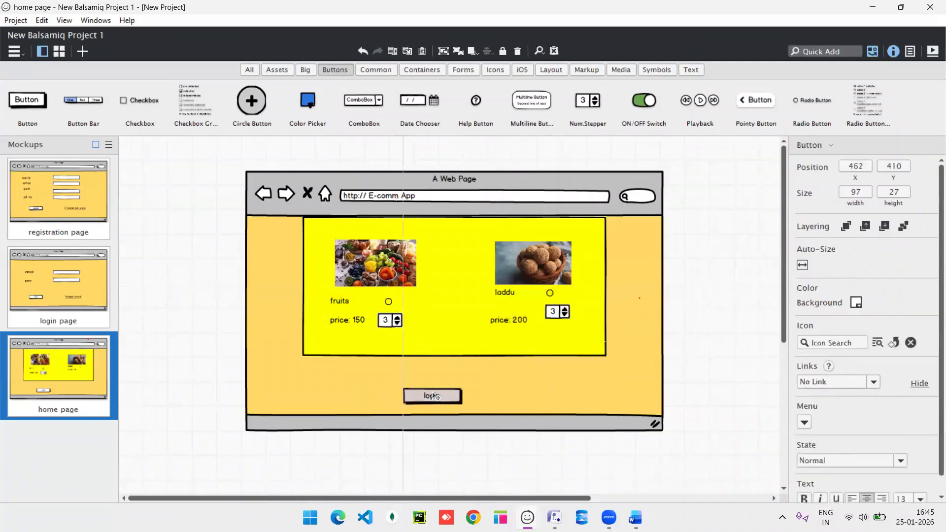
double_click(434, 396)
type("A")
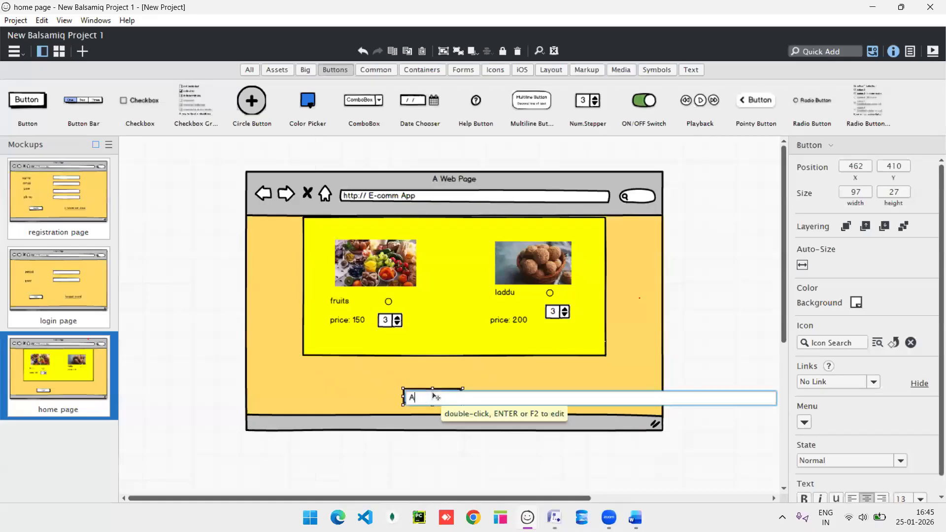
type("dd to cart")
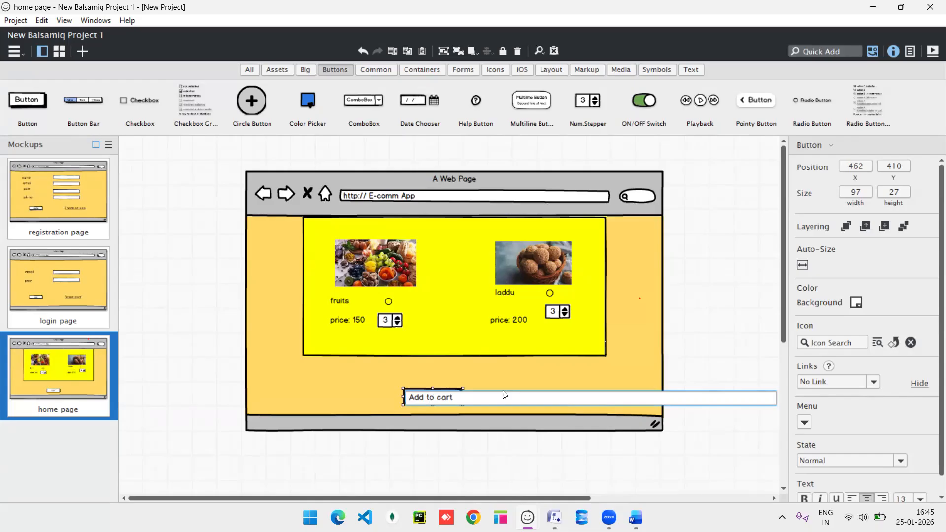
key("Return")
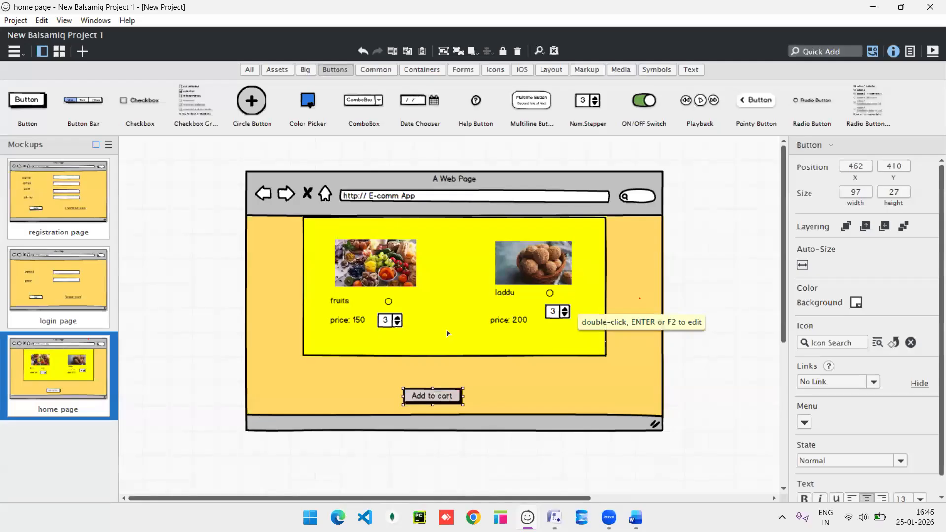
Duplicate the home page and delete the laddu image, label, radio button, stepper and price: 200 label.
right_click(68, 401)
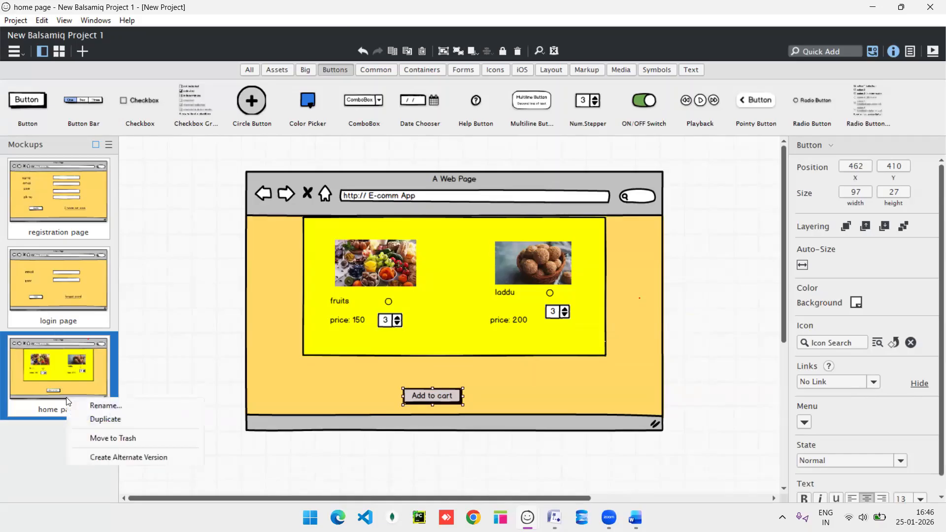
left_click(103, 419)
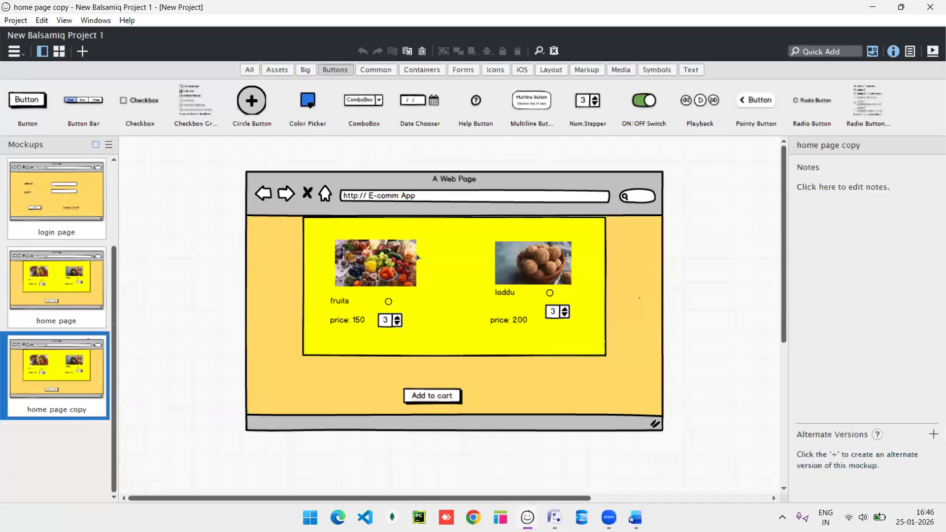
left_click(536, 254)
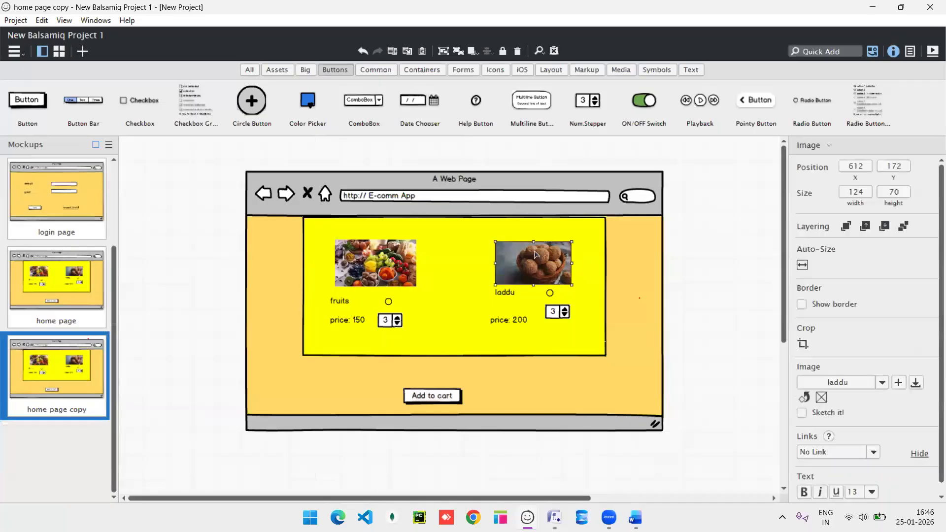
key("Delete")
left_click(507, 293)
key("Delete")
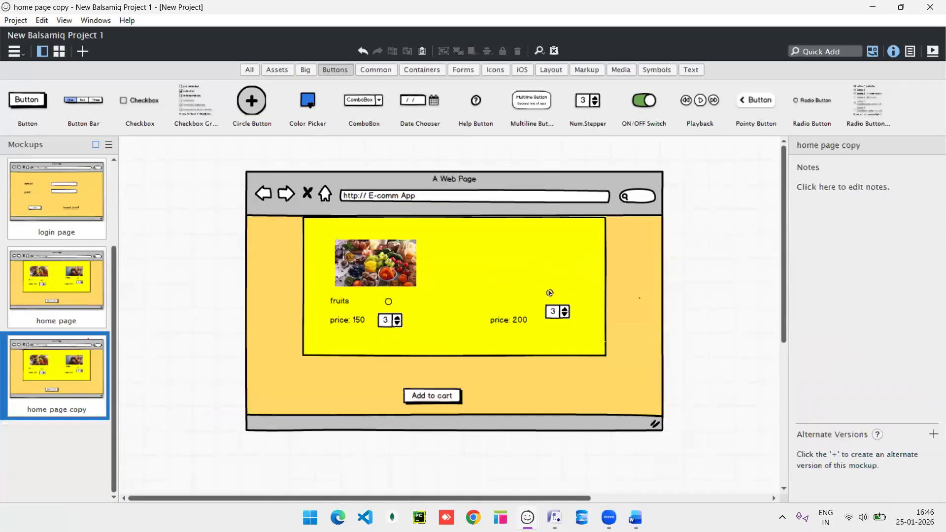
left_click(555, 293)
key("Delete")
left_click(552, 318)
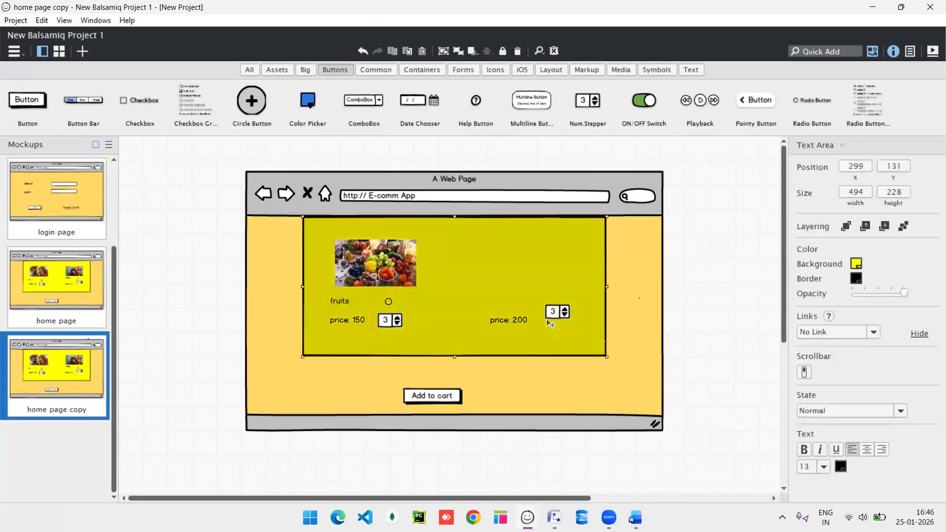
left_click(552, 317)
key("Delete")
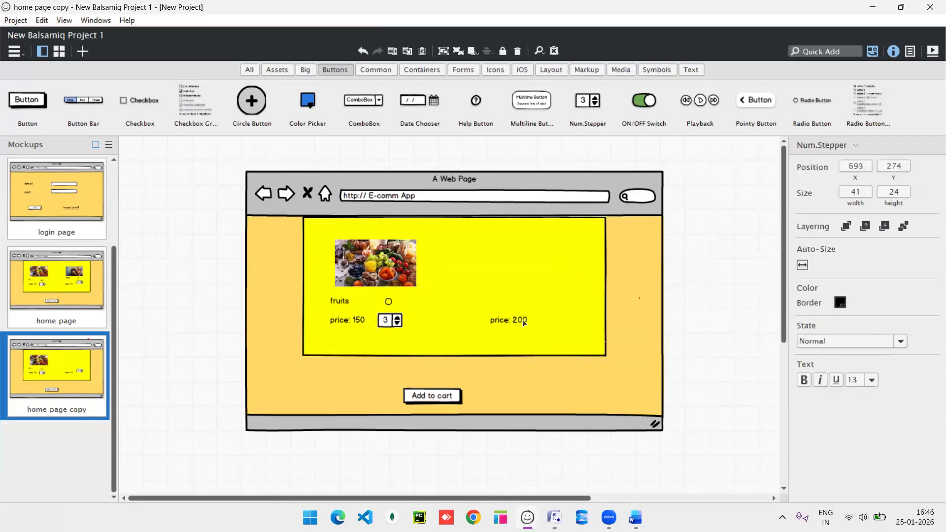
left_click(506, 326)
key("Delete")
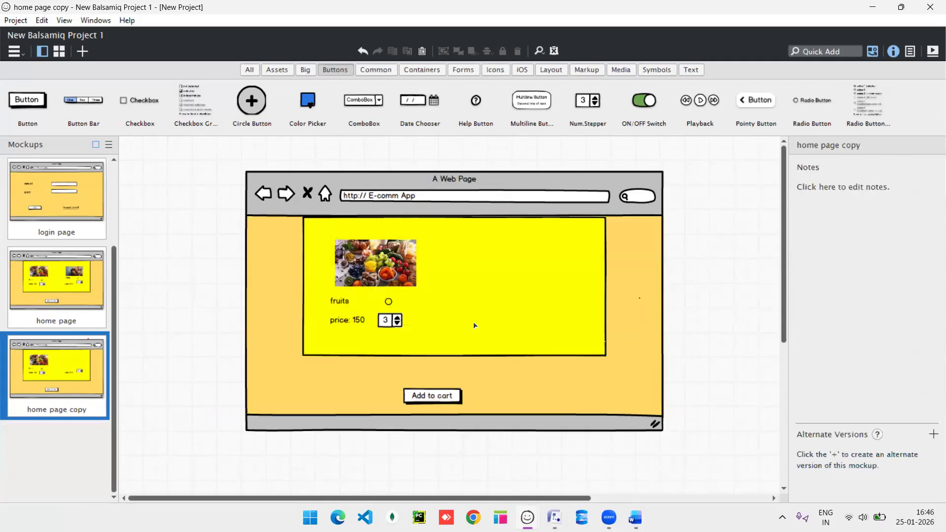
Centre the fruits image, label, stepper and price: 150 label in the panel, removing the fruits radio button.
left_click_drag(393, 268, 454, 251)
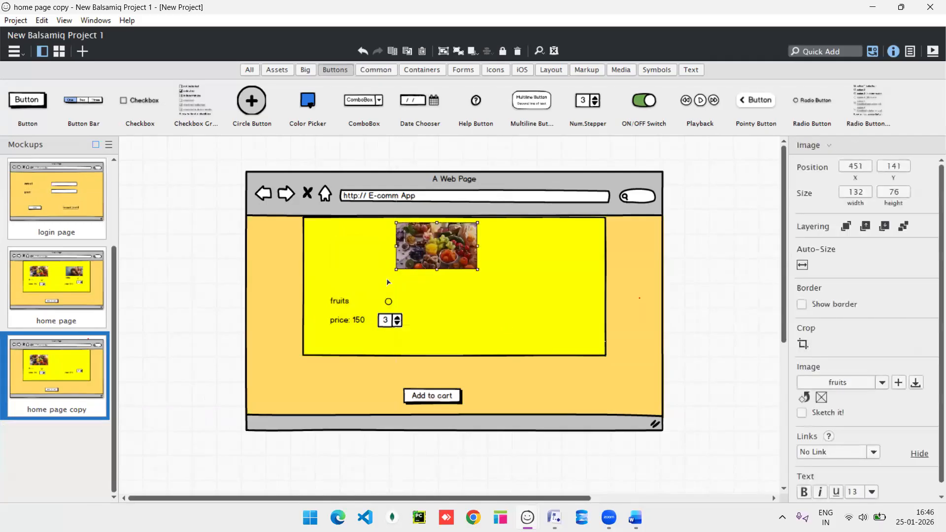
left_click_drag(347, 304, 472, 288)
key("Delete")
left_click_drag(381, 292, 428, 287)
left_click_drag(383, 324, 460, 313)
left_click_drag(351, 324, 414, 312)
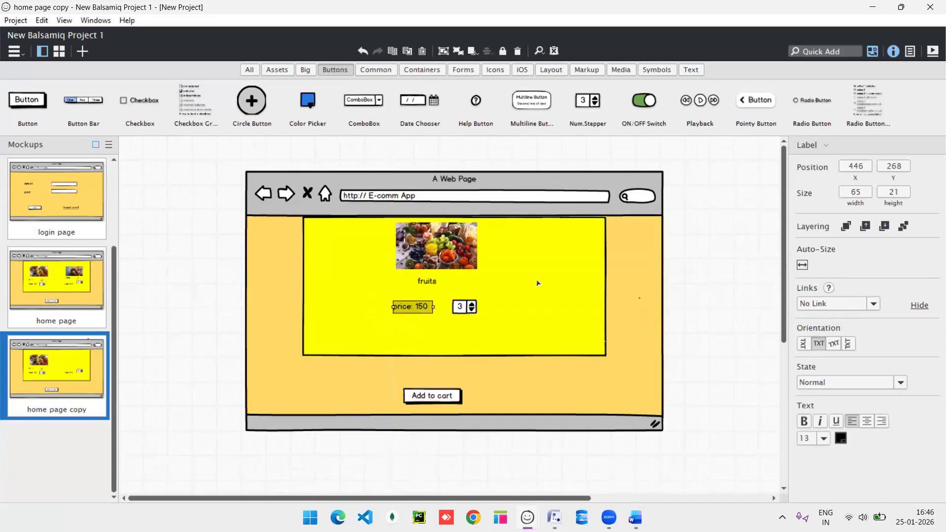
Relabel the Add to cart button as BUY.
left_click(432, 398)
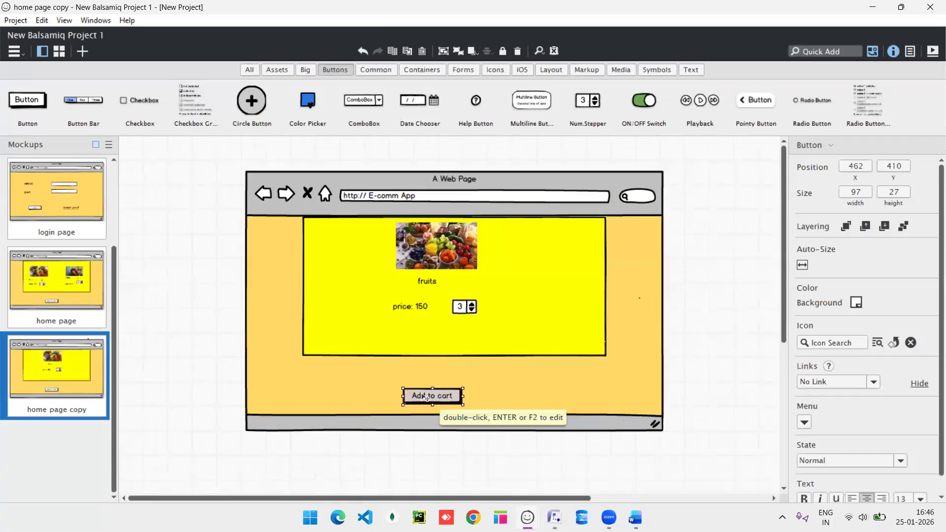
double_click(426, 397)
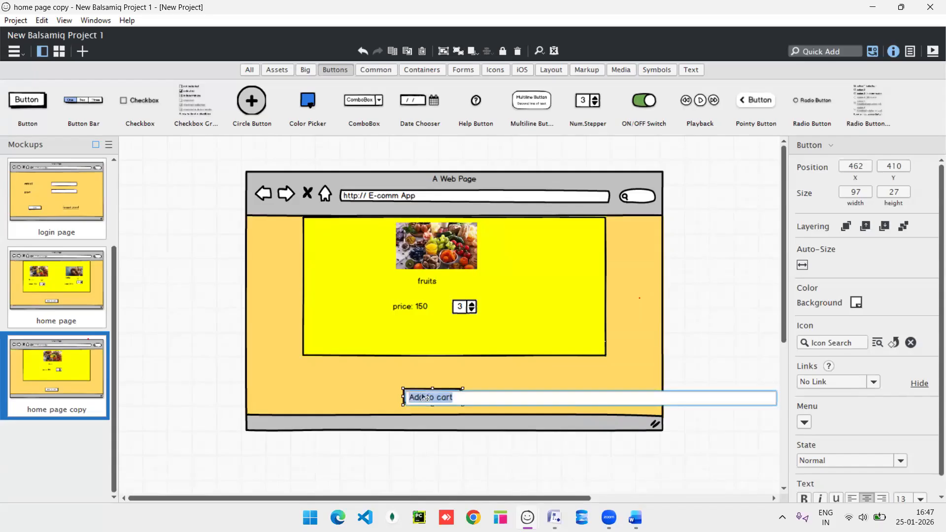
type("BUY")
key("Return")
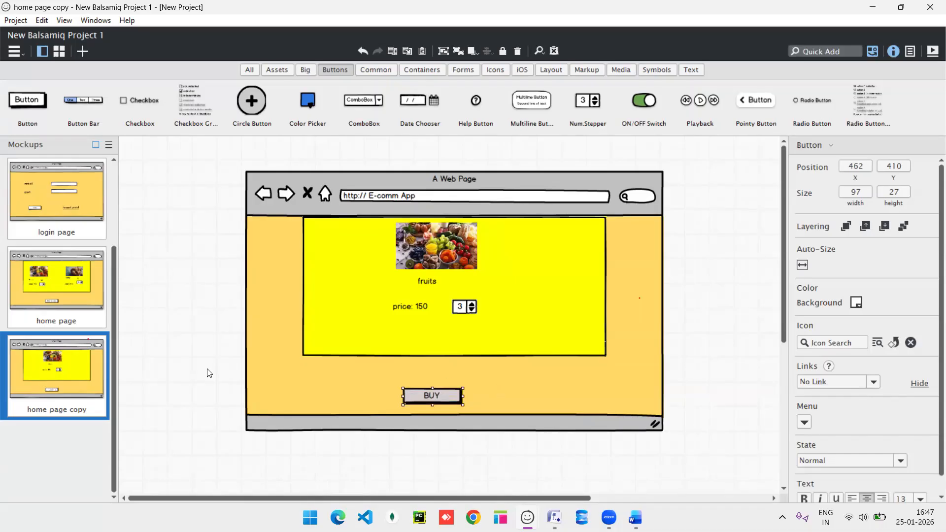
Rename the copied mockup to 'add cart page'.
right_click(55, 403)
left_click(82, 411)
type("add cart page")
key("Return")
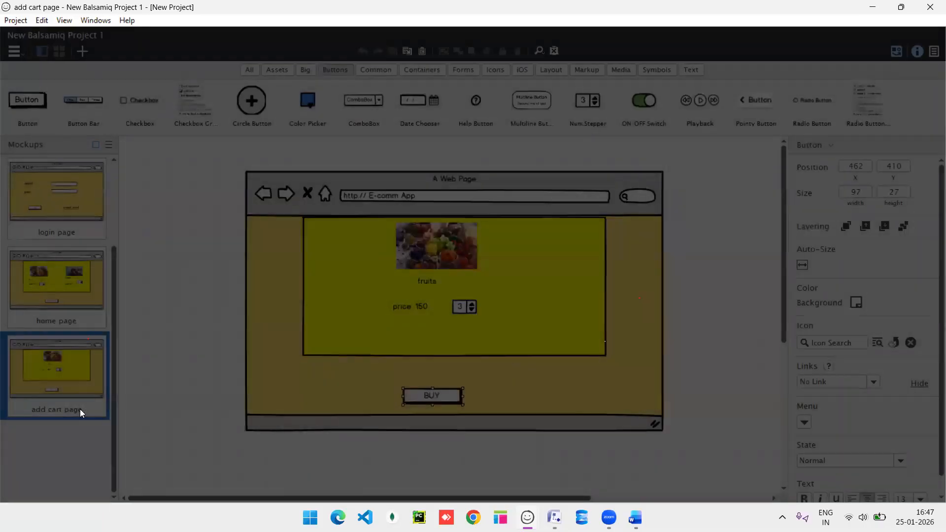
right_click(68, 388)
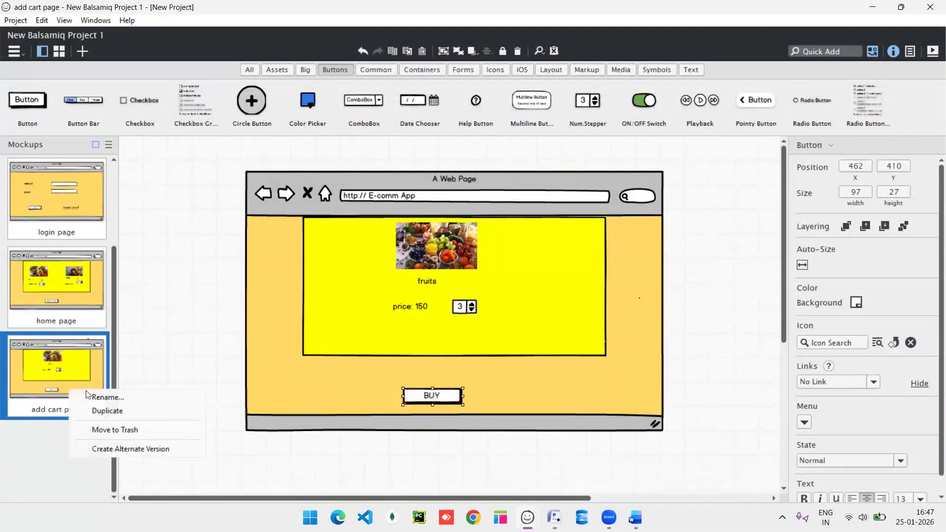
Duplicate the add cart page and delete the fruits image, label, price: 150 label and stepper.
left_click(109, 412)
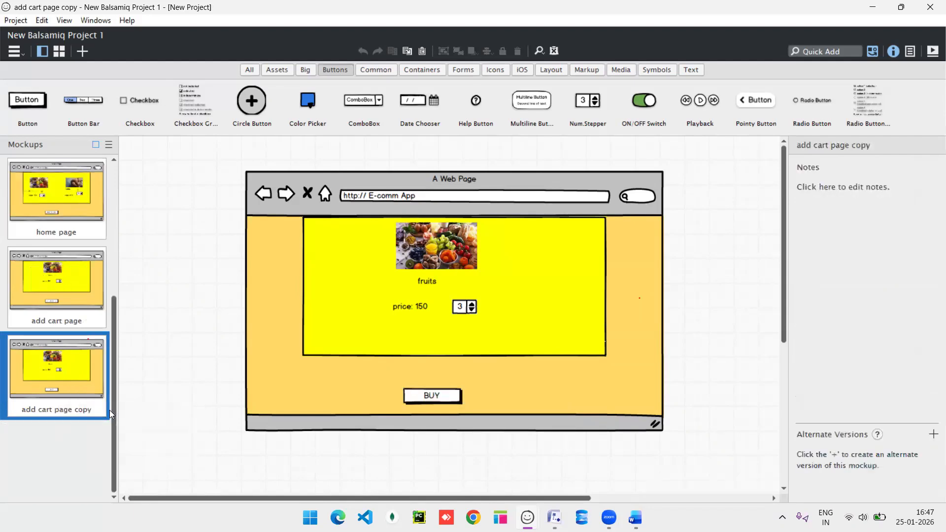
left_click(427, 250)
key("Delete")
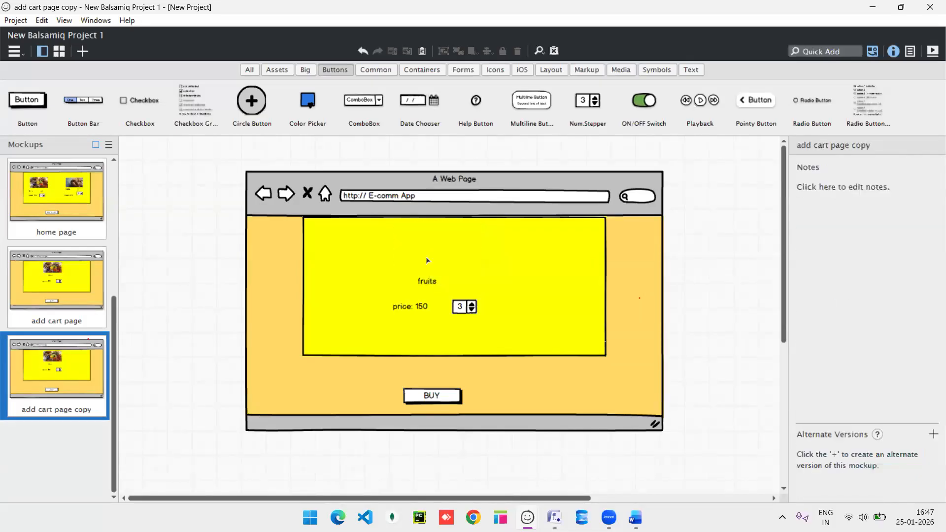
left_click(429, 281)
key("Delete")
left_click(420, 310)
key("Delete")
left_click(469, 308)
key("Delete")
Shift the yellow panel slightly down and drop a Radio Button from the library inside it.
left_click(448, 312)
left_click_drag(447, 295, 444, 309)
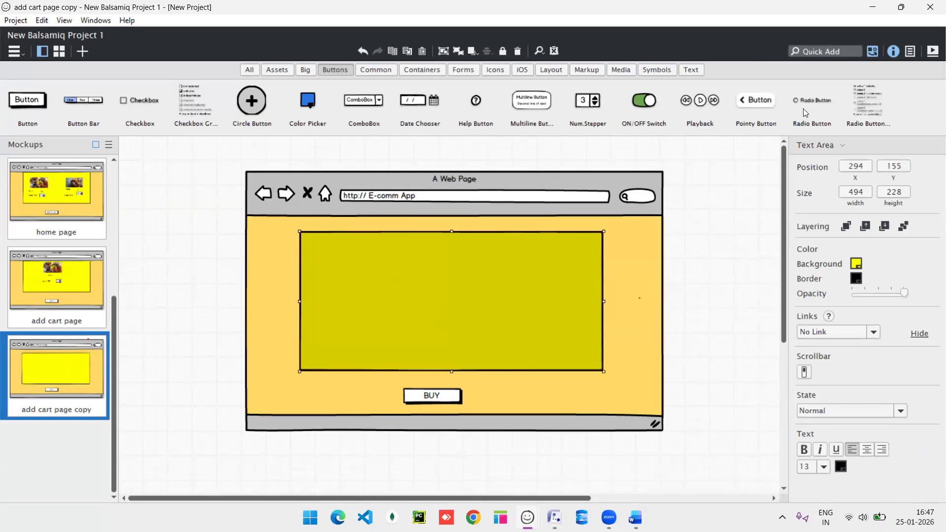
left_click_drag(797, 99, 387, 258)
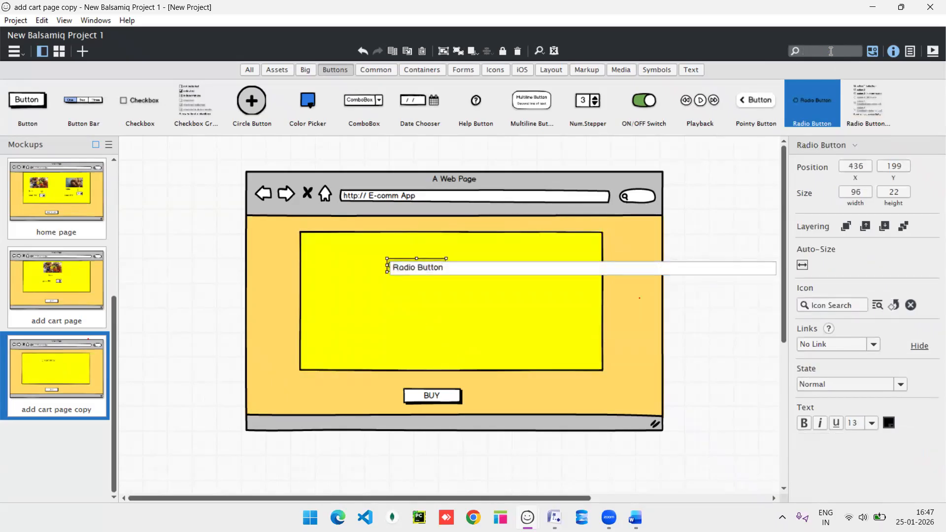
Search for a check icon, place it below the radio button, then delete it.
type("ch")
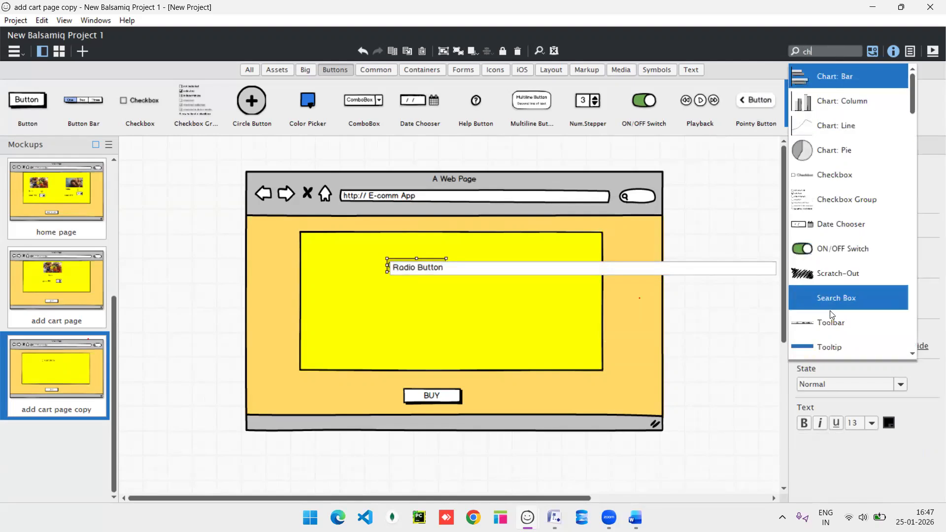
type("eck")
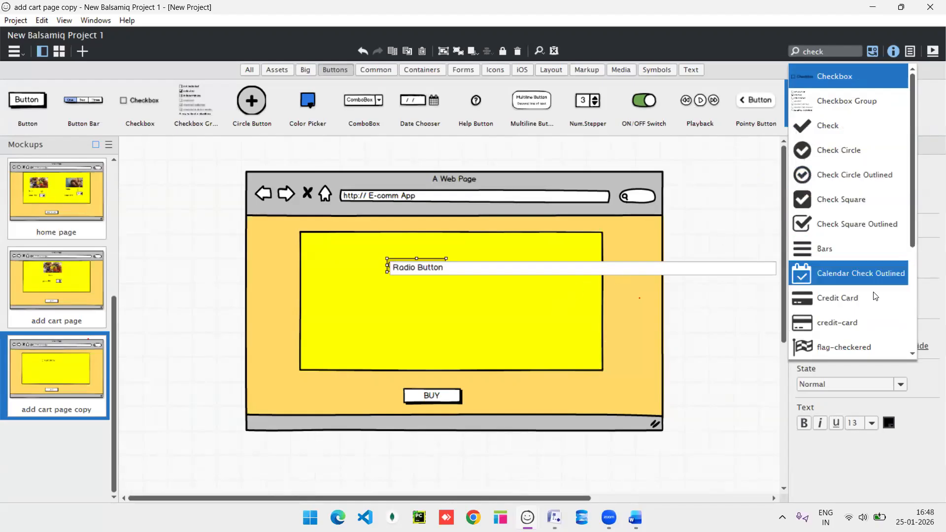
left_click(840, 137)
left_click_drag(153, 196, 385, 305)
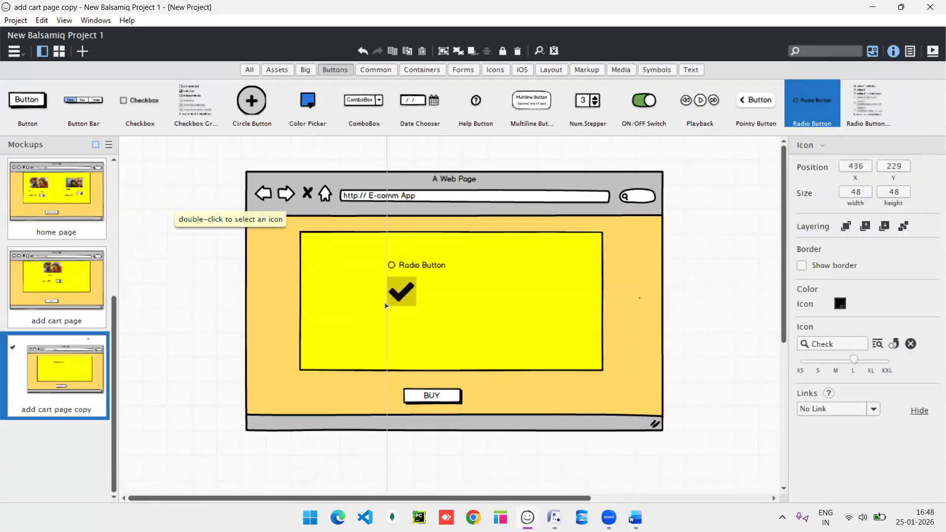
key("Delete")
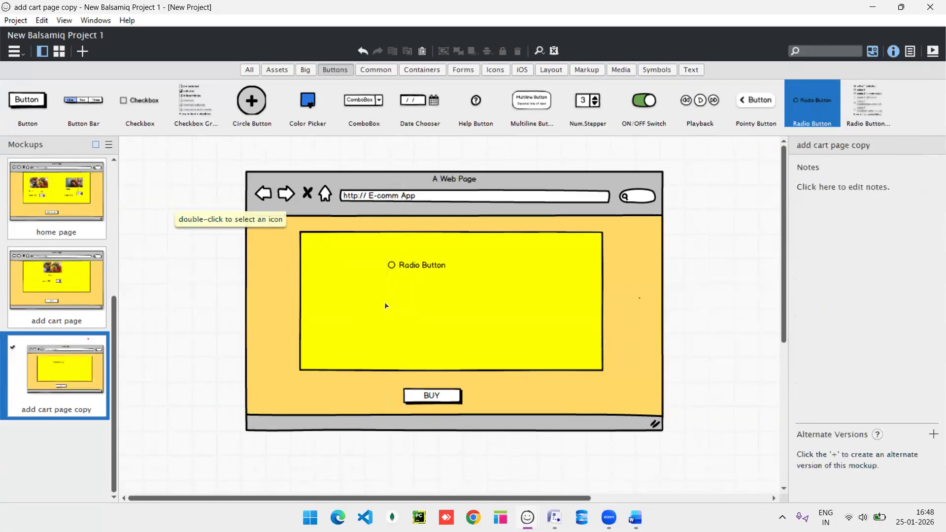
Duplicate the radio button twice with Ctrl+D and stack the three copies evenly.
left_click(430, 270)
key("ctrl+d")
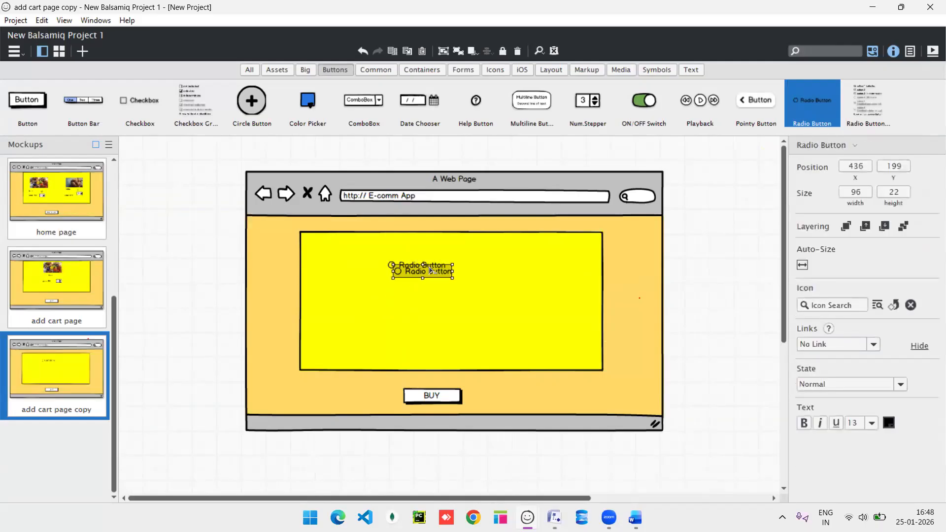
key("ctrl+d")
left_click_drag(400, 284, 408, 307)
left_click(412, 283)
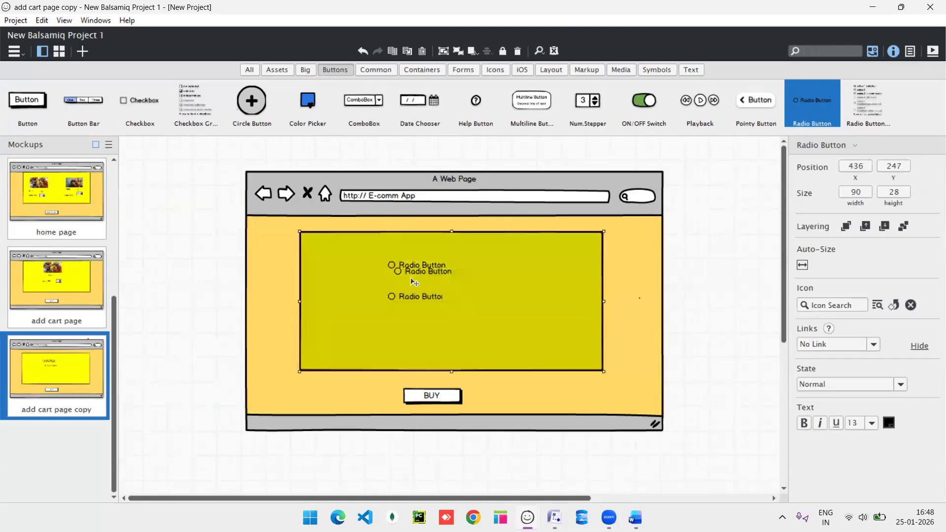
left_click(416, 275)
left_click_drag(417, 280, 412, 285)
Label the three radio buttons COD, UPI and CARD.
left_click(414, 269)
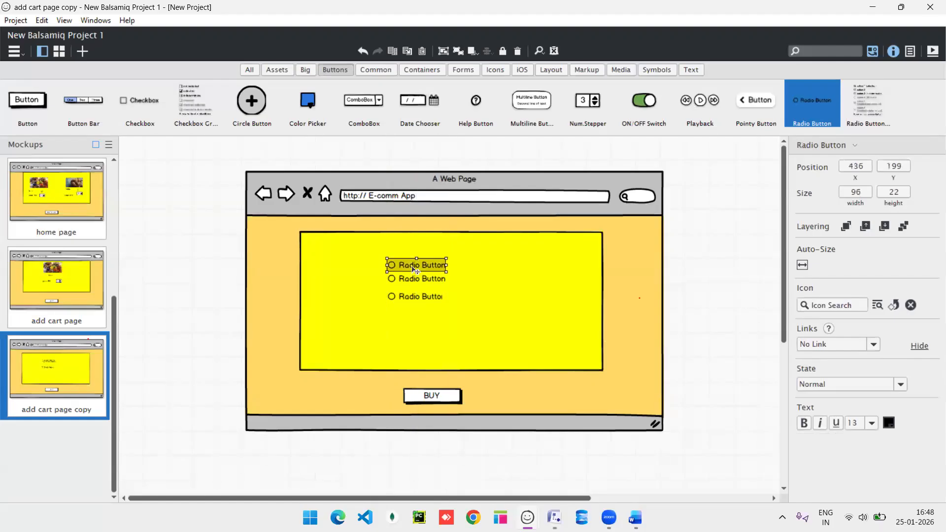
double_click(421, 270)
type("CODS")
key("BackSpace")
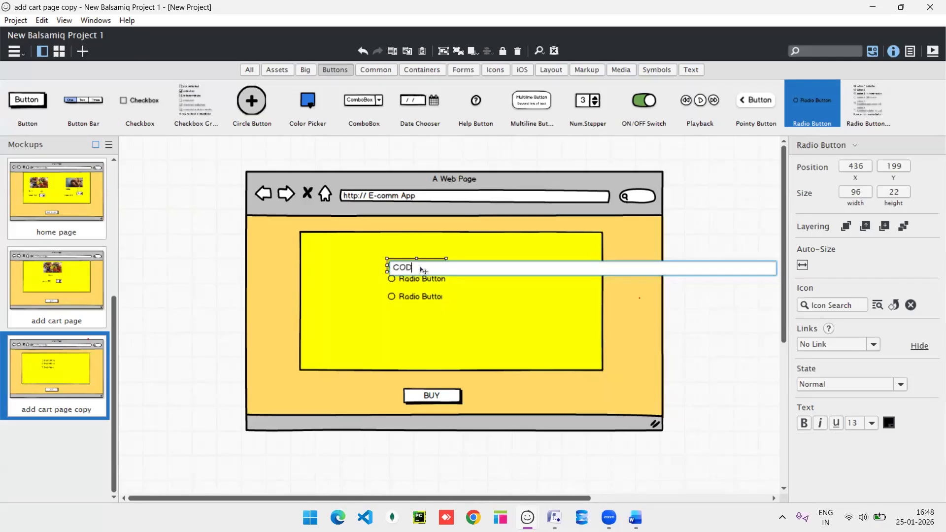
key("Return")
left_click(430, 282)
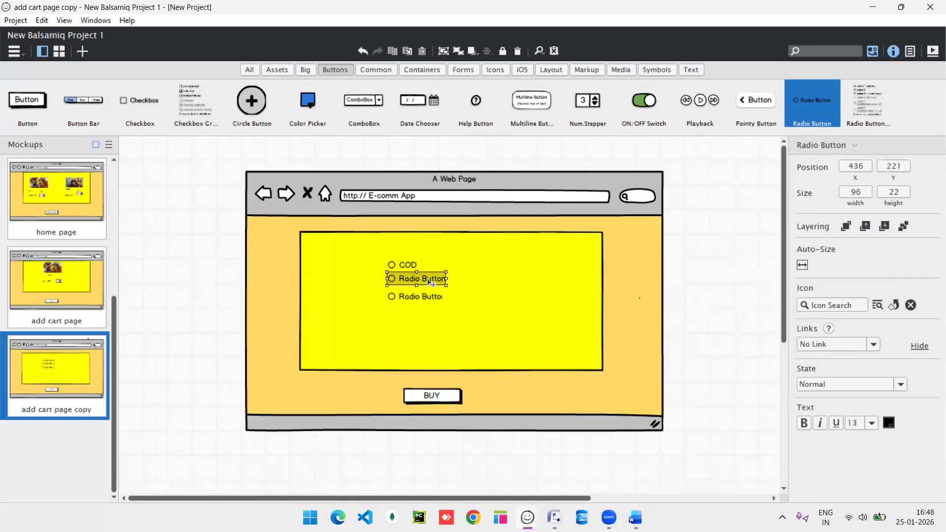
double_click(431, 282)
type("UPI")
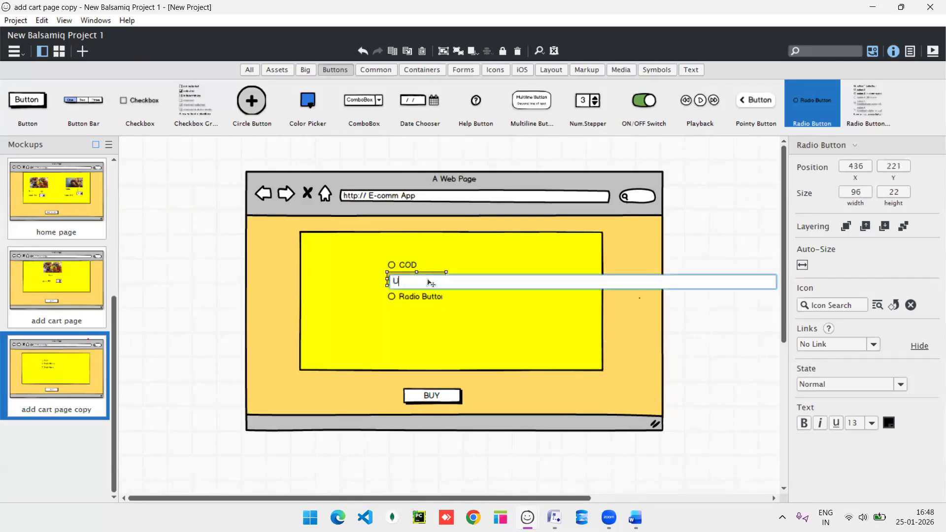
key("Return")
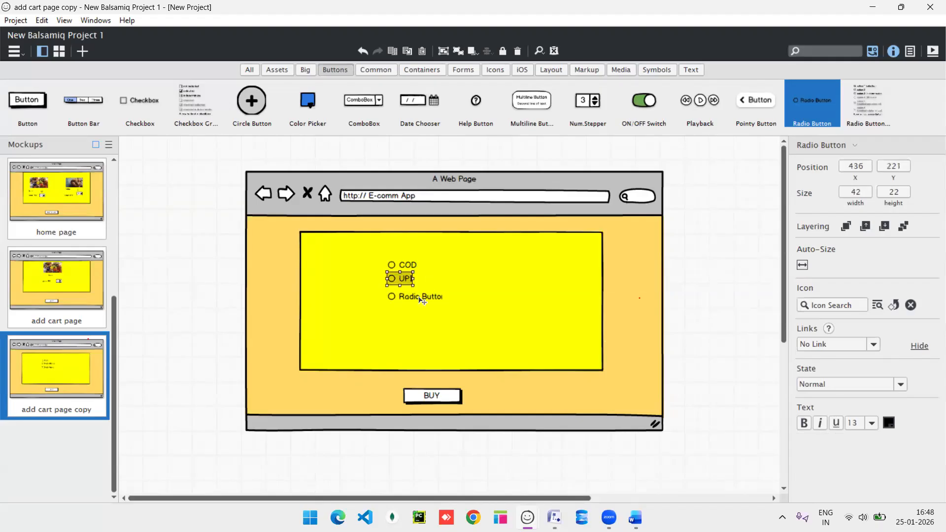
double_click(421, 298)
type("CARD")
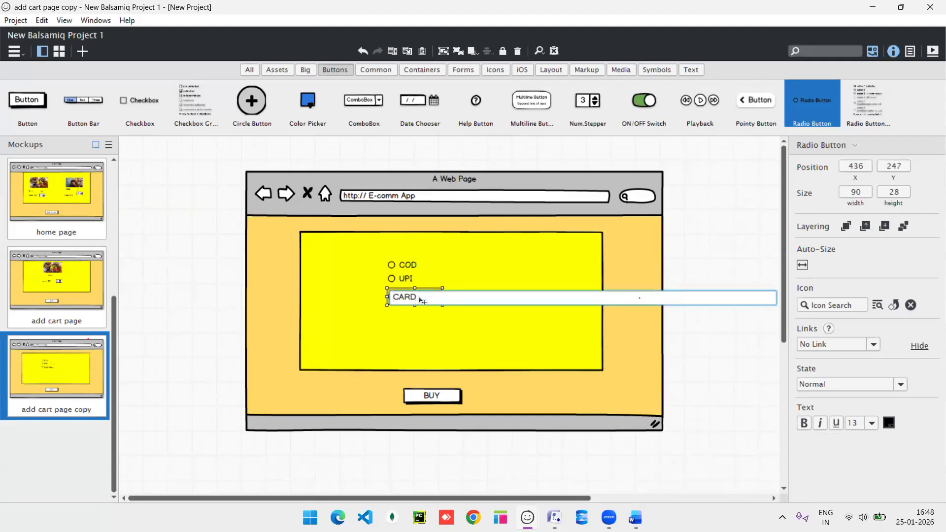
key("Return")
Add a fourth radio button below CARD labelled NET BANK.
key("ctrl+d")
left_click_drag(421, 306, 414, 318)
double_click(414, 318)
type("NET BANK")
key("Return")
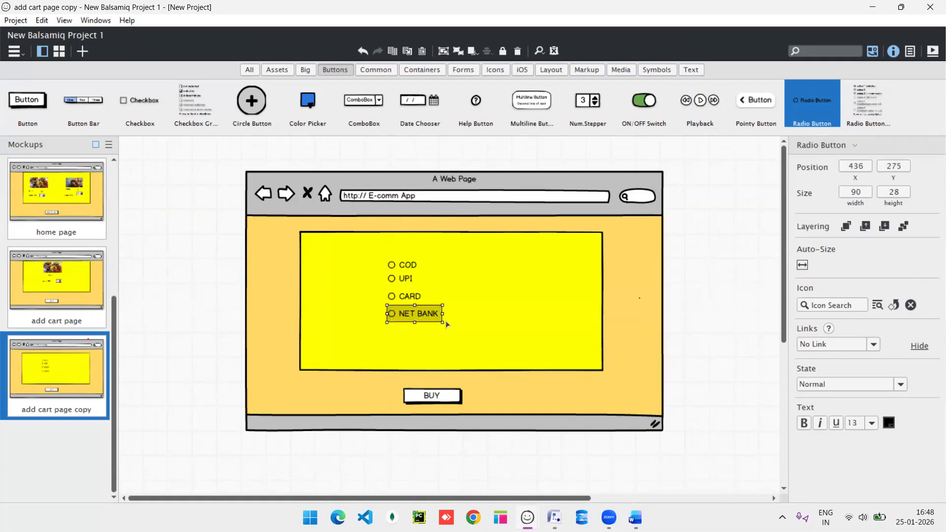
double_click(430, 399)
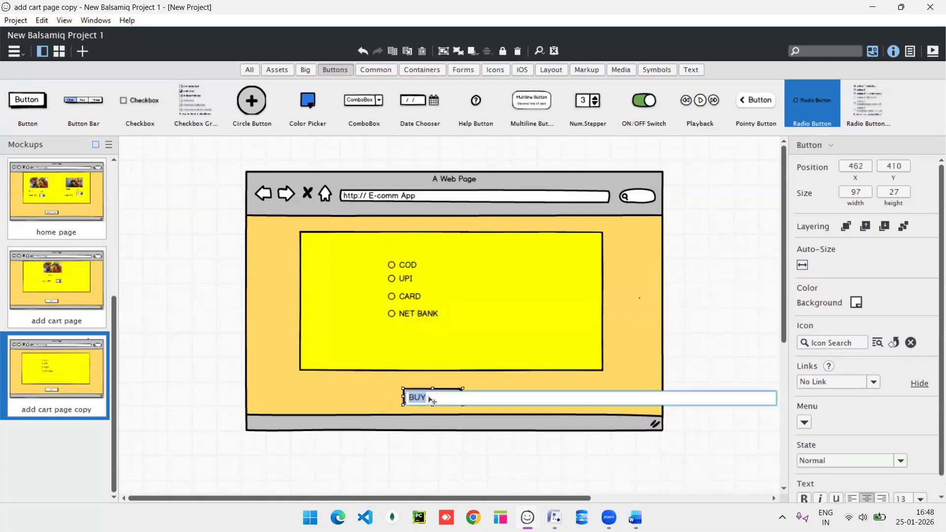
Change the BUY button's text to 'Make Payment'.
type("MA")
key("BackSpace")
type("ake Paymeny")
key("BackSpace")
type("t")
key("Return")
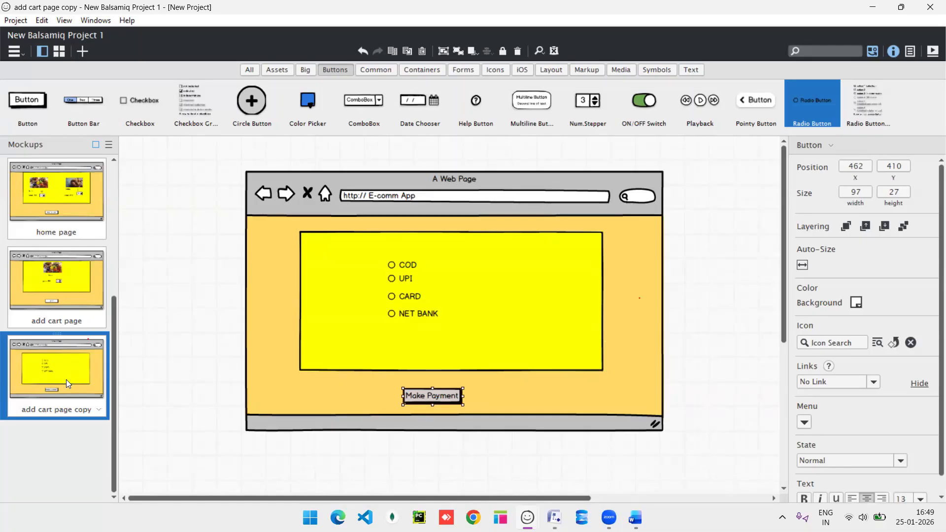
Rename the add cart page copy mockup to 'payment page'.
right_click(55, 405)
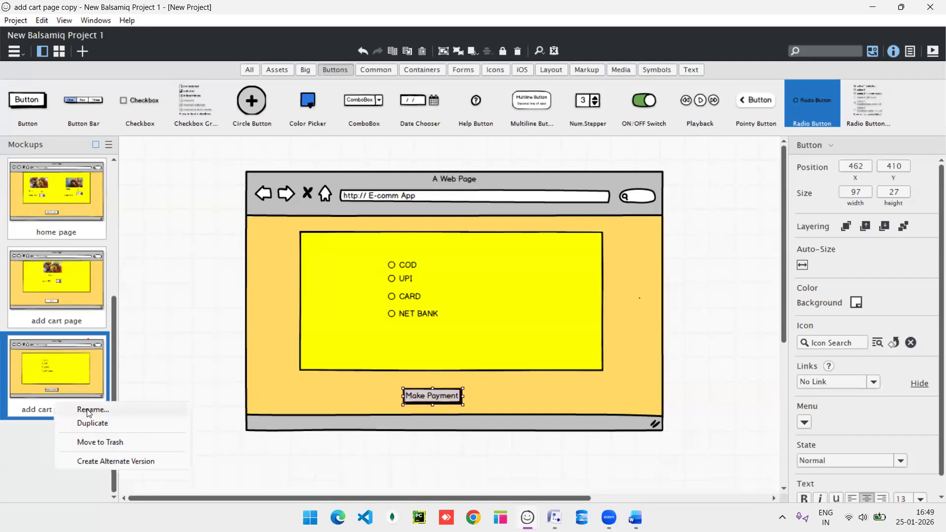
left_click(89, 411)
type("p")
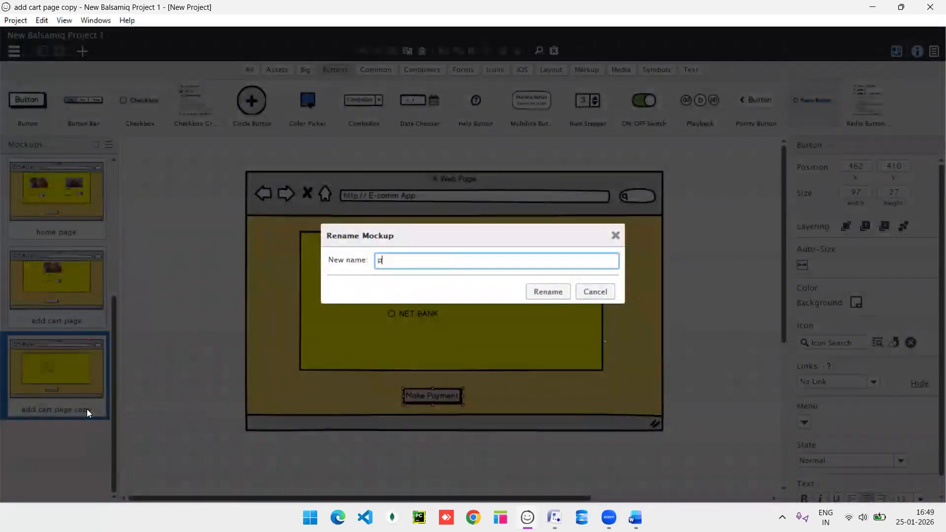
type("aymet")
key("BackSpace")
key("BackSpace")
type("n")
key("BackSpace")
key("BackSpace")
type("t page")
key("Return")
Duplicate the payment page and rename the copy to 'payment status page'.
right_click(46, 394)
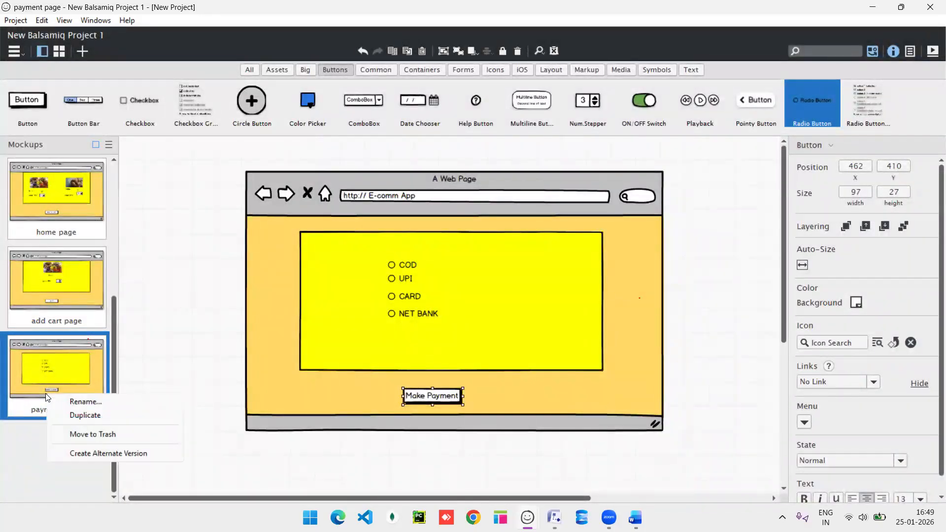
left_click(84, 416)
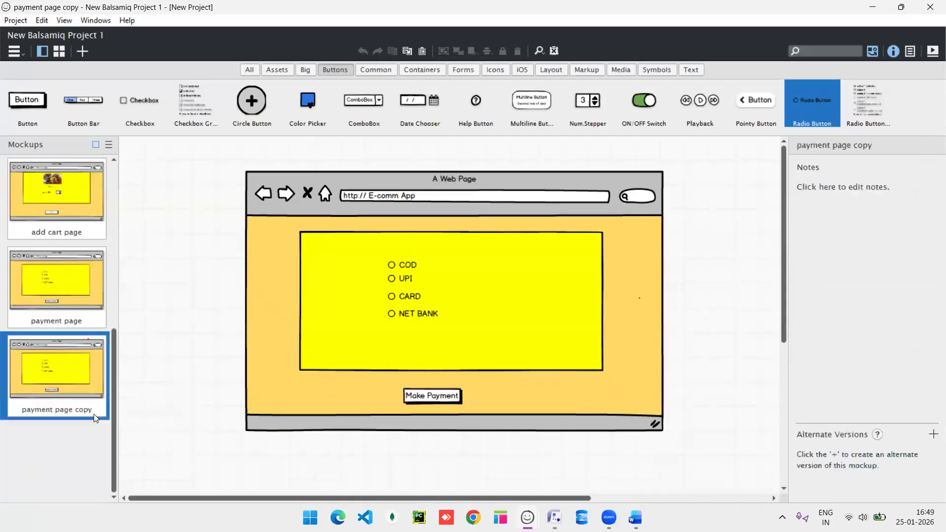
right_click(92, 383)
left_click(123, 392)
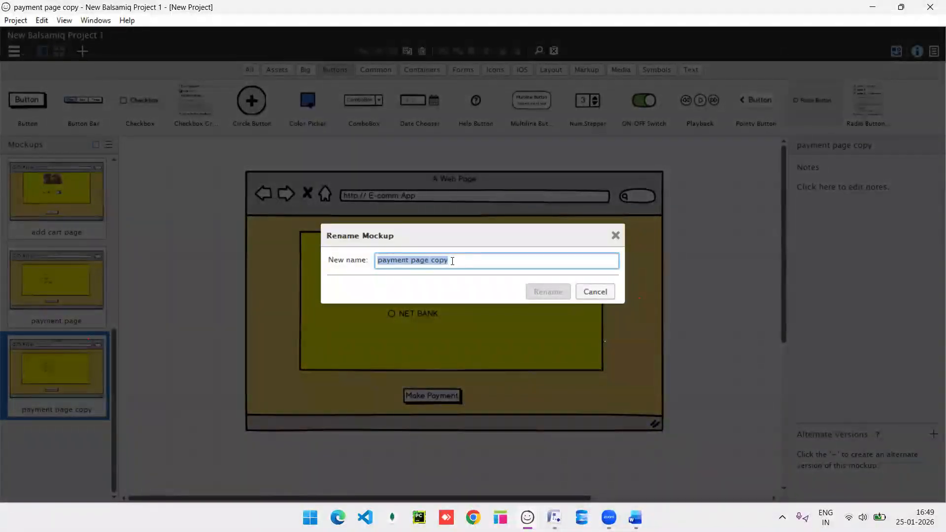
left_click(453, 262)
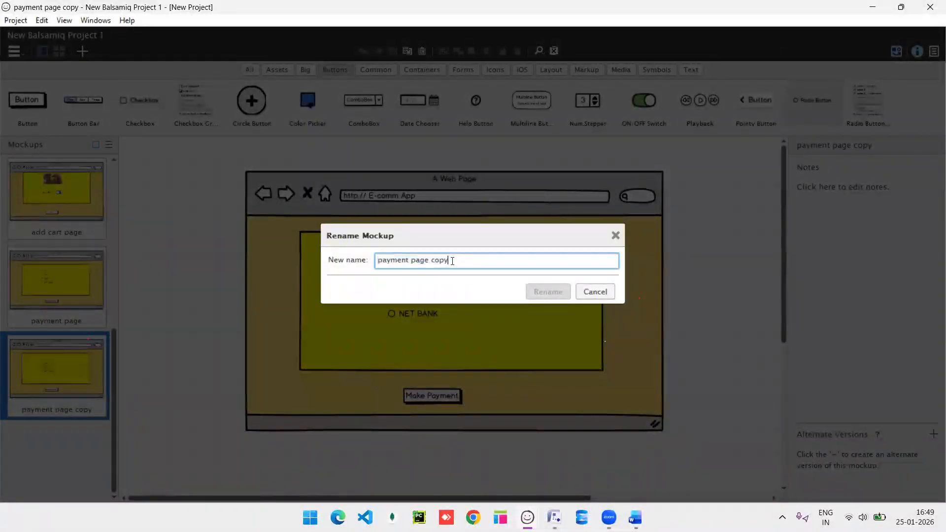
key("BackSpace")
key("BackSpace")
key("BackSpace")
key("BackSpace")
key("BackSpace")
key("BackSpace")
key("BackSpace")
key("BackSpace")
key("BackSpace")
type("statu")
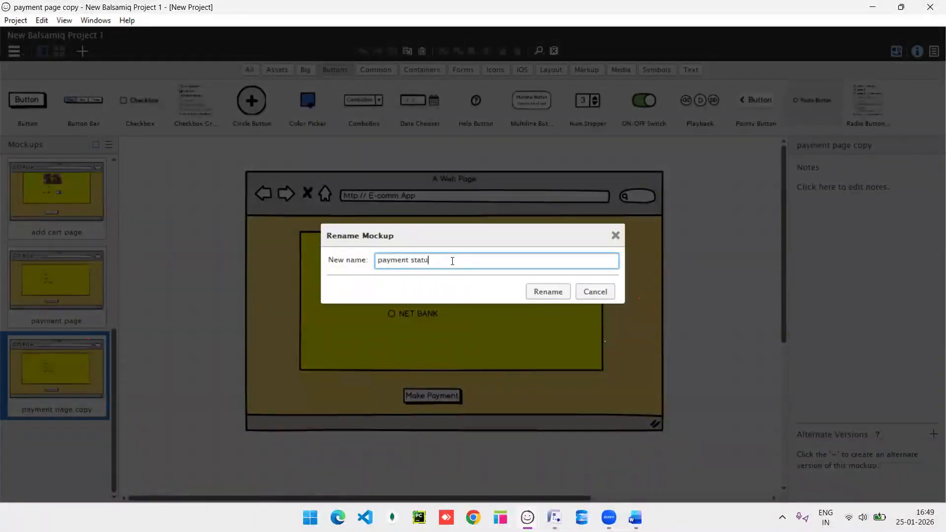
type("s page")
key("Return")
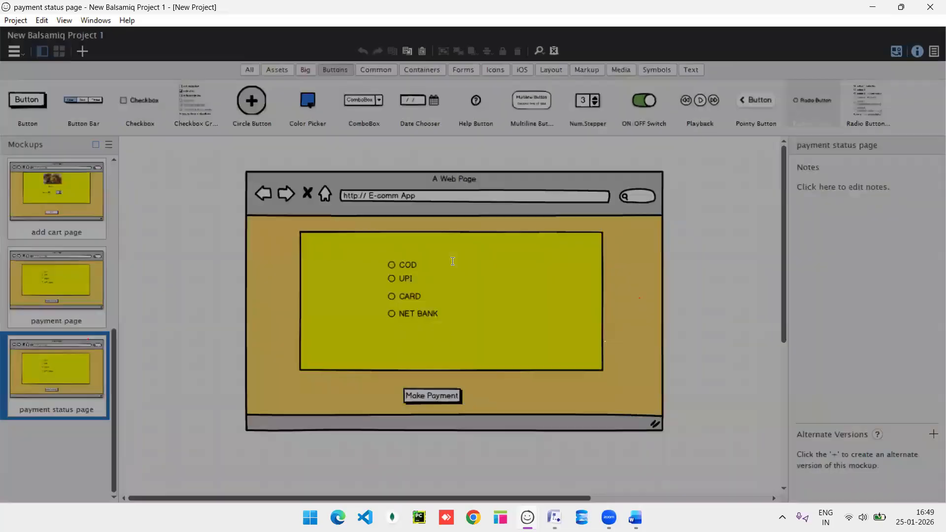
Delete the COD, UPI, CARD and NET BANK radio options from the panel.
left_click(408, 267)
key("Delete")
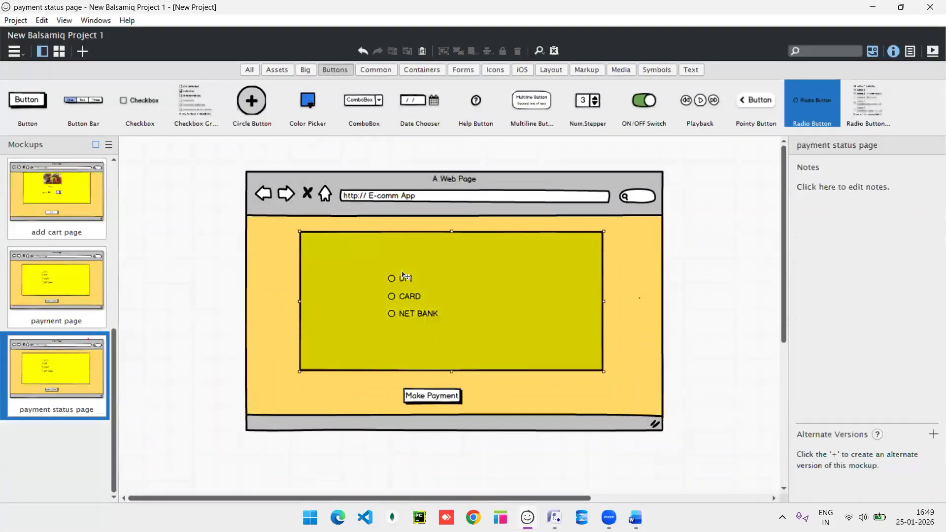
left_click(404, 278)
key("Delete")
left_click(408, 303)
key("Delete")
left_click(417, 322)
key("Delete")
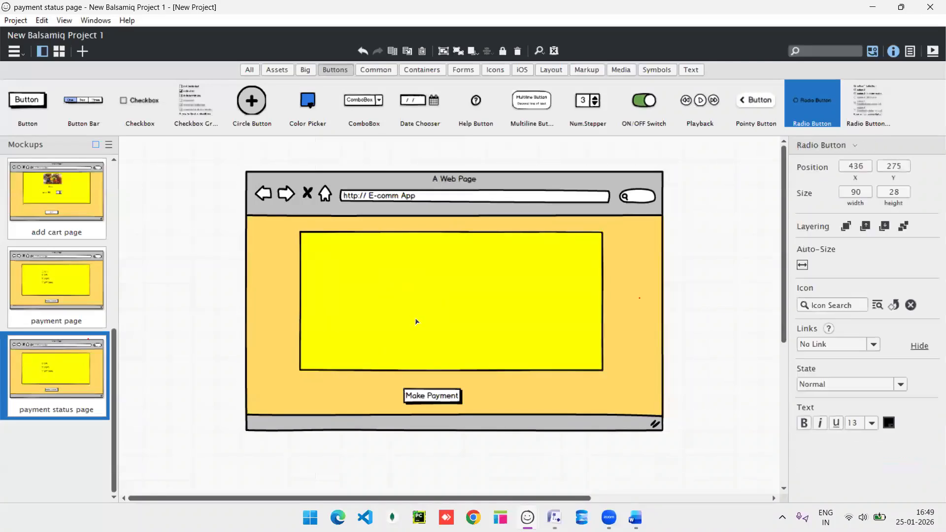
Shrink the box, move it down-right, and fill it bright green 009e0f.
left_click(483, 321)
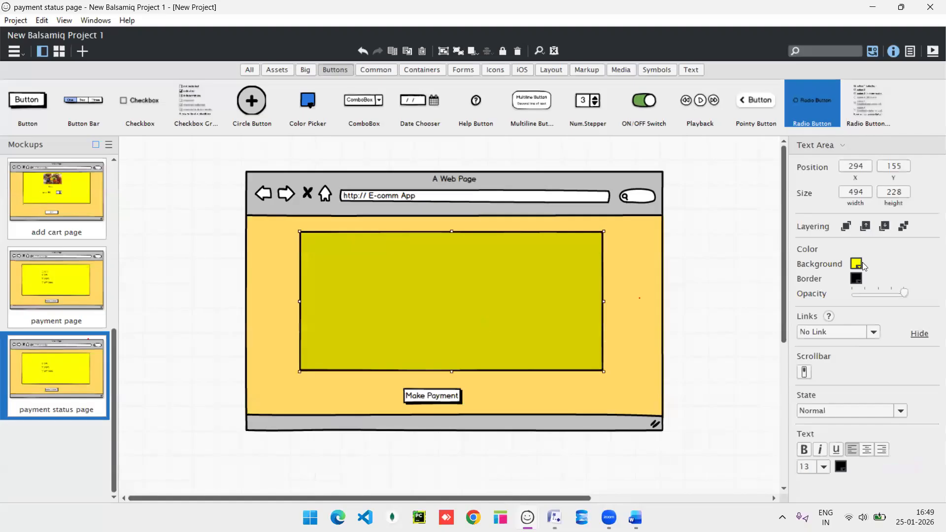
left_click(858, 264)
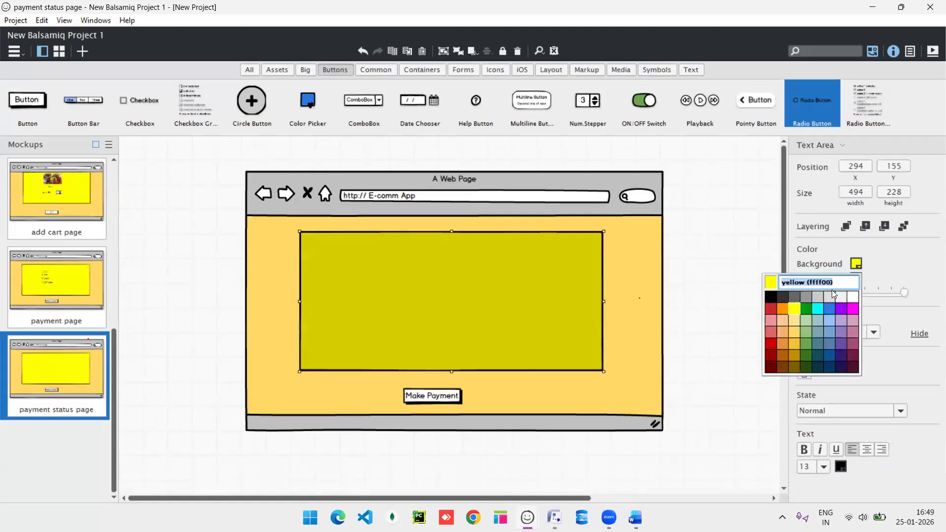
left_click(806, 310)
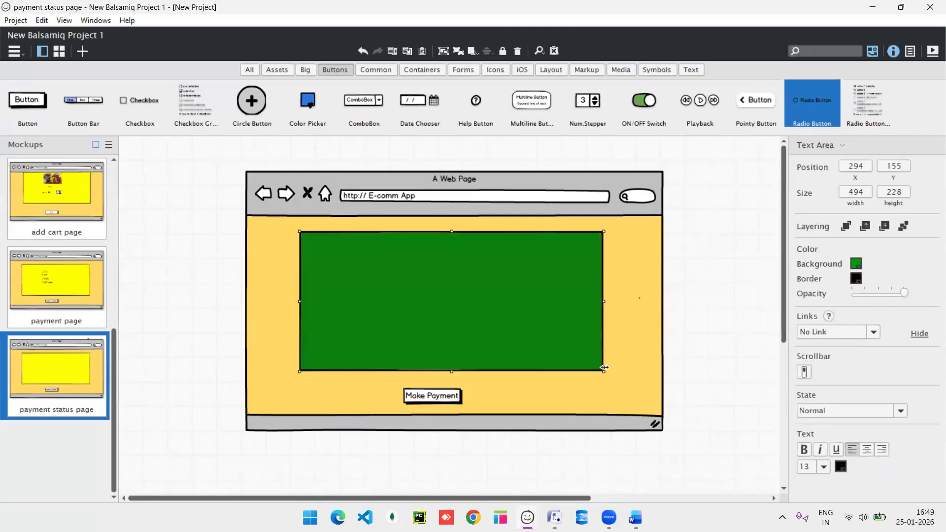
left_click_drag(604, 368, 566, 299)
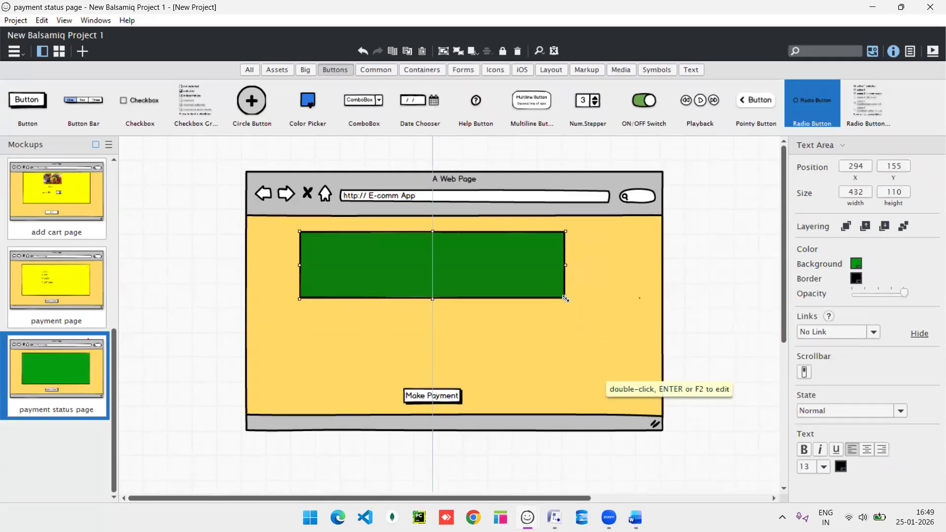
left_click_drag(419, 267, 429, 289)
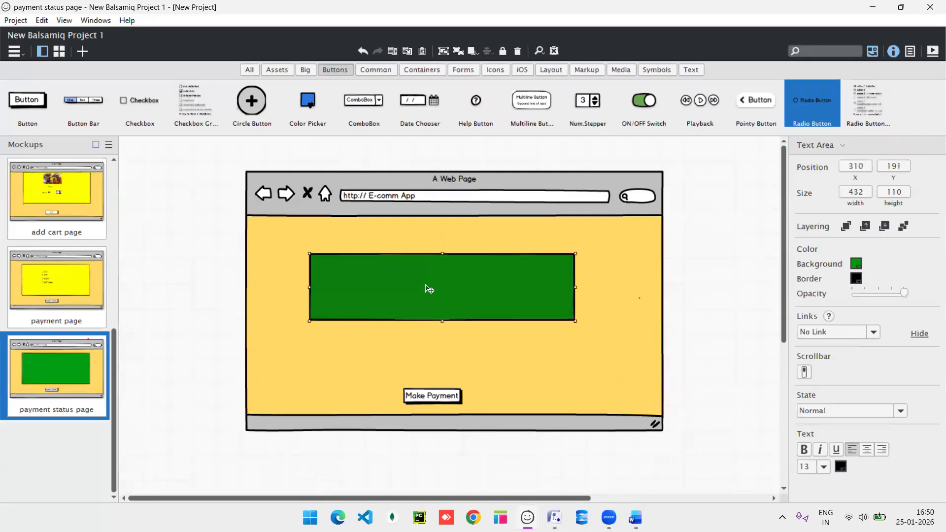
left_click(856, 264)
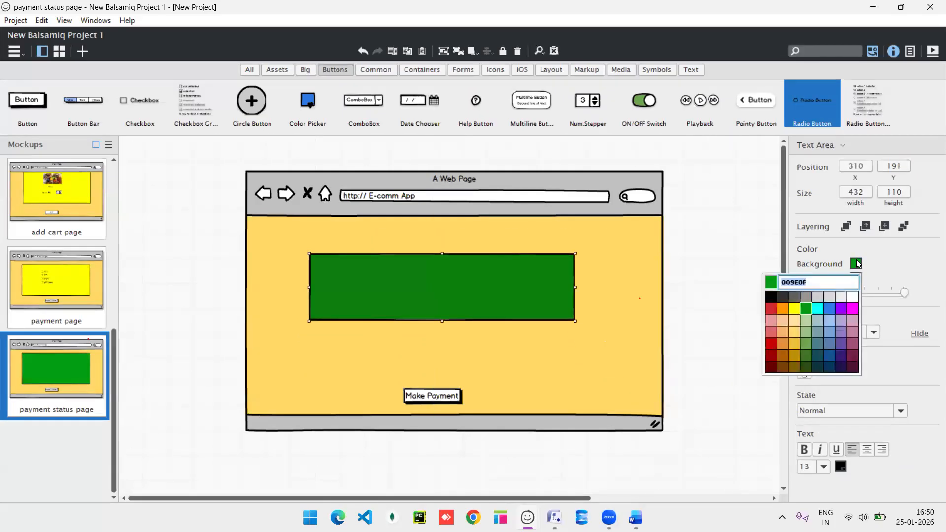
left_click(806, 344)
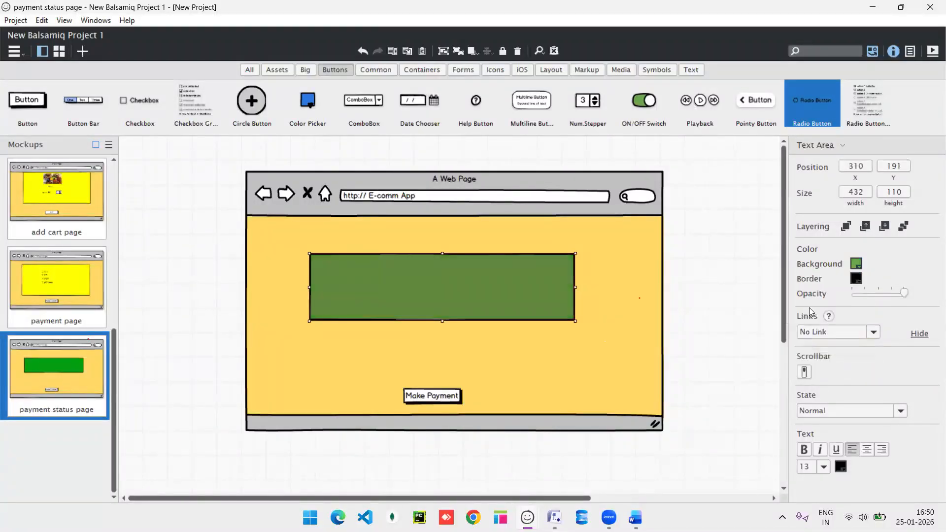
left_click(858, 261)
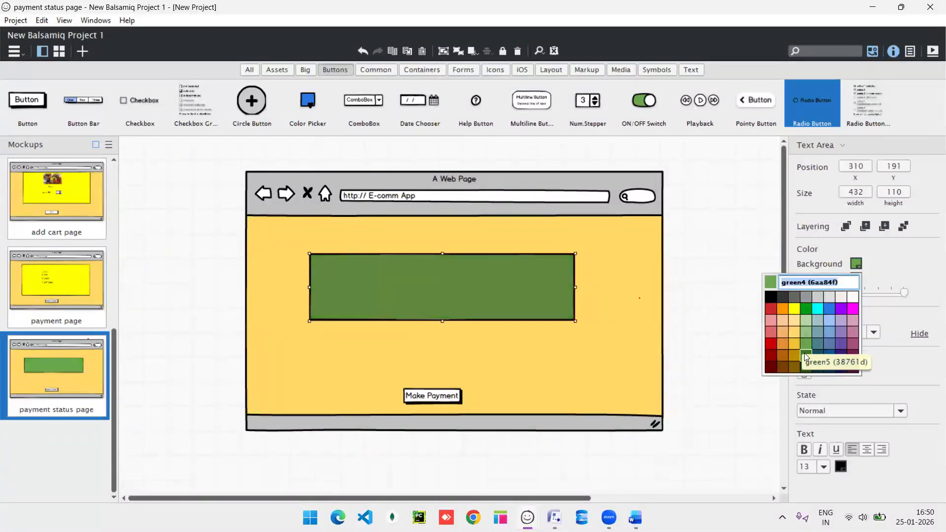
left_click(806, 353)
left_click(857, 265)
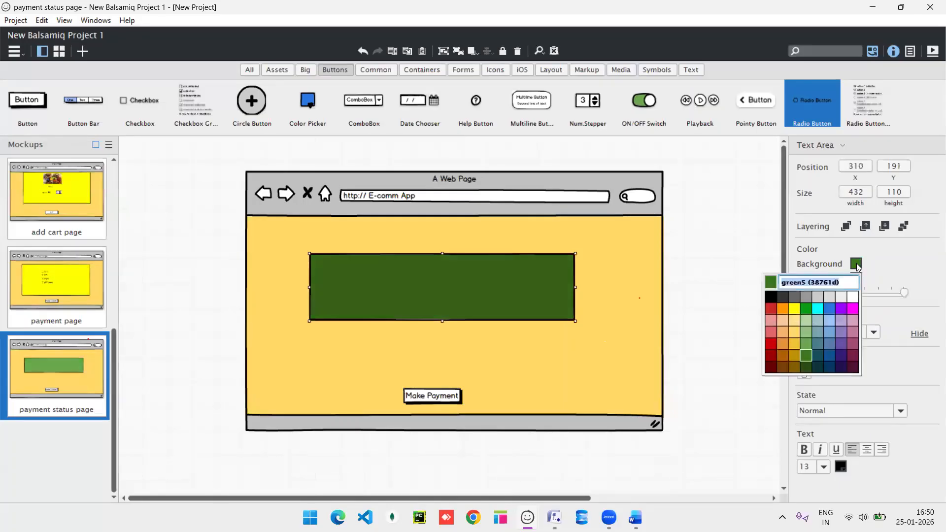
left_click(806, 309)
Type 'Payment successfully done' into the green box and resize it to 353×61.
double_click(426, 289)
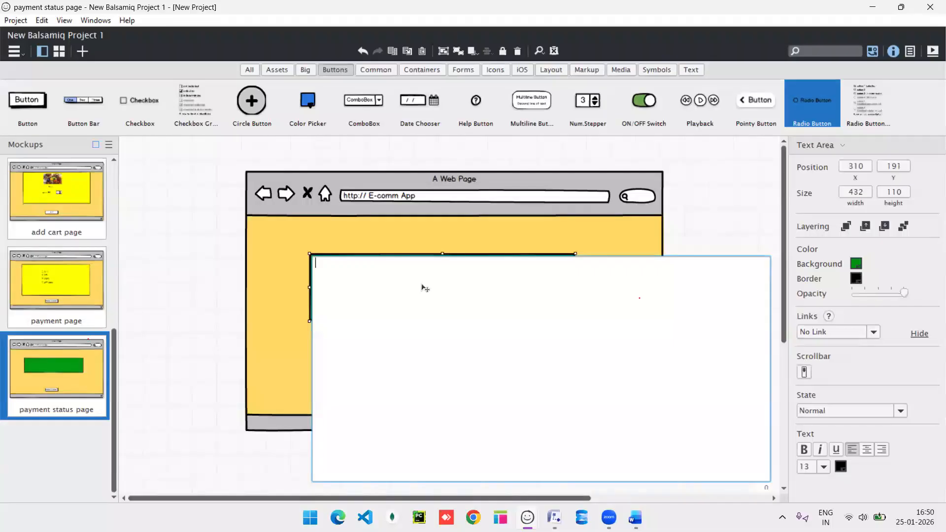
type("Payment ")
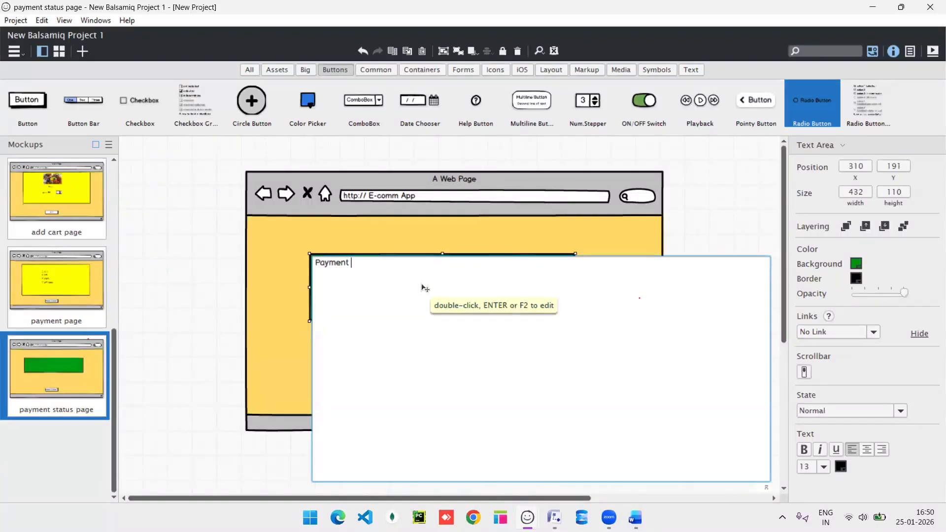
type("successfully done")
left_click(585, 219)
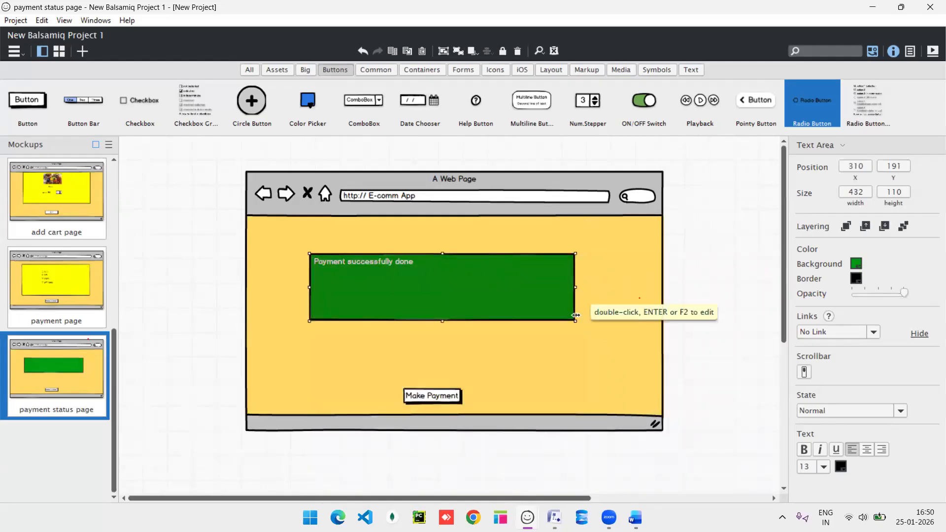
left_click_drag(575, 315, 527, 285)
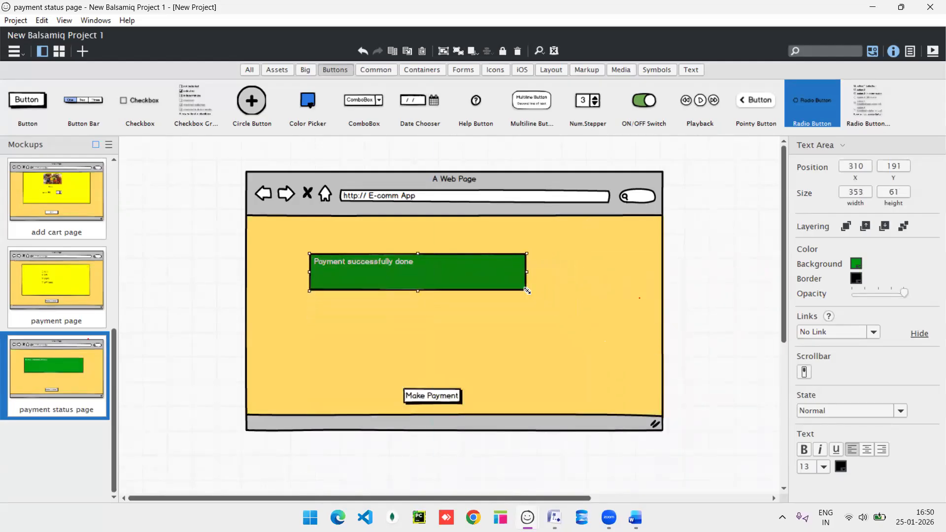
Set the message text to font size 20.
double_click(405, 265)
left_click(405, 262)
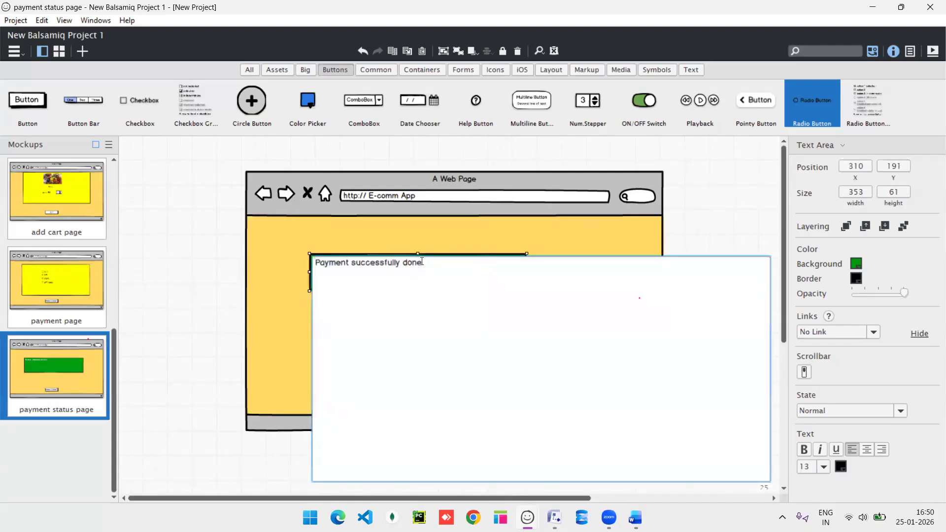
left_click_drag(430, 262, 315, 263)
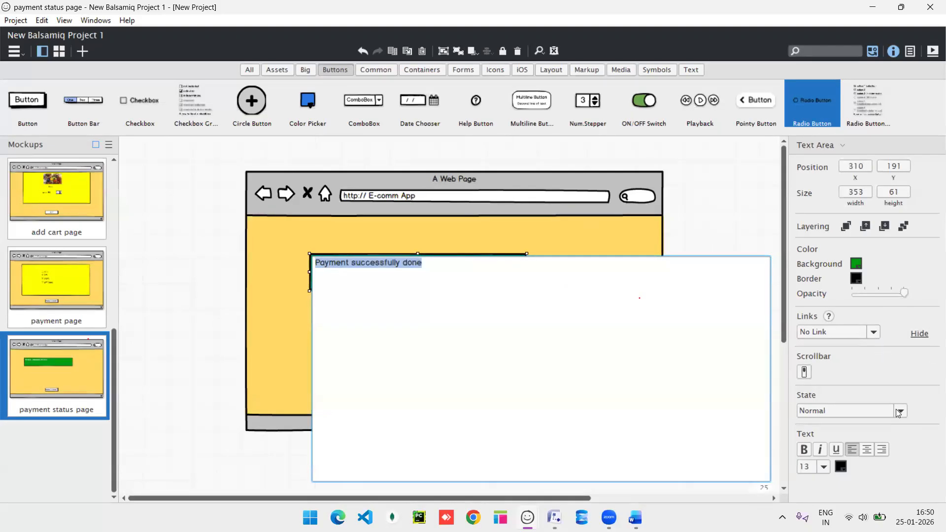
left_click(883, 447)
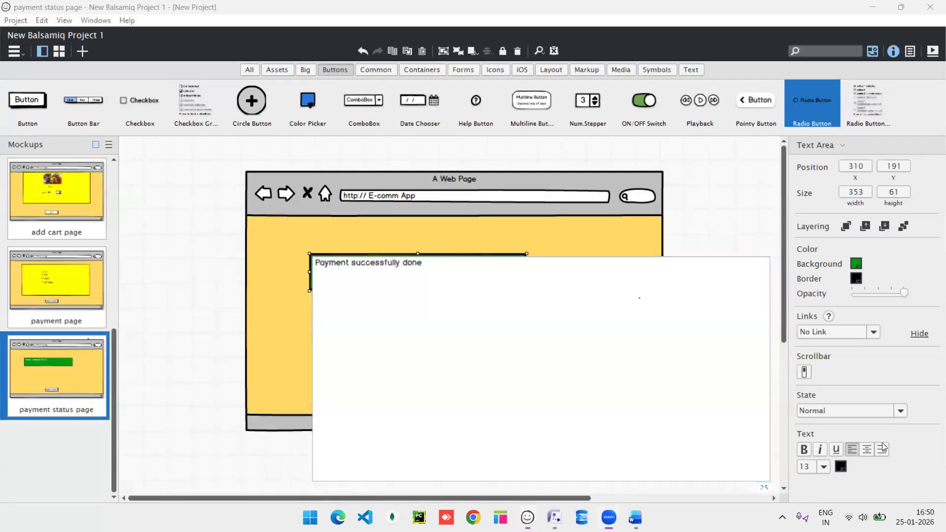
left_click(824, 467)
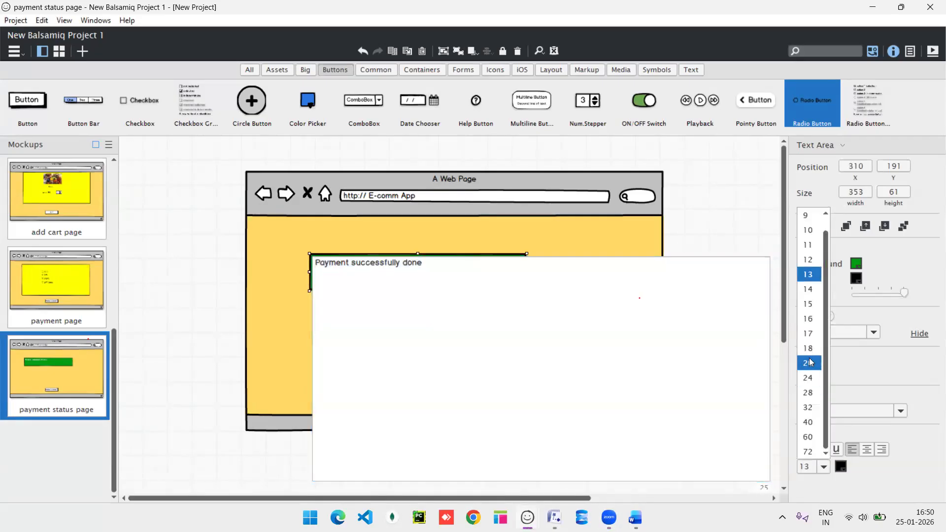
left_click(812, 356)
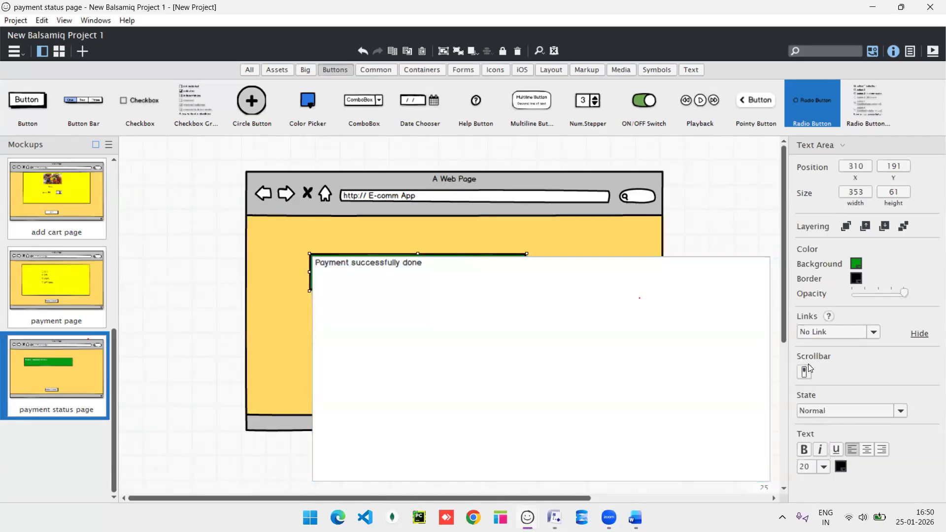
left_click(617, 233)
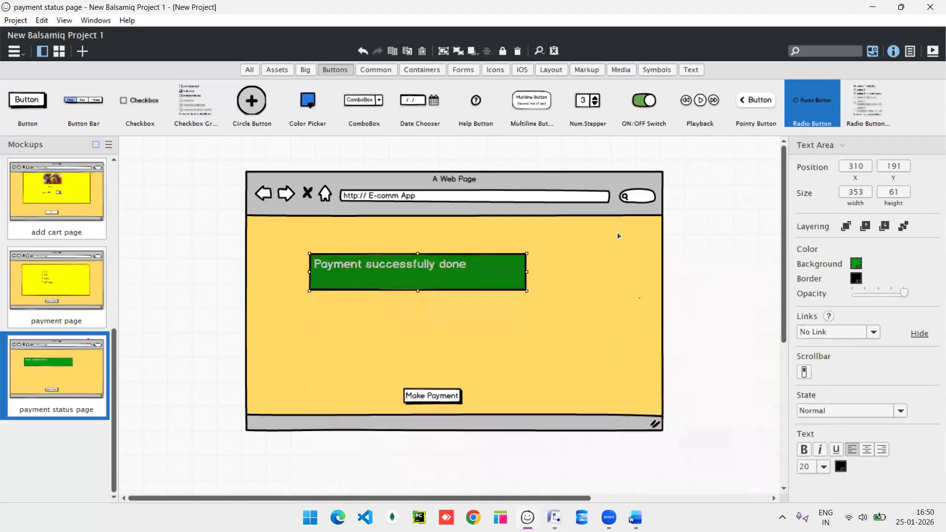
Centre-align the message text and move the green box down and right.
double_click(474, 266)
left_click_drag(433, 267, 306, 268)
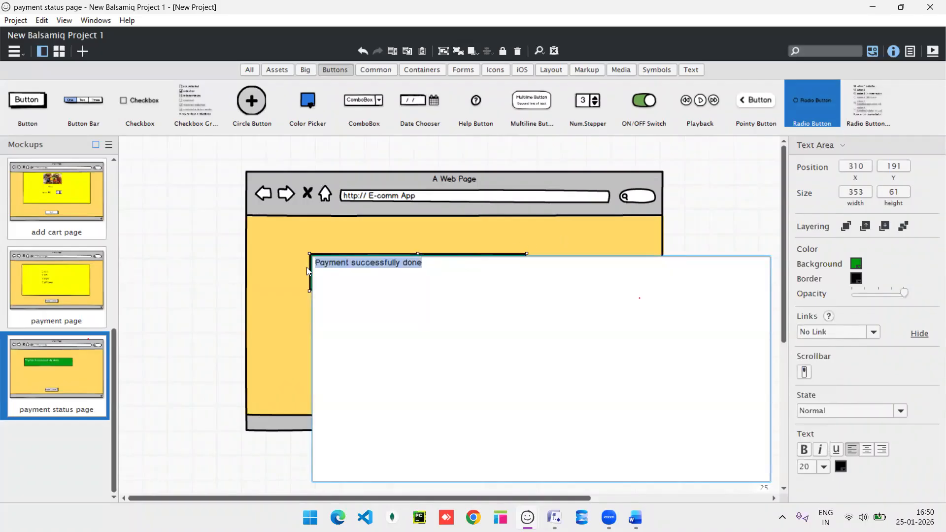
left_click(869, 450)
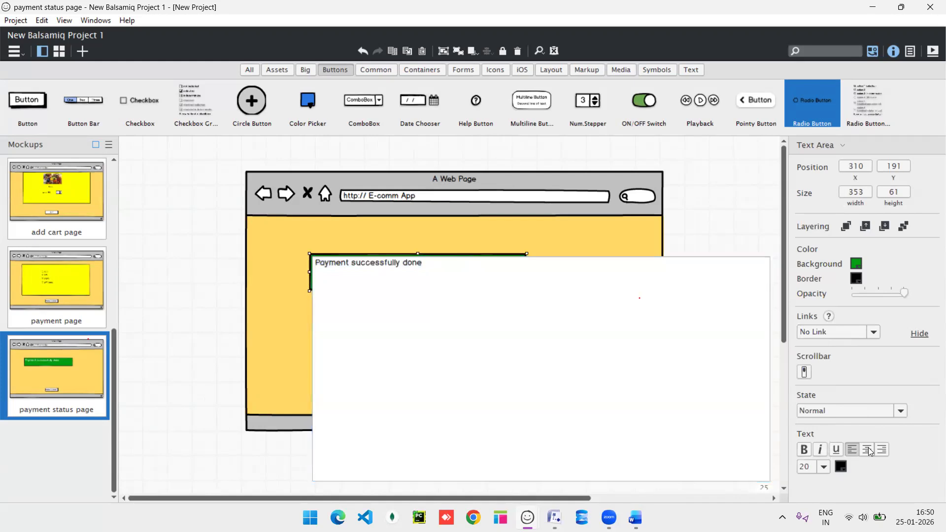
left_click(738, 232)
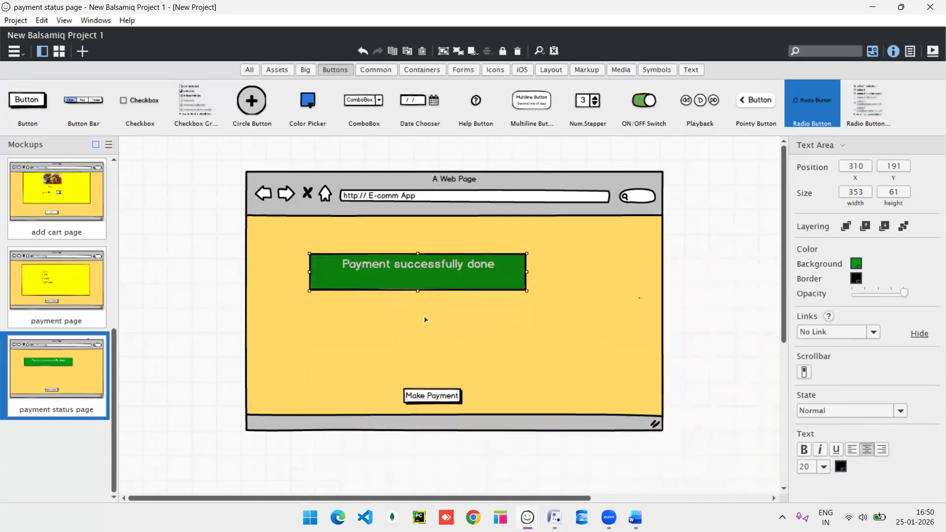
left_click_drag(430, 272, 454, 289)
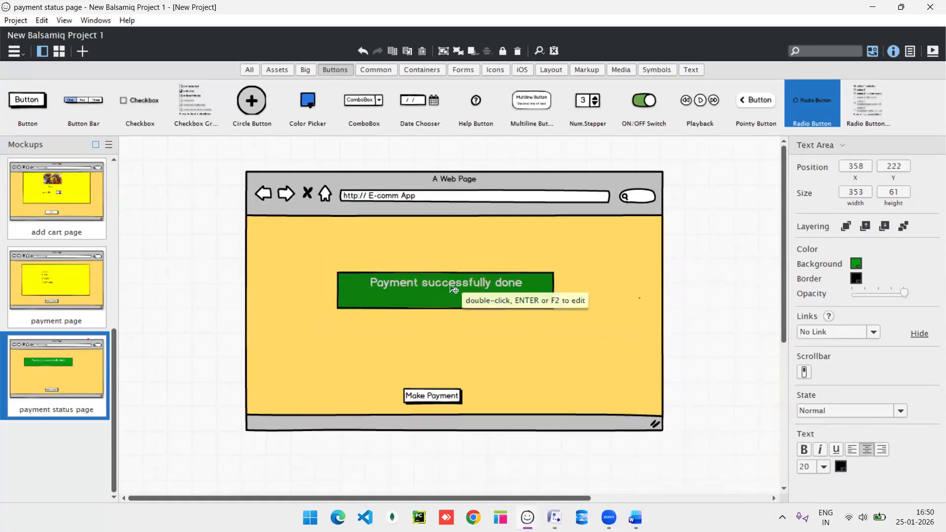
Change the bottom button's text from 'Make Payment' to 'GO BACK' and nudge it up and right.
left_click(438, 397)
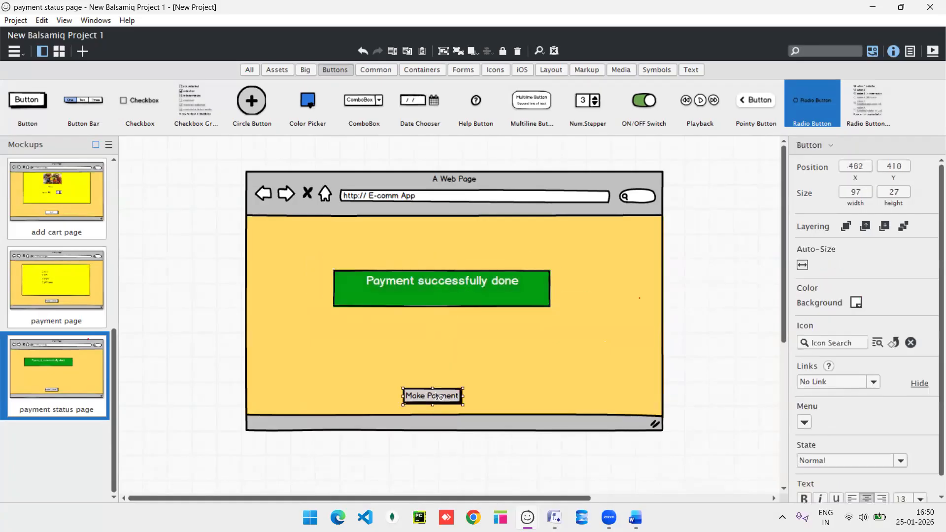
double_click(438, 396)
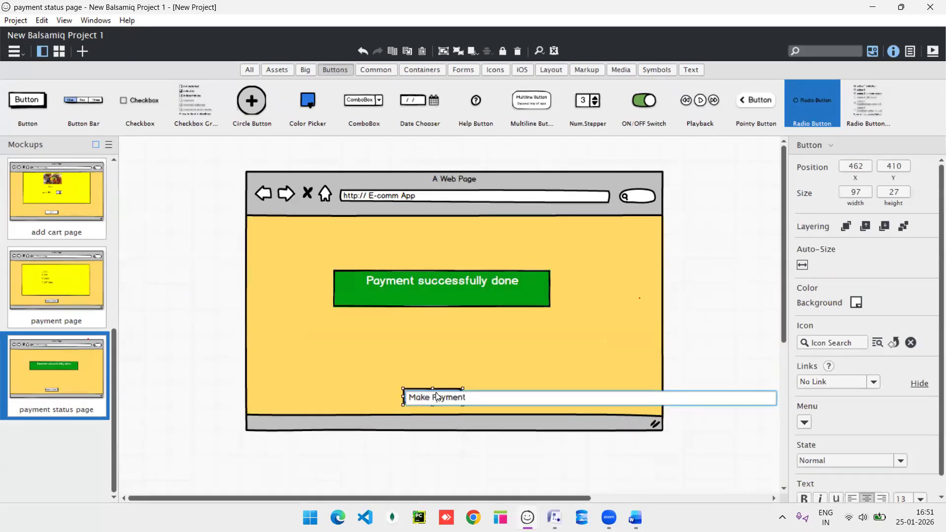
key("BackSpace")
key("BackSpace")
key("BackSpace")
key("BackSpace")
key("BackSpace")
key("BackSpace")
key("BackSpace")
key("BackSpace")
key("BackSpace")
key("BackSpace")
key("BackSpace")
key("BackSpace")
type("GO")
type(" TO HOME")
key("BackSpace")
key("BackSpace")
key("BackSpace")
key("BackSpace")
key("BackSpace")
key("BackSpace")
key("BackSpace")
key("BackSpace")
type("BACK")
key("Return")
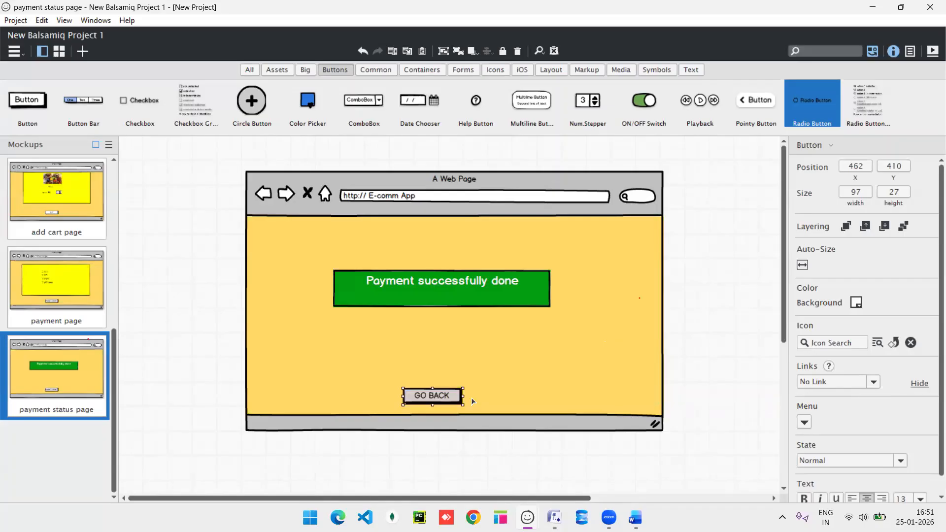
left_click_drag(448, 398, 455, 390)
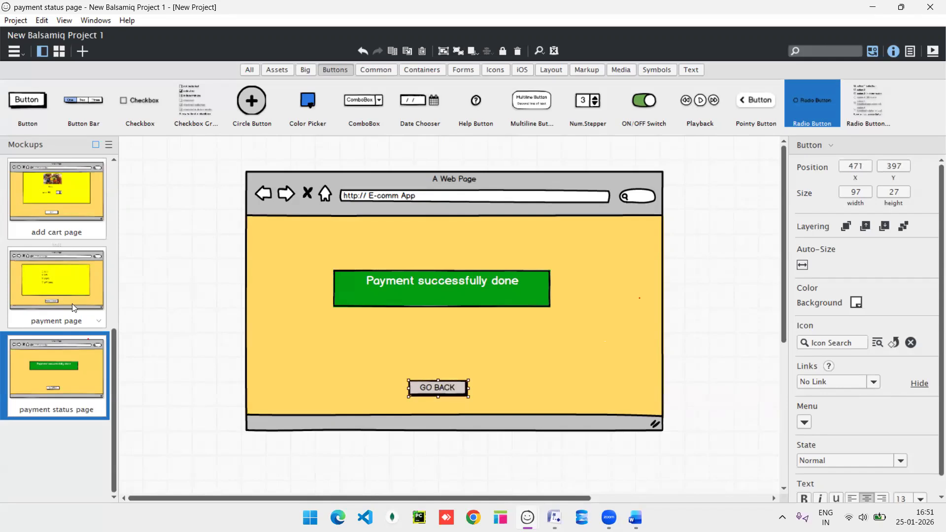
scroll(72, 303, "up", 5)
On the registration page, link the register button to the home page.
left_click(61, 171)
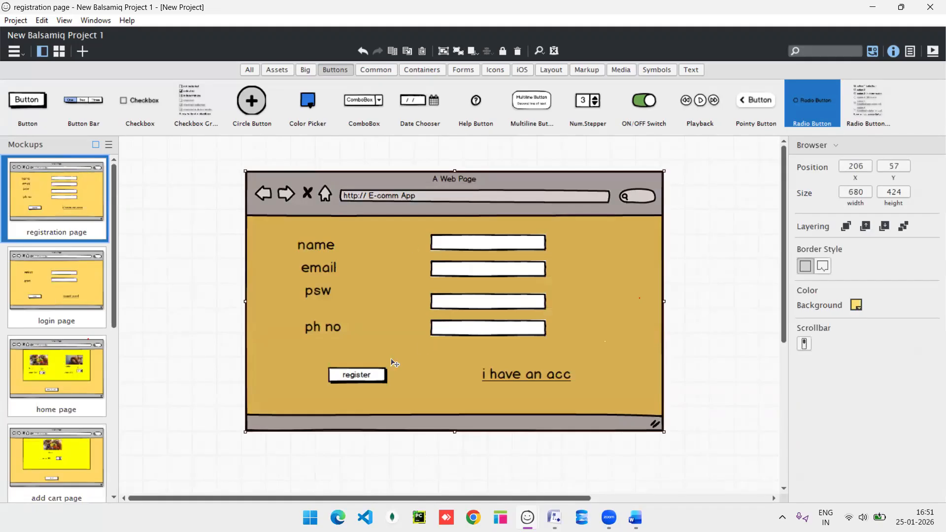
left_click(354, 383)
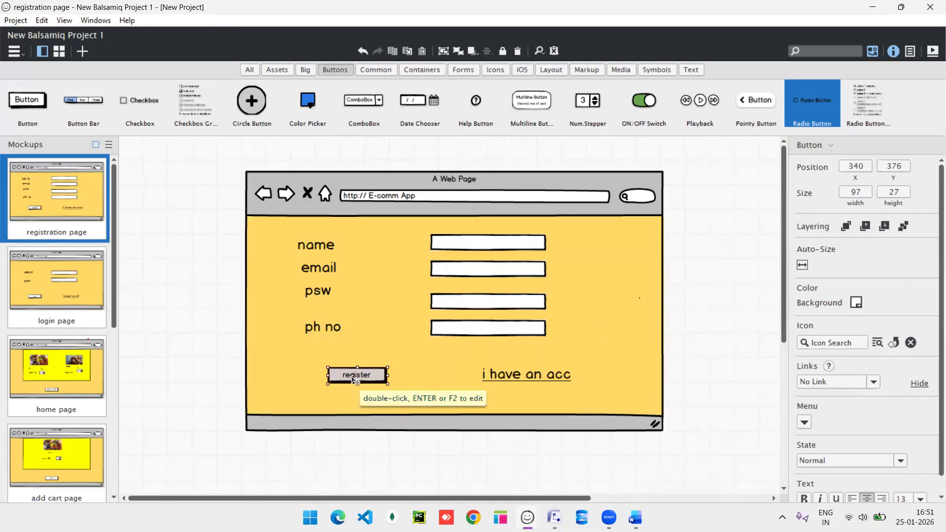
left_click(875, 383)
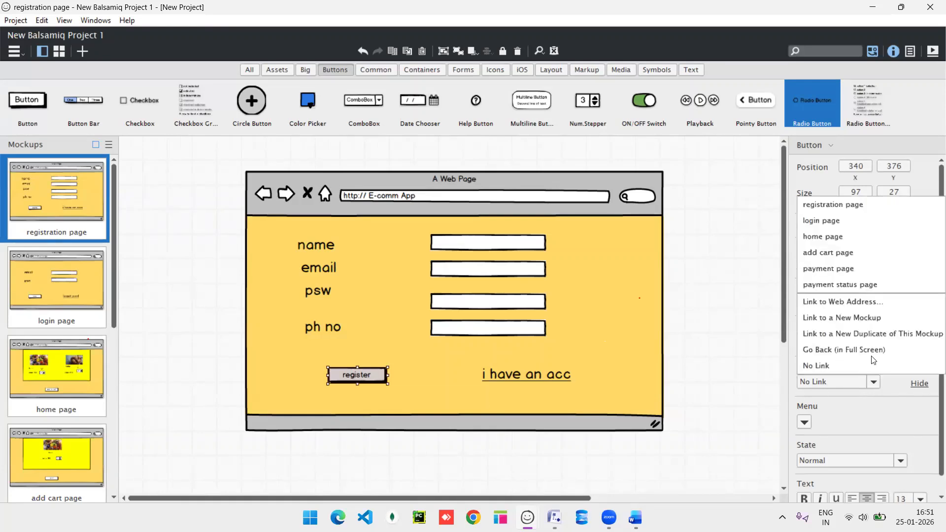
left_click(848, 236)
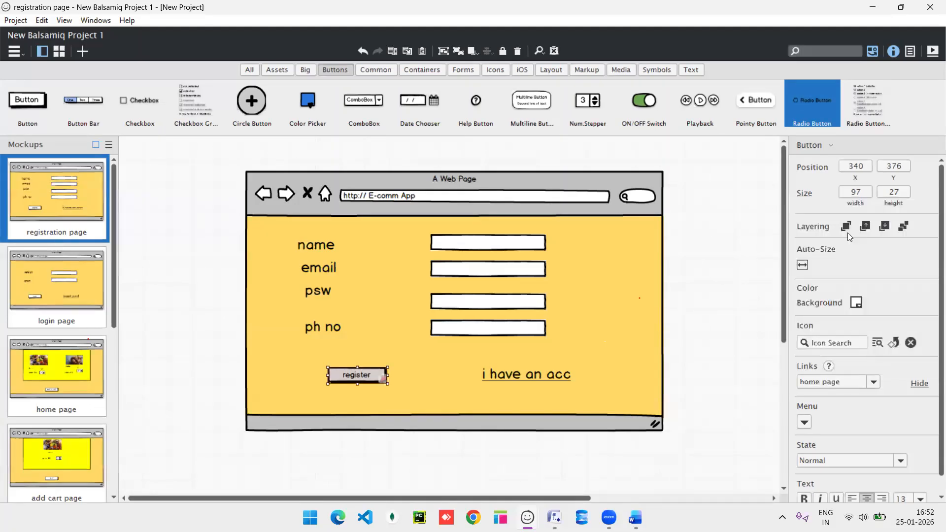
Link the 'i have an acc' text to the login page, then go to the login page.
left_click(533, 378)
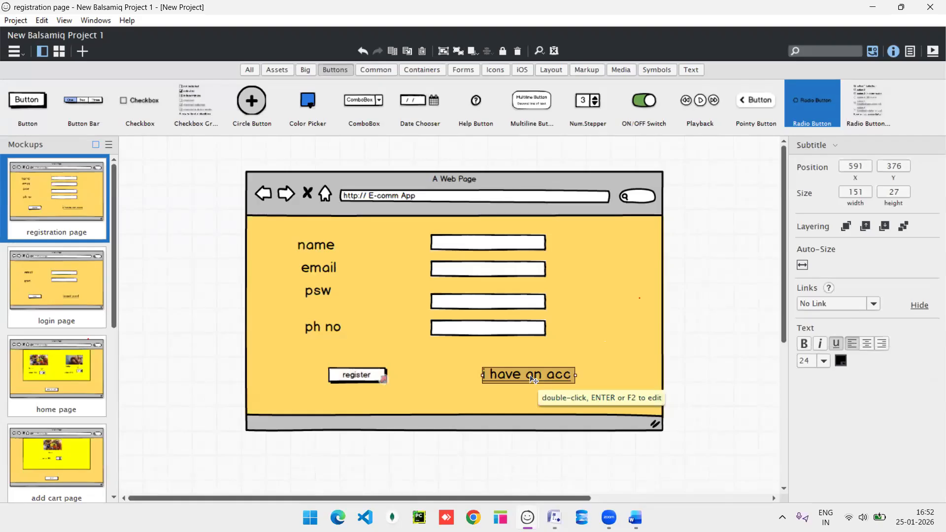
right_click(530, 378)
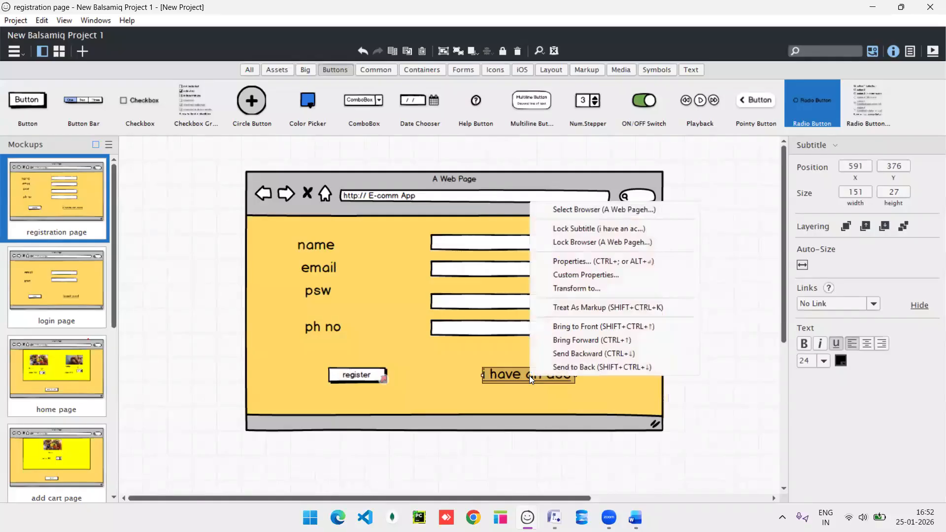
left_click(499, 377)
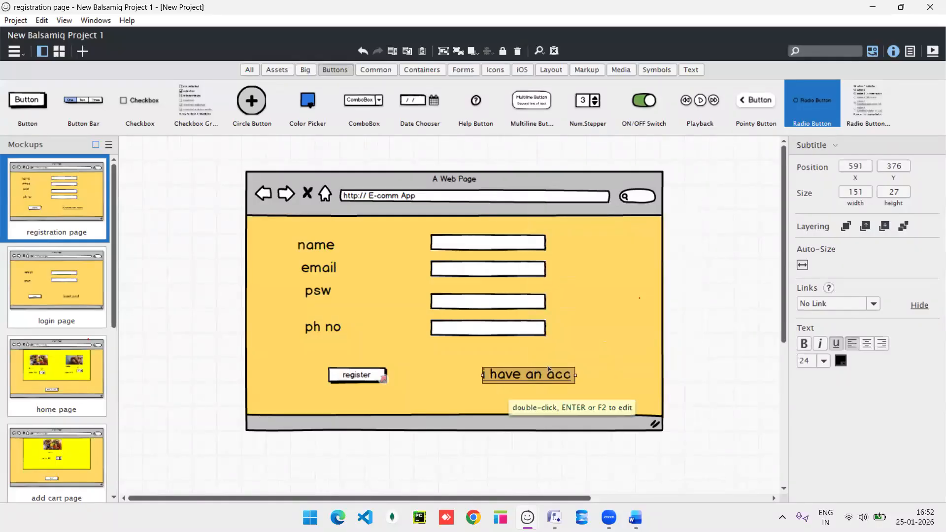
left_click(875, 306)
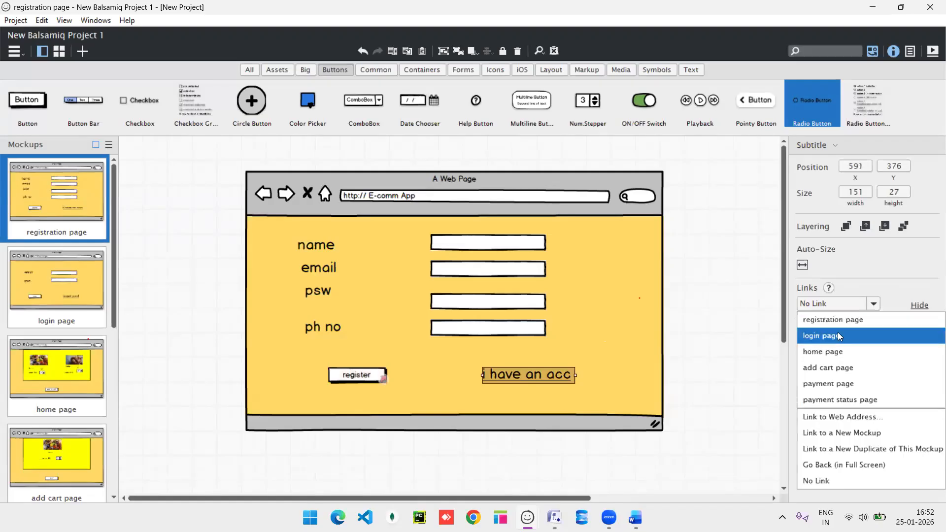
left_click(836, 336)
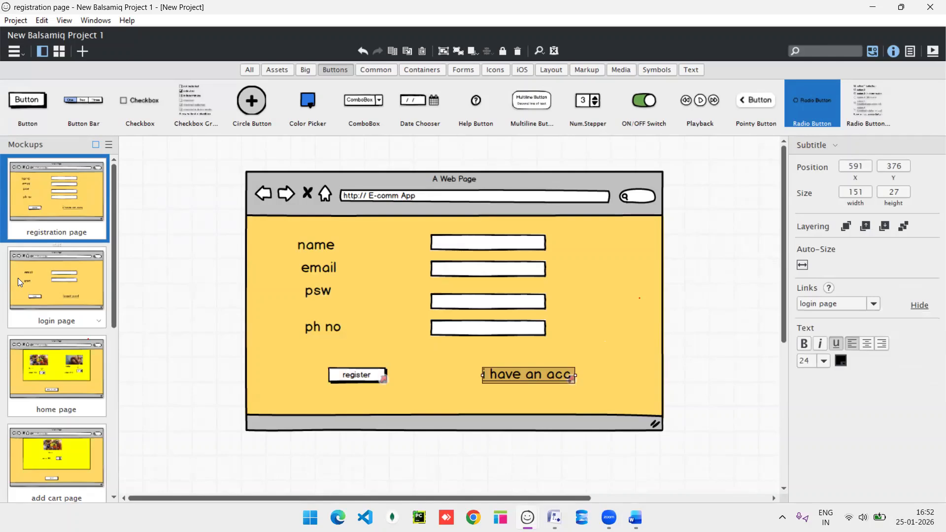
left_click(59, 301)
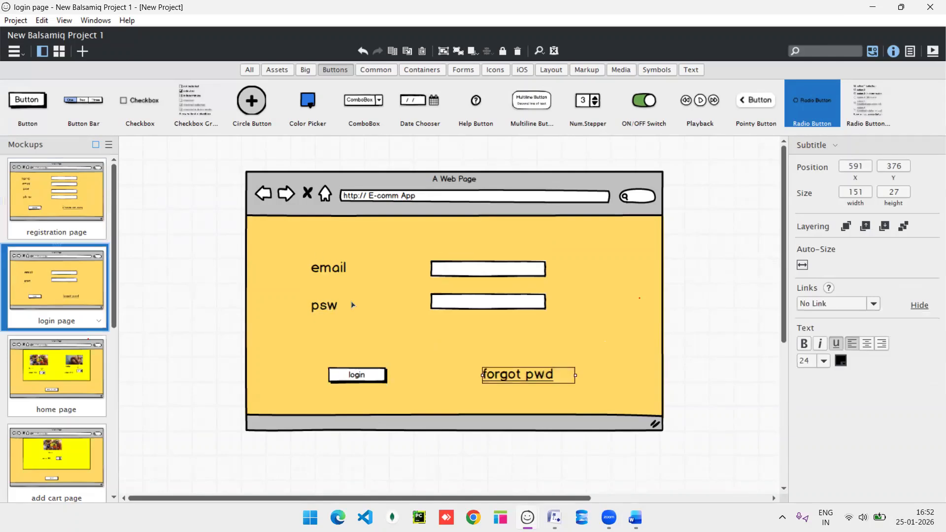
Link the login button to the home page and 'forgot pwd' to the registration page.
left_click(355, 376)
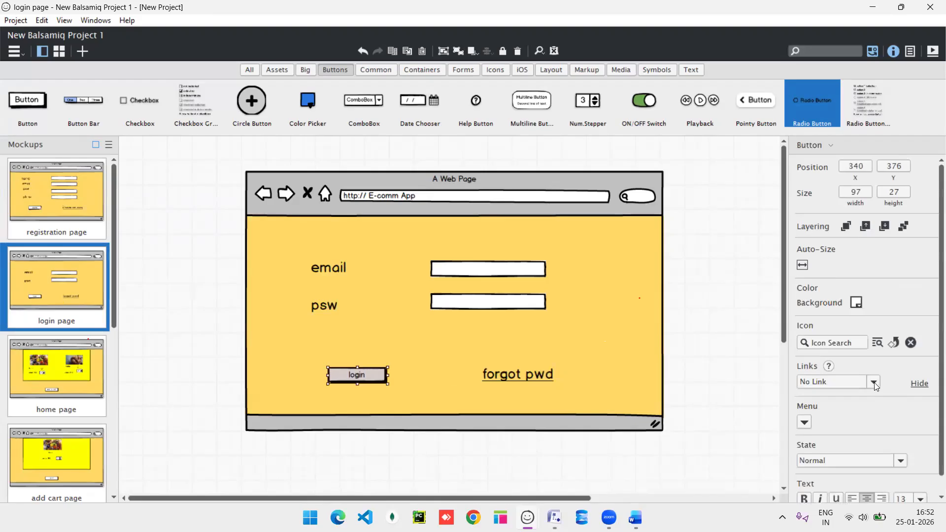
left_click(874, 383)
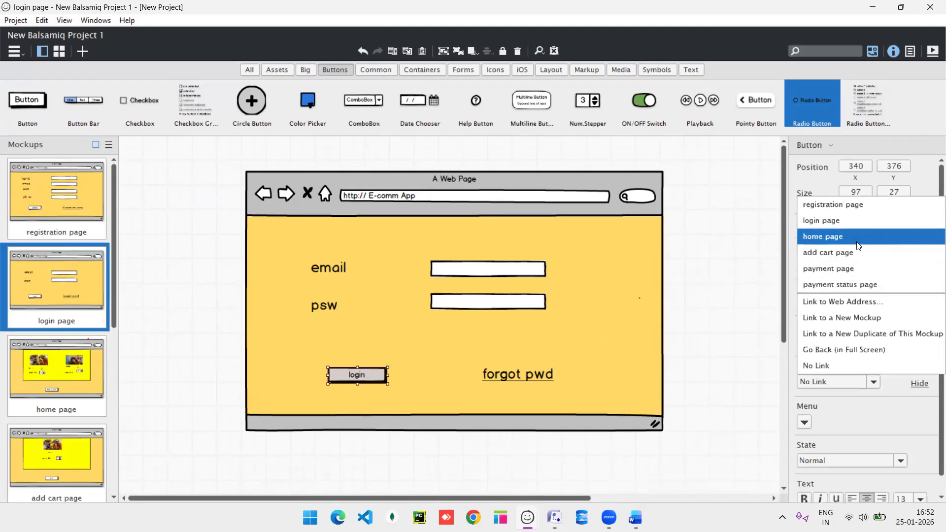
left_click(858, 237)
left_click(528, 375)
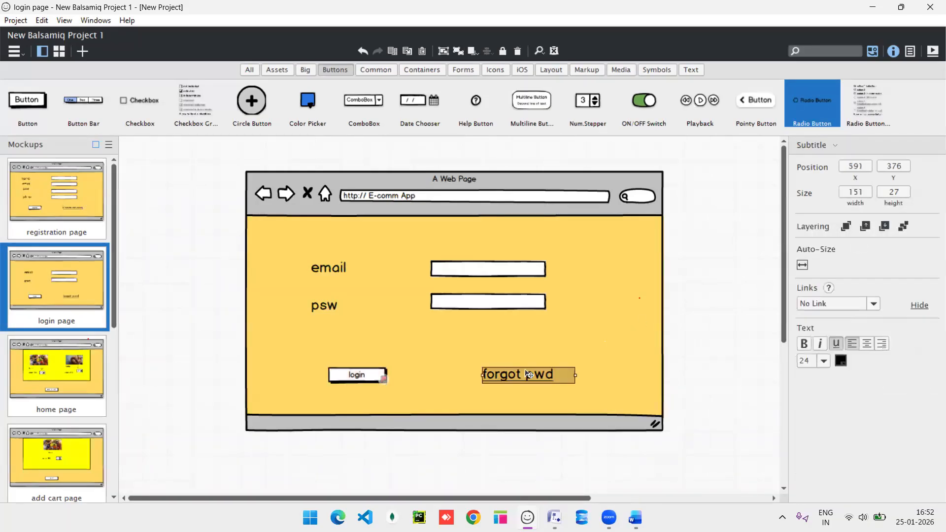
left_click(877, 301)
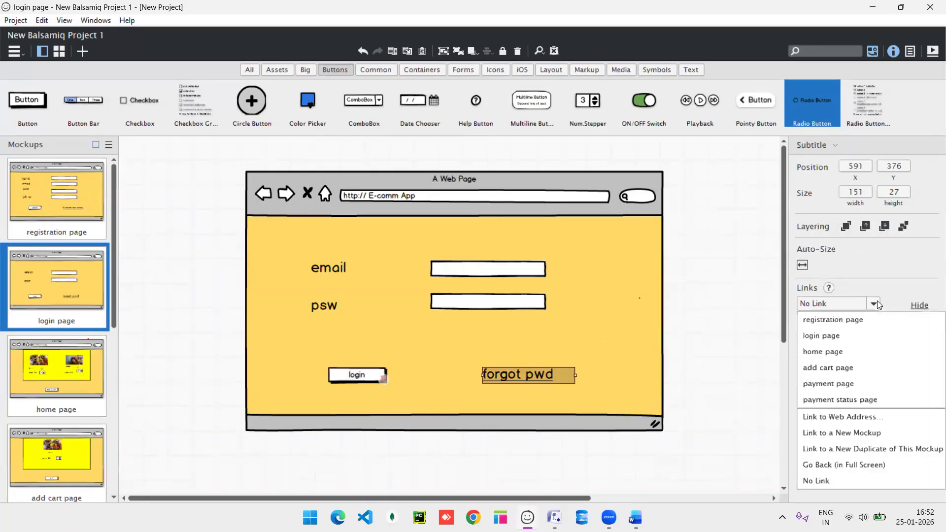
left_click(850, 326)
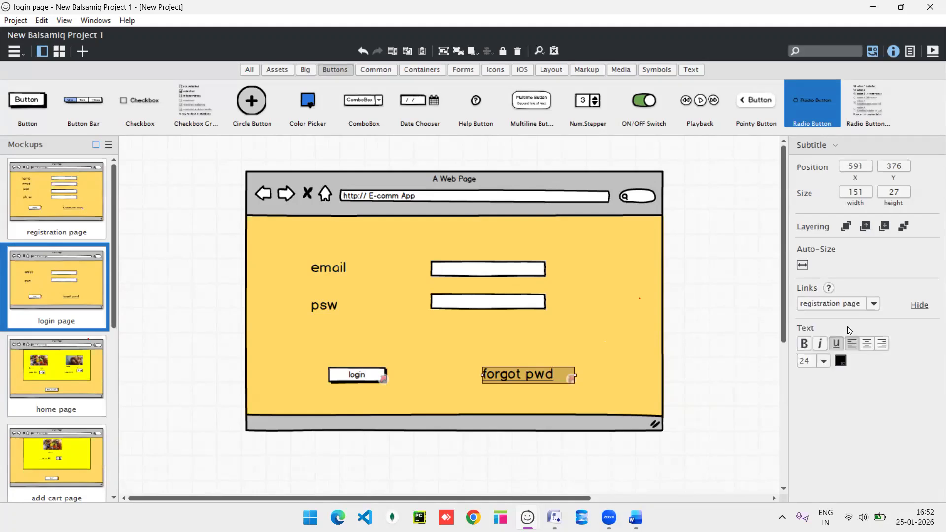
left_click(80, 369)
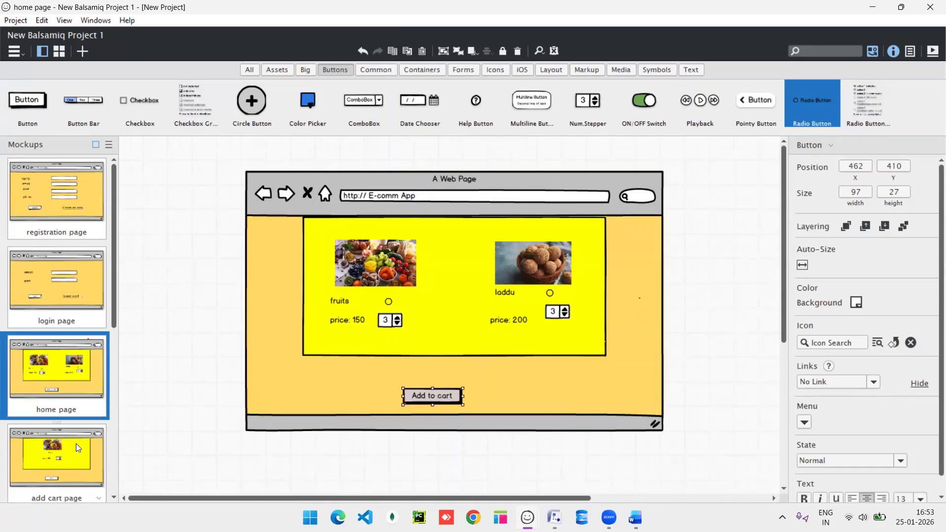
Link the home page's Add to cart button to the add cart page.
left_click(874, 382)
left_click(835, 253)
left_click(51, 449)
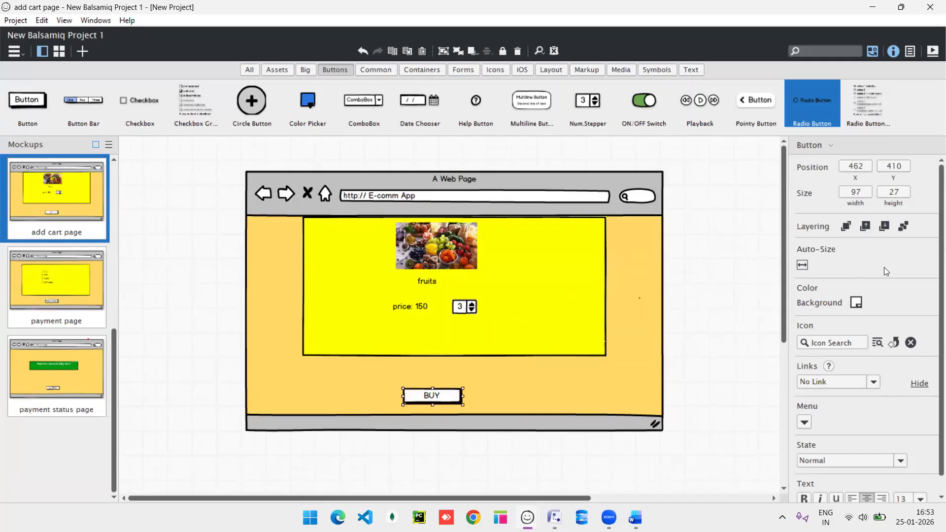
Link the add cart page's BUY button to the payment page.
left_click(876, 382)
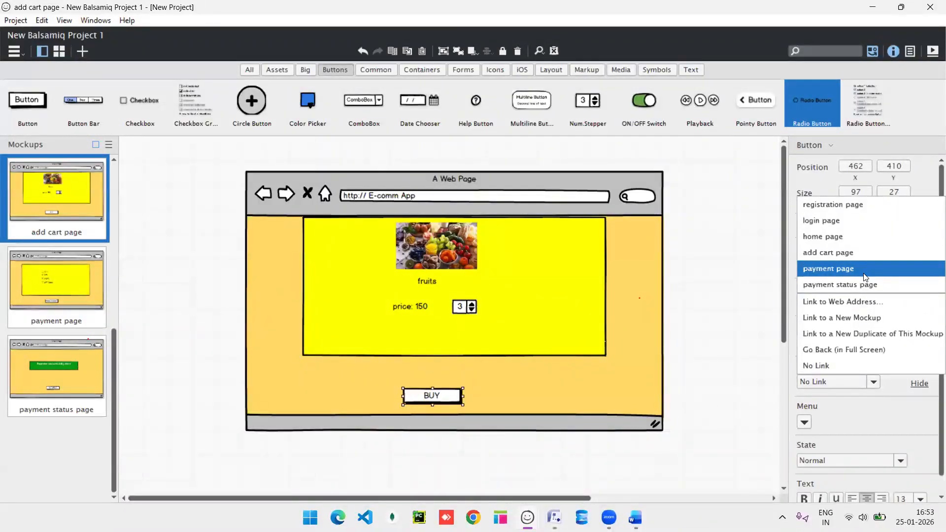
left_click(865, 276)
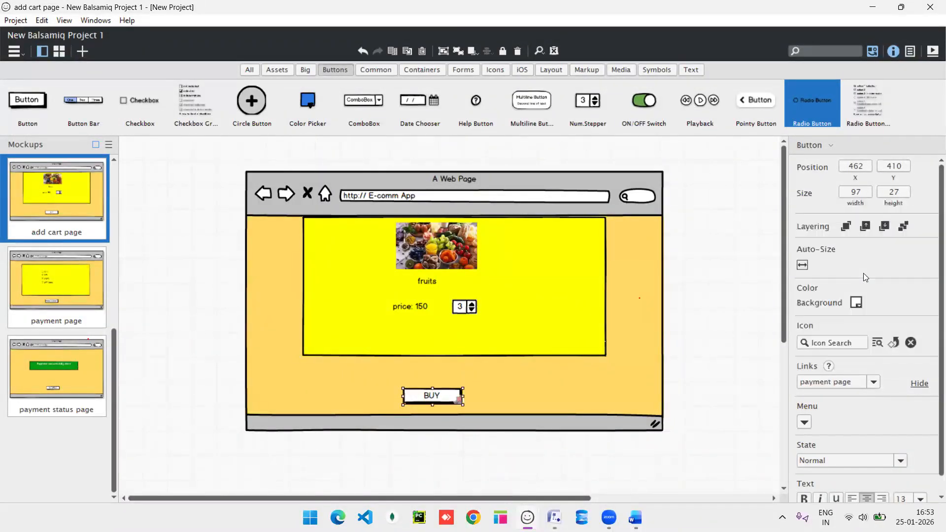
left_click(67, 324)
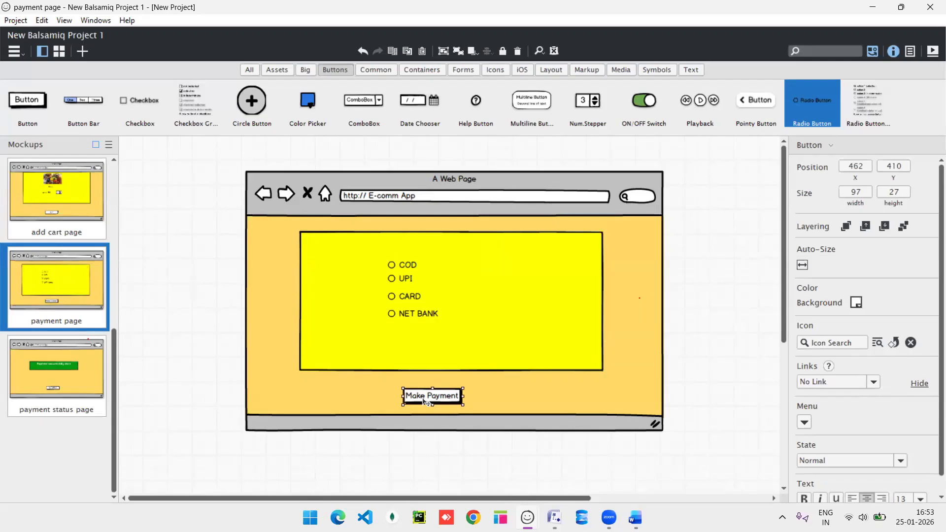
Link the Make Payment button to the payment status page.
left_click(874, 383)
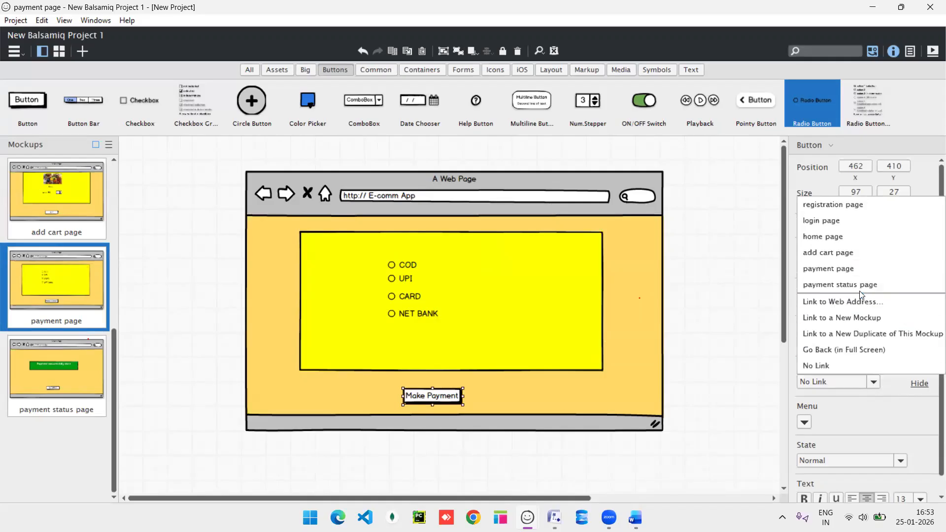
left_click(861, 285)
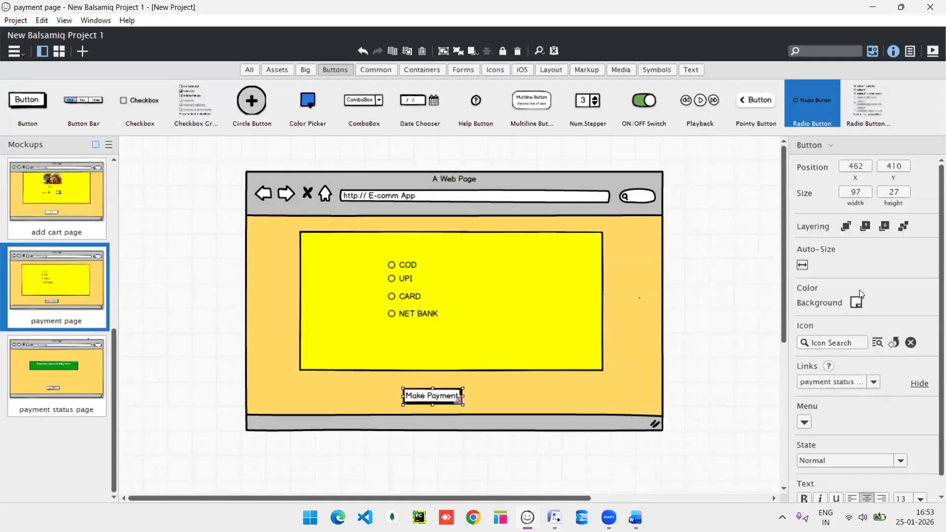
left_click(71, 371)
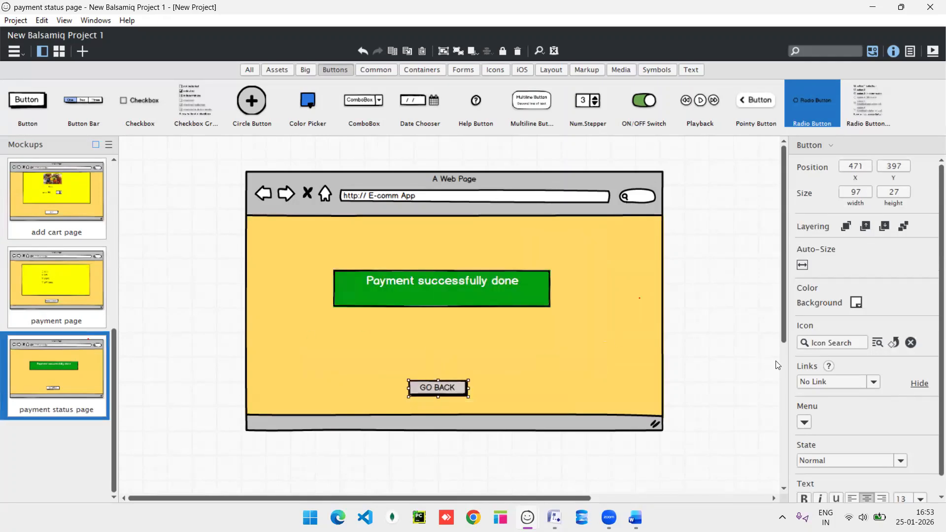
Link the payment status page's GO BACK button to the home page, then deselect.
left_click(870, 386)
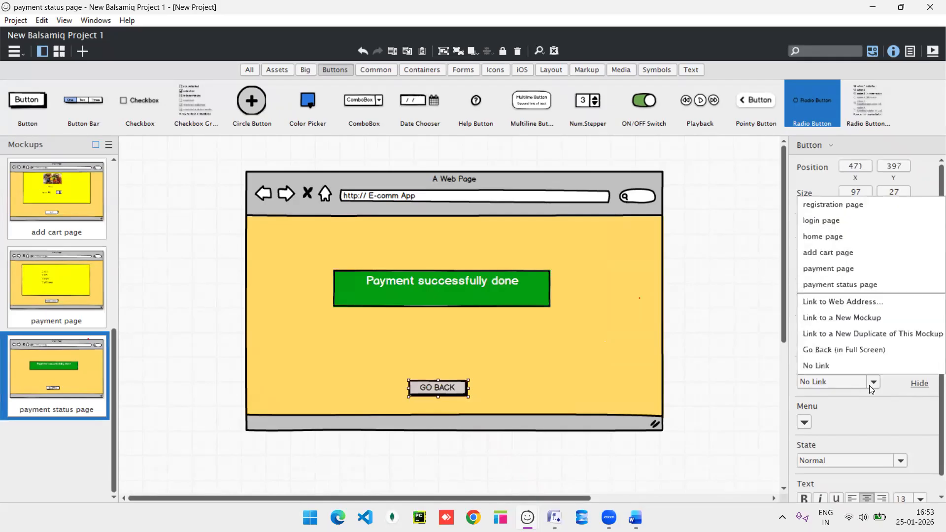
left_click(846, 234)
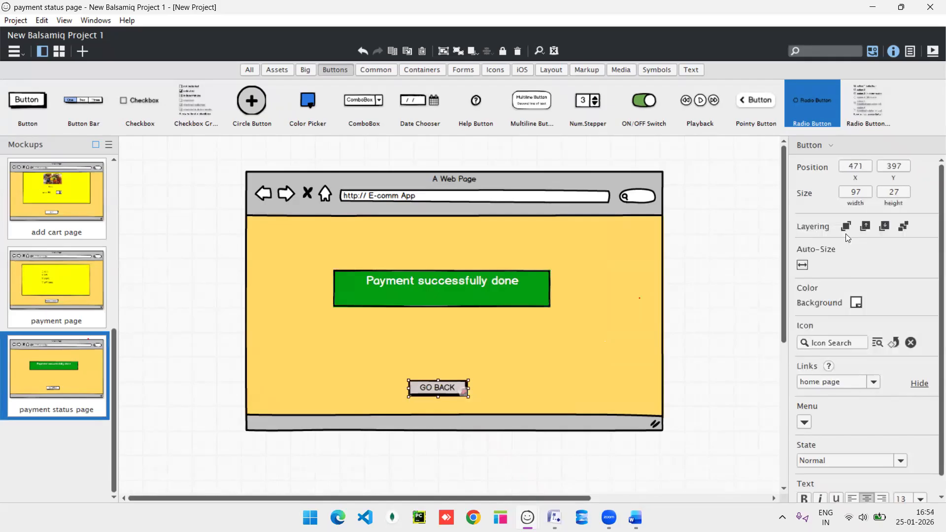
left_click(616, 238)
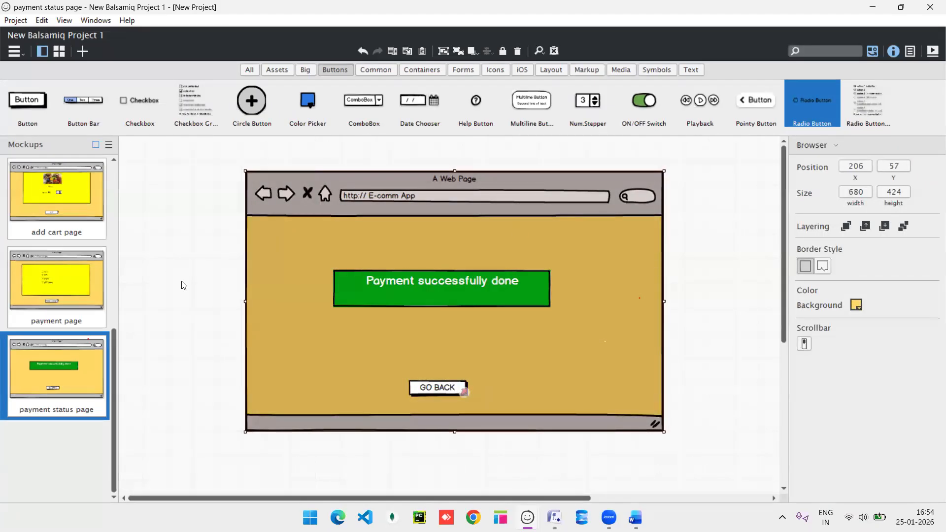
left_click(183, 285)
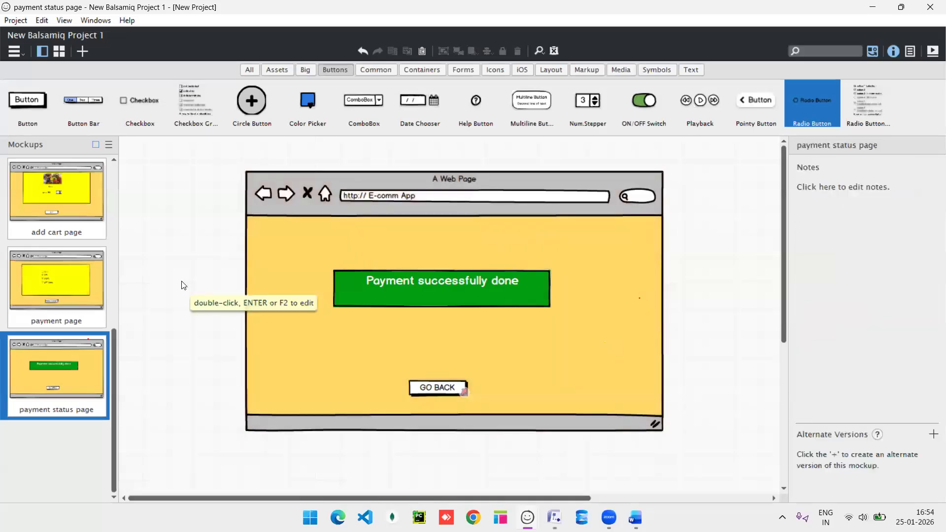
scroll(64, 244, "up", 5)
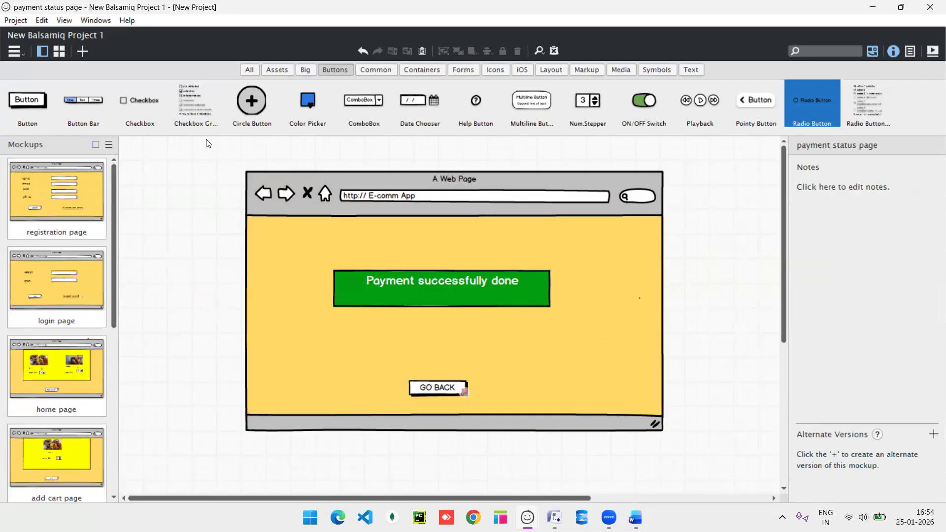
Present the registration page full-screen and follow register to the home page.
left_click(47, 172)
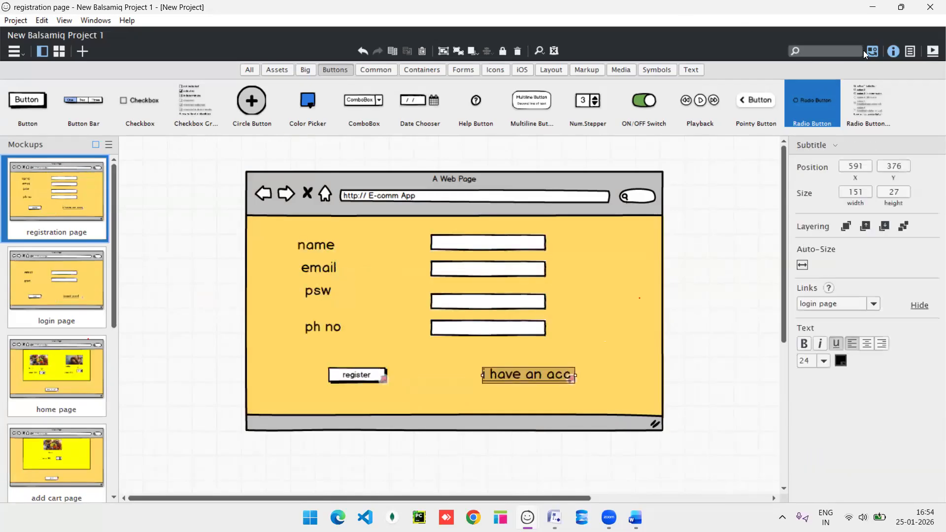
left_click(933, 51)
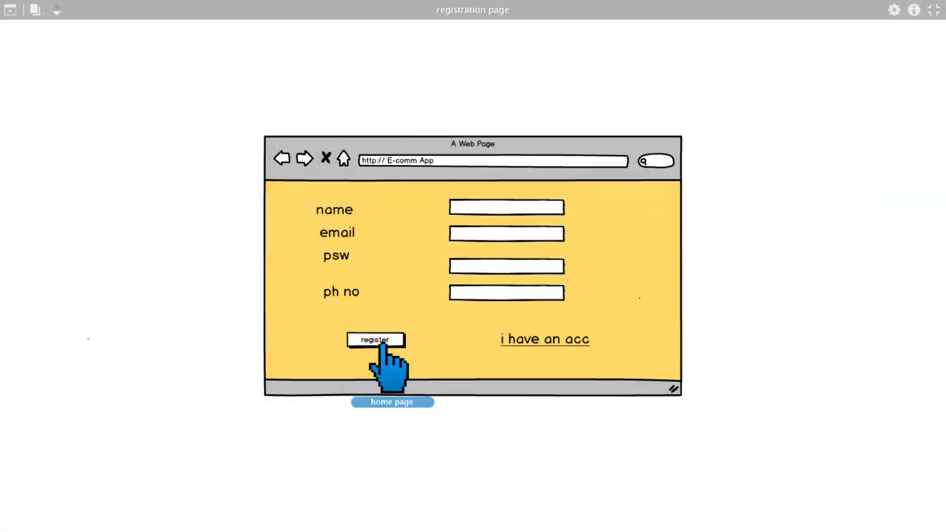
left_click(379, 344)
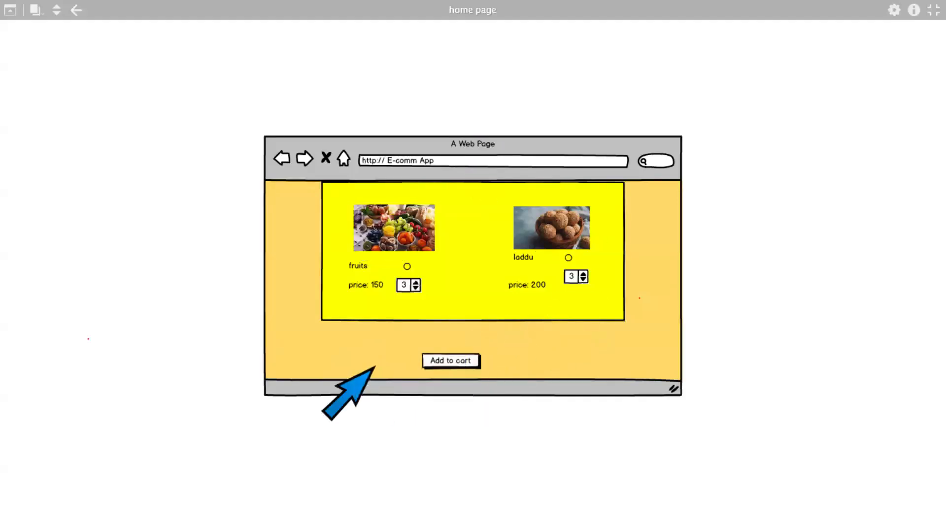
left_click(933, 11)
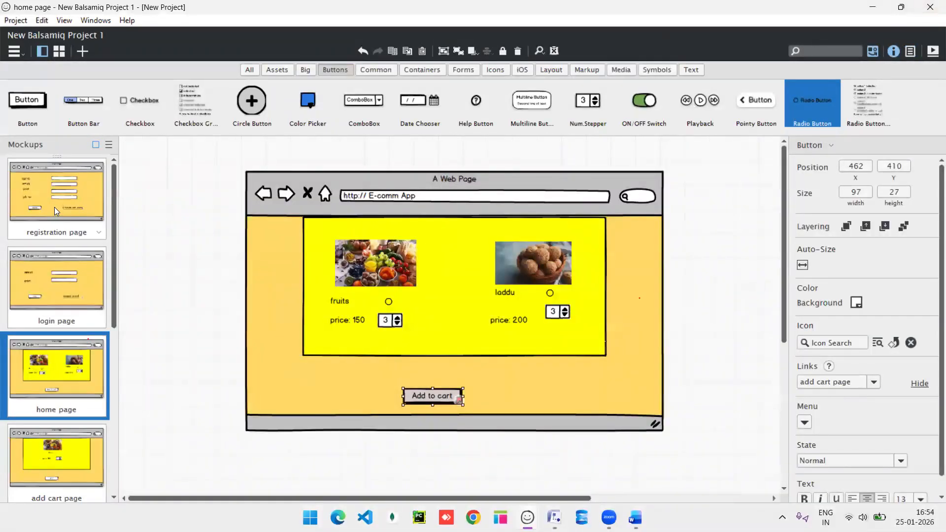
Replay the presentation from registration through login, cart, payment and status back home.
left_click(54, 207)
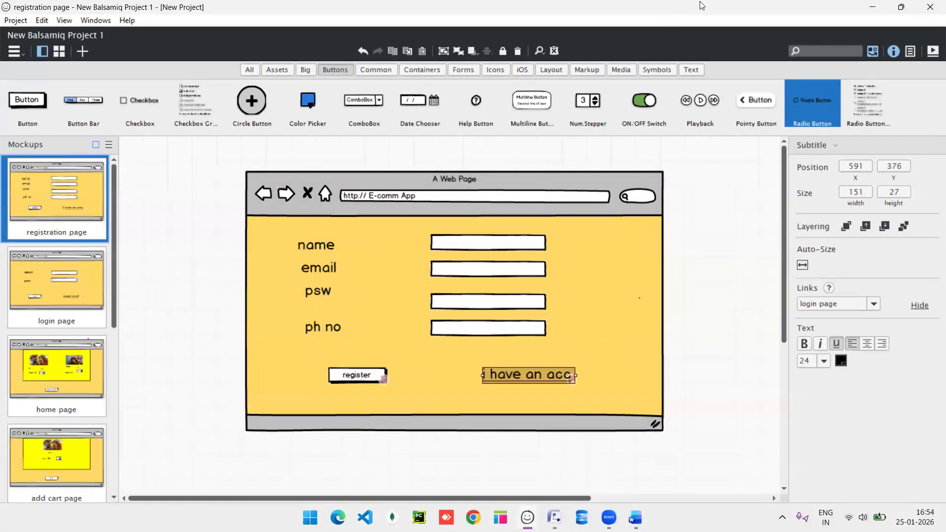
left_click(933, 50)
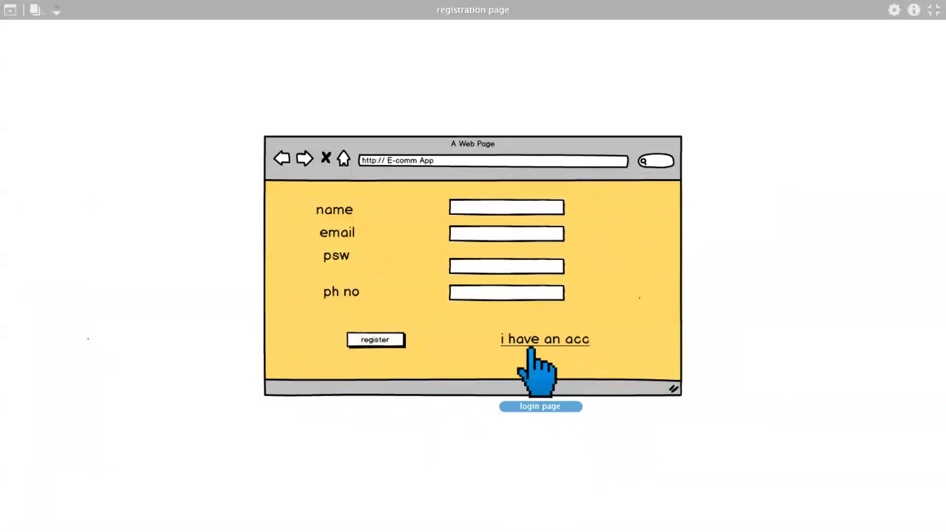
left_click(526, 349)
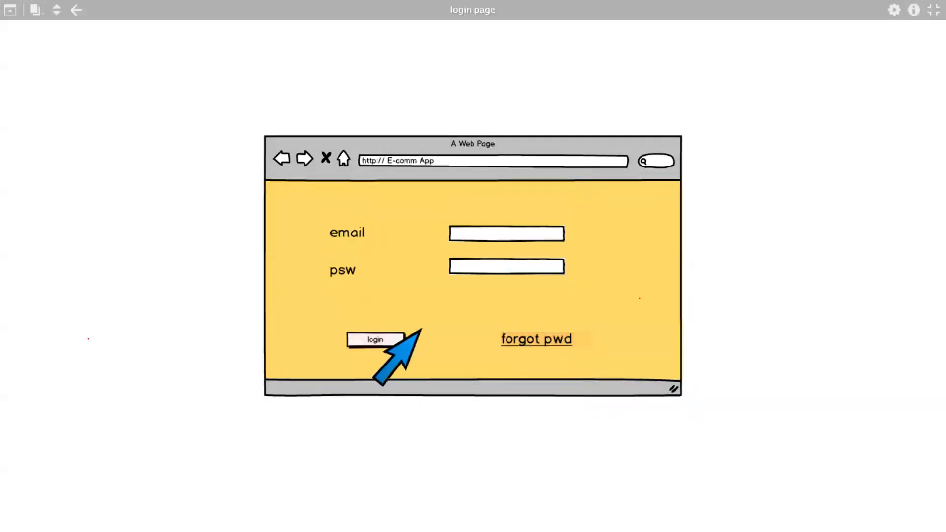
left_click(363, 344)
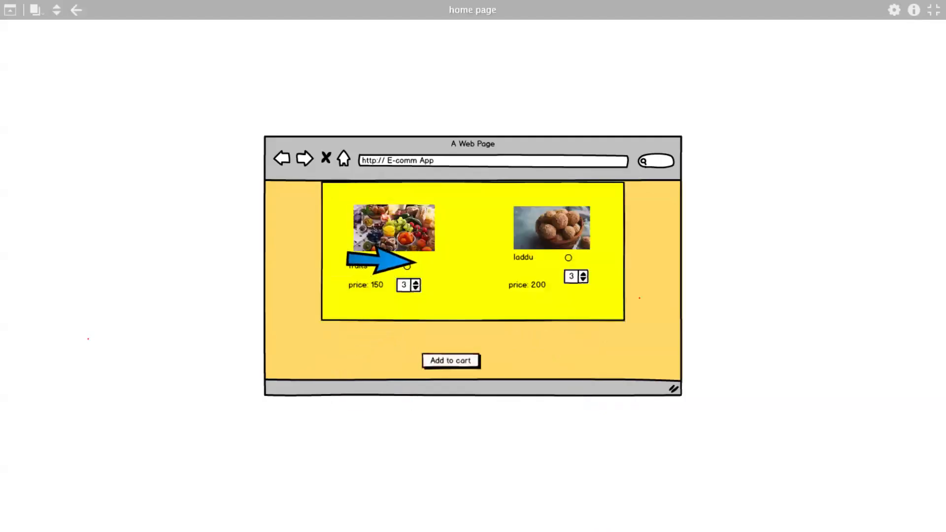
left_click(459, 360)
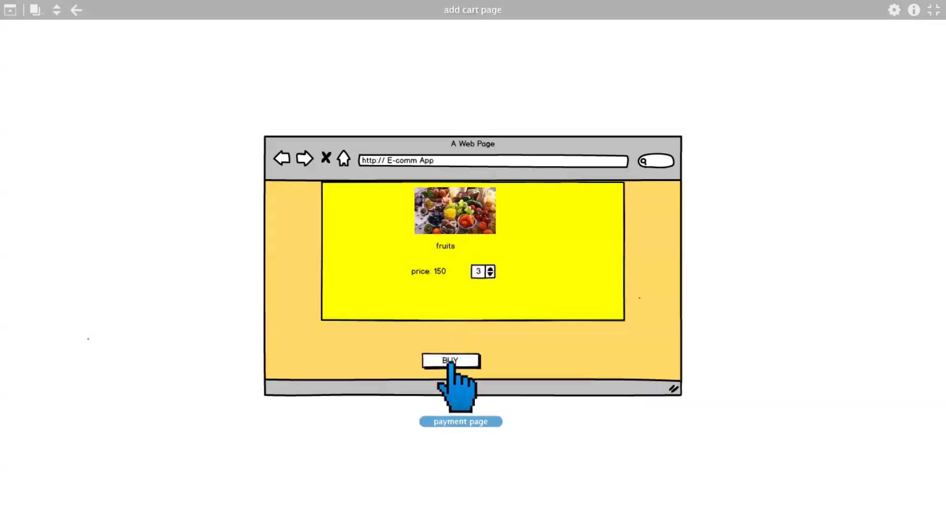
left_click(451, 365)
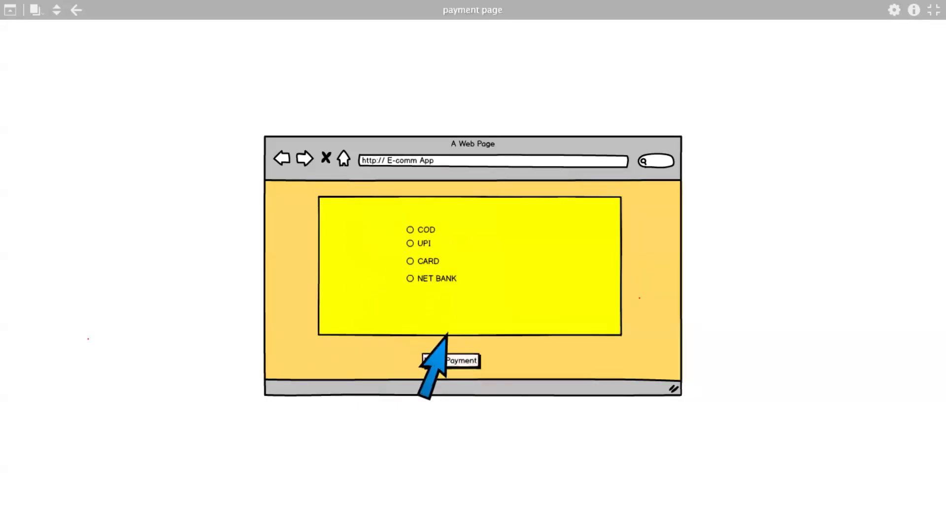
left_click(454, 363)
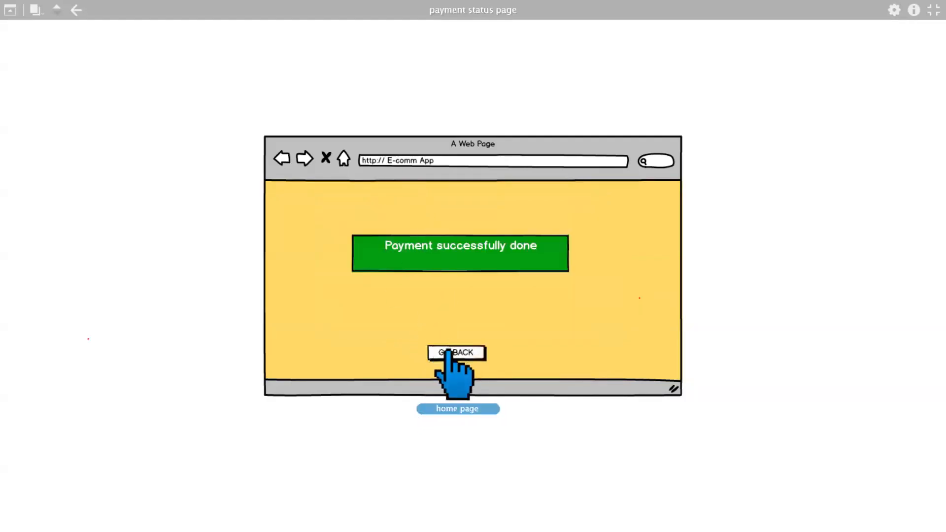
left_click(449, 352)
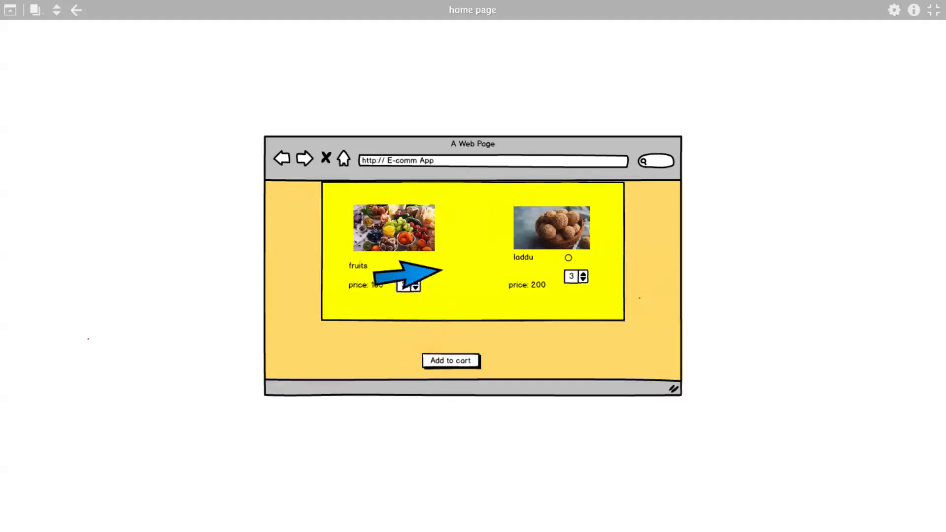
left_click(933, 10)
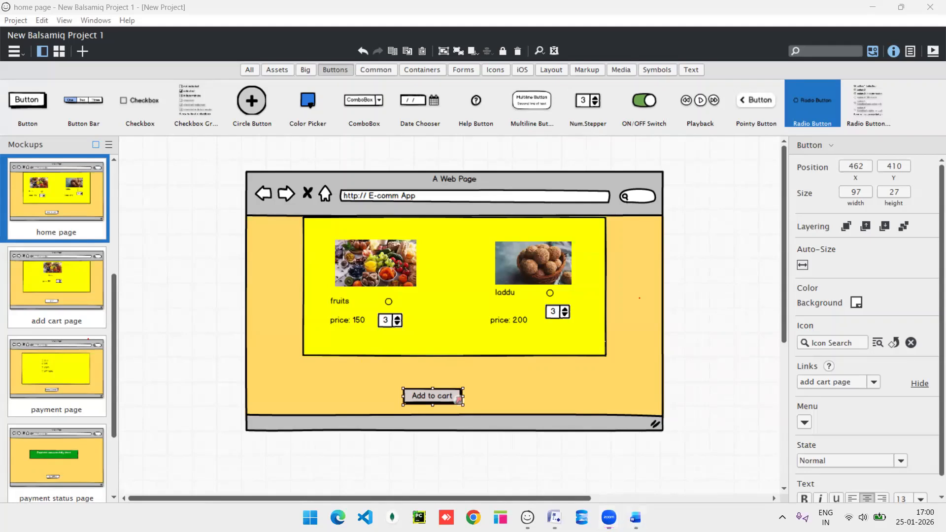
Switch to the Word notes document and start a new line after the mockup notes.
left_click(636, 518)
key("Return")
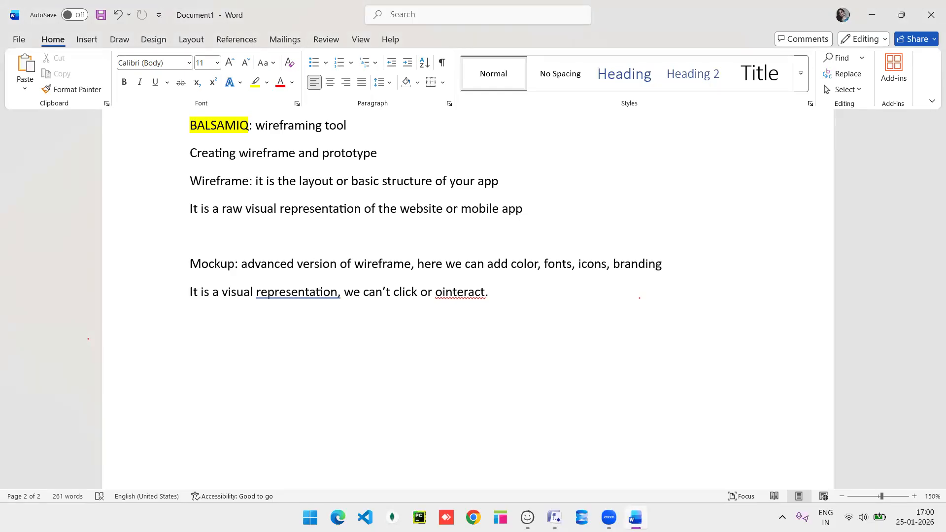
Copy 'AXURE RP' from the tools list and paste it on the empty last line.
scroll(567, 221, "up", 10)
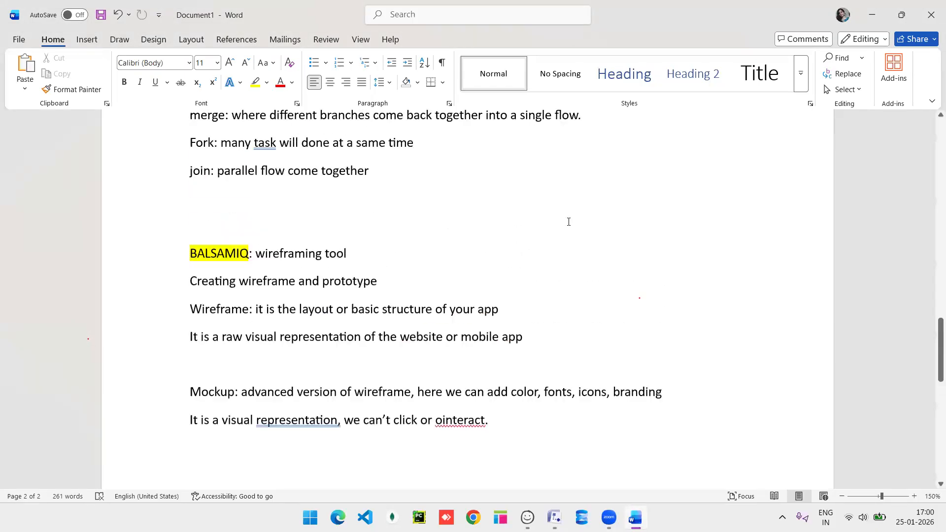
scroll(568, 221, "up", 10)
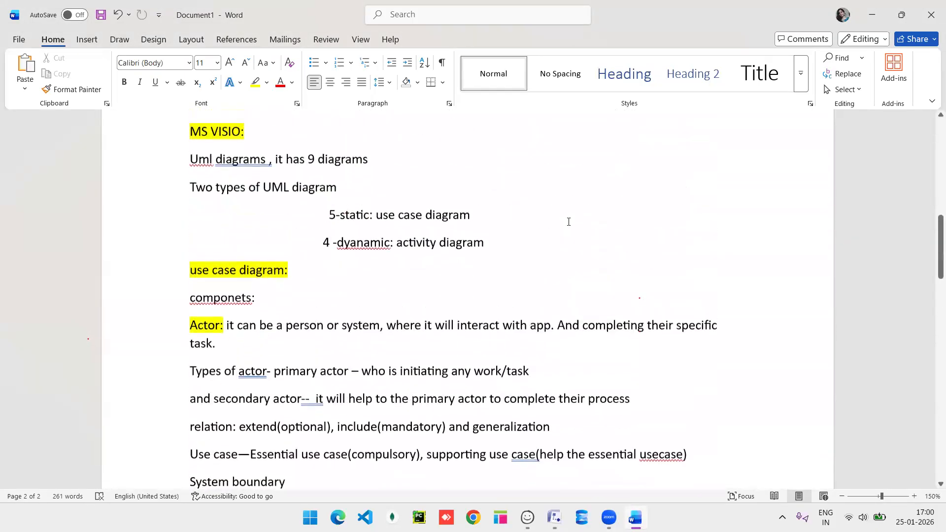
scroll(569, 221, "up", 10)
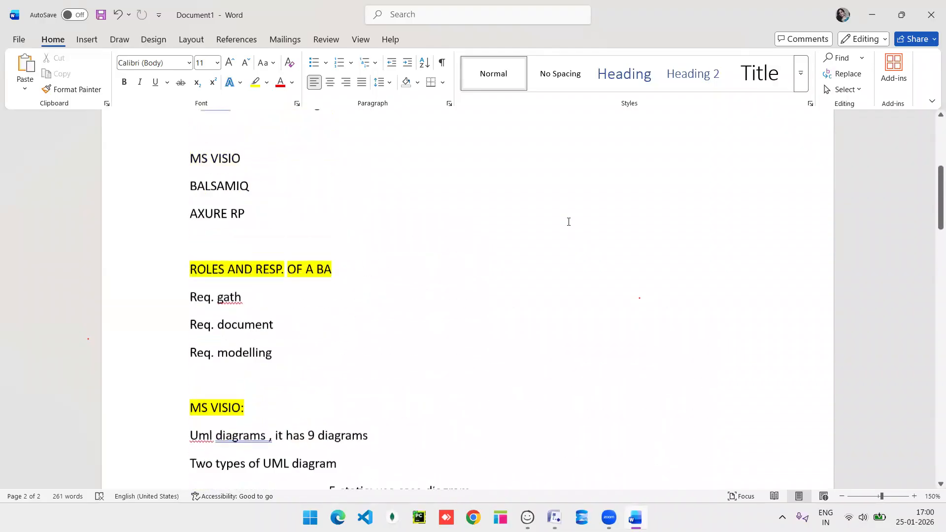
scroll(569, 221, "down", 2)
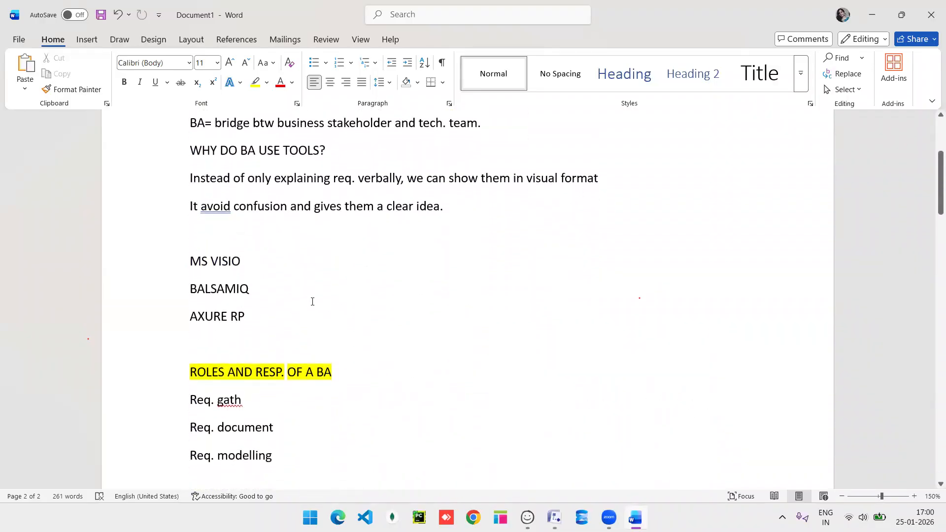
left_click_drag(245, 317, 190, 318)
key("ctrl+c")
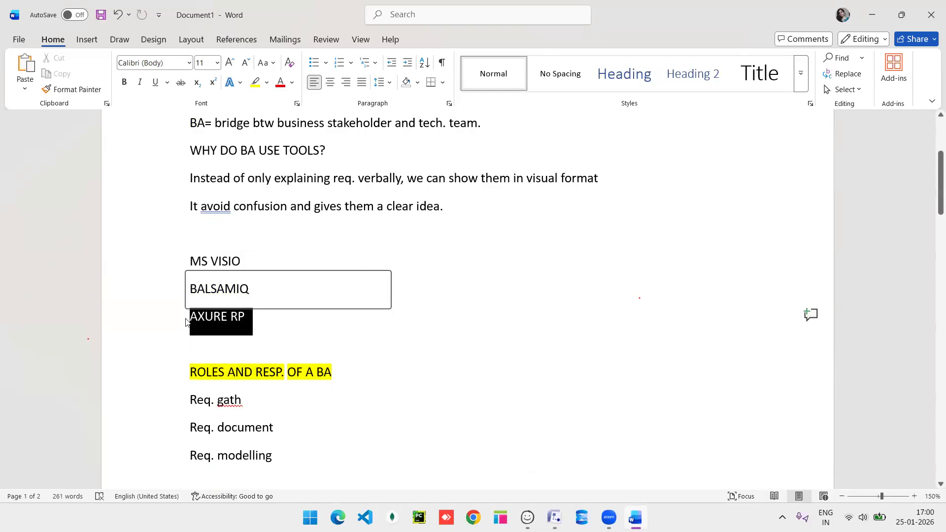
left_click(349, 332)
scroll(349, 333, "down", 12)
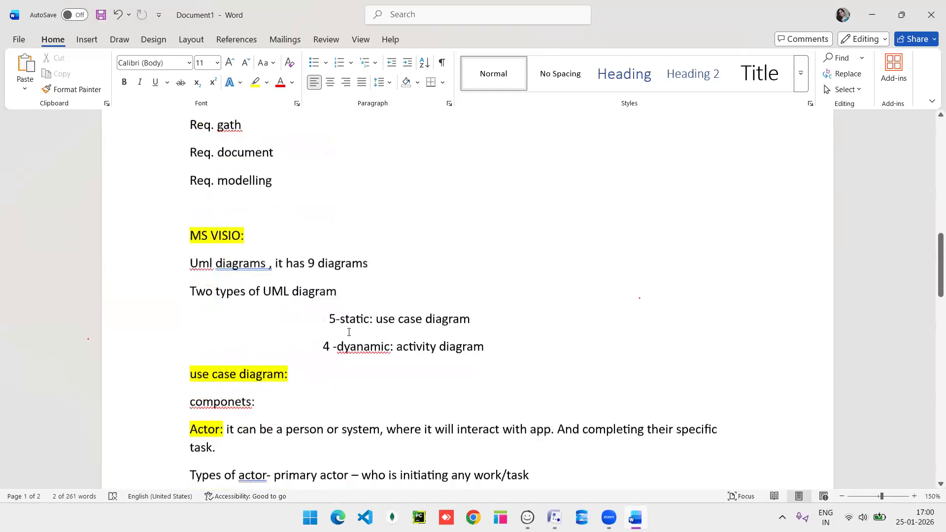
scroll(349, 333, "down", 15)
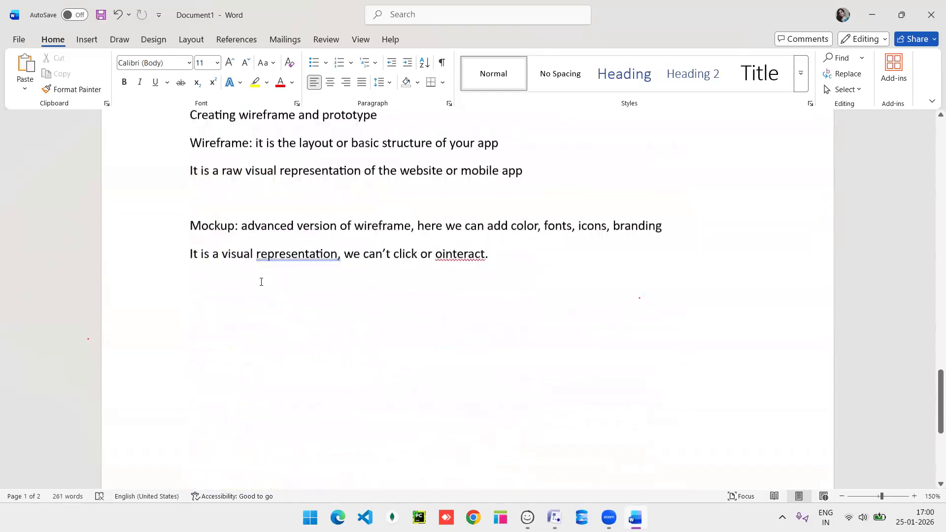
left_click(261, 282)
key("ctrl+v")
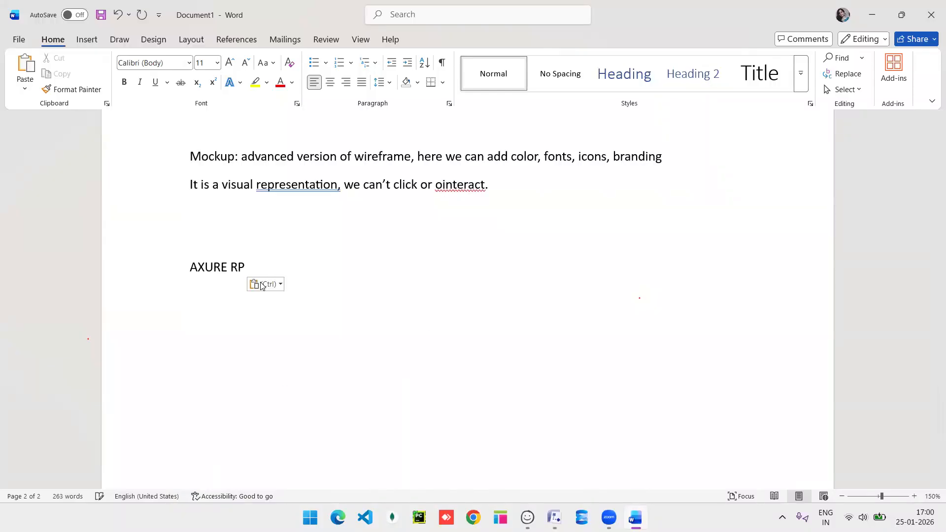
Add a colon after 'AXURE RP' and highlight the whole heading line in yellow.
left_click(277, 261)
type(":")
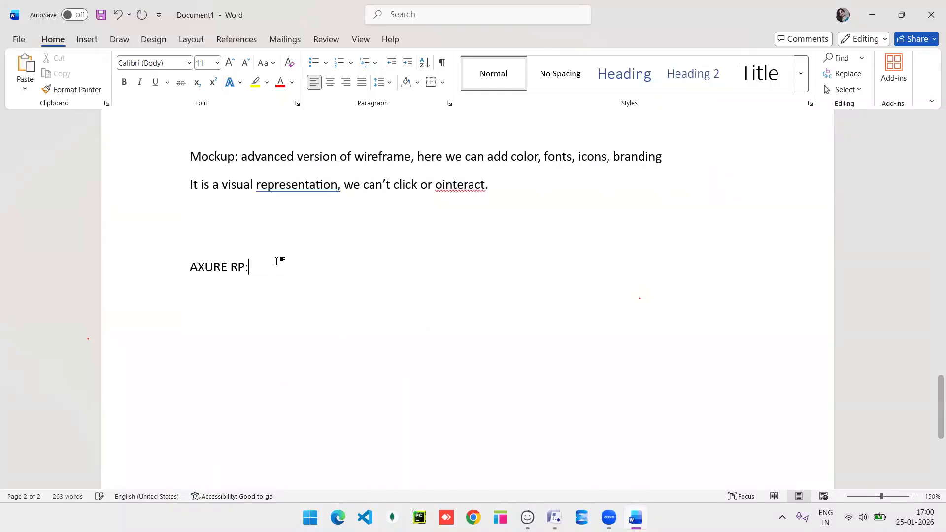
triple_click(204, 266)
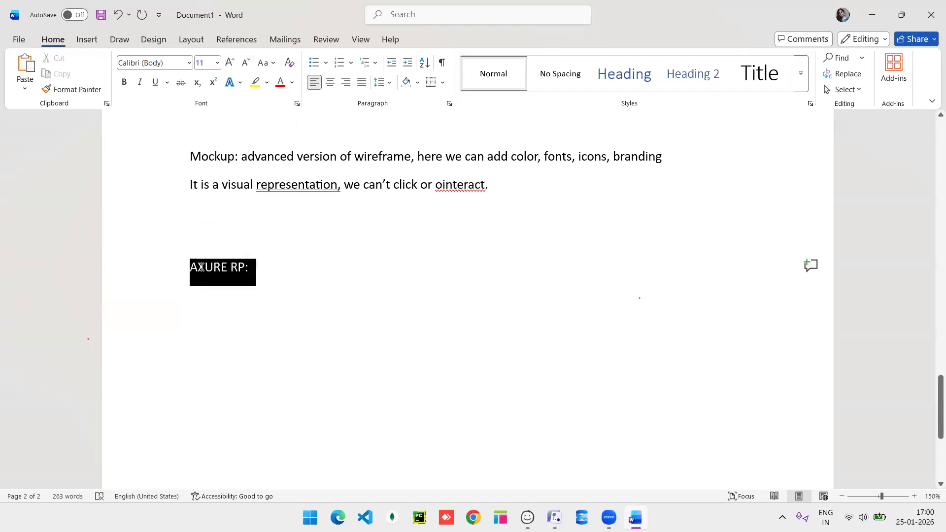
left_click(254, 247)
key("Left")
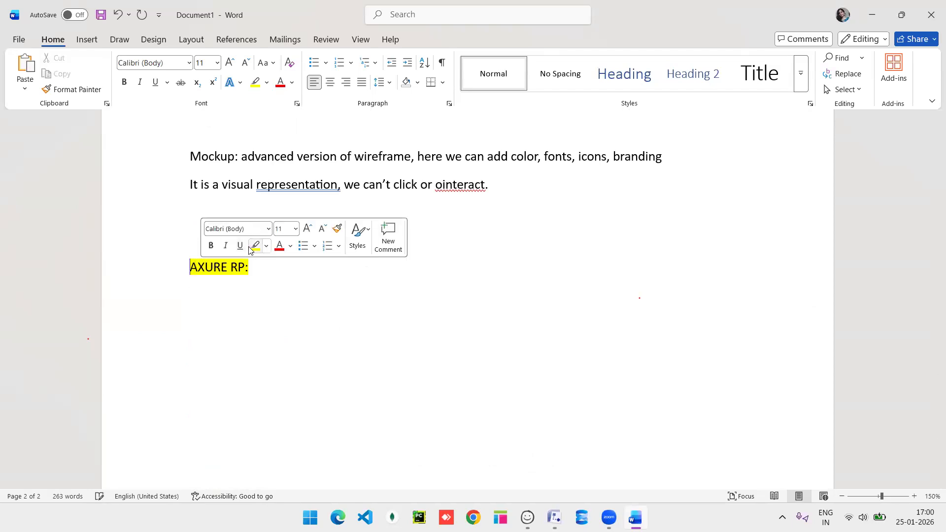
left_click(304, 287)
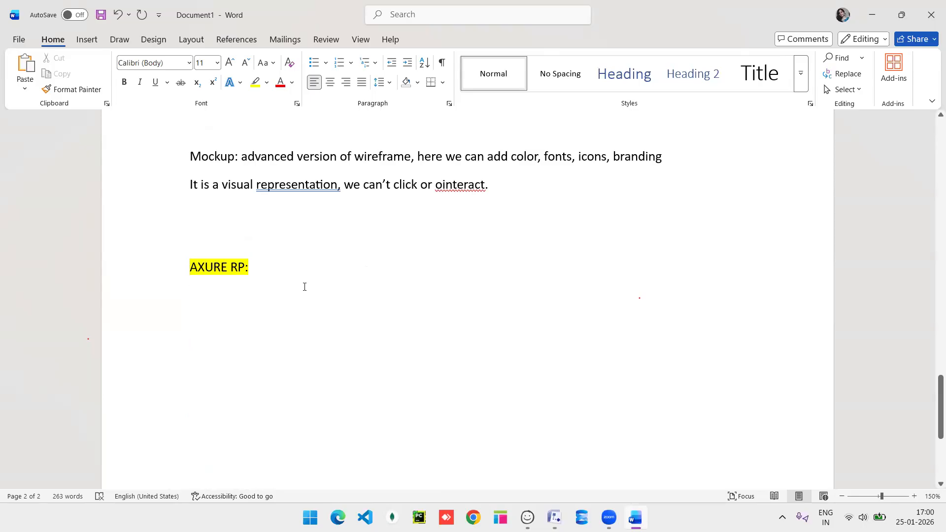
Describe AXURE RP as a powerful designing tool for interactive web, mobile and desktop prototypes.
type("power")
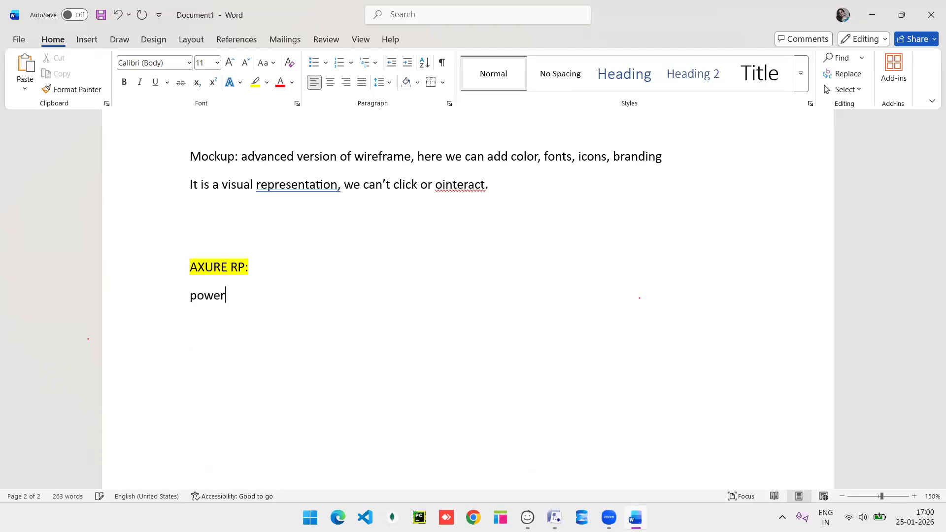
type("full deg")
key("BackSpace")
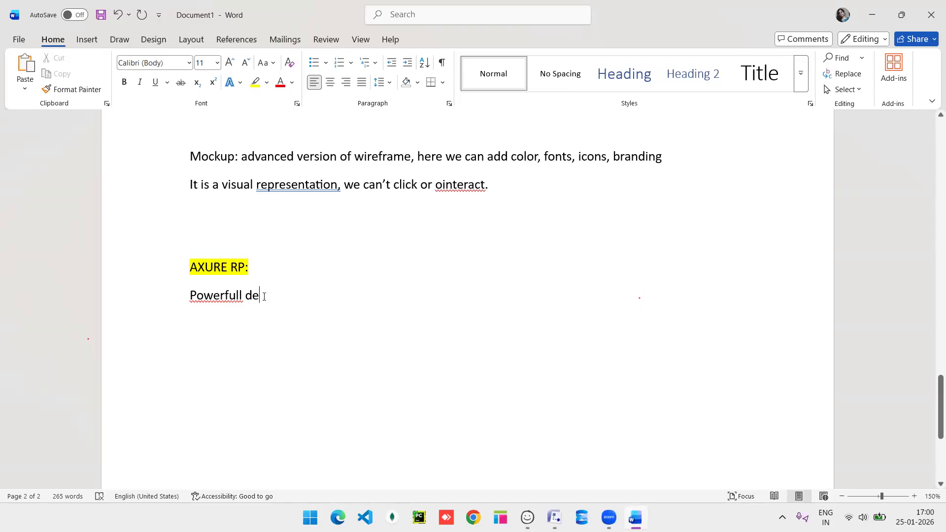
type("signi")
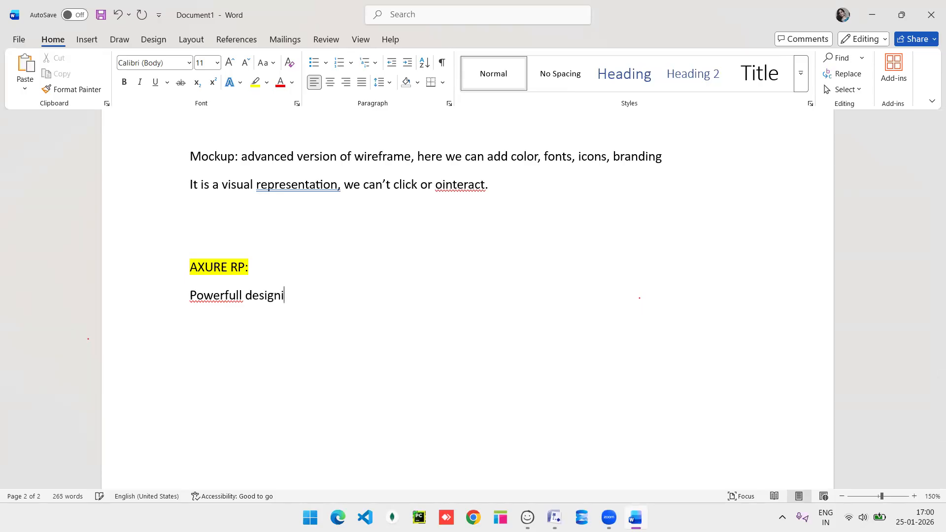
type("ng tool")
left_click(242, 295)
key("BackSpace")
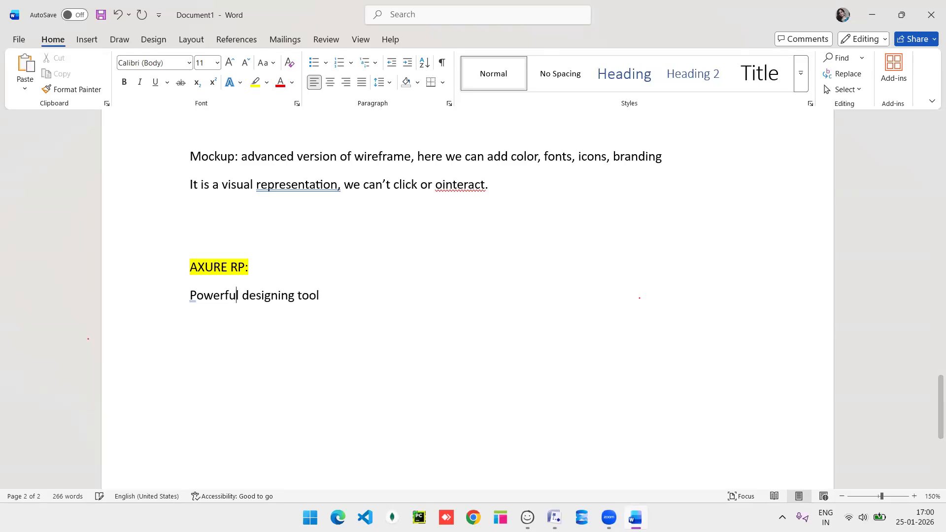
type("f")
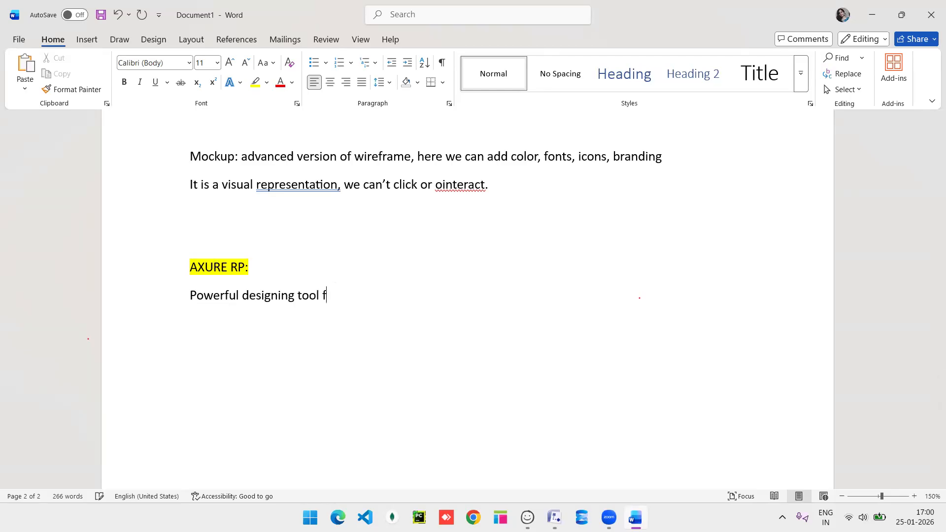
type("or creating high")
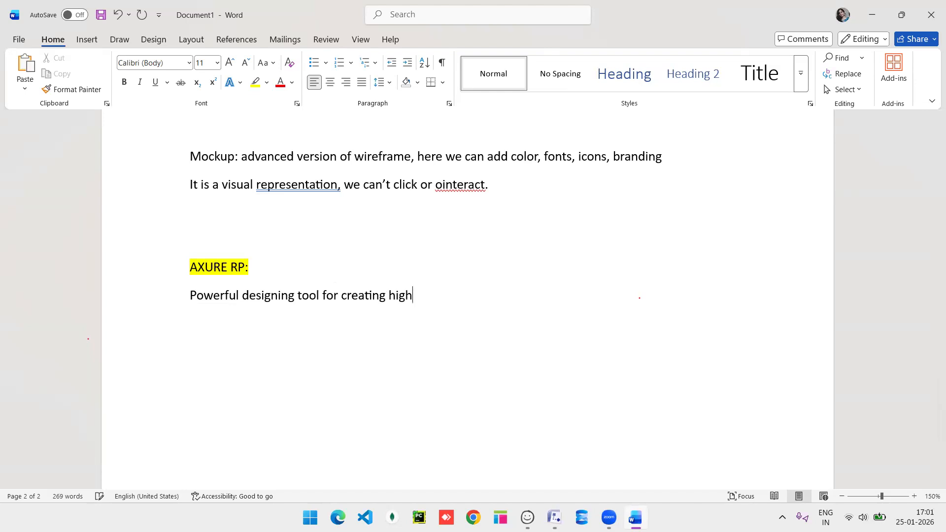
type("ly interactive p")
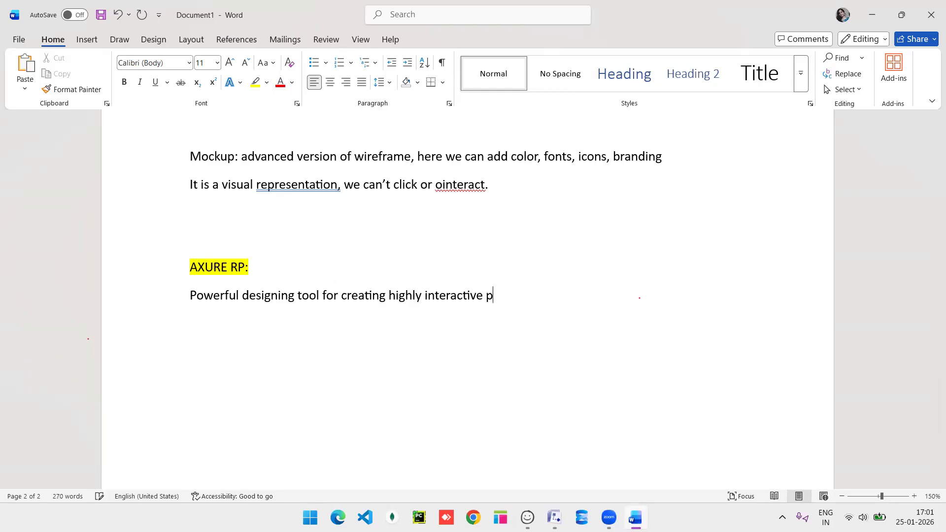
type("rototype for web")
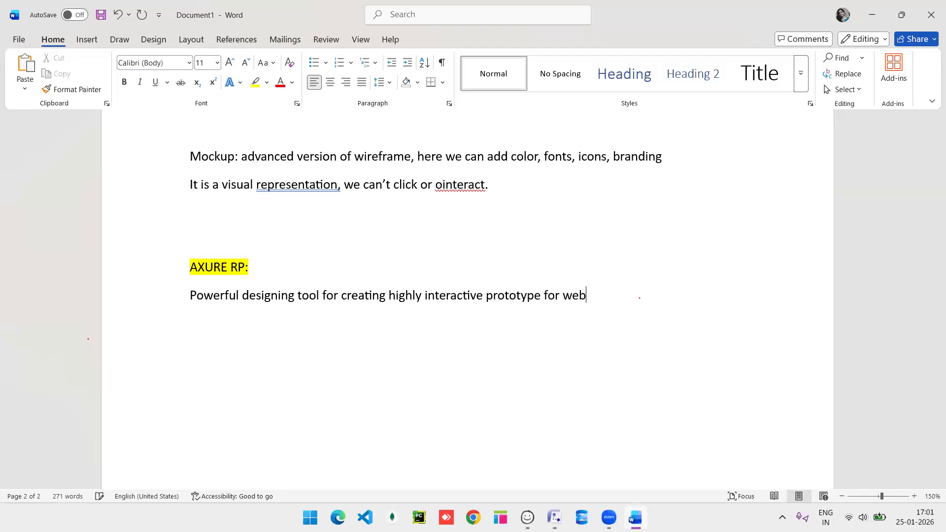
type(",mobile")
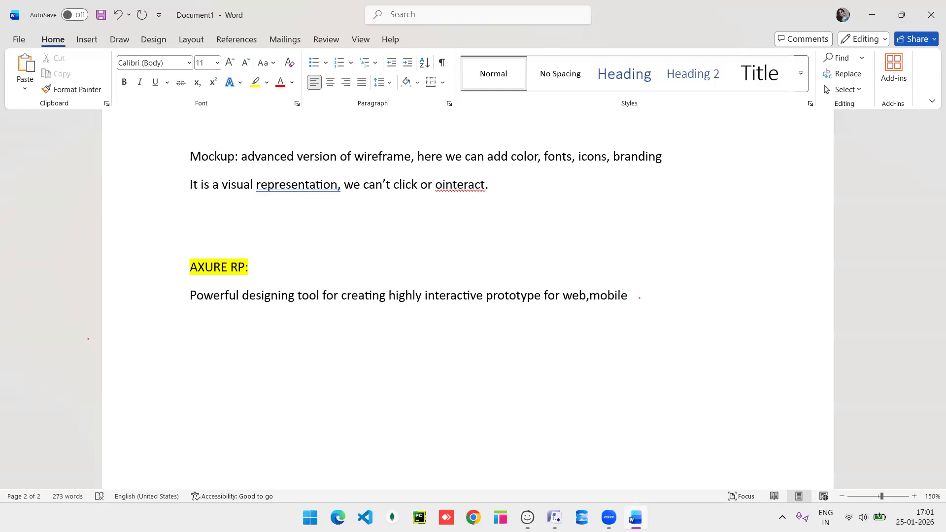
type(", desktop a")
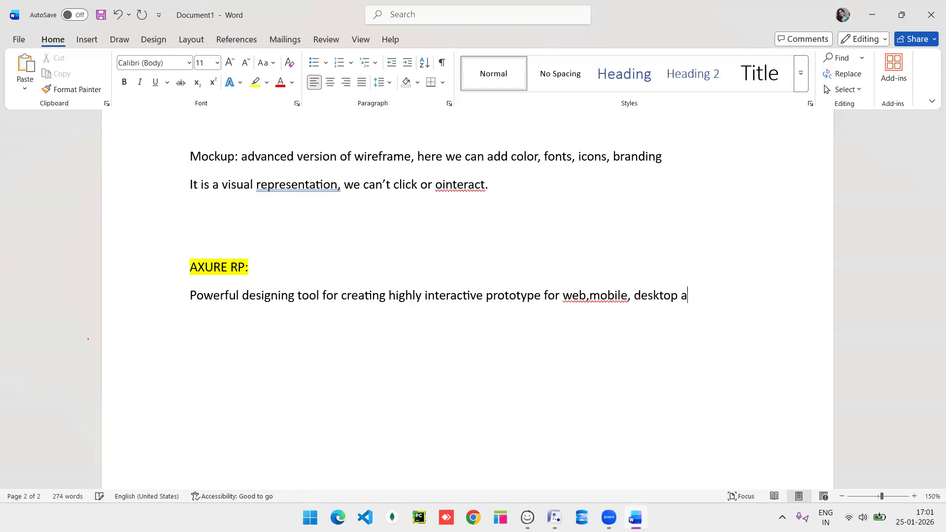
type("pp, with screen navigation")
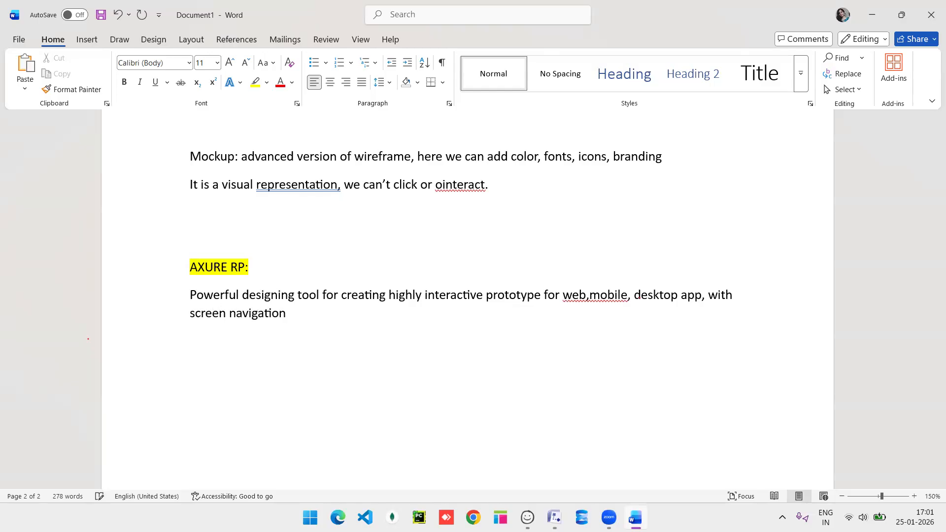
type(". ")
type("It has")
type(" some ")
type("cli")
type("ckable b")
type("uttons")
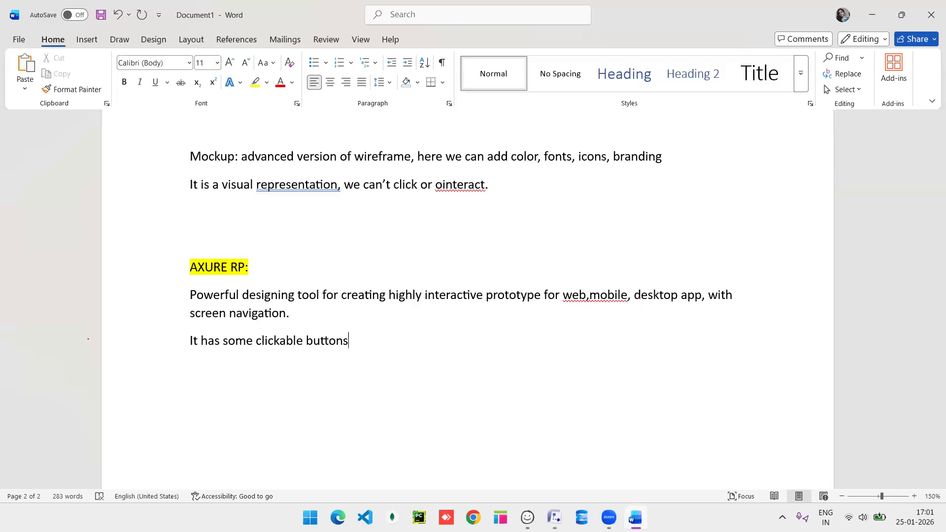
type(",input and output")
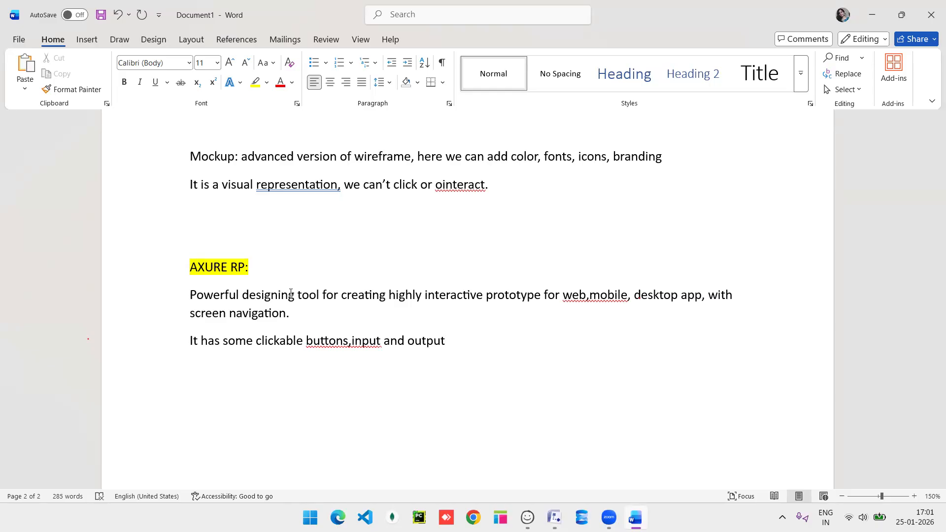
type("and others.")
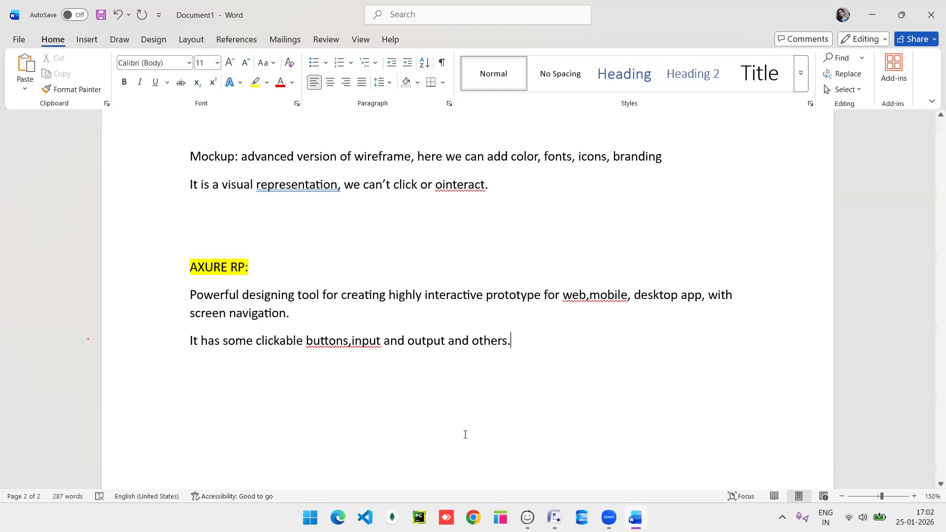
Return from Zoom to Word and add a new paragraph after 'and others.'.
left_click(434, 428)
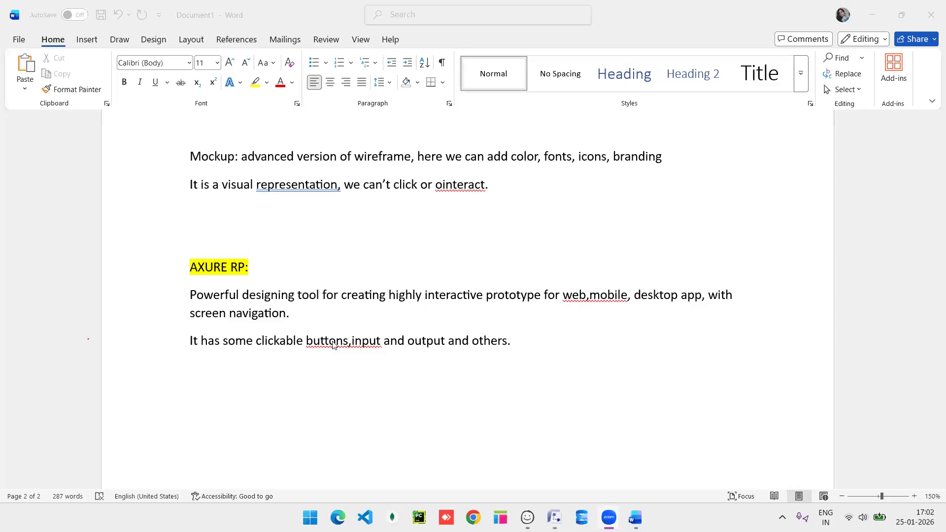
left_click(550, 348)
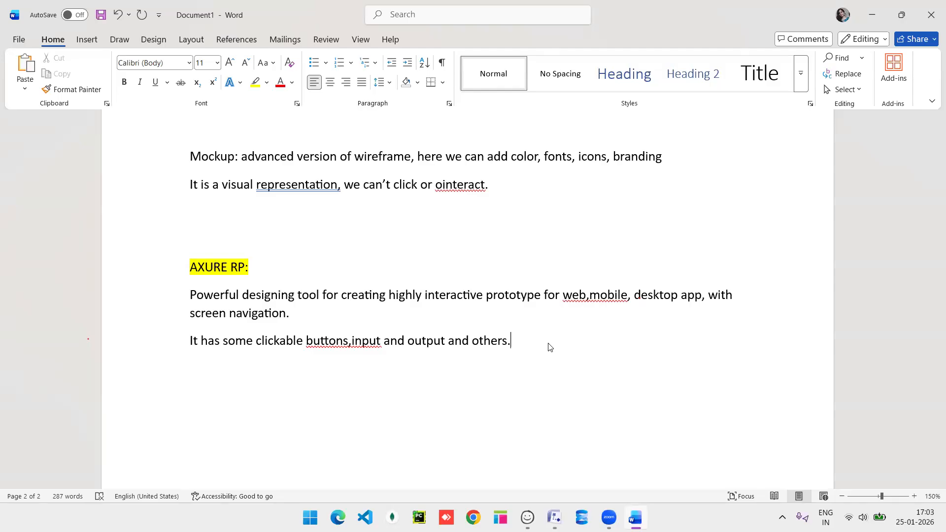
key("Return")
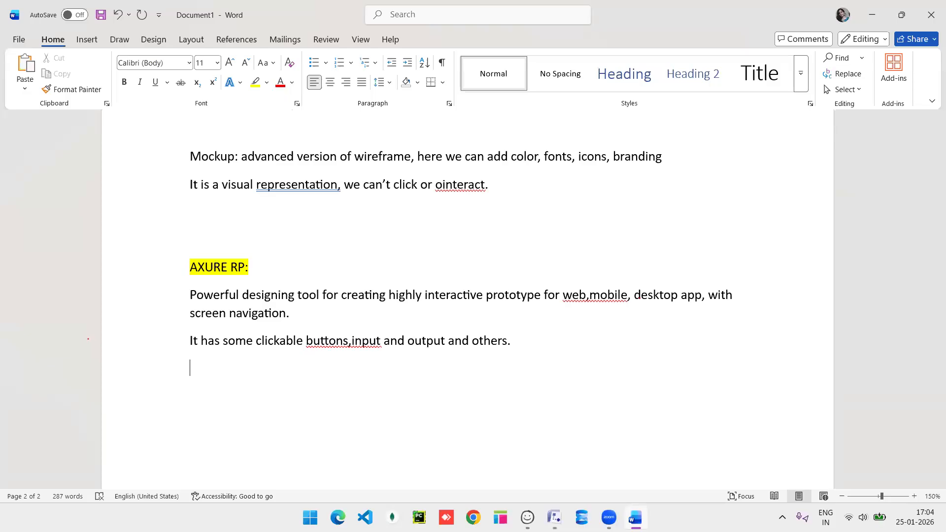
Write the line 'It allows us to create' under the AXURE RP notes.
type("It allwo")
key("BackSpace")
type("ows us ro")
key("BackSpace")
key("BackSpace")
key("BackSpace")
type("to create")
List 'Details wireframes', 'Clickable prototype' and 'Interactive screen flows' on separate lines.
key("Return")
type("Detail")
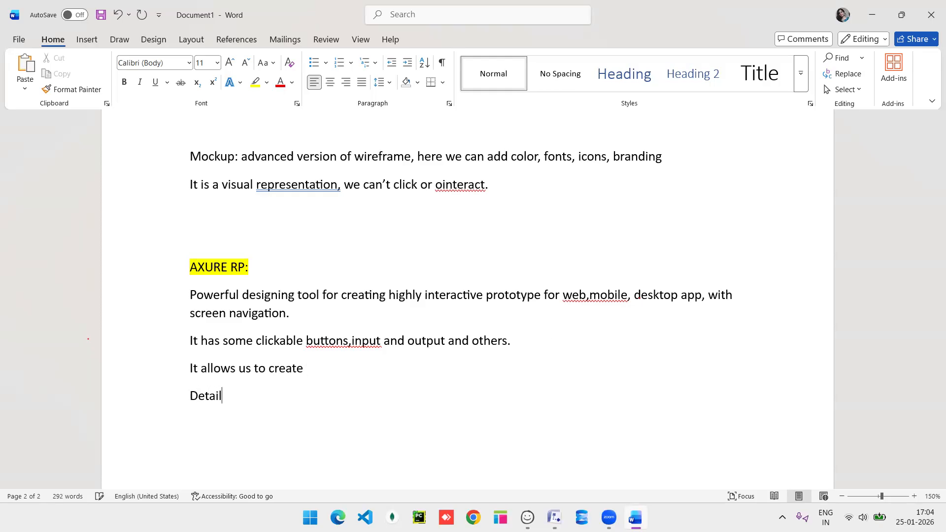
type("s wirefram")
type("e")
type("s")
key("Return")
type("click")
type("ab")
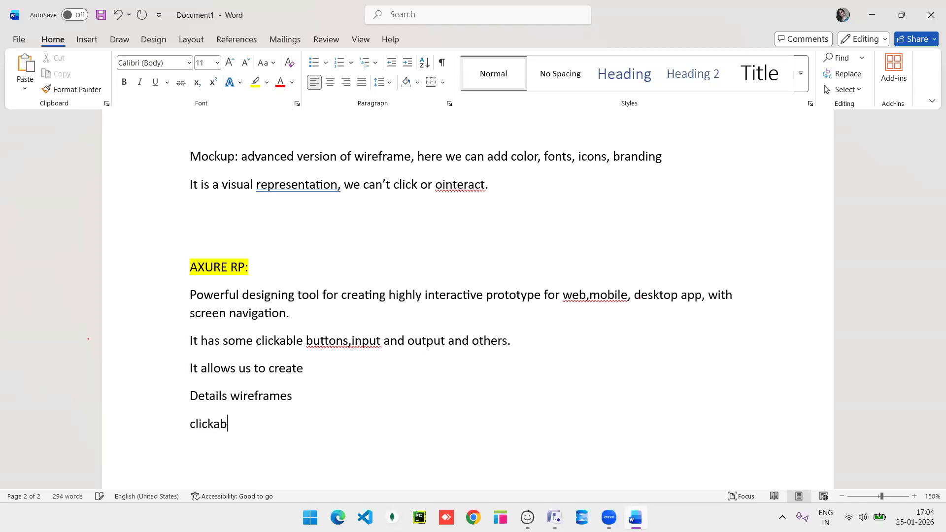
type("le prototype")
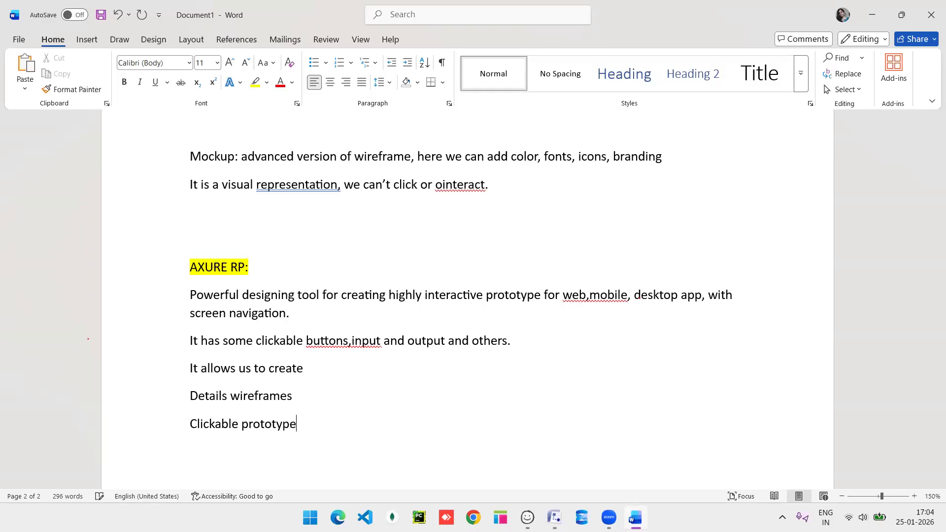
key("Return")
type("interactive sc")
type("reen flows")
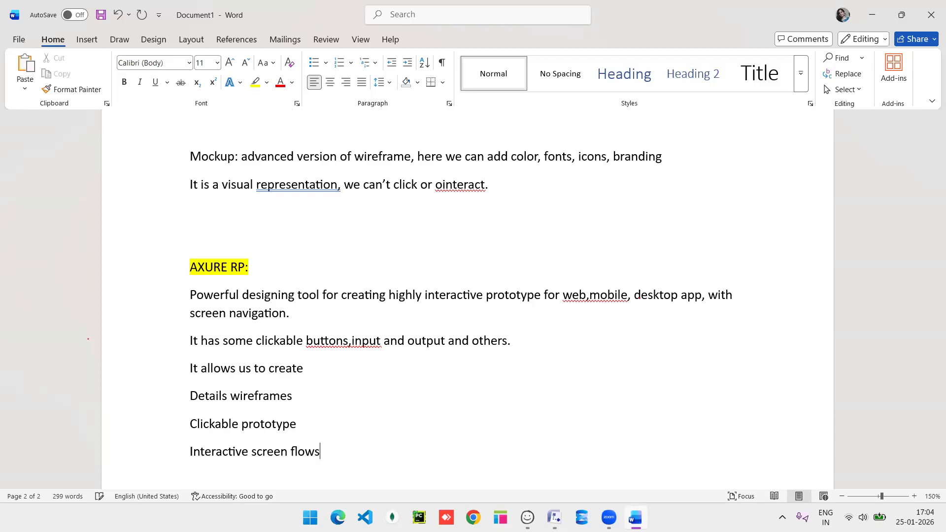
scroll(553, 360, "down", 3)
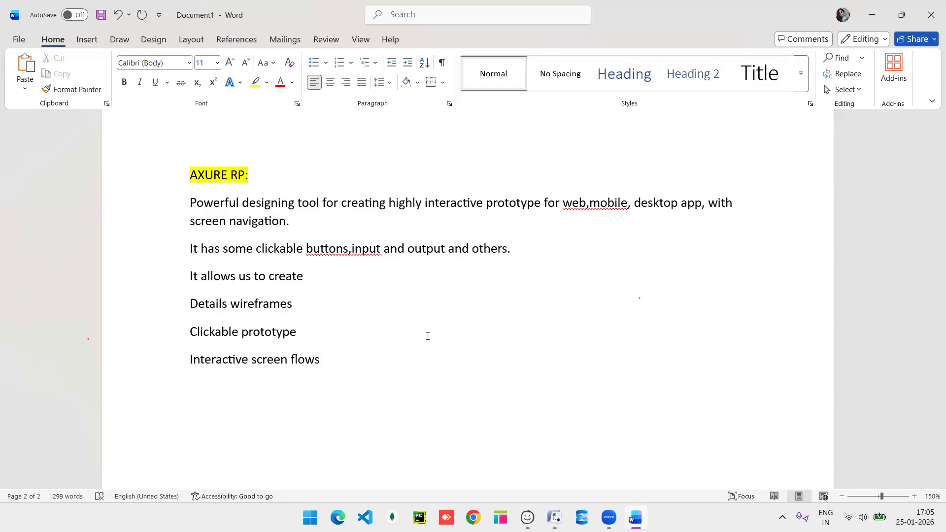
scroll(428, 337, "down", 1)
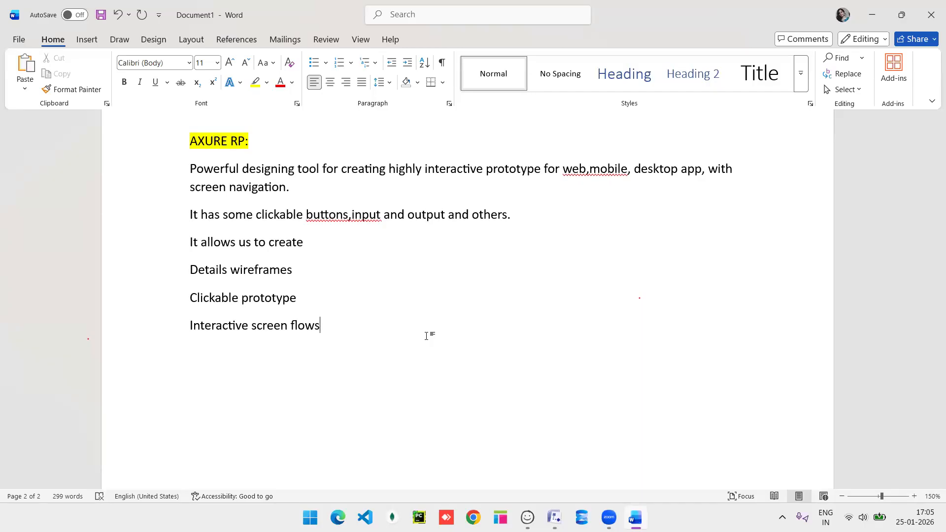
Add an underlined 'Prototype:' heading, with underlining turned off afterwards.
key("Return")
type("Prototype:")
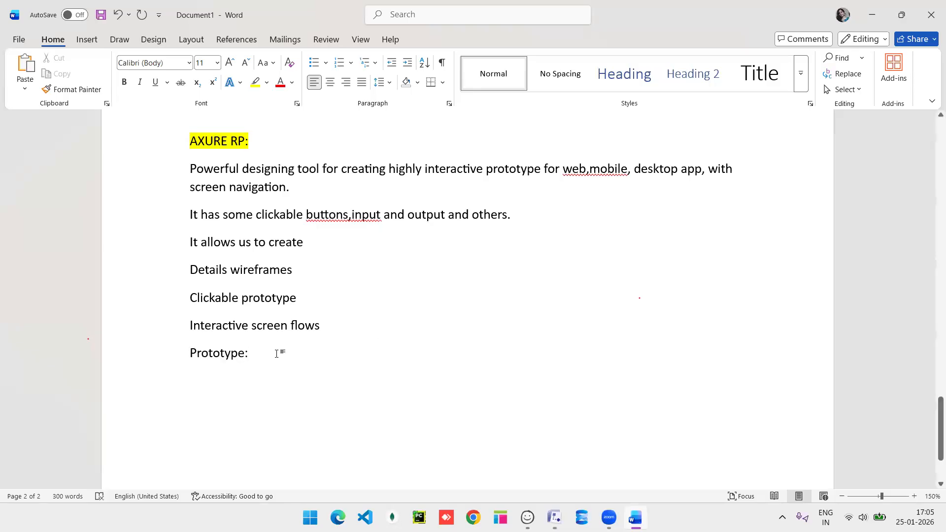
triple_click(205, 359)
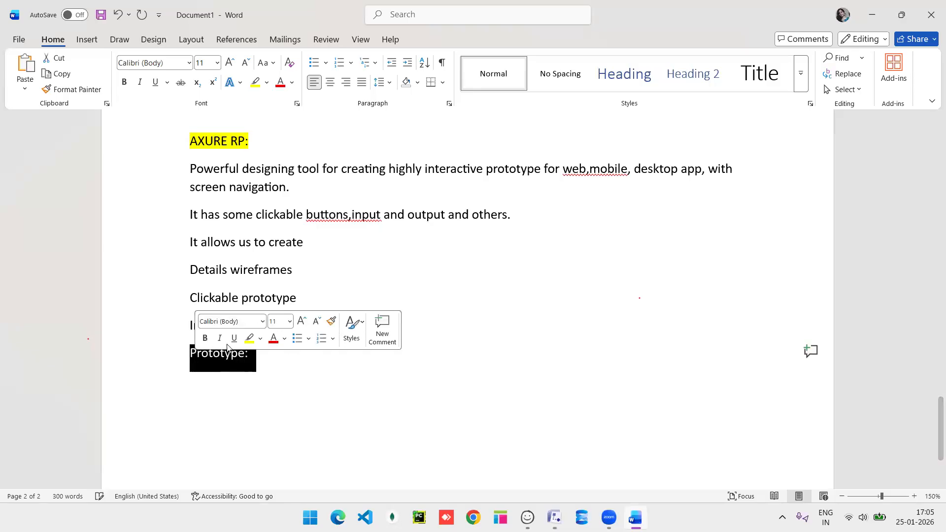
left_click(234, 338)
left_click(270, 365)
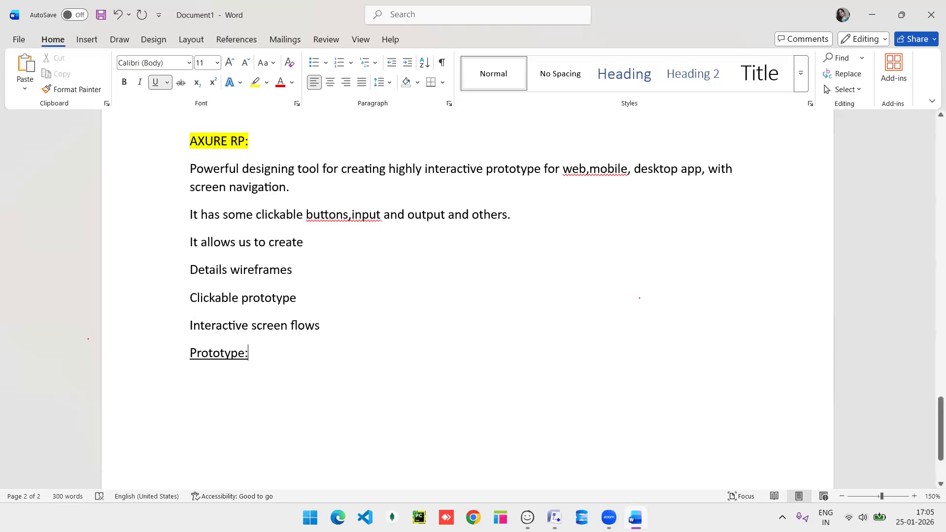
left_click(155, 82)
Explain it is the clickable model of the software where you press buttons and navigate screens.
key("Return")
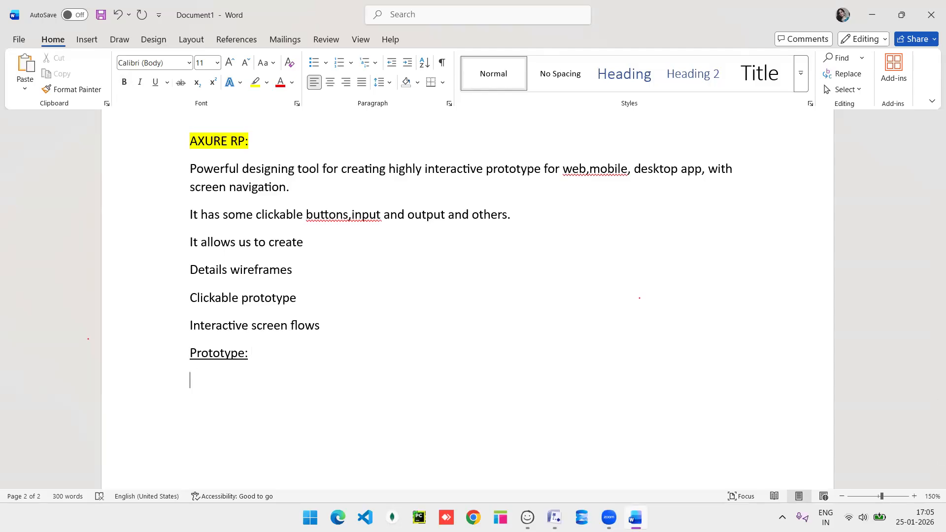
type("it is the clickable model")
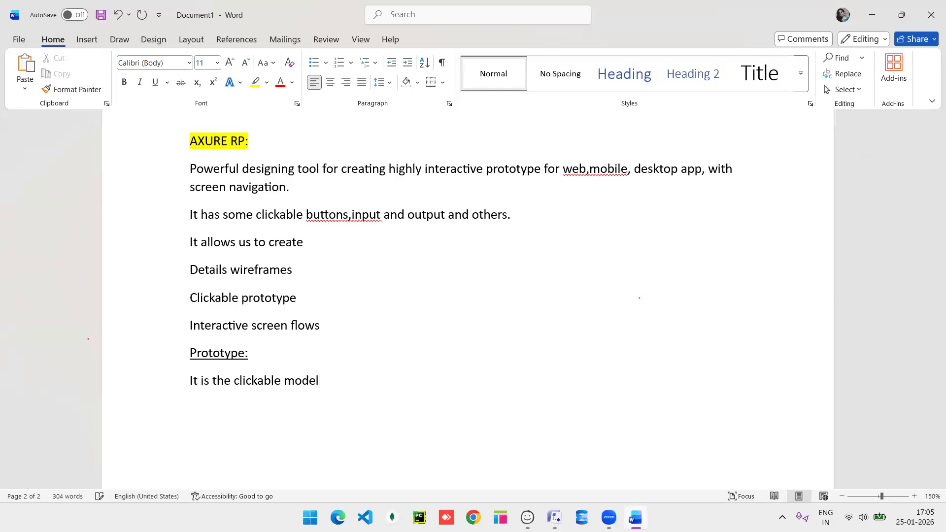
type(" of the software")
key("Return")
type("you va")
key("BackSpace")
key("BackSpace")
type("can")
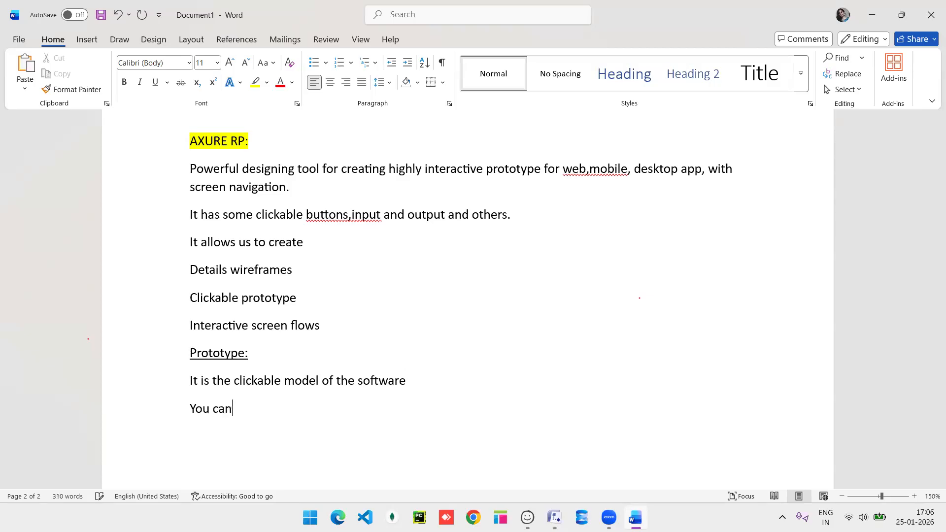
type(" press buttons, ")
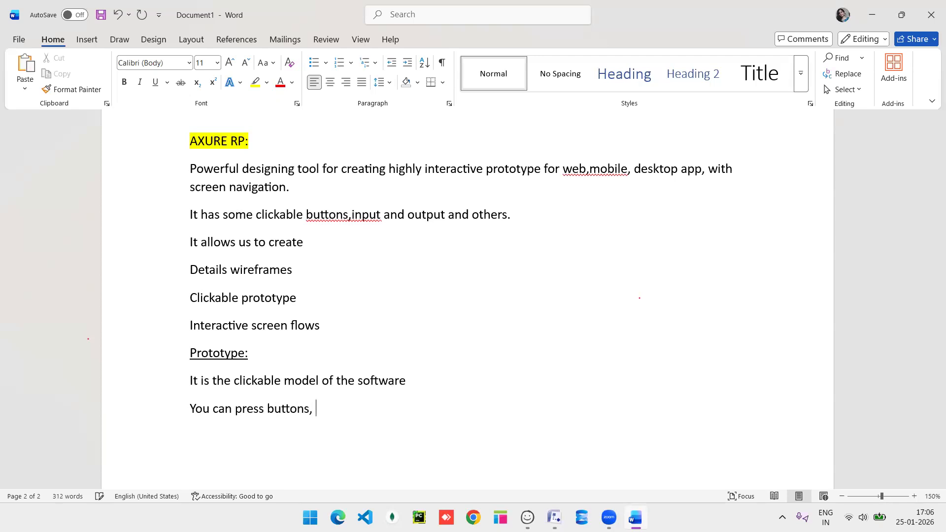
type("navigate screens")
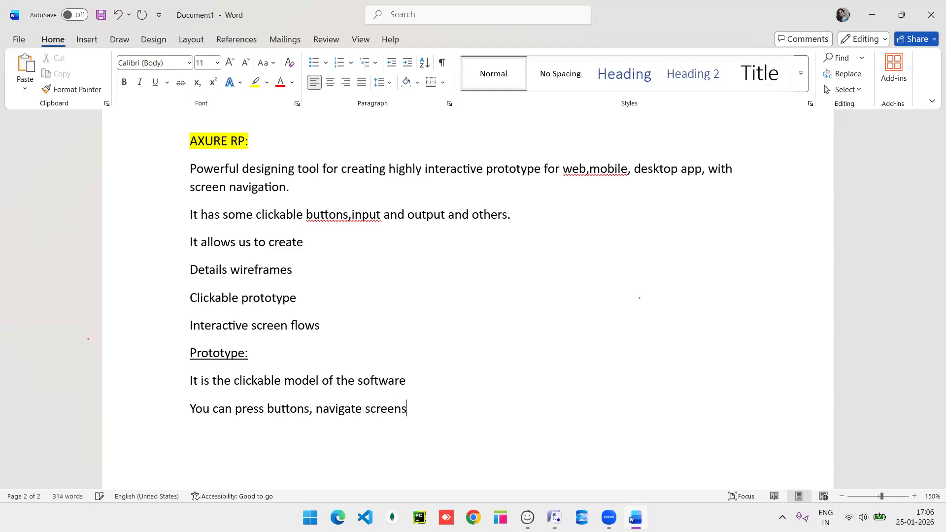
type(", and you can experience how the system will behave")
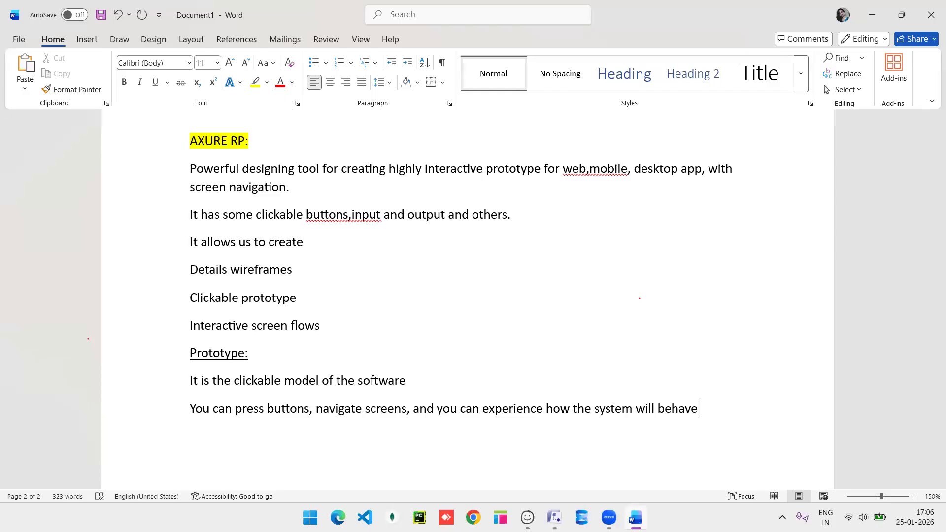
scroll(640, 299, "down", 3)
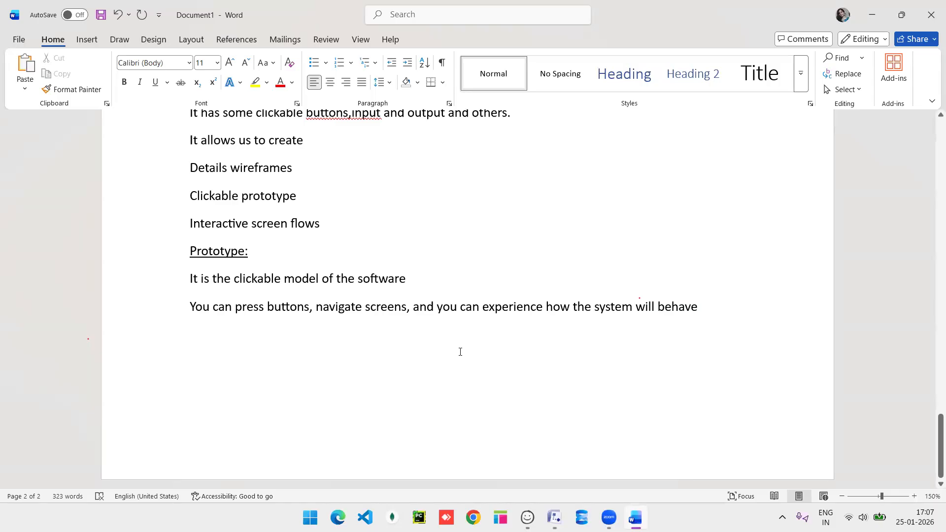
Add the line 'Prepare by Both BA and Developers.' below the prototype notes.
key("Return")
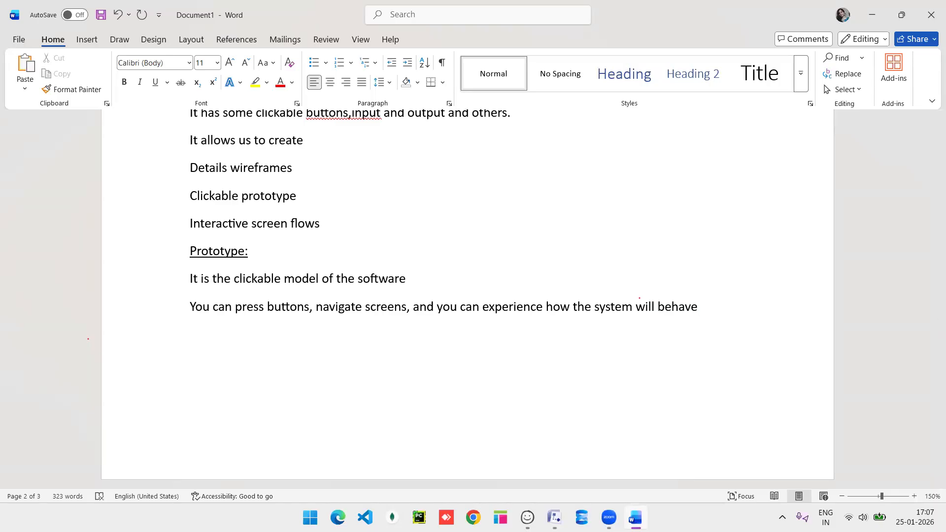
type("o")
key("BackSpace")
type("prepare by Both ")
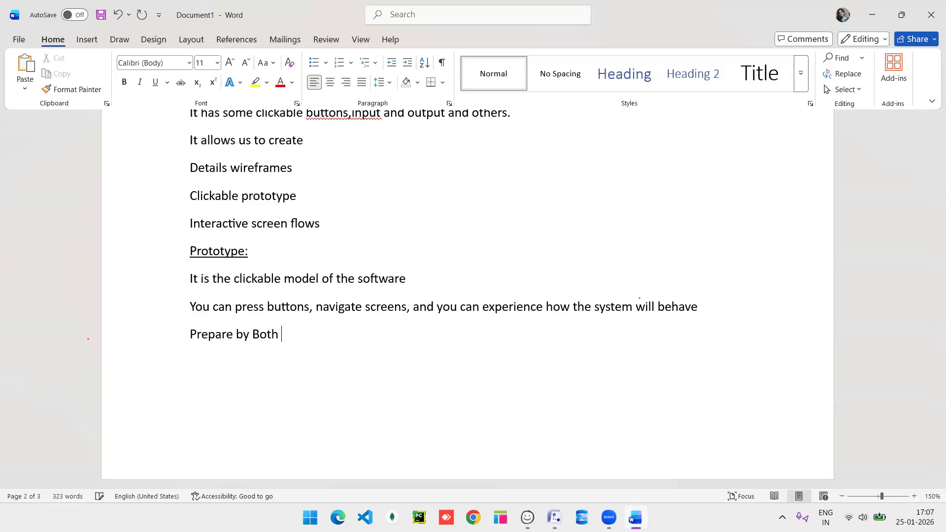
type("BA and Develop")
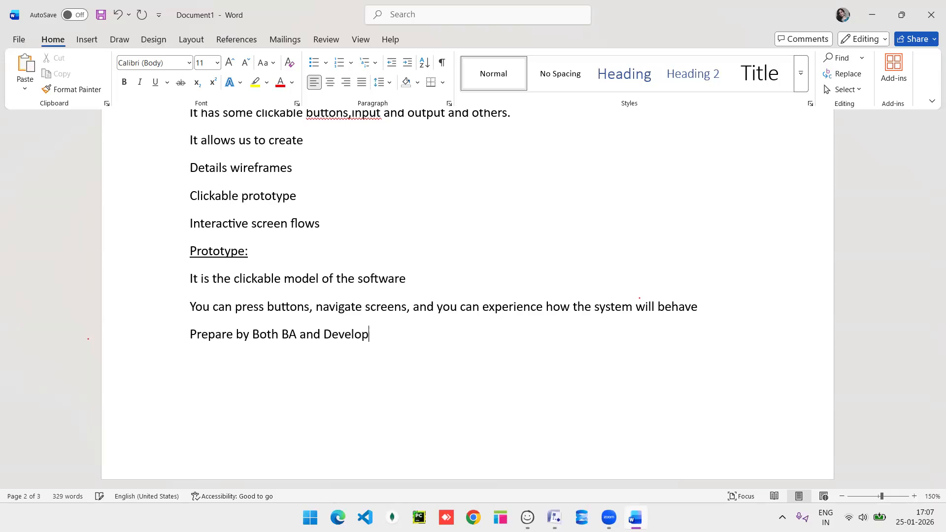
type("ers.")
key("Return")
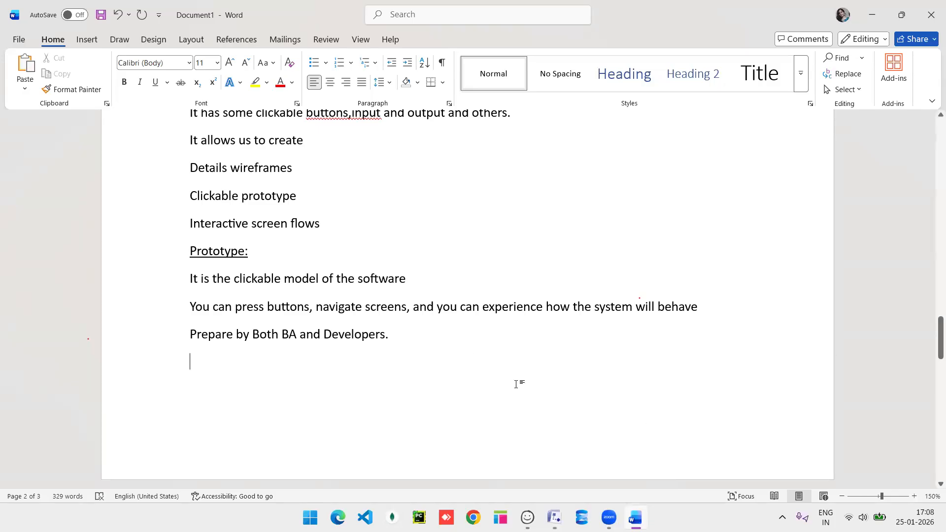
scroll(399, 335, "up", 3)
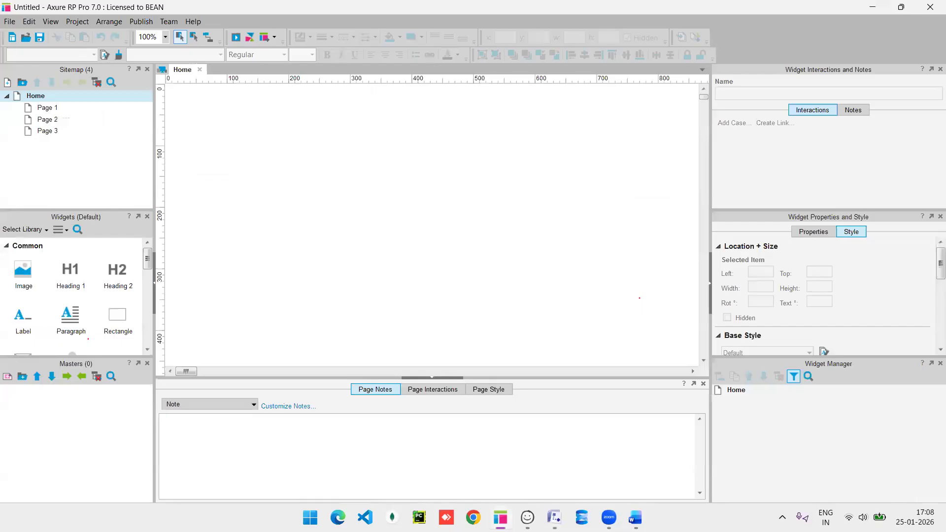
Rename the sitemap's Home page to 'registration page', leaving Page 1–3 beneath it.
mouse_move(54, 109)
right_click(62, 98)
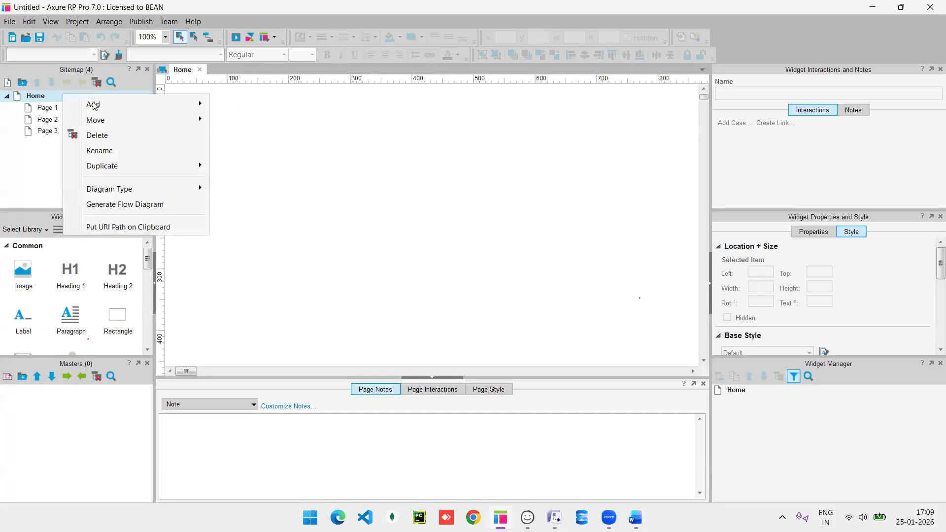
left_click(120, 154)
key("BackSpace")
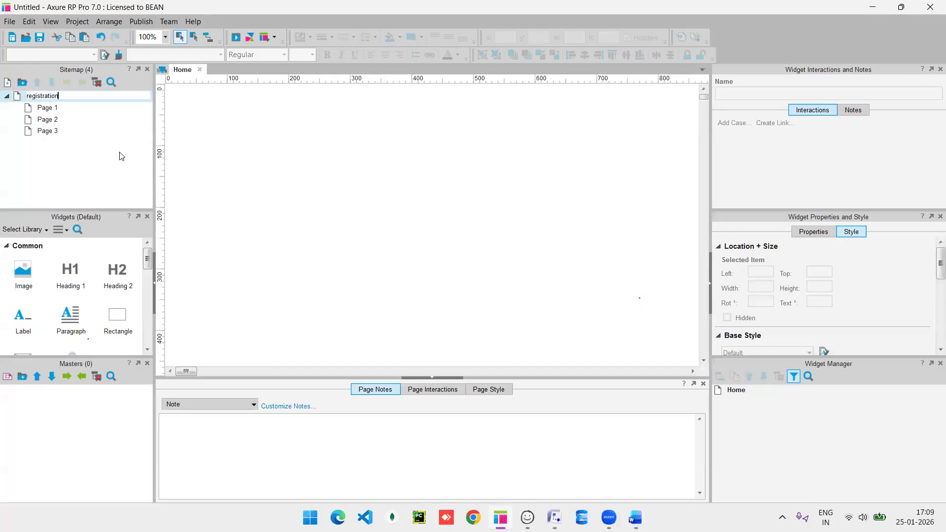
type("registration page")
key("Return")
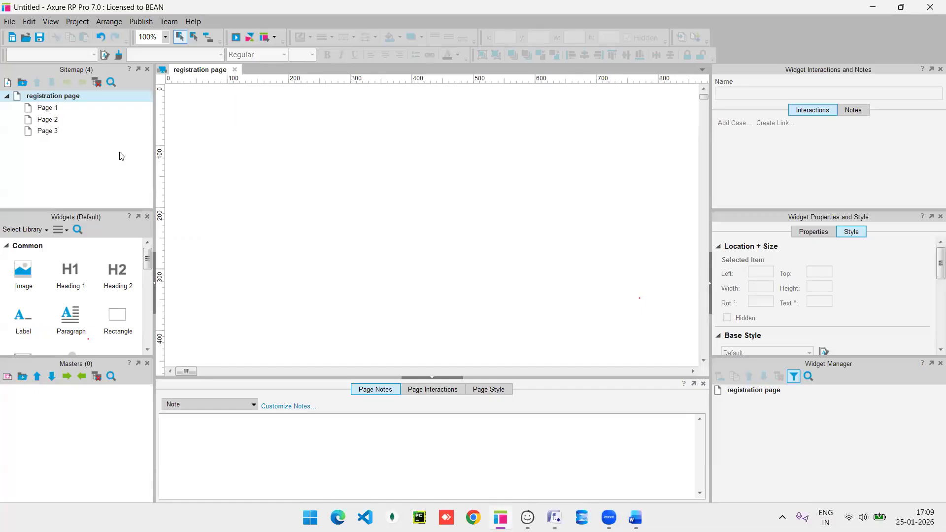
Place a rectangle on the registration page, widening it to 510 and making it taller.
left_click_drag(43, 357, 46, 447)
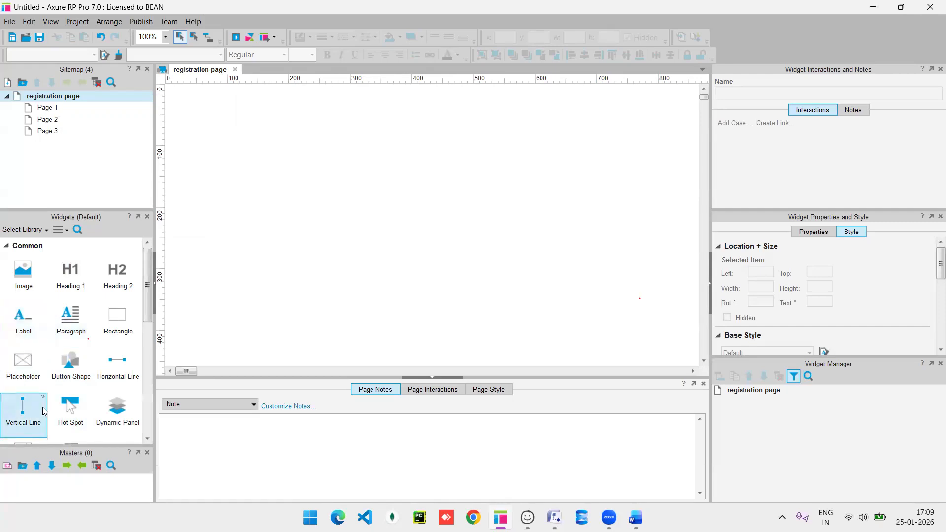
scroll(42, 410, "down", 3)
scroll(43, 407, "down", 4)
scroll(42, 407, "up", 7)
left_click_drag(117, 317, 289, 147)
left_click_drag(412, 176, 602, 176)
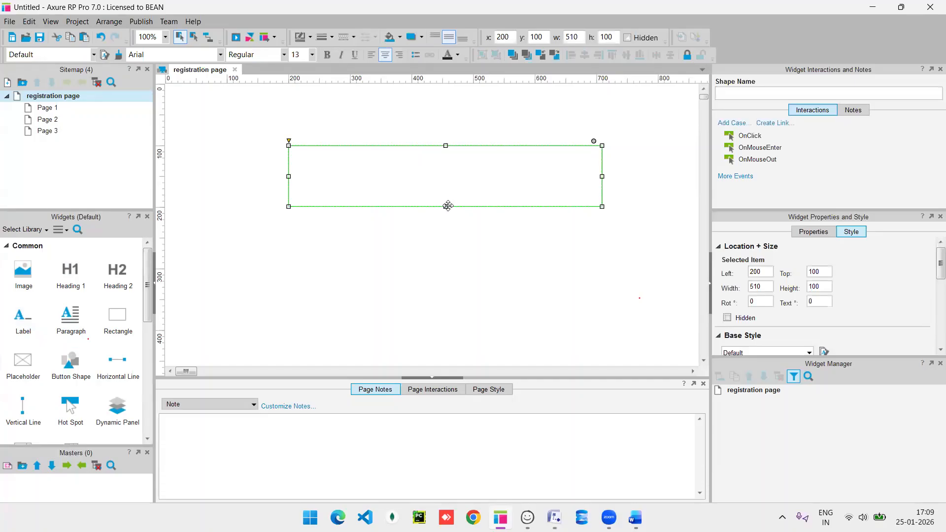
left_click_drag(446, 210, 441, 294)
left_click_drag(288, 145, 264, 133)
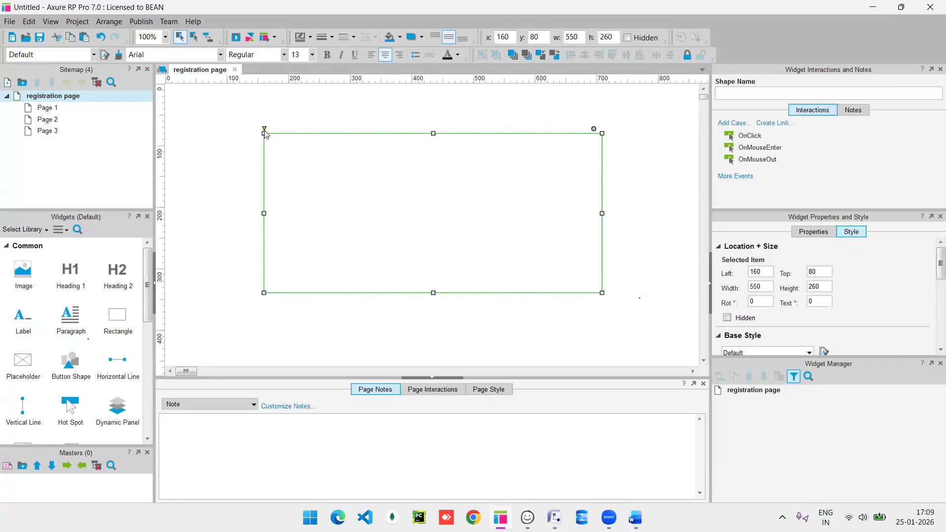
Add a second rectangle; size the lower body to 320 tall and the upper into a 70-high header band.
left_click_drag(118, 325, 264, 133)
left_click_drag(386, 163, 601, 169)
left_click(446, 281)
left_click_drag(434, 293, 428, 328)
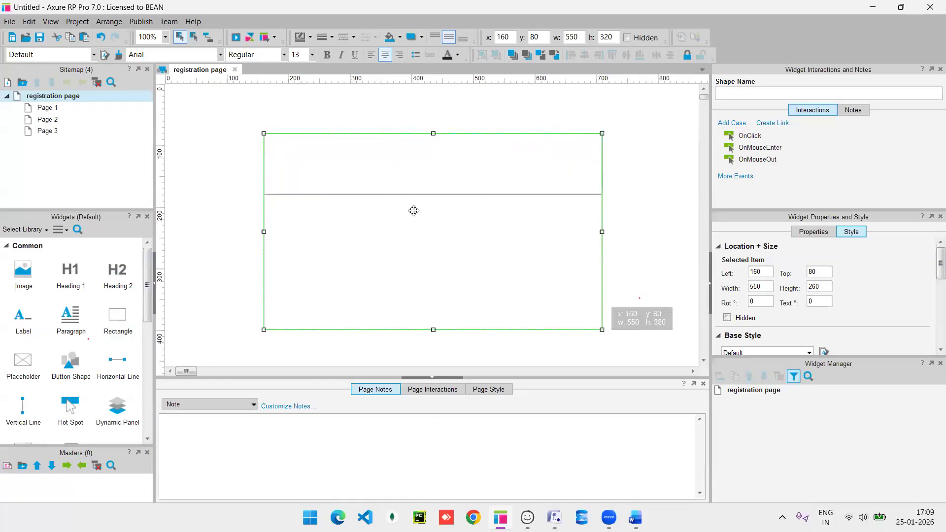
left_click(412, 173)
left_click_drag(433, 194, 433, 176)
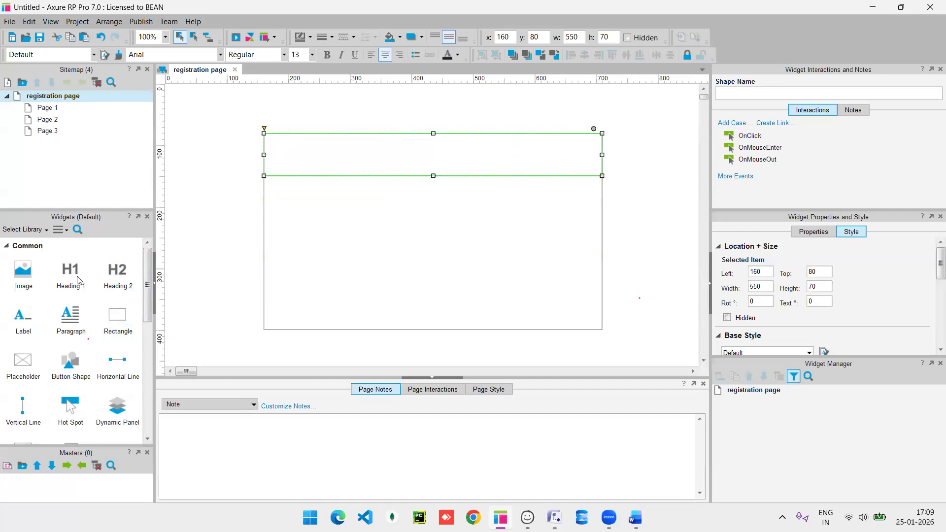
Place an image placeholder at the header's left end, plus ACTION and Submit buttons in the body.
left_click_drag(23, 271, 271, 140)
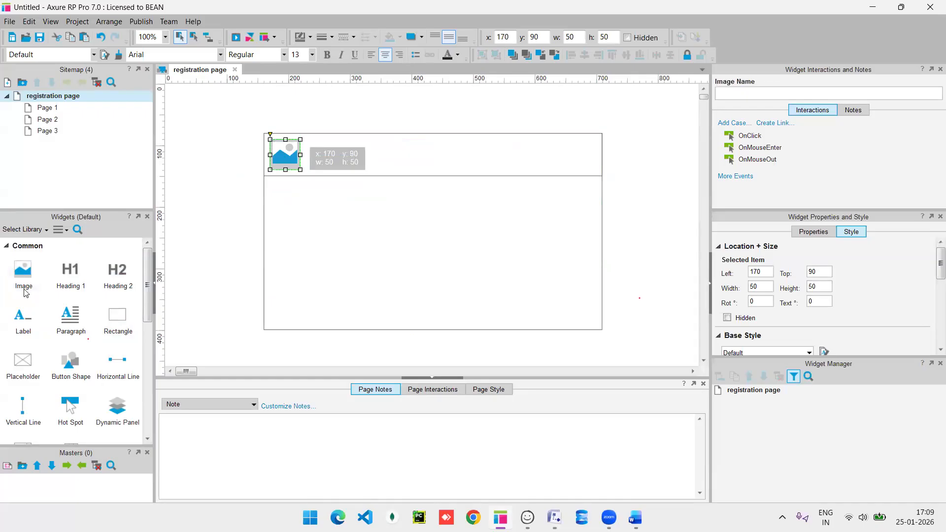
scroll(69, 368, "down", 2)
scroll(66, 371, "down", 4)
scroll(66, 371, "up", 5)
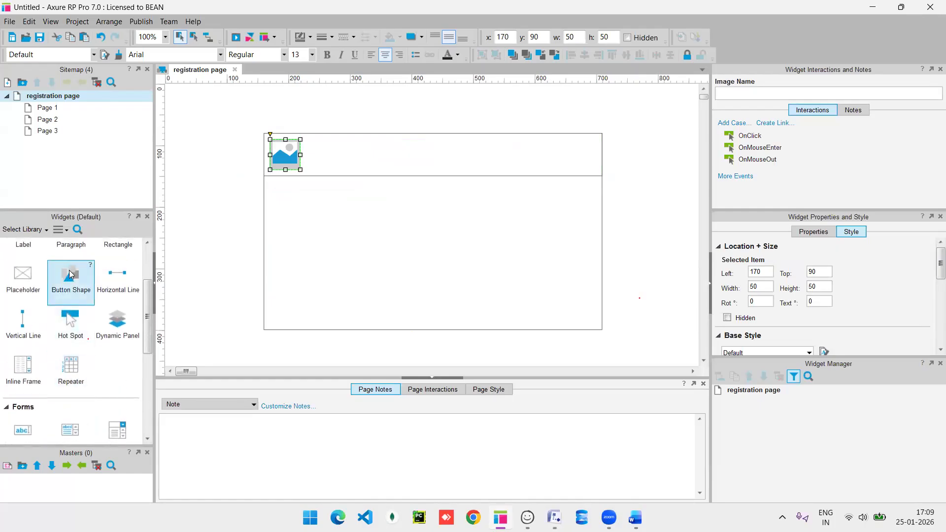
left_click_drag(69, 274, 302, 251)
scroll(69, 316, "up", 2)
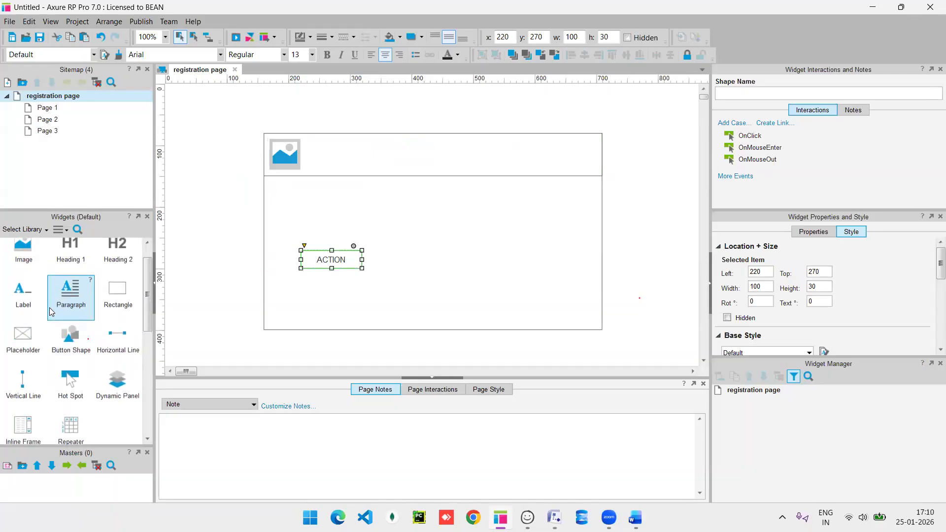
scroll(69, 326, "down", 2)
scroll(55, 382, "down", 3)
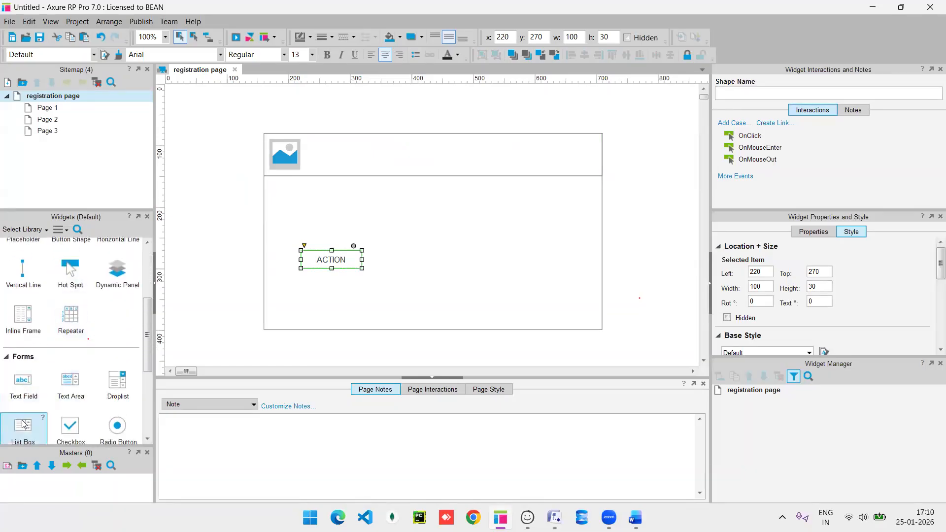
left_click_drag(25, 411, 443, 289)
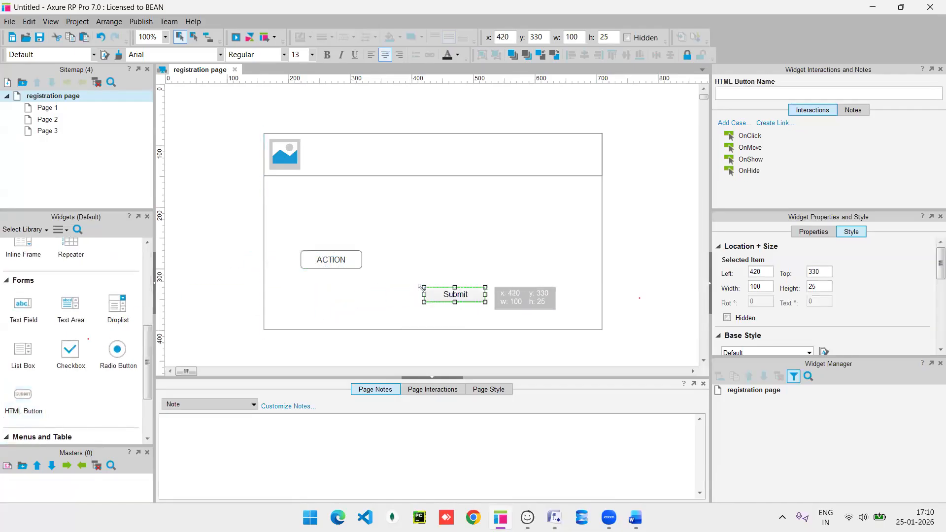
Review the ACTION and Submit buttons' context menus without changing anything.
right_click(330, 267)
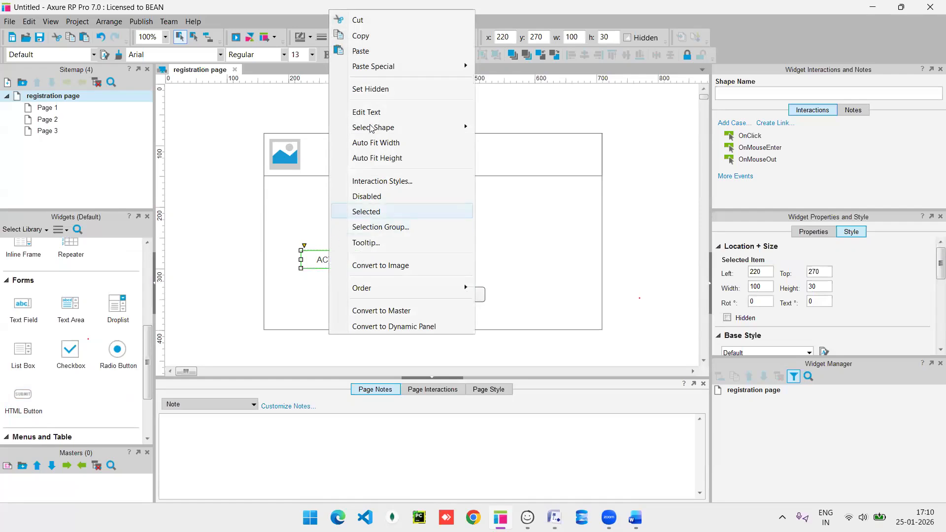
mouse_move(381, 129)
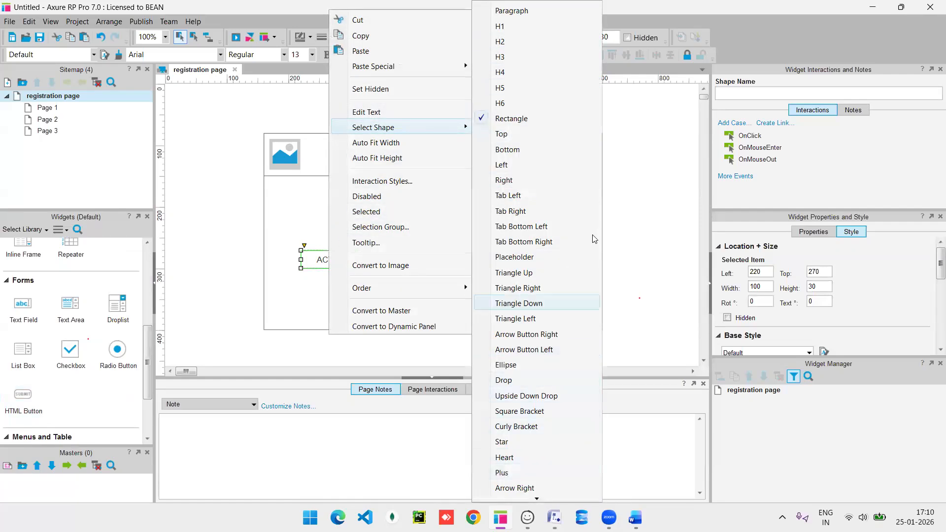
left_click(654, 177)
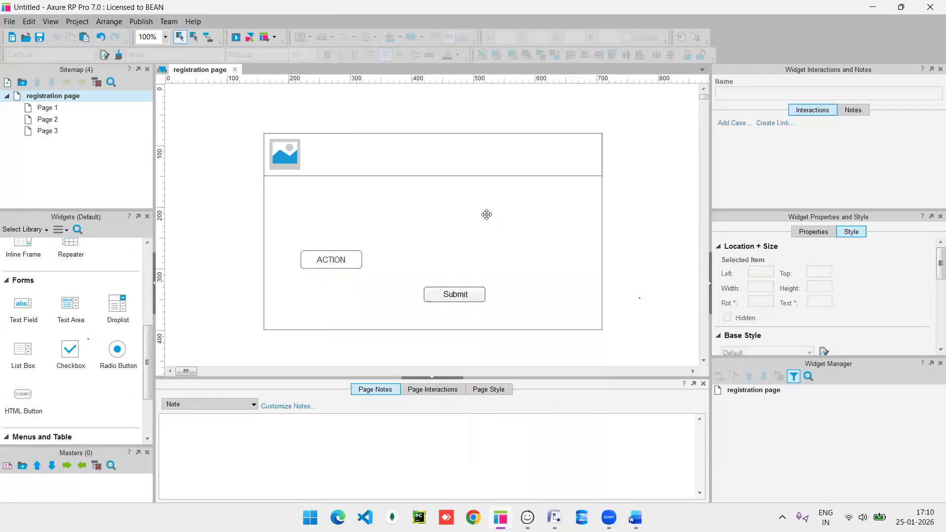
right_click(459, 294)
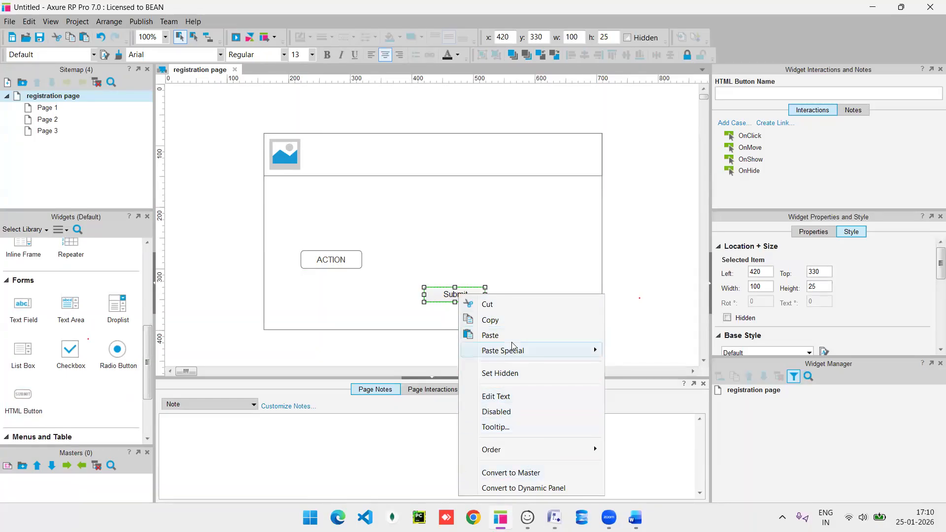
left_click(538, 260)
left_click(430, 247)
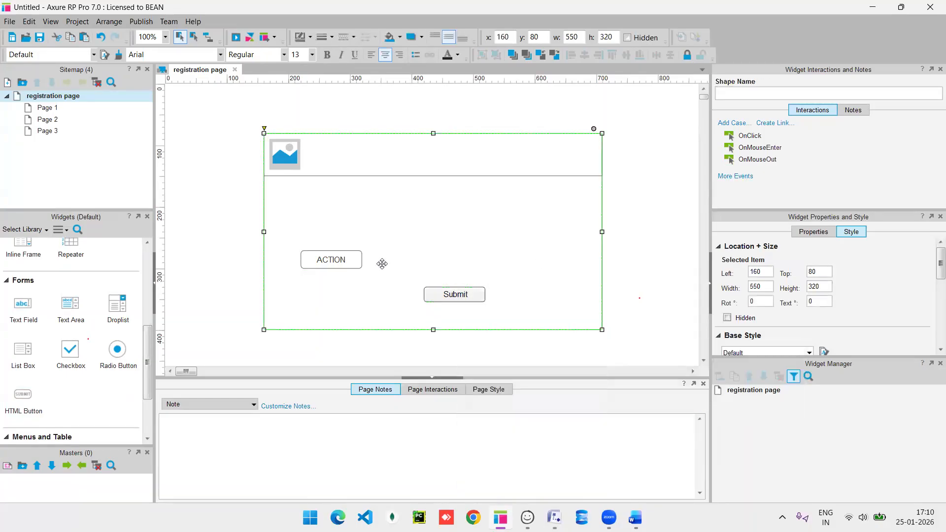
left_click(452, 296)
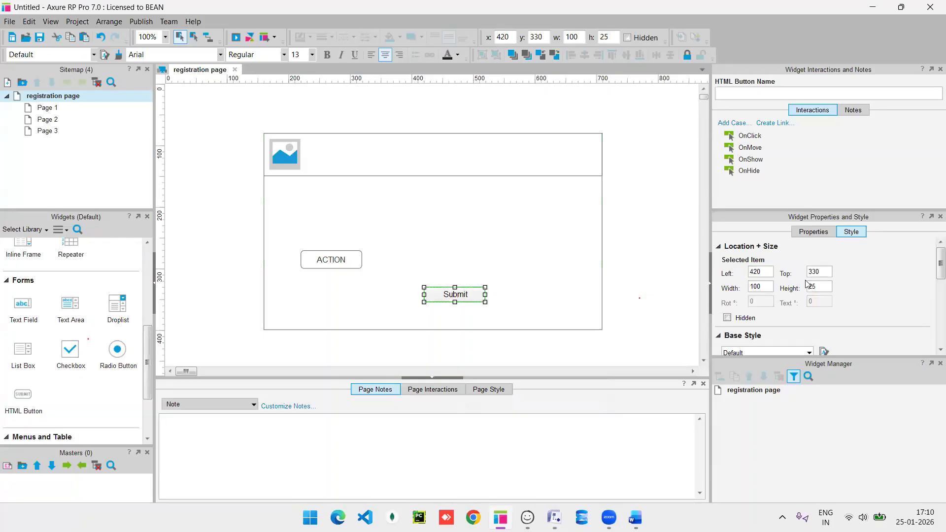
scroll(812, 308, "down", 3)
Delete the Submit button and move the ACTION button up into the header bar.
scroll(813, 309, "down", 1)
scroll(812, 309, "up", 4)
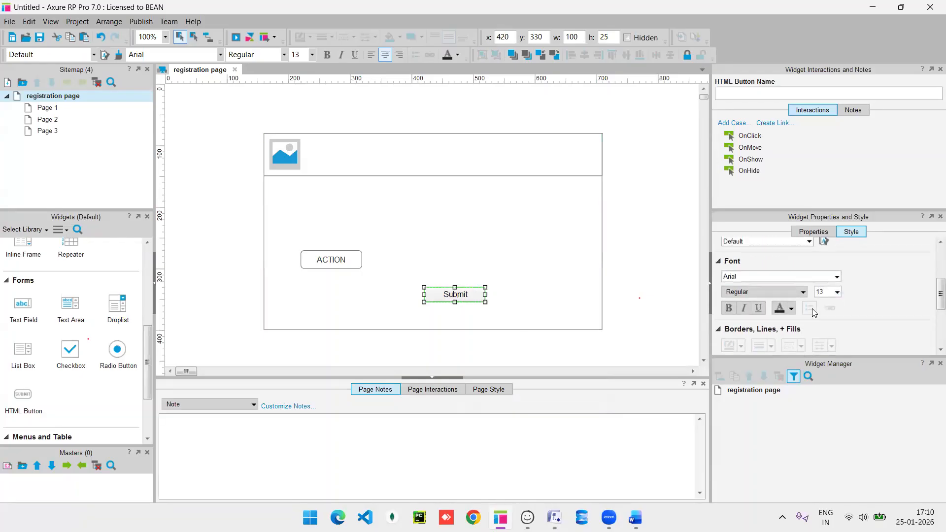
scroll(790, 246, "up", 4)
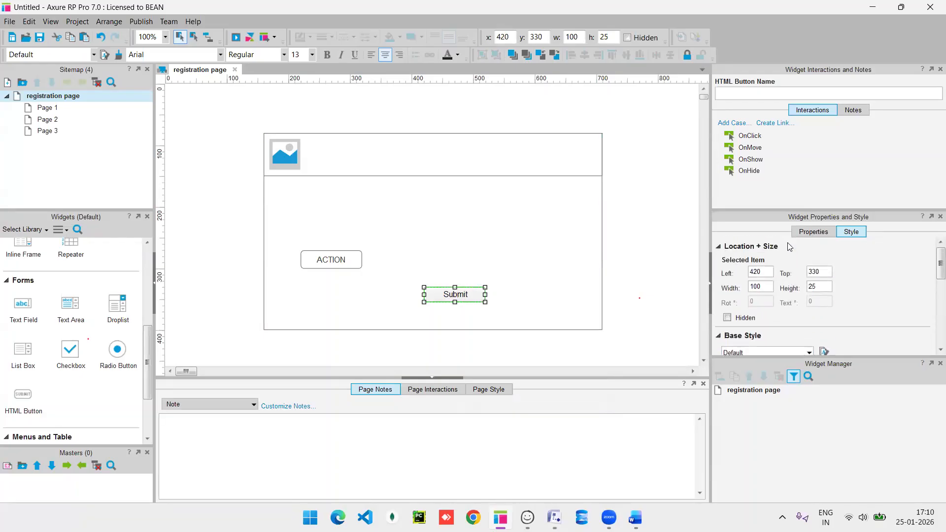
left_click(334, 265)
scroll(70, 289, "up", 3)
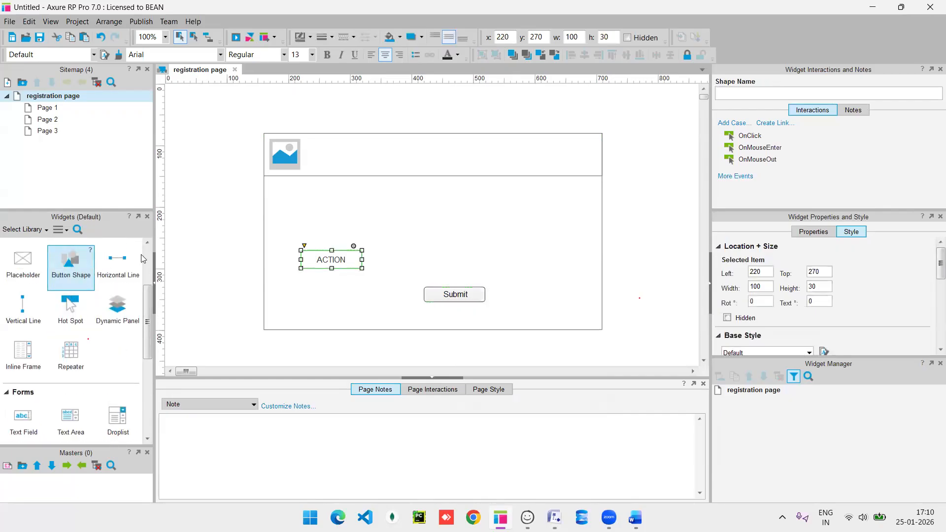
scroll(771, 290, "down", 6)
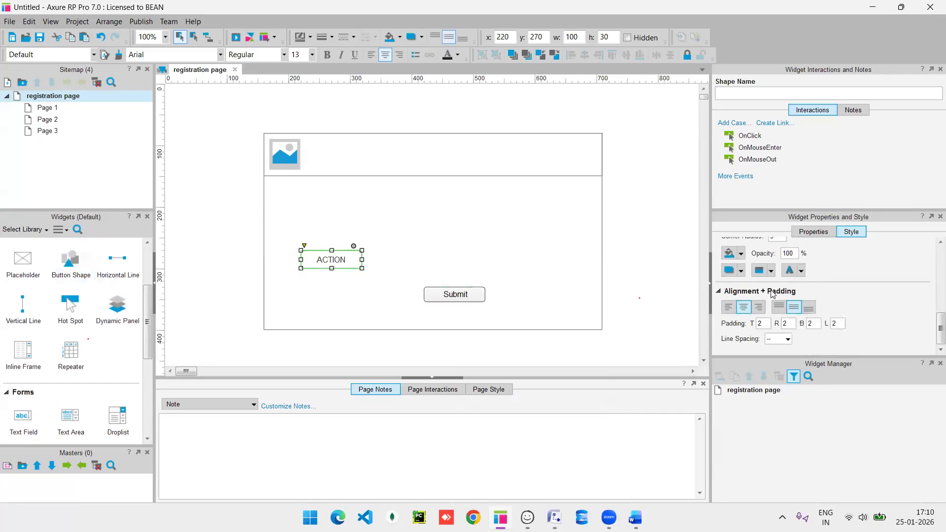
scroll(771, 294, "up", 4)
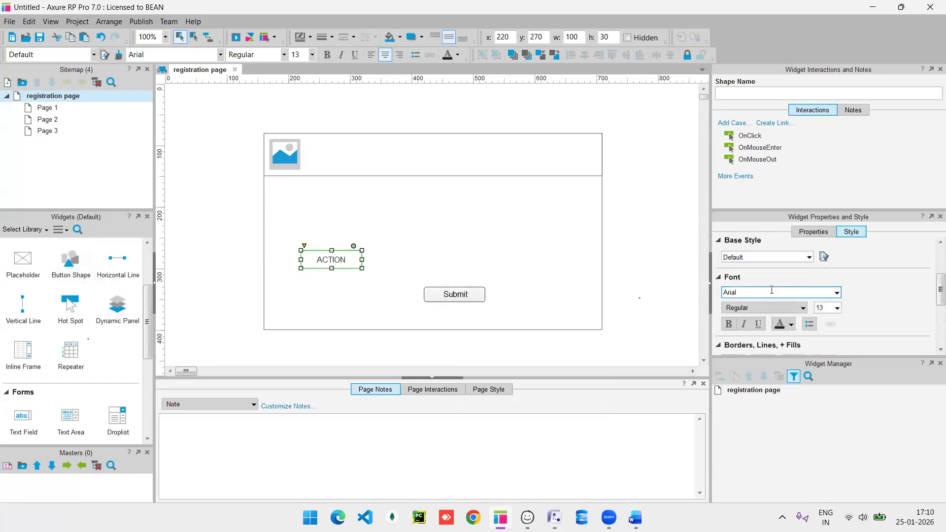
scroll(772, 293, "up", 2)
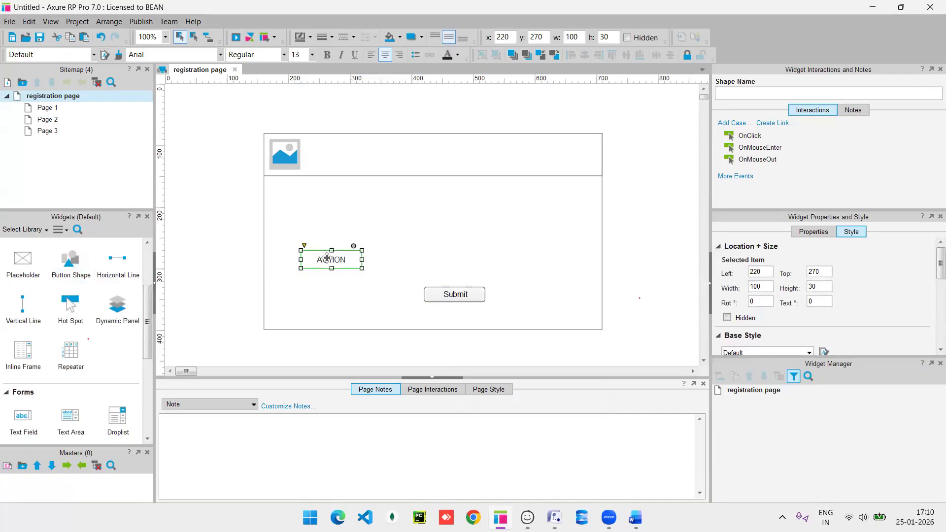
left_click(452, 294)
key("Delete")
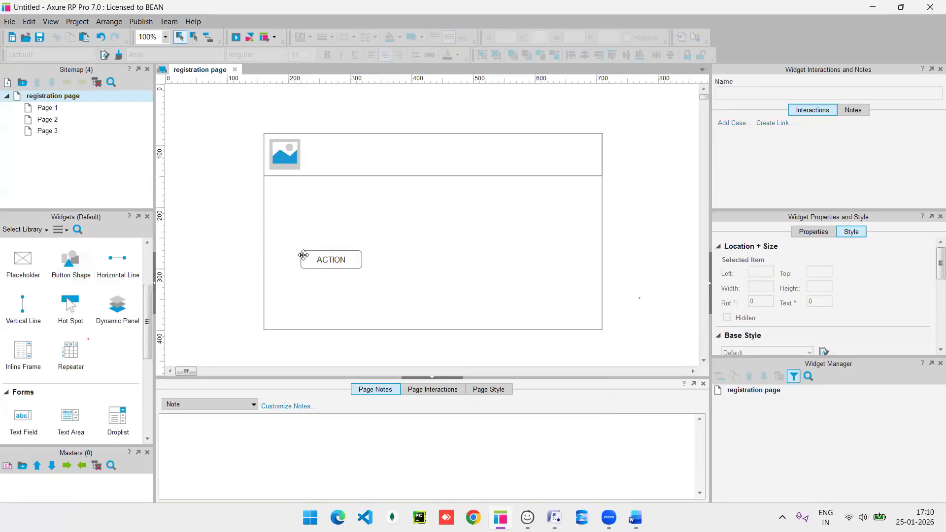
left_click_drag(328, 258, 551, 153)
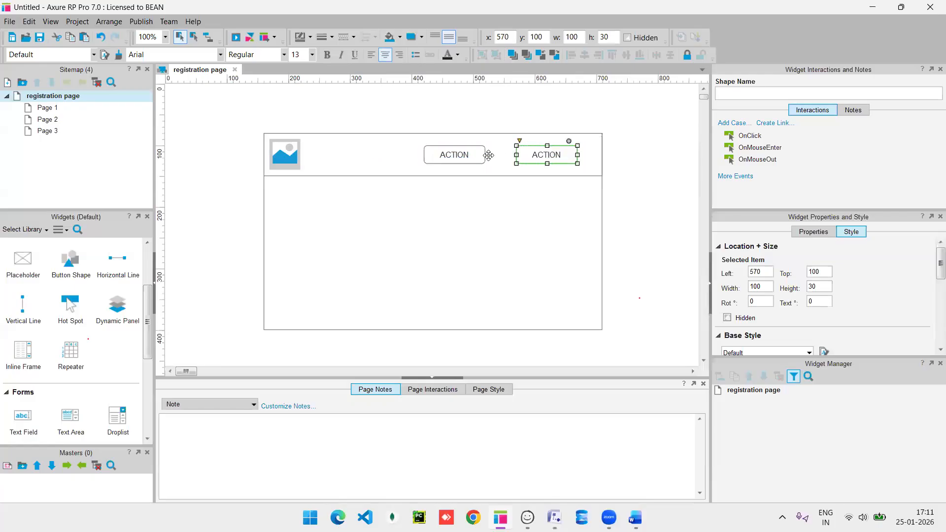
Relabel the two header buttons as 'ABout' and 'Help'.
double_click(476, 157)
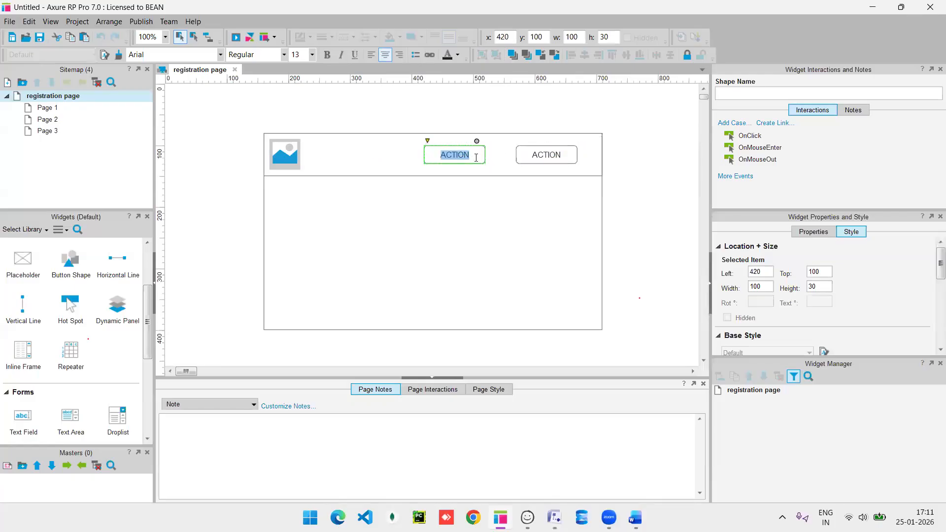
type("ABout")
double_click(554, 154)
key("BackSpace")
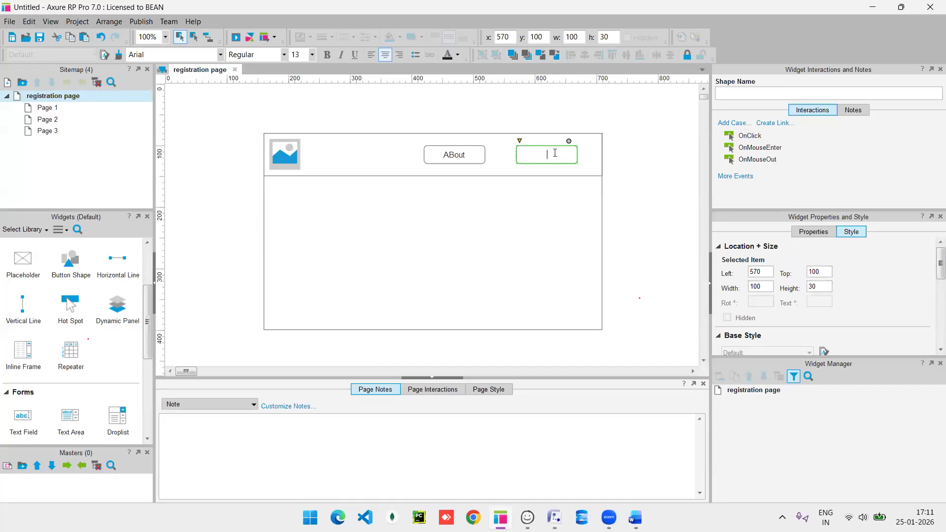
type("Help")
Nudge the ABout button right, fill the body rectangle blue and stretch it to 340 tall.
left_click_drag(472, 158, 484, 157)
left_click(367, 156)
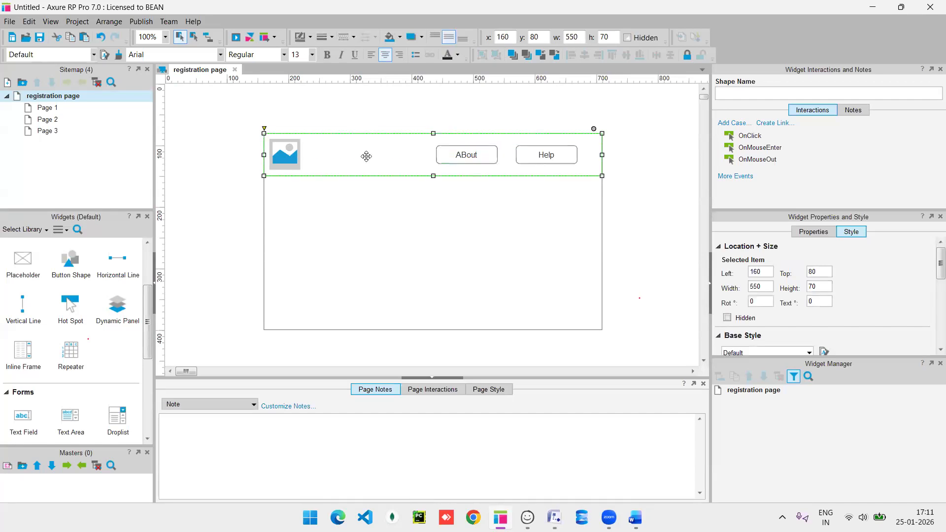
left_click(348, 218)
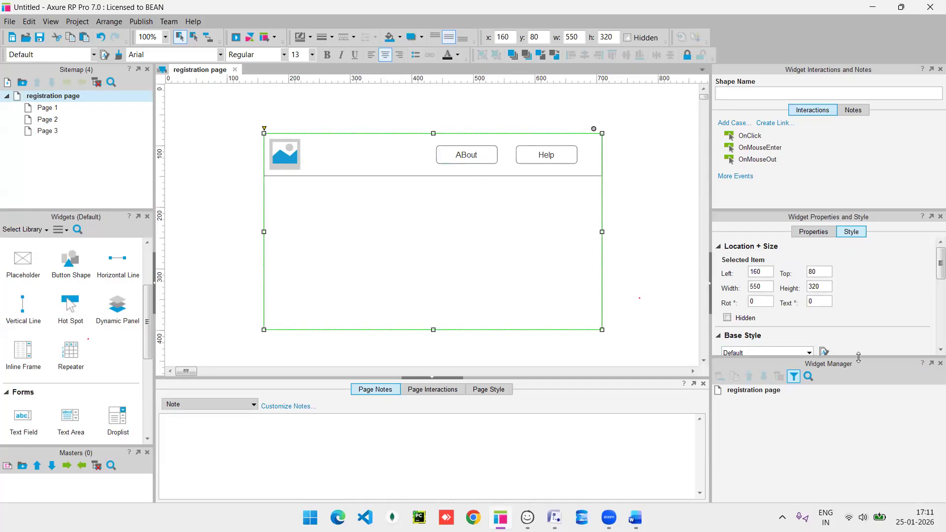
left_click_drag(851, 356, 873, 414)
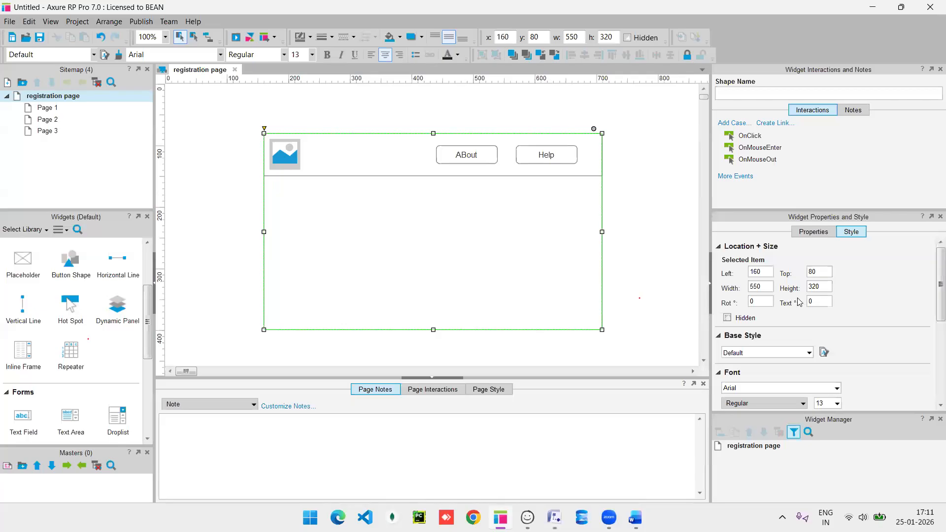
scroll(797, 330, "down", 1)
scroll(796, 330, "down", 1)
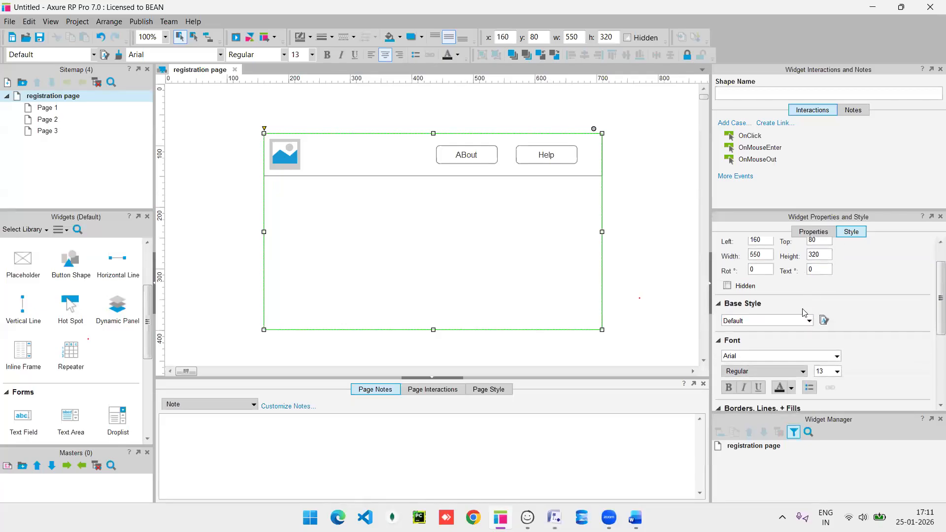
scroll(796, 349, "down", 2)
scroll(796, 349, "down", 3)
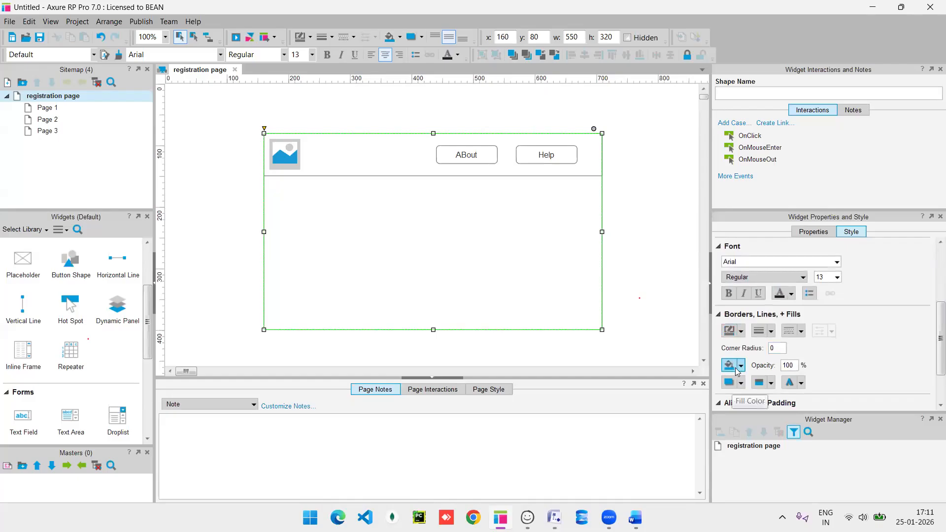
scroll(729, 371, "down", 1)
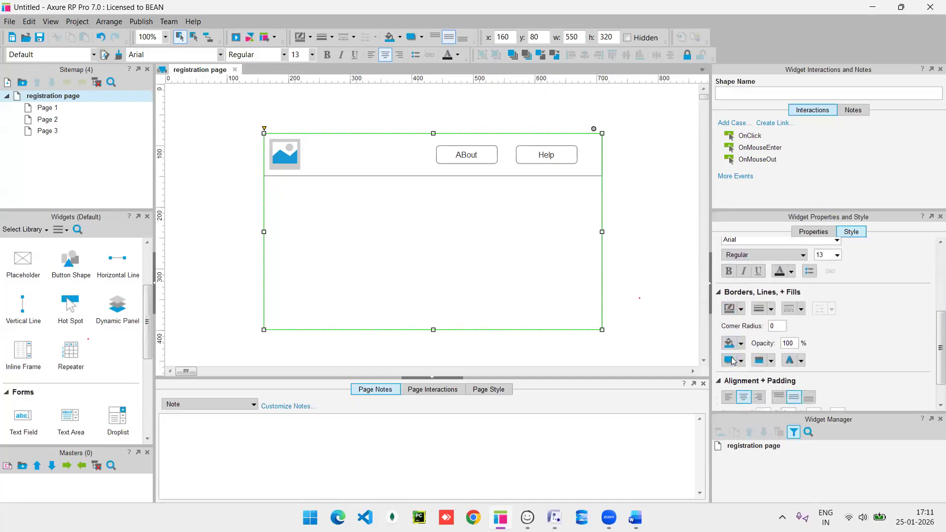
left_click(730, 348)
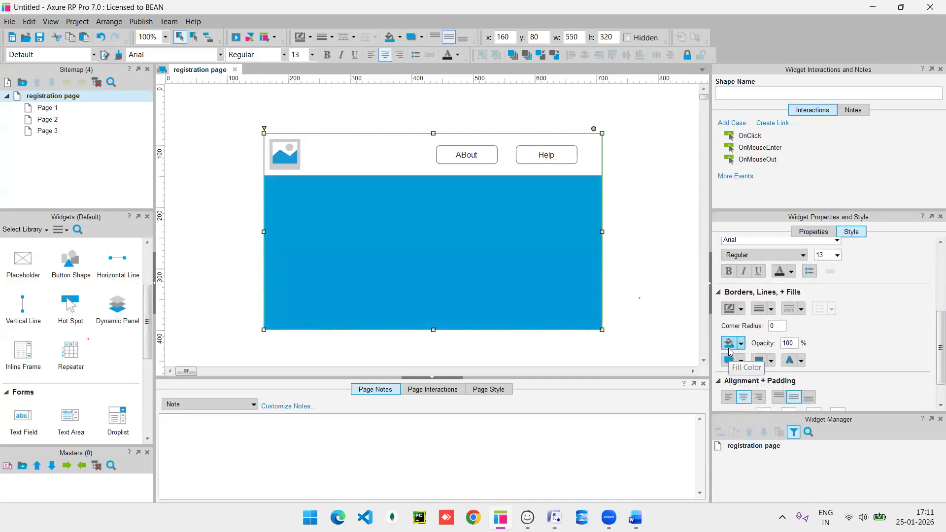
left_click(741, 344)
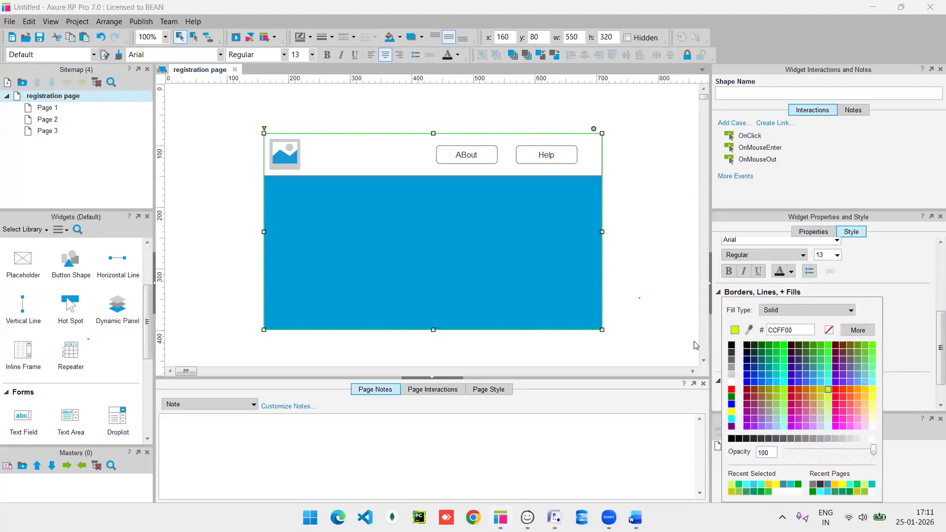
left_click_drag(434, 330, 639, 342)
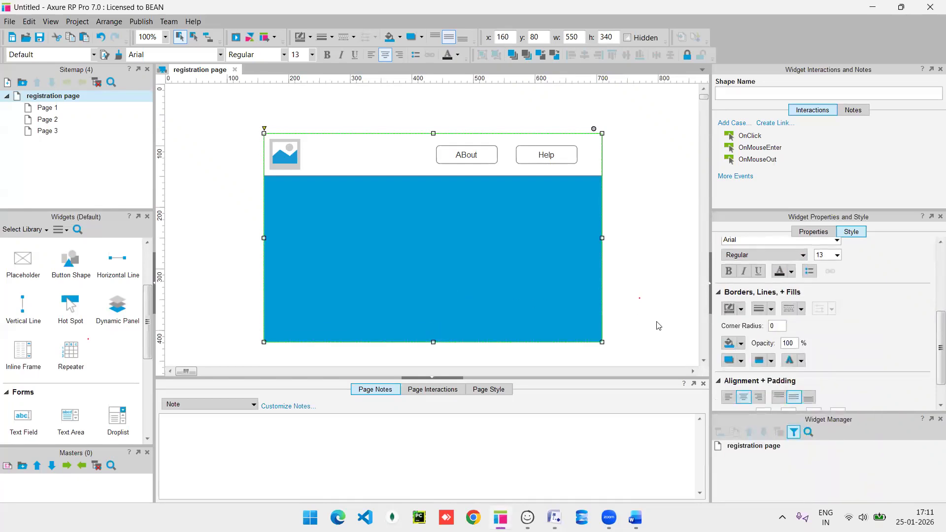
Fill the header bar with light blue 33CCFF.
left_click(350, 158)
left_click(741, 344)
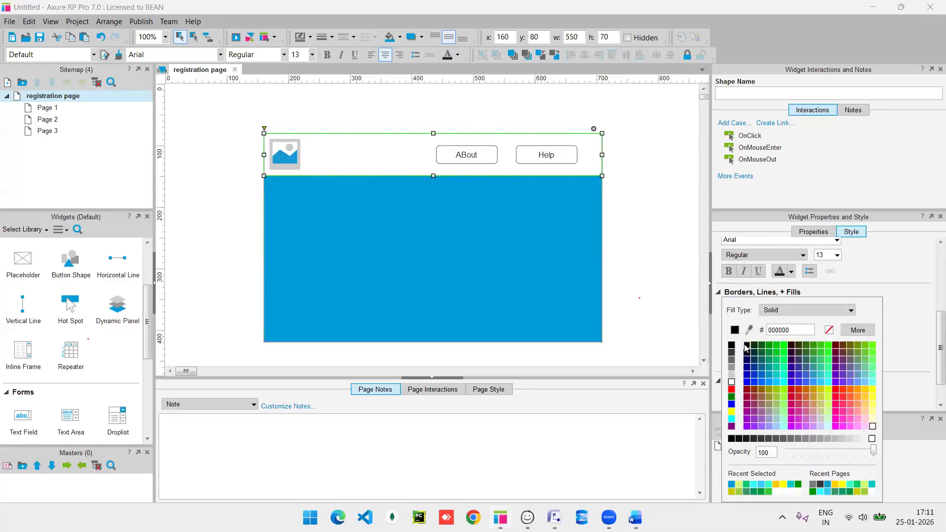
left_click(816, 382)
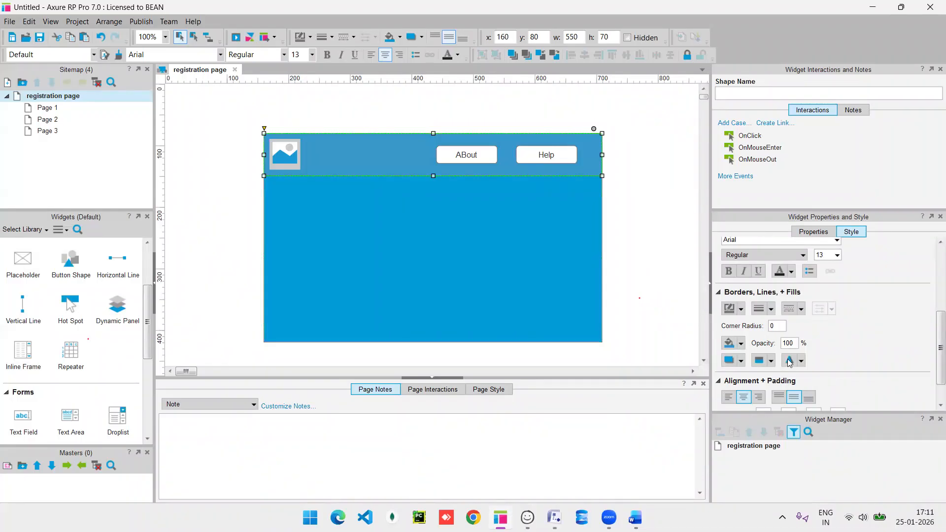
left_click(741, 344)
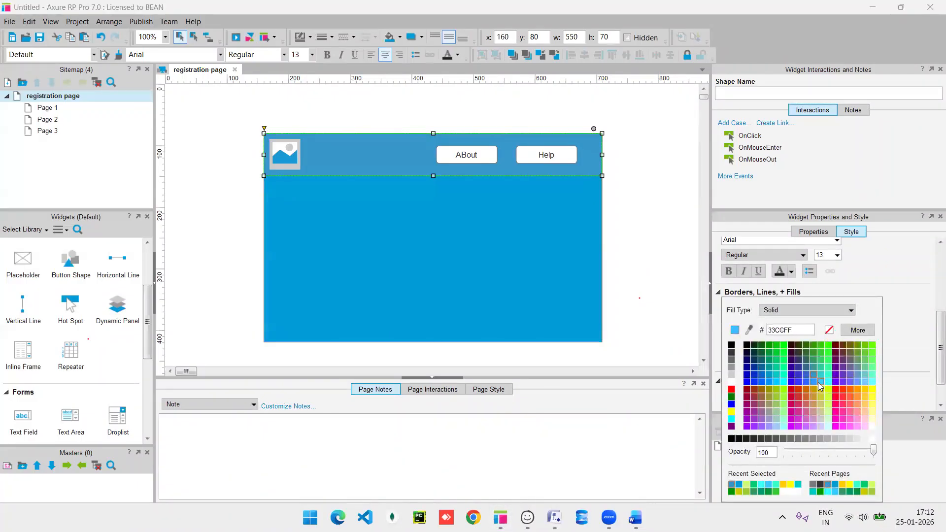
left_click(818, 383)
left_click(663, 310)
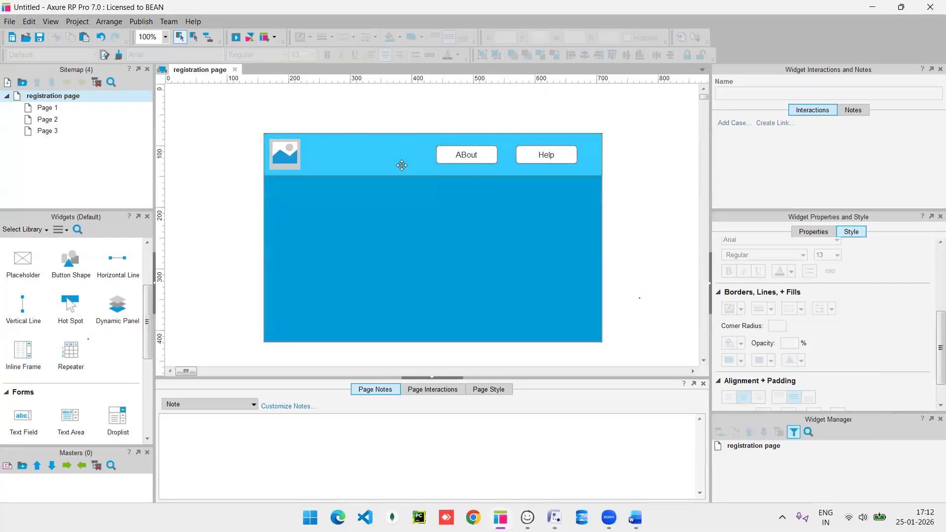
double_click(286, 156)
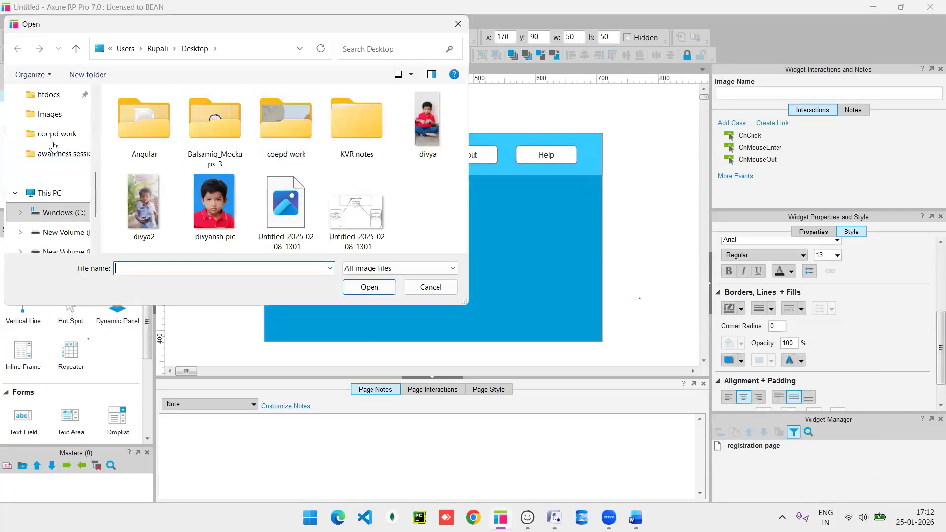
left_click(56, 121)
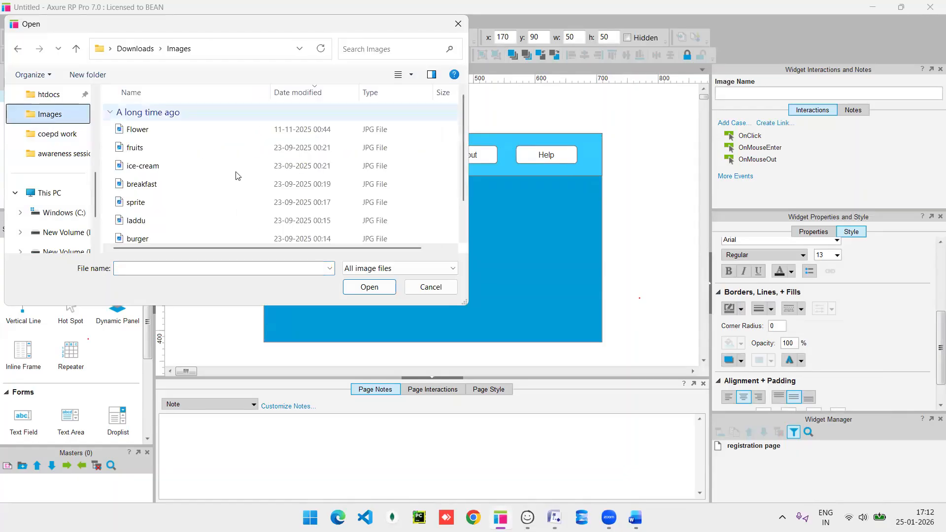
left_click(455, 31)
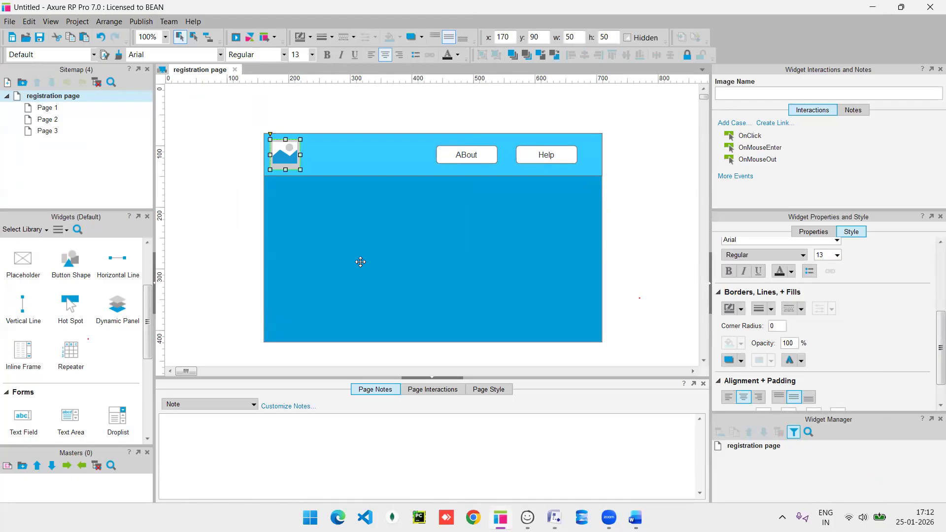
Place a text field on the blue body, duplicate it three times and stack the four in a column.
scroll(72, 357, "up", 3)
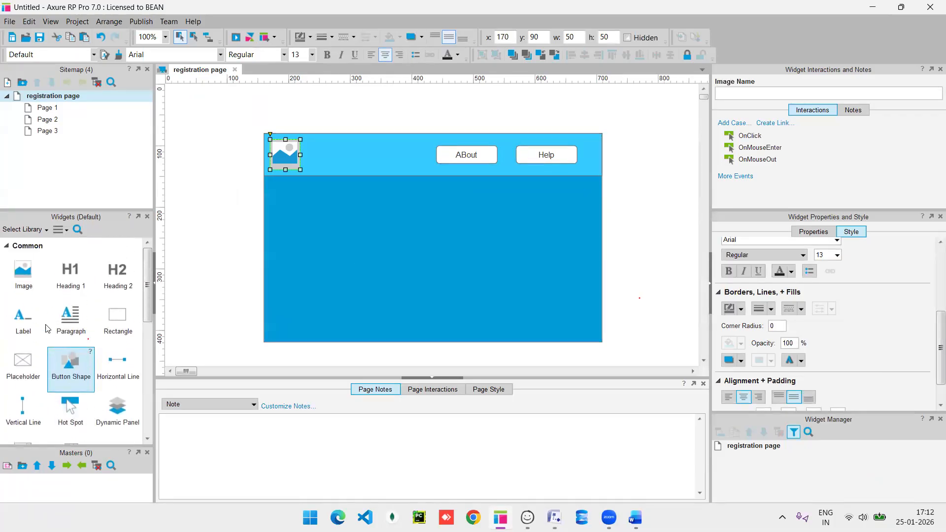
scroll(59, 399, "down", 5)
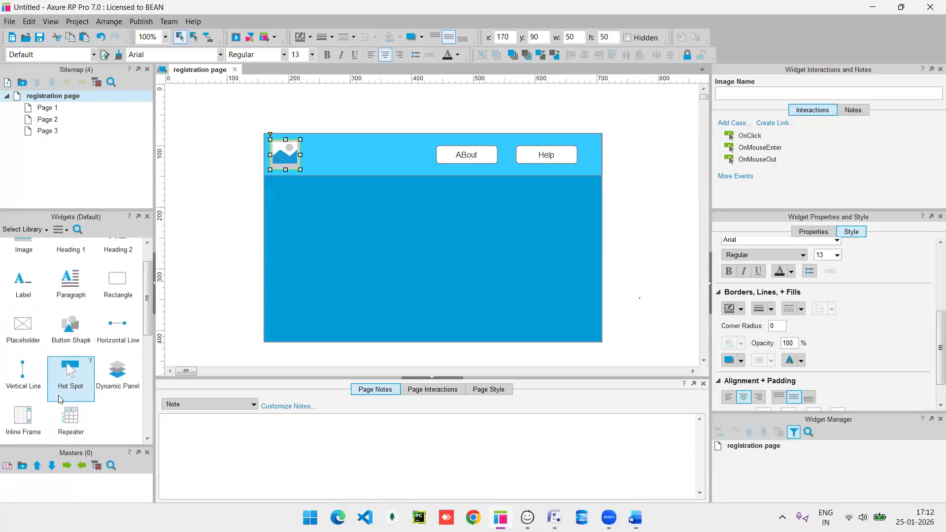
left_click_drag(30, 349, 516, 206)
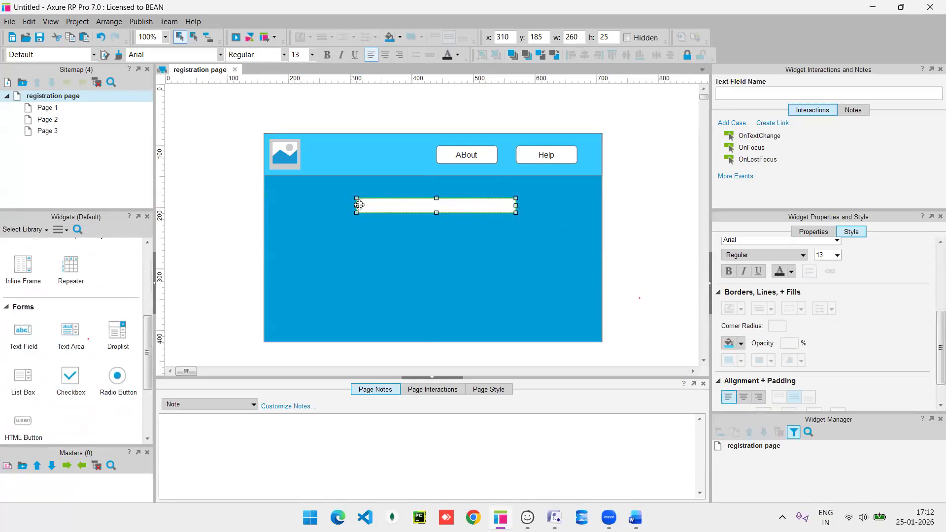
key("ctrl+d")
key("ctrl+d")
key("ctrl+d")
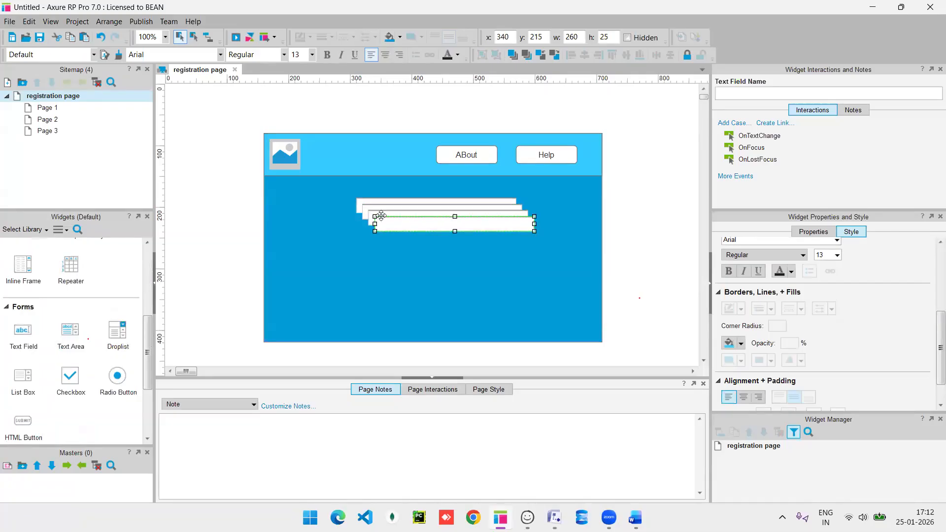
left_click_drag(393, 242, 387, 259)
left_click_drag(398, 223, 404, 193)
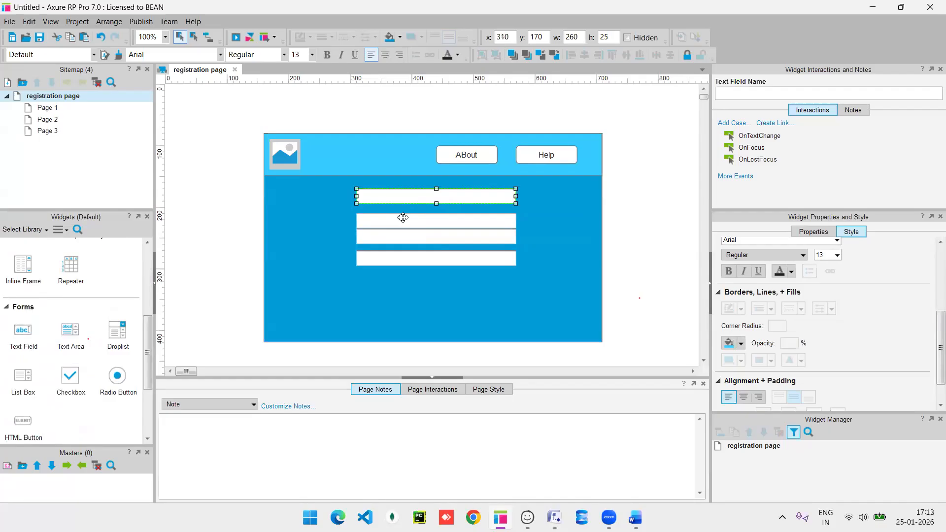
left_click_drag(404, 214, 403, 209)
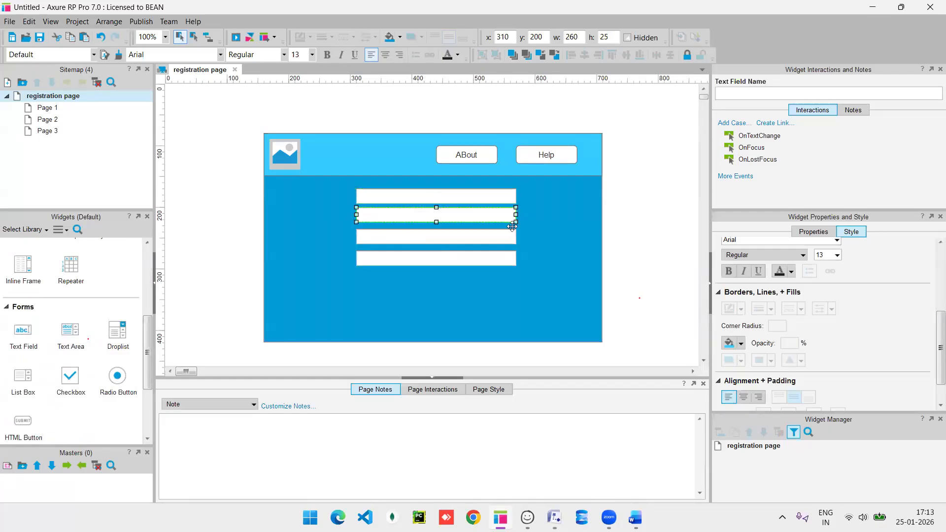
Set the hint text of the first two text fields to 'Name' and 'Email'.
left_click(815, 233)
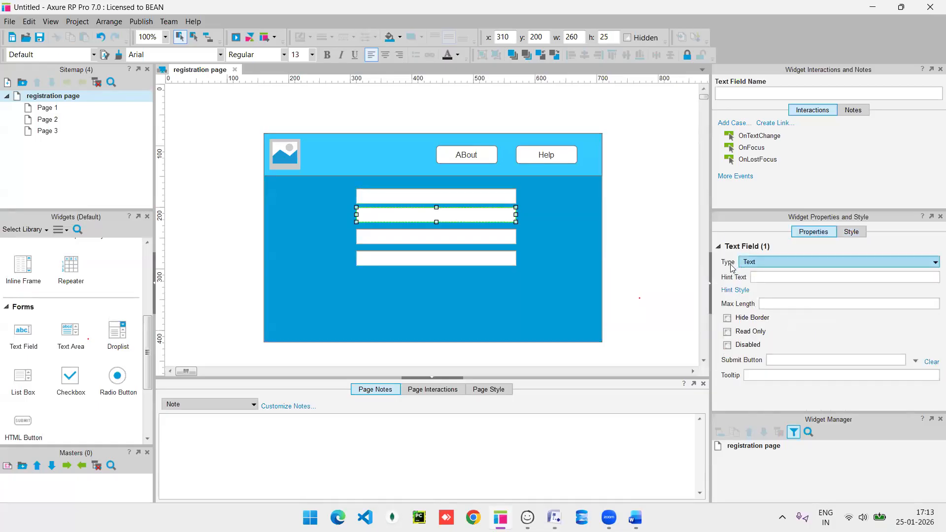
left_click(771, 277)
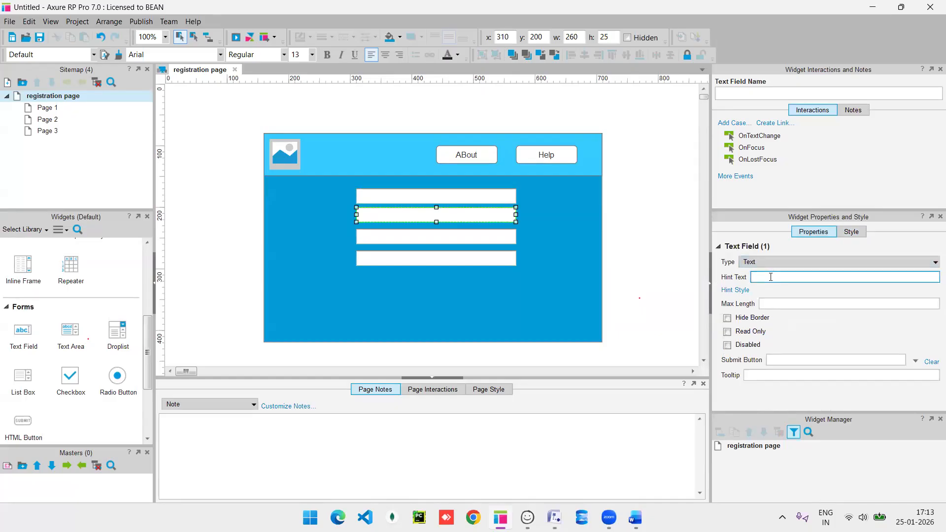
left_click(474, 198)
left_click(771, 277)
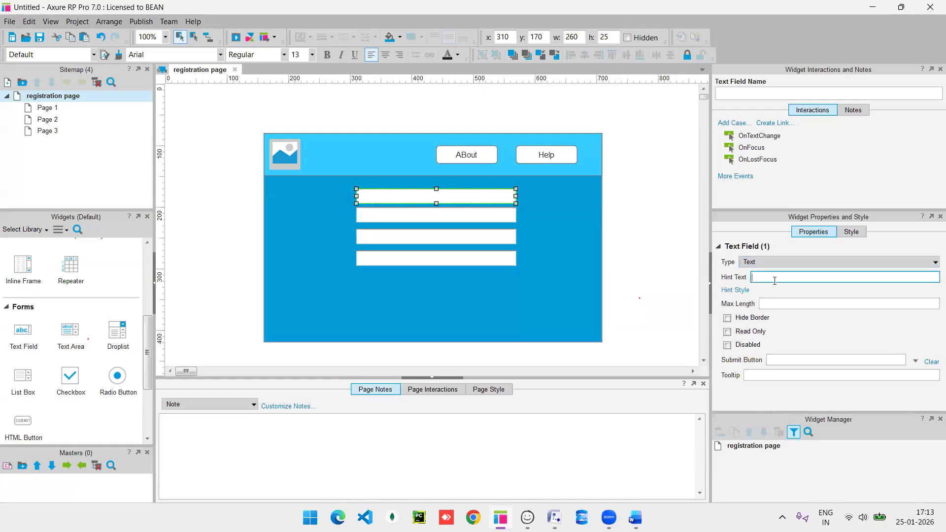
type("Name")
left_click(556, 272)
left_click(404, 215)
left_click(780, 277)
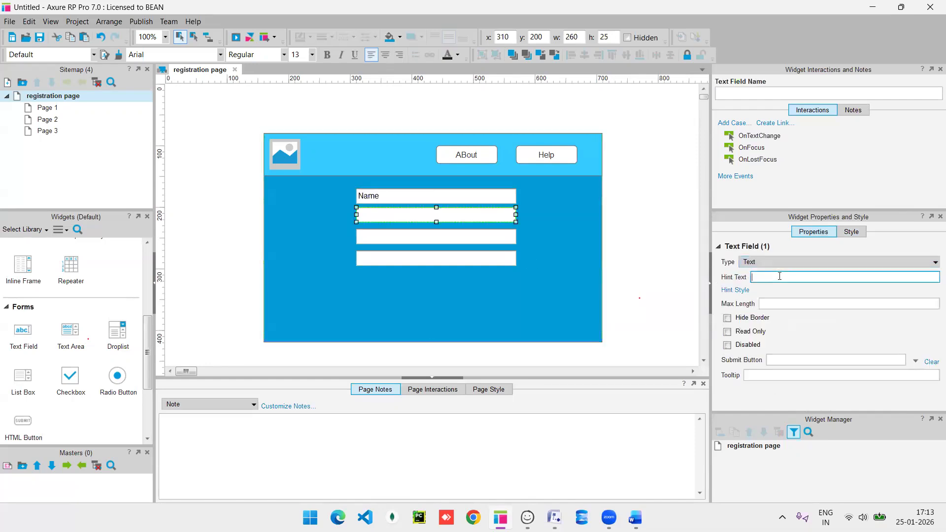
type("Email")
left_click(611, 291)
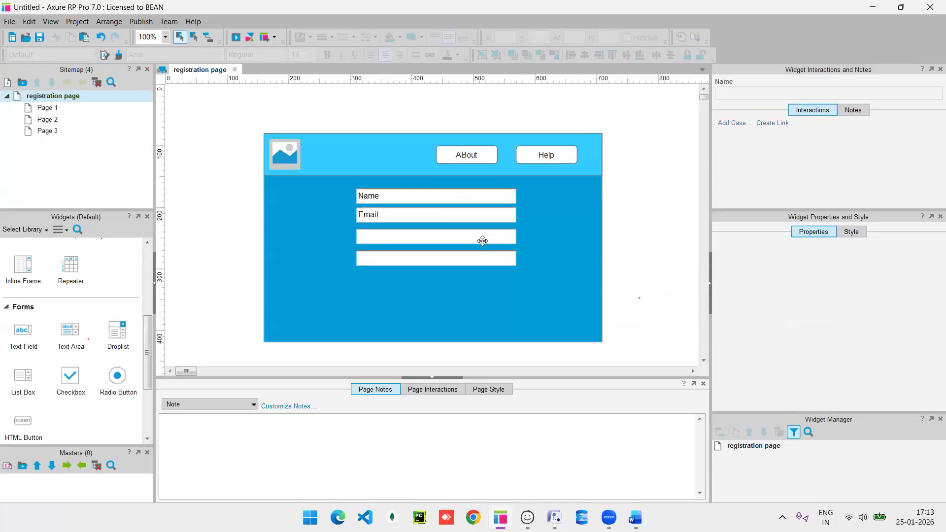
Give the third and fourth fields hints 'pwd' and 'ph no.', then copy the ABout button below them.
left_click(454, 242)
left_click(770, 277)
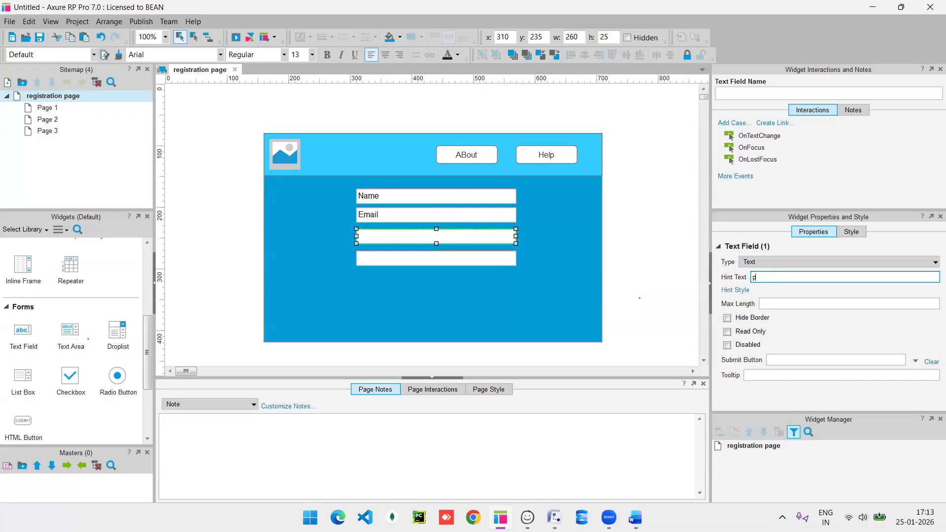
type("pwd")
left_click(598, 283)
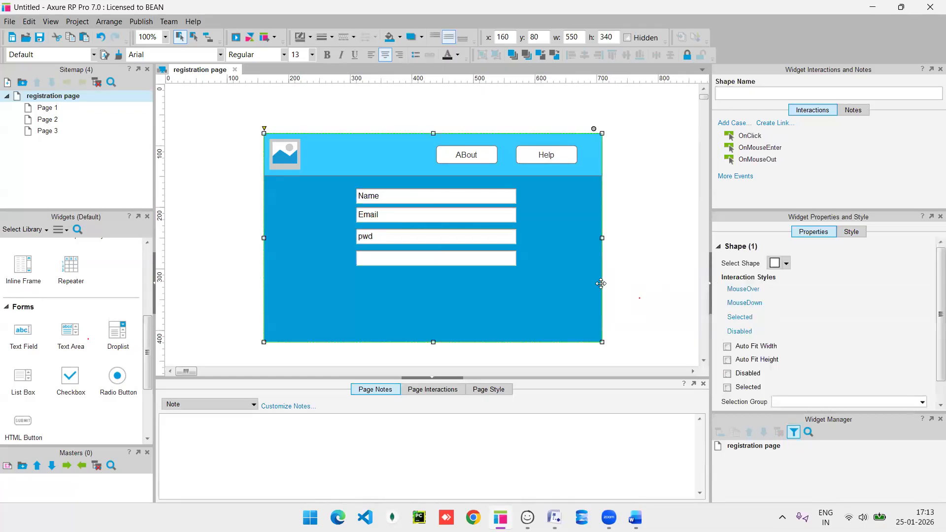
left_click(399, 261)
left_click(765, 276)
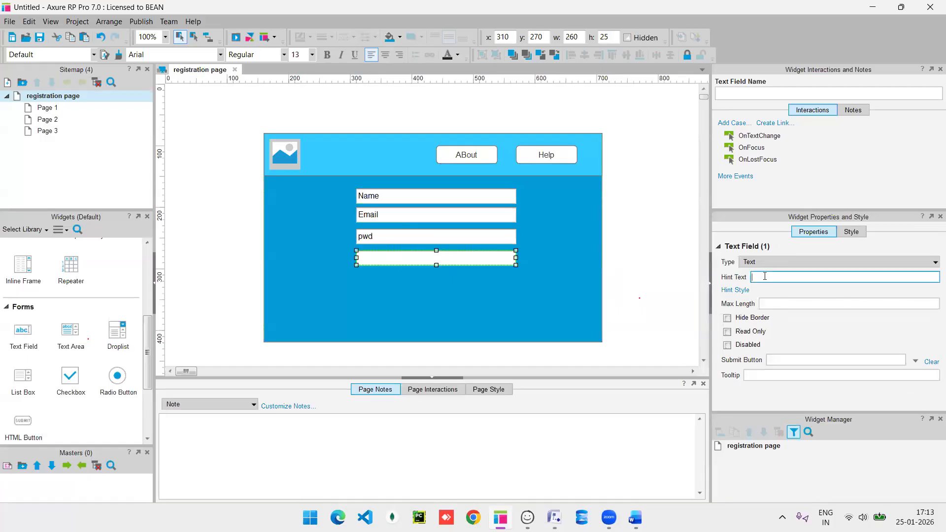
type("ph n")
left_click(647, 280)
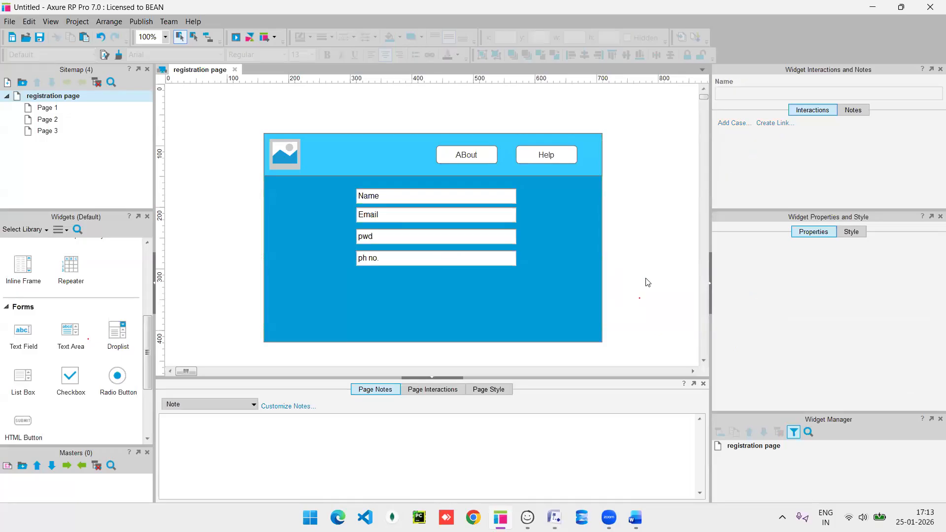
left_click(458, 157)
left_click_drag(458, 158, 421, 321)
Relabel the copied button below the fields 'register', then select every widget on the page.
double_click(421, 310)
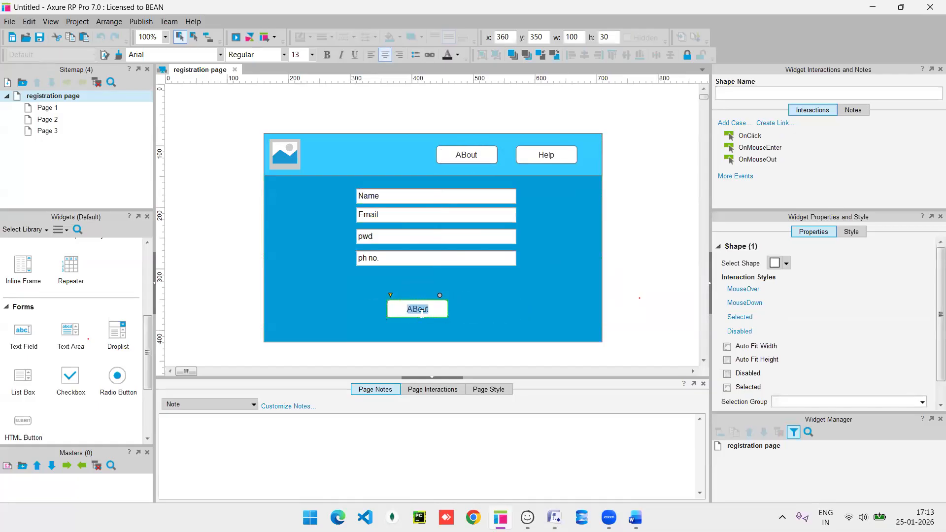
type("register")
key("Return")
left_click(478, 302)
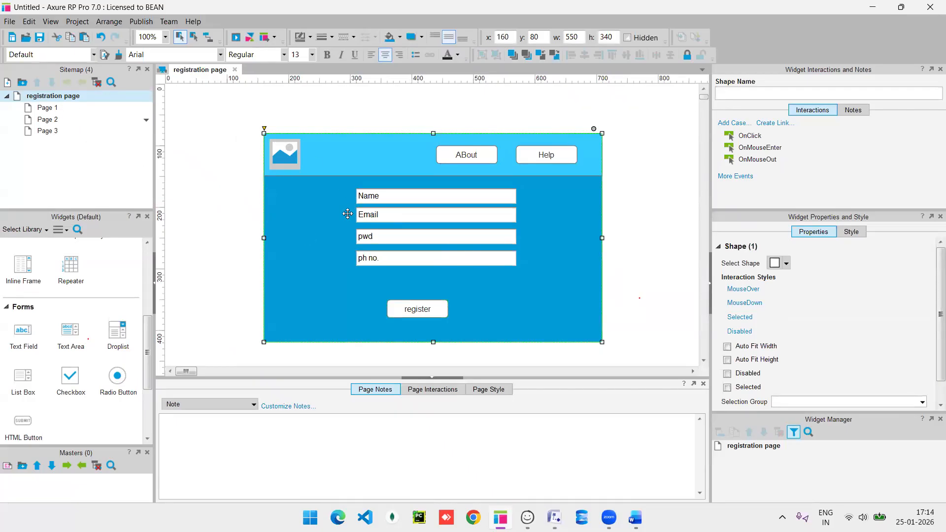
key("ctrl+a")
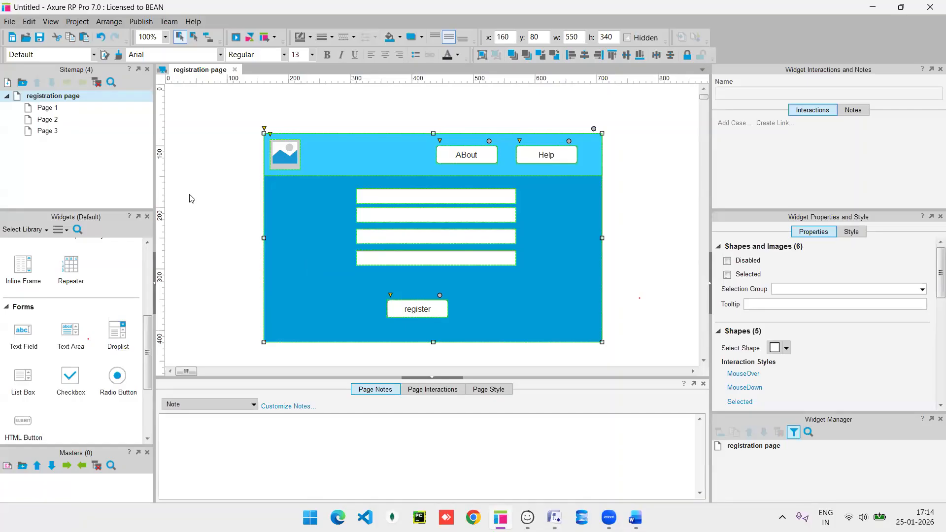
Paste the copied registration form layout onto Page 1.
double_click(48, 109)
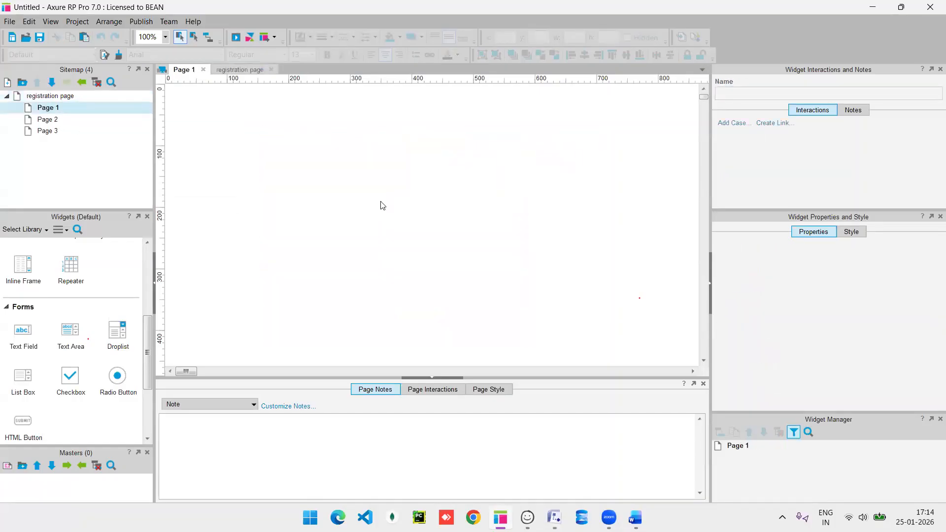
key("ctrl+v")
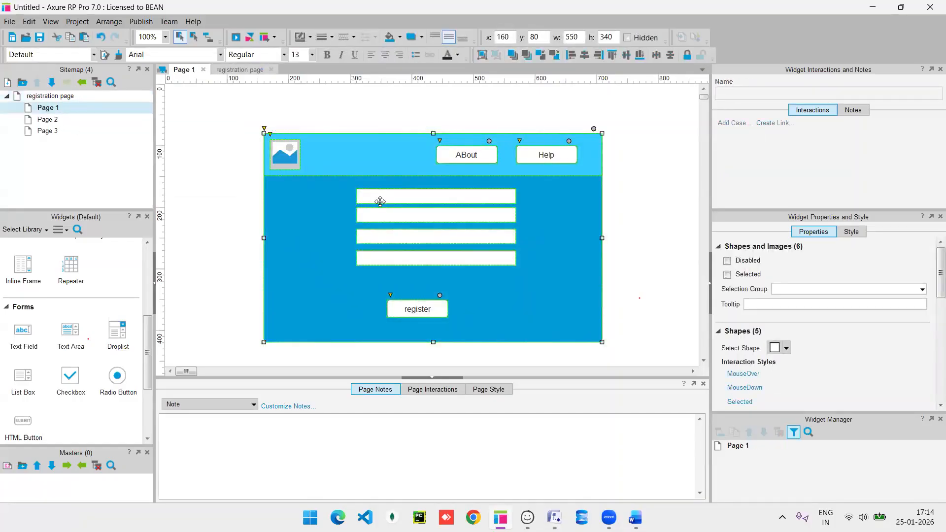
right_click(104, 111)
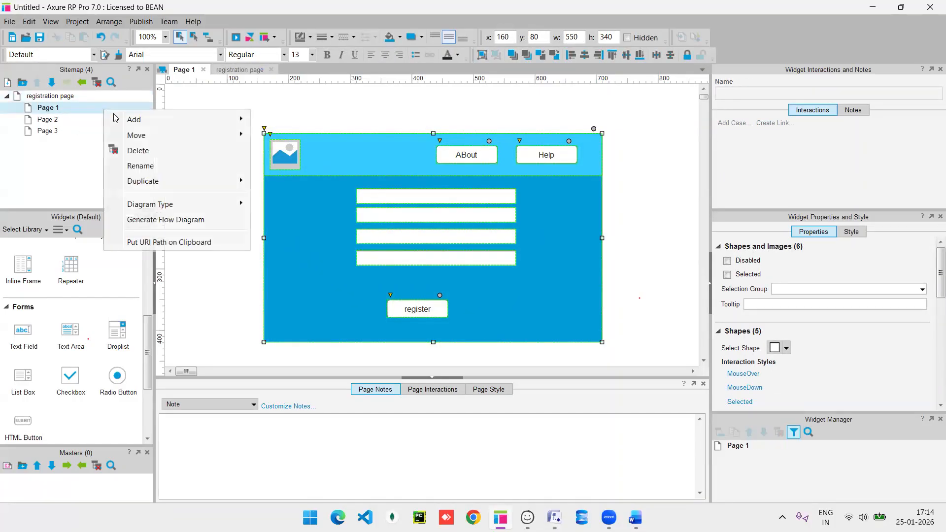
left_click(69, 99)
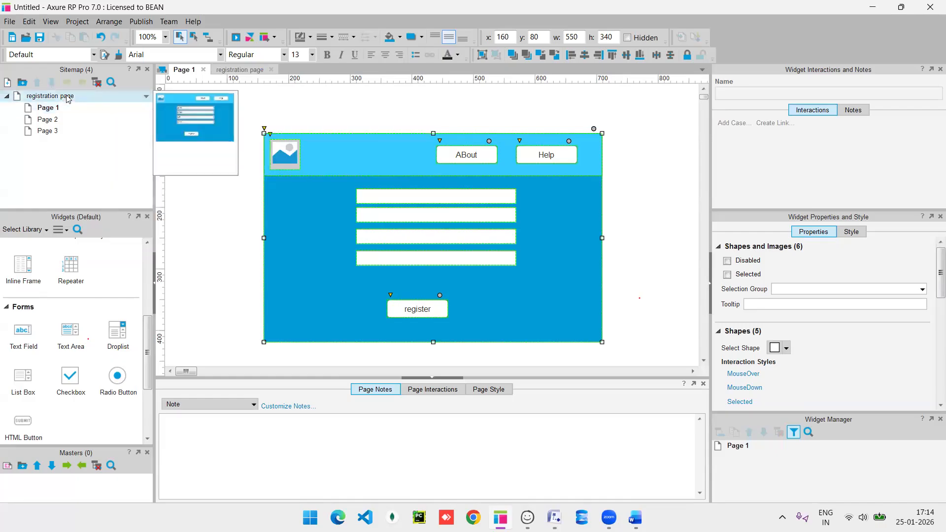
right_click(67, 97)
mouse_move(96, 106)
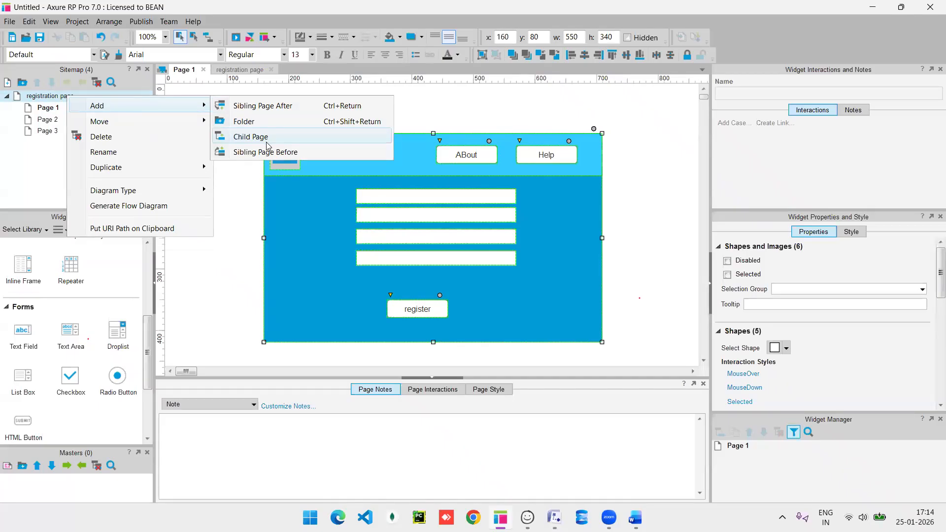
left_click(29, 123)
Rename Page 1 to 'login' in the sitemap.
right_click(61, 107)
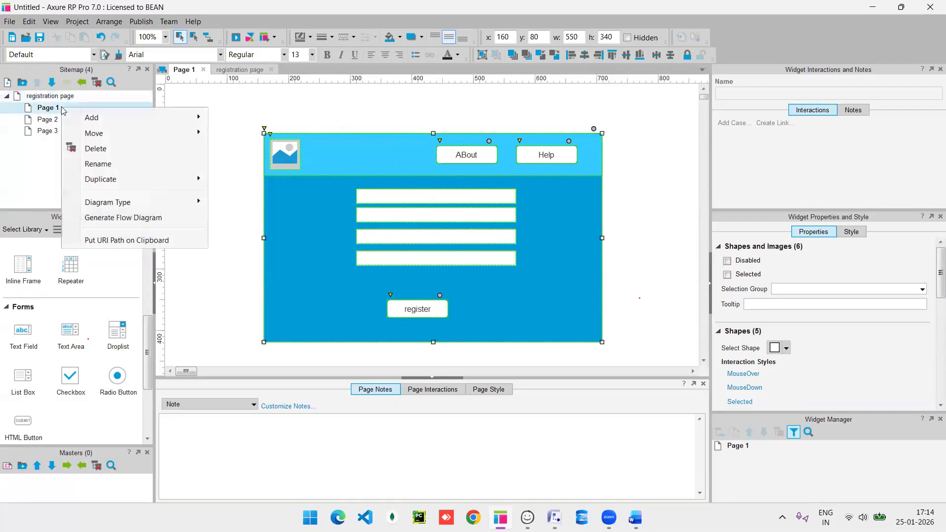
left_click(120, 164)
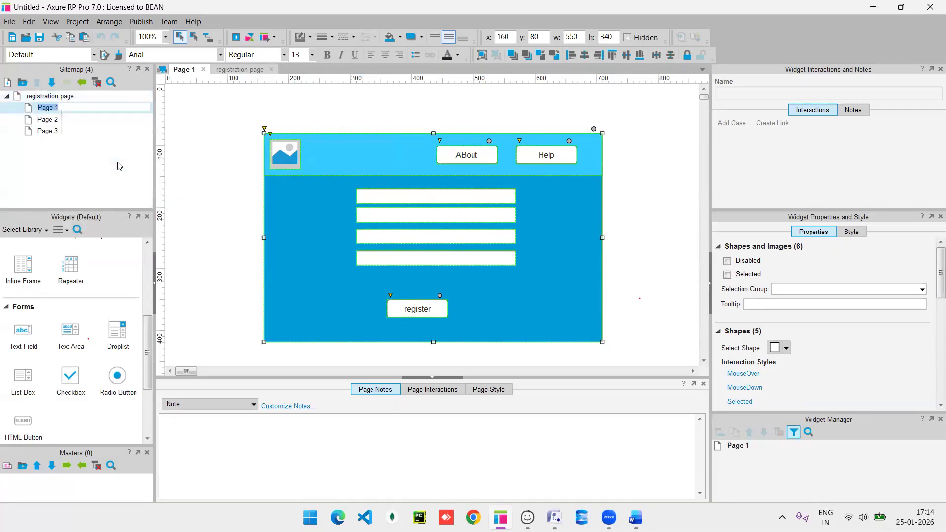
type("login")
key("Return")
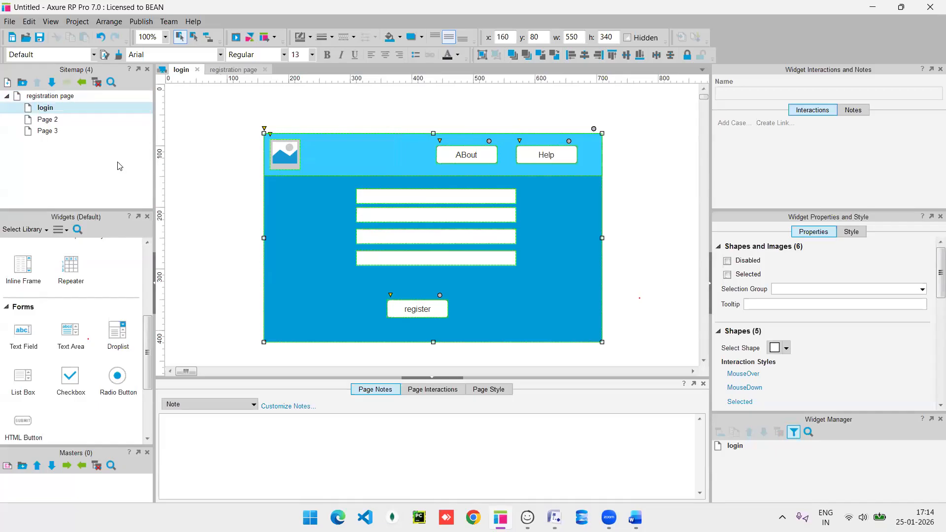
Delete the Name and ph no. text fields, keeping only Email and pwd.
left_click(385, 198)
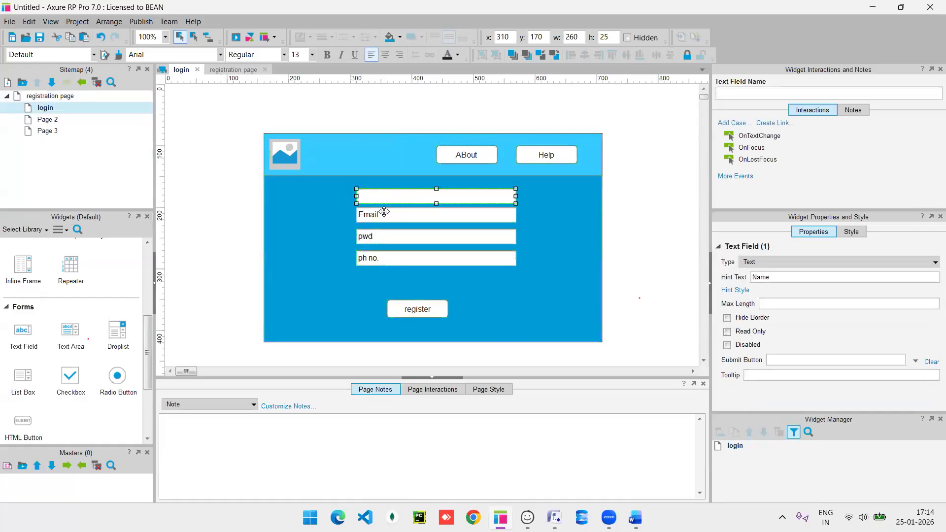
left_click(382, 256)
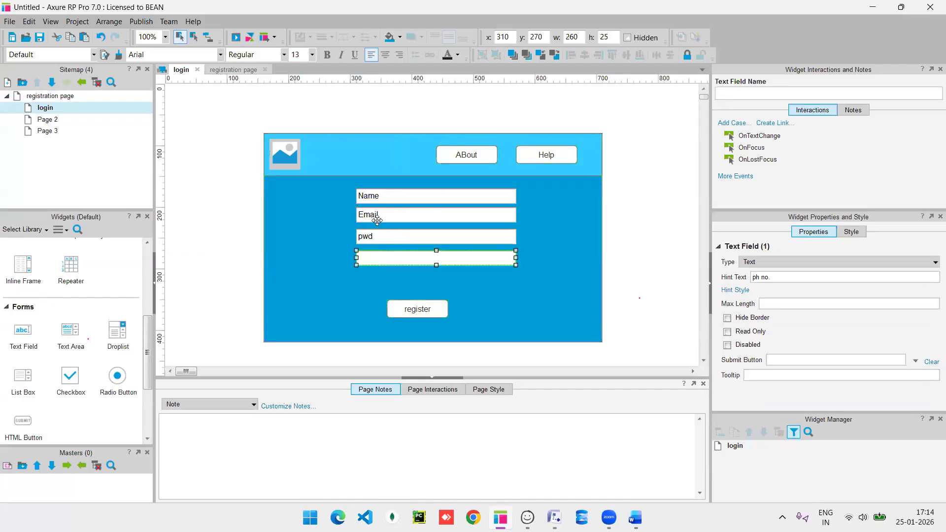
key("Delete")
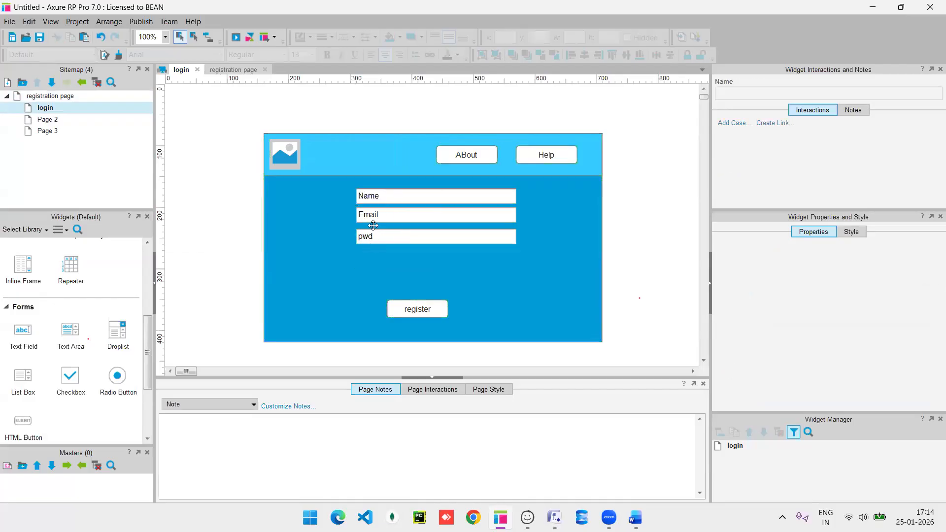
left_click(380, 195)
key("Delete")
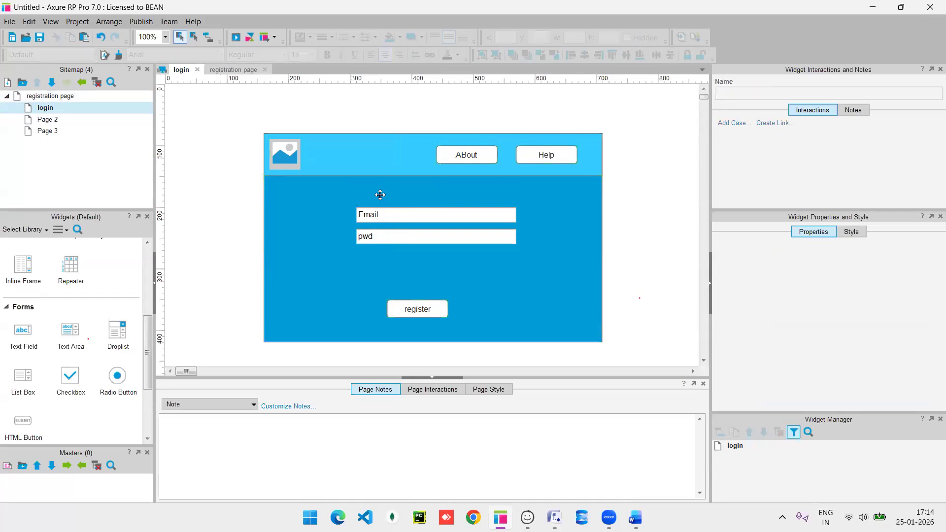
Relabel the register button 'login' and raise it about 30 px toward the fields.
double_click(413, 309)
key("BackSpace")
type("login")
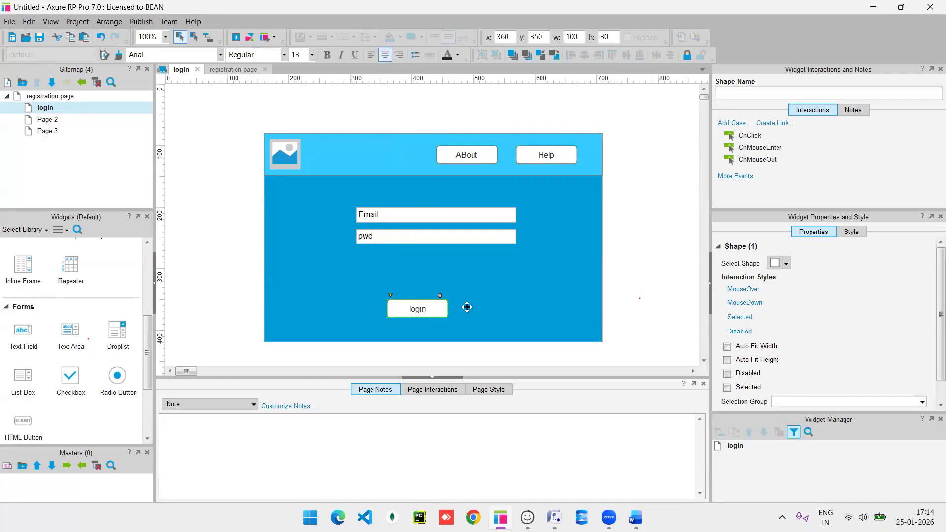
left_click(486, 306)
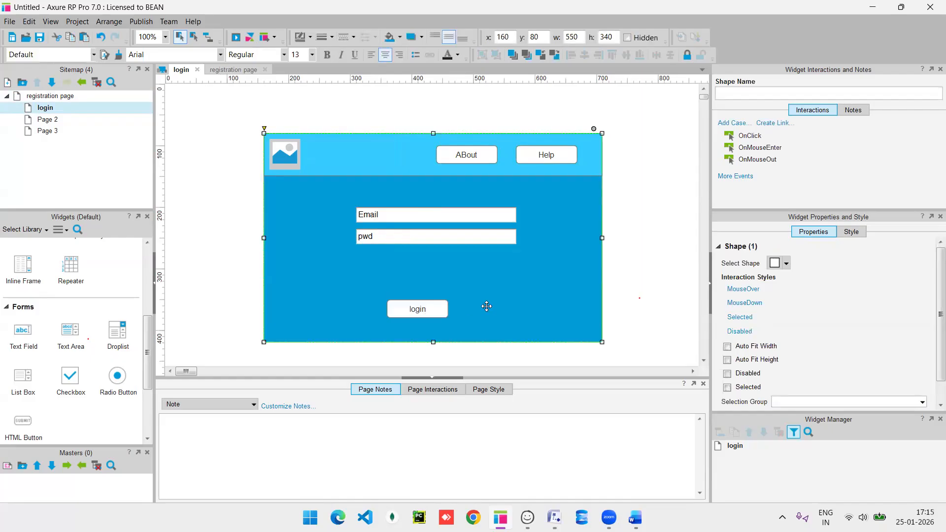
left_click(415, 309)
left_click_drag(416, 309, 418, 290)
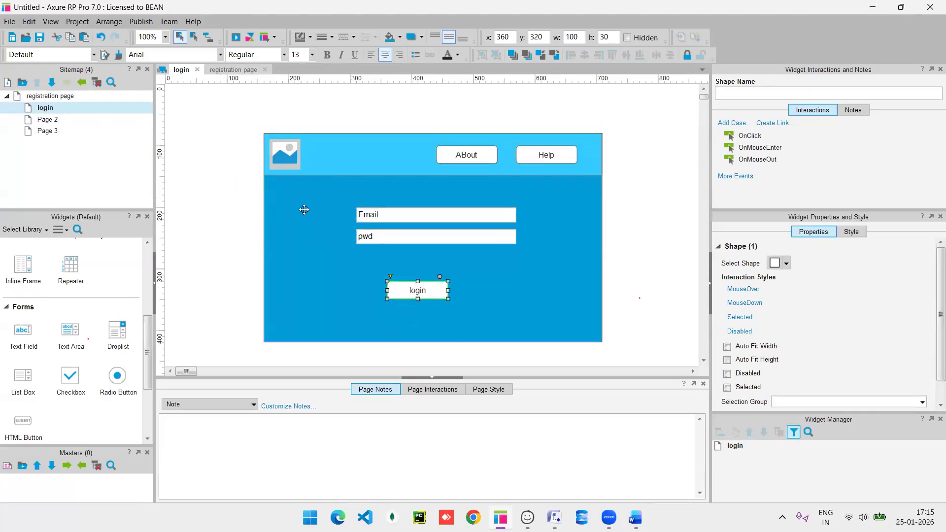
key("ctrl+a")
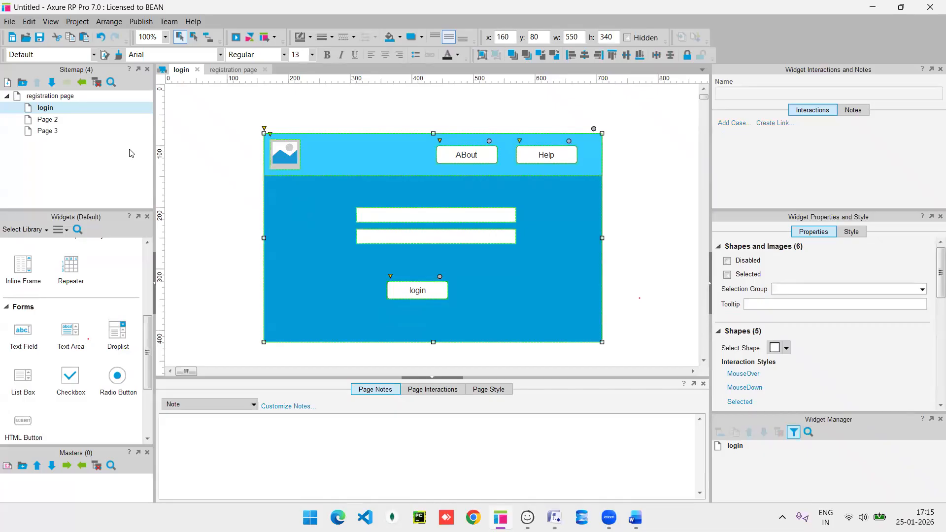
Open Page 2, rename it 'home page' and focus its empty canvas.
double_click(43, 120)
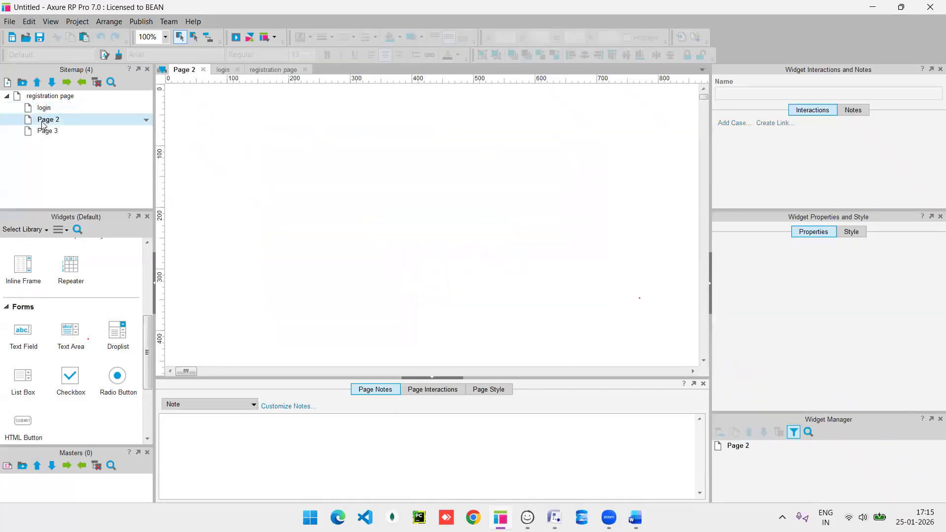
right_click(66, 120)
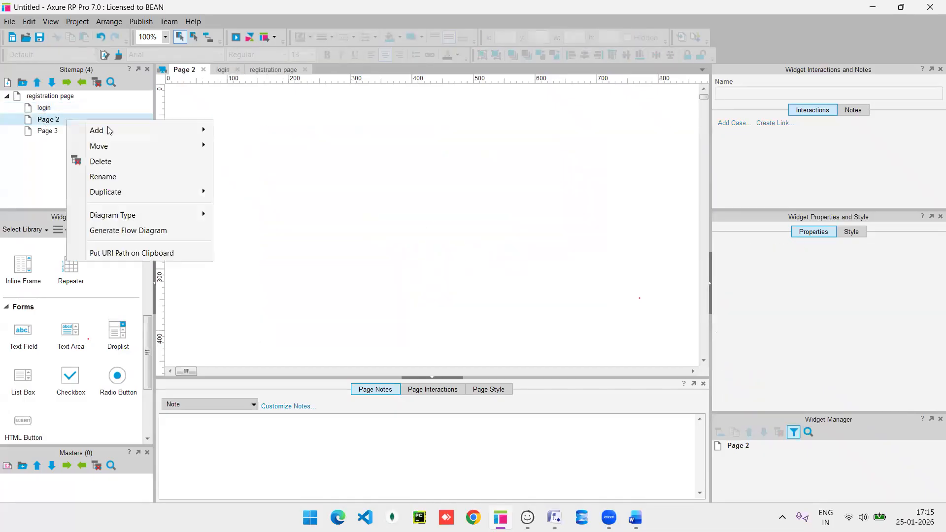
left_click(141, 177)
type("h")
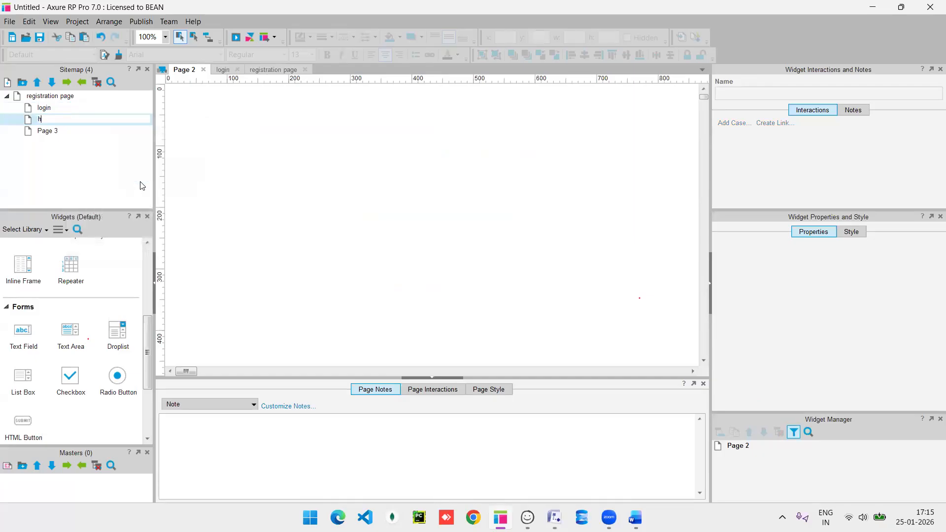
type("ome page")
key("Return")
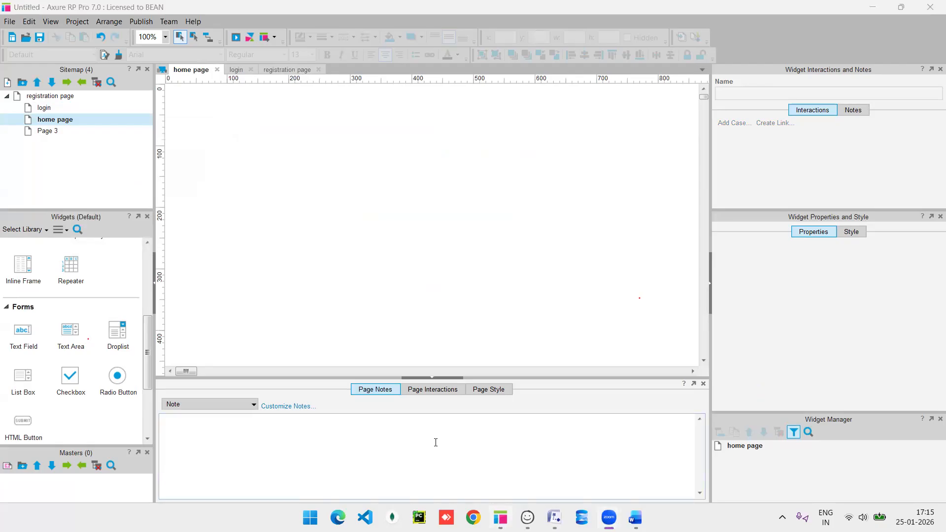
scroll(44, 367, "up", 5)
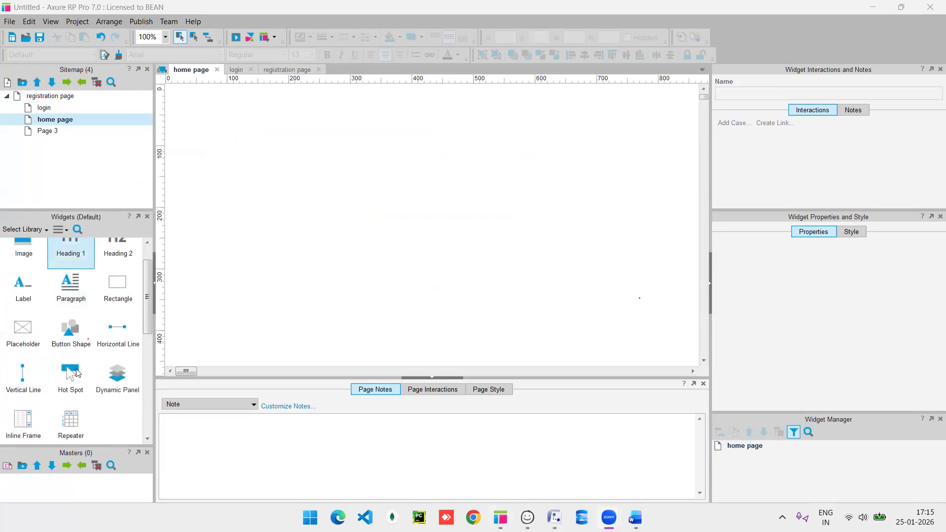
scroll(76, 369, "up", 1)
scroll(75, 369, "down", 5)
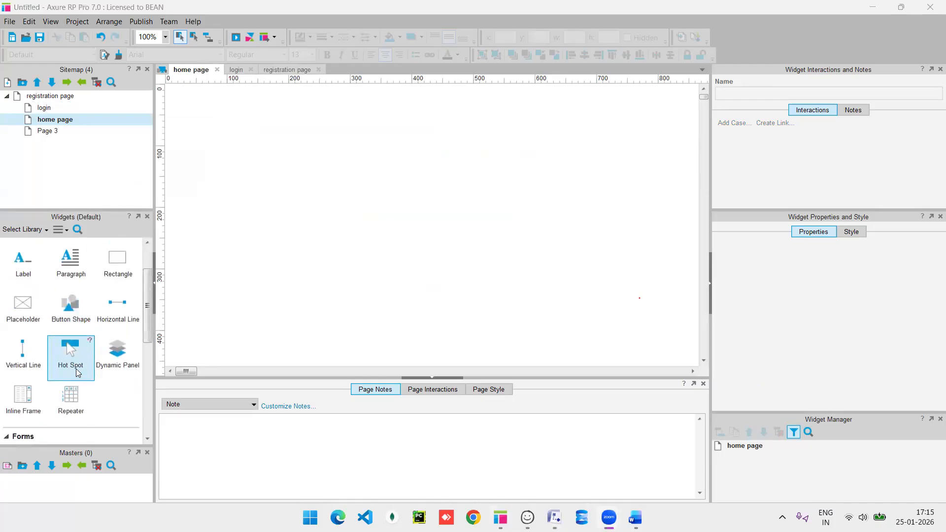
scroll(28, 392, "down", 2)
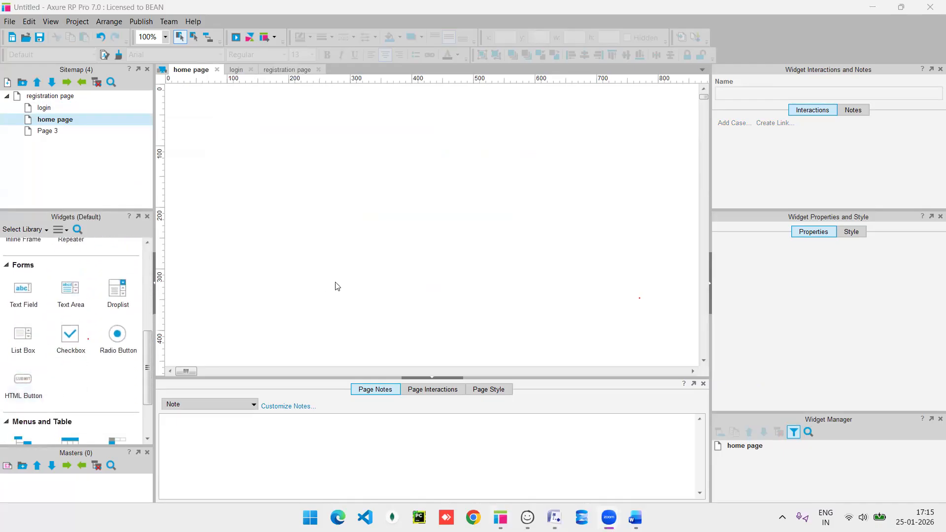
scroll(34, 395, "down", 1)
scroll(34, 394, "up", 1)
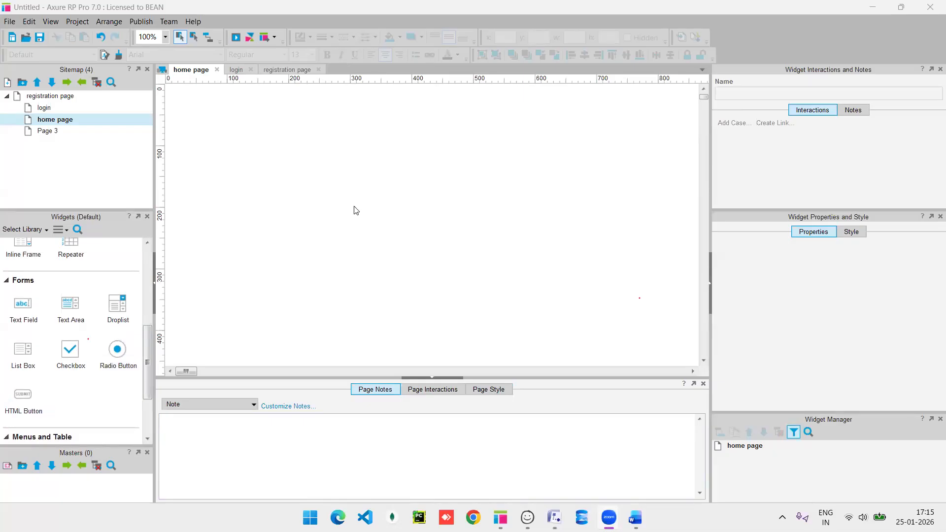
left_click(270, 192)
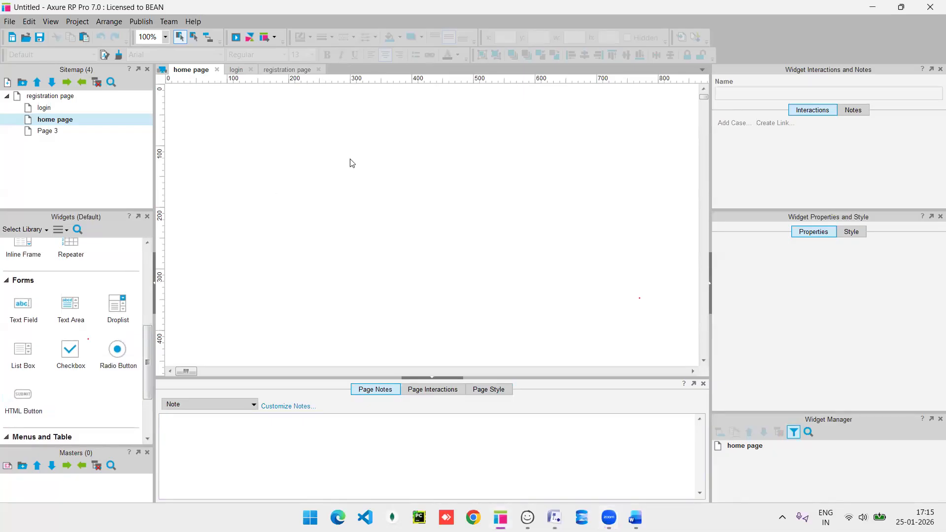
Paste the copied login layout onto home page and delete both text fields.
key("ctrl+v")
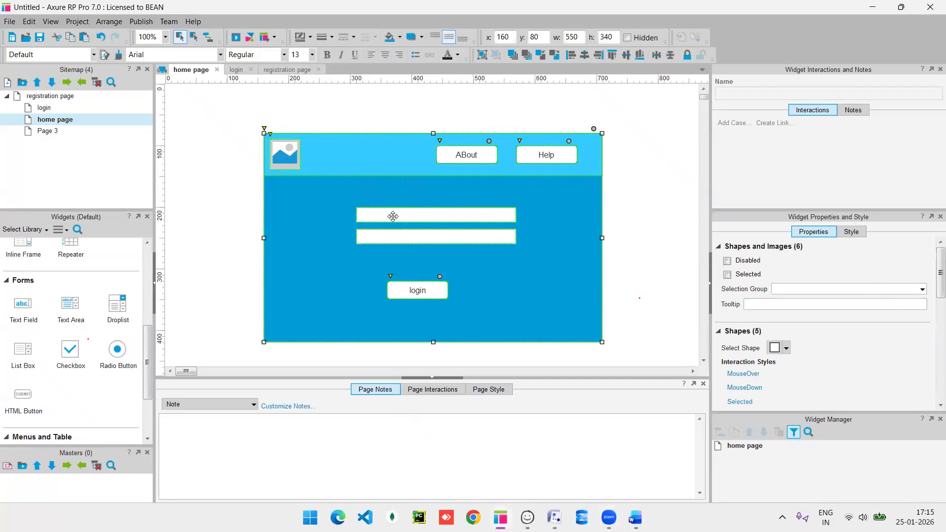
left_click(393, 217)
key("Delete")
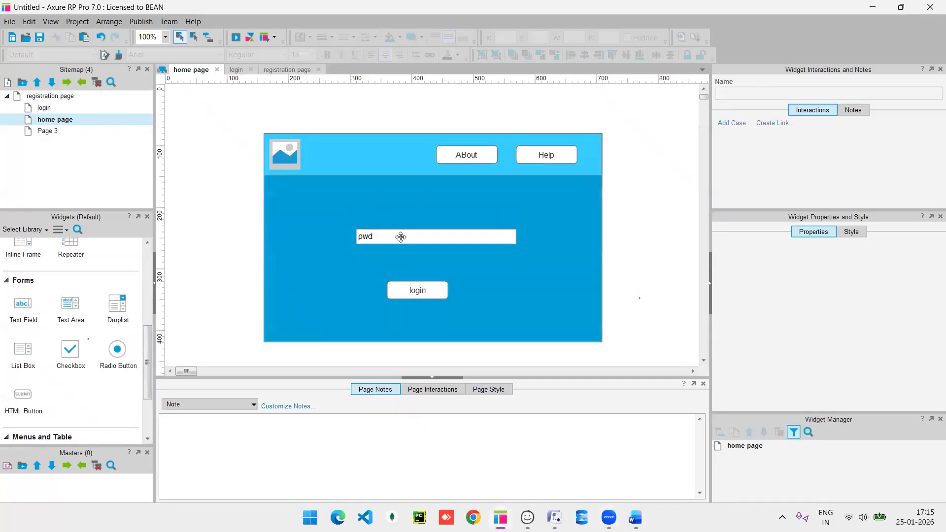
left_click(401, 237)
key("Delete")
Add a 460×130 white rectangle and move the login button below it.
left_click_drag(422, 292, 428, 317)
scroll(97, 353, "up", 2)
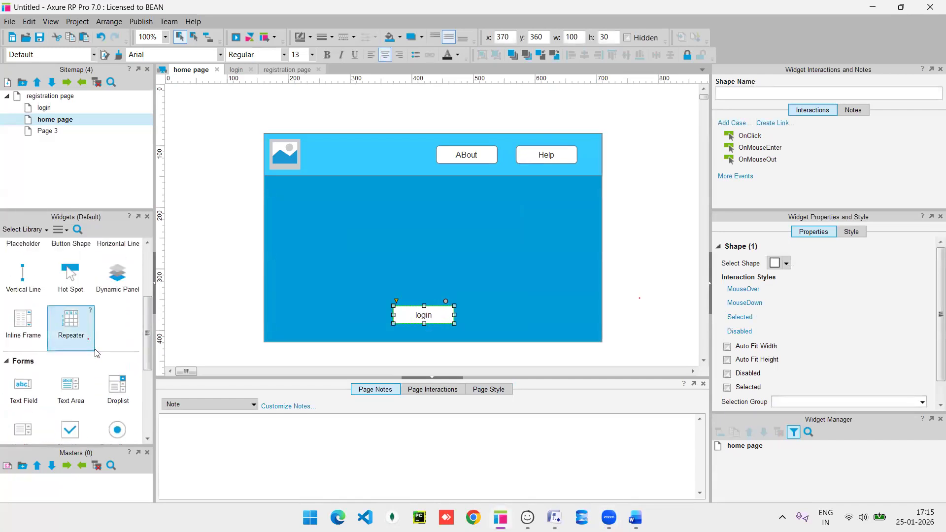
scroll(96, 353, "up", 3)
left_click_drag(116, 315, 326, 201)
left_click_drag(452, 231, 586, 231)
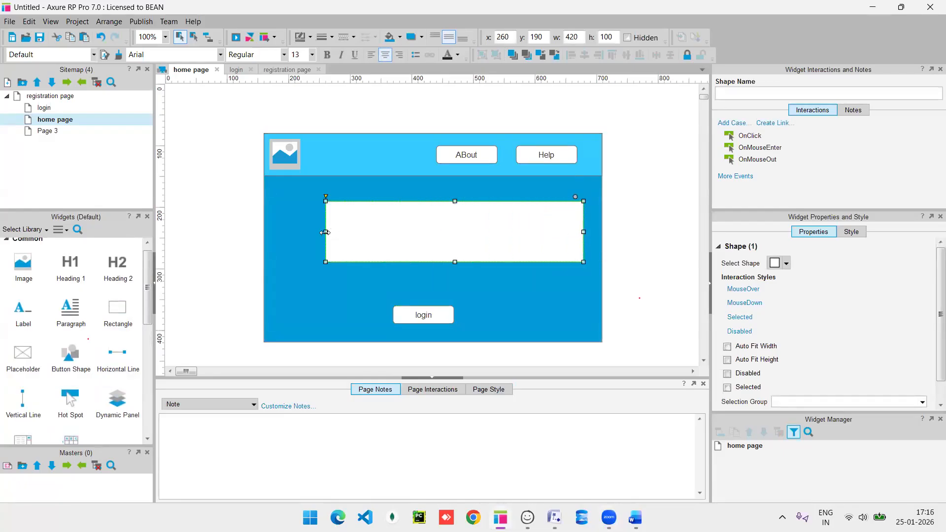
left_click_drag(326, 232, 301, 232)
left_click_drag(441, 265, 442, 280)
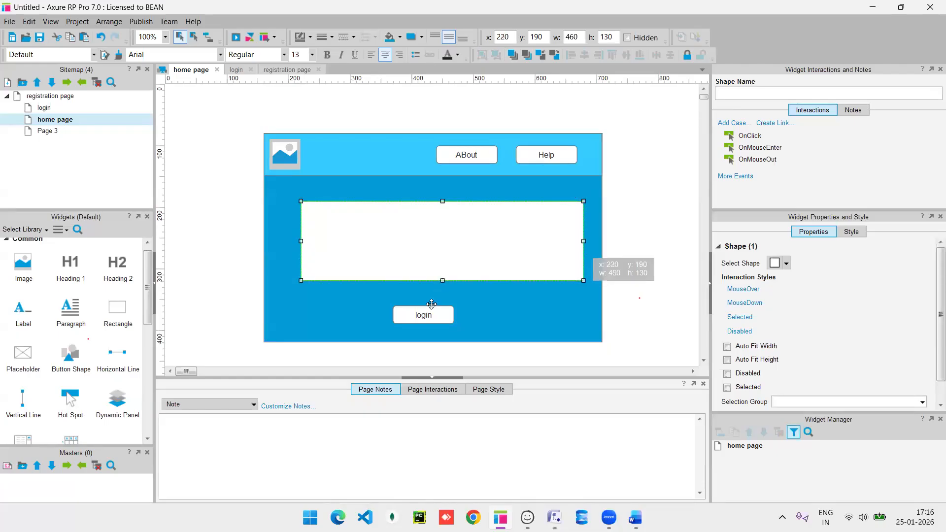
left_click_drag(431, 323, 437, 329)
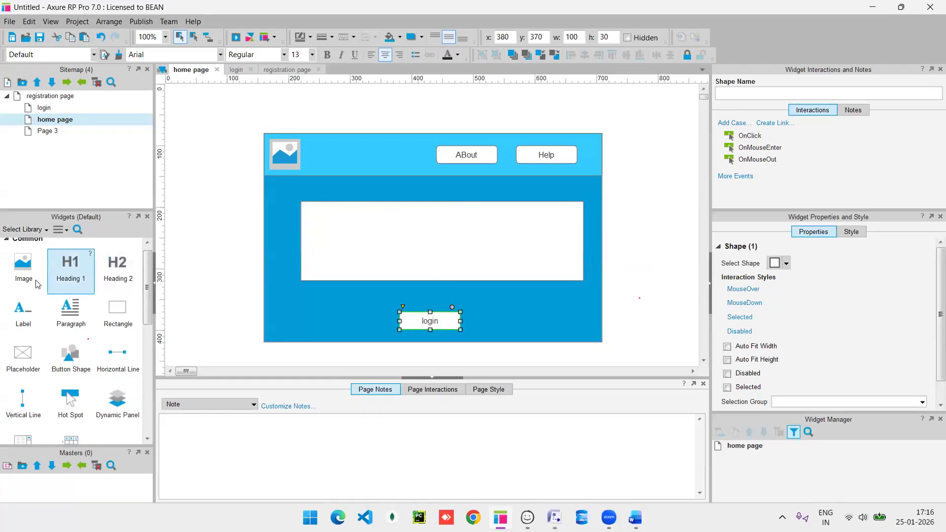
scroll(52, 380, "down", 1)
Add an image placeholder in the white box, stretch the box to 150 px tall, size placeholder 100×70.
left_click_drag(10, 290, 327, 209)
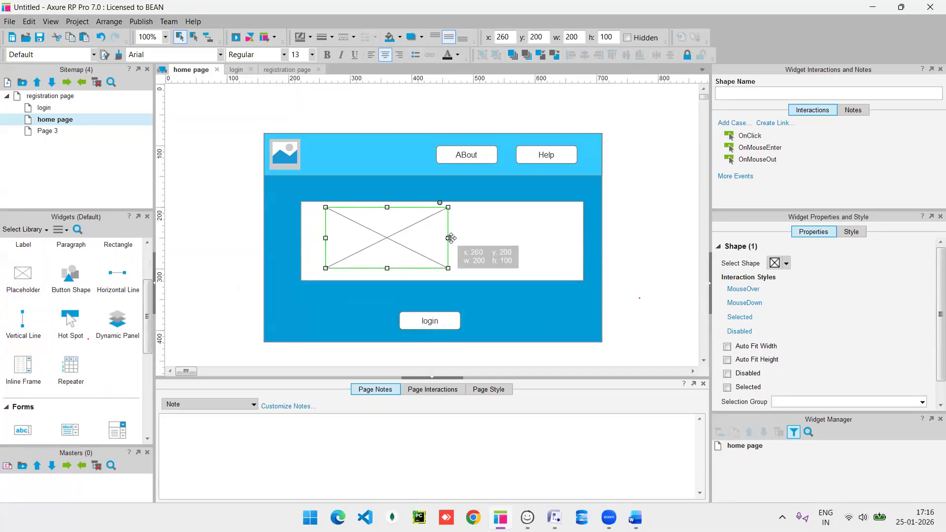
left_click(446, 279)
left_click(444, 282)
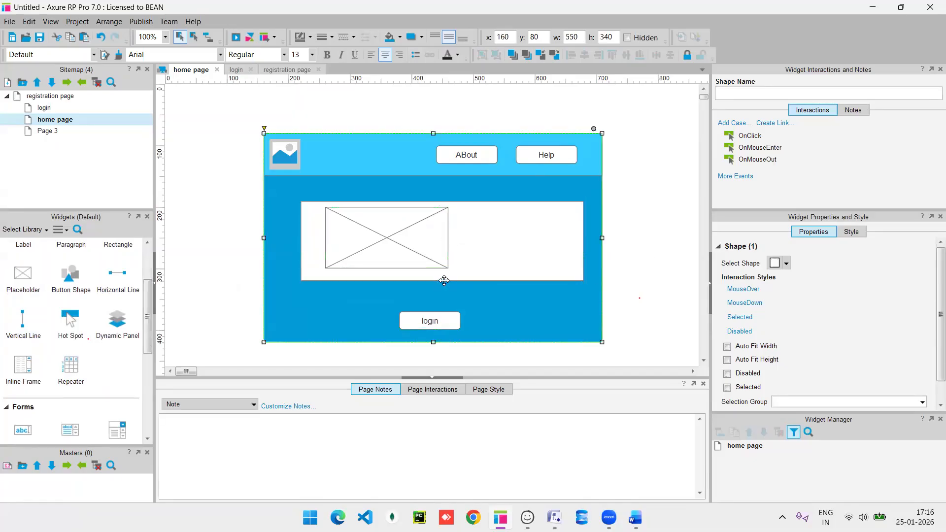
left_click(444, 281)
left_click_drag(442, 282, 434, 336)
left_click(398, 226)
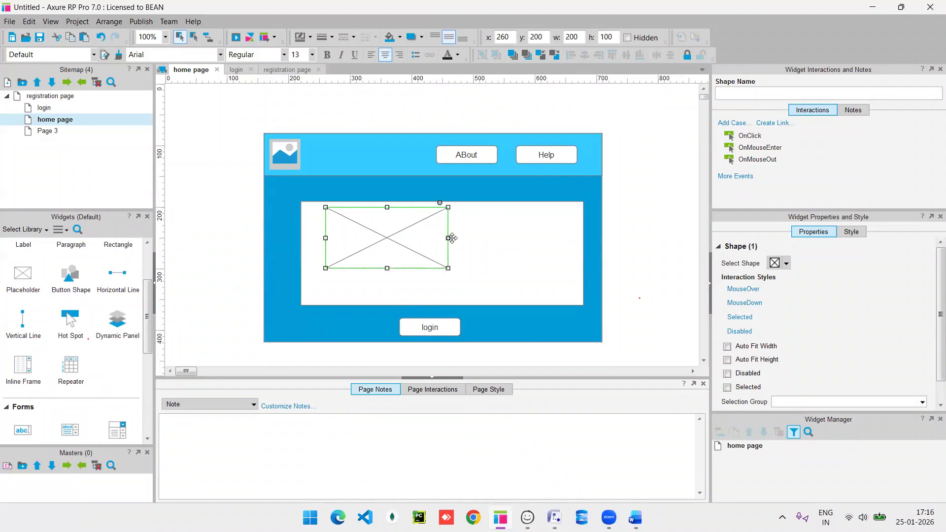
left_click_drag(452, 238, 387, 228)
left_click_drag(356, 268, 509, 236)
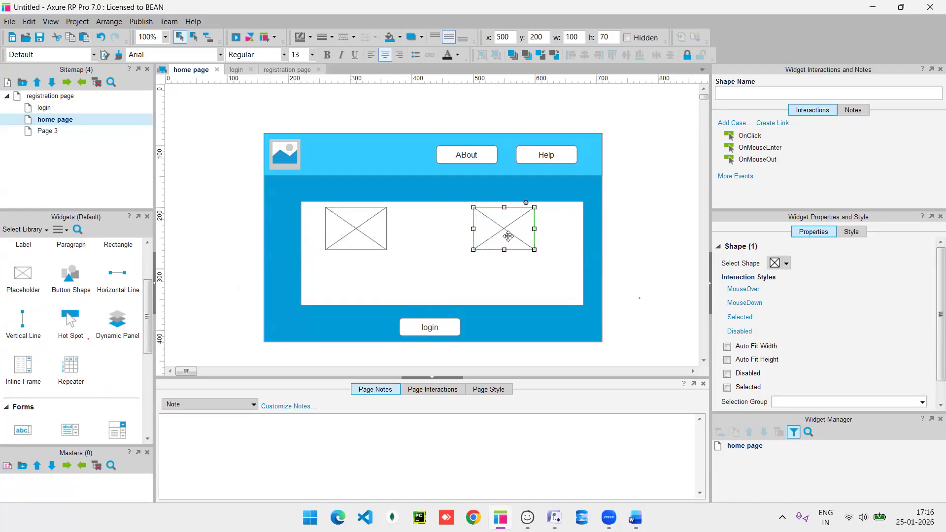
Place a text Label below the left placeholder.
scroll(51, 331, "up", 2)
scroll(53, 334, "up", 1)
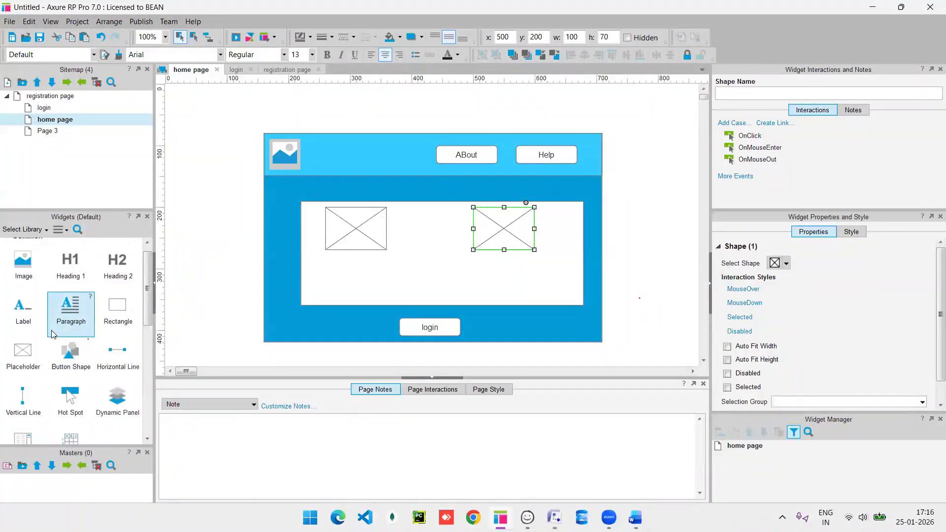
scroll(57, 378, "up", 1)
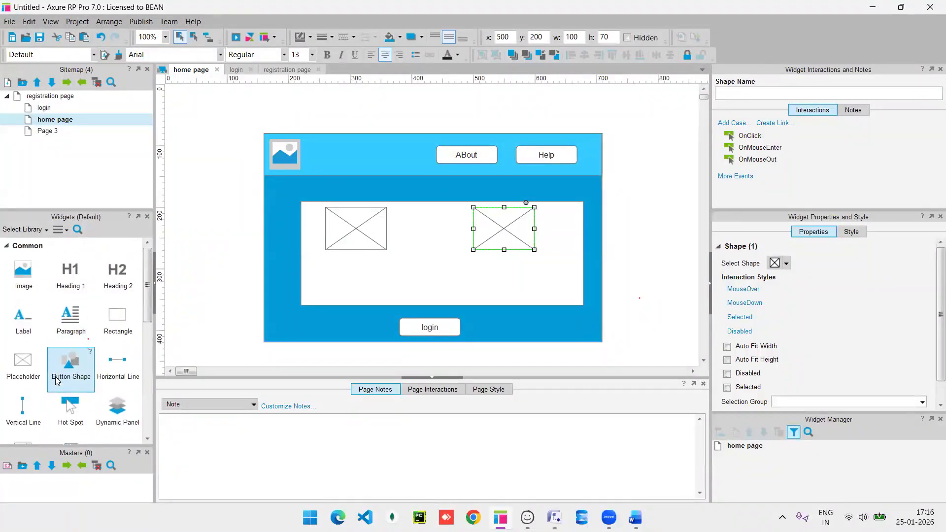
scroll(57, 379, "down", 1)
left_click(26, 327)
left_click_drag(26, 327, 330, 262)
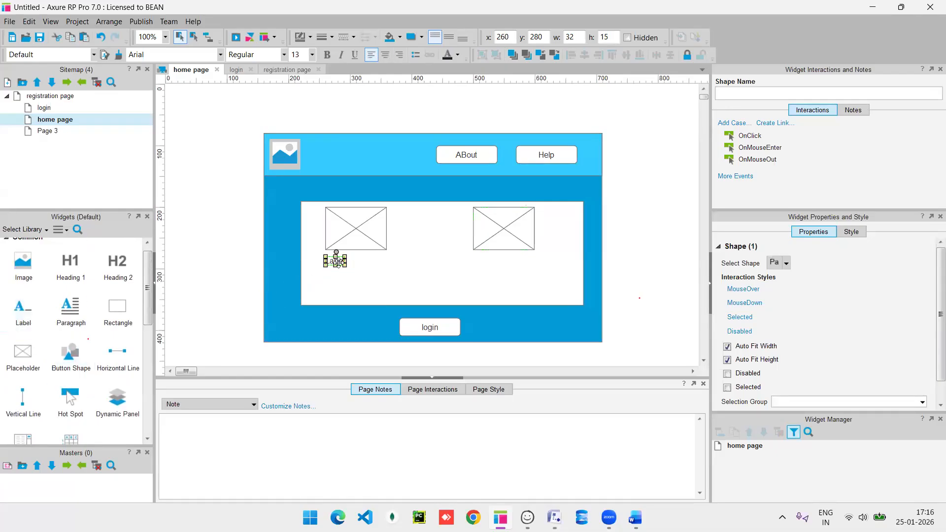
left_click(359, 232)
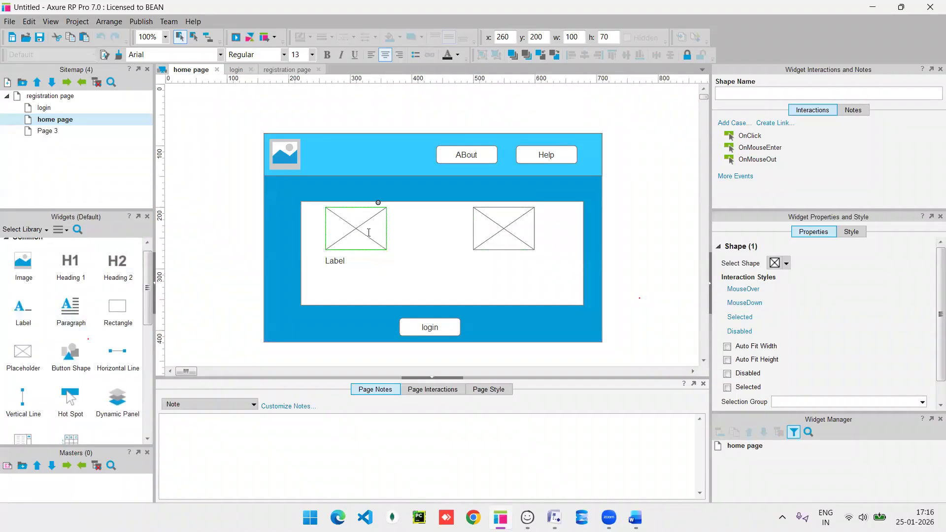
Change the Label under the left image to read 'shirt'.
double_click(285, 156)
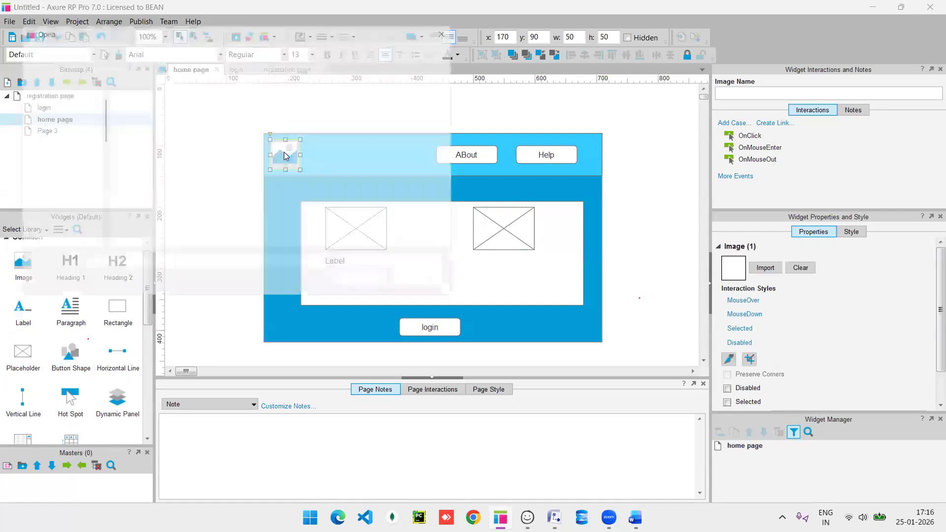
left_click(459, 24)
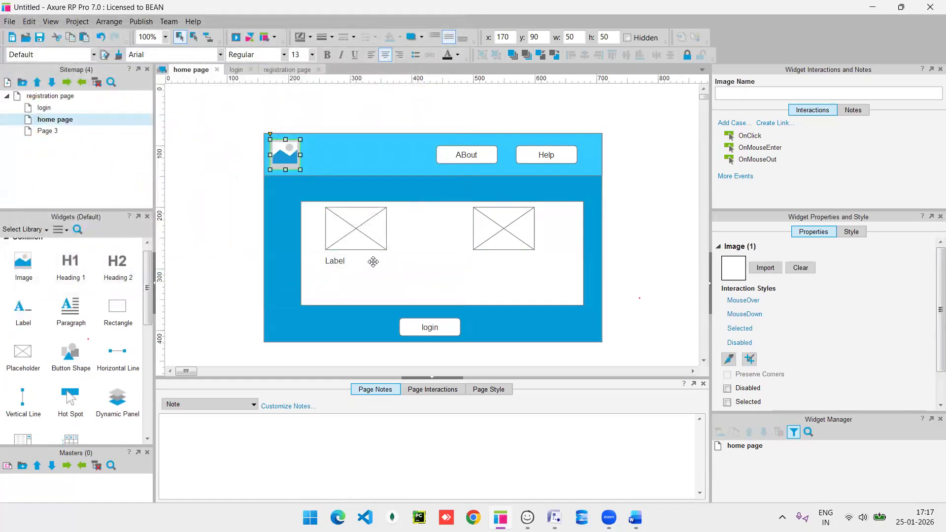
left_click(336, 263)
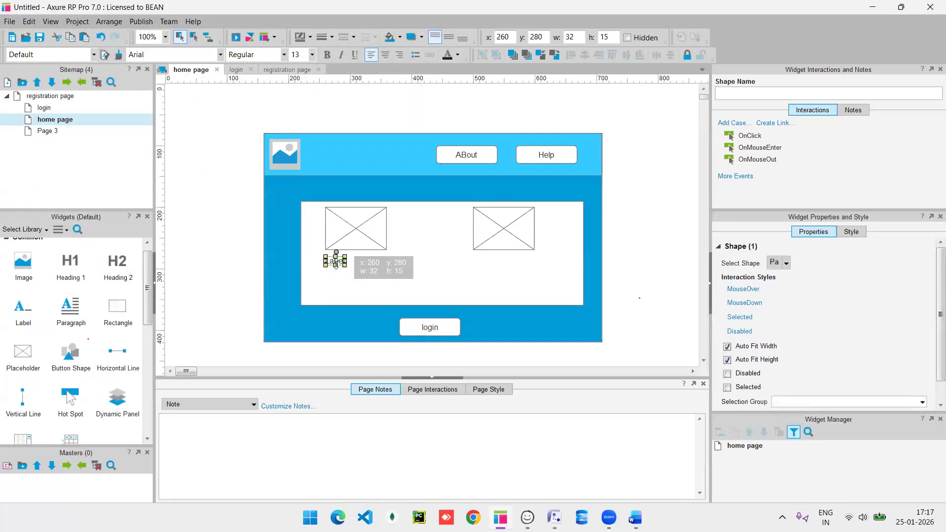
double_click(338, 262)
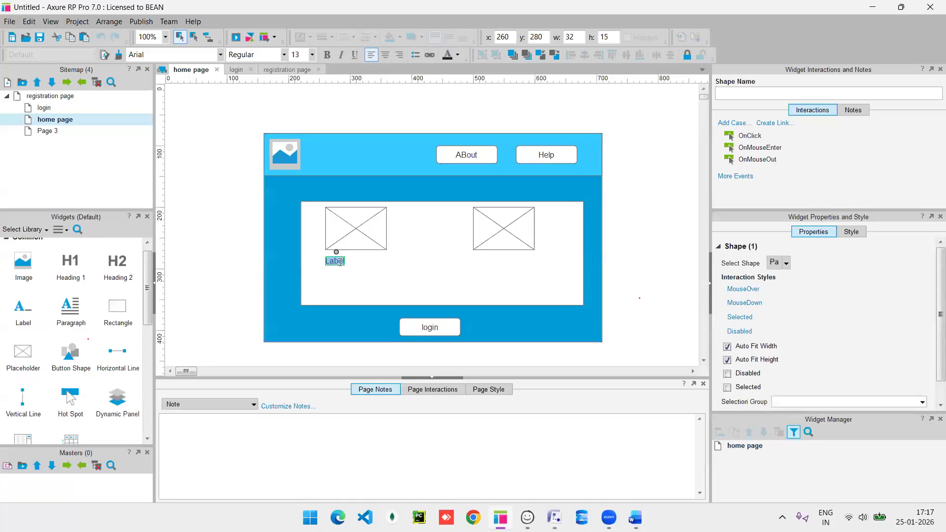
type("shie")
key("BackSpace")
type("rt")
Duplicate the shirt label just below it and type 'price:300' into the copy.
key("ctrl+d")
left_click(343, 267)
mouse_move(340, 270)
left_mouse_down()
mouse_move(335, 279)
mouse_move(351, 277)
left_mouse_up()
double_click(341, 277)
type("price:30")
key("BackSpace")
key("BackSpace")
type("00")
key("BackSpace")
double_click(339, 276)
left_click(348, 277)
left_click(355, 275)
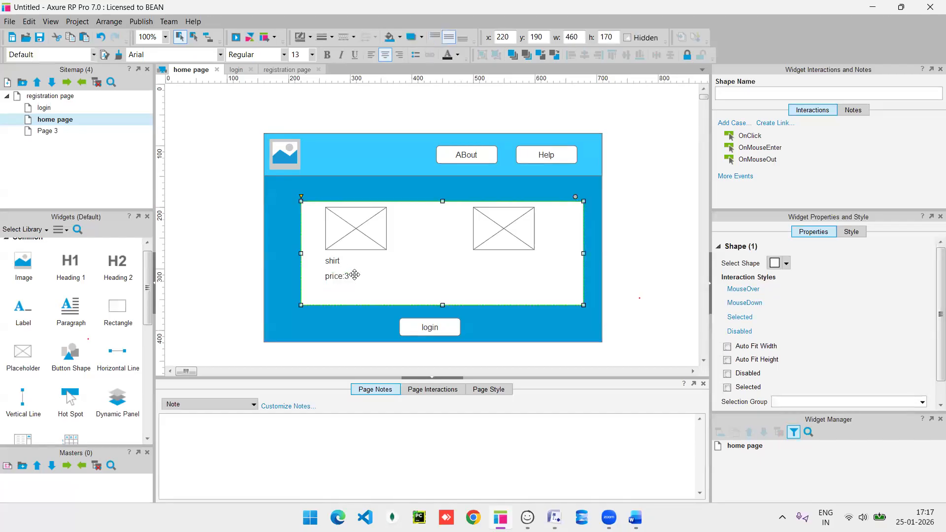
Widen the price label so 'price:300' fits on one line.
left_click(342, 276)
left_click_drag(348, 277, 362, 278)
double_click(356, 279)
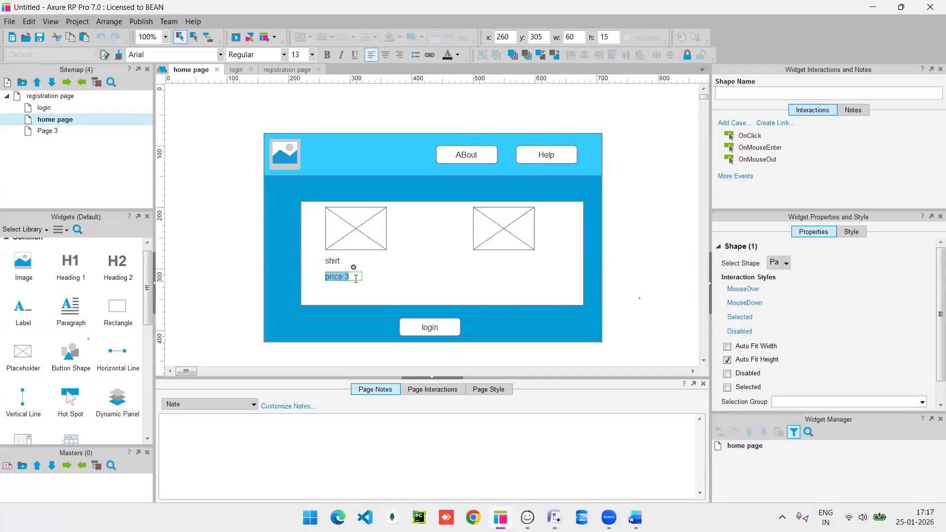
left_click(356, 278)
type("00")
left_click(373, 278)
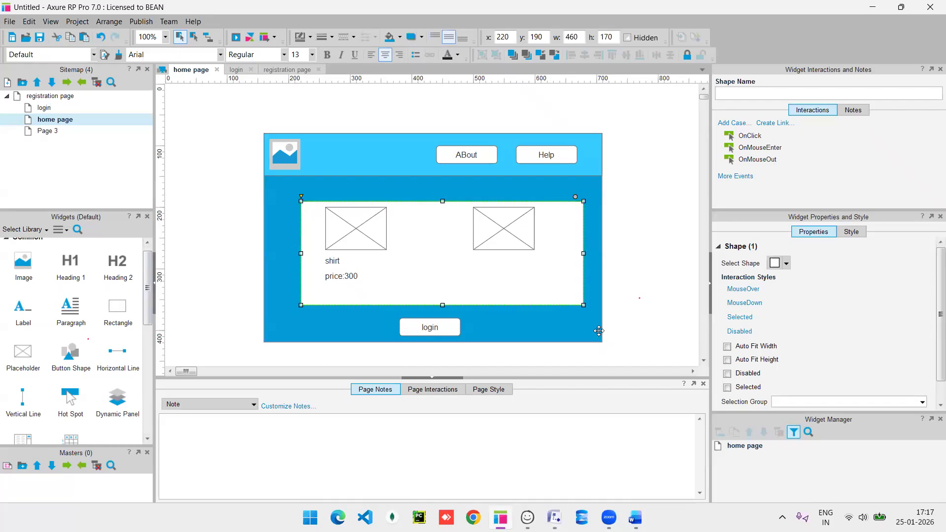
In Balsamiq, replace the radio button beside fruits with a 24×24 Add to Shopping Cart icon.
mouse_move(528, 518)
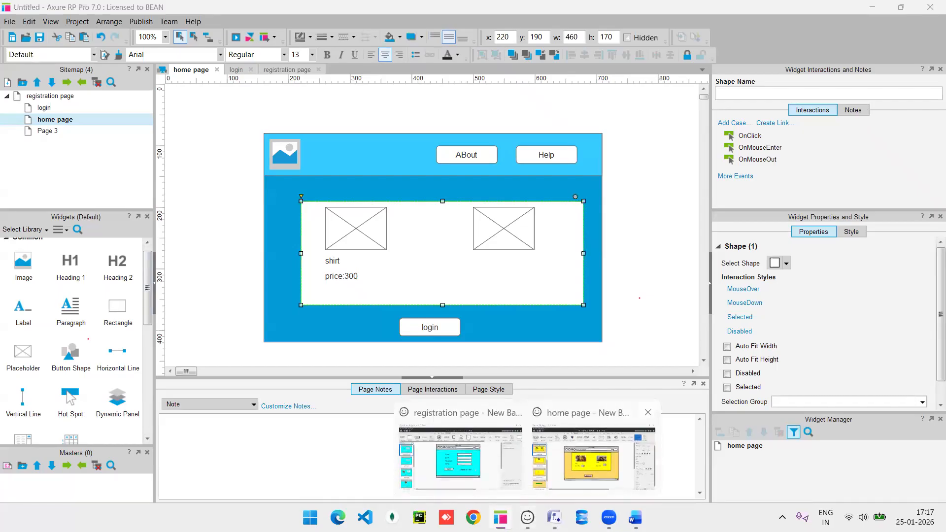
left_click(532, 414)
left_click(389, 302)
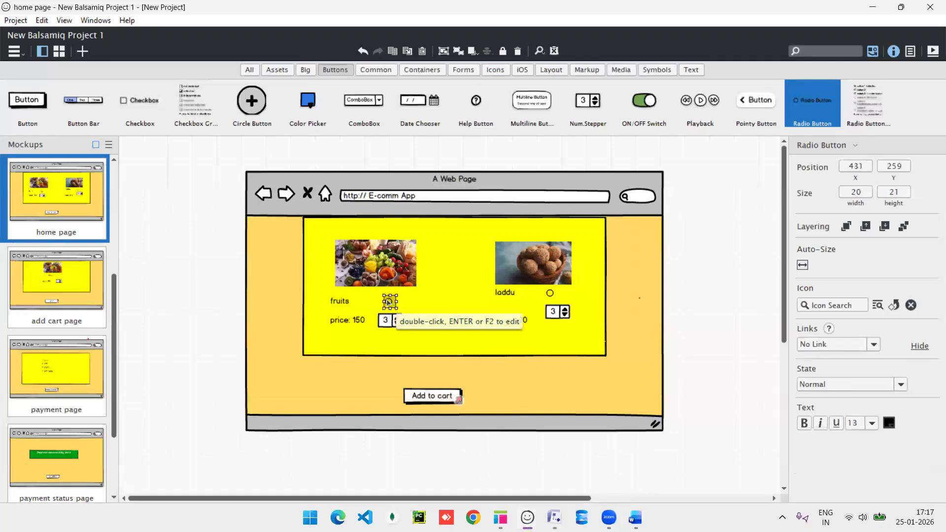
key("Delete")
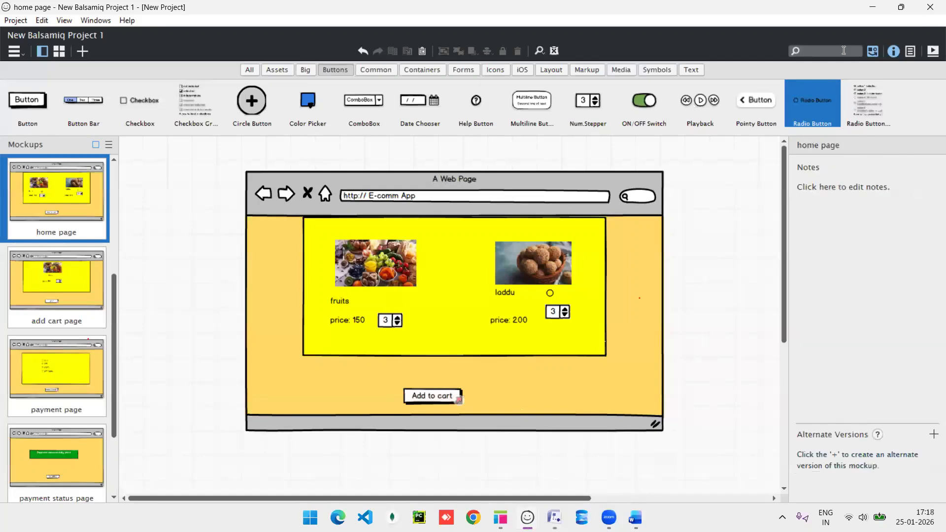
type("add")
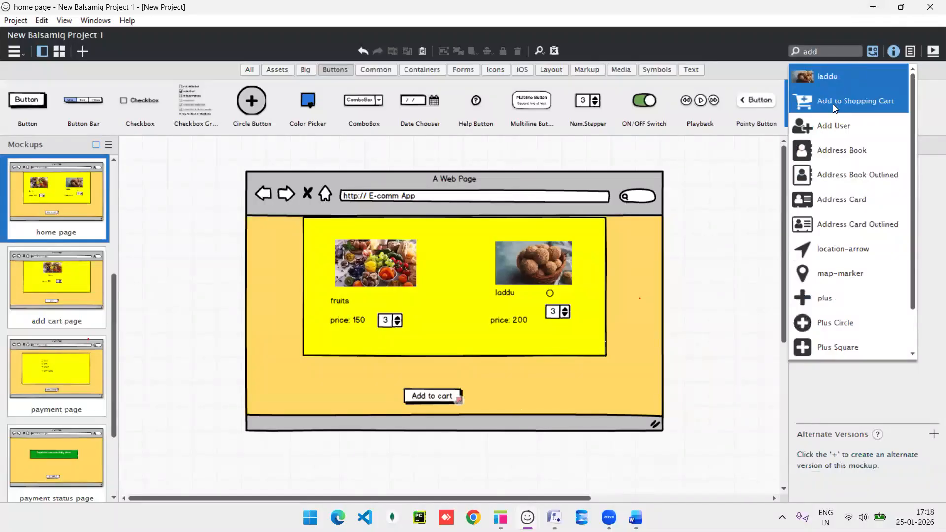
left_click(833, 101)
left_click_drag(413, 266, 400, 298)
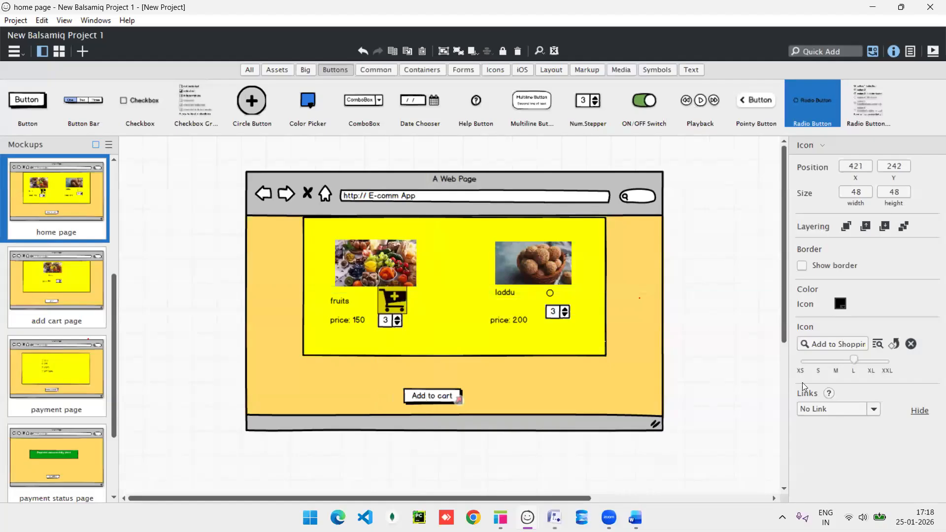
left_click_drag(856, 360, 818, 360)
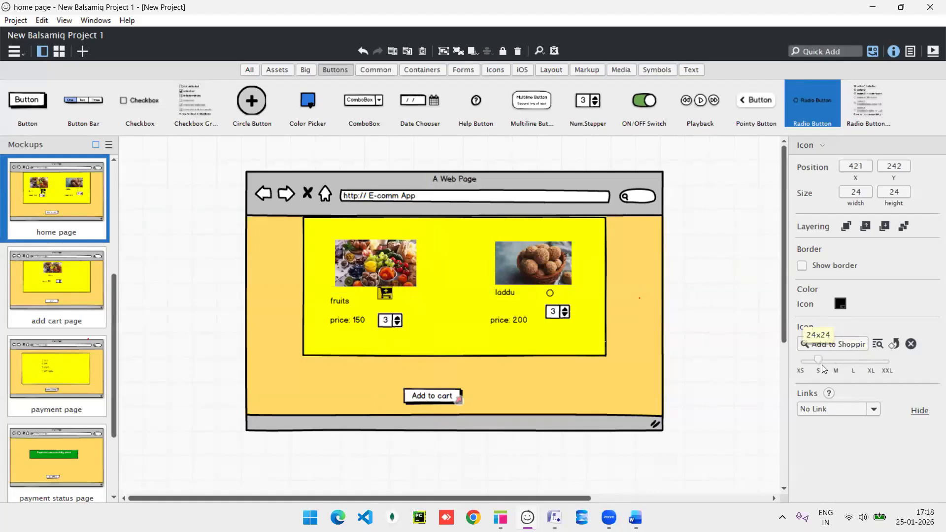
left_click_drag(388, 299, 389, 306)
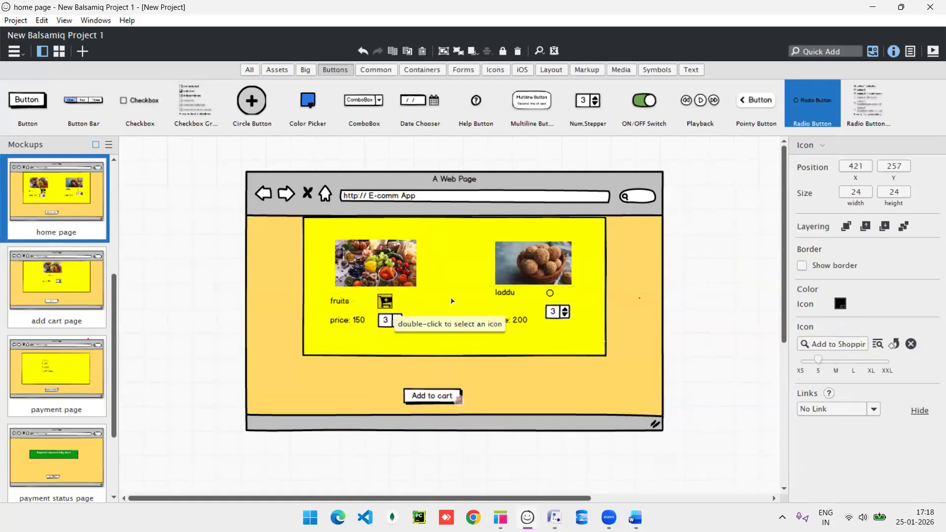
key("alt+Tab")
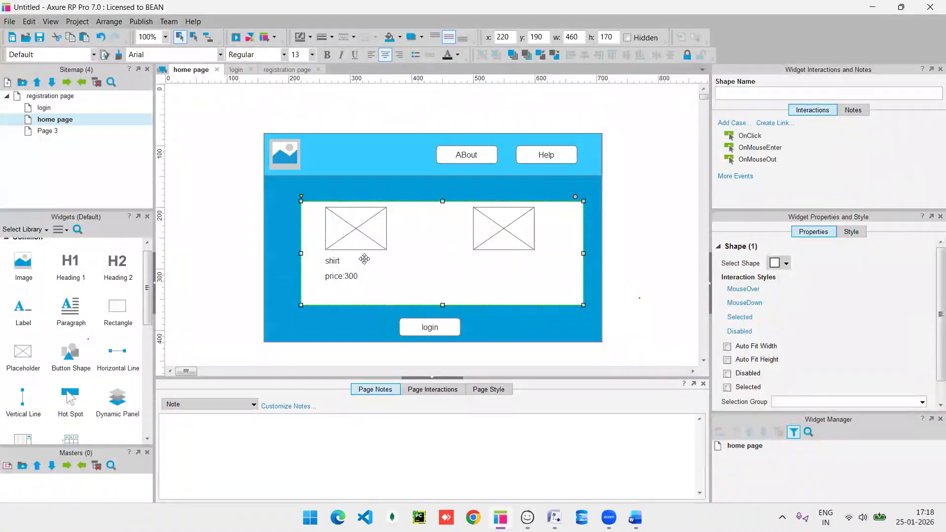
Add a label-less radio button beside shirt and paste a copy beside the right image.
scroll(90, 385, "down", 5)
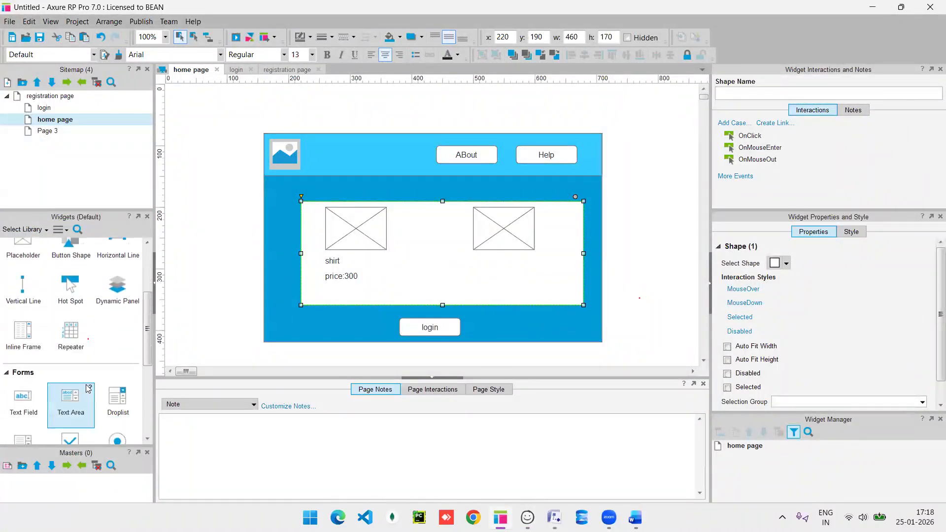
scroll(87, 389, "down", 1)
left_click_drag(117, 351, 383, 263)
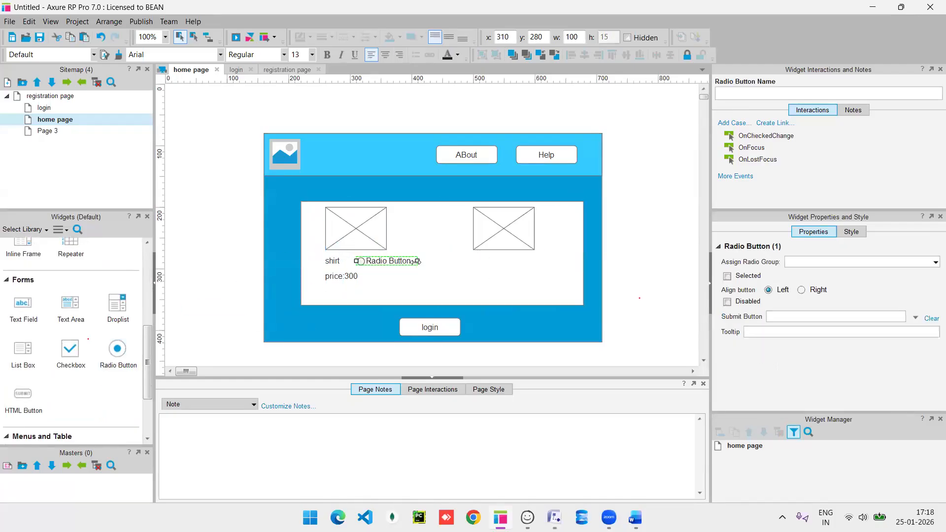
double_click(399, 262)
key("BackSpace")
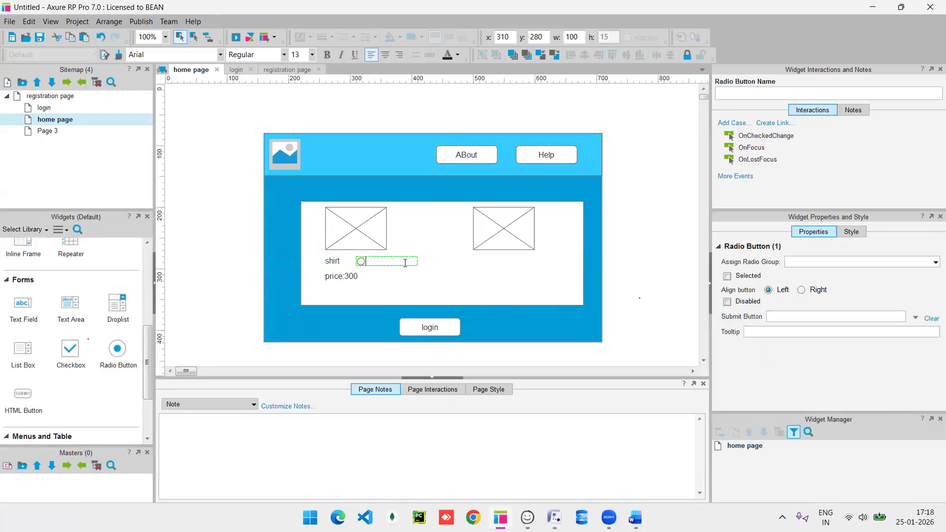
left_click(380, 276)
left_click(385, 260)
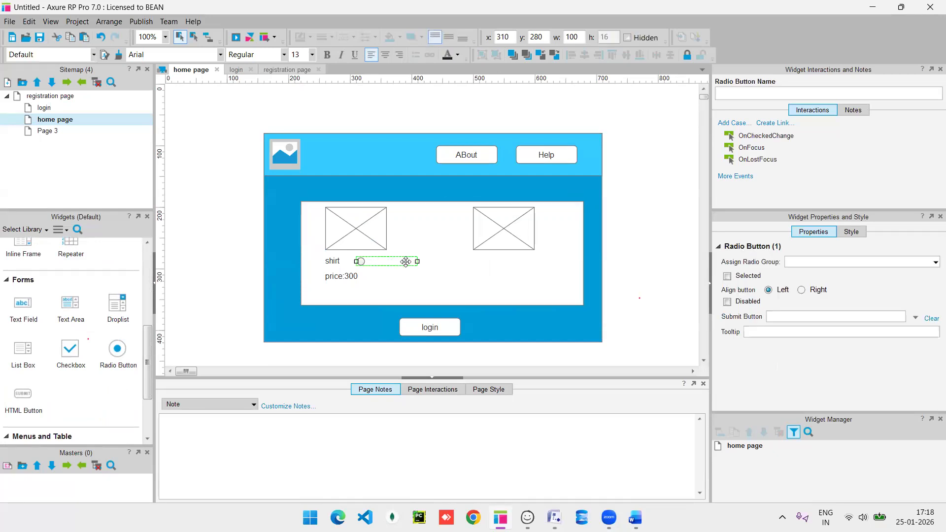
left_click_drag(417, 262, 371, 263)
key("ctrl+c")
key("ctrl+v")
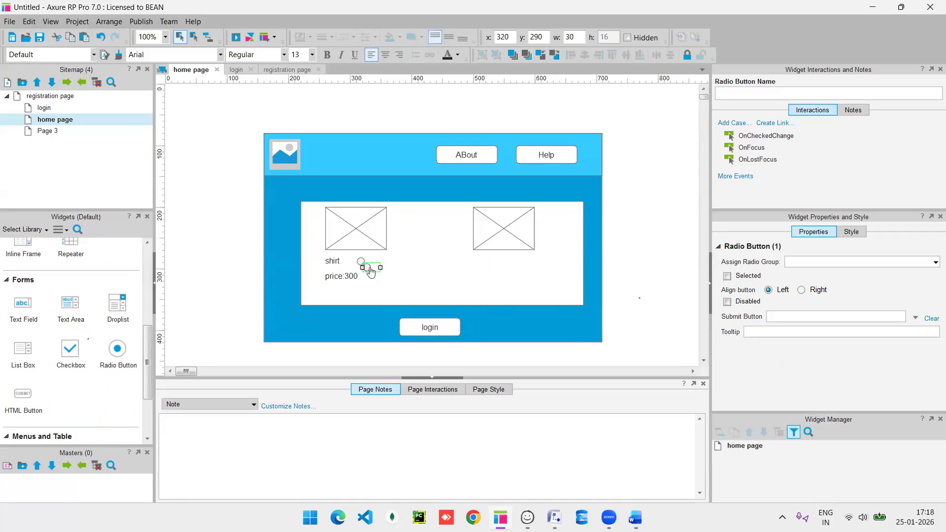
left_click_drag(367, 274, 535, 259)
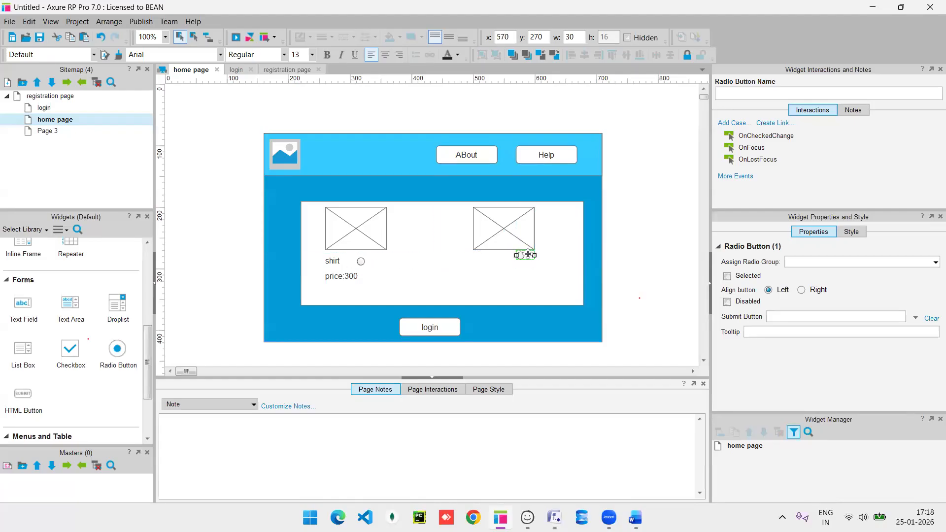
Duplicate the shirt label under the right image and change it to 'saree'.
double_click(333, 261)
left_click(335, 261)
key("ctrl+d")
left_click_drag(338, 267, 481, 255)
double_click(481, 256)
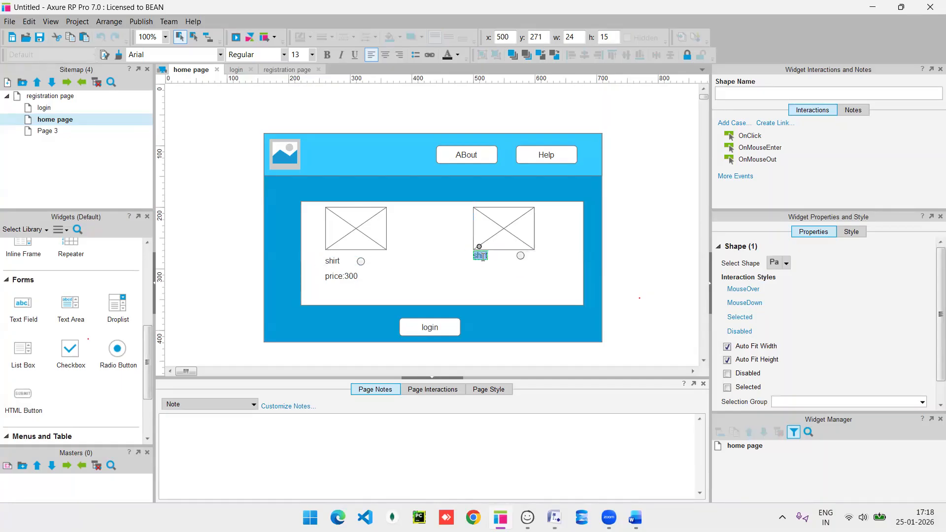
key("BackSpace")
type("saree")
Copy the price label beneath saree and edit it to 'price:800'.
left_click(344, 275)
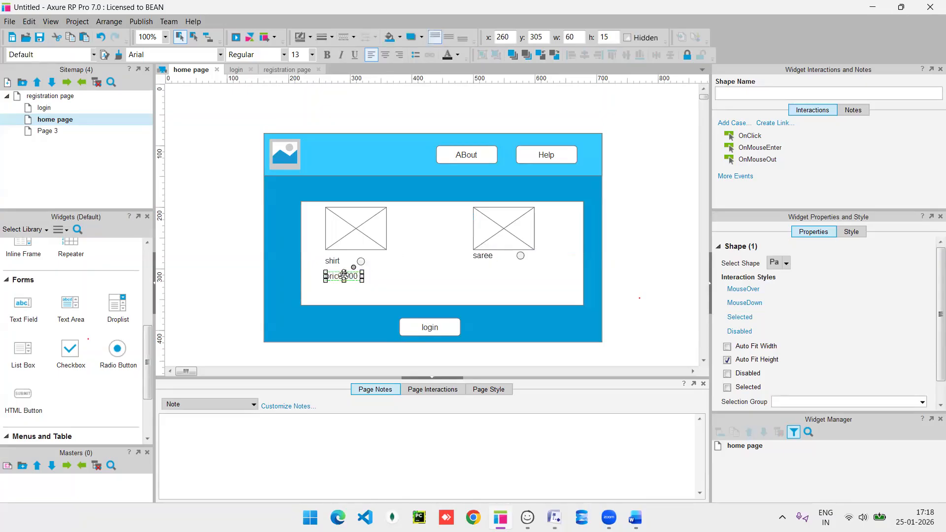
left_click_drag(343, 275, 486, 276)
double_click(490, 271)
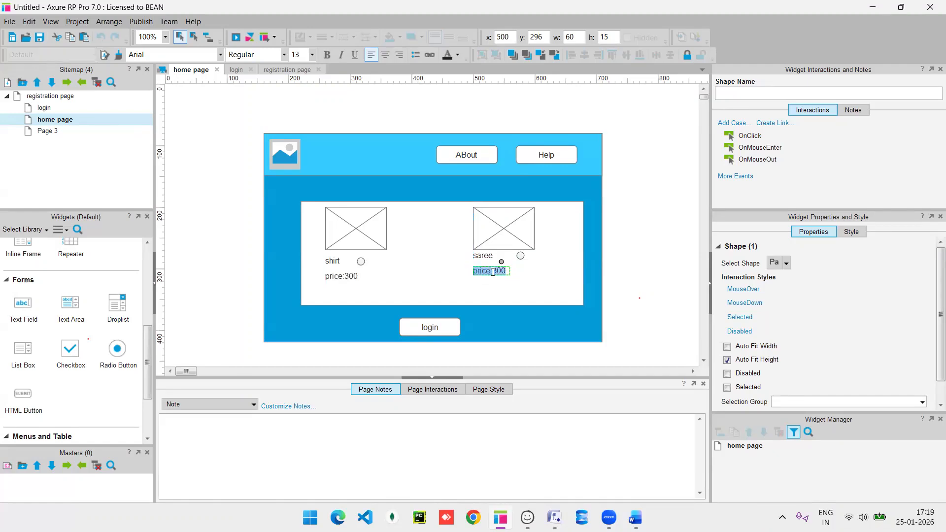
left_click(497, 272)
key("BackSpace")
left_click(546, 287)
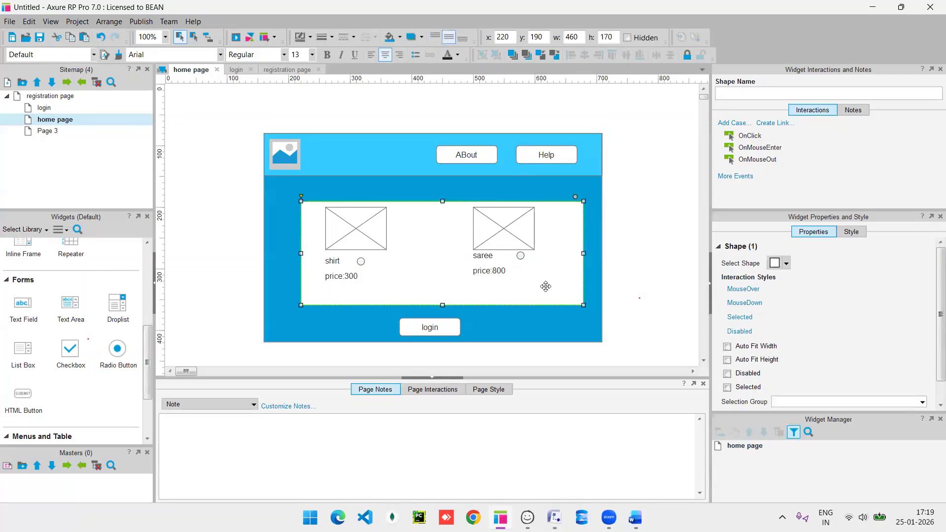
double_click(495, 272)
double_click(498, 271)
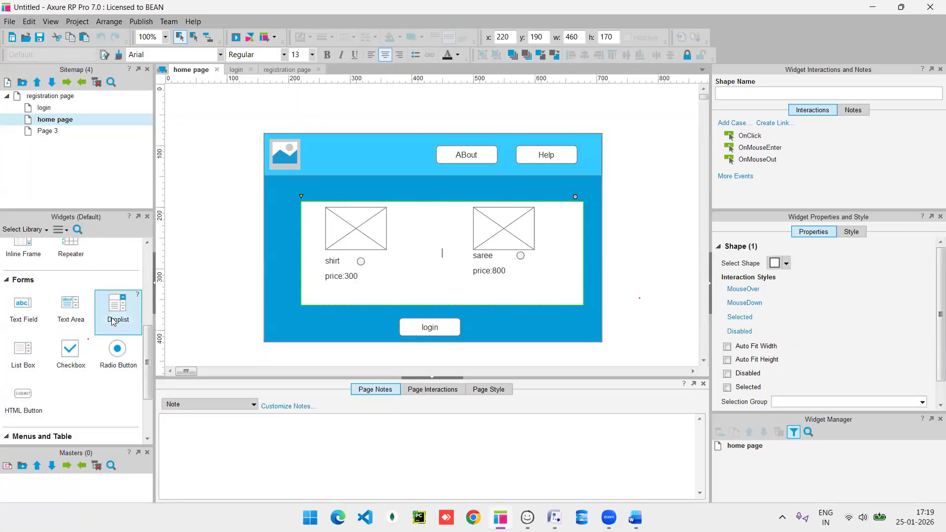
Add a quantity droplist to the shirt product with a first option of 1pc.
scroll(37, 390, "down", 2)
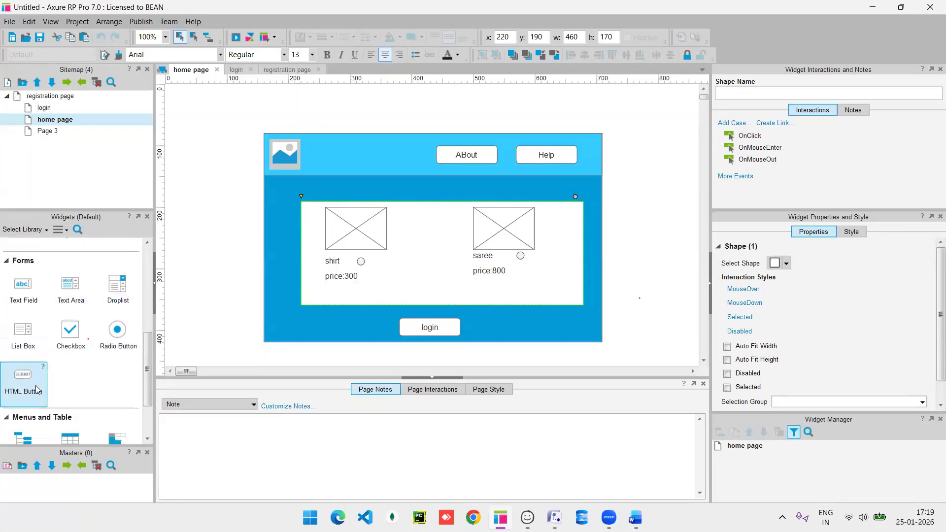
scroll(37, 389, "up", 1)
scroll(35, 386, "up", 3)
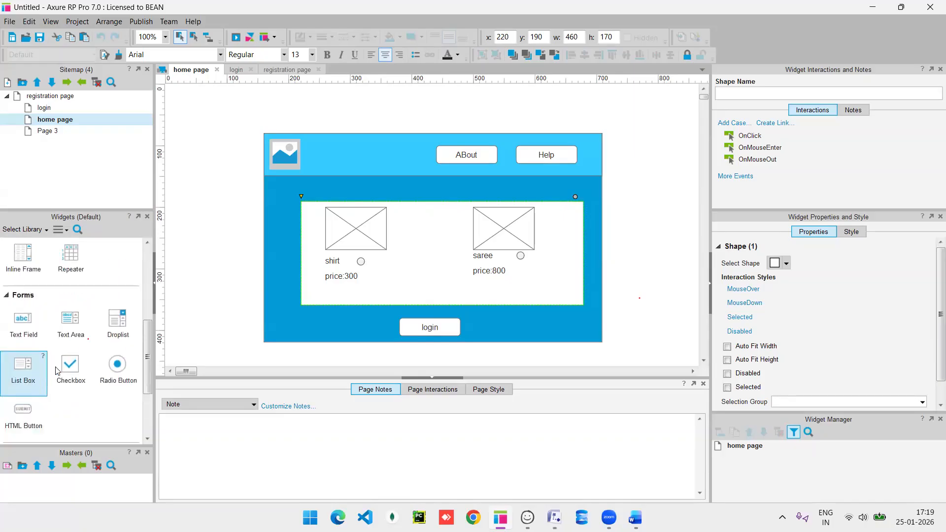
scroll(95, 286, "up", 6)
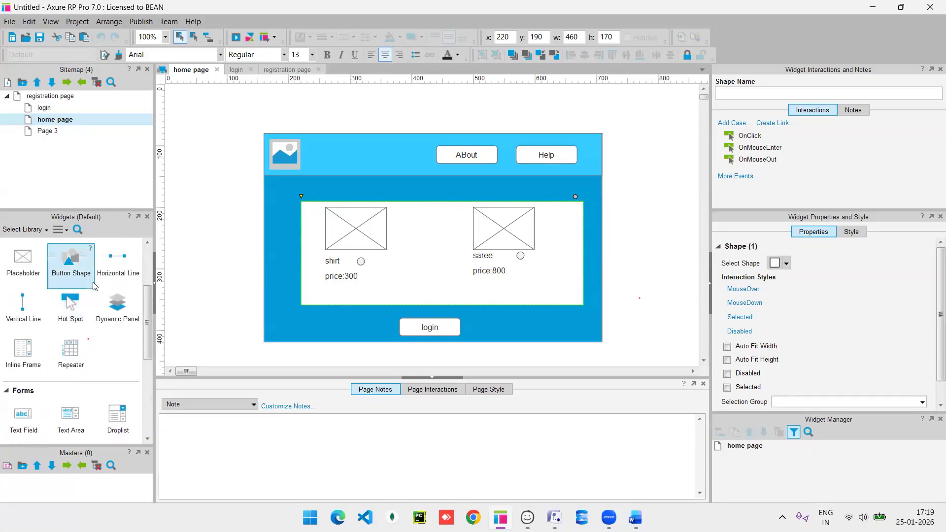
scroll(88, 286, "up", 2)
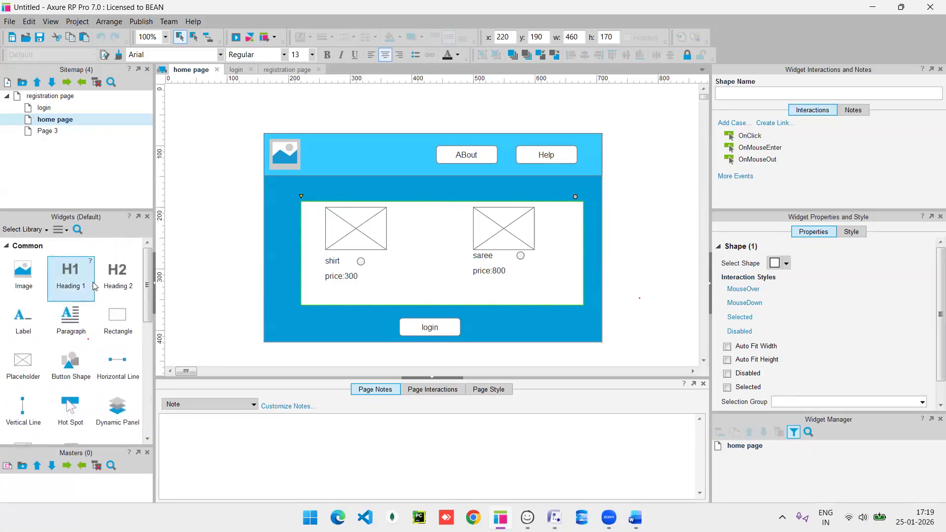
scroll(88, 379, "down", 5)
scroll(87, 377, "down", 3)
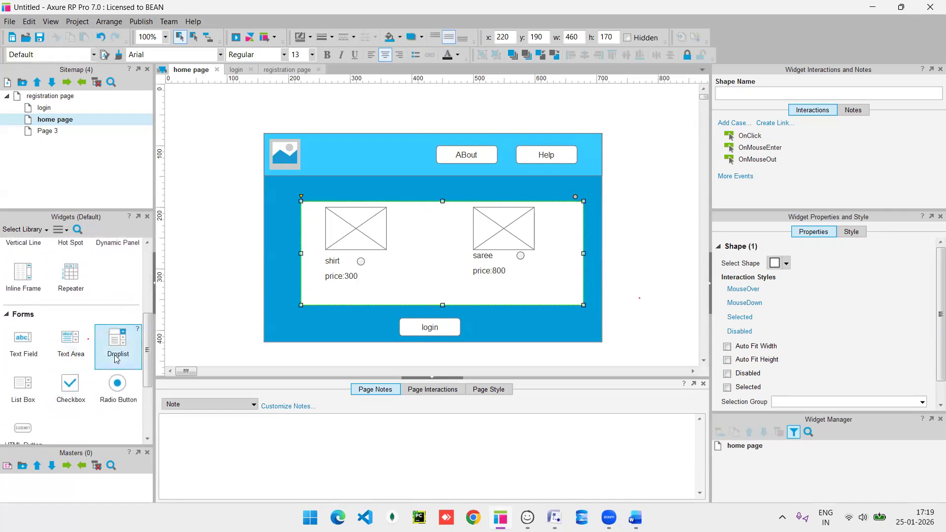
left_click_drag(117, 360, 406, 279)
double_click(389, 278)
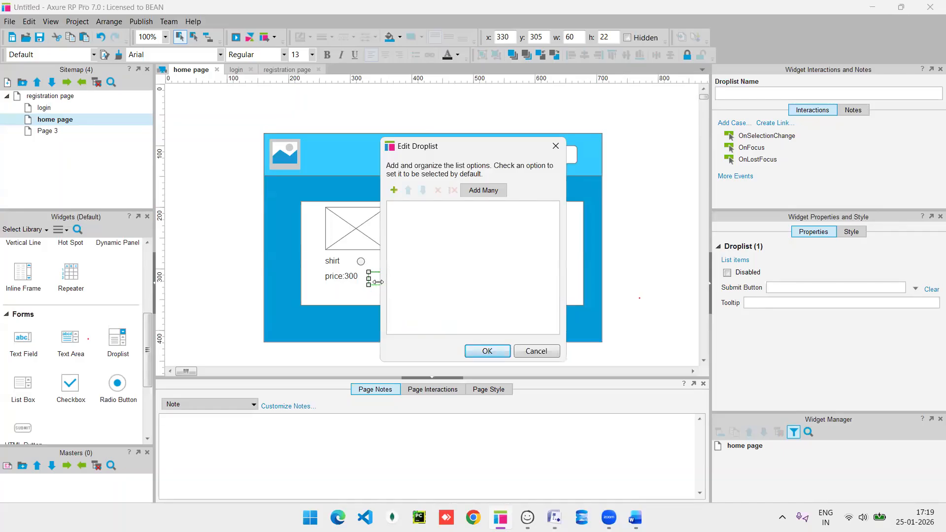
left_click(393, 192)
key("BackSpace")
type("1pc")
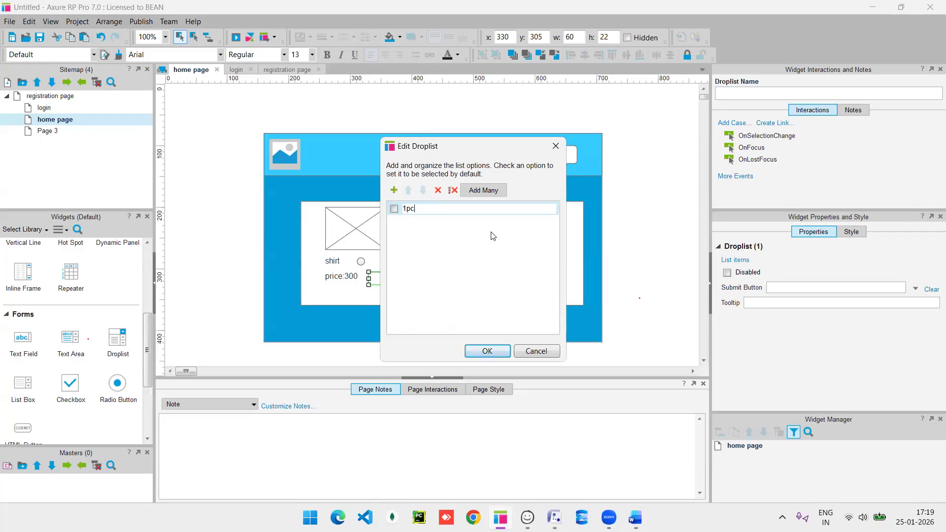
left_click(488, 352)
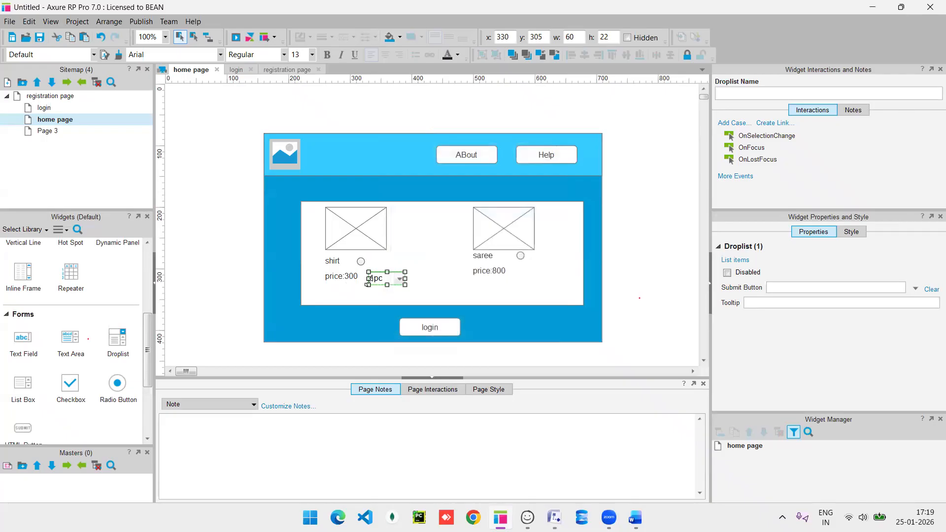
Add the 2pc and 3pc options to the shirt quantity droplist.
double_click(388, 280)
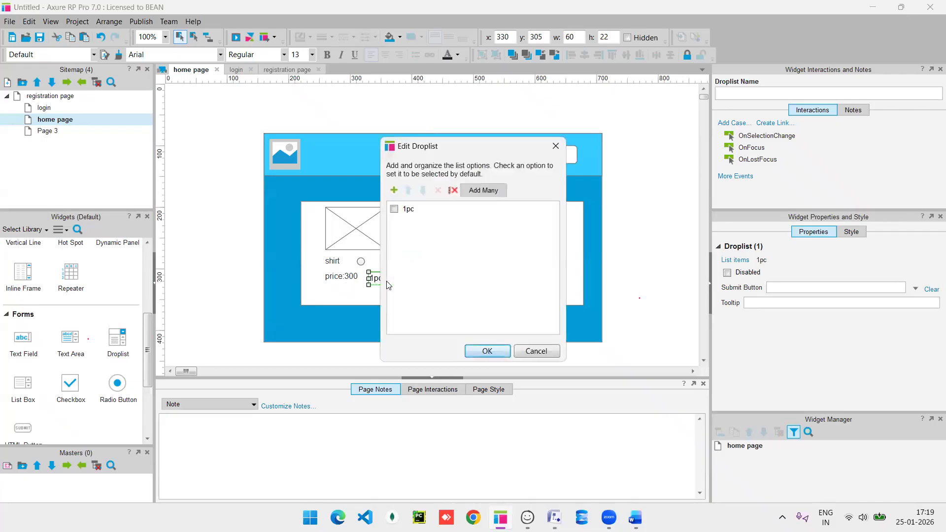
left_click(392, 195)
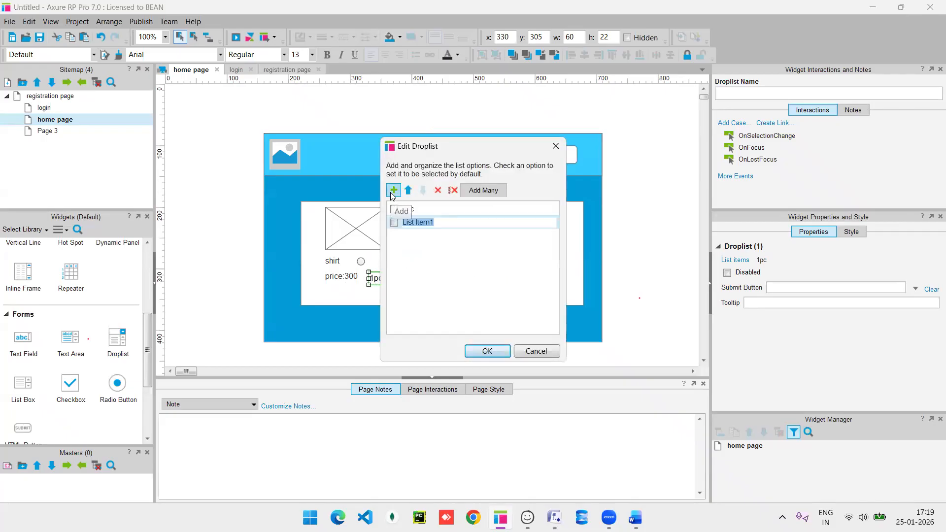
type("2pc")
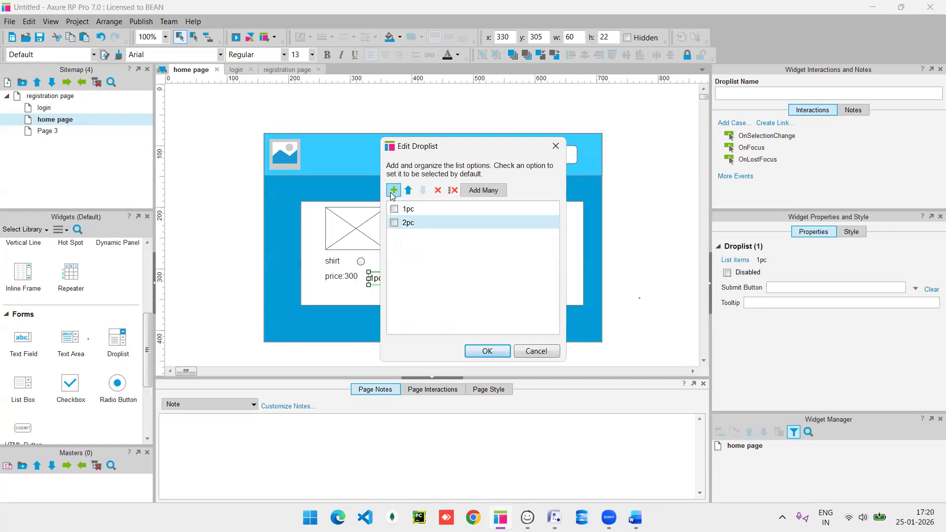
left_click(392, 191)
type("3pc")
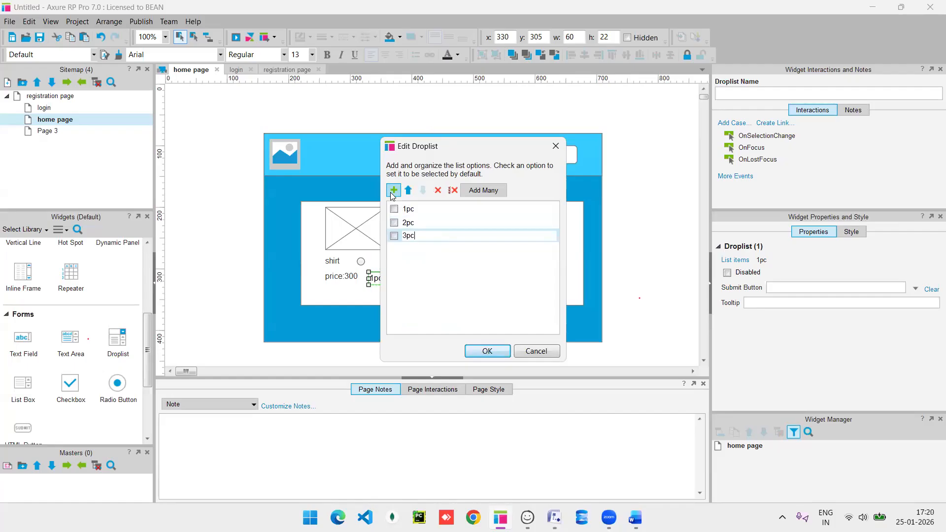
key("Return")
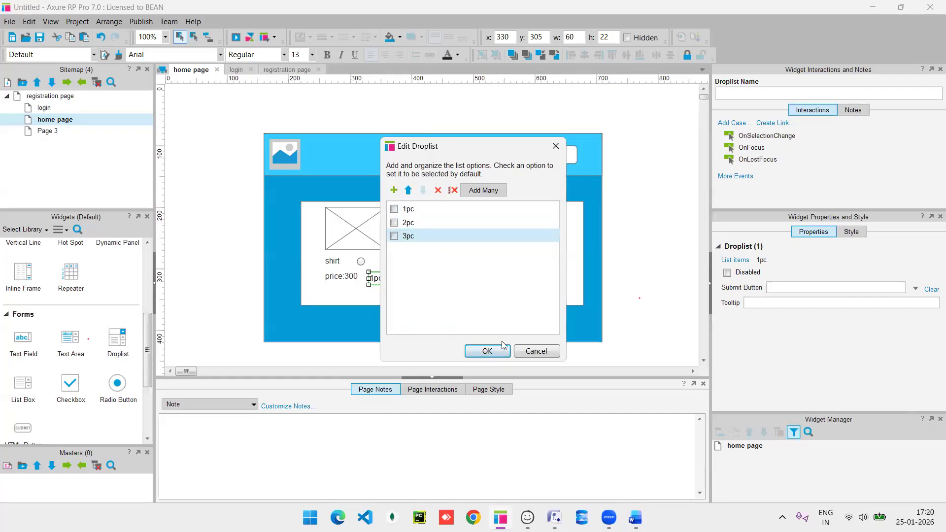
left_click(491, 351)
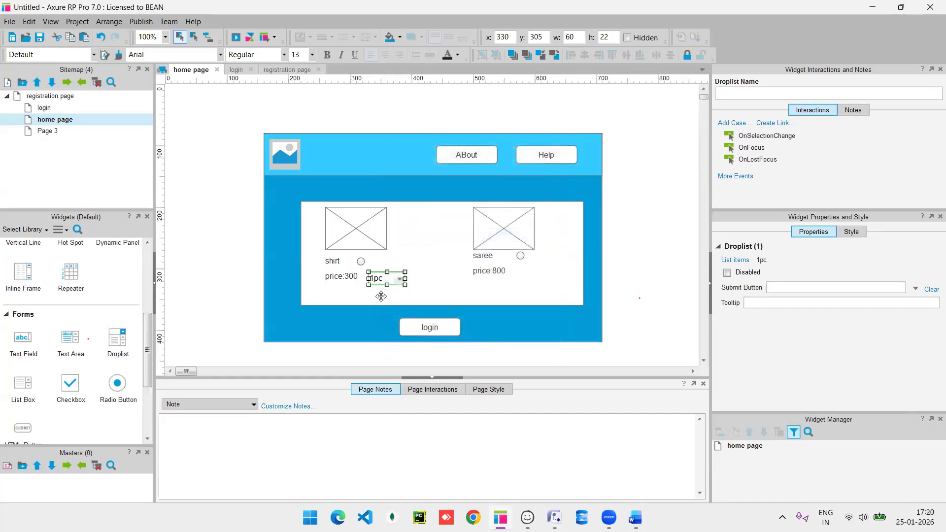
Copy the quantity droplist under the saree, keeping its 1pc, 2pc and 3pc options.
left_click_drag(388, 284, 531, 272)
left_click(480, 302)
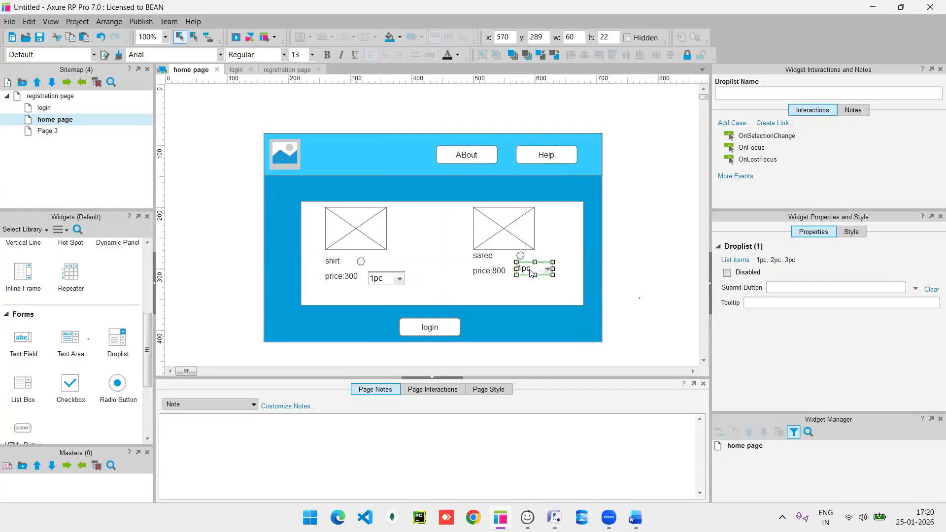
double_click(532, 273)
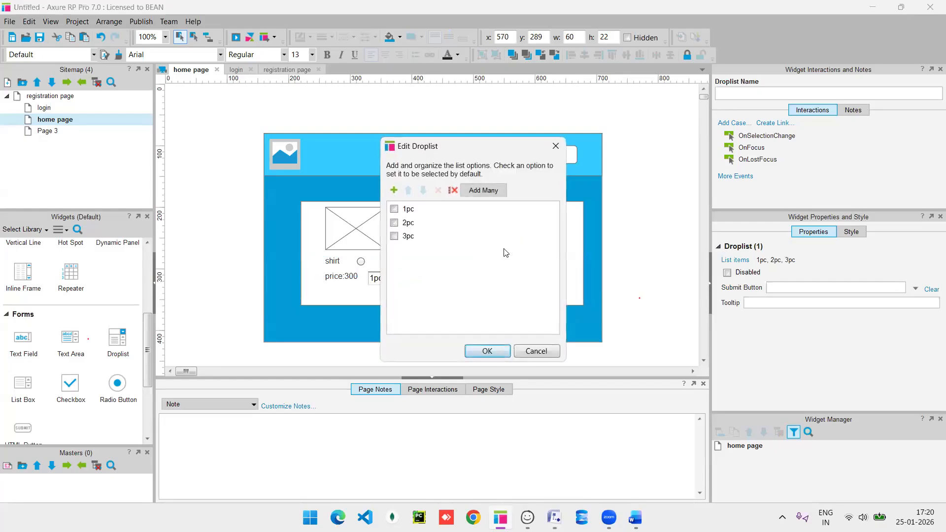
left_click(487, 352)
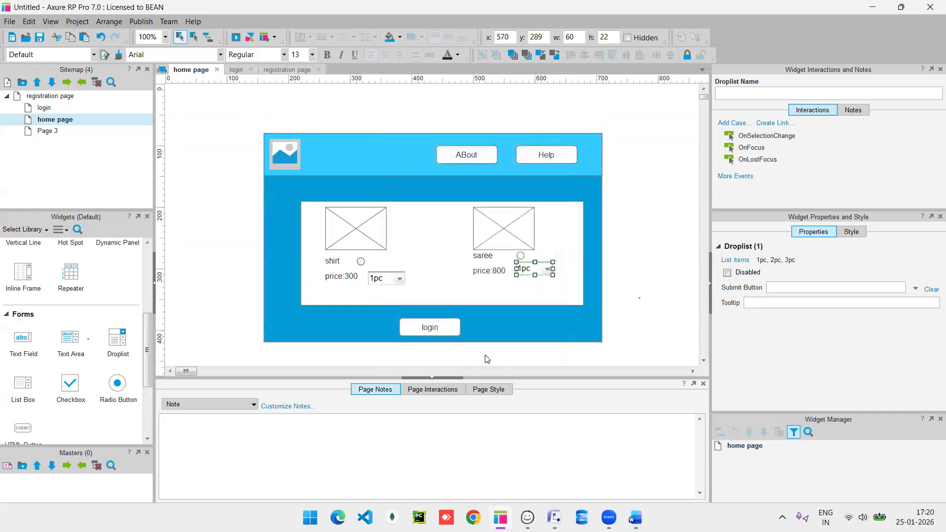
Relabel the login button as 'Add to cart'.
double_click(427, 332)
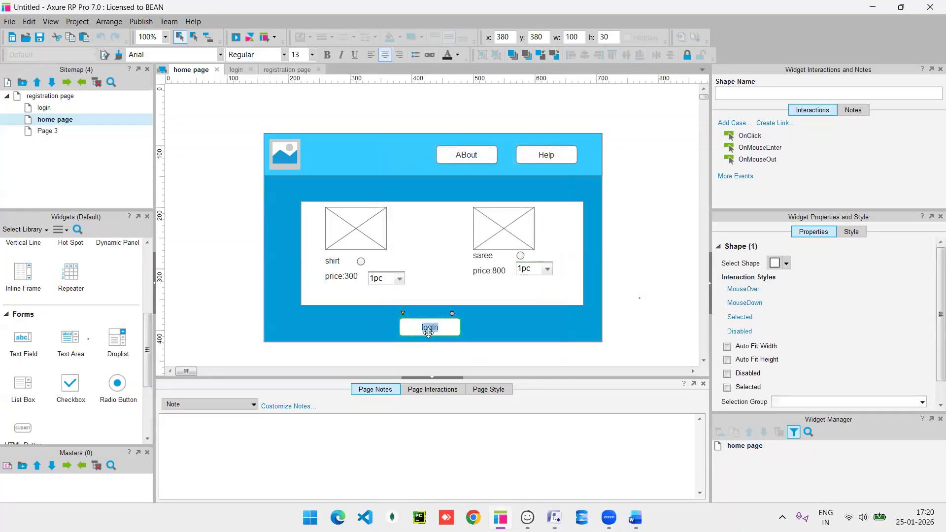
key("BackSpace")
type("Add to cart")
Select all home page widgets and paste them onto Page 3.
left_click(479, 330)
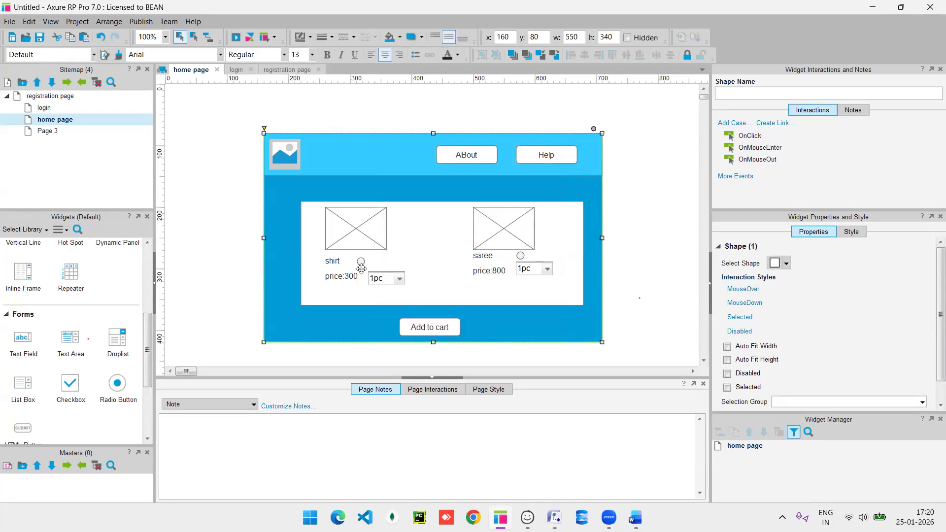
key("ctrl+a")
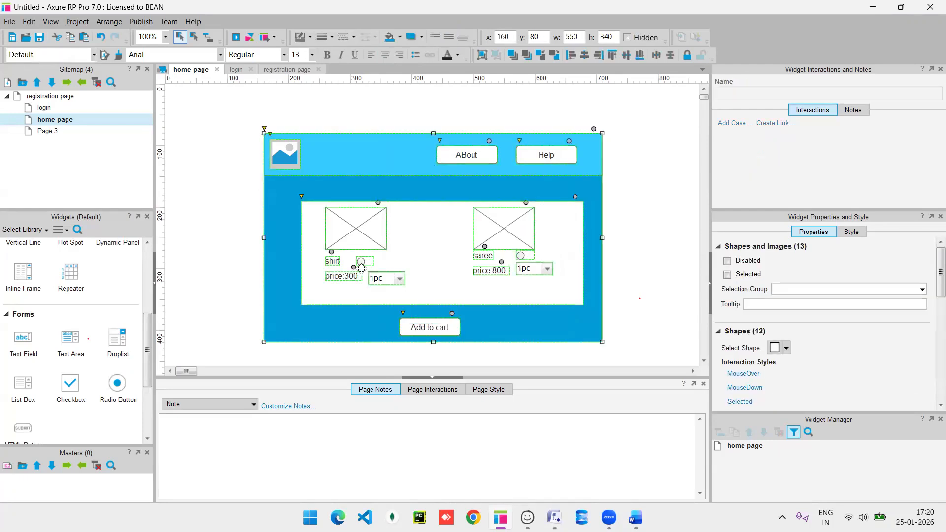
left_click(208, 204)
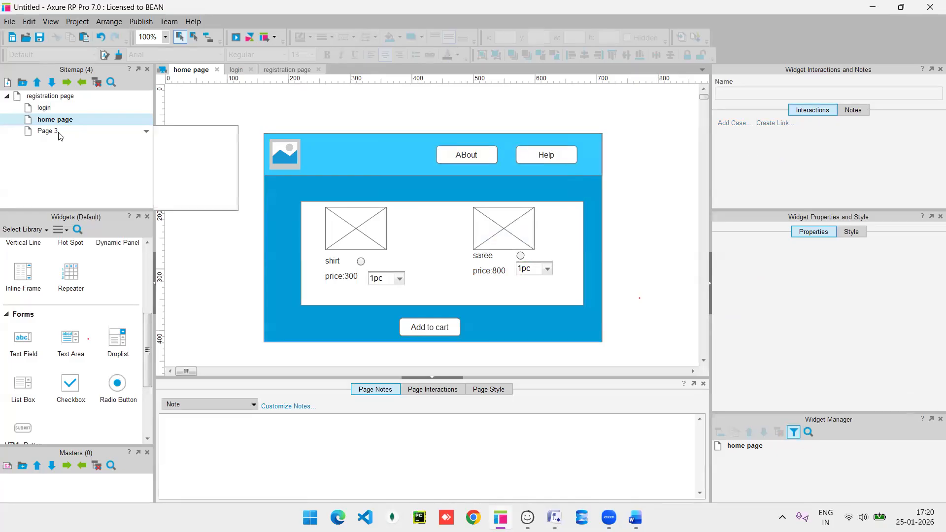
double_click(49, 132)
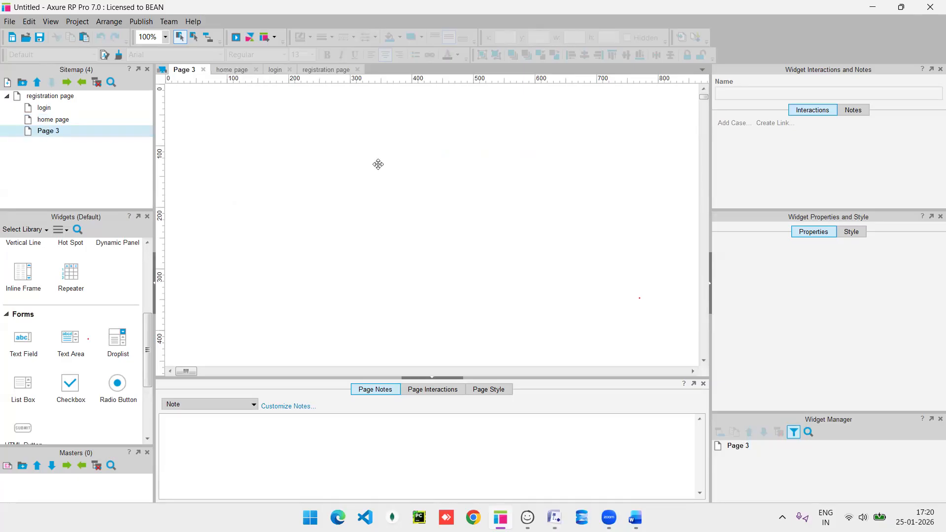
key("ctrl+v")
Rename Page 3 to 'add cart page'.
right_click(62, 132)
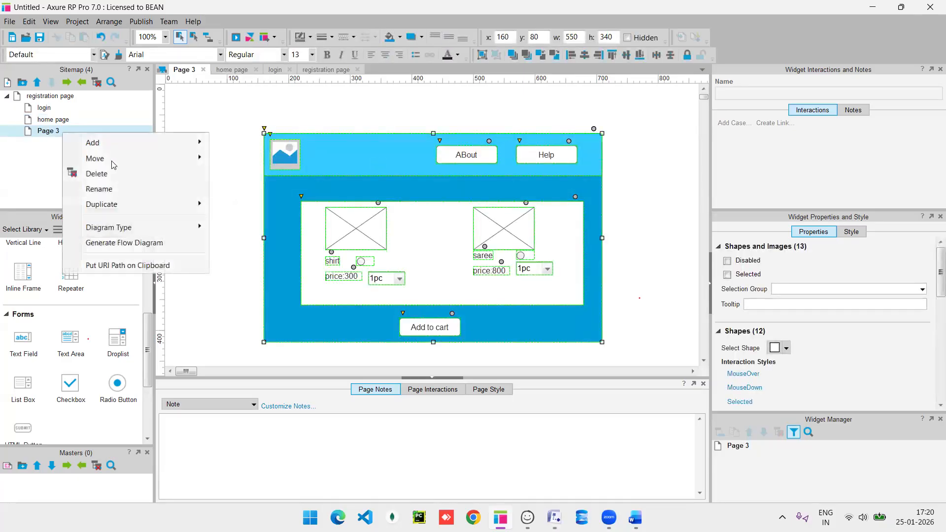
left_click(120, 198)
type("add c")
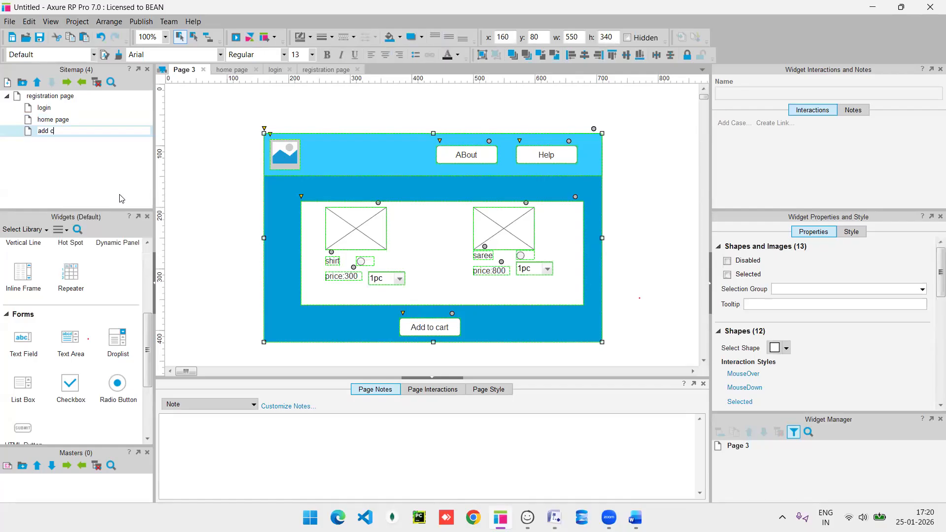
type("art page")
key("Return")
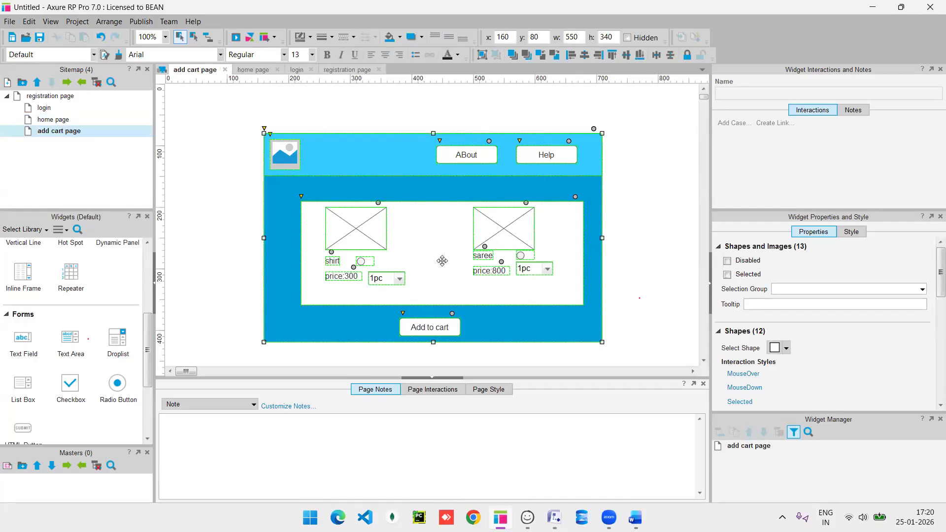
left_click(487, 240)
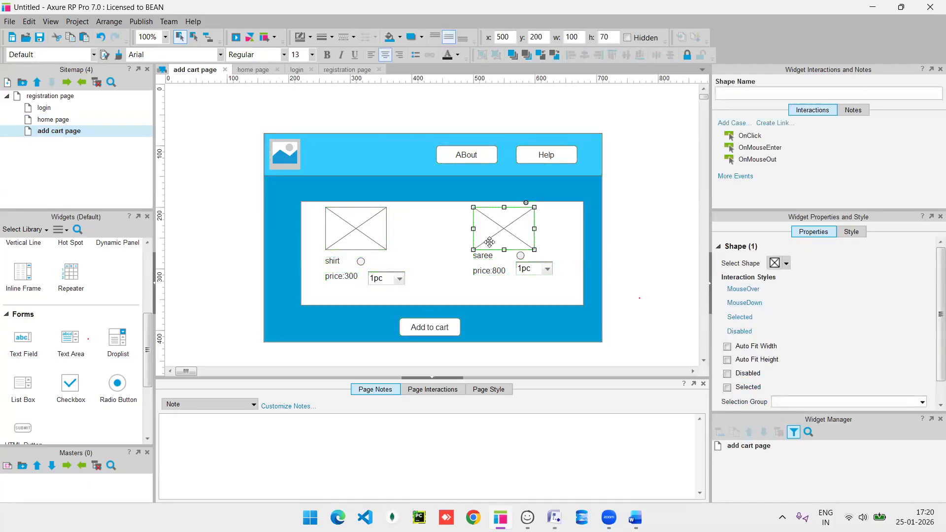
Delete the saree image, label, radio button, price:800 label and quantity droplist.
key("Delete")
left_click(483, 254)
key("Delete")
left_click(521, 256)
key("Delete")
left_click(488, 273)
key("Delete")
left_click(531, 275)
key("Delete")
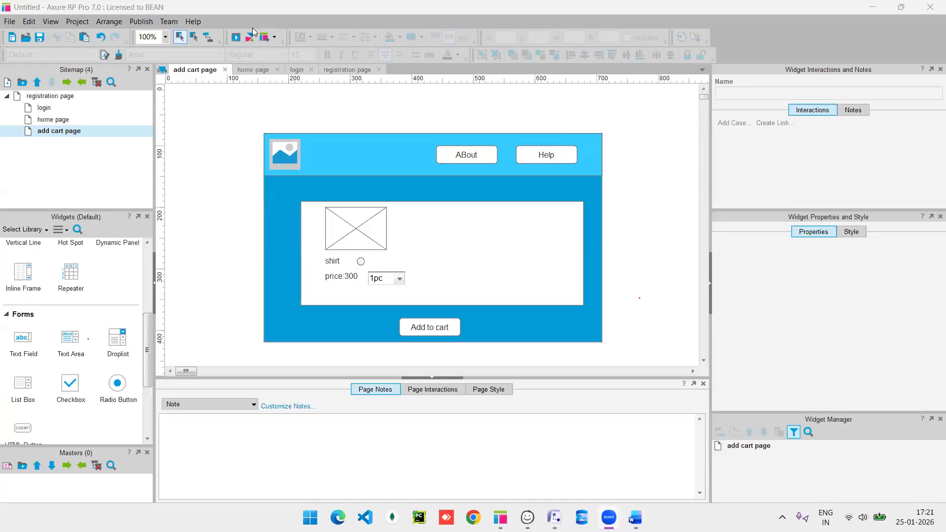
scroll(81, 287, "up", 5)
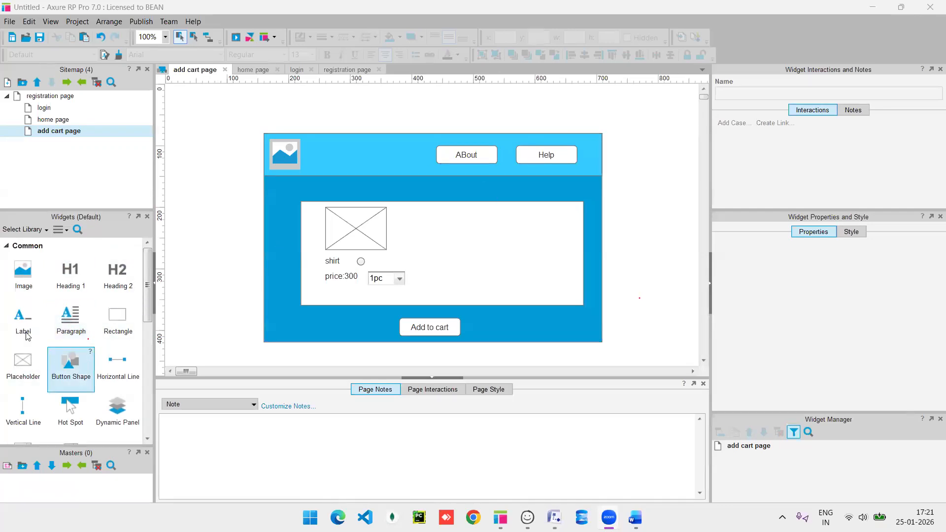
Add a text label reading '50% for this product' to the right of the shirt.
left_click_drag(23, 317, 485, 235)
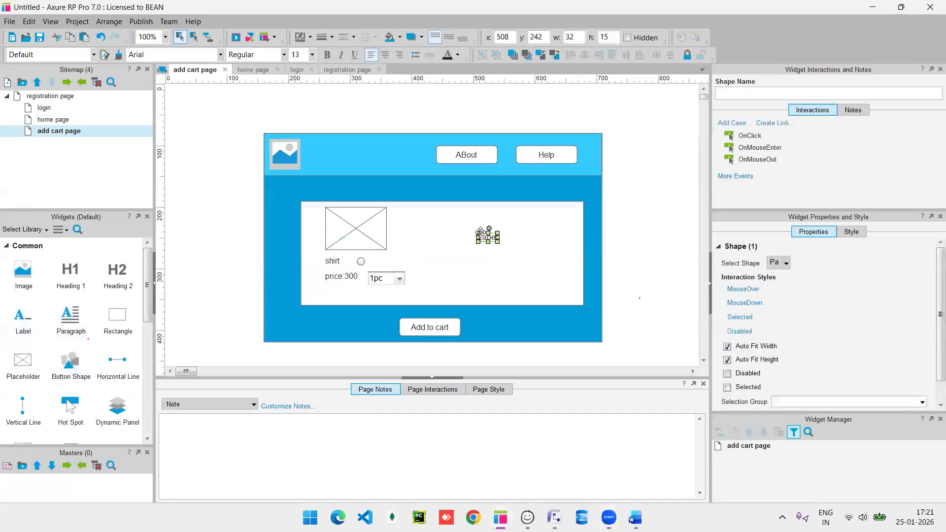
double_click(485, 236)
type("50%")
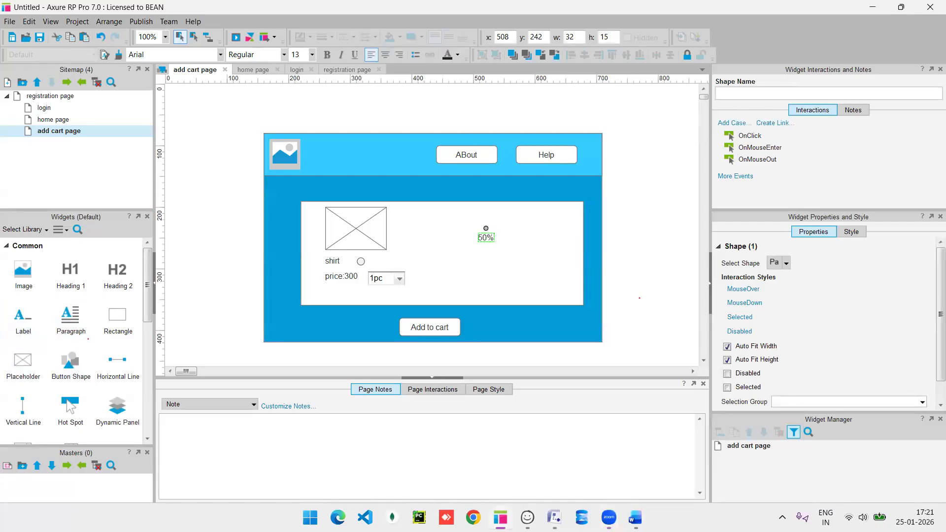
type(" for this product")
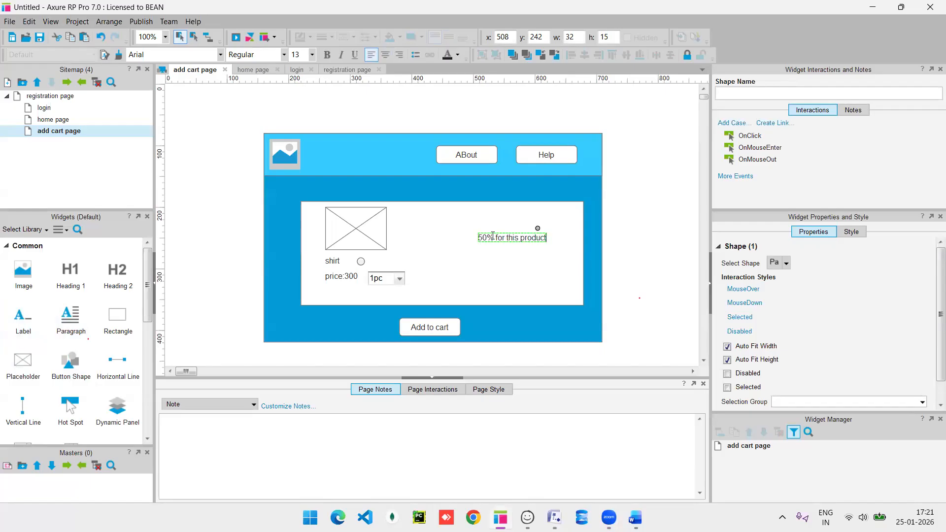
key("ctrl+a")
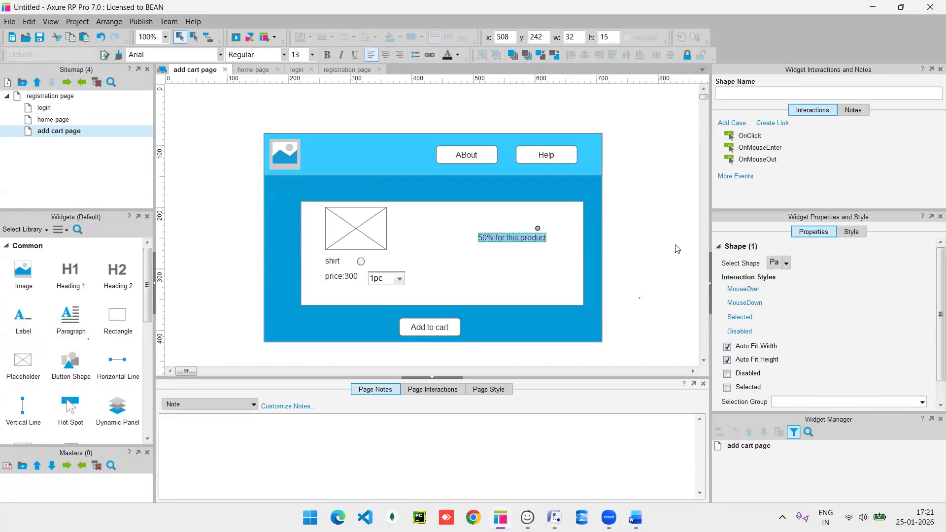
scroll(795, 351, "down", 1)
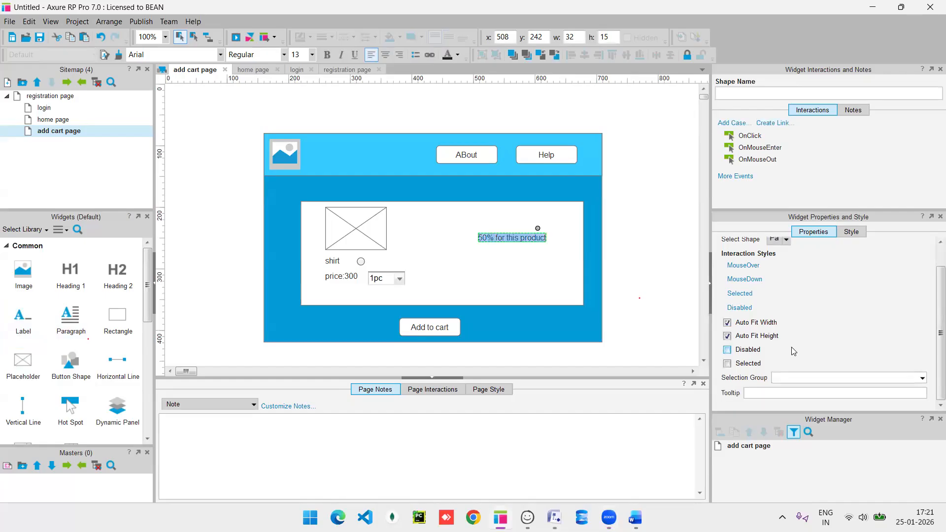
left_click(852, 231)
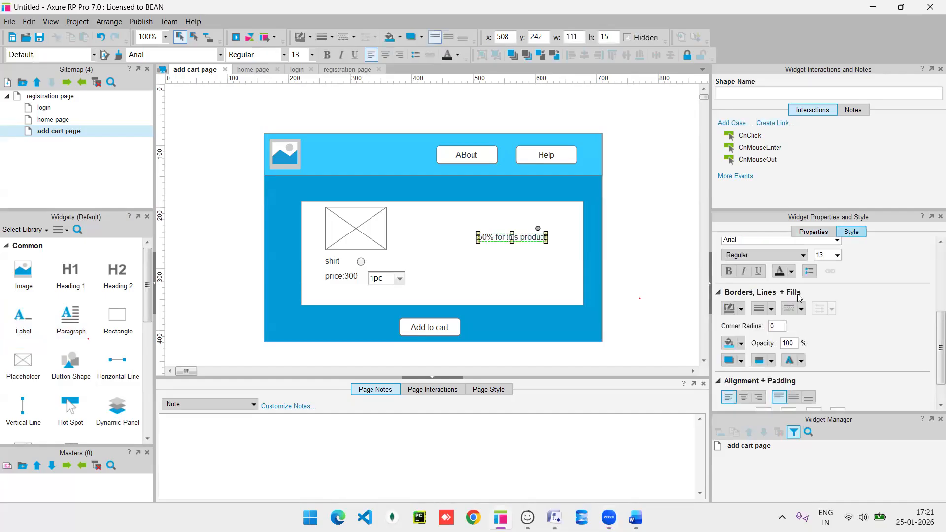
scroll(820, 326, "up", 2)
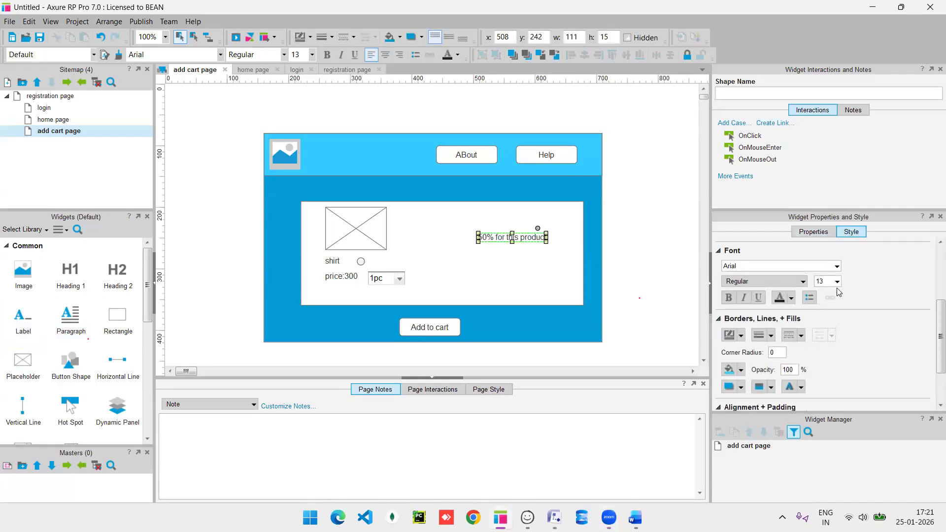
scroll(784, 346, "down", 3)
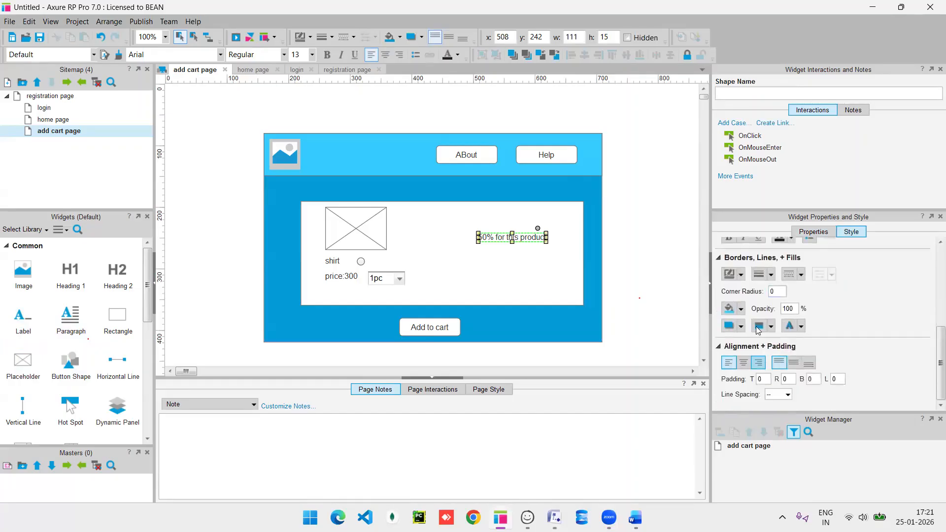
scroll(800, 294, "up", 5)
scroll(800, 294, "up", 3)
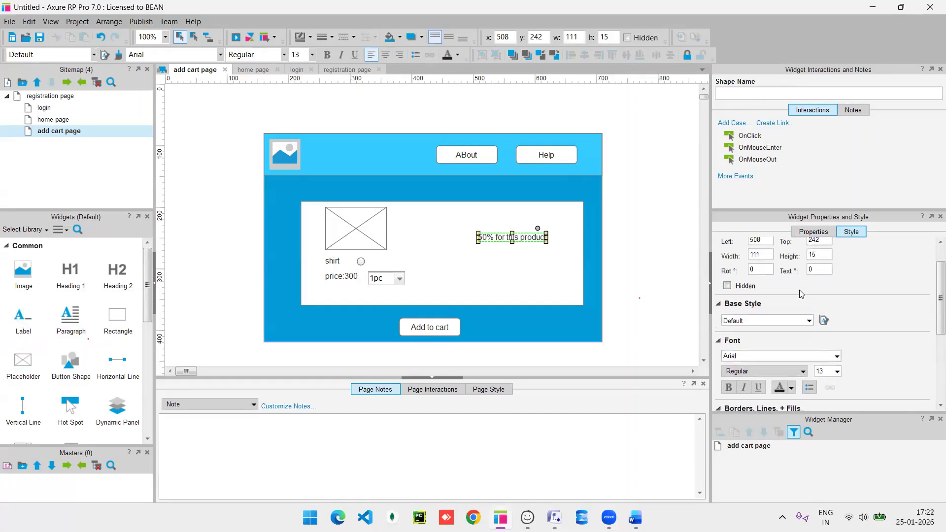
Set the discount text's font size to 20.
double_click(495, 238)
left_click(495, 238)
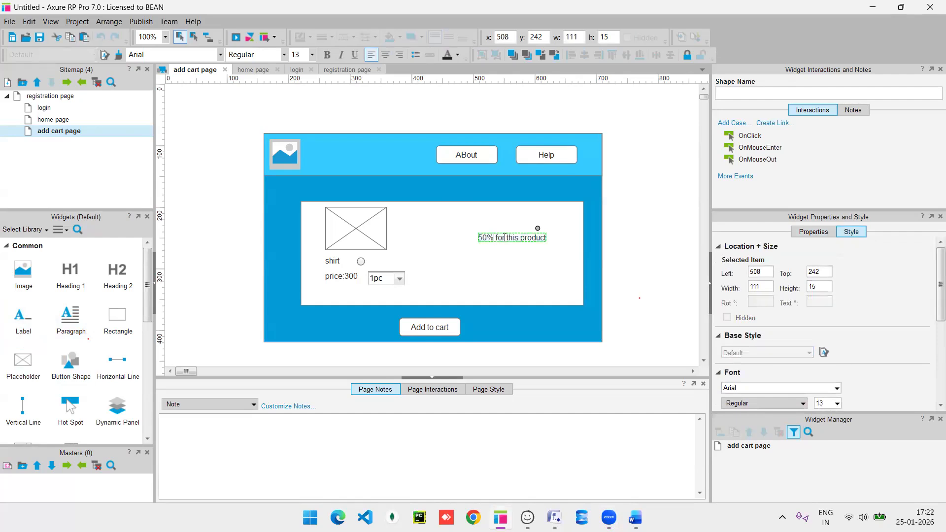
triple_click(505, 237)
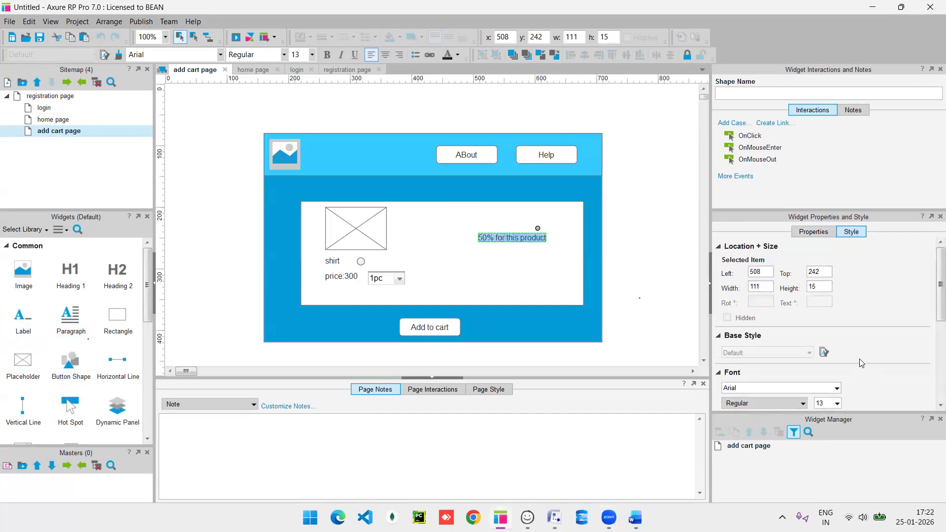
scroll(861, 363, "down", 2)
scroll(862, 363, "down", 1)
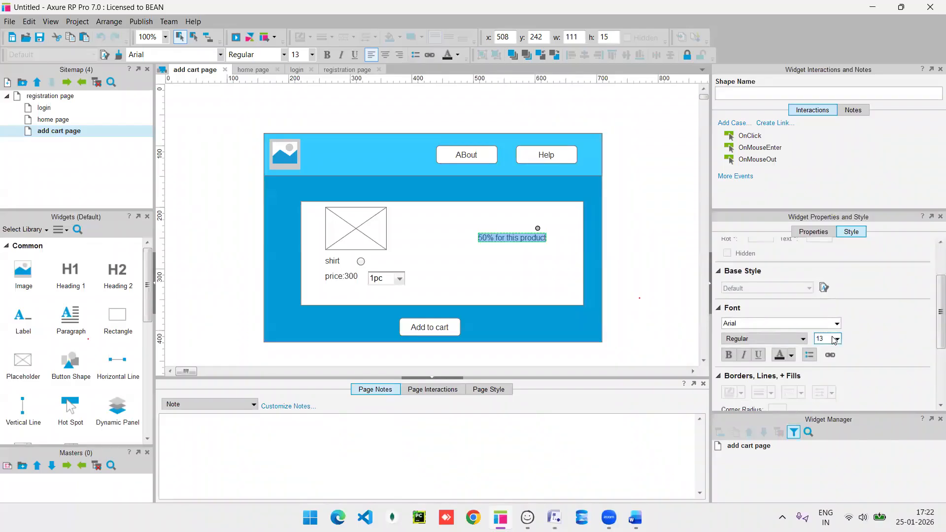
left_click(834, 339)
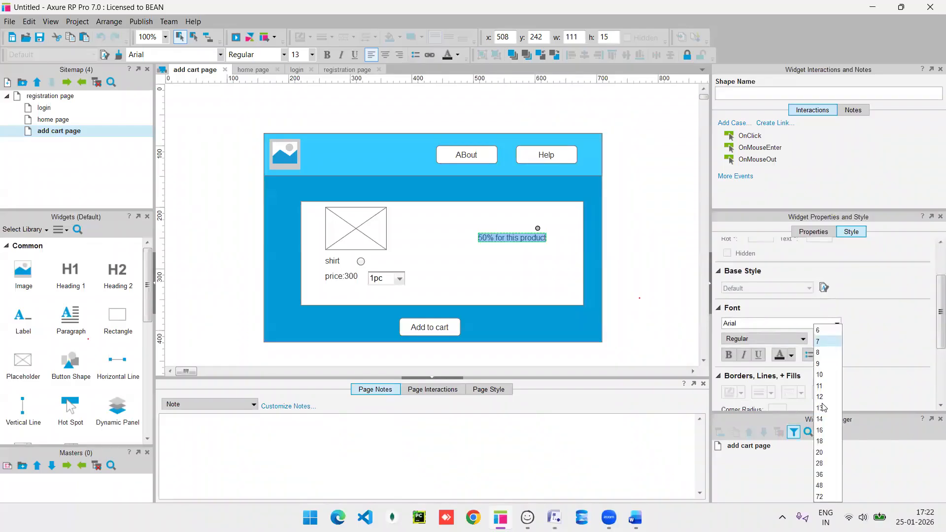
left_click(829, 442)
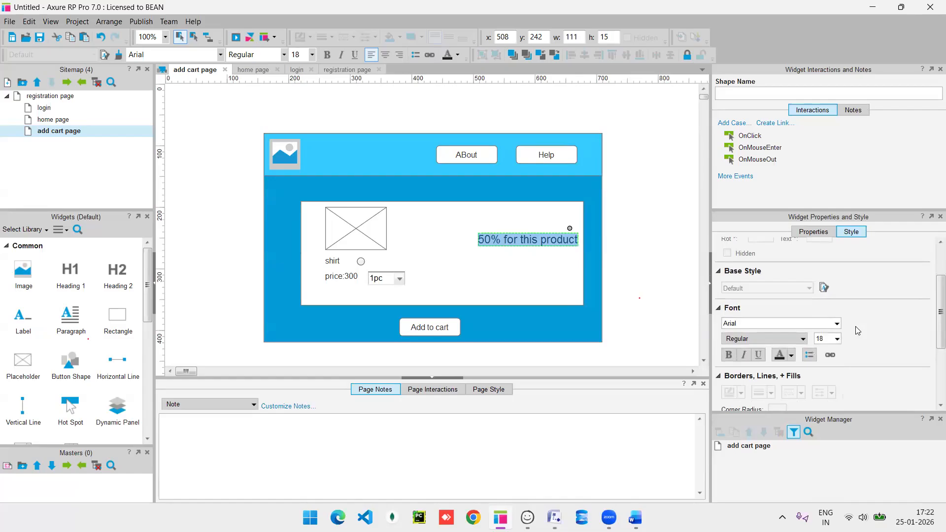
left_click(837, 339)
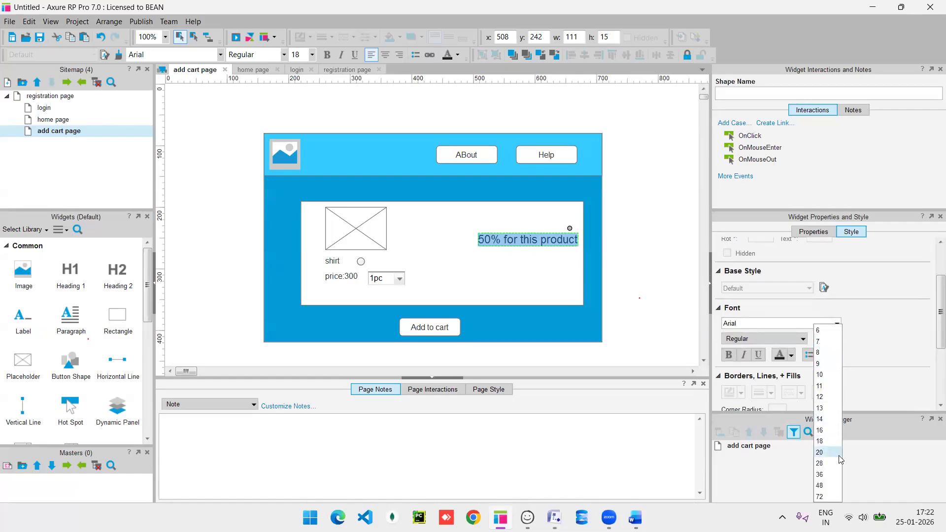
left_click(820, 452)
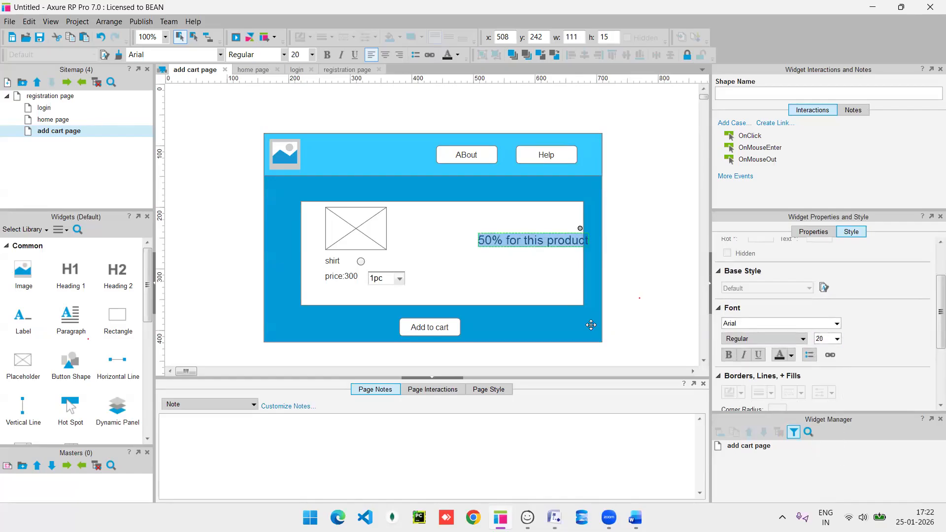
Move the discount label up-left beside the shirt image and widen it to 210.
left_click(495, 241)
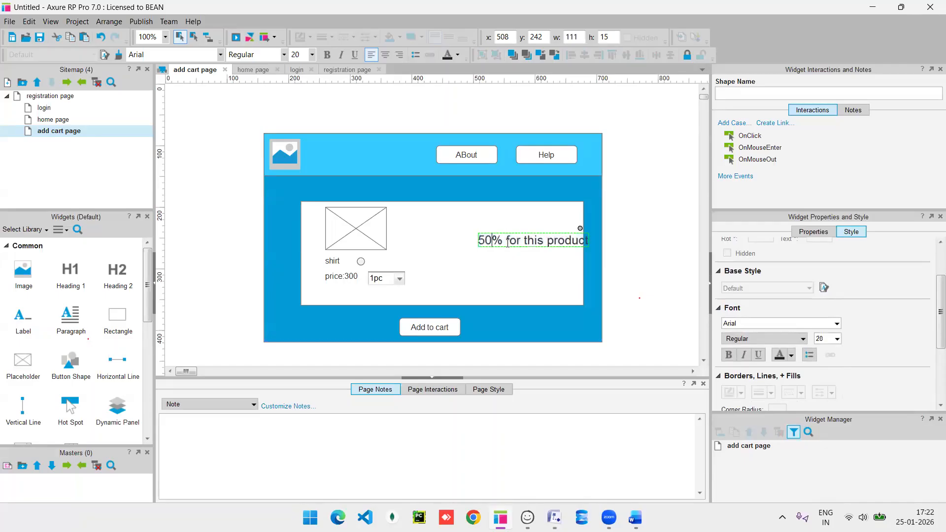
left_click(488, 276)
left_click(520, 243)
left_click_drag(520, 243, 485, 240)
left_click_drag(553, 238, 572, 237)
left_click_drag(470, 238, 461, 234)
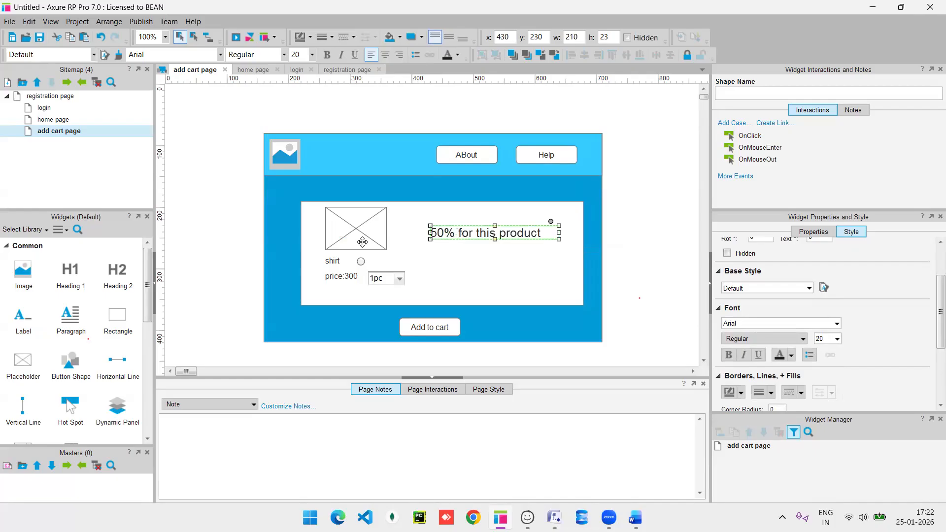
Delete the radio button beside shirt and relabel the Add to cart button 'BUY'.
left_click(365, 268)
key("Delete")
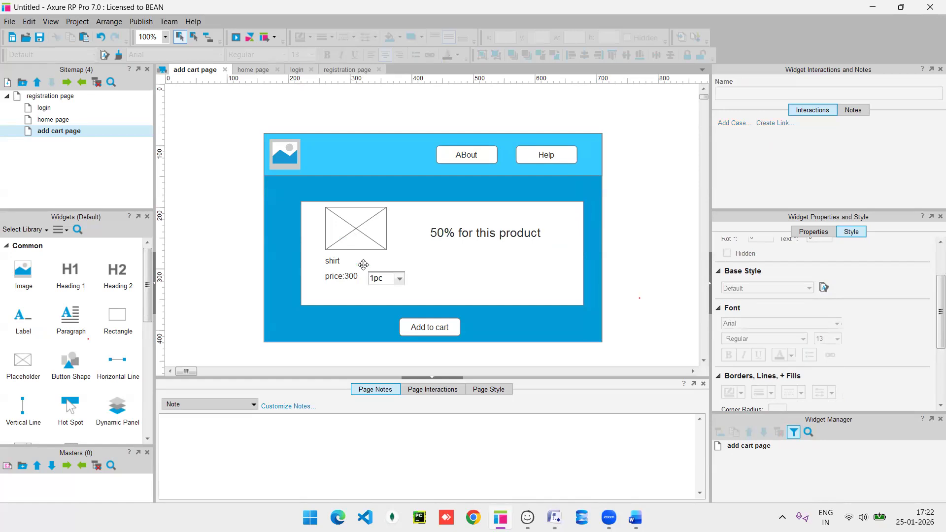
double_click(436, 329)
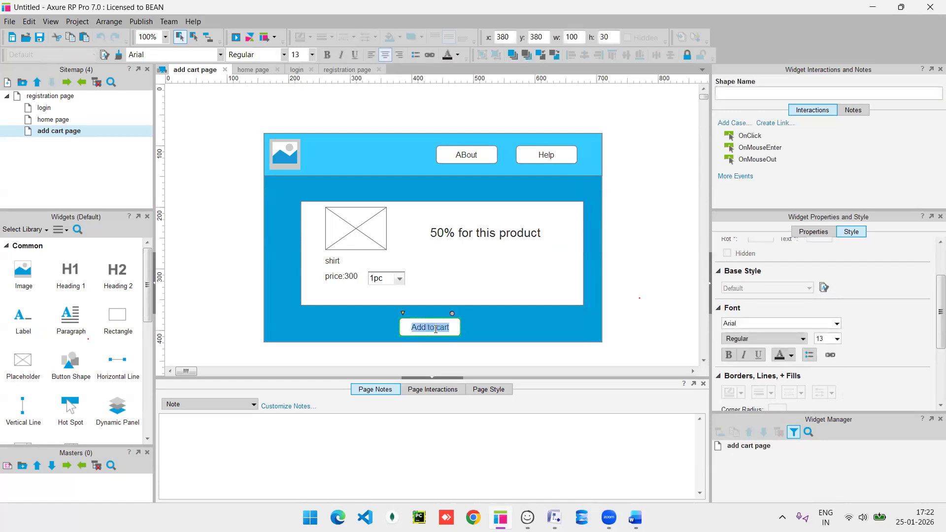
type("BUY")
key("ctrl+a")
left_click(312, 324)
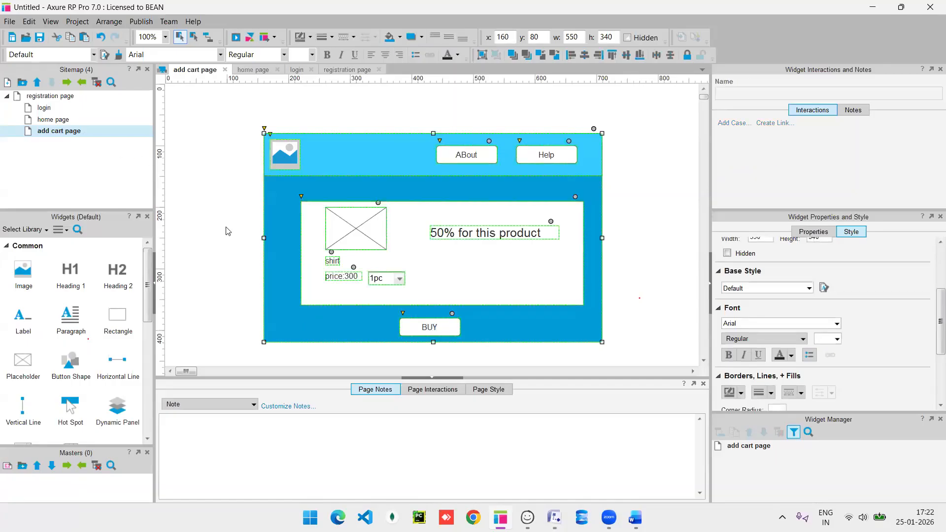
left_click(198, 227)
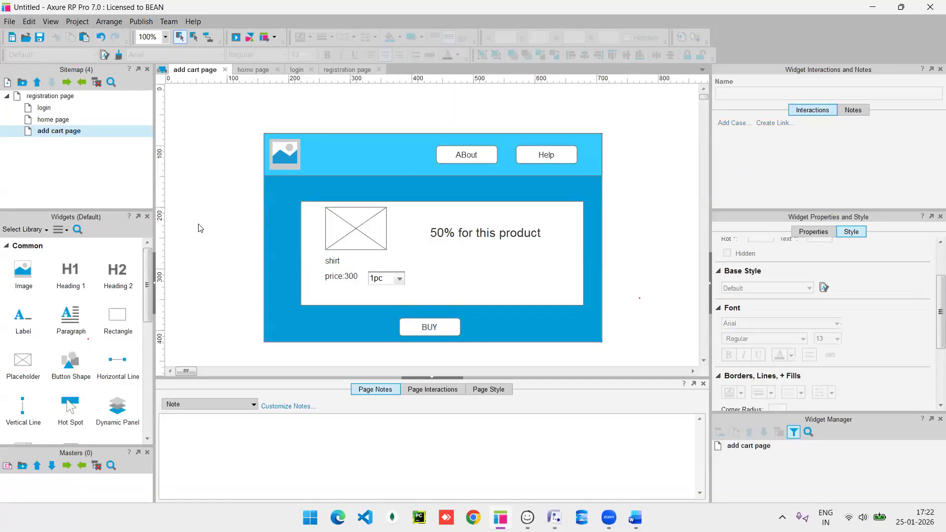
Duplicate the add cart page and name the copy 'payment page'.
right_click(39, 132)
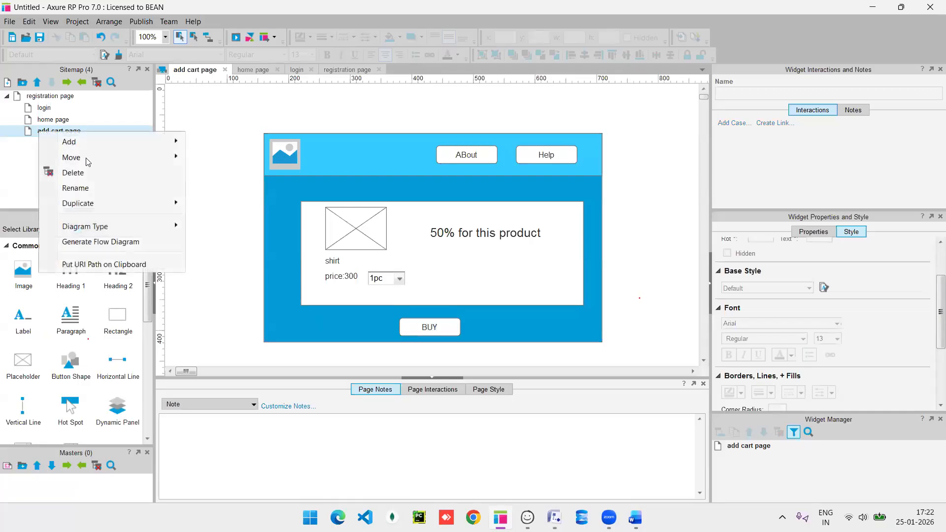
mouse_move(102, 206)
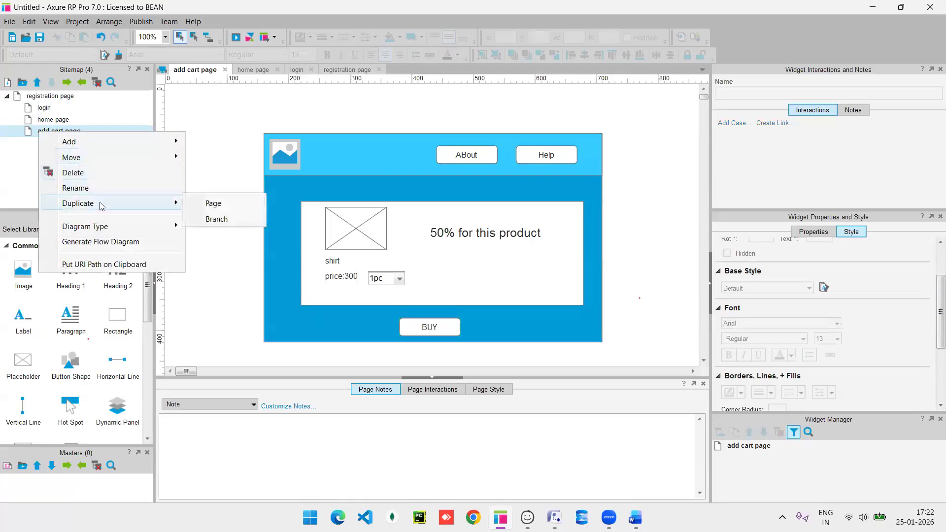
left_click(212, 203)
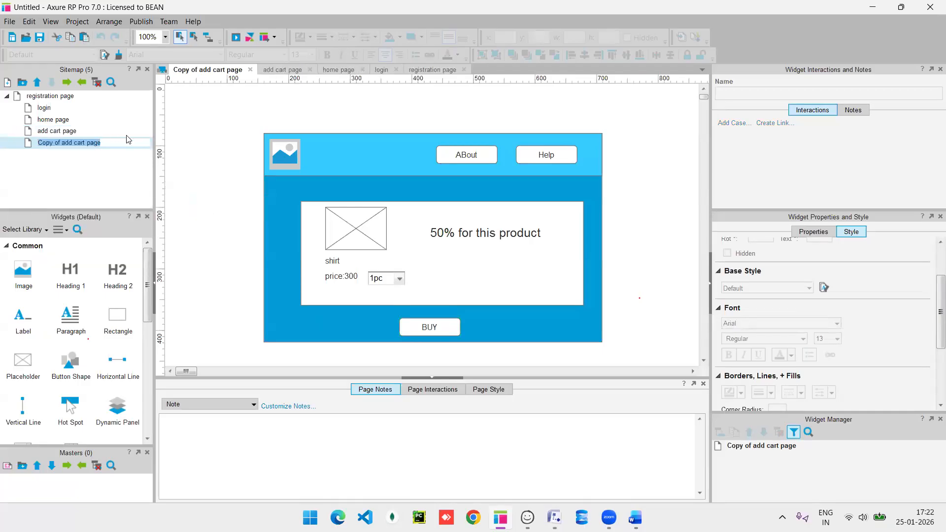
mouse_move(101, 144)
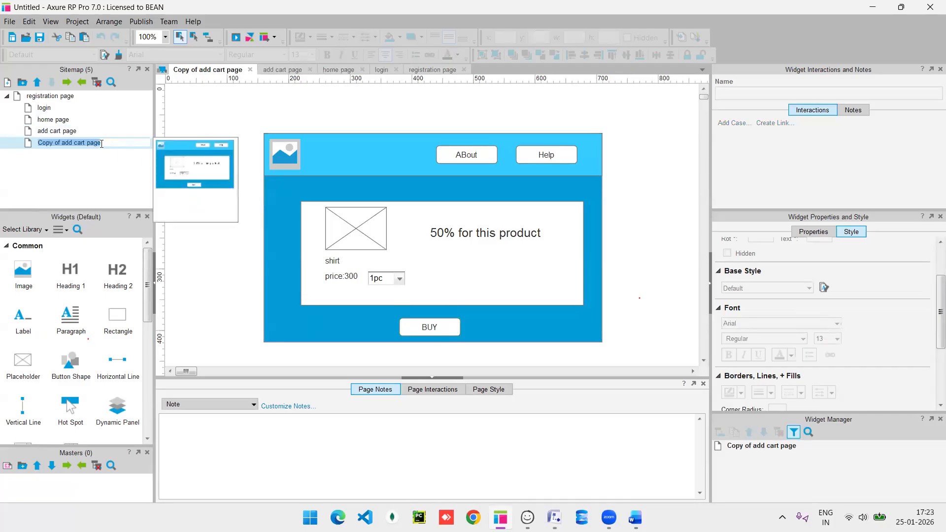
type("paymen")
key("Return")
Delete the product image placeholder and the shirt label.
left_click(375, 237)
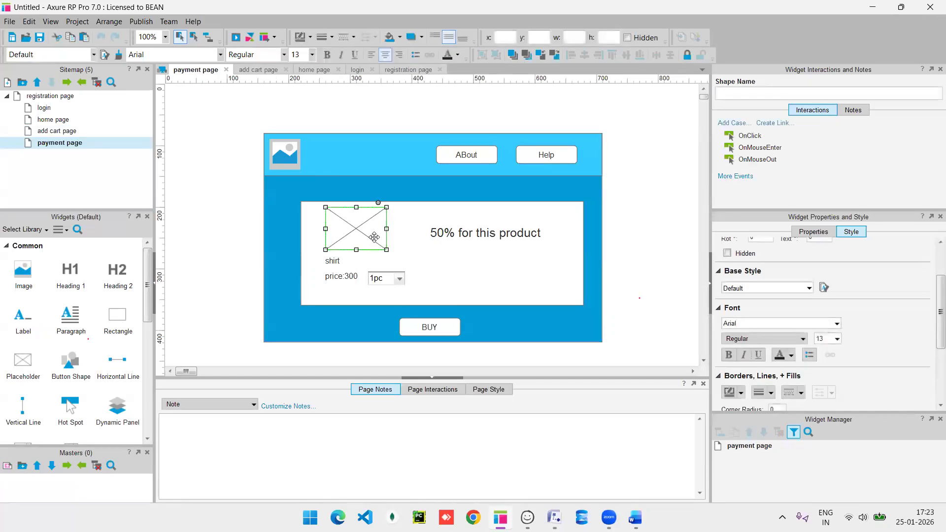
key("Delete")
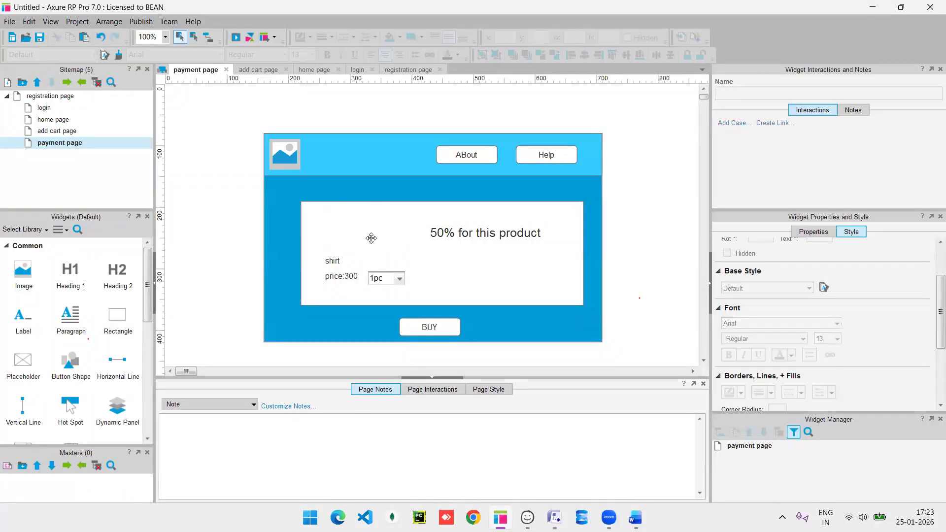
left_click(331, 263)
key("Delete")
Delete the price:300 label, quantity droplist and '50% for this product' label.
left_click(339, 275)
key("Delete")
left_click(376, 277)
key("Delete")
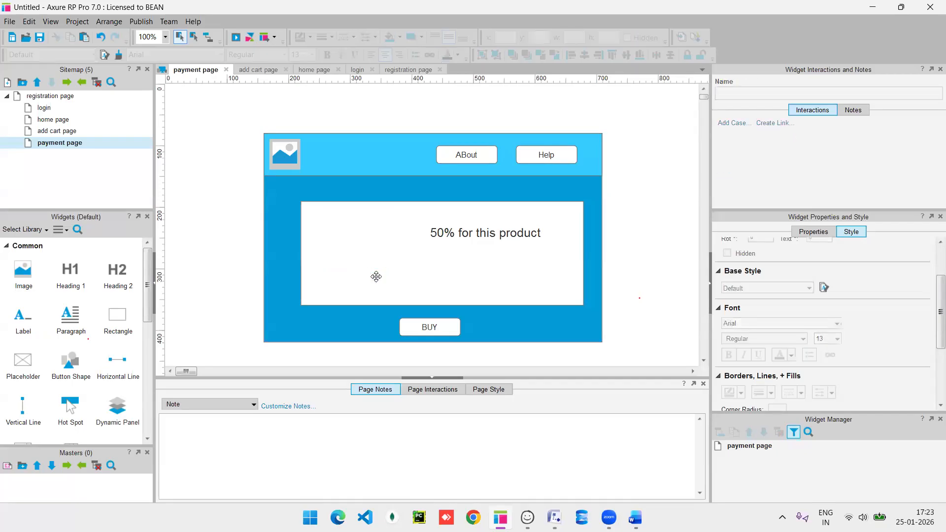
left_click(448, 233)
key("Delete")
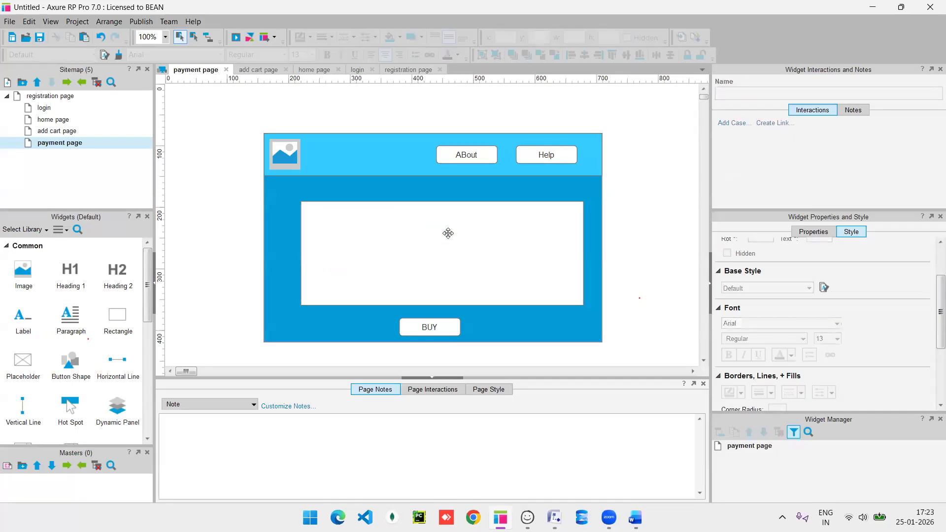
Place a radio button, a checkbox and a droplist inside the white content box.
left_click(401, 243)
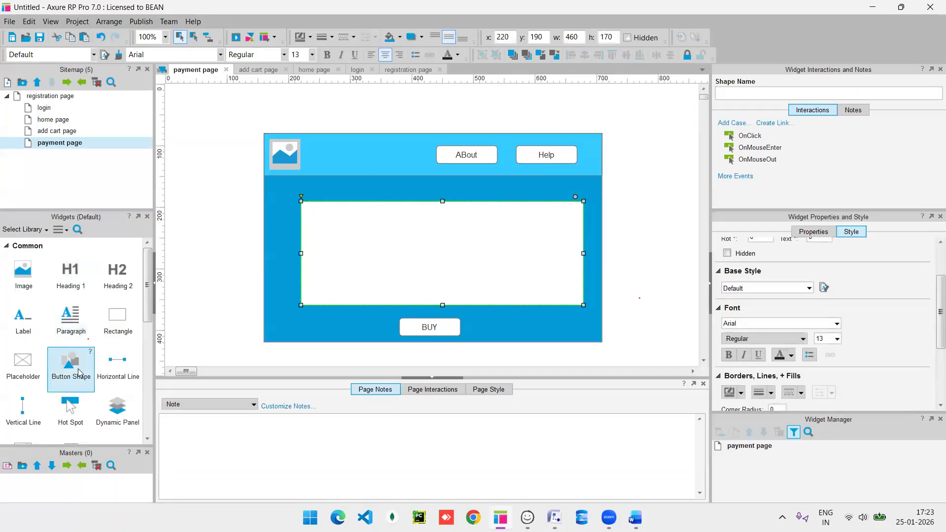
scroll(79, 373, "down", 4)
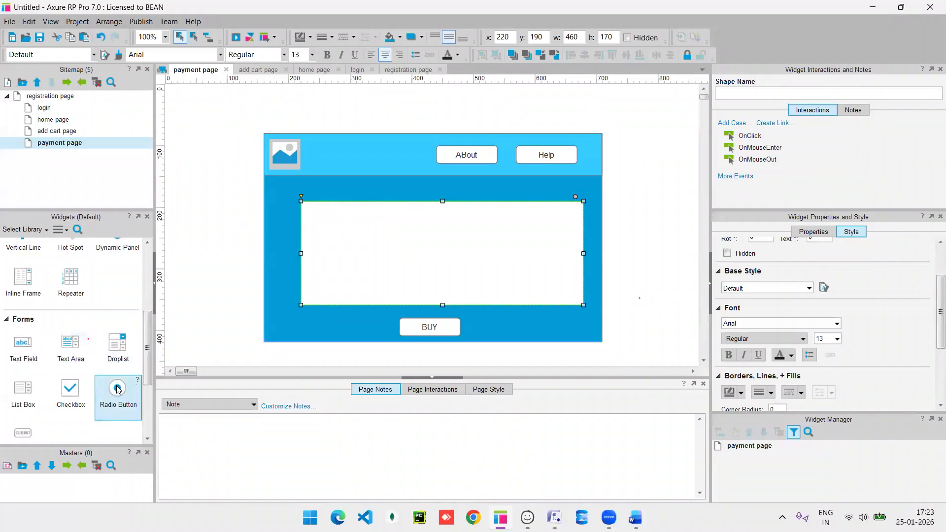
left_click_drag(118, 389, 411, 222)
left_click_drag(69, 391, 382, 230)
left_click_drag(118, 344, 387, 253)
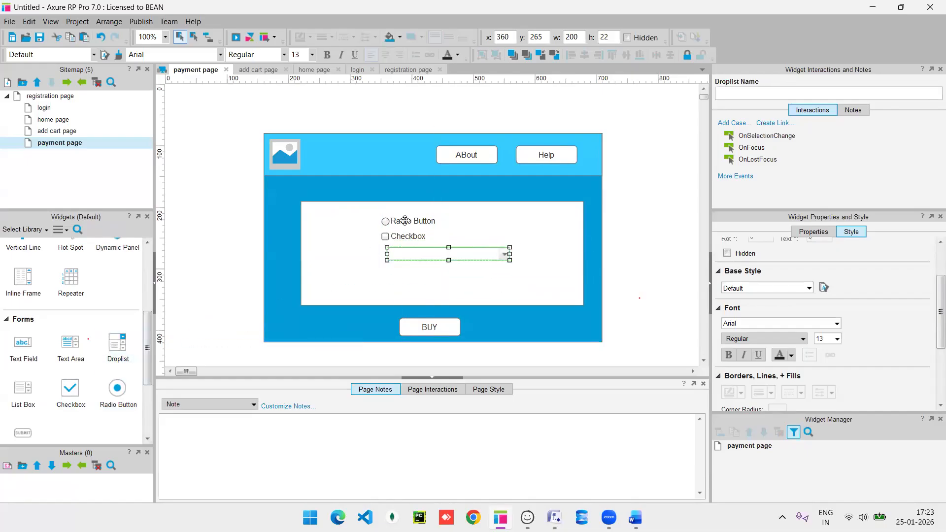
Label the radio button 'COD' and the checkbox 'UPI'.
double_click(409, 221)
type("COD")
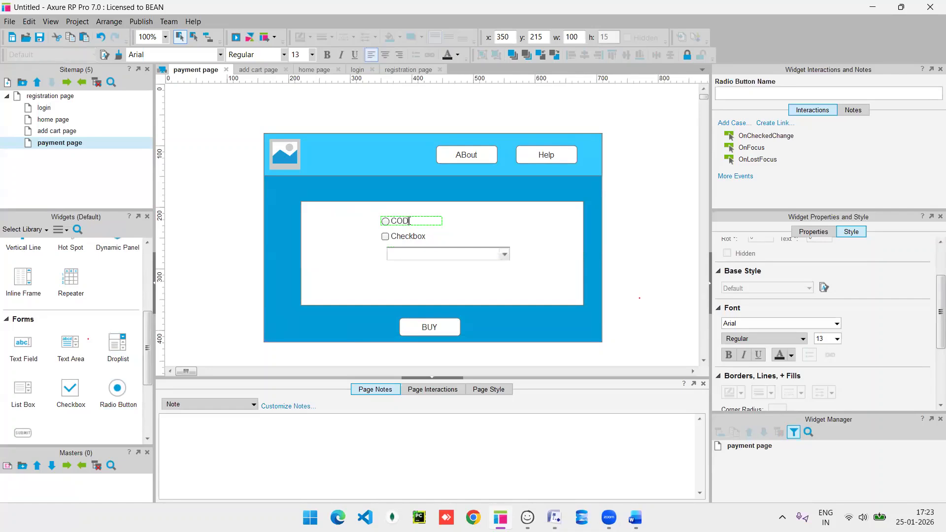
key("Return")
left_click(413, 238)
double_click(413, 238)
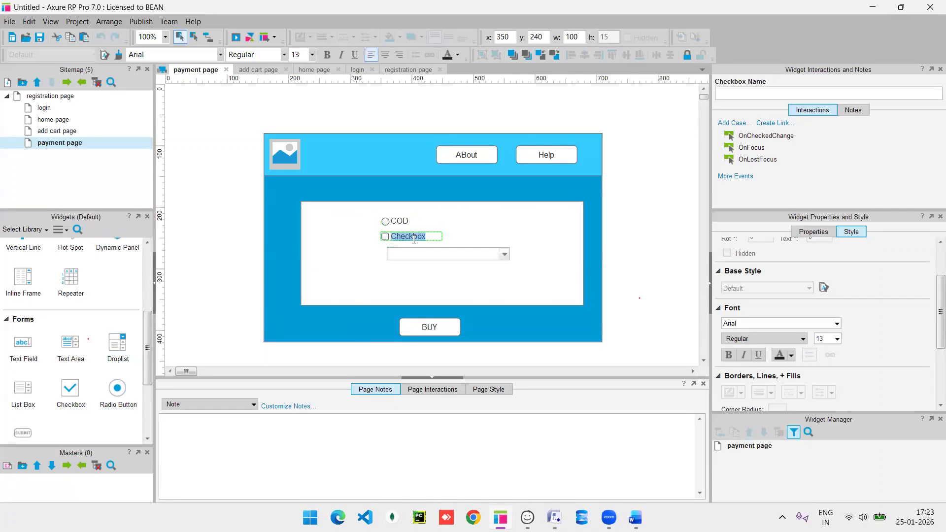
type("UPI")
left_click(407, 257)
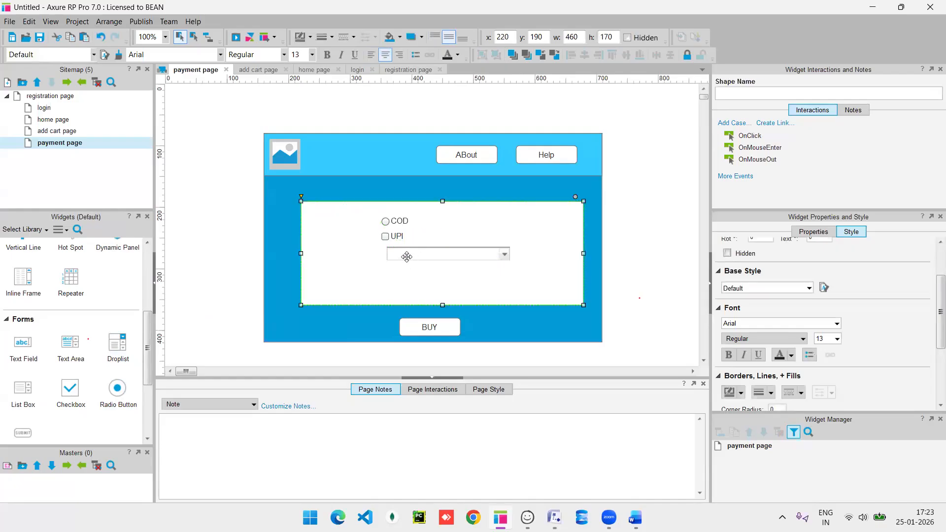
double_click(406, 256)
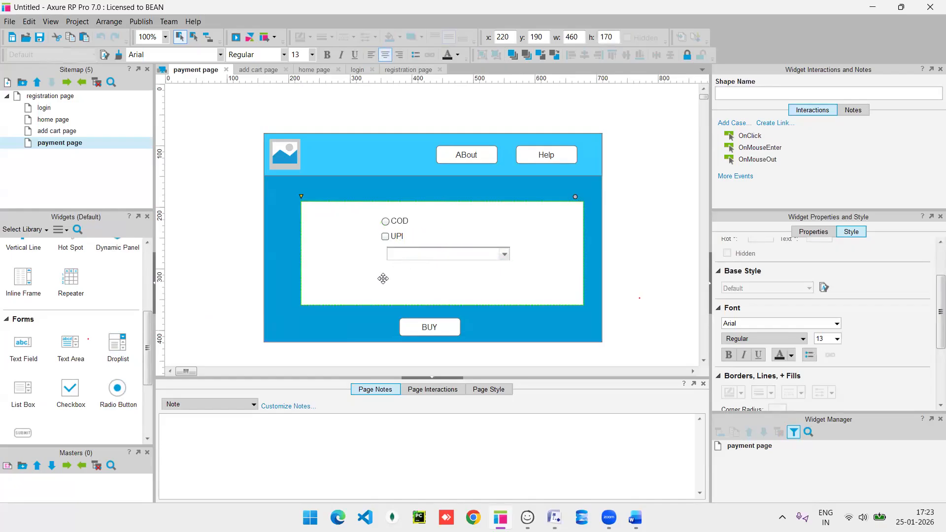
key("Escape")
left_click_drag(414, 250, 405, 253)
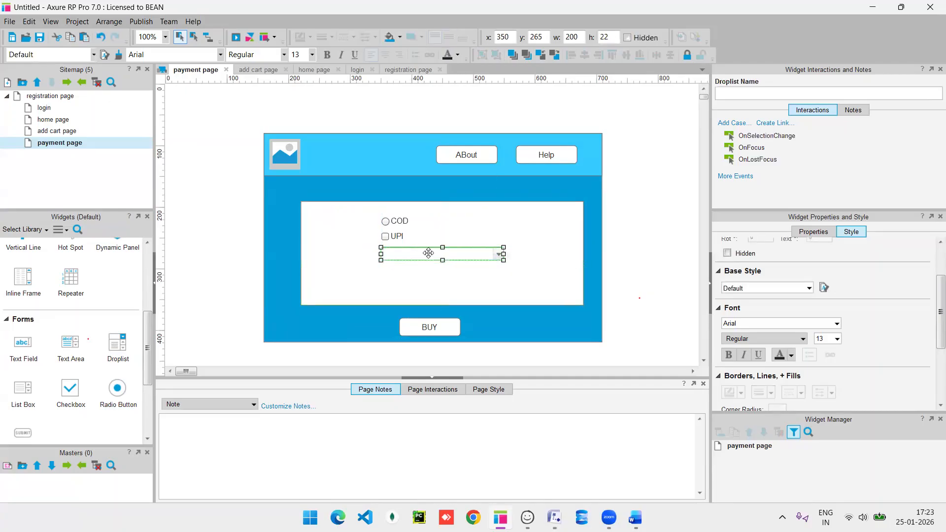
Give the payment droplist the options choose mode, CARD and NET bank.
double_click(430, 254)
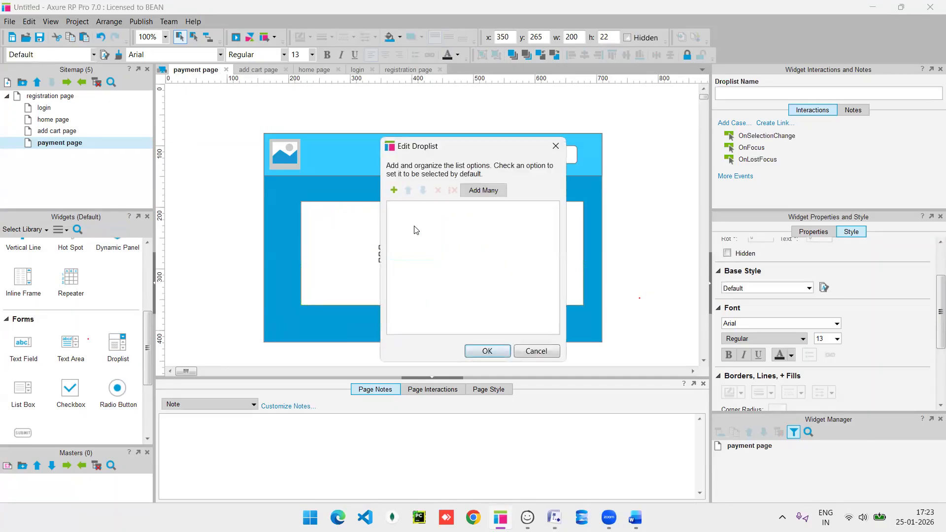
left_click(394, 192)
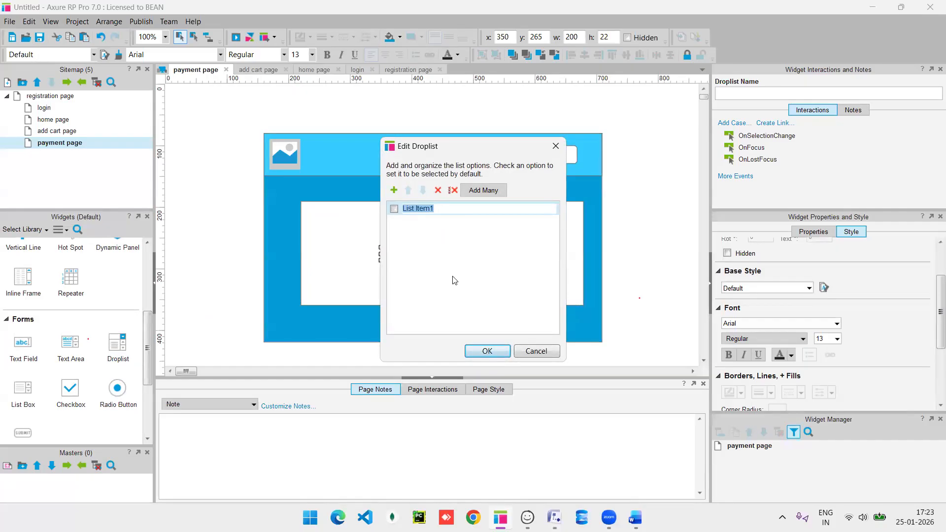
type("chooswe mode")
left_click(394, 190)
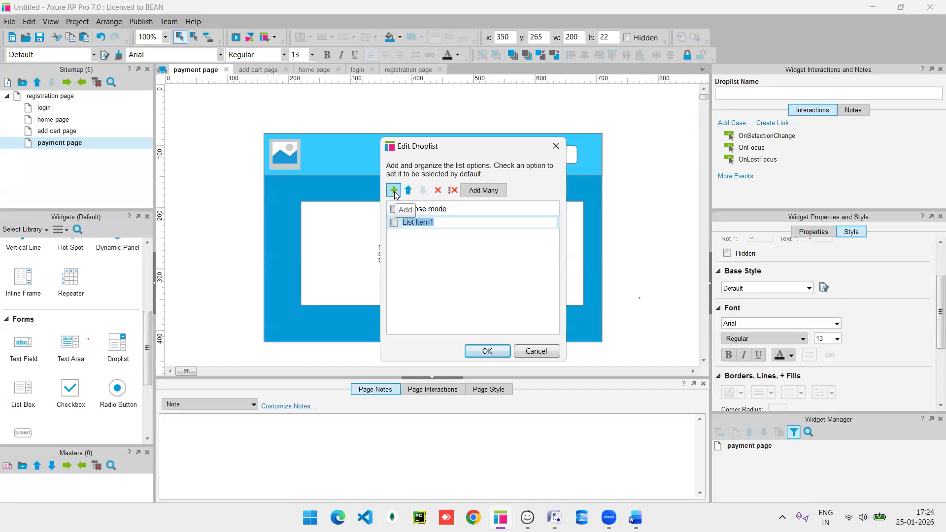
type("C")
key("Return")
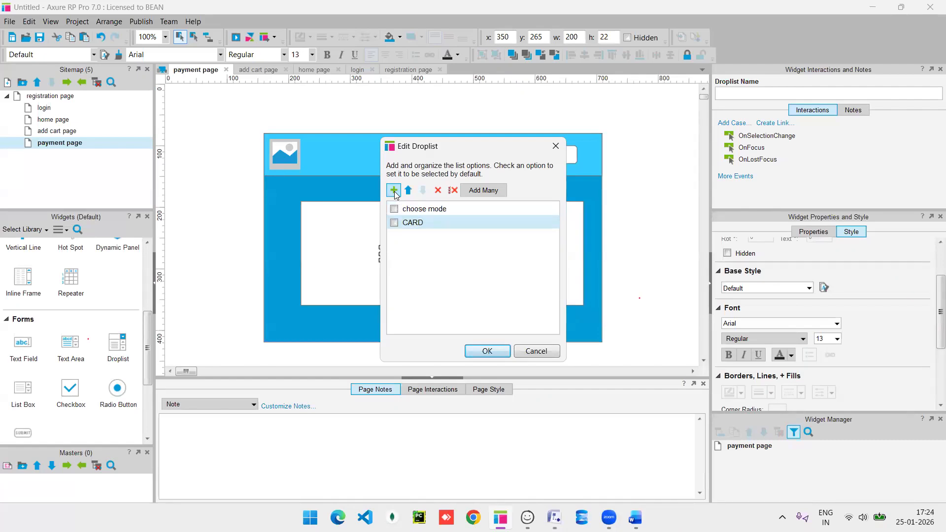
left_click(394, 190)
type("NET bank")
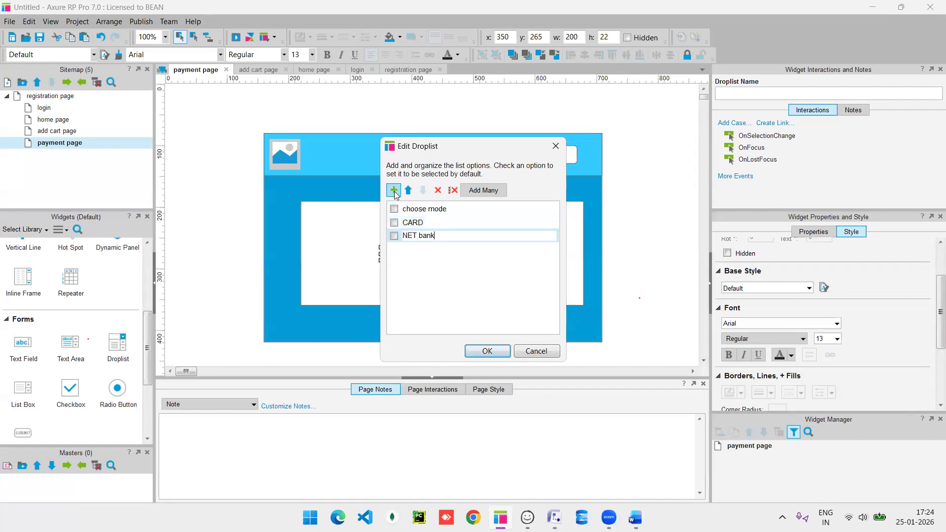
left_click(487, 351)
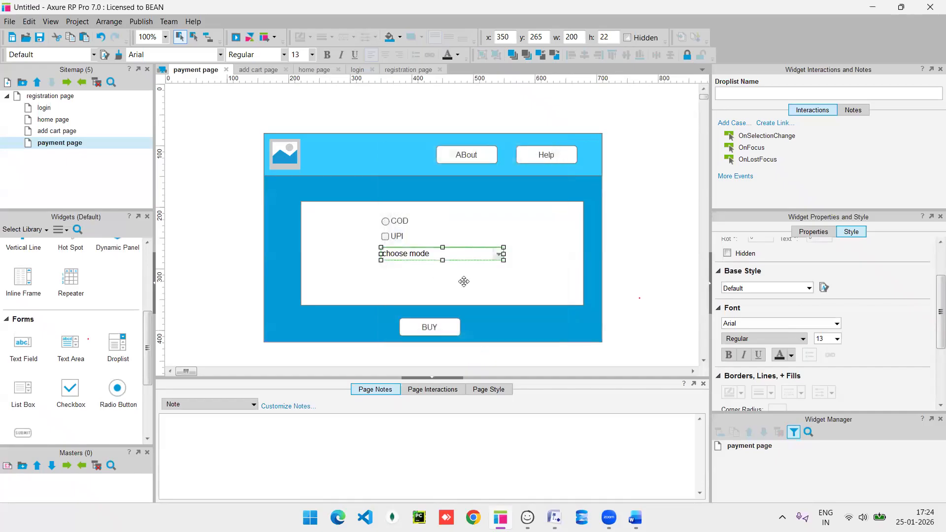
Relabel the BUY button as 'Make payment'.
double_click(431, 329)
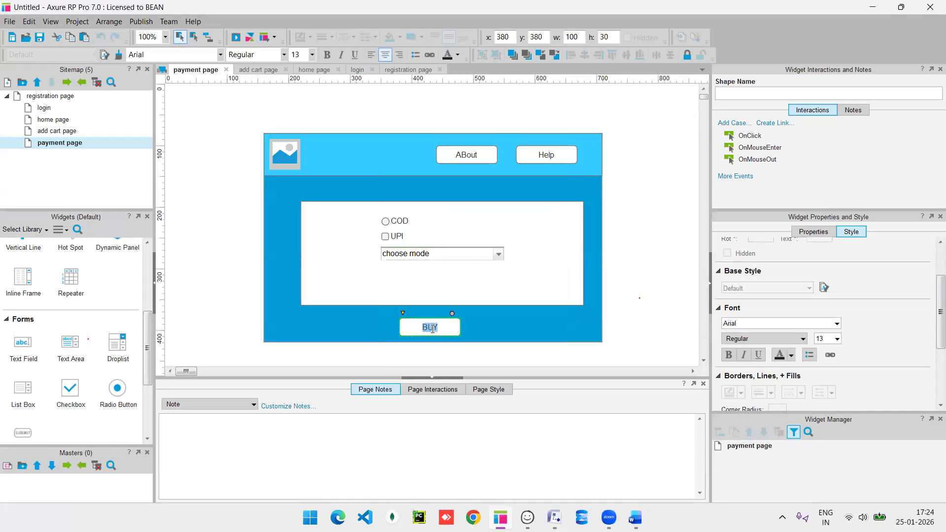
type("Make payment")
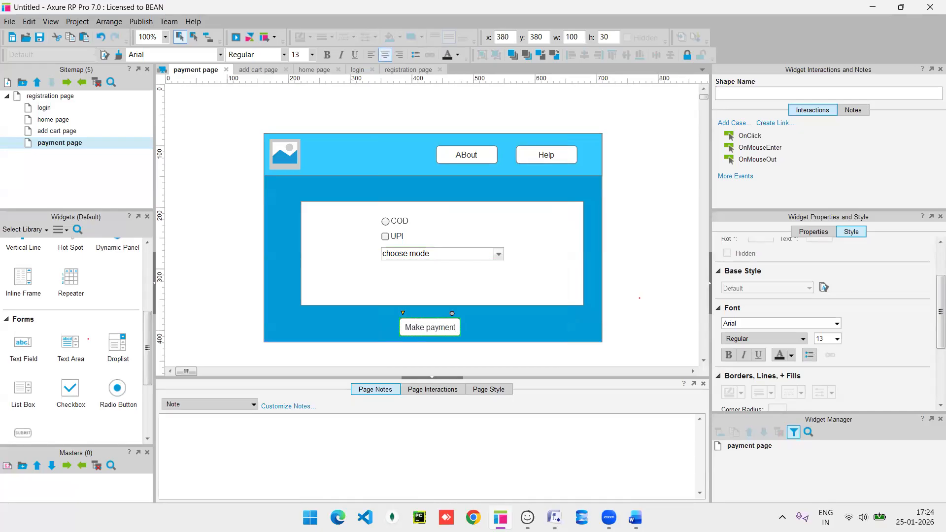
left_click(517, 330)
Duplicate the payment page in the Sitemap.
right_click(89, 148)
mouse_move(169, 217)
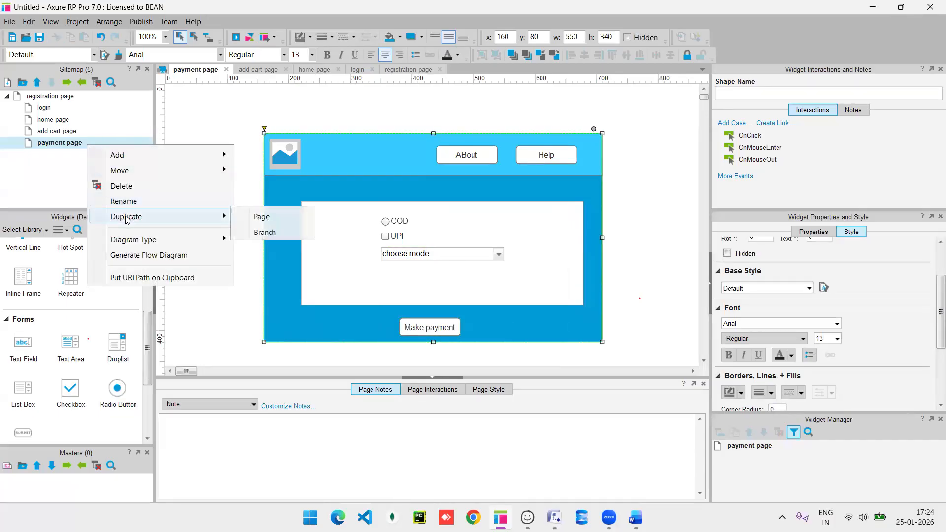
left_click(253, 217)
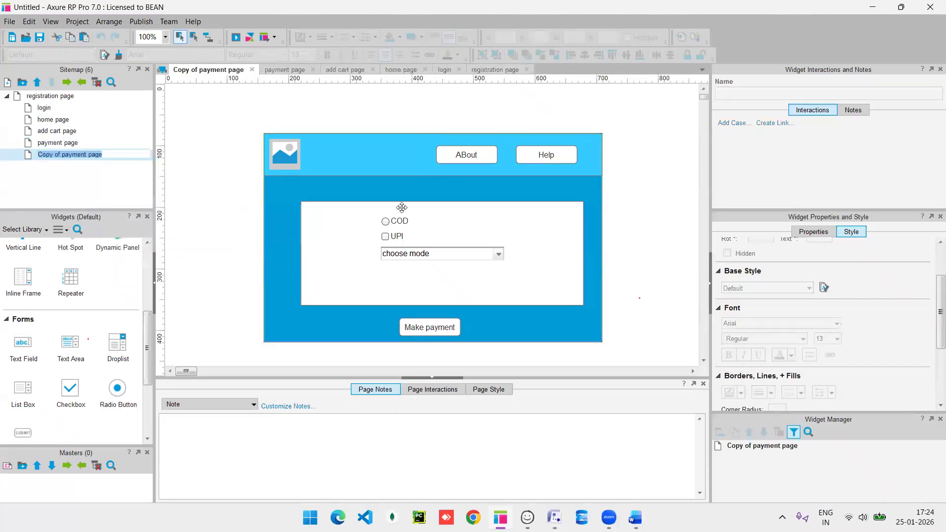
Delete the choose mode droplist, the UPI checkbox and the COD radio button from the copy.
left_click(404, 252)
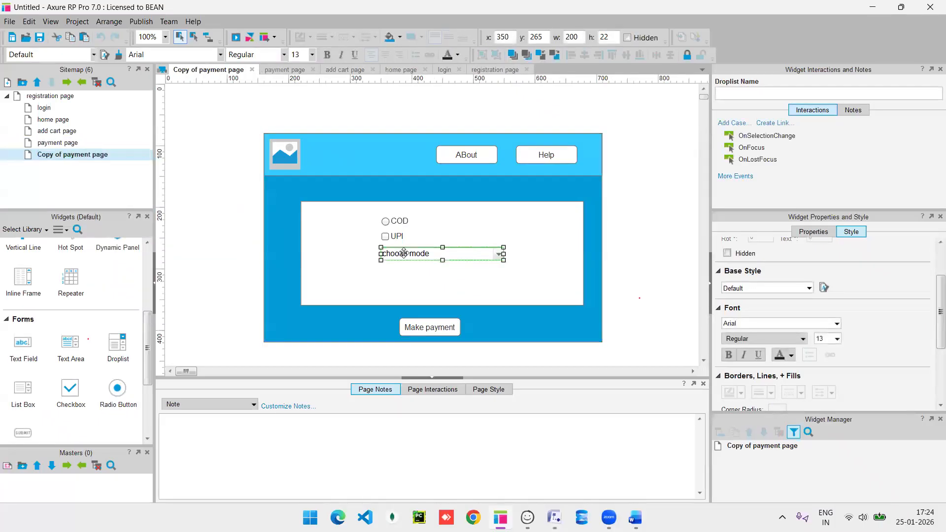
key("Delete")
left_click(388, 239)
key("Delete")
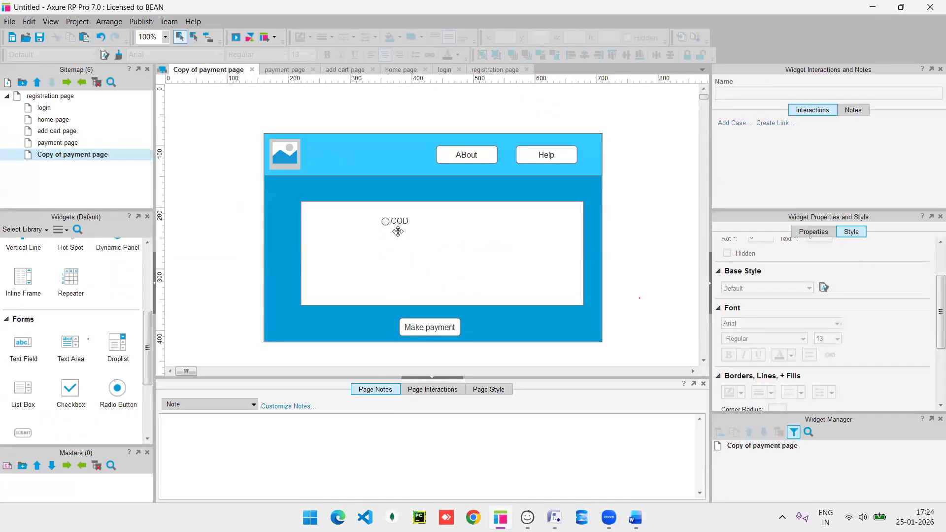
left_click(397, 222)
key("Delete")
Shrink the white box to 390 by 80, label it 'Payment Done' and fill it green.
left_click(508, 277)
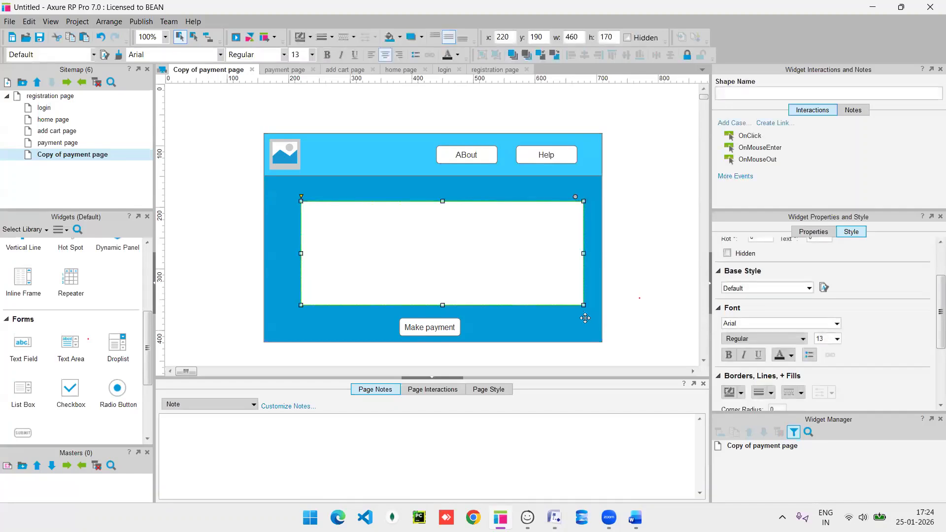
left_click_drag(542, 252, 541, 250)
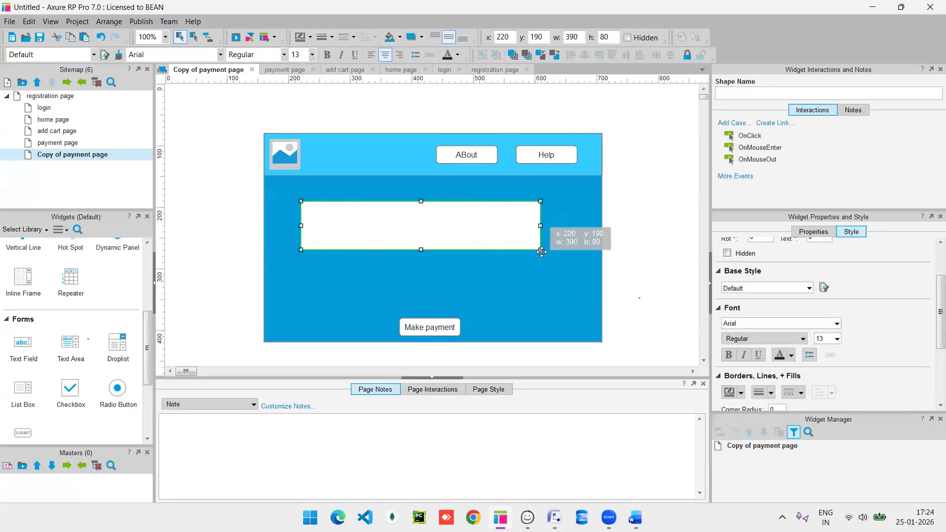
double_click(416, 223)
type("Payment Done")
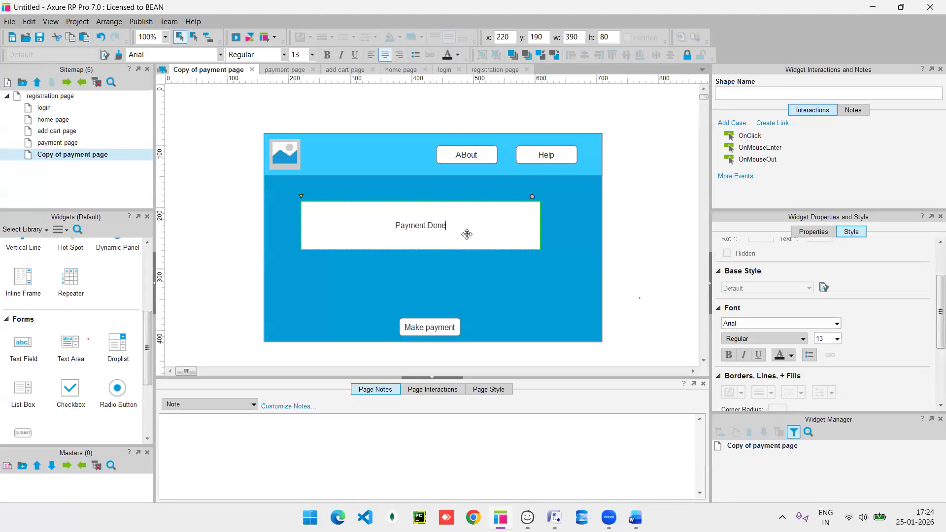
key("Escape")
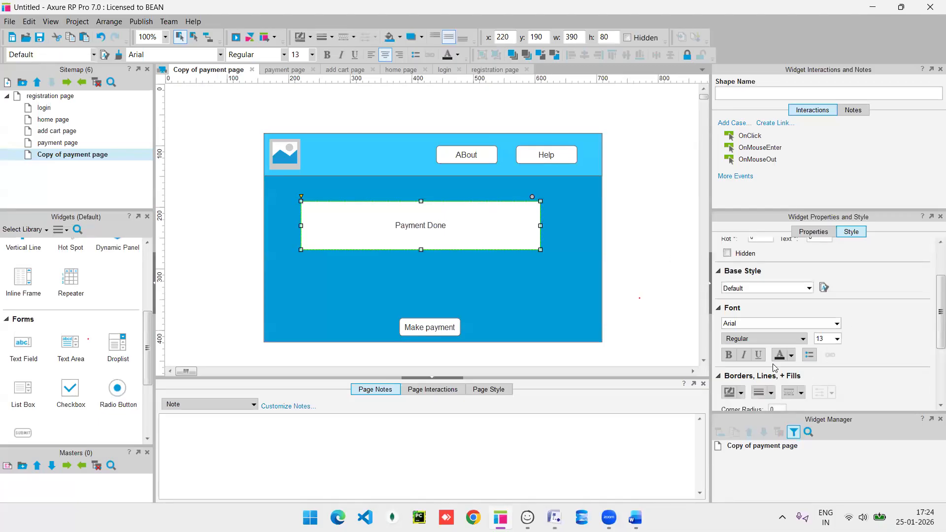
scroll(773, 364, "down", 3)
left_click(741, 292)
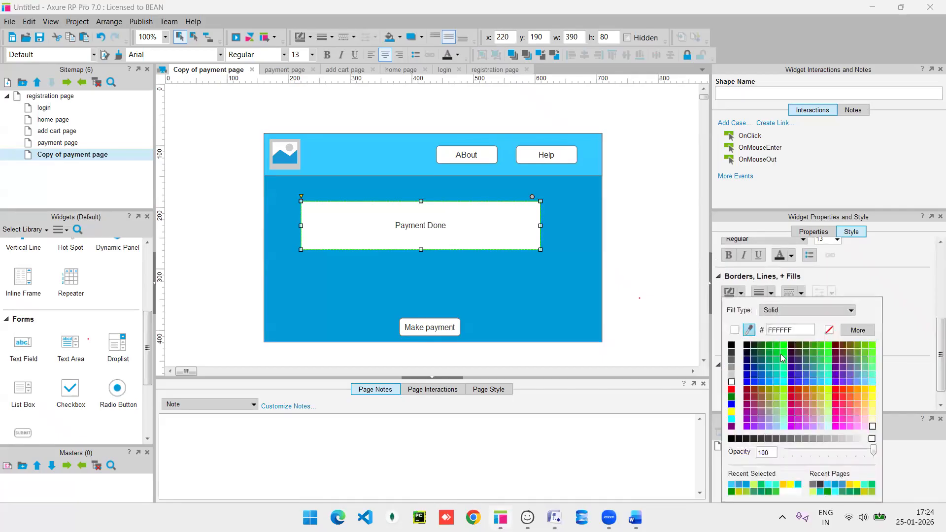
left_click(778, 360)
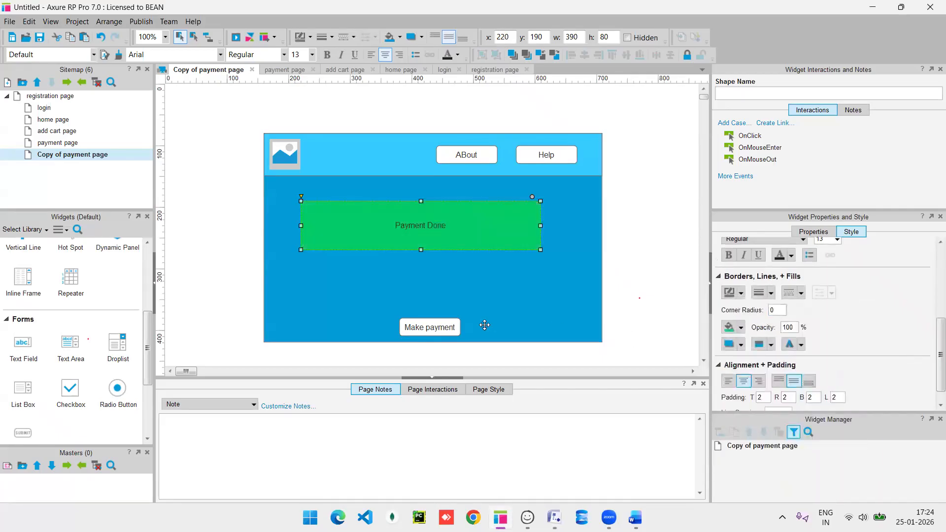
Relabel the Make payment button 'GO back' and move it up toward the box.
double_click(423, 328)
type("GO back")
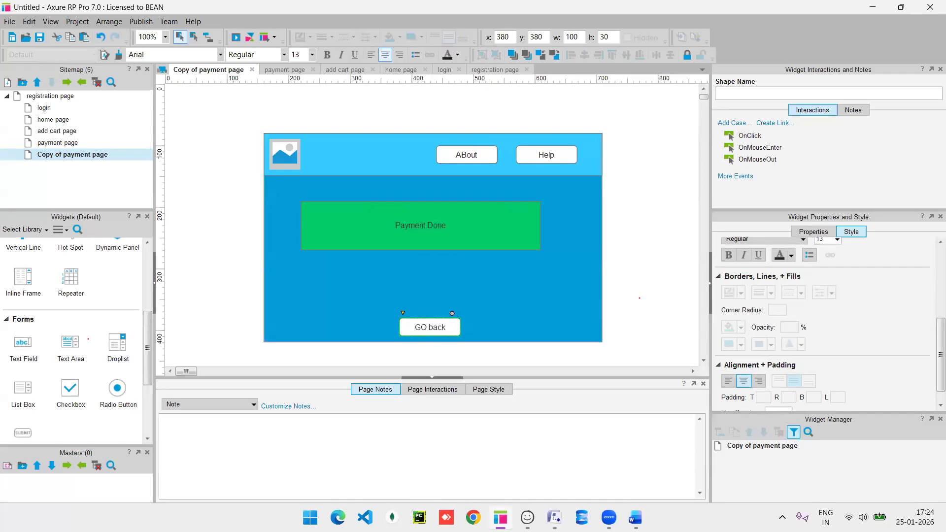
left_click(463, 320)
left_click_drag(430, 325, 421, 306)
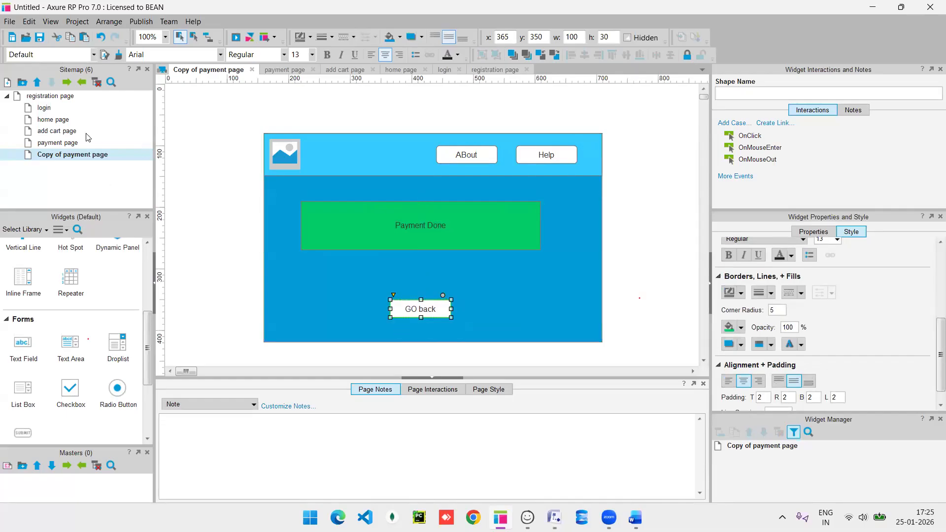
Rename the copied page to 'payment status page'.
right_click(71, 156)
left_click(124, 211)
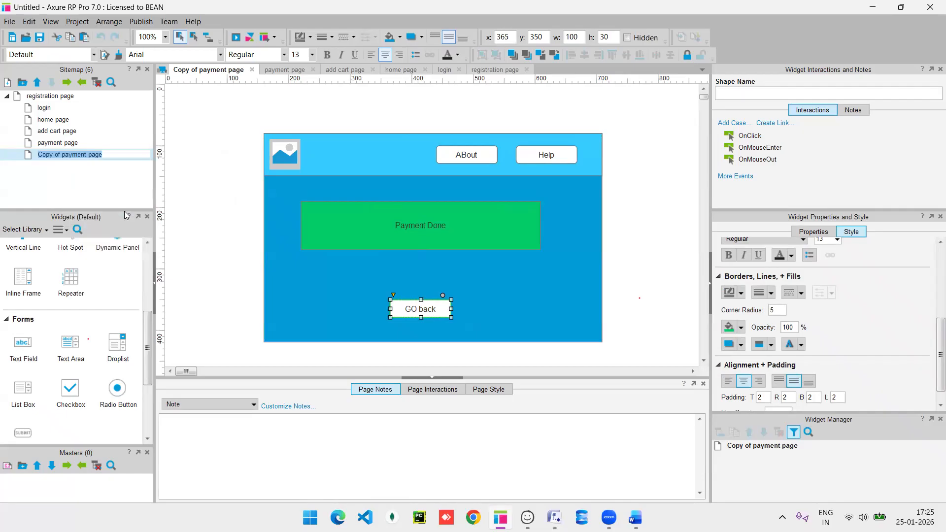
mouse_move(109, 152)
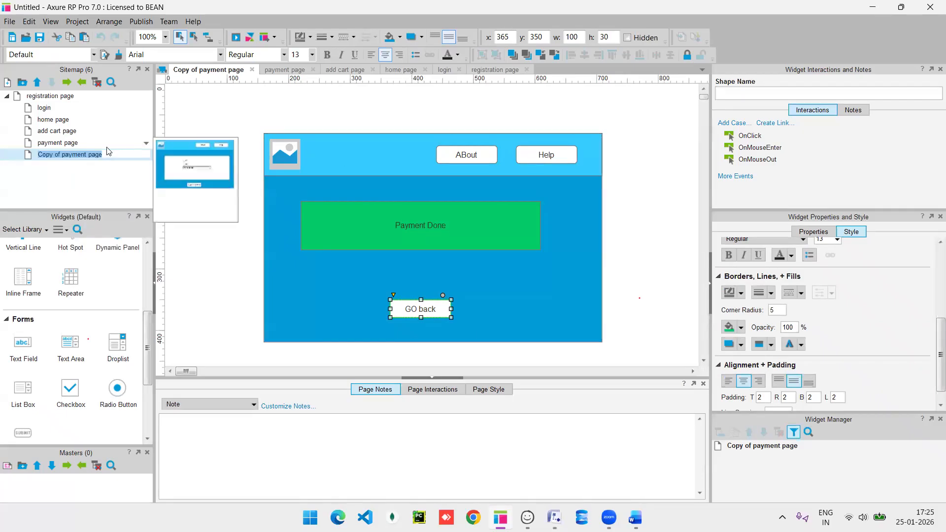
type("pa")
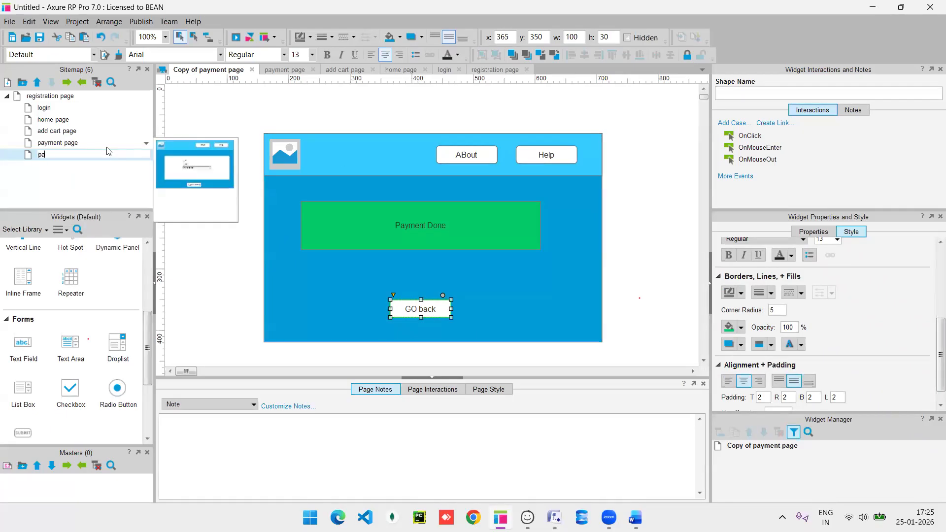
type("yment status page")
key("Return")
Open the registration page from the Sitemap for editing.
left_click(200, 113)
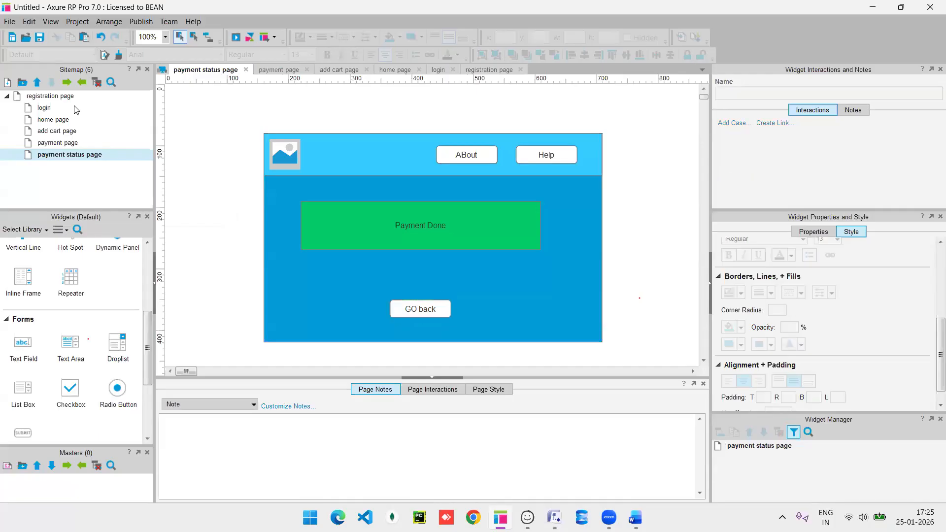
left_click(72, 108)
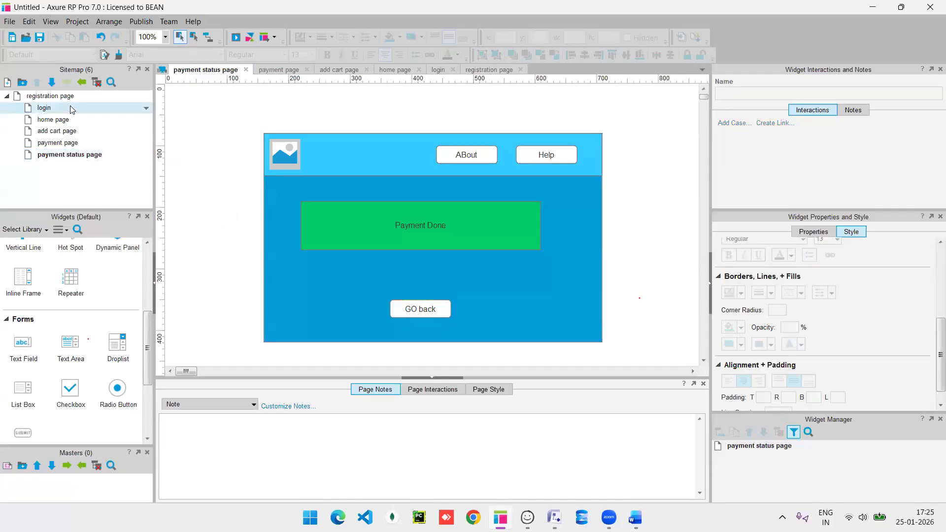
left_click(79, 97)
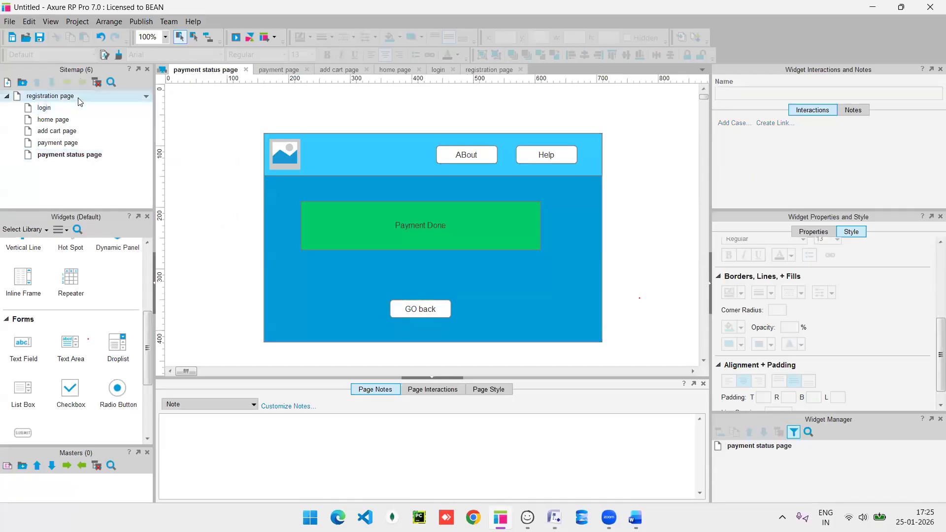
double_click(78, 98)
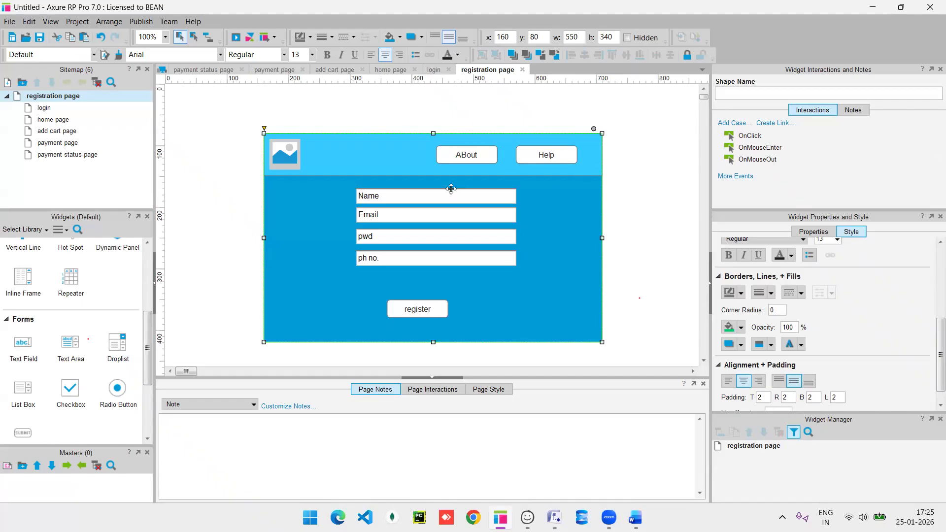
Give the register button an OnClick case that opens the login page in the current window.
left_click(418, 310)
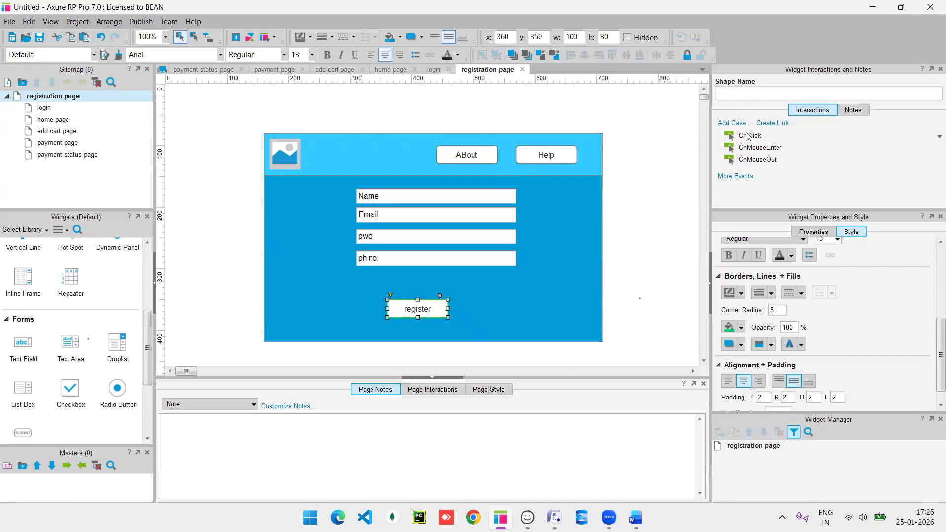
double_click(750, 135)
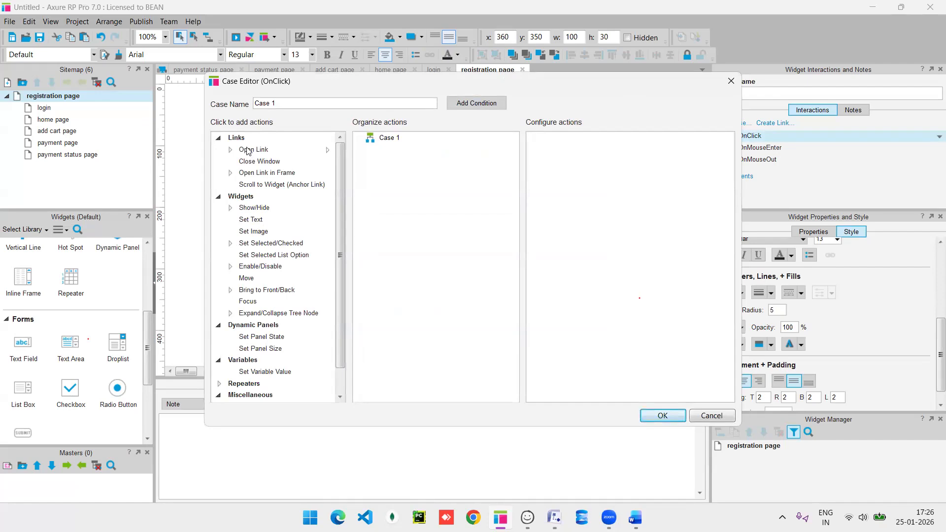
left_click(249, 150)
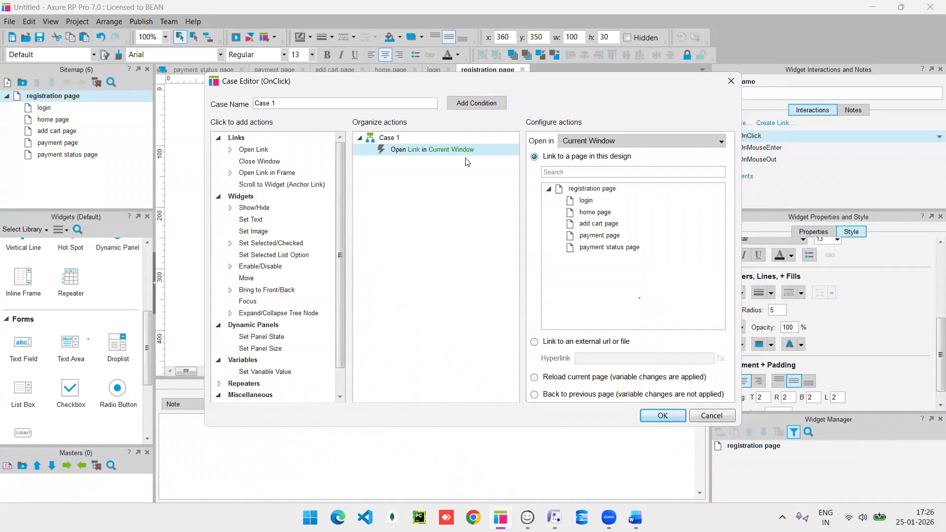
left_click(598, 204)
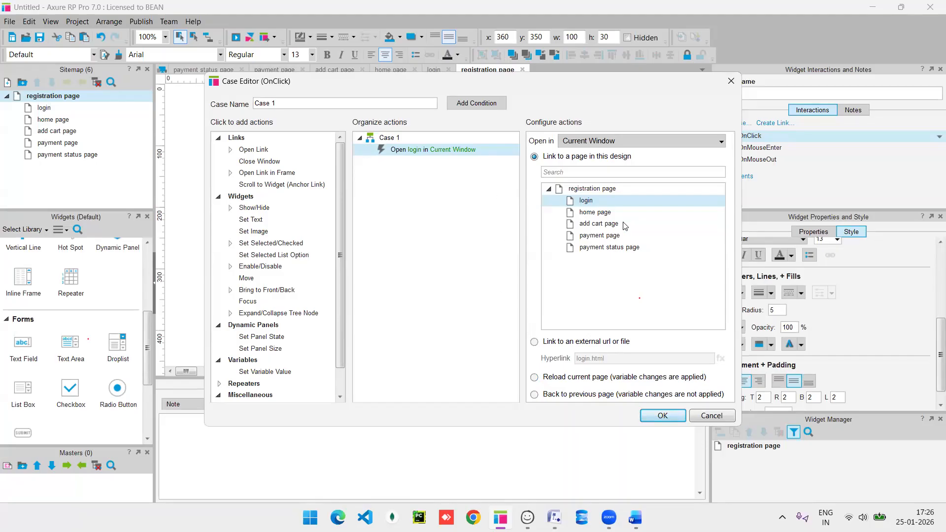
left_click(656, 416)
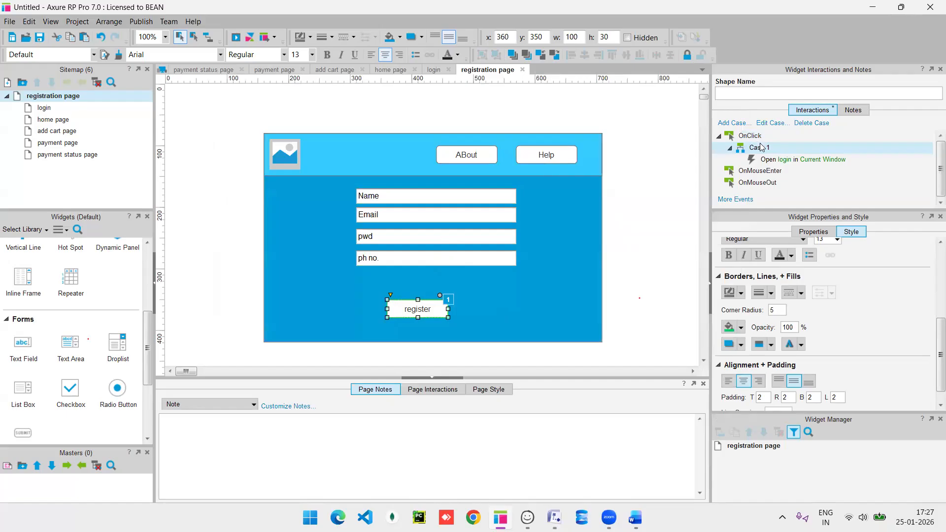
left_click(47, 110)
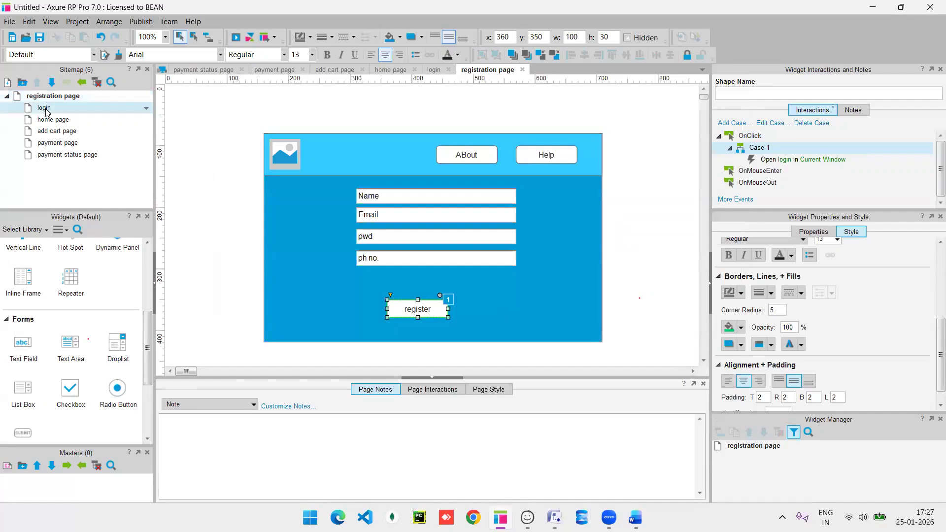
On the login page, link the login button's OnClick to the home page, then open home page.
double_click(47, 109)
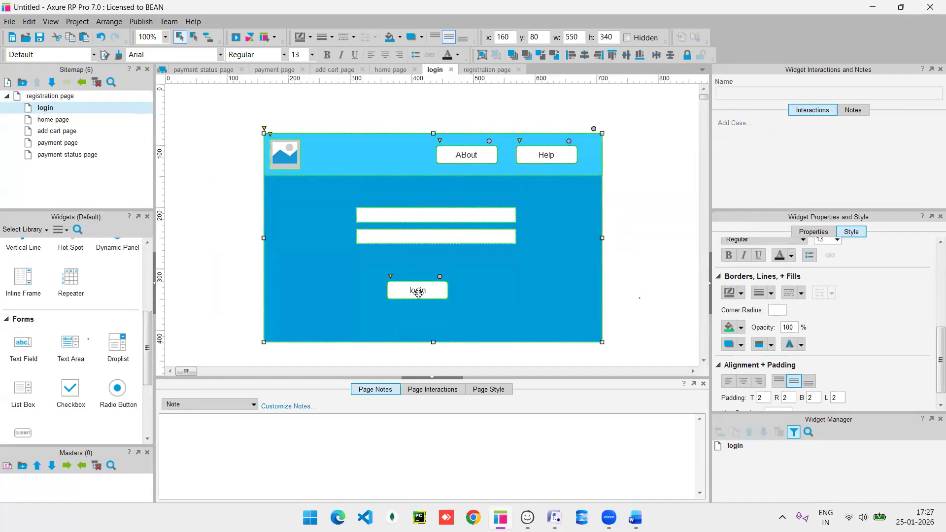
left_click(419, 293)
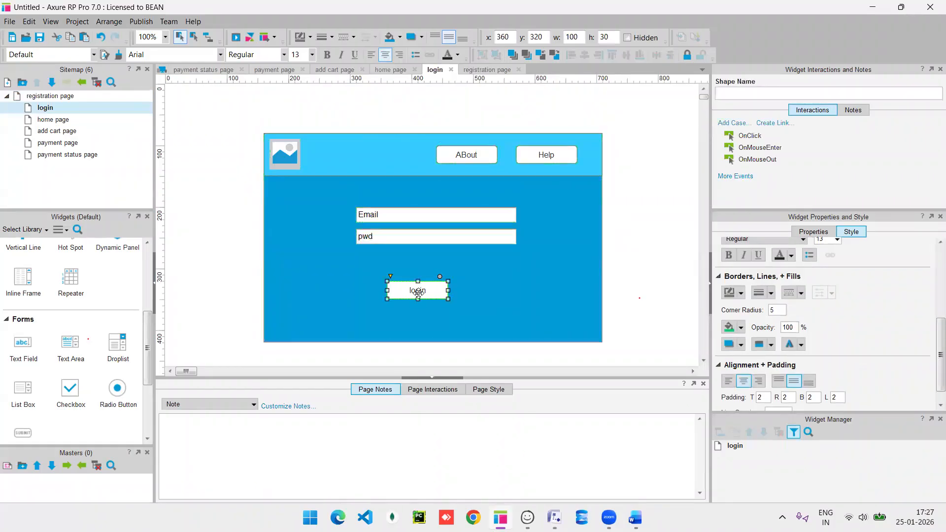
double_click(749, 139)
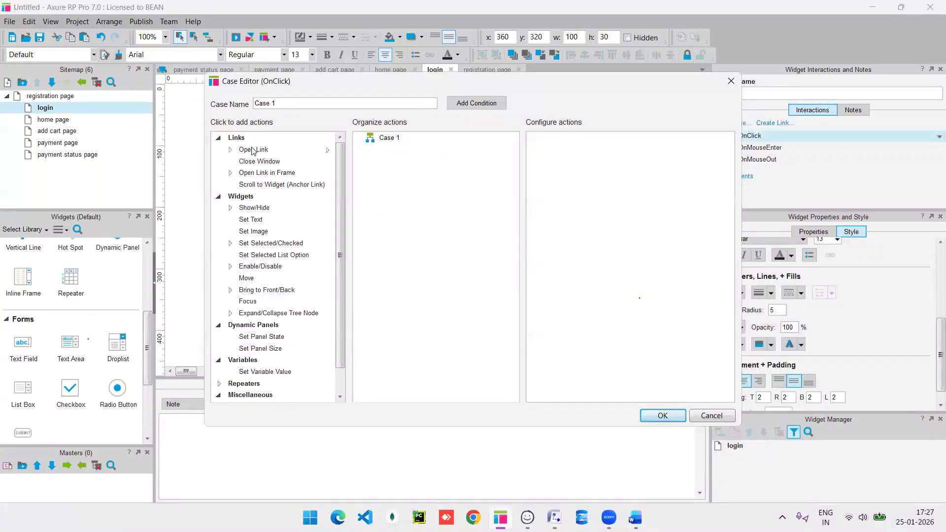
left_click(253, 149)
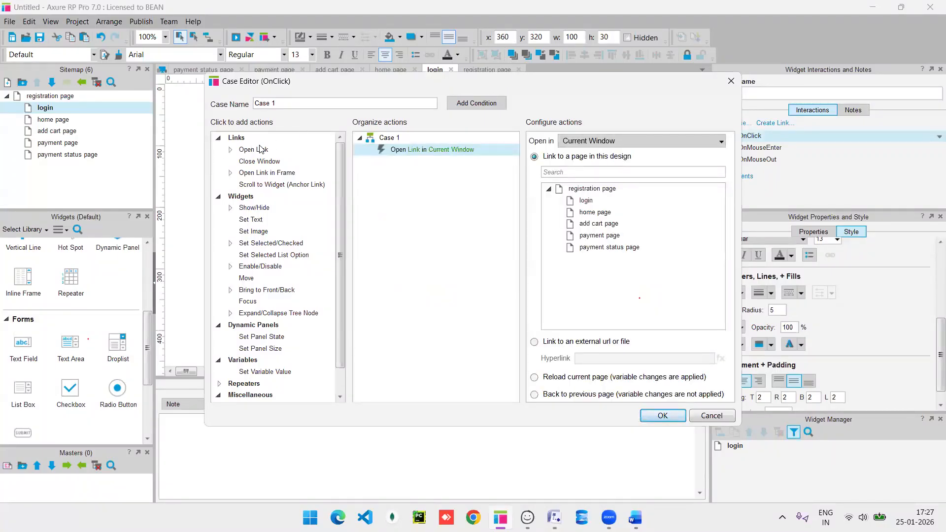
left_click(601, 217)
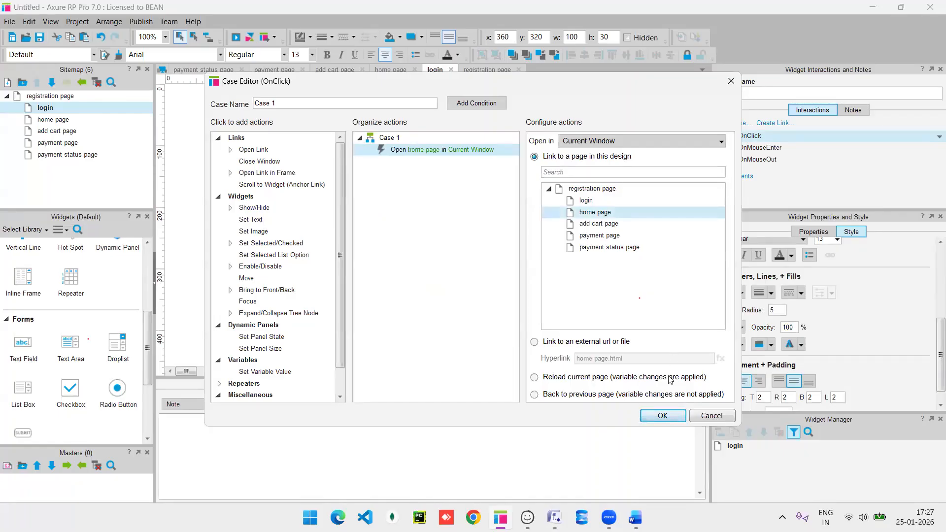
left_click(659, 414)
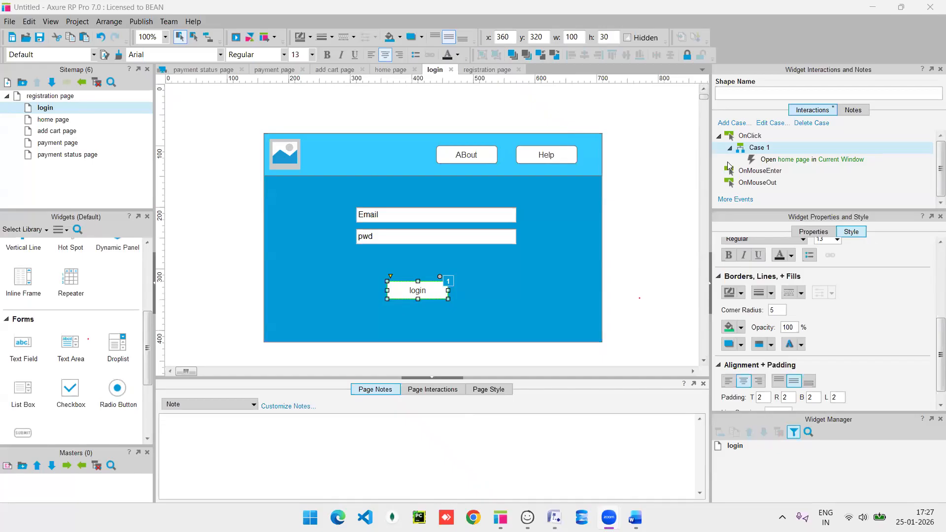
double_click(70, 121)
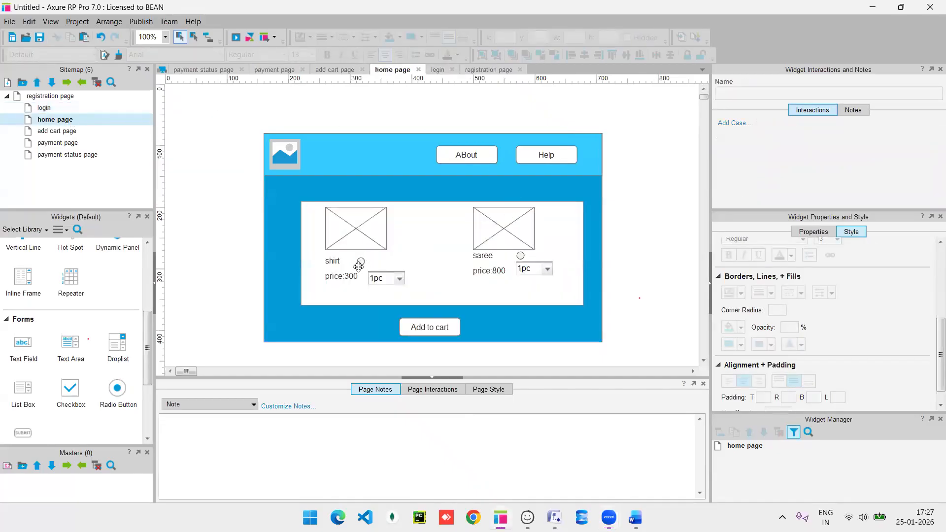
Link the Add to cart button's OnClick to the add cart page, then open that page.
left_click(428, 330)
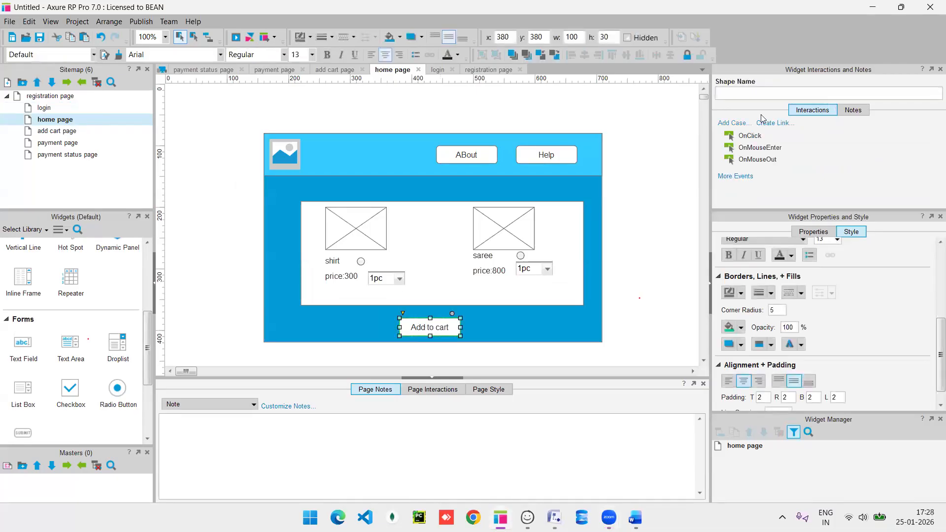
left_click(751, 138)
double_click(751, 138)
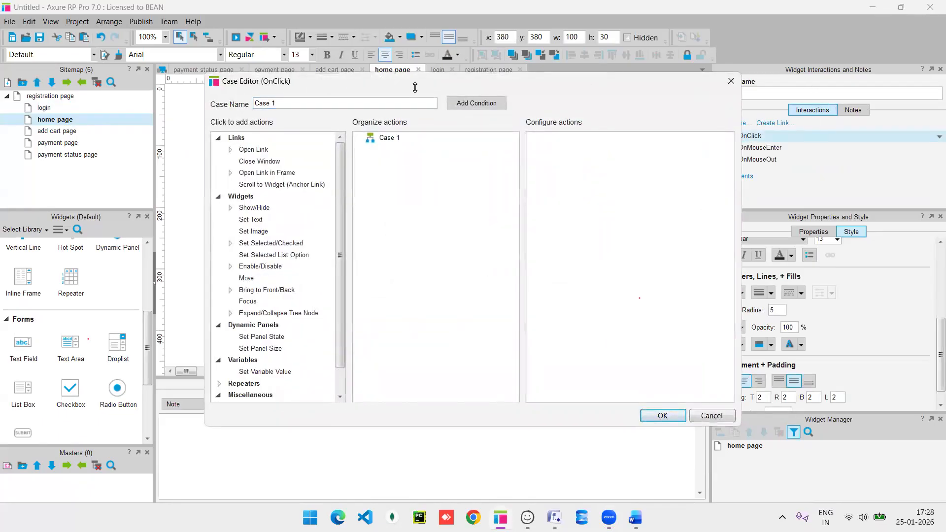
left_click(254, 150)
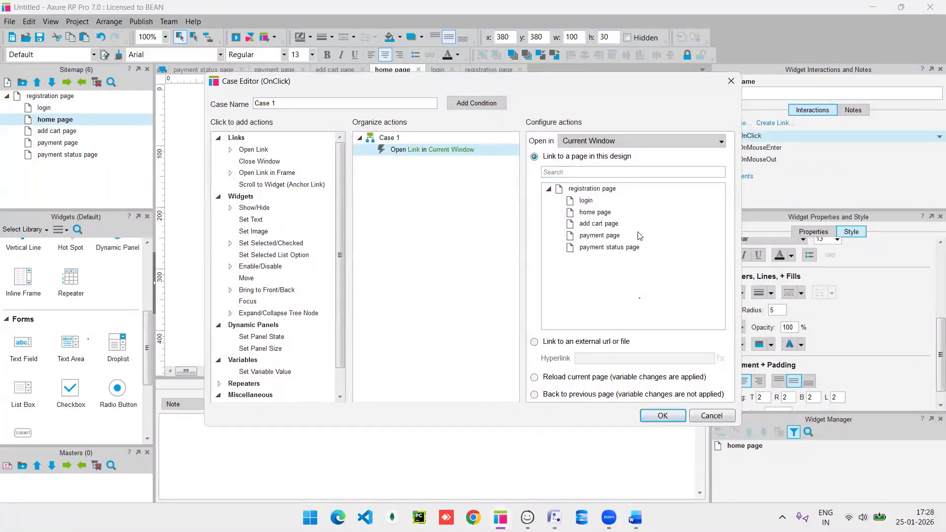
left_click(612, 224)
left_click(665, 415)
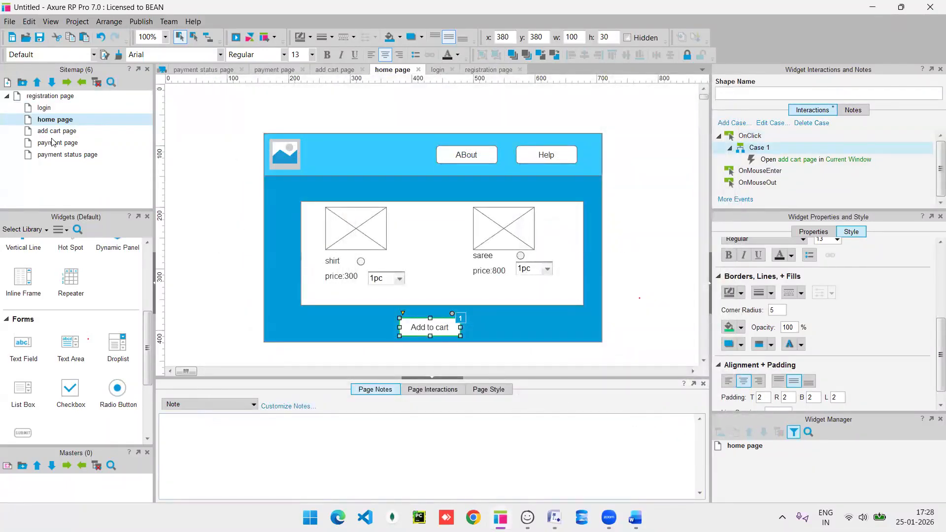
double_click(70, 133)
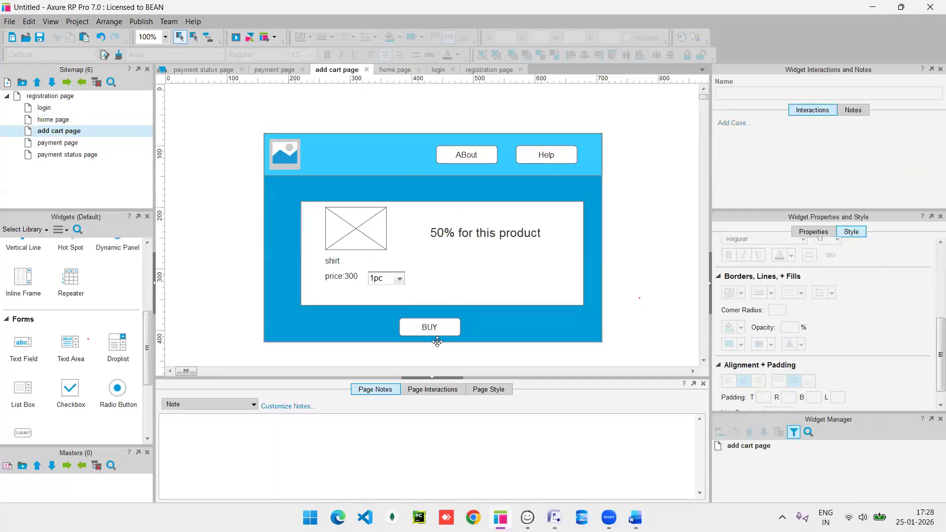
Link the BUY button to the payment page, removing the duplicate action, then open payment page.
left_click(423, 329)
double_click(744, 136)
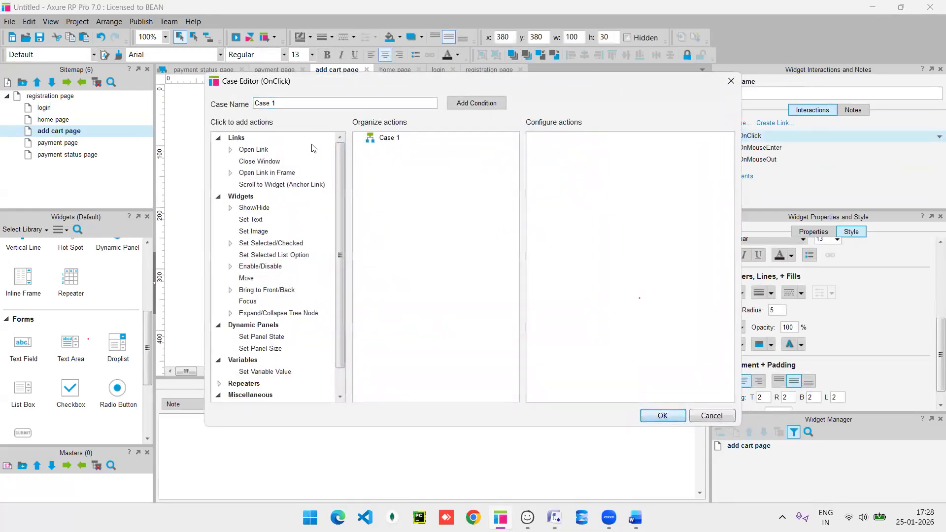
double_click(257, 152)
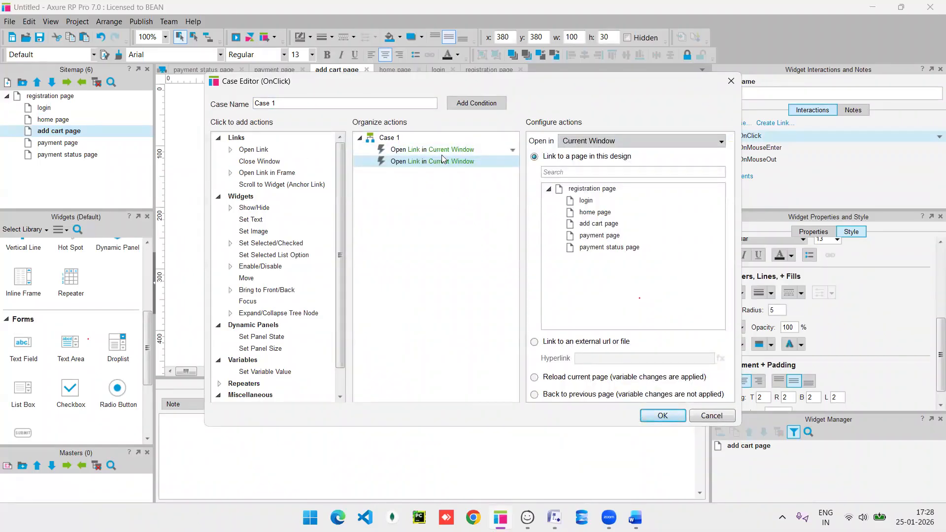
key("Delete")
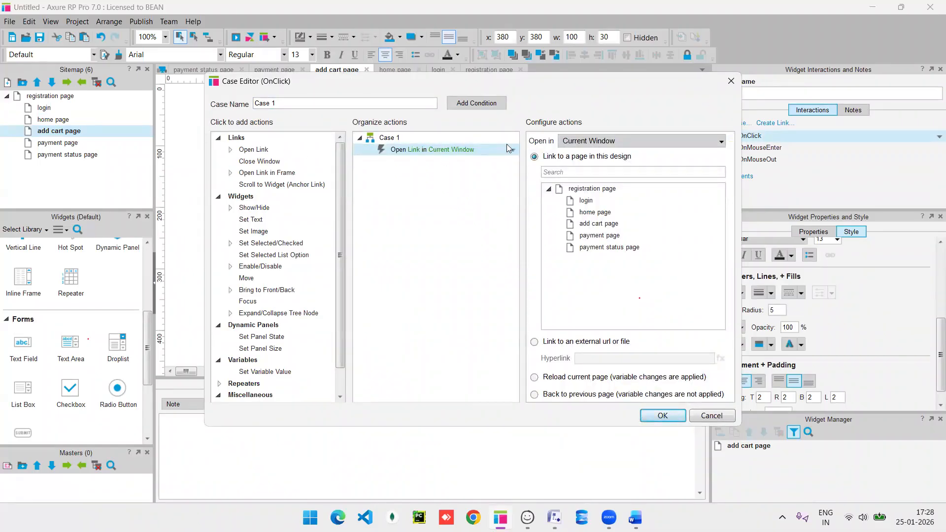
left_click(600, 236)
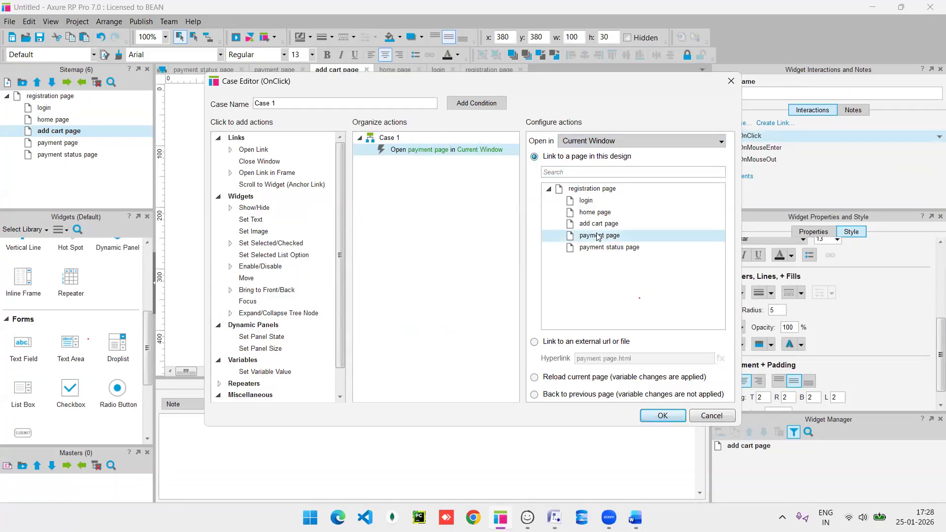
left_click(661, 416)
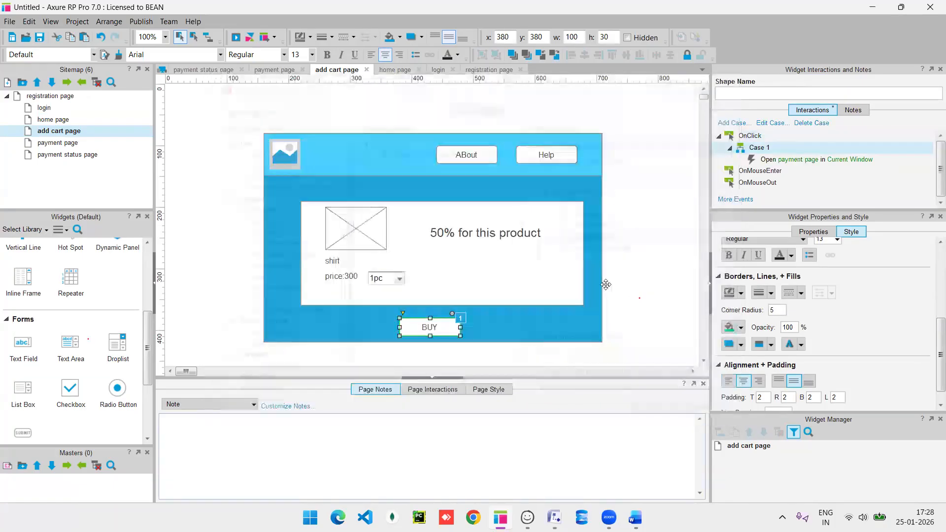
double_click(89, 142)
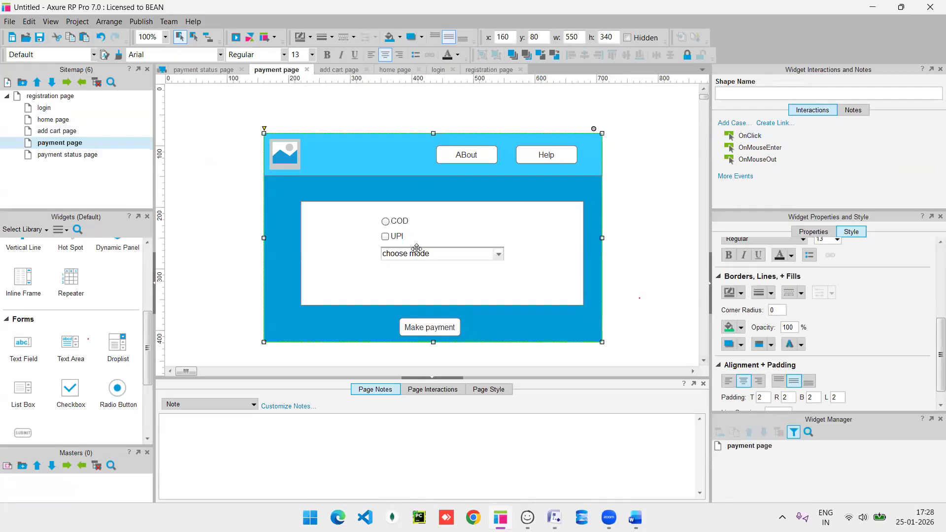
Link the Make payment button's OnClick to the payment status page, then open that page.
left_click(430, 330)
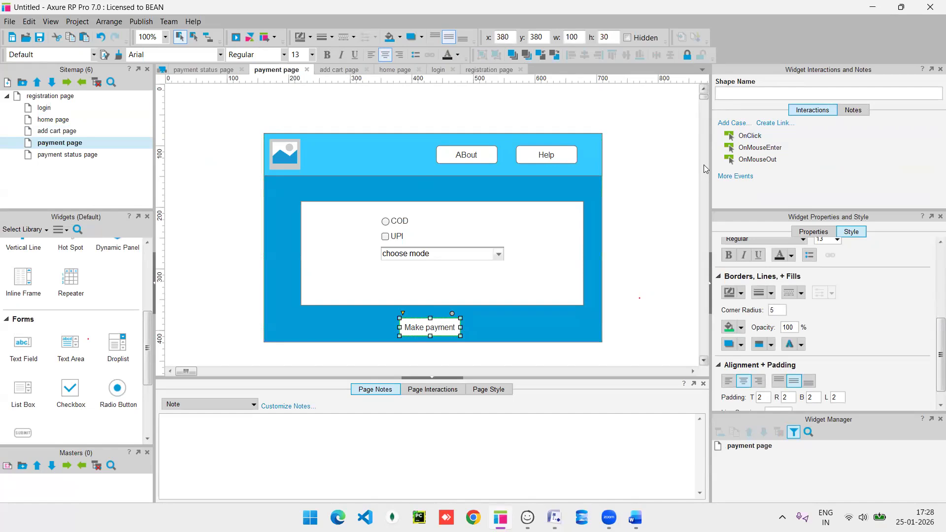
left_click(746, 138)
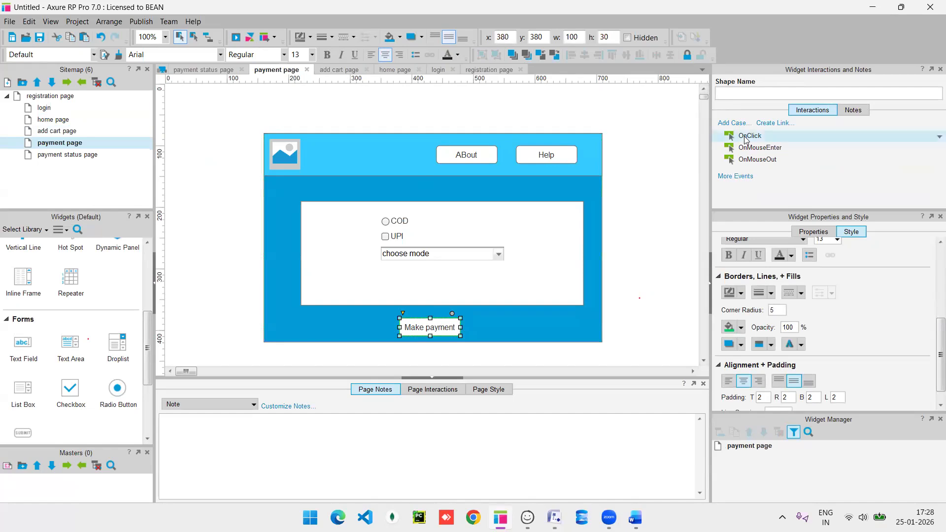
double_click(745, 140)
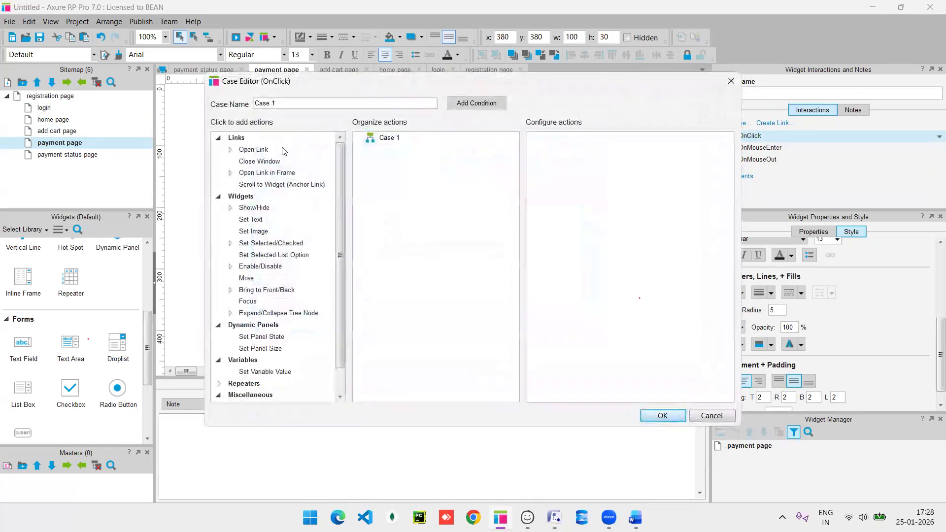
left_click(284, 150)
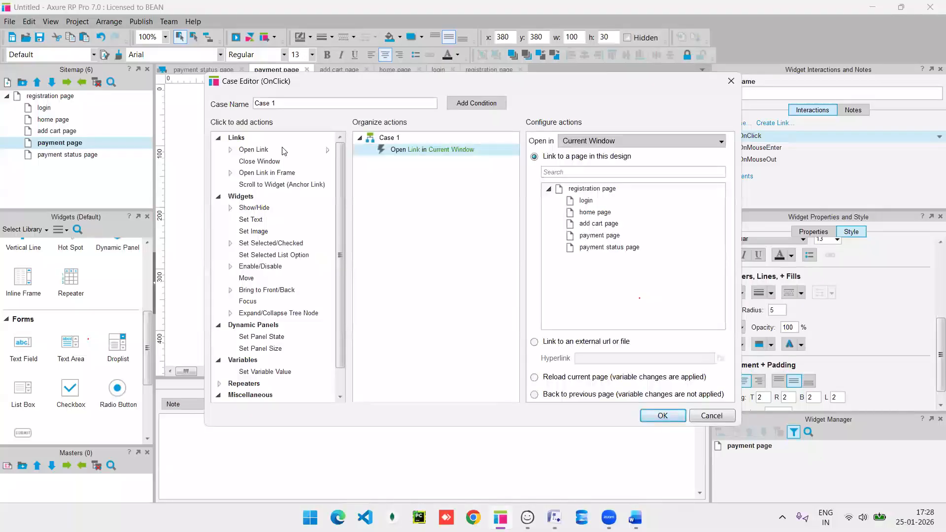
left_click(611, 248)
left_click(662, 417)
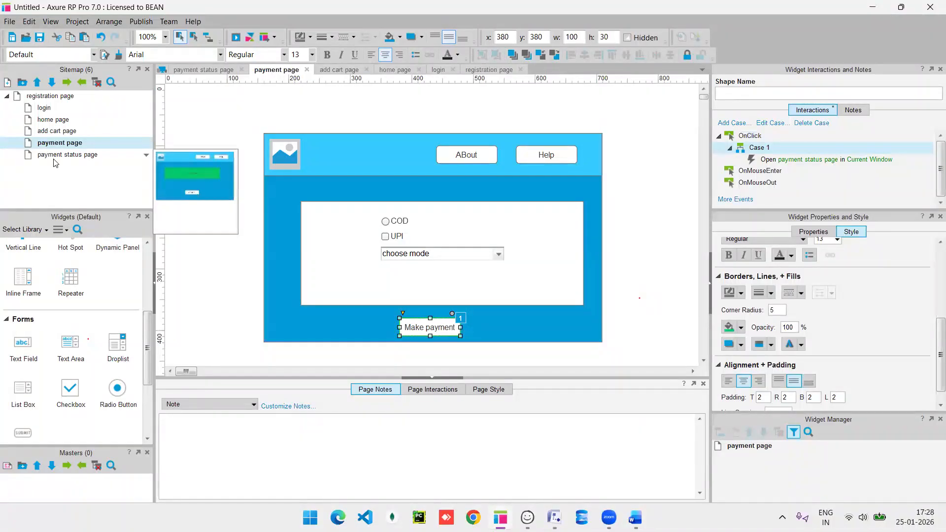
double_click(54, 158)
Make the GO back button open the home page, then reopen the registration page.
left_click(421, 314)
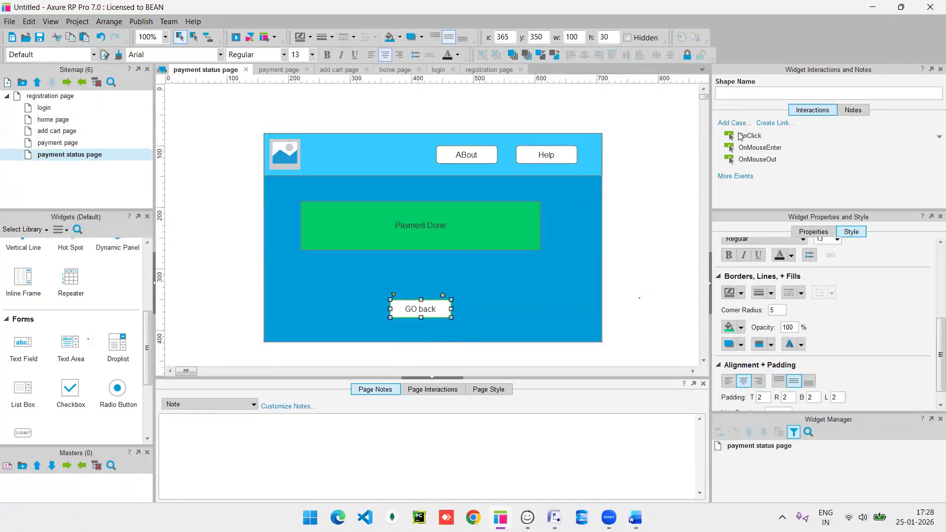
double_click(741, 137)
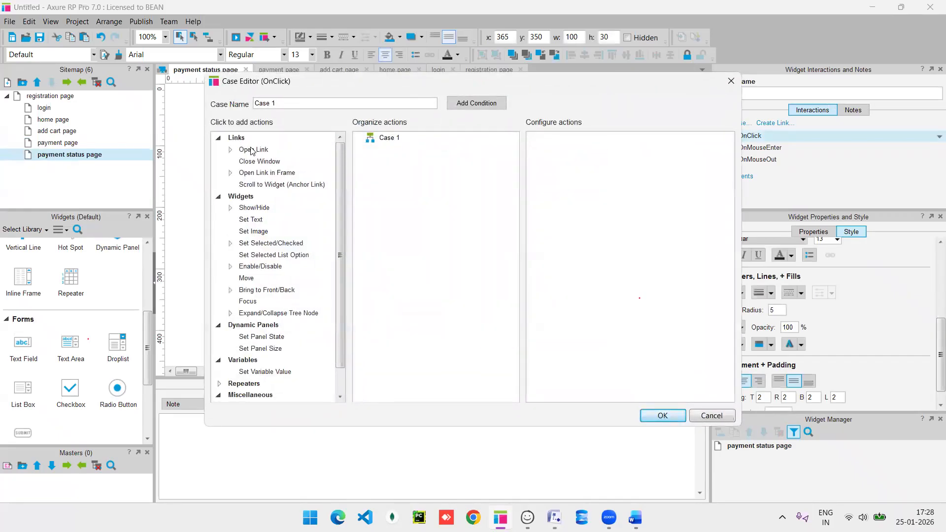
left_click(252, 151)
left_click(572, 212)
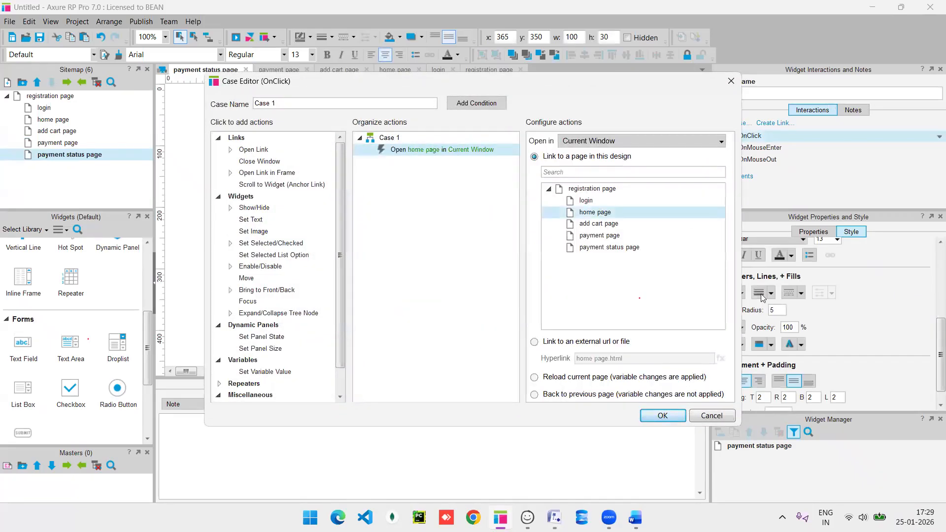
left_click(663, 415)
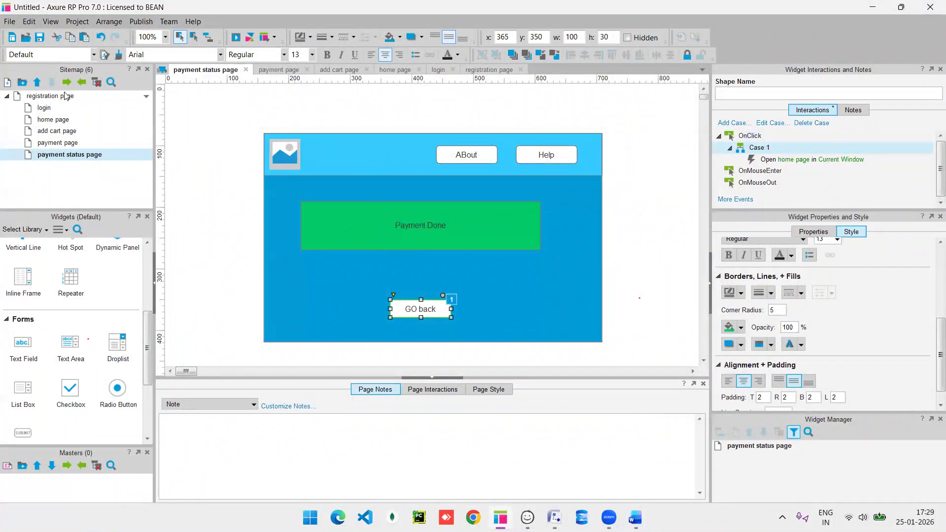
left_click(64, 95)
double_click(64, 96)
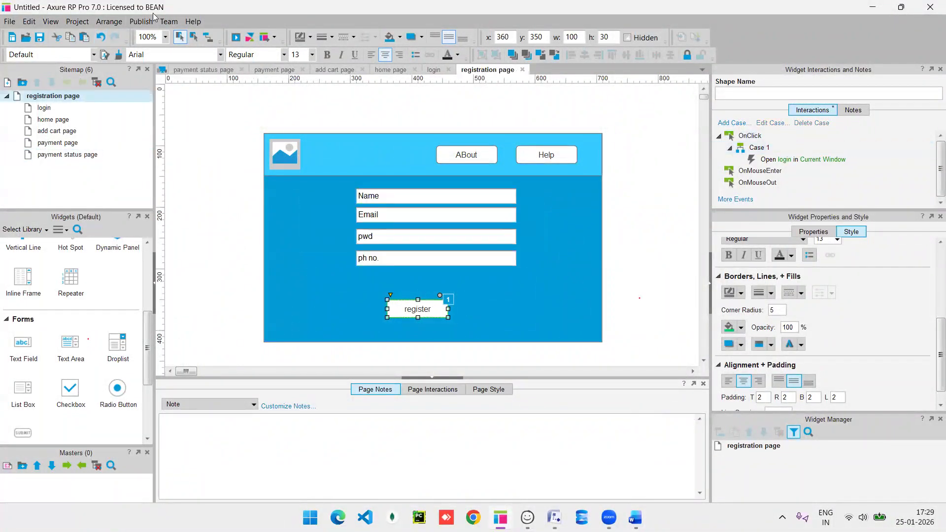
Preview in Chrome, clicking register, login, Add to cart, BUY, Make payment and GO back, then return to Axure.
left_click(235, 38)
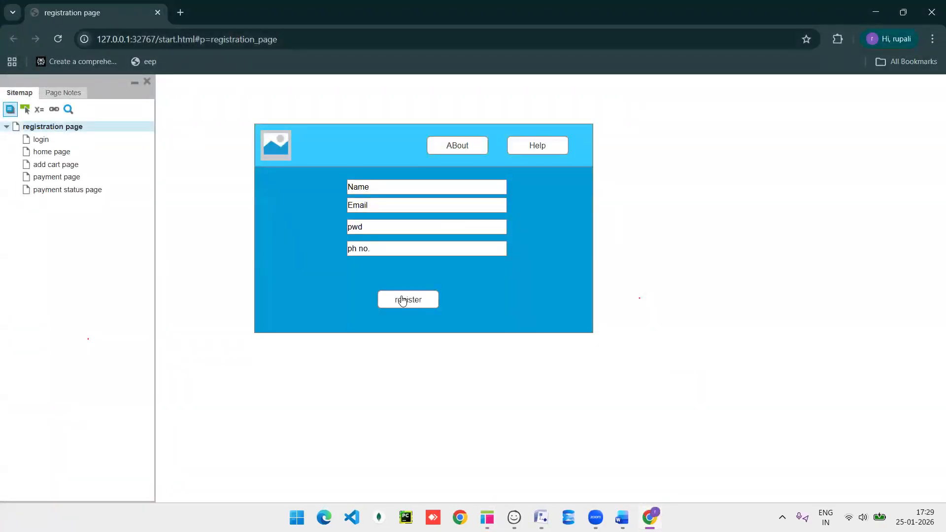
left_click(402, 301)
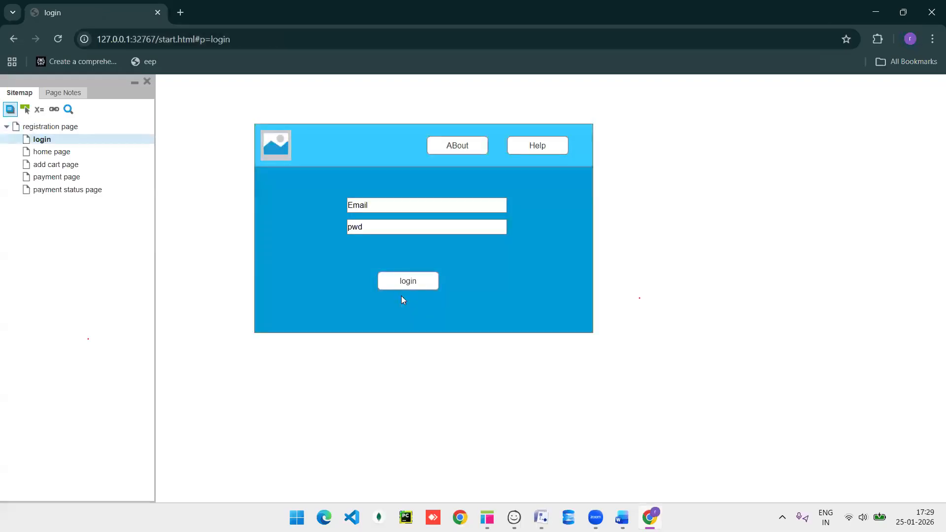
left_click(415, 290)
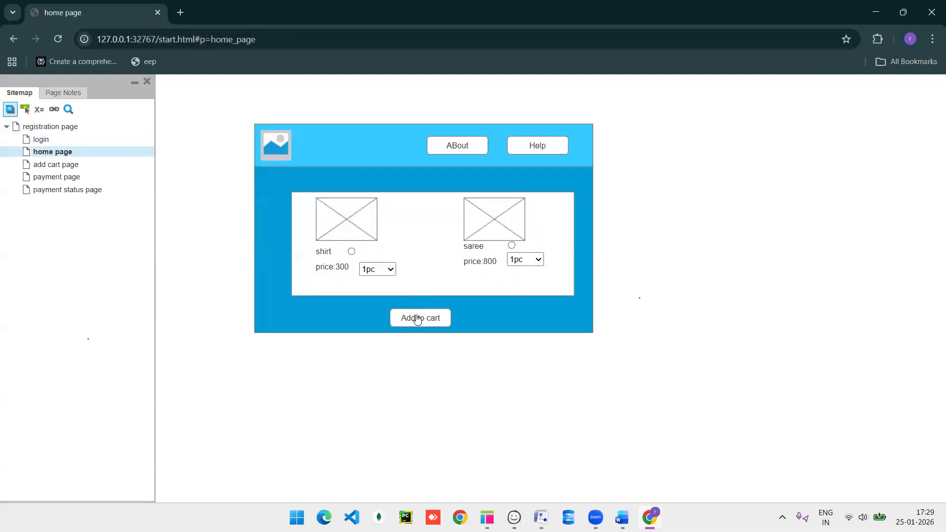
left_click(418, 319)
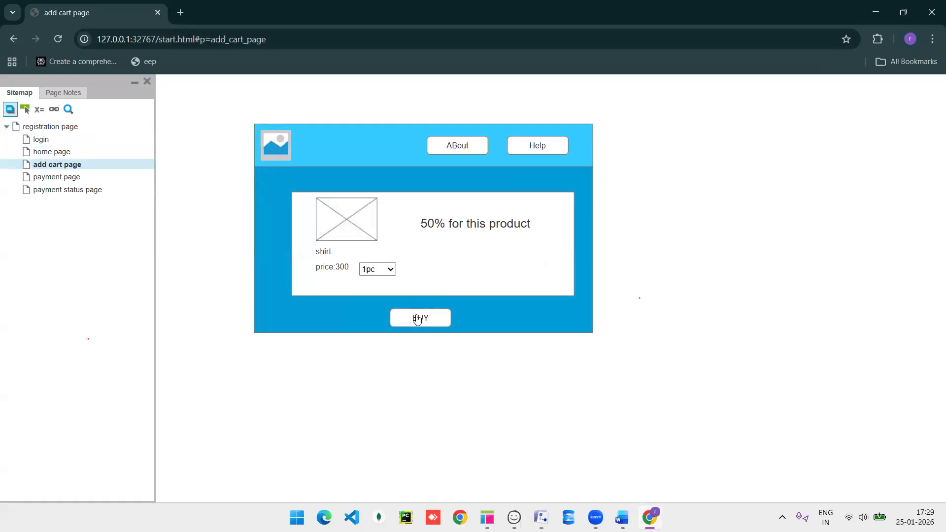
left_click(417, 320)
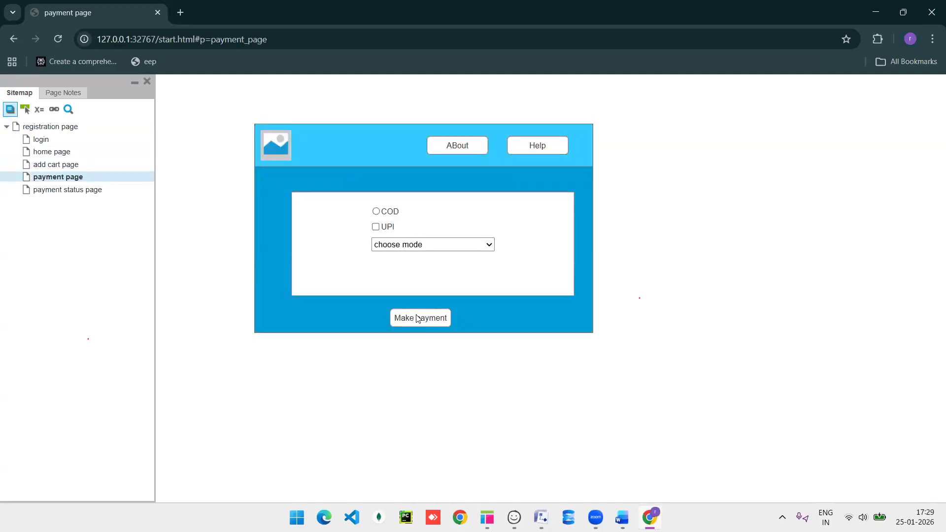
left_click(418, 319)
left_click(411, 299)
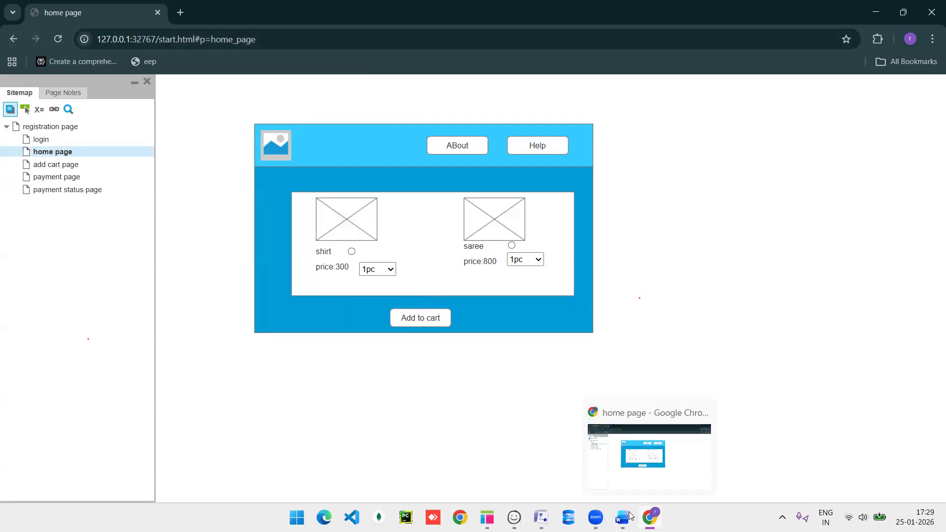
mouse_move(623, 517)
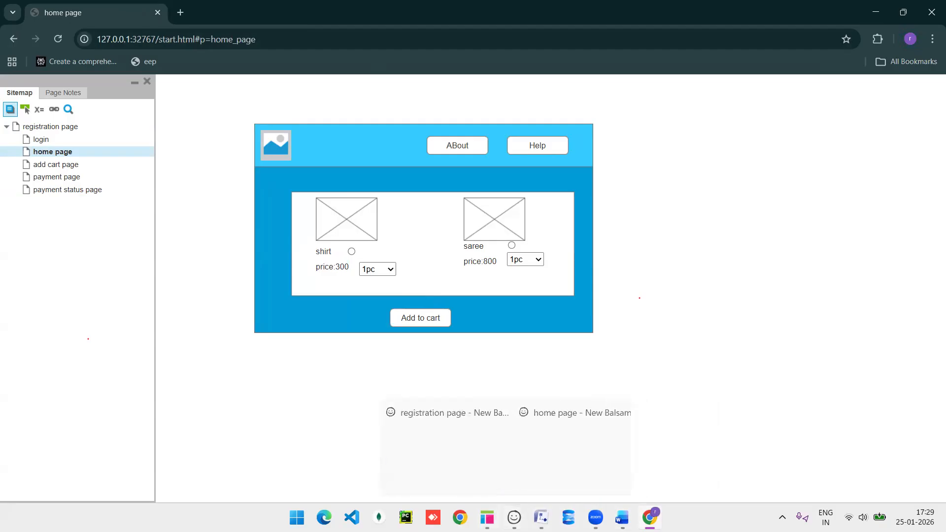
left_click(488, 517)
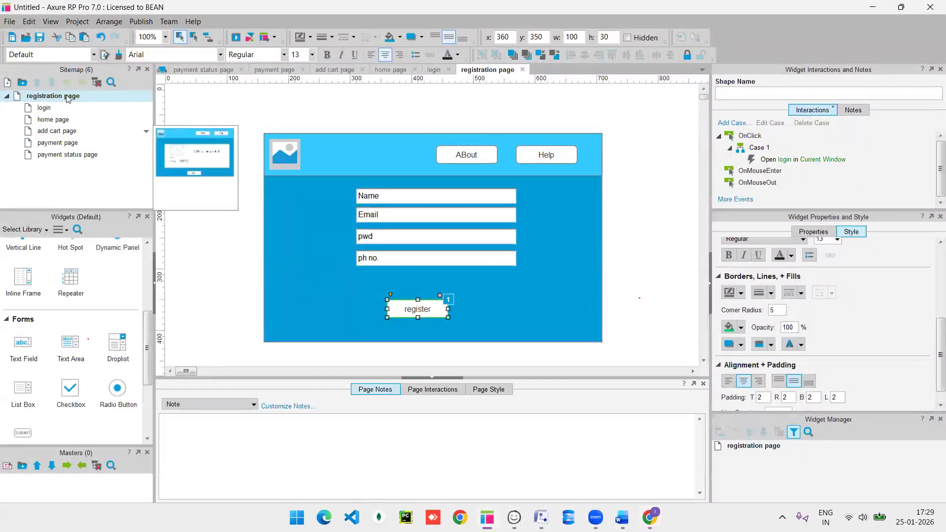
On the login page, set Max Length 20 for the Email field and 6 for the pwd field.
left_click(63, 110)
double_click(63, 109)
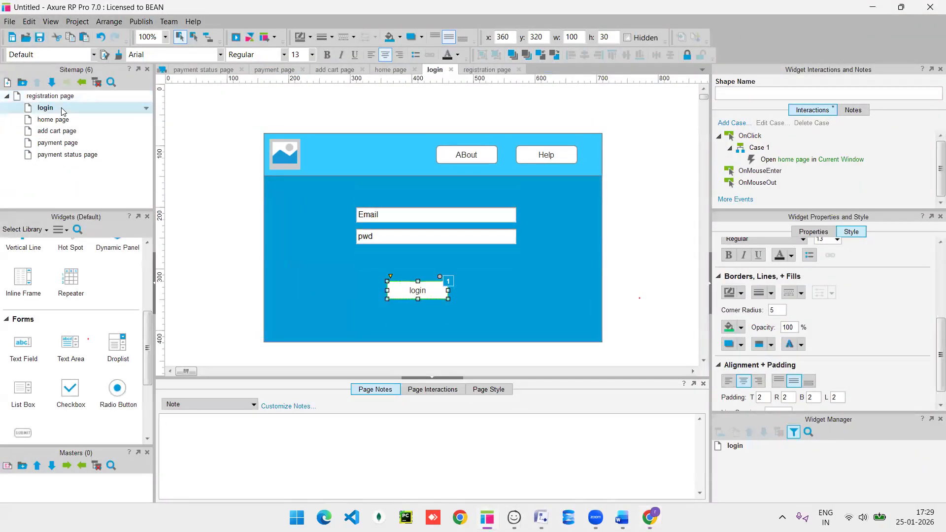
left_click(491, 220)
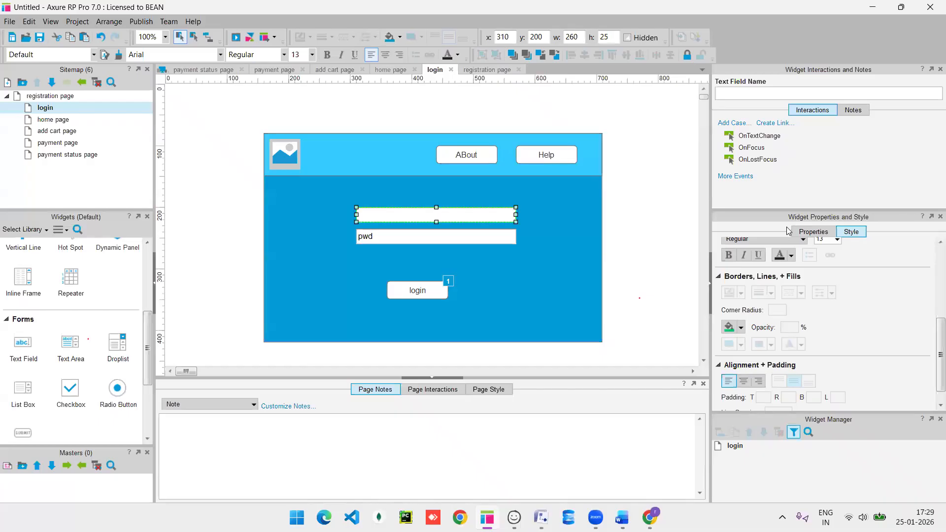
left_click(827, 232)
left_click(787, 305)
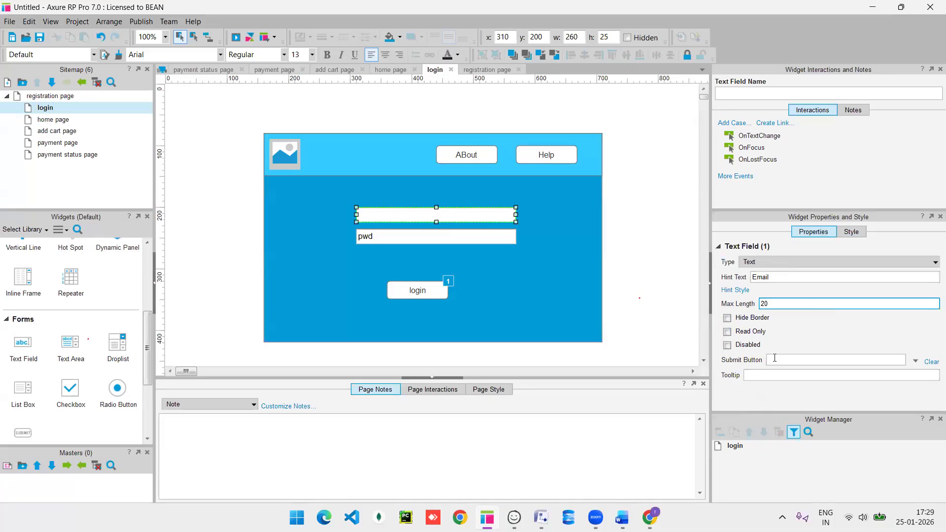
left_click(454, 234)
left_click(784, 305)
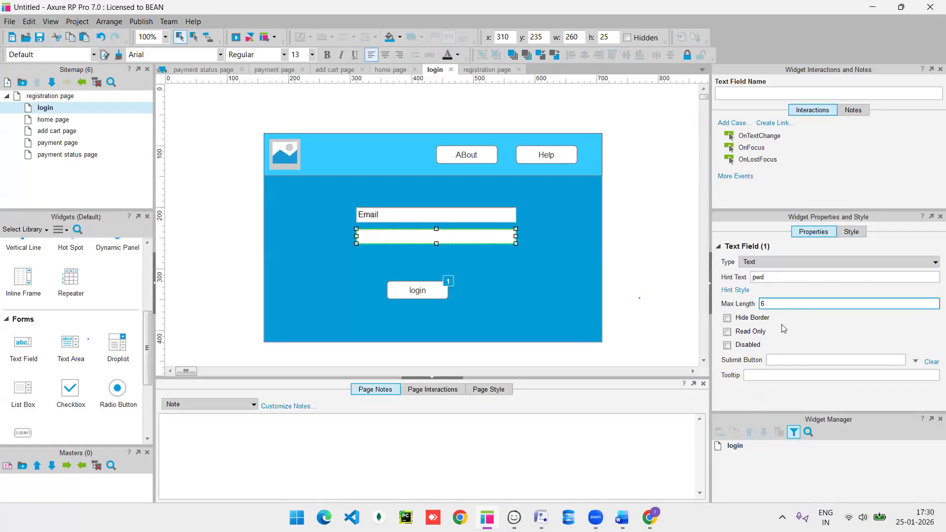
left_click(624, 289)
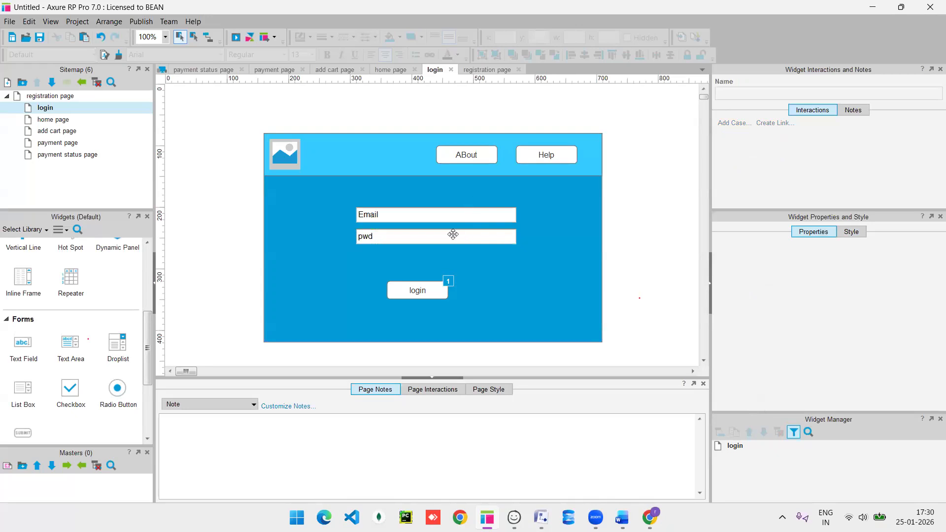
left_click(410, 212)
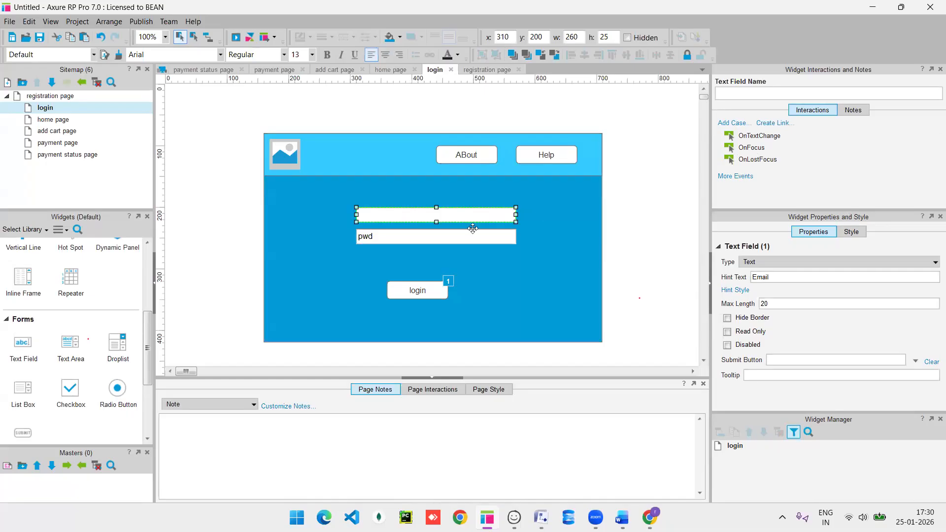
left_click(417, 295)
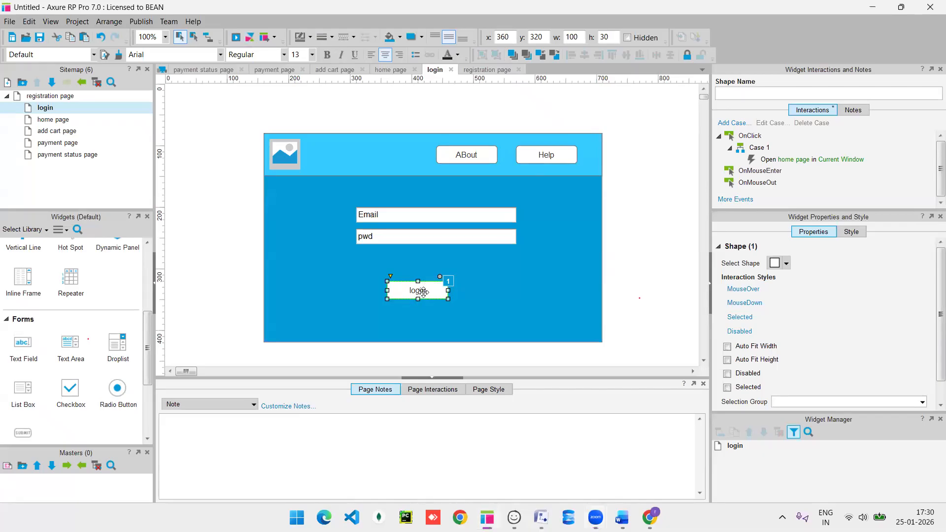
Name the login button 'login' and the Email text field 'email'.
left_click(739, 95)
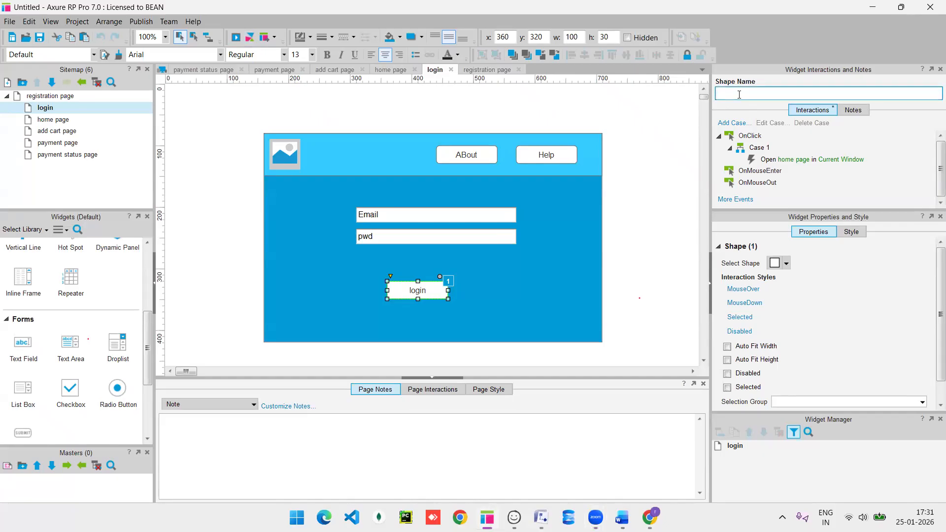
type("login")
left_click(490, 217)
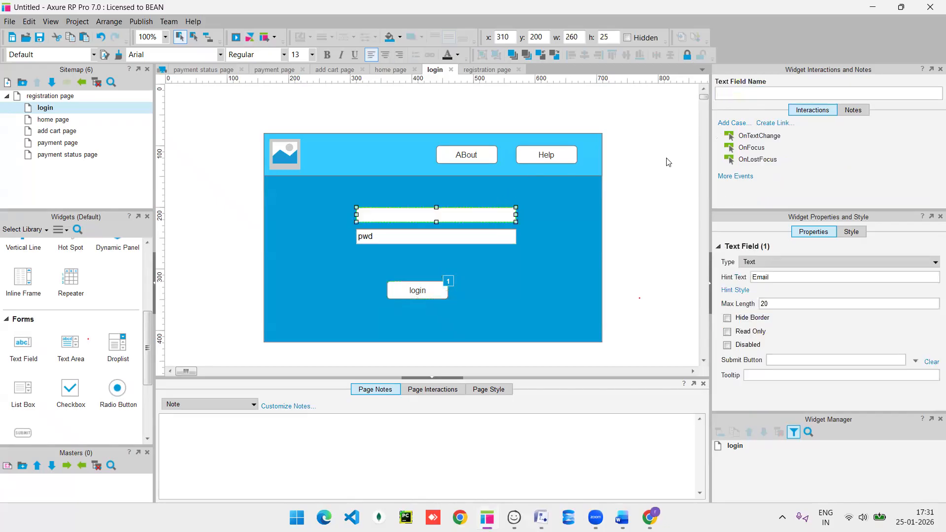
left_click(735, 97)
type("email")
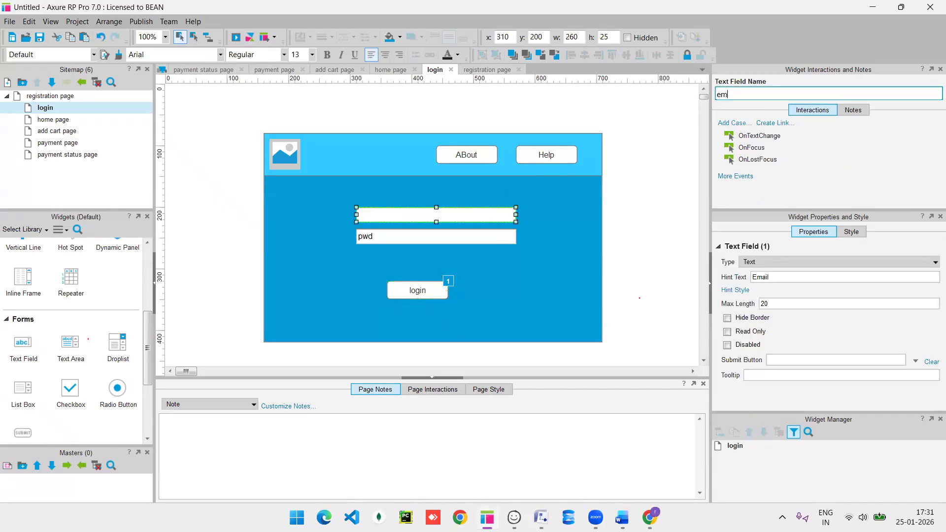
Name the password field 'p', then reselect the login button's home-page action.
left_click(491, 238)
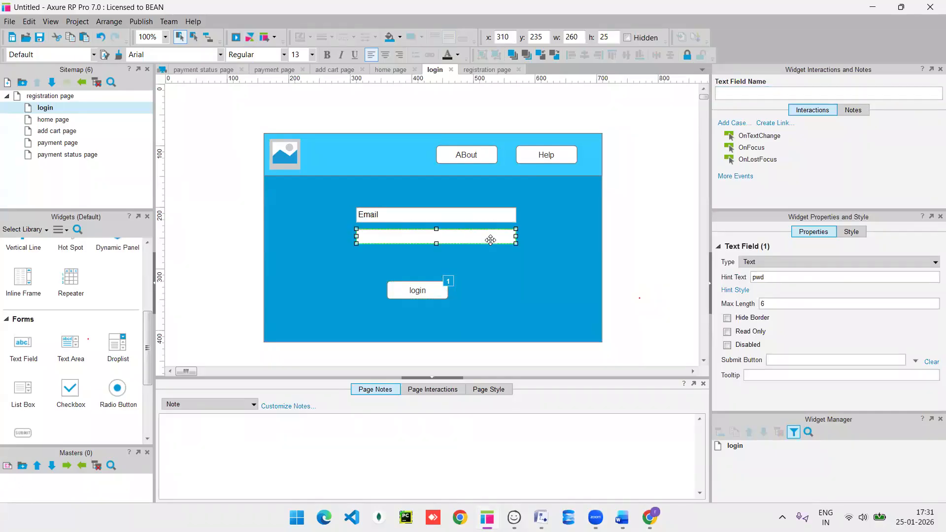
left_click(490, 239)
left_click(490, 239)
left_click(731, 93)
type("pwd")
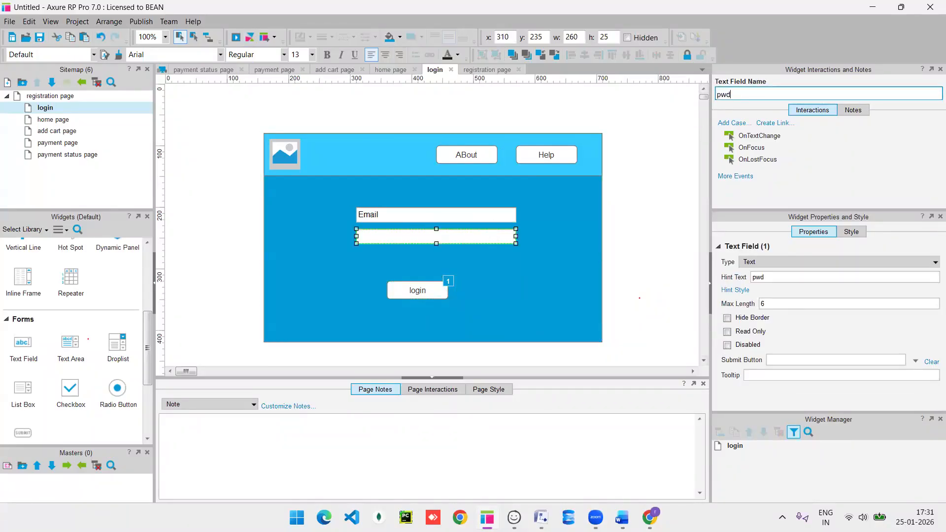
left_click(640, 200)
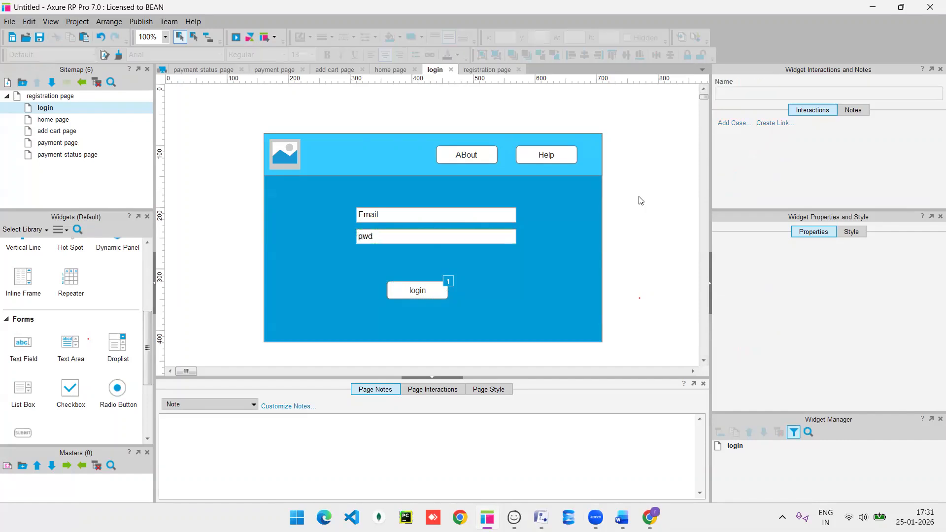
left_click(421, 294)
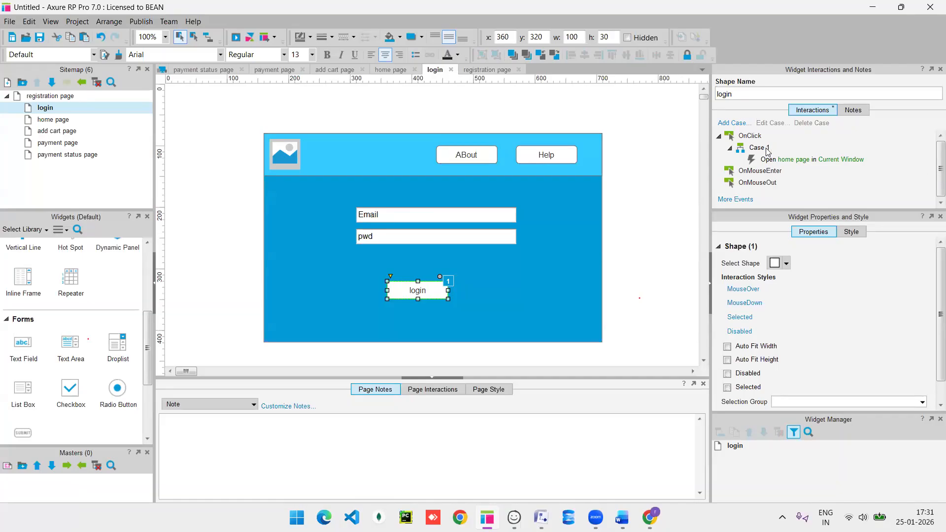
left_click(783, 160)
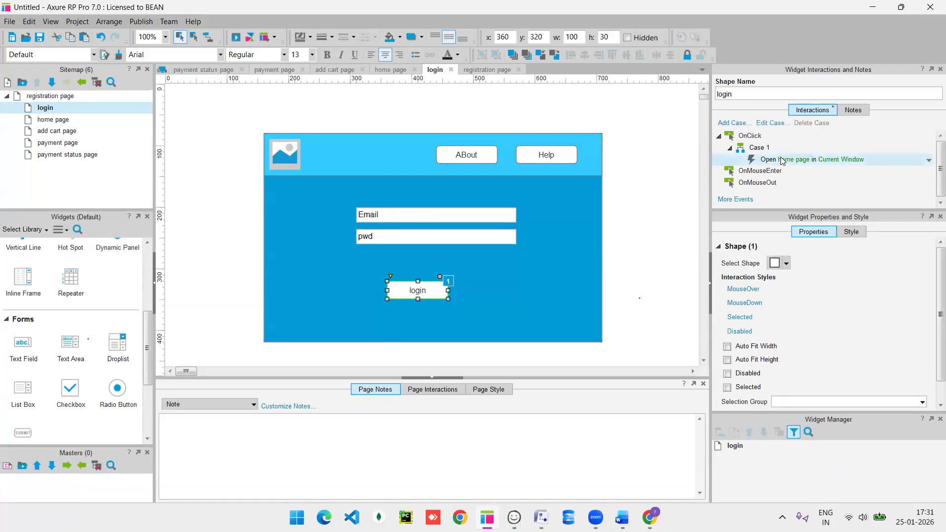
Add a condition to the login case requiring text on widget email to equal the expected email value.
double_click(757, 148)
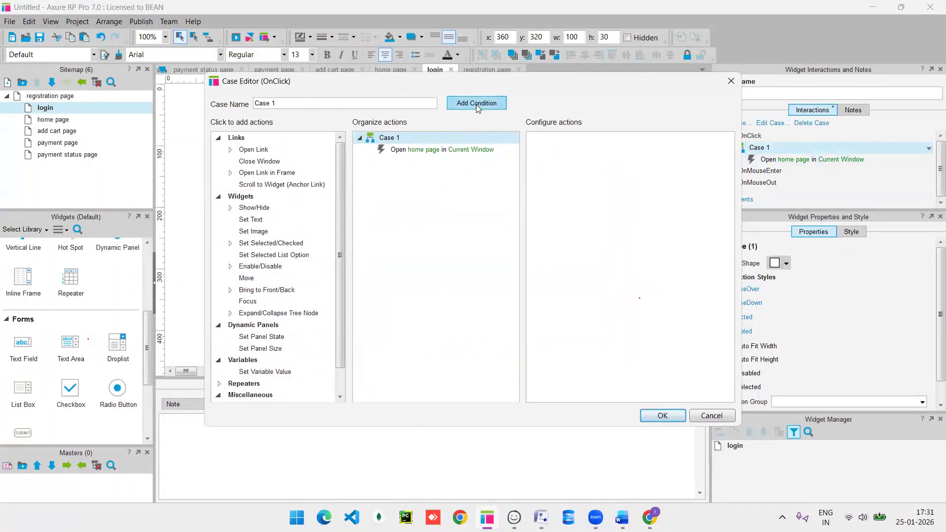
left_click(476, 105)
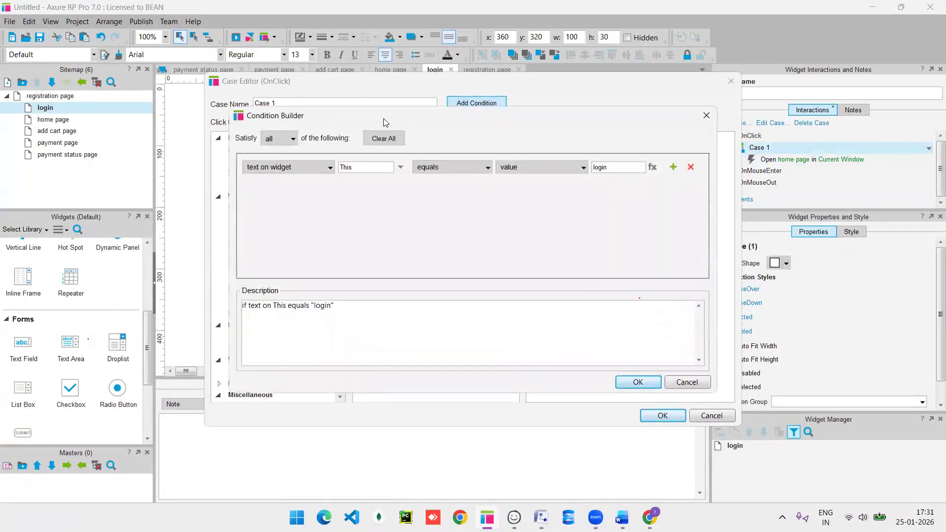
left_click(305, 168)
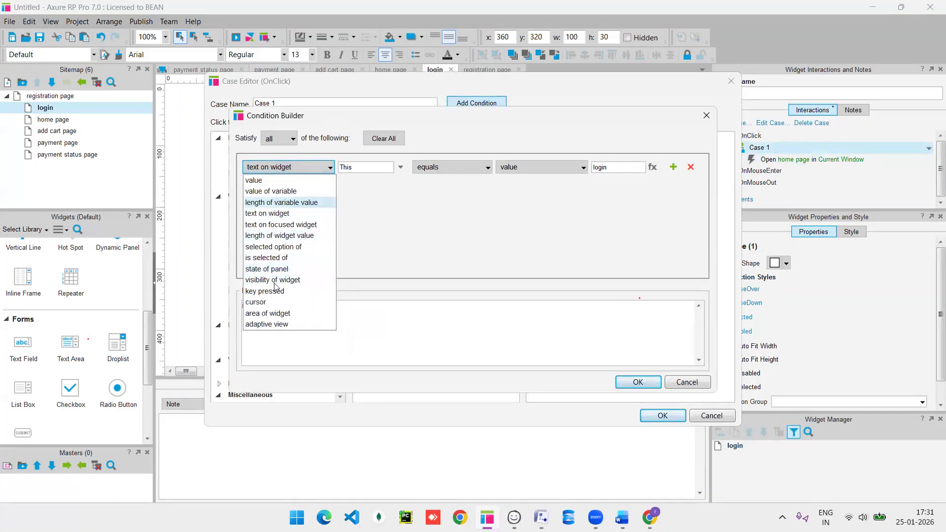
left_click(383, 203)
left_click(371, 167)
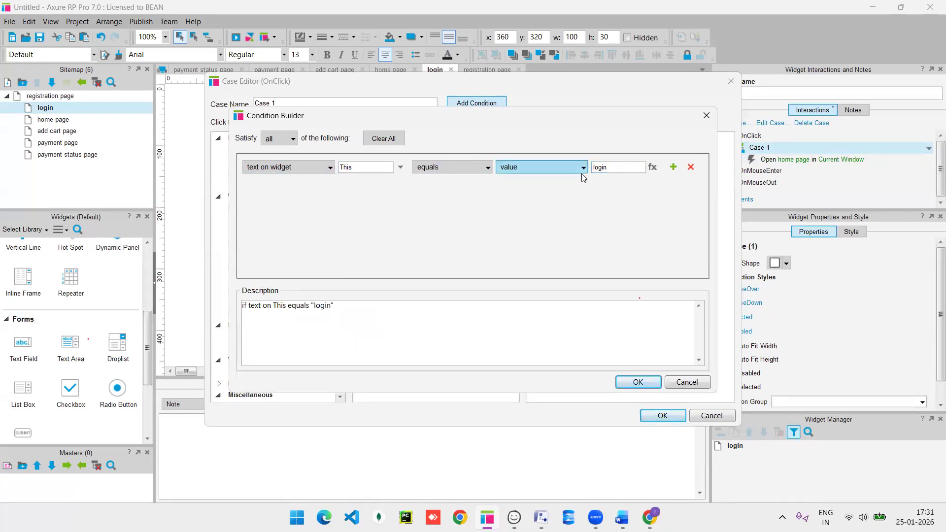
left_click(401, 168)
left_click(392, 215)
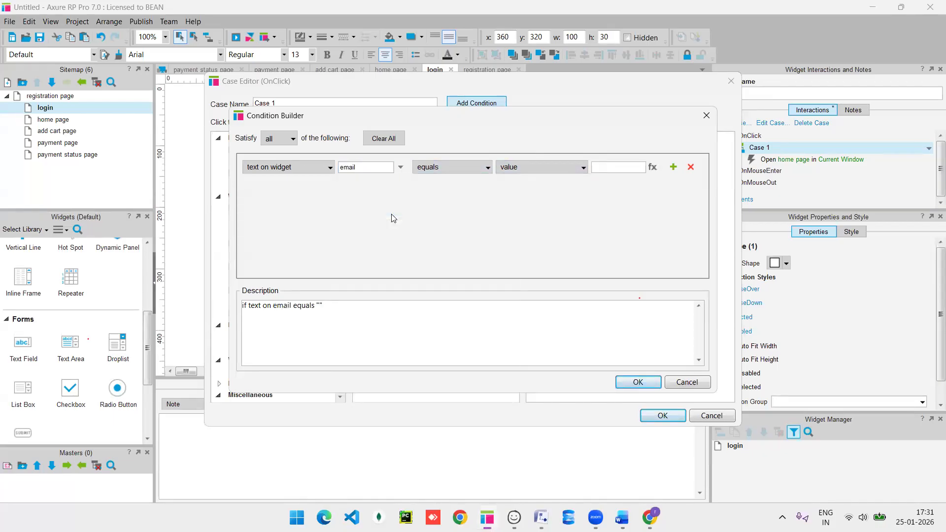
left_click(603, 168)
type("rupali")
left_click(545, 166)
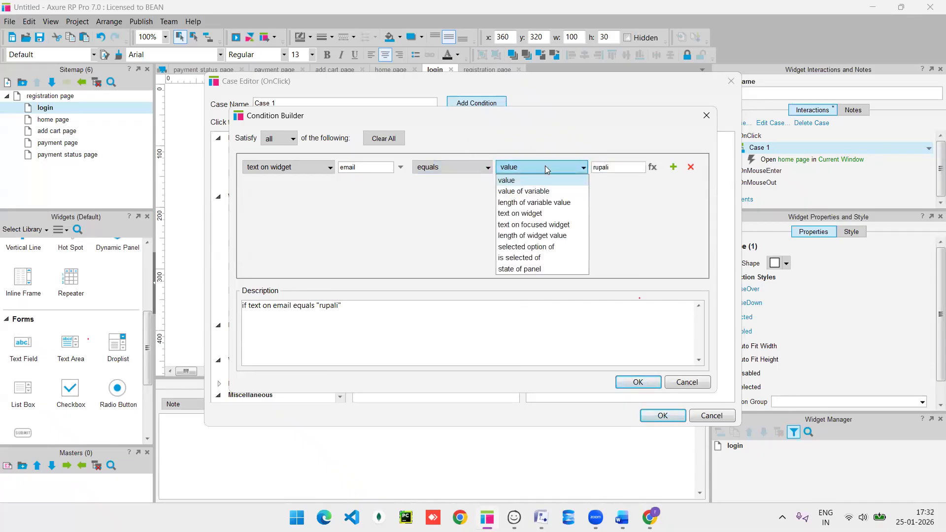
left_click(610, 215)
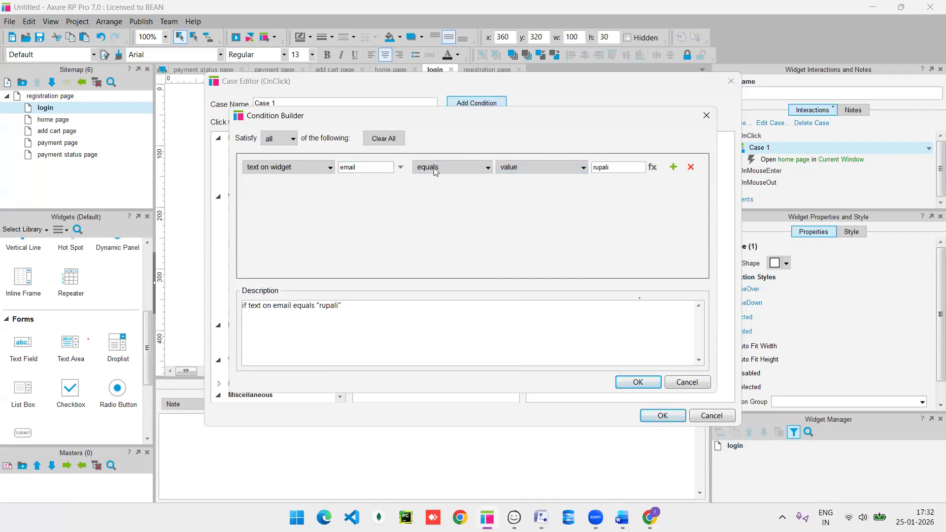
left_click(401, 170)
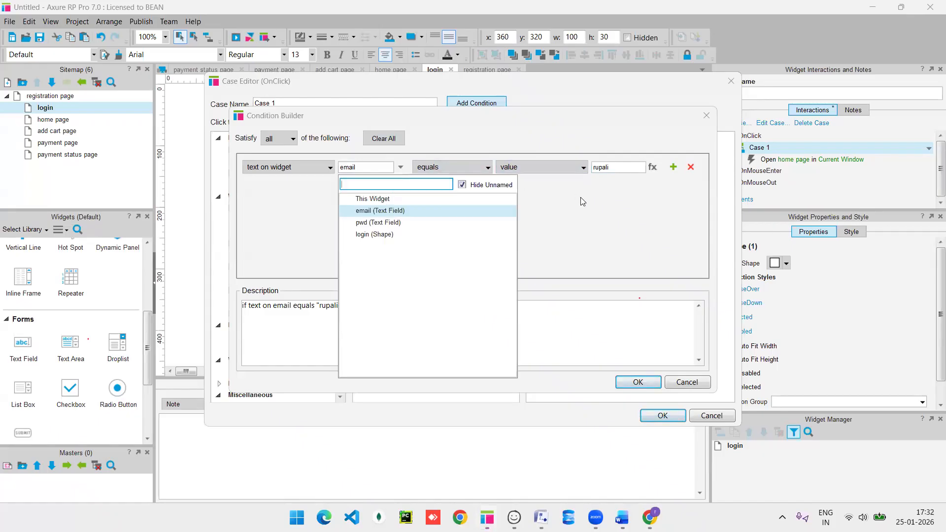
left_click(642, 183)
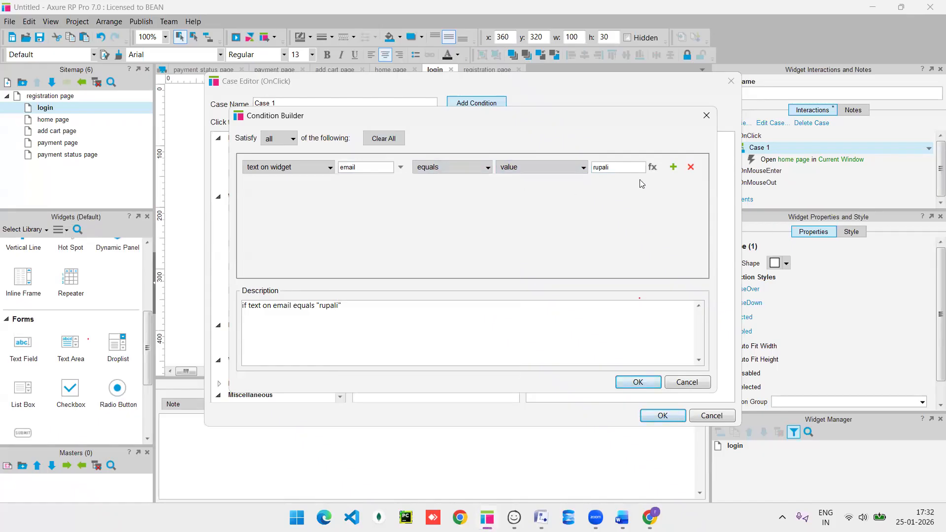
Add a second condition row requiring pwd to equal the expected password, and save the case.
left_click(674, 167)
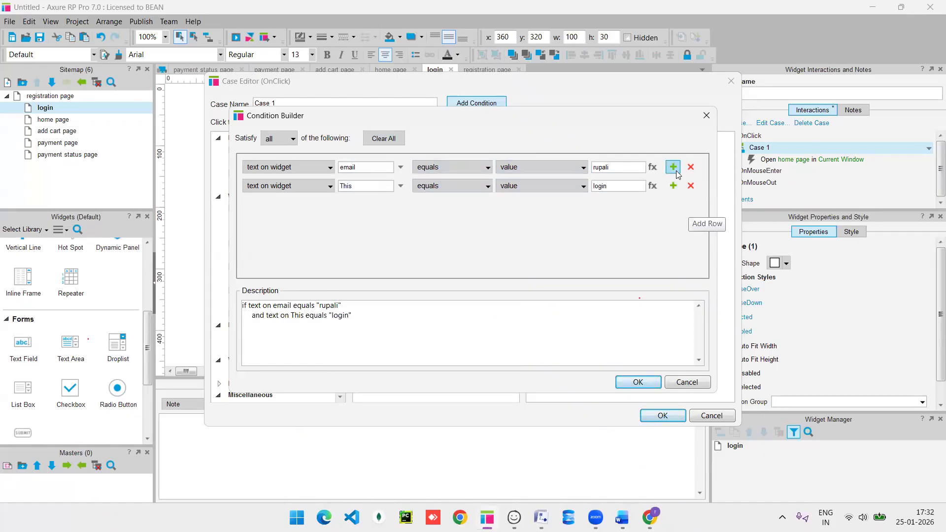
left_click(402, 191)
left_click(393, 243)
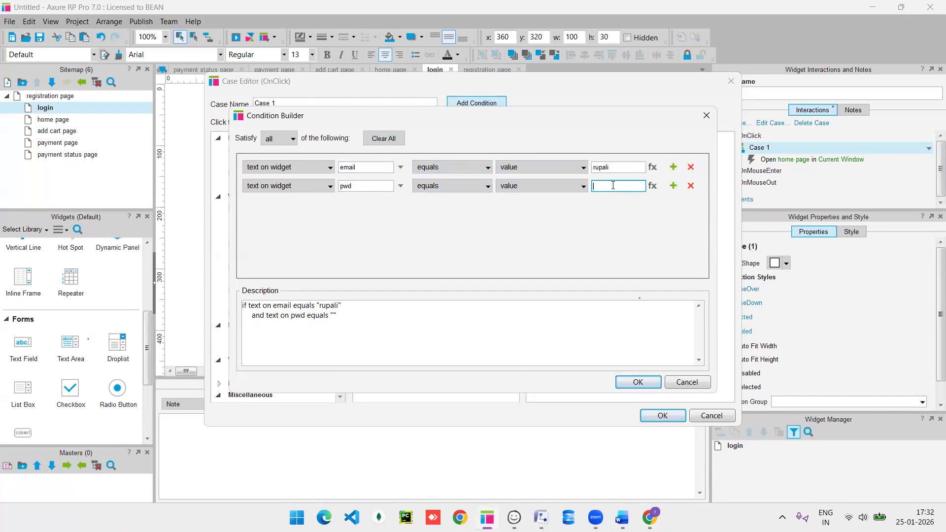
type("@")
key("BackSpace")
type("coepd")
left_click(639, 384)
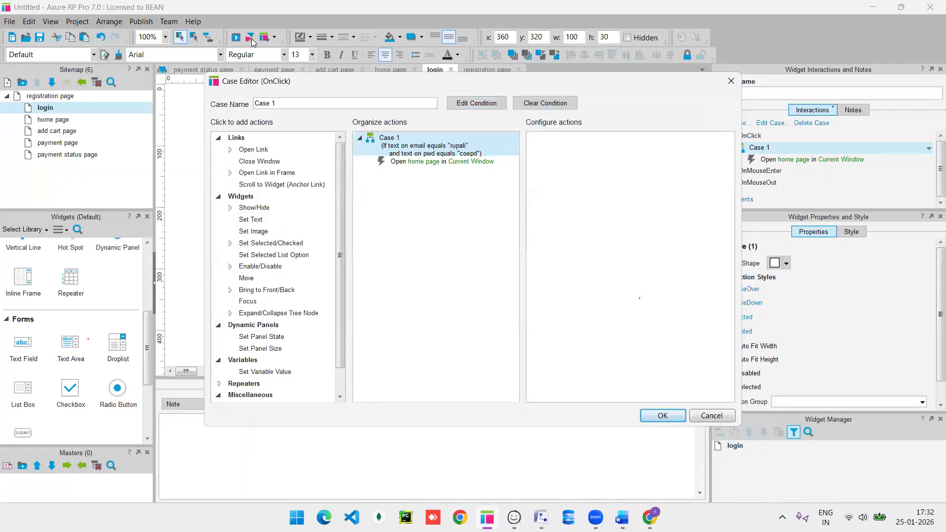
left_click(663, 416)
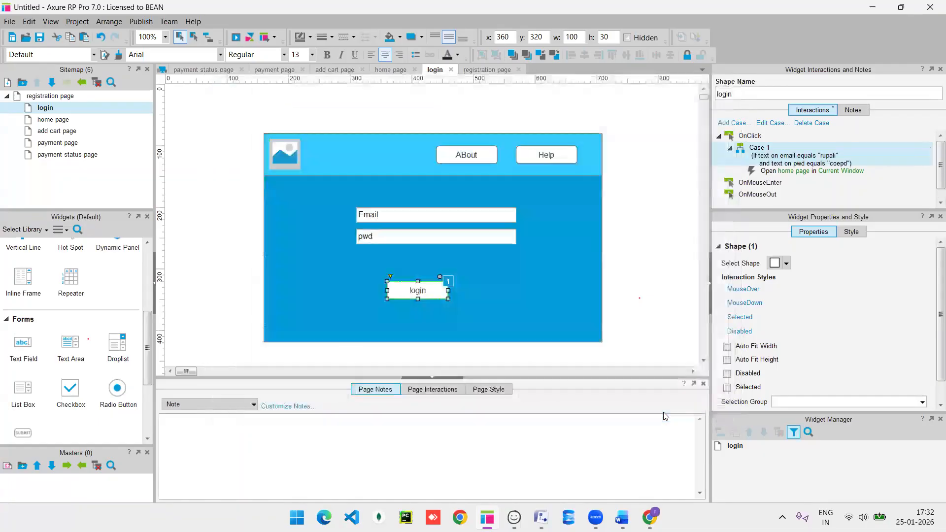
Preview the login page and try logging in with a wrong email and password.
left_click(235, 38)
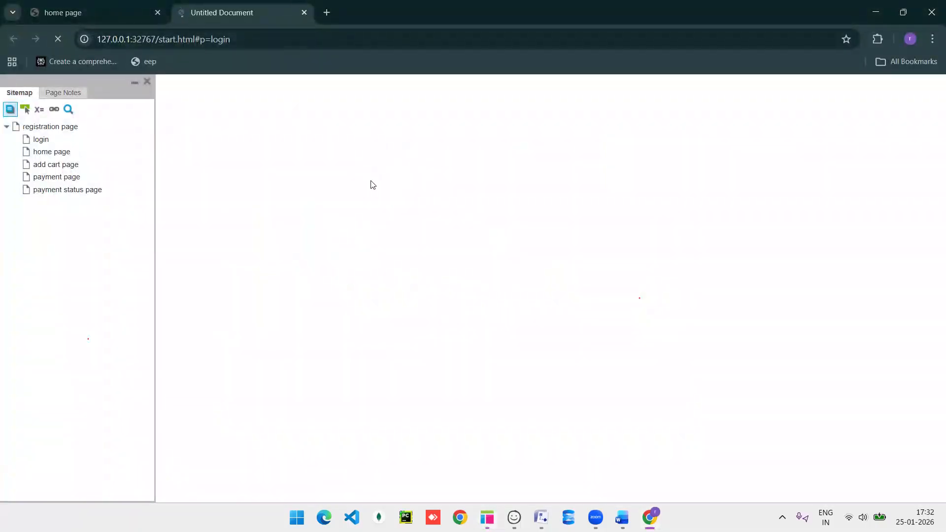
left_click(415, 206)
type("dfkhewkf")
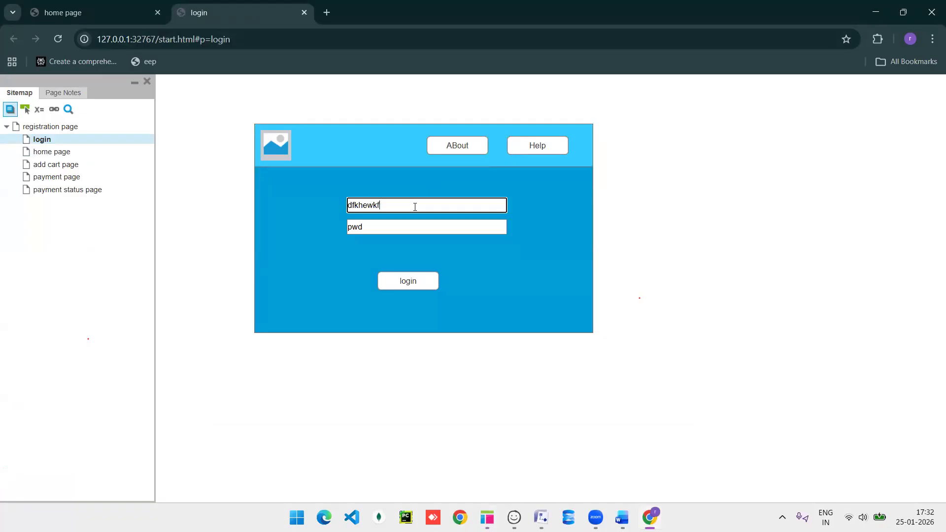
left_click(380, 226)
type("httgrgwr")
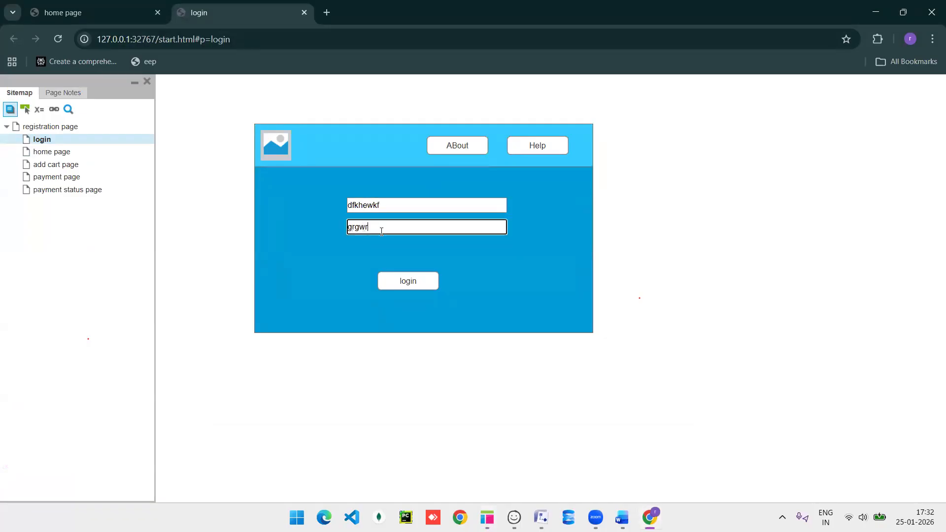
left_click(412, 282)
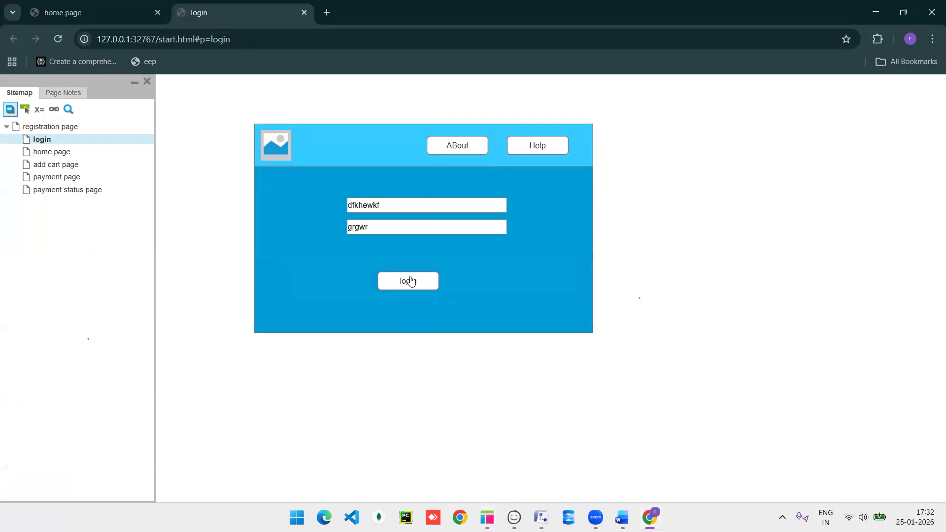
Log in with the matching email and password to reach the home page, then return to Axure.
left_click(397, 206)
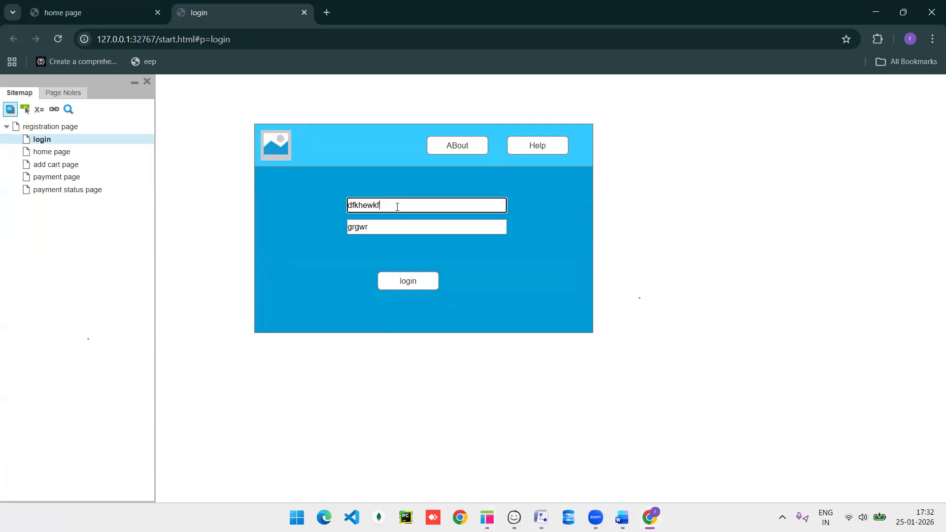
key("BackSpace")
key("BackSpace")
key("BackSpace")
key("BackSpace")
key("BackSpace")
key("BackSpace")
key("BackSpace")
type("rupali")
left_click(382, 225)
key("BackSpace")
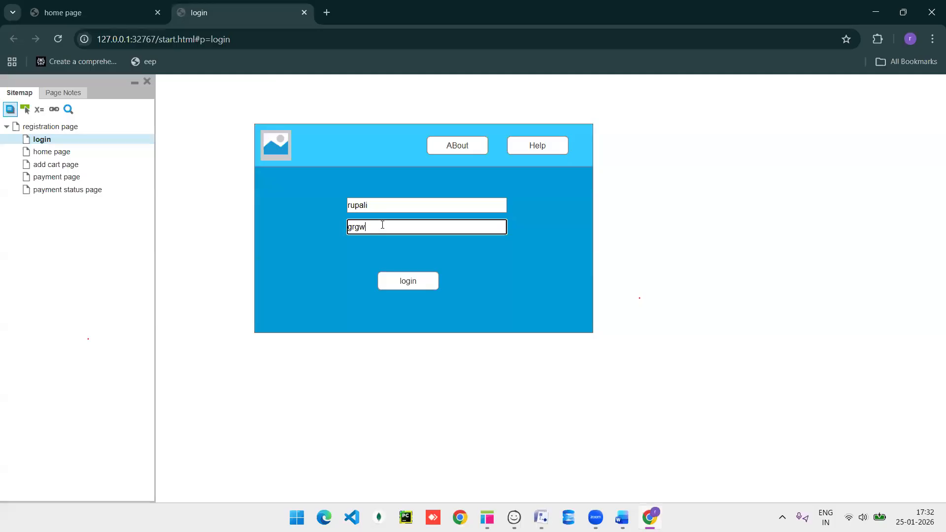
key("BackSpace")
key("BackSpace")
key("BackSpace")
key("BackSpace")
type("coepd")
left_click(393, 280)
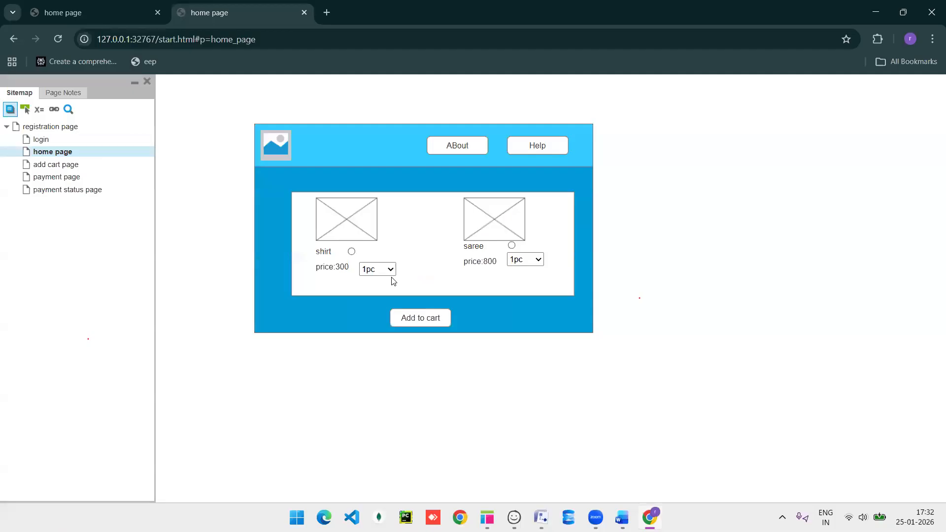
key("alt+Tab")
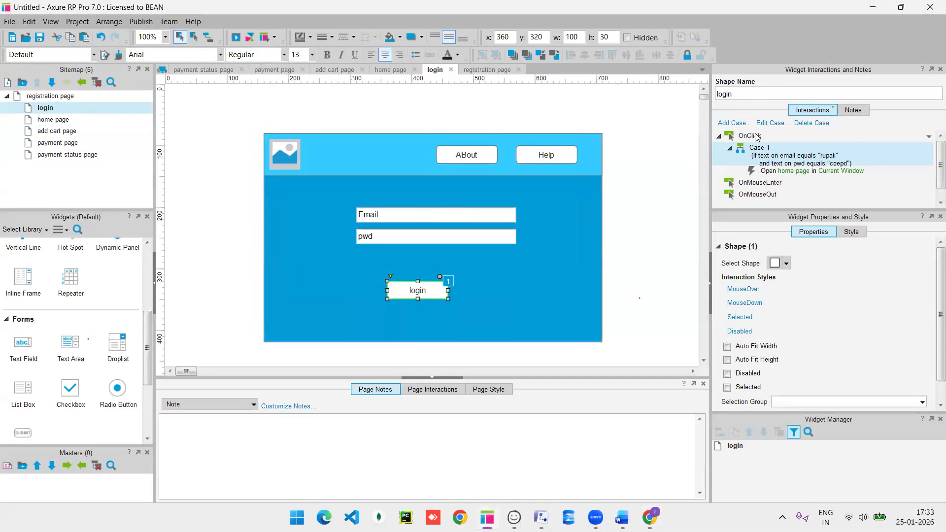
Edit Case 1's condition so the email row uses contains with value '.com'.
double_click(771, 152)
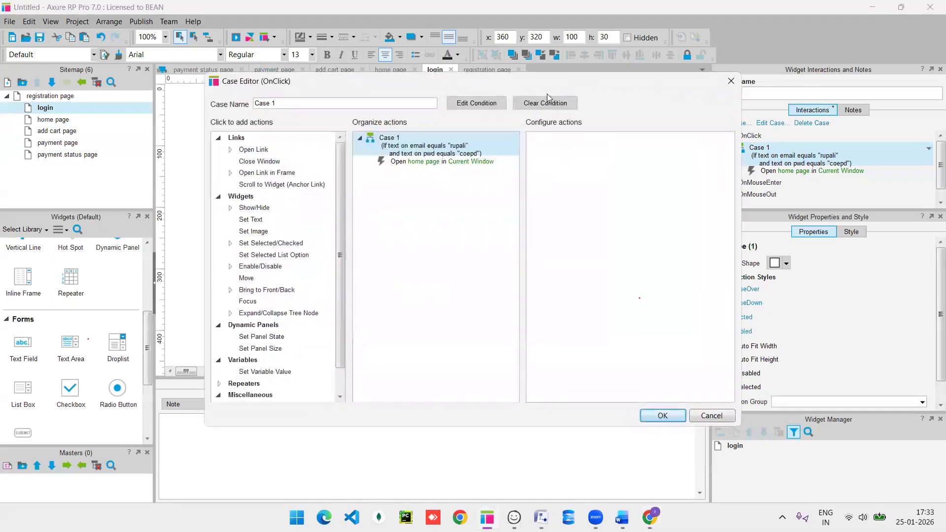
left_click(478, 105)
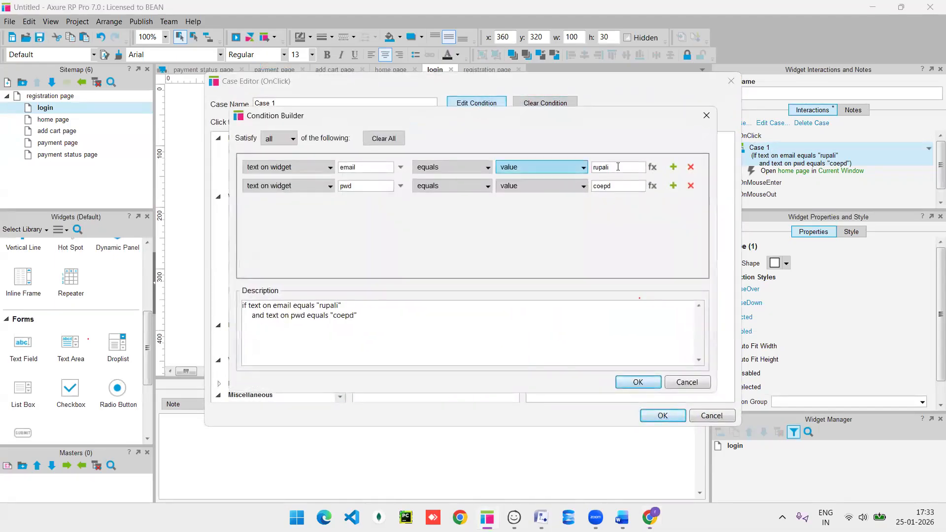
left_click(480, 168)
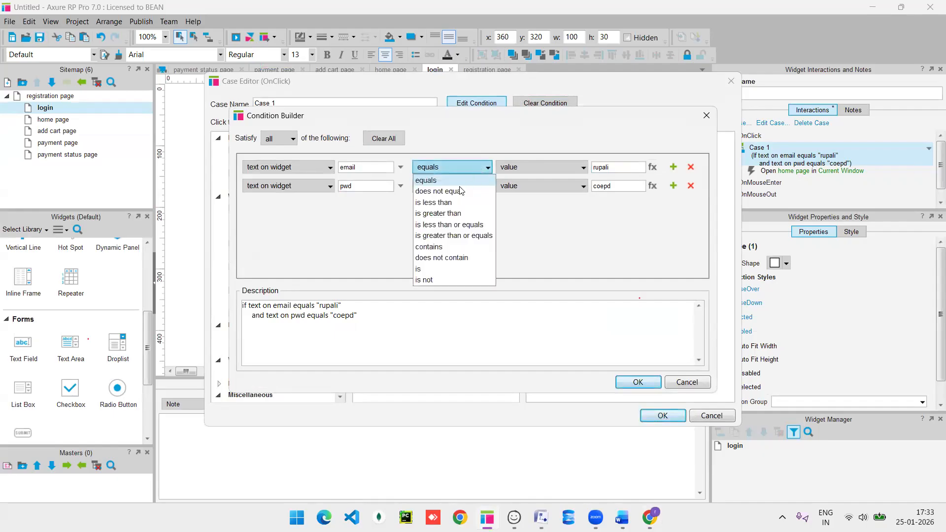
left_click(454, 247)
left_click(620, 170)
key("BackSpace")
key("BackSpace")
key("BackSpace")
key("BackSpace")
key("BackSpace")
type(".com")
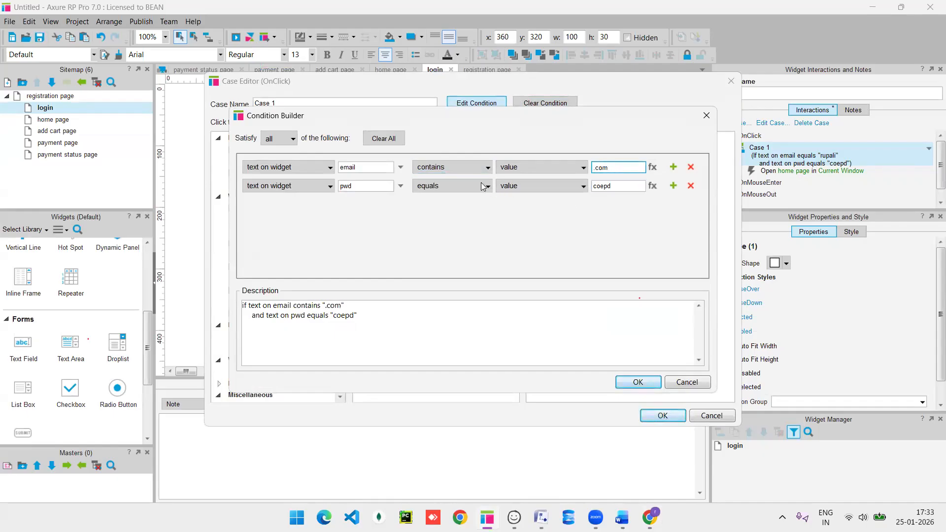
Make the password row use contains with value '@', and save the case.
left_click(487, 188)
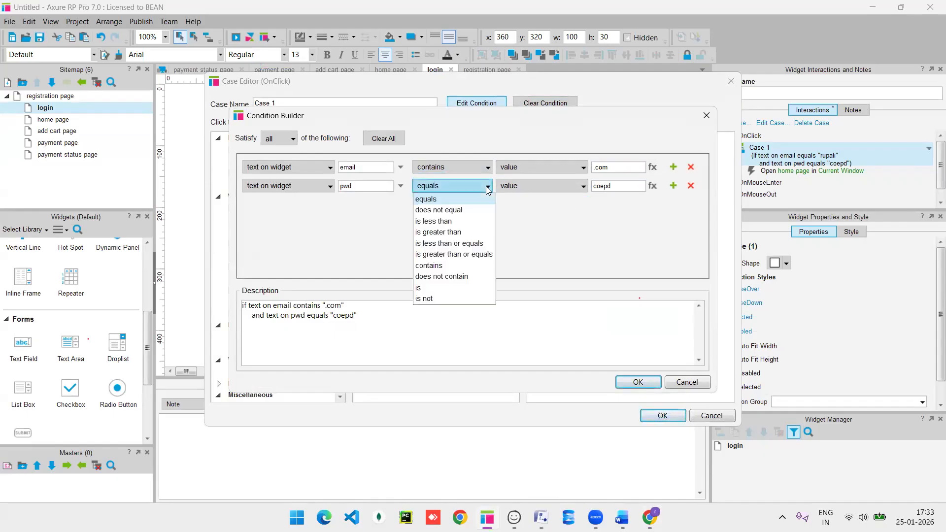
left_click(449, 267)
left_click(621, 186)
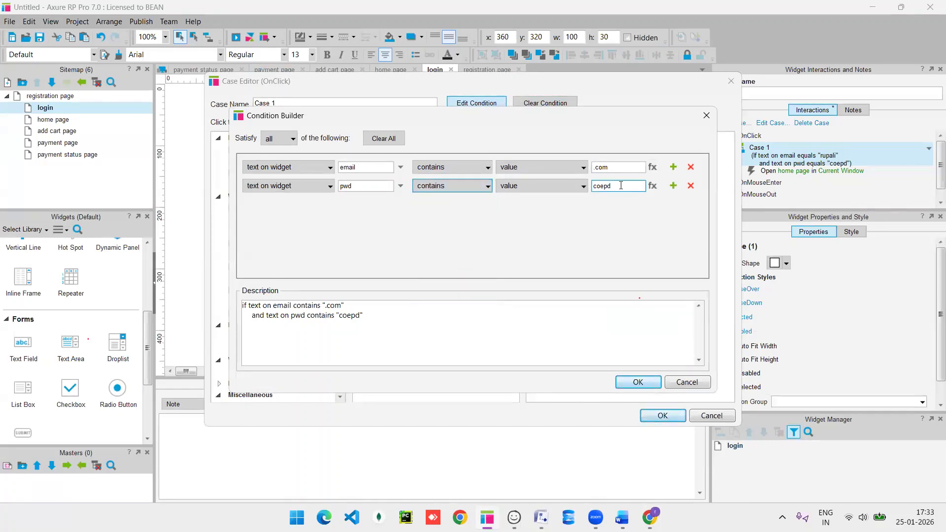
key("BackSpace")
key("BackSpace")
key("BackSpace")
key("BackSpace")
key("BackSpace")
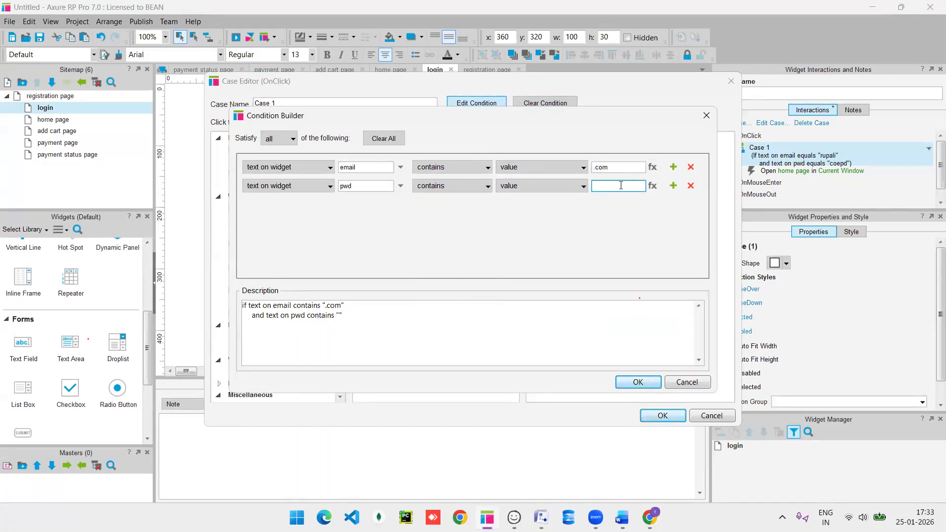
type("@")
left_click(637, 383)
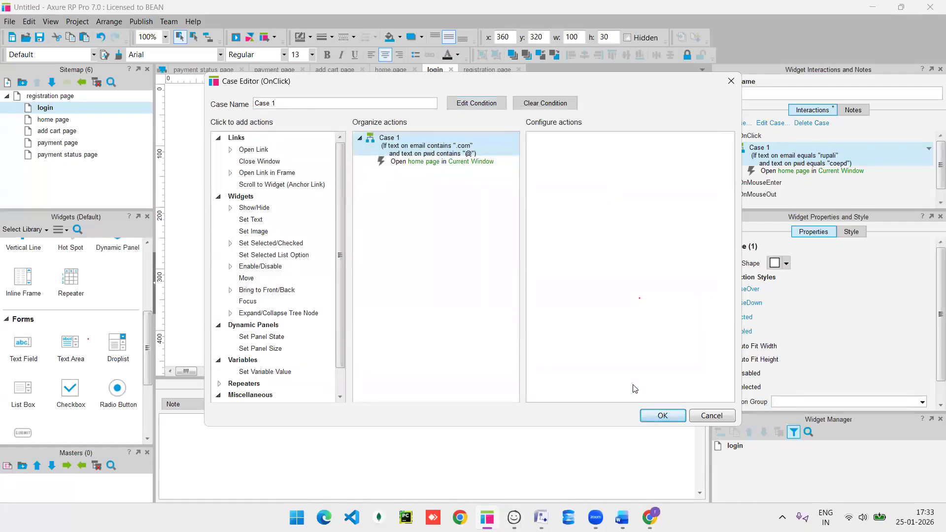
left_click(662, 416)
Preview the login page in Chrome and enter an email ending in .com.
key("F5")
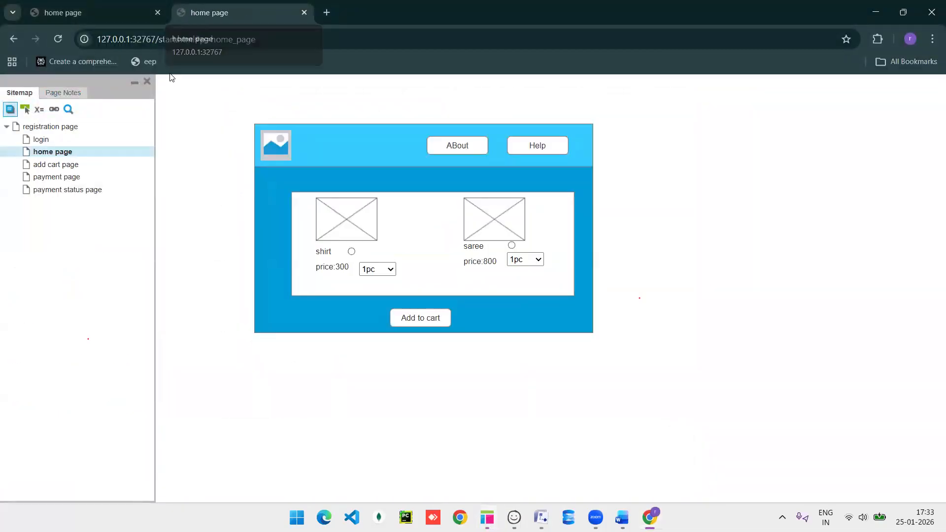
left_click(43, 140)
left_click(383, 208)
type("fkehngkeyndgvkn")
key("BackSpace")
key("BackSpace")
type(".com")
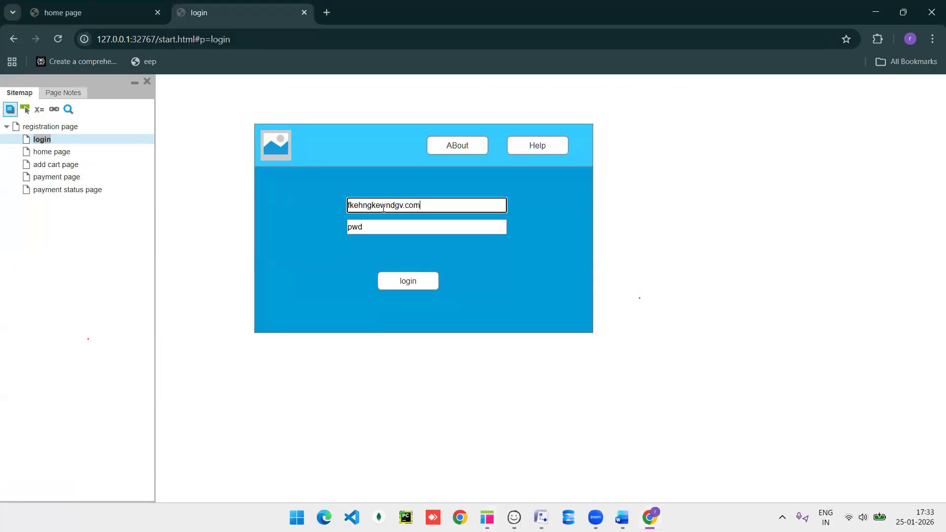
Enter a password containing @, log in to reach the home page, and return to Axure.
left_click(364, 231)
type("jyfgew")
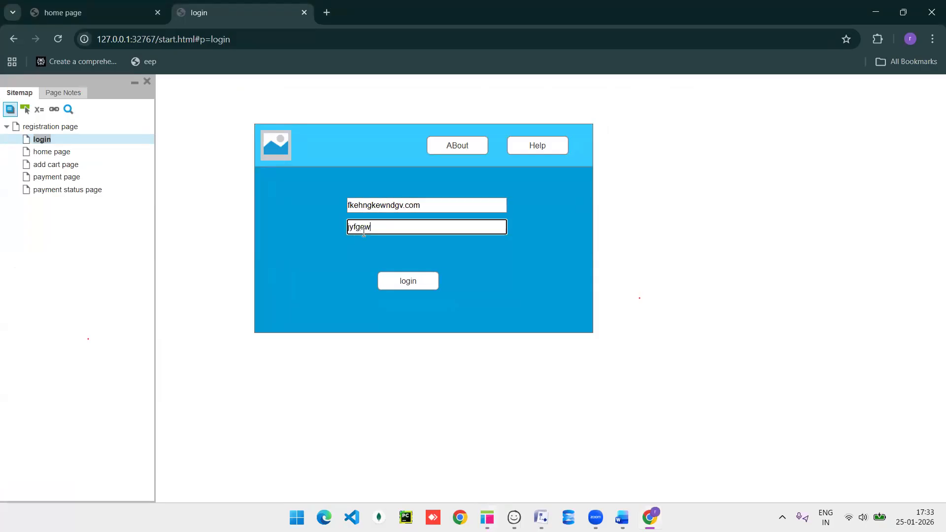
key("BackSpace")
key("BackSpace")
key("BackSpace")
key("BackSpace")
key("BackSpace")
key("BackSpace")
type("54654")
key("BackSpace")
key("BackSpace")
key("BackSpace")
type("efev")
key("BackSpace")
type("@")
left_click(417, 286)
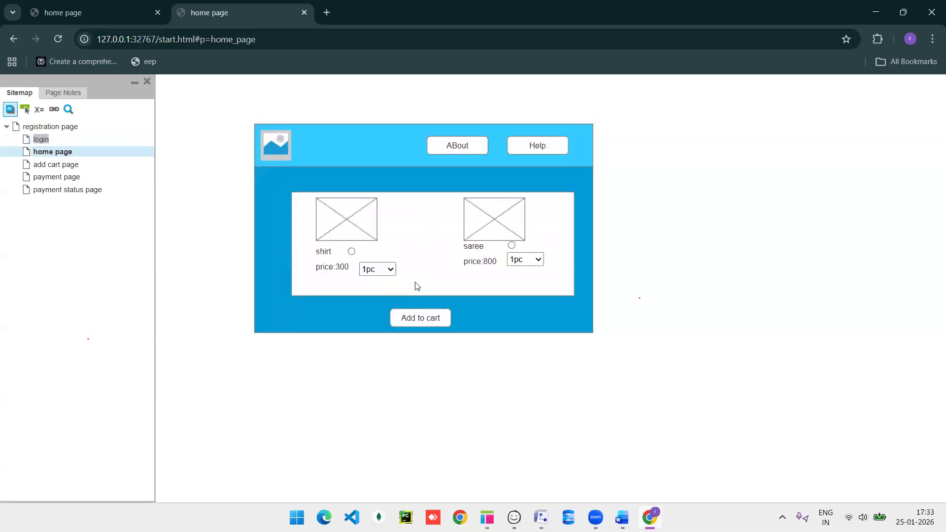
key("alt+Tab")
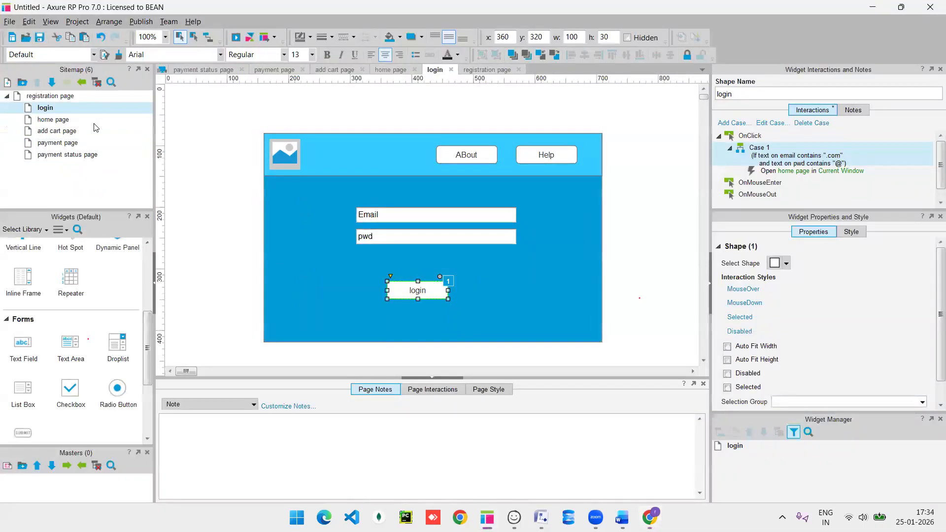
Open the add cart page and name the BUY button 'buy'.
left_click(71, 134)
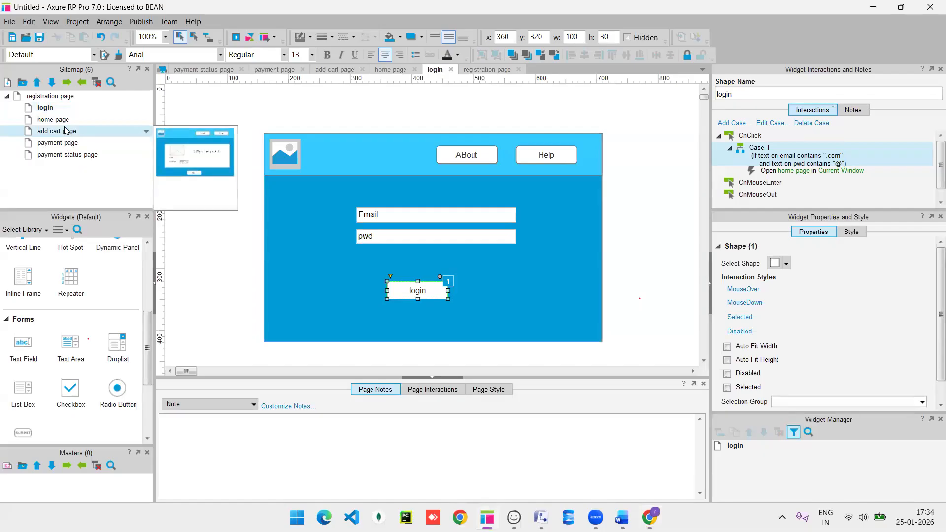
double_click(66, 131)
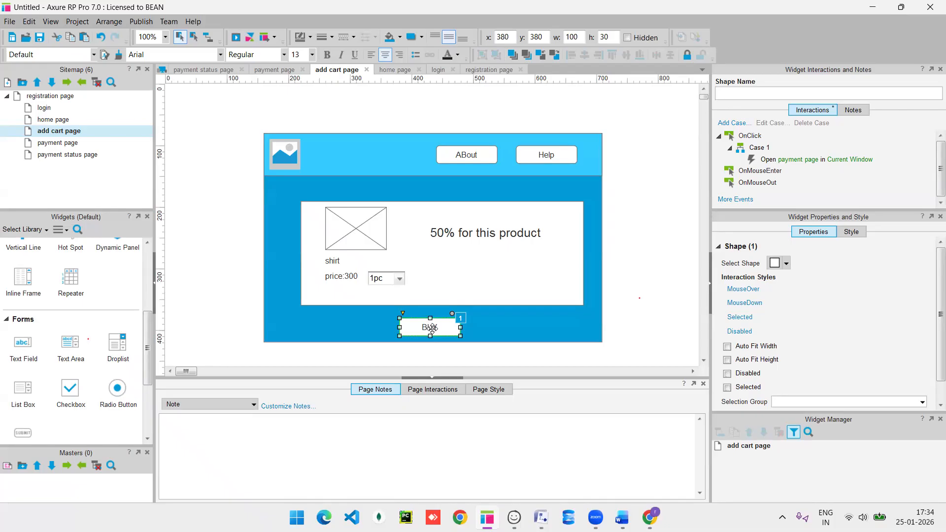
left_click(739, 92)
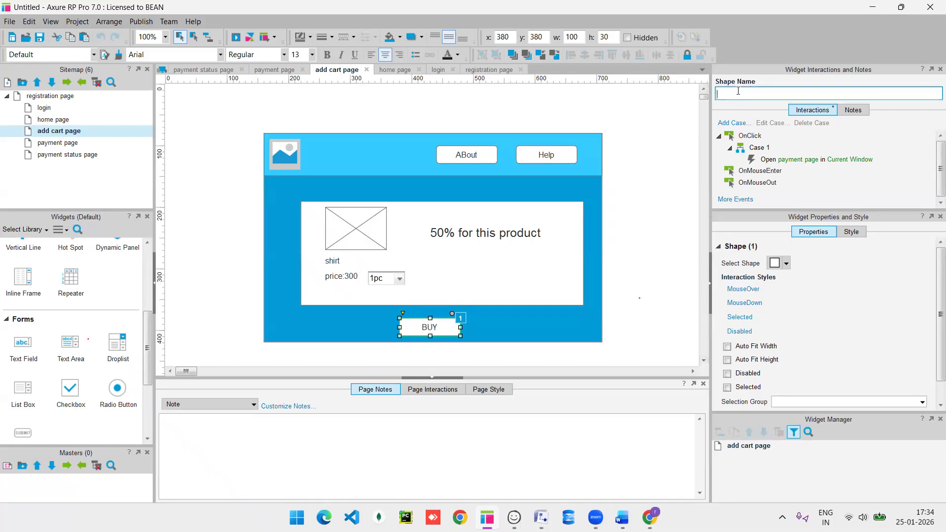
type("bu")
Name the product image placeholder 'image' and the 50% for this product text 'discount'.
left_click(373, 242)
left_click(736, 93)
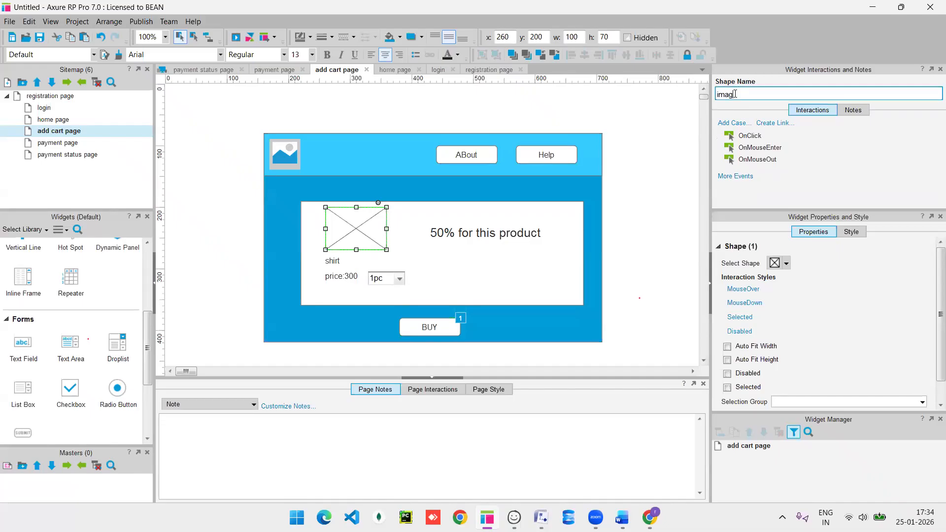
left_click(506, 238)
left_click(755, 93)
type("d")
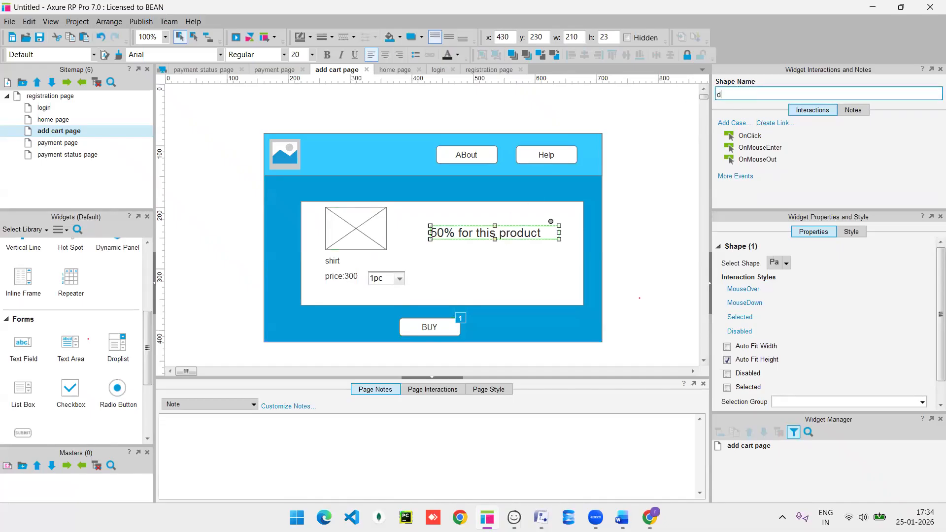
type("iscount")
left_click(658, 194)
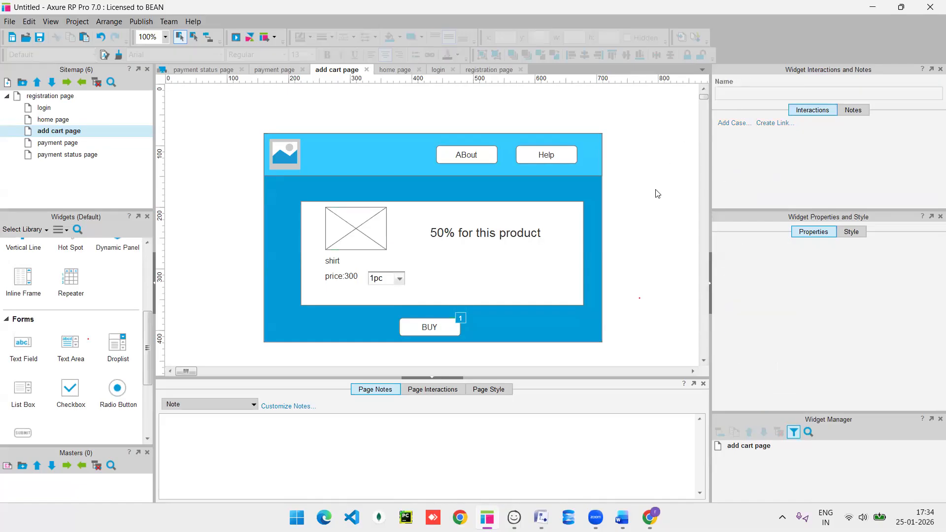
Open the discount text for editing, leave it, then select the BUY button.
left_click(493, 235)
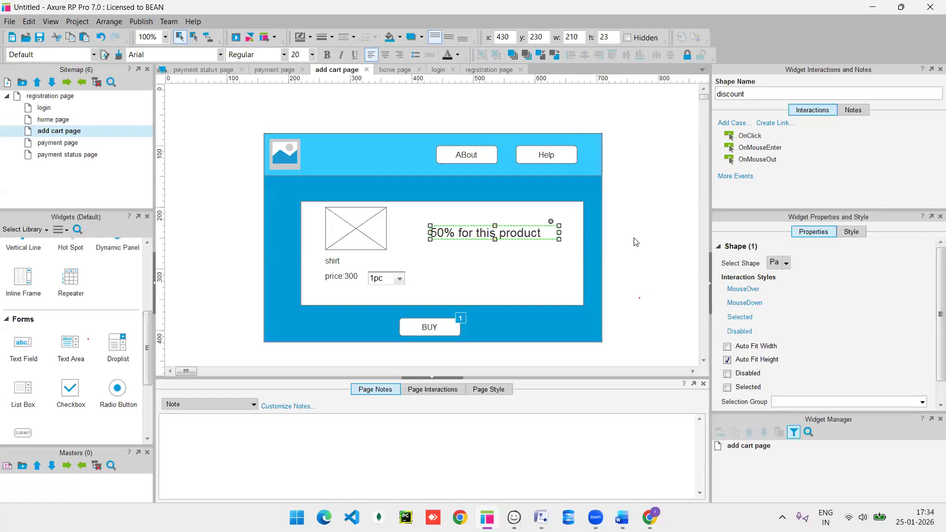
key("Return")
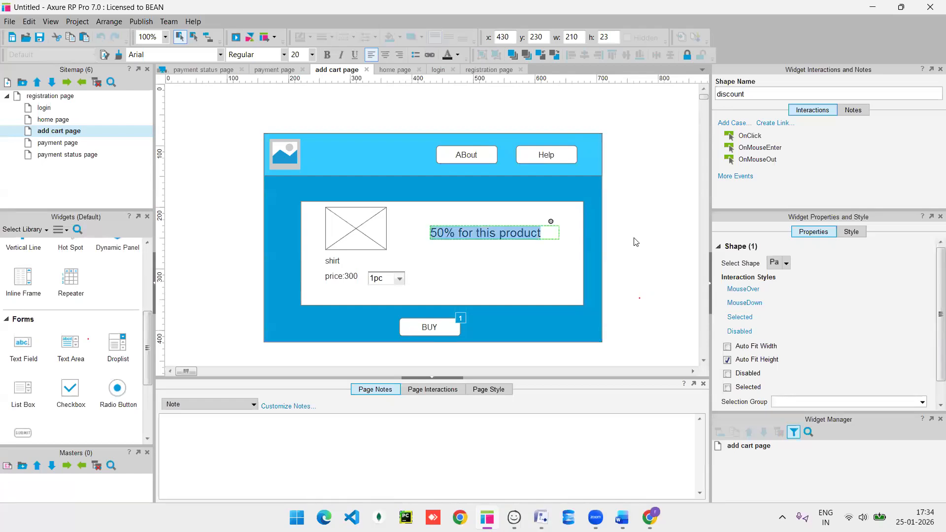
left_click(535, 261)
left_click(437, 328)
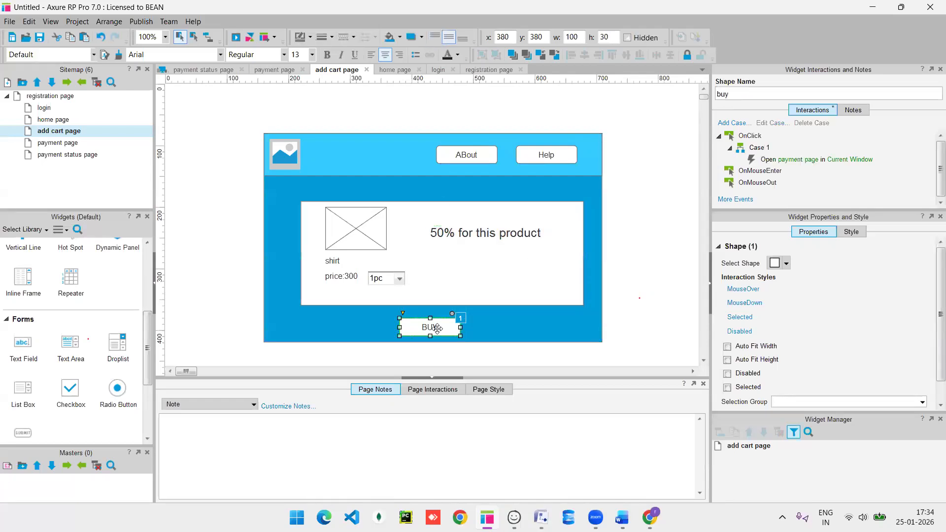
Add an OnMouseEnter case to BUY that shows the discount widget.
double_click(760, 172)
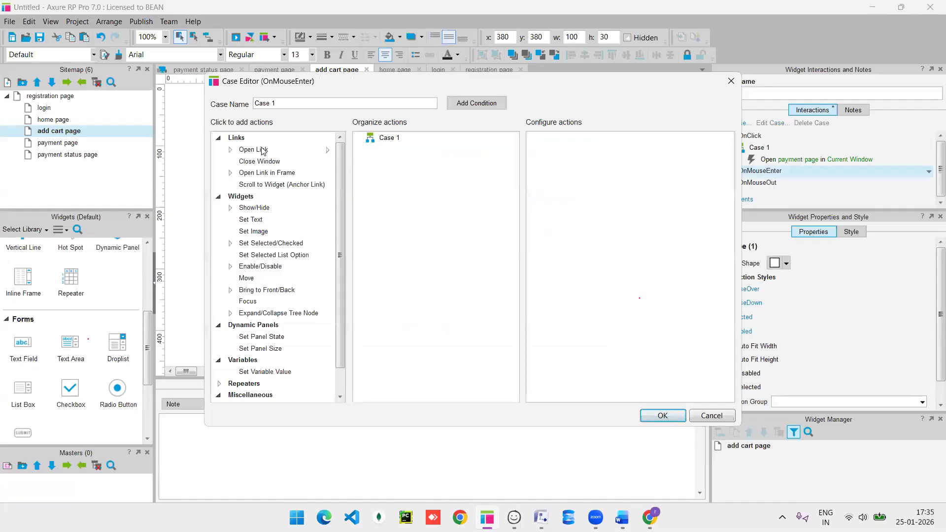
left_click(253, 208)
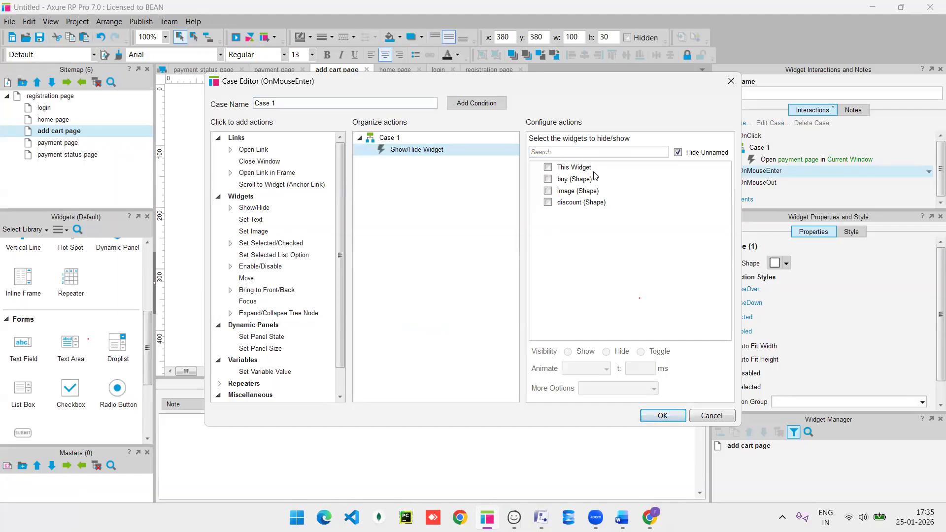
left_click(597, 204)
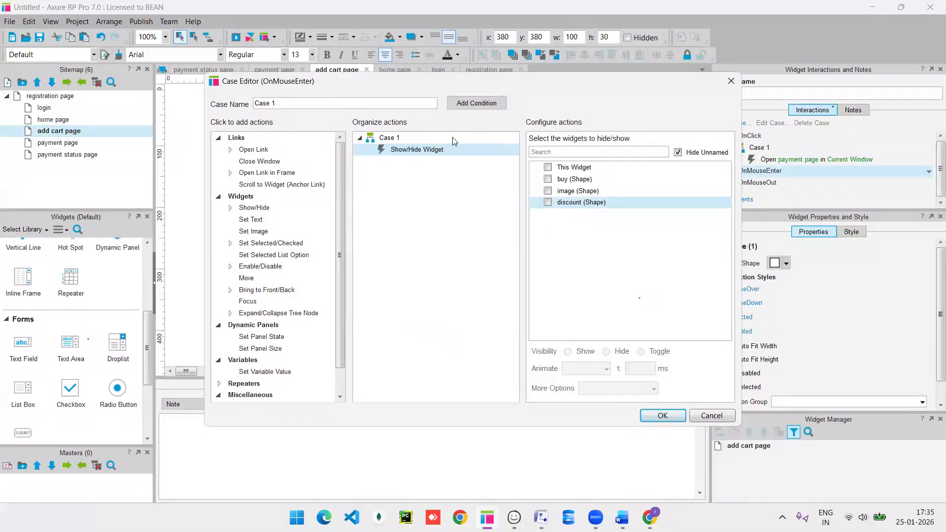
left_click(548, 203)
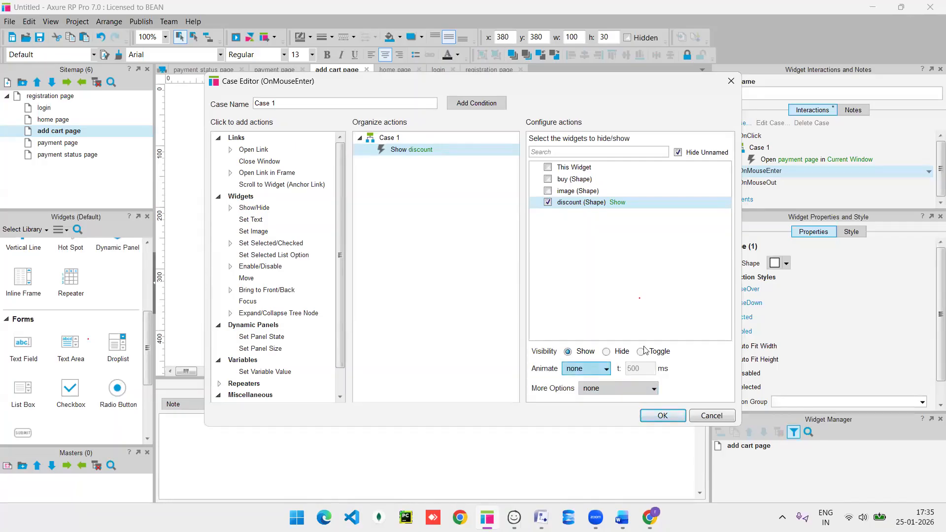
left_click(661, 416)
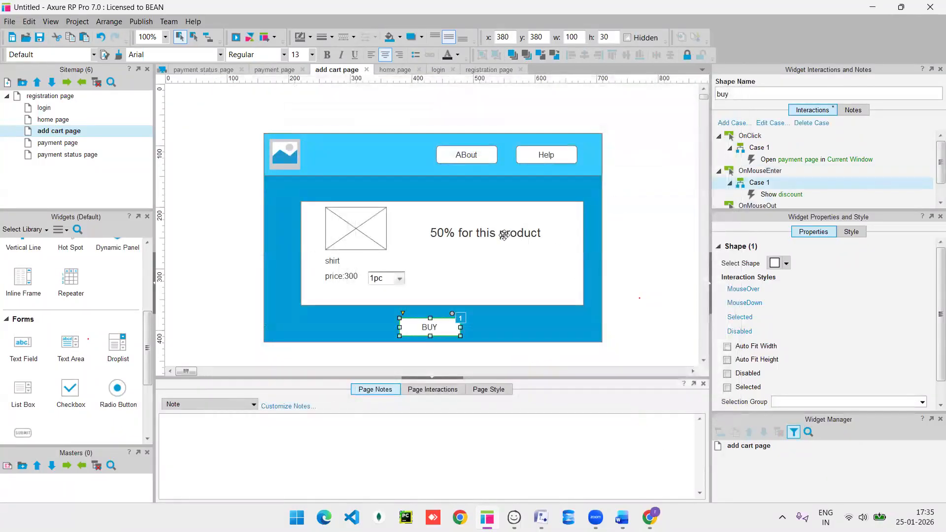
Set the discount text hidden by default and preview the prototype.
right_click(504, 237)
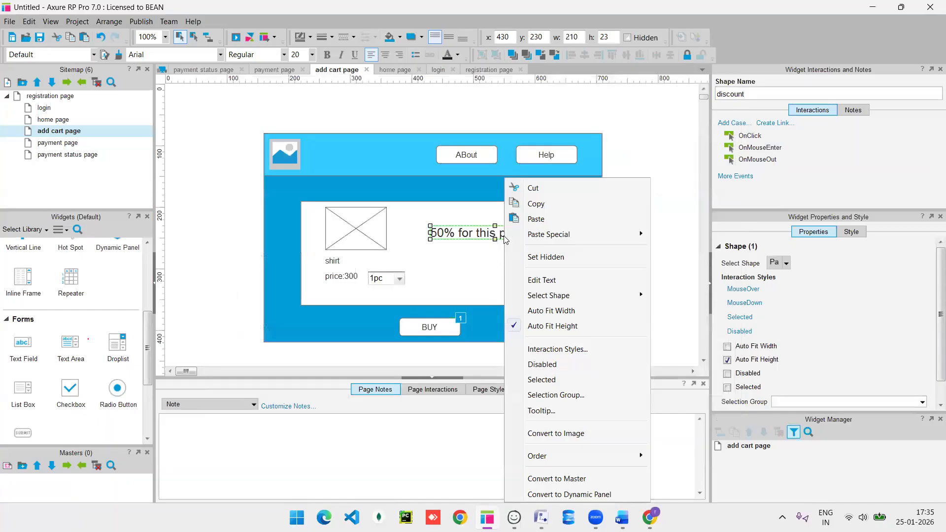
left_click(445, 232)
right_click(445, 232)
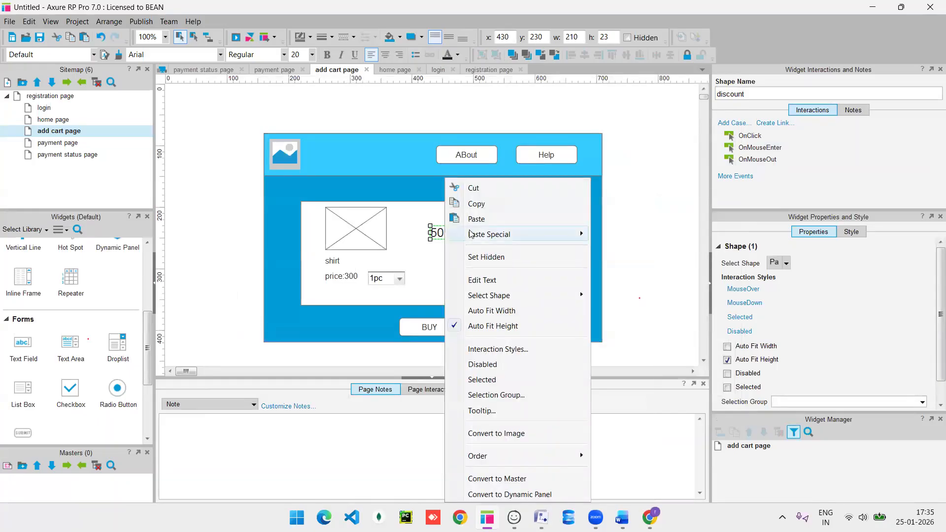
left_click(486, 256)
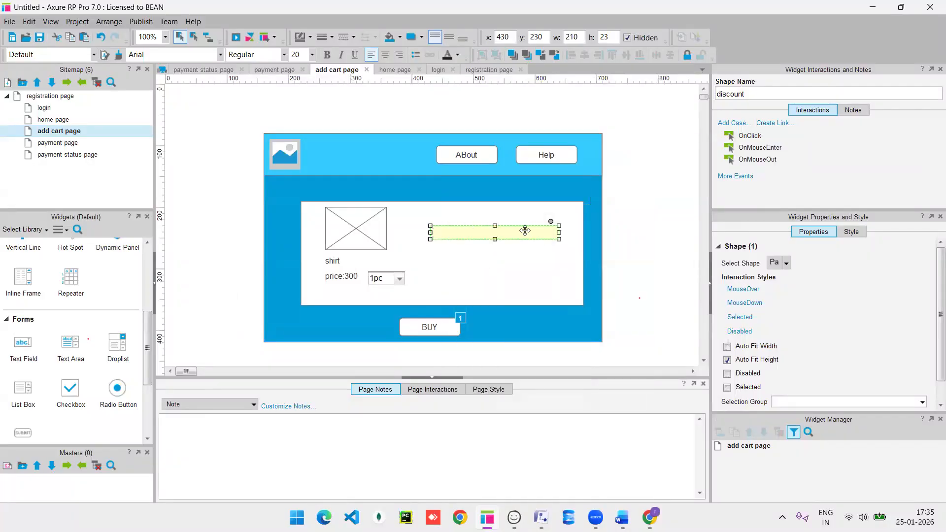
left_click(235, 37)
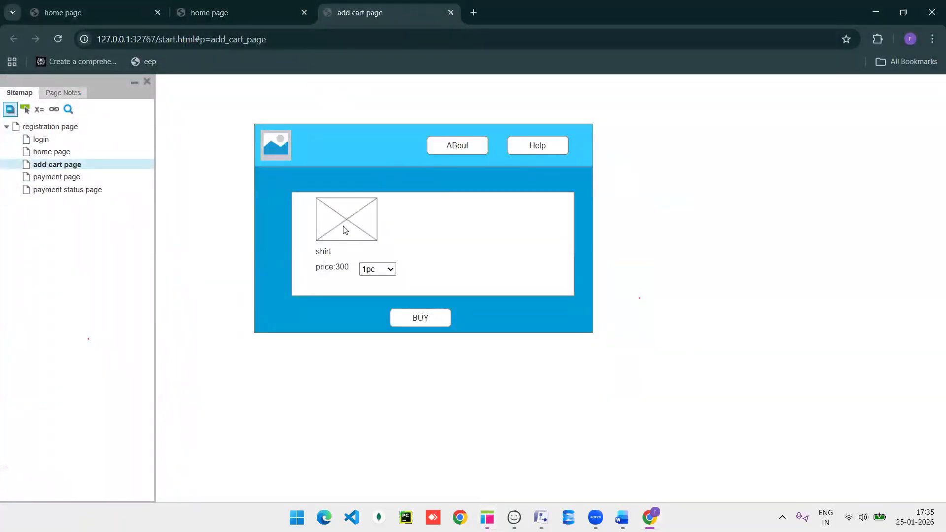
Reload the add cart page preview in Chrome with F5, then return to Axure.
key("alt+Tab")
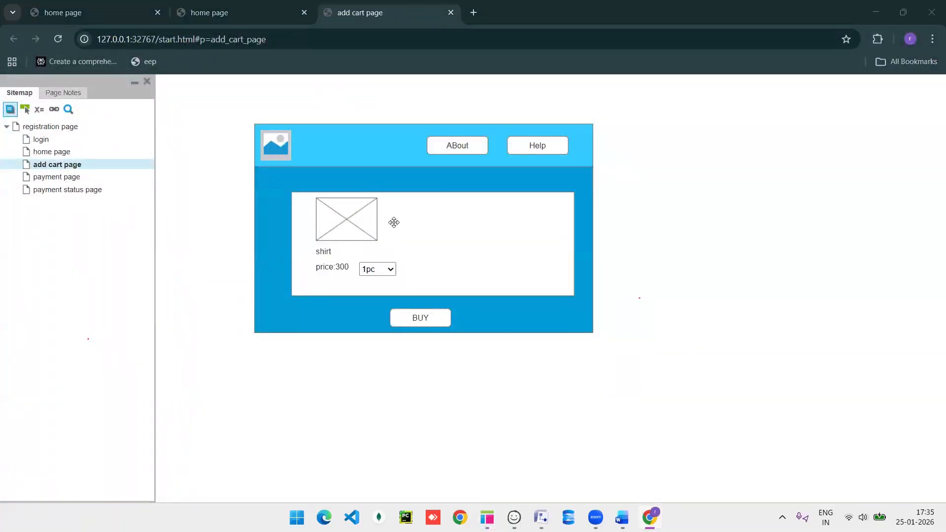
key("F5")
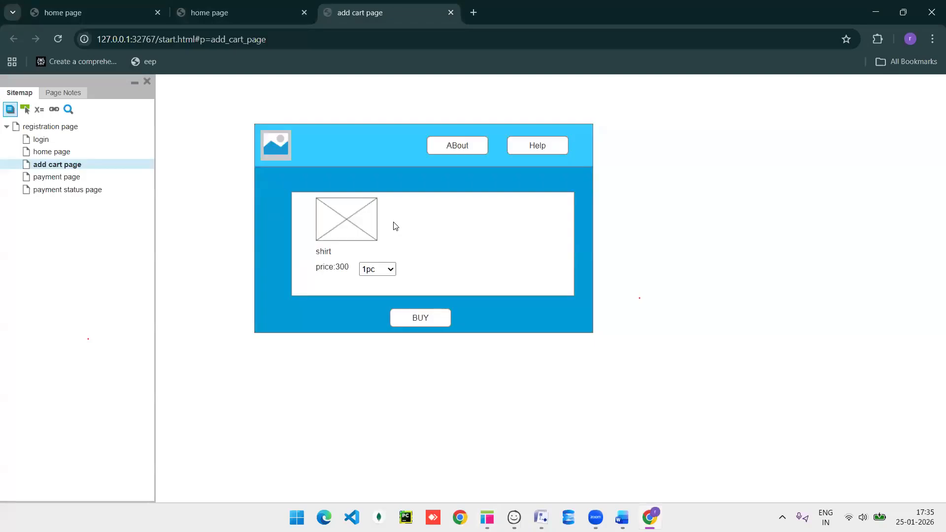
key("alt")
key("alt+Tab")
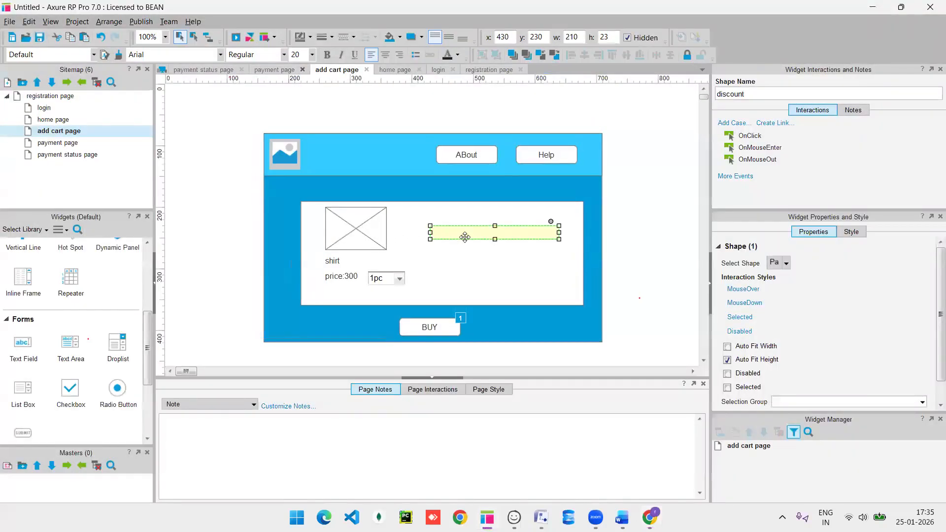
Edit BUY's OnMouseEnter Case 1 so the Show discount action uses a 500 ms fade.
left_click(431, 326)
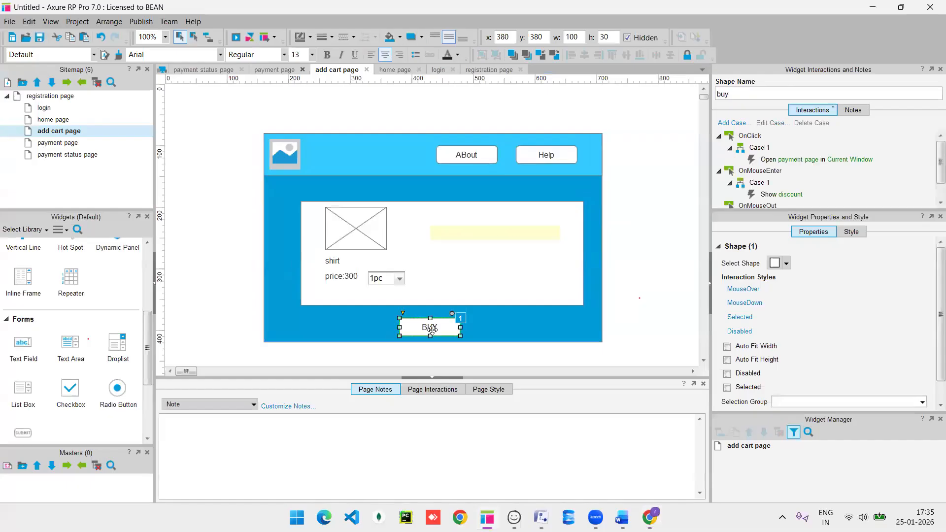
double_click(757, 182)
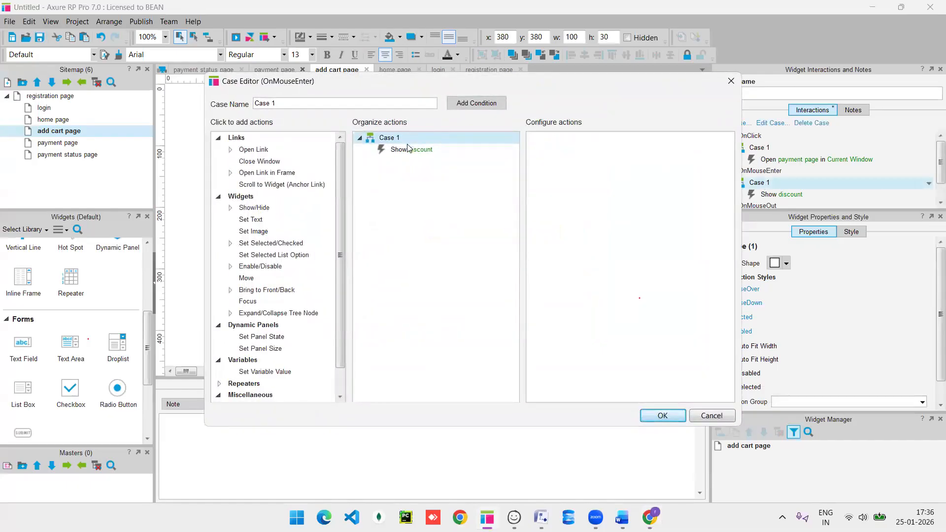
left_click(408, 148)
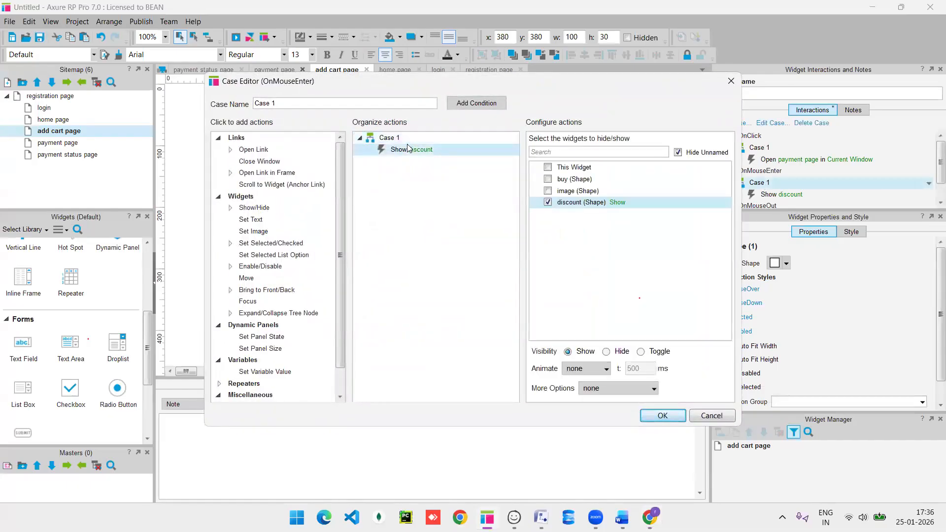
left_click(596, 368)
left_click(573, 393)
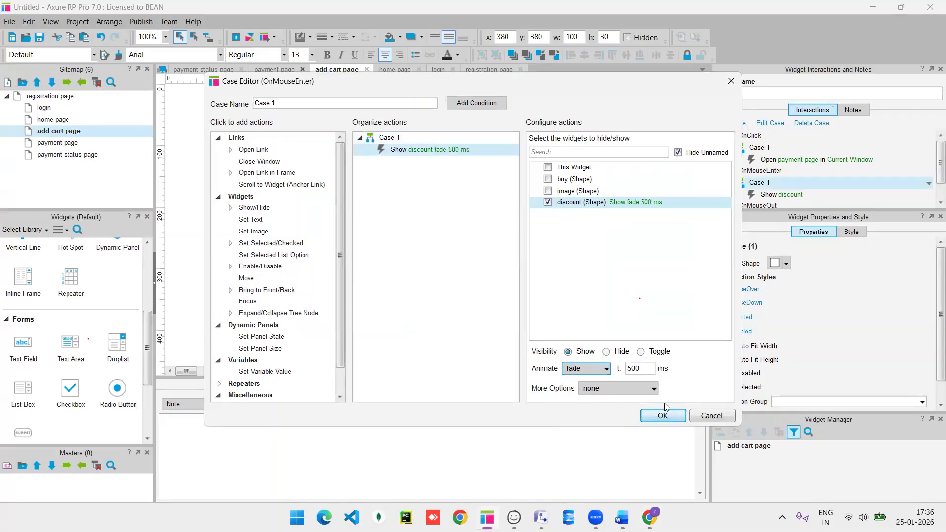
left_click(662, 416)
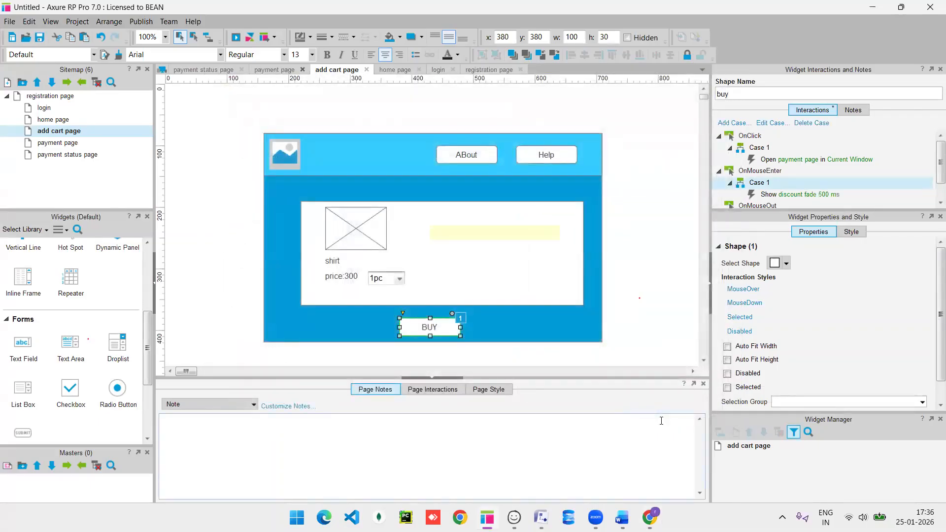
Reload the add cart page preview with F5 and switch back to Axure.
key("F5")
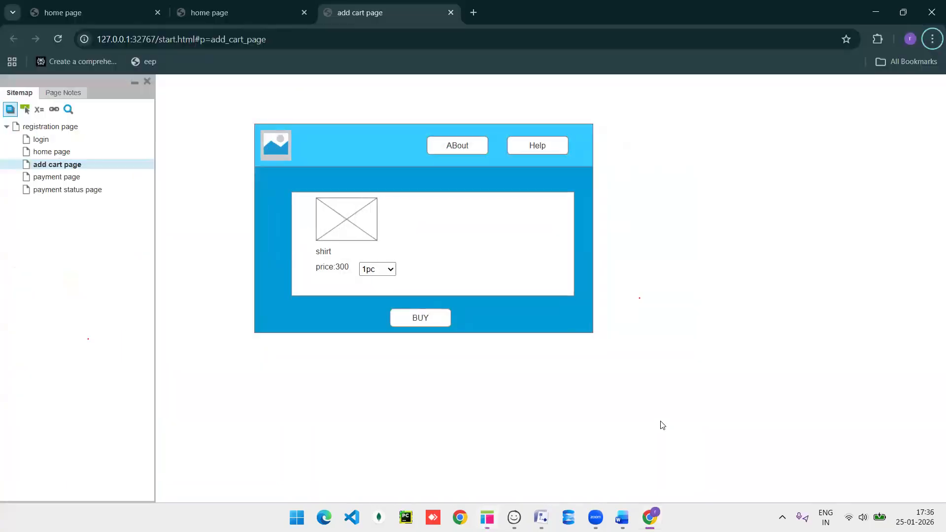
key("F5")
key("alt+Tab")
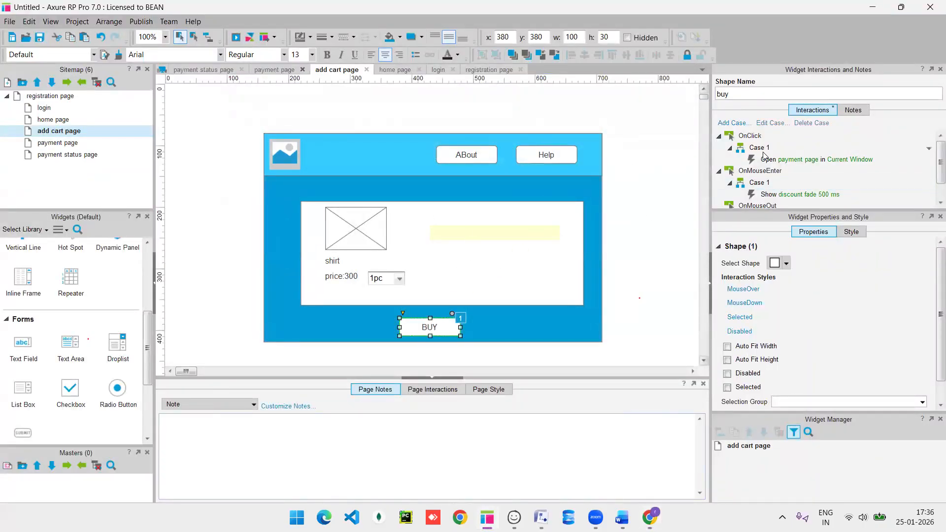
Add OnMouseEnter Case 2 to BUY that shows discount with a 500 ms fade.
double_click(761, 171)
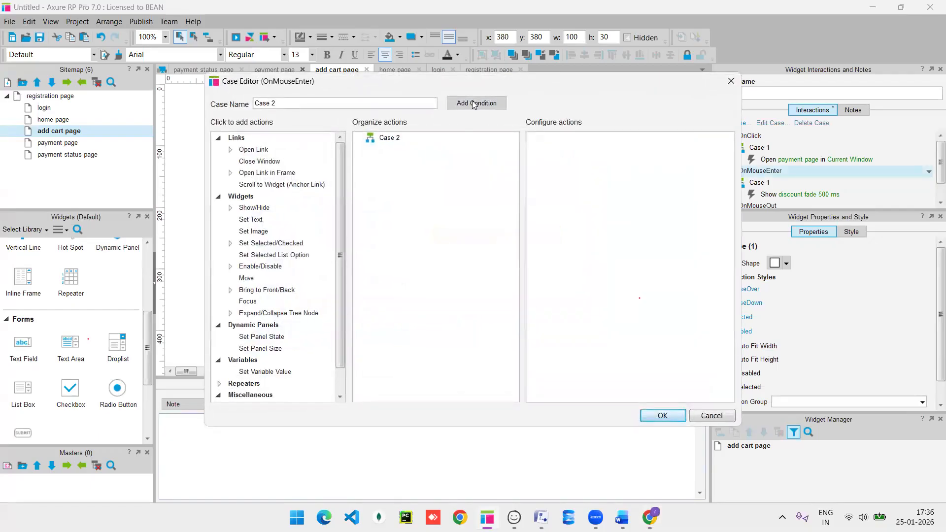
left_click(473, 104)
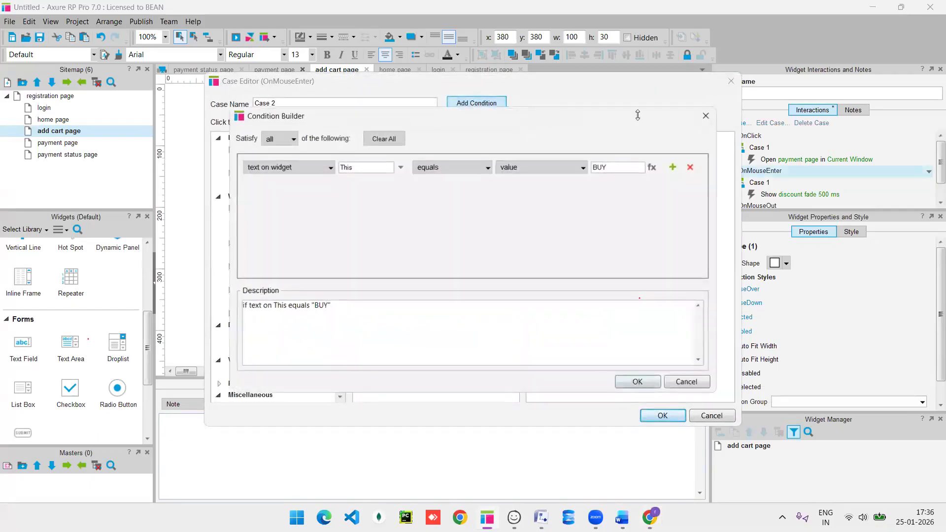
left_click(706, 113)
left_click(258, 208)
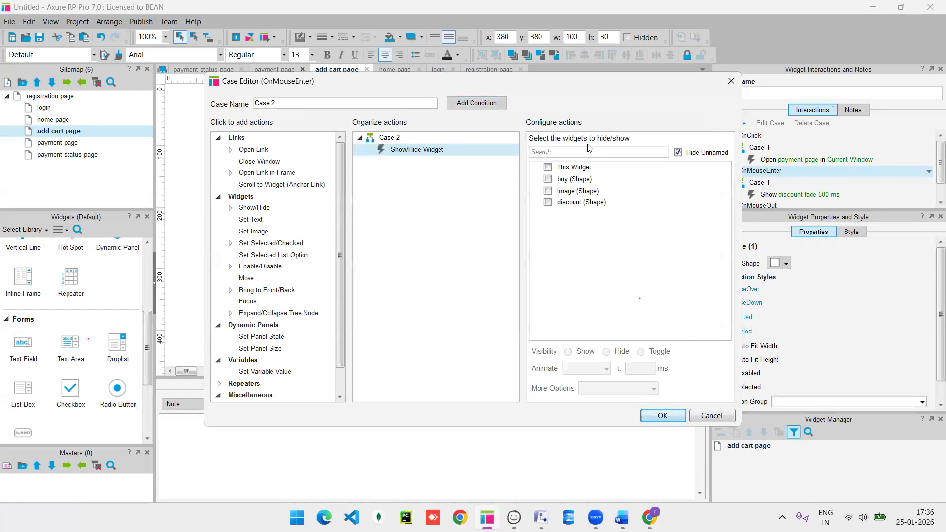
left_click(548, 203)
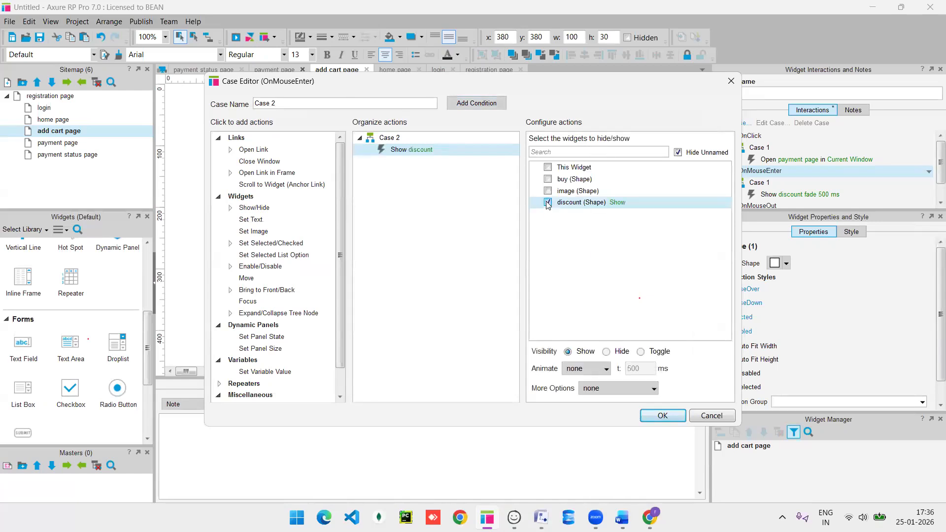
left_click(598, 371)
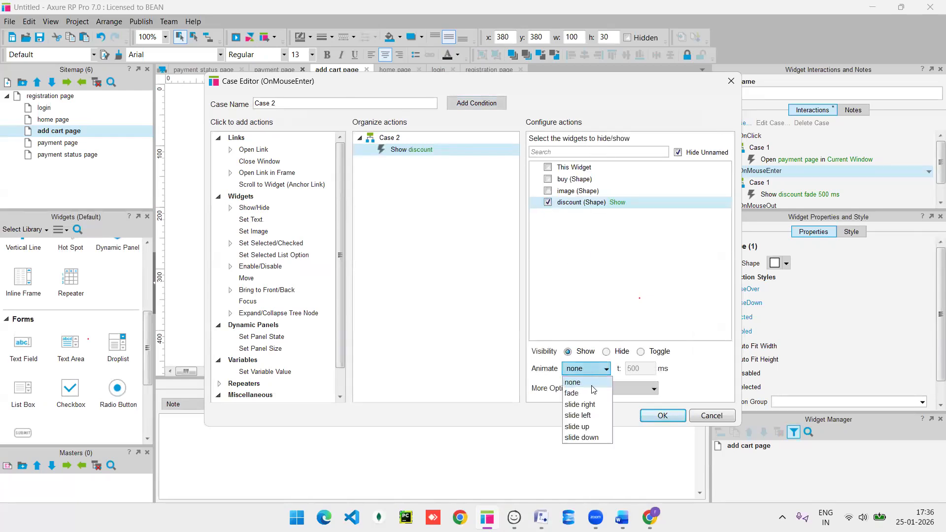
left_click(589, 395)
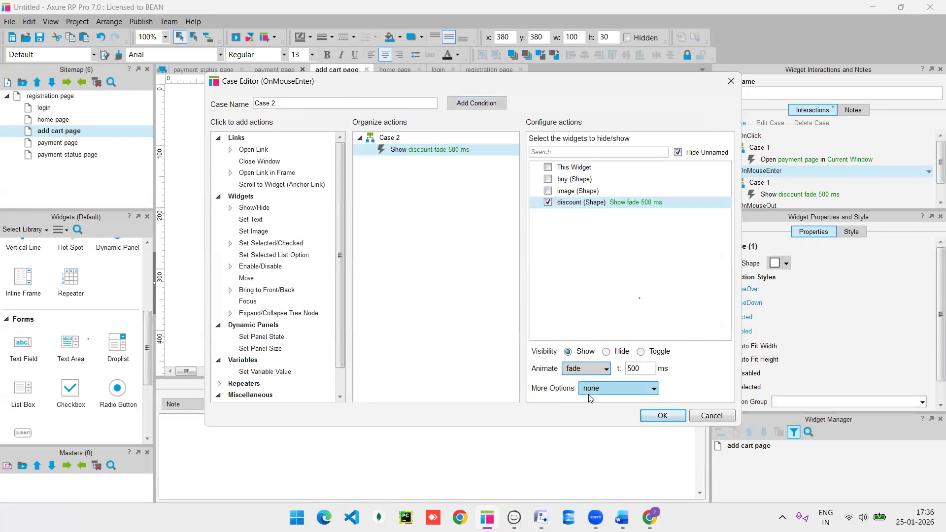
left_click(662, 417)
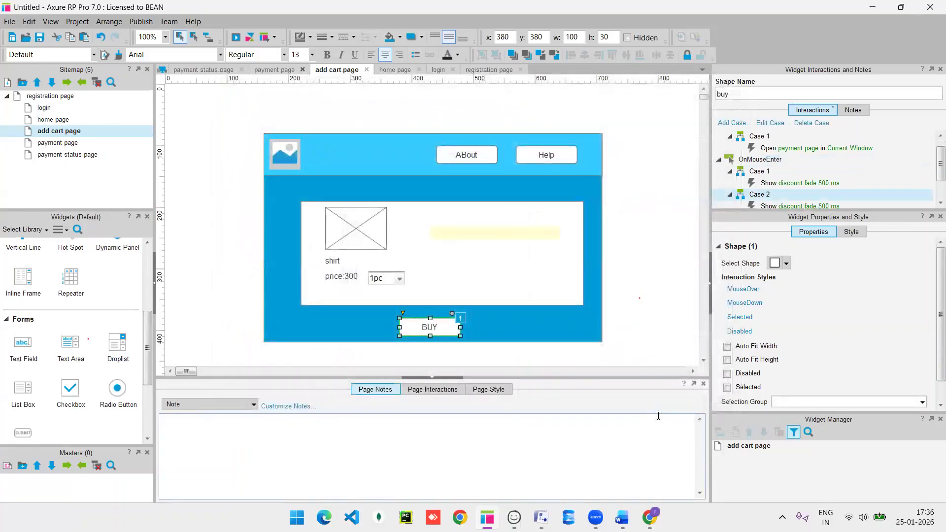
Preview the add cart page, return to Axure, and select the BUY button.
key("F5")
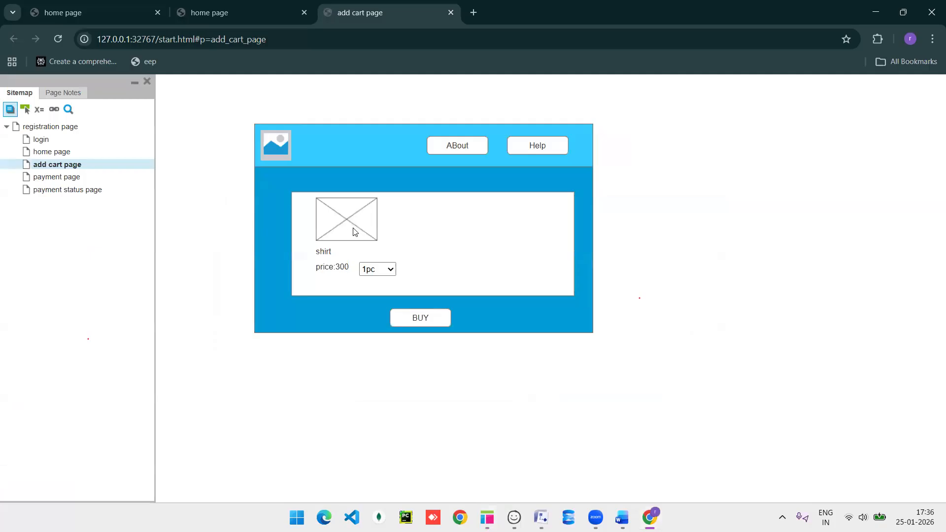
key("alt+Tab")
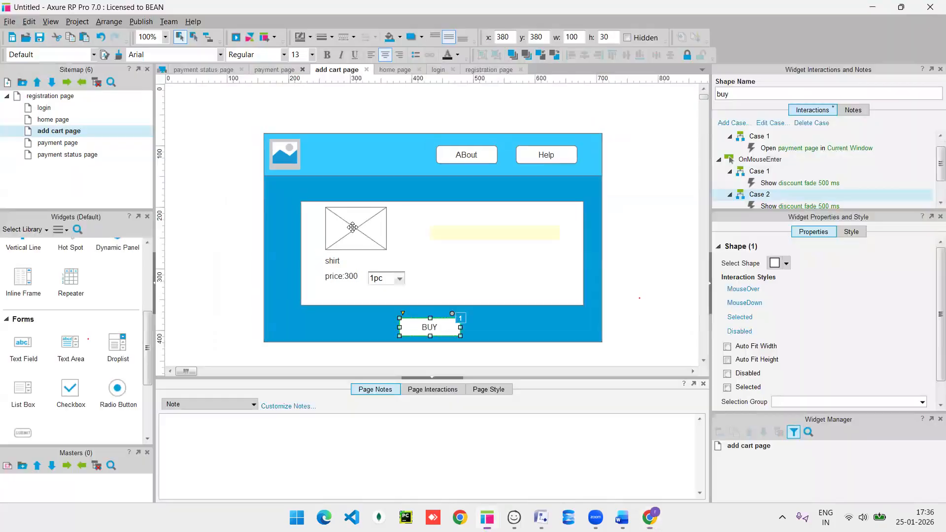
left_click(484, 274)
left_click(475, 230)
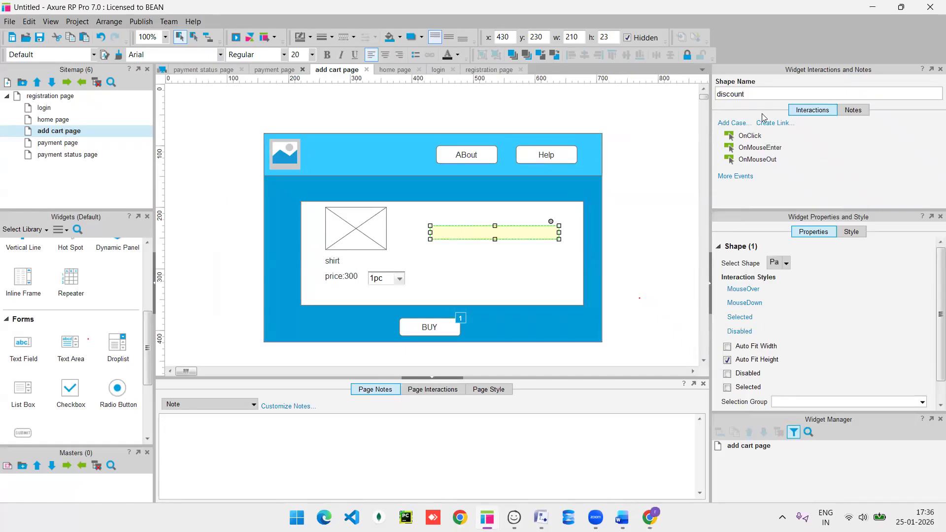
left_click(356, 242)
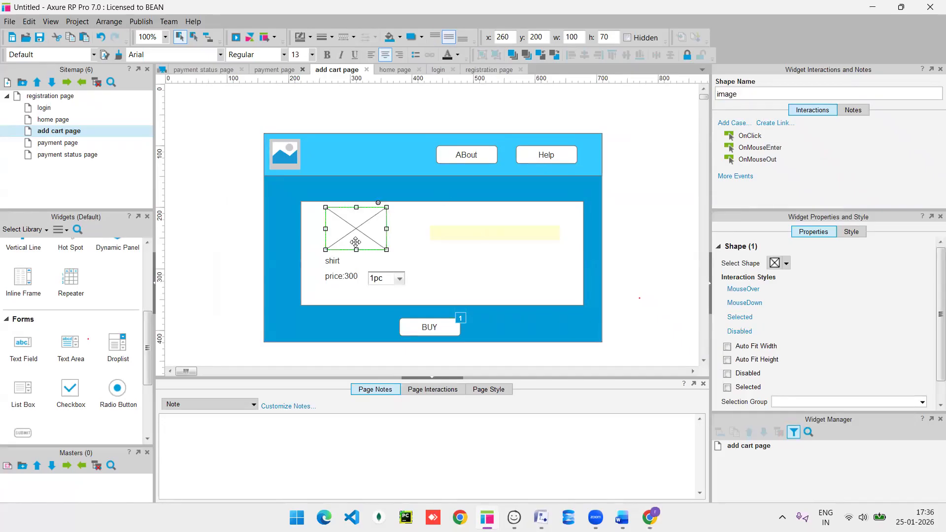
left_click(428, 329)
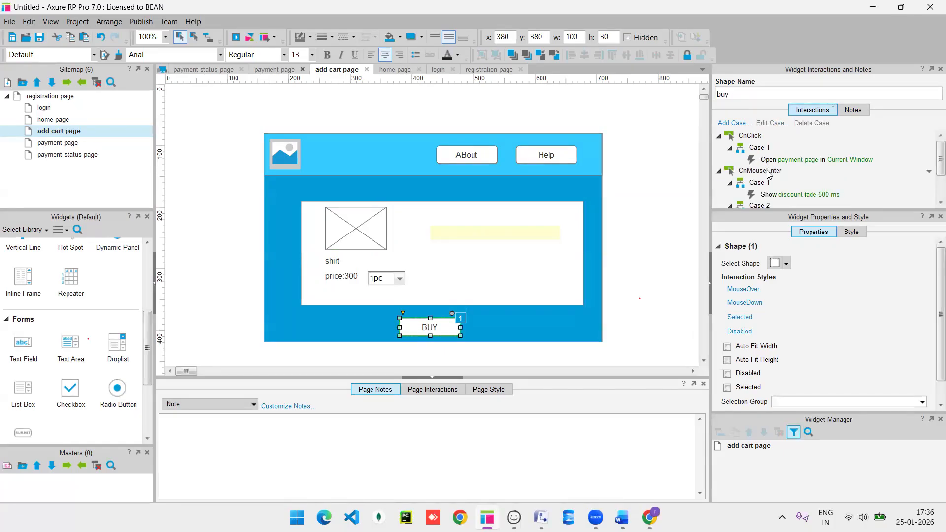
Delete both OnMouseEnter cases and their Show discount actions from BUY.
scroll(768, 175, "down", 2)
scroll(768, 175, "down", 2)
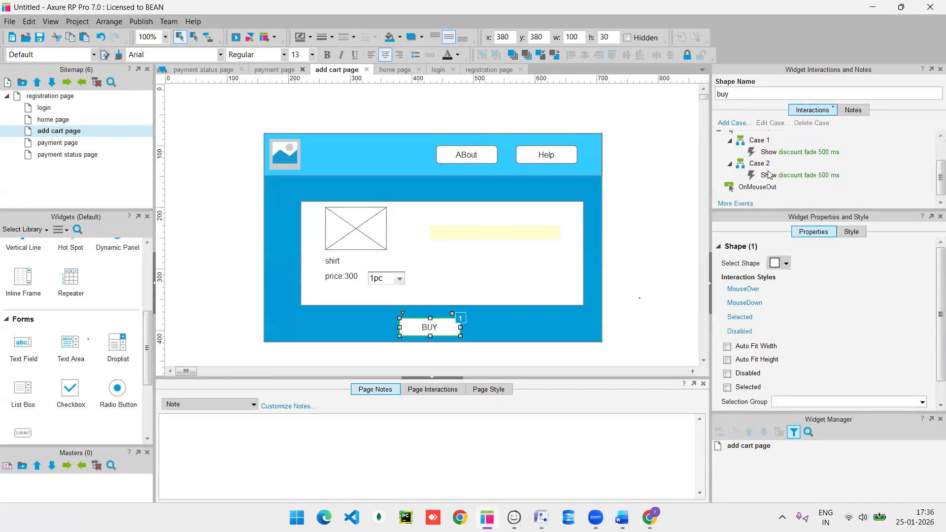
left_click(768, 175)
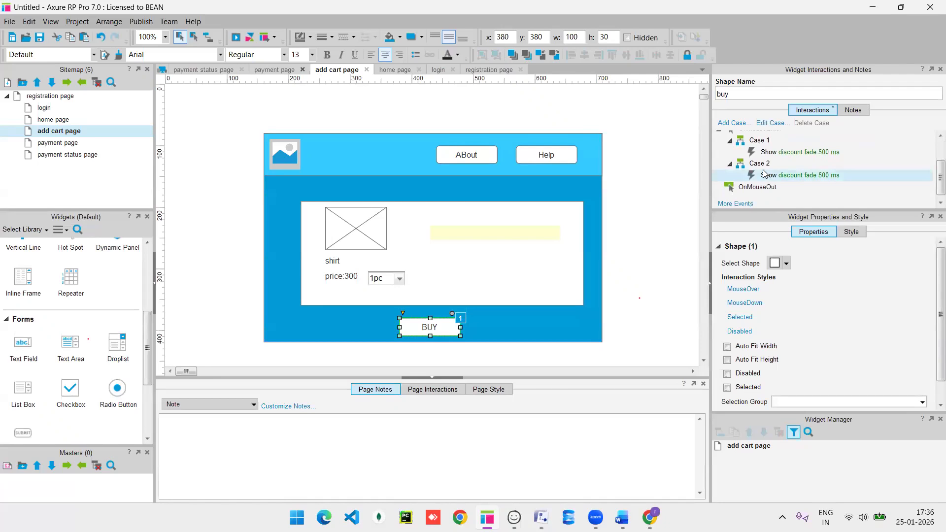
key("Delete")
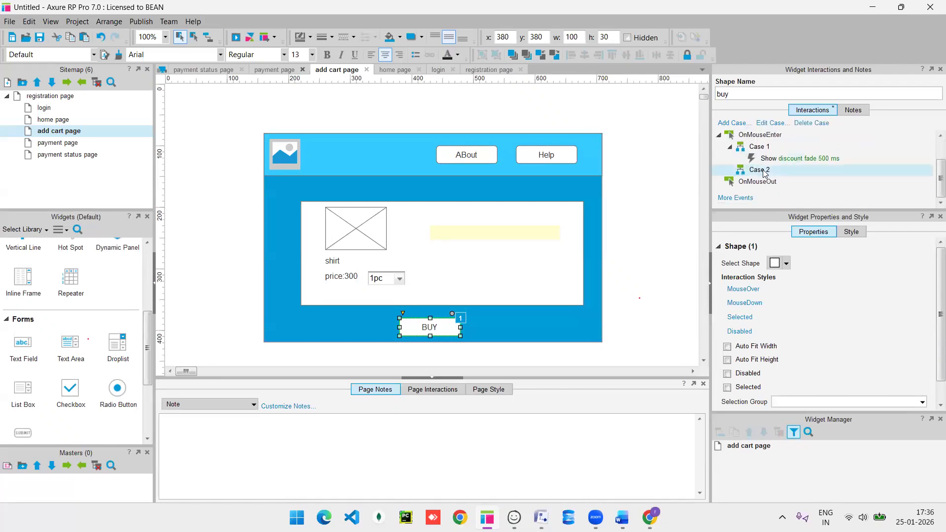
key("Delete")
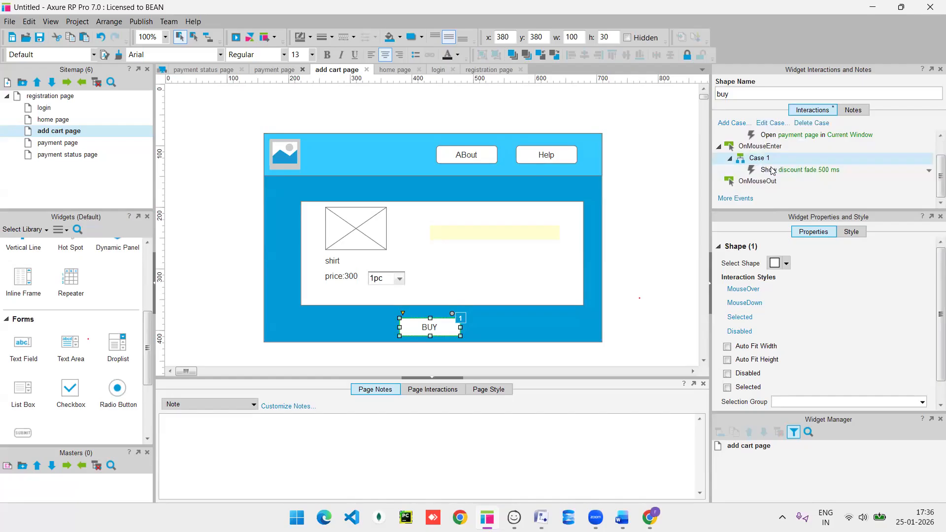
left_click(772, 170)
key("Delete")
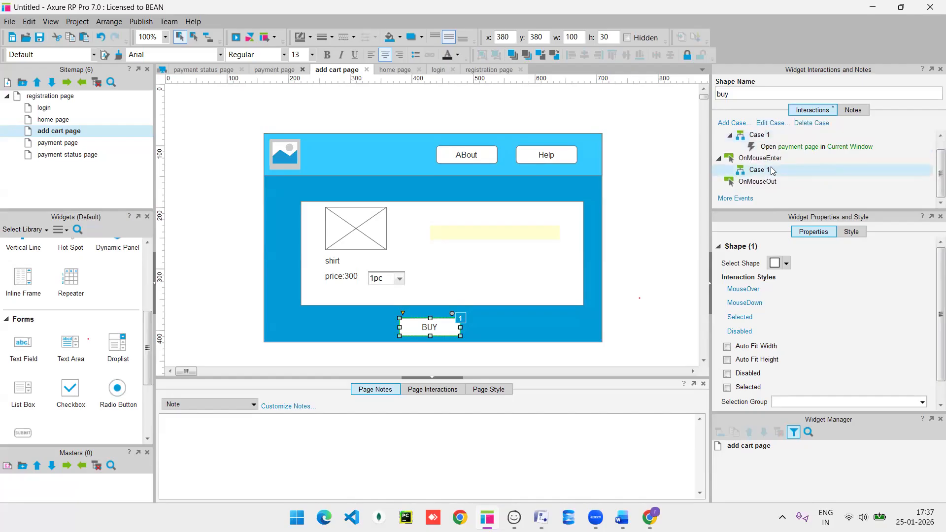
key("Delete")
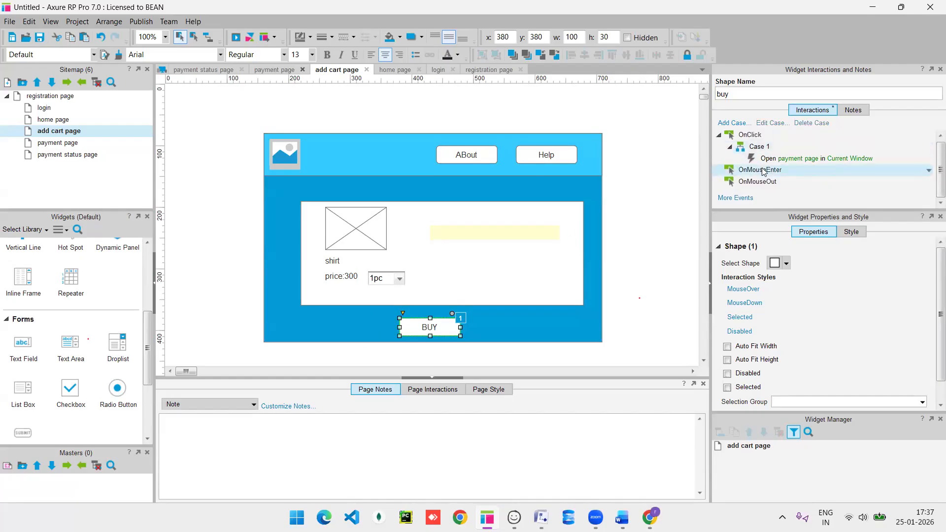
Recreate BUY's OnMouseEnter case showing discount with a 500 ms fade, then switch to the preview.
double_click(763, 171)
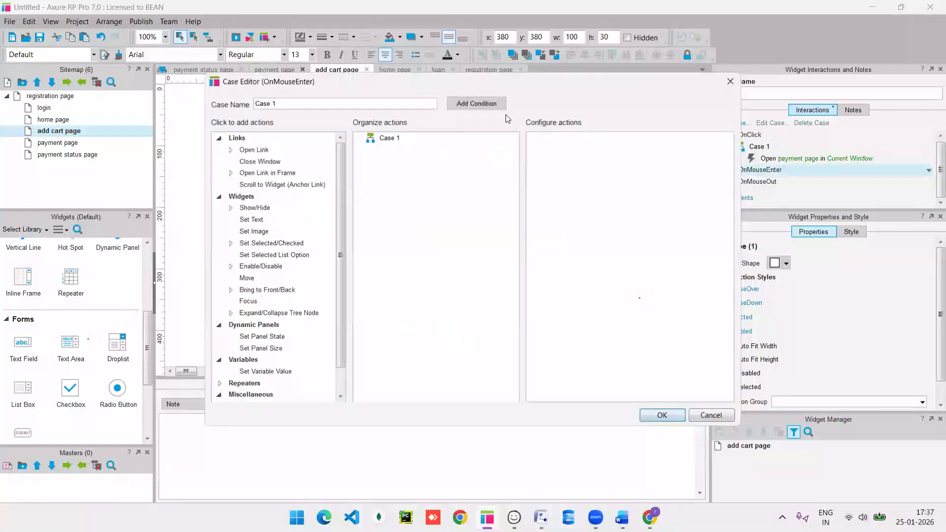
left_click(255, 208)
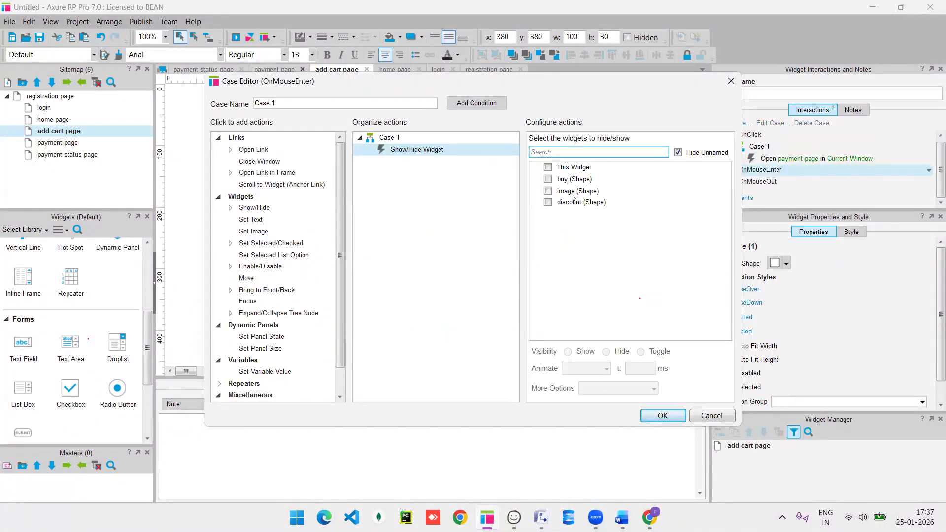
left_click(550, 205)
left_click(549, 203)
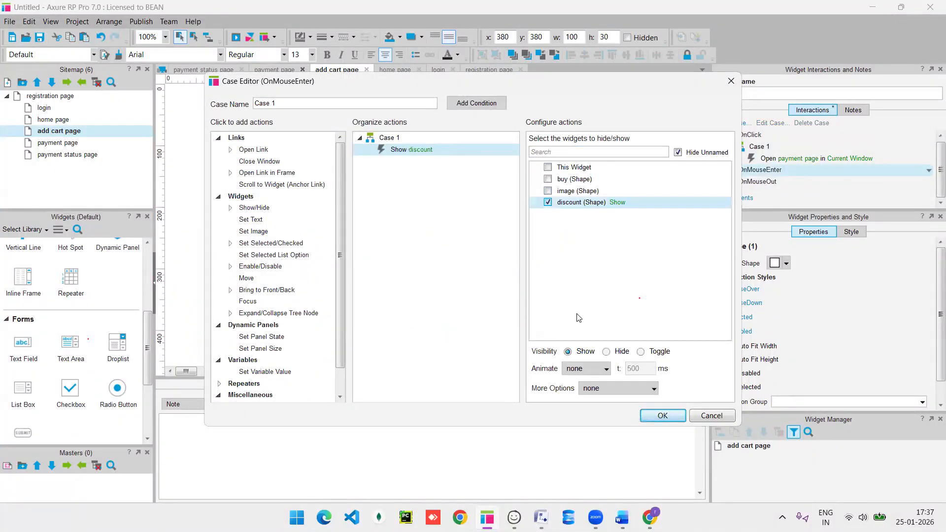
left_click(593, 376)
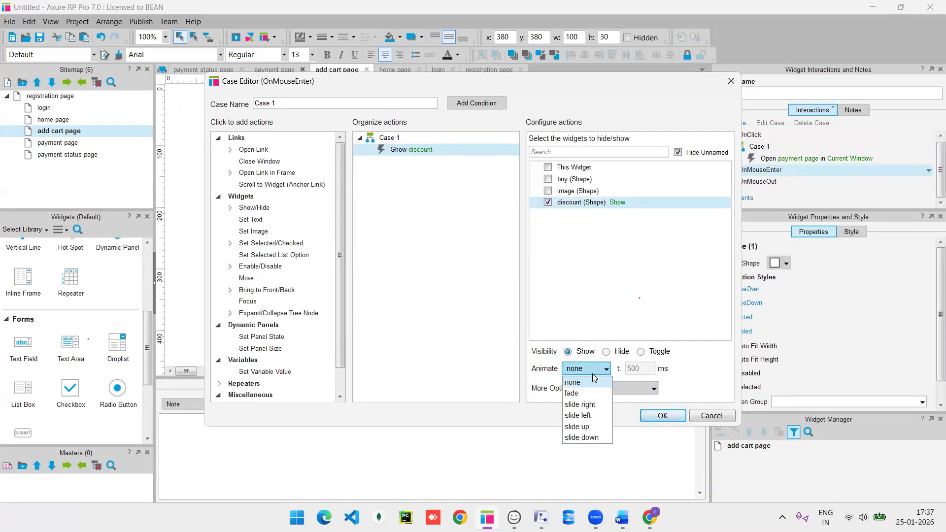
left_click(586, 398)
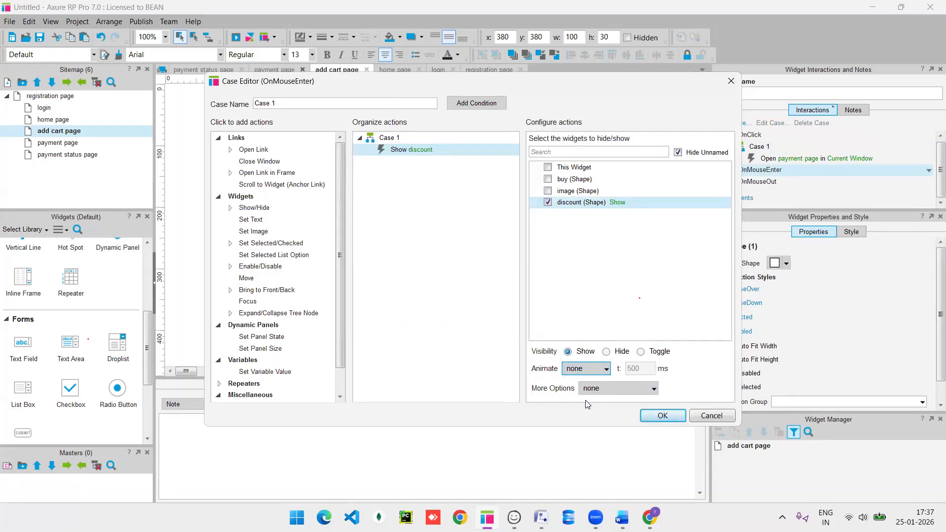
left_click(603, 369)
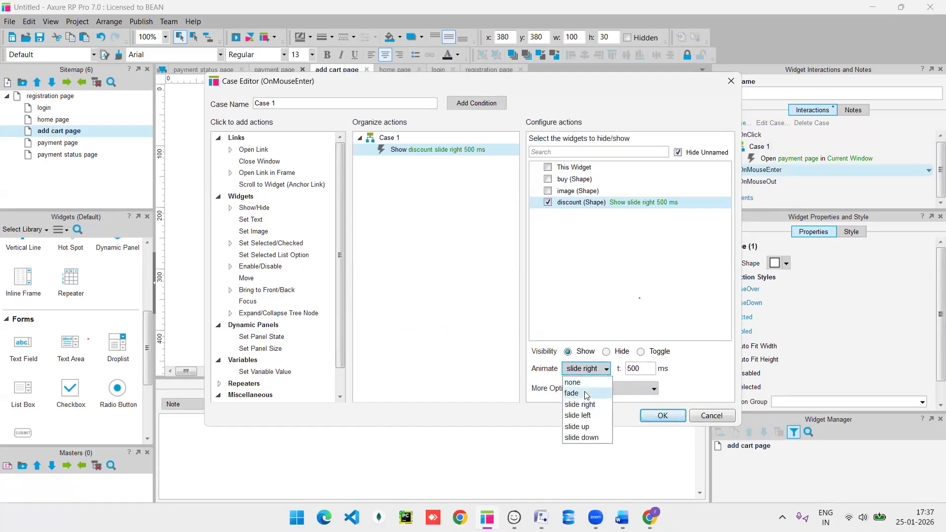
left_click(587, 395)
left_click(675, 417)
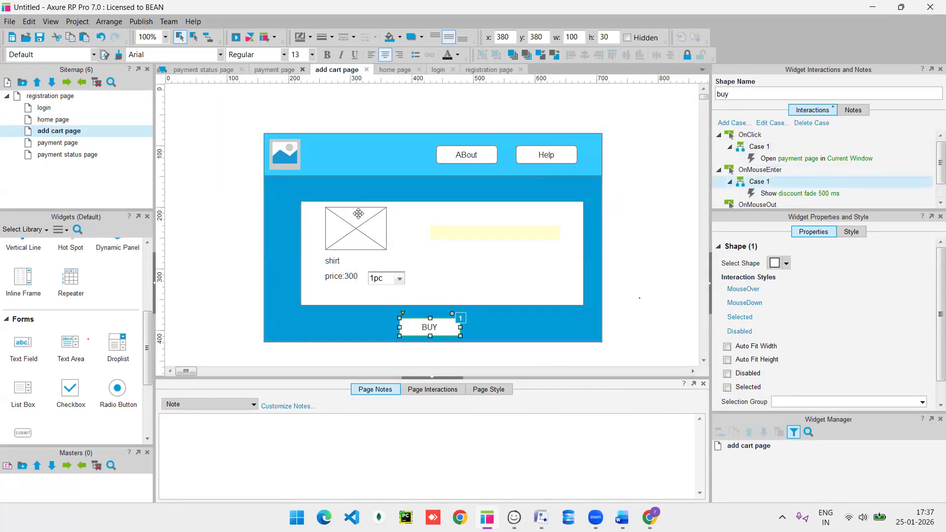
key("alt+Tab")
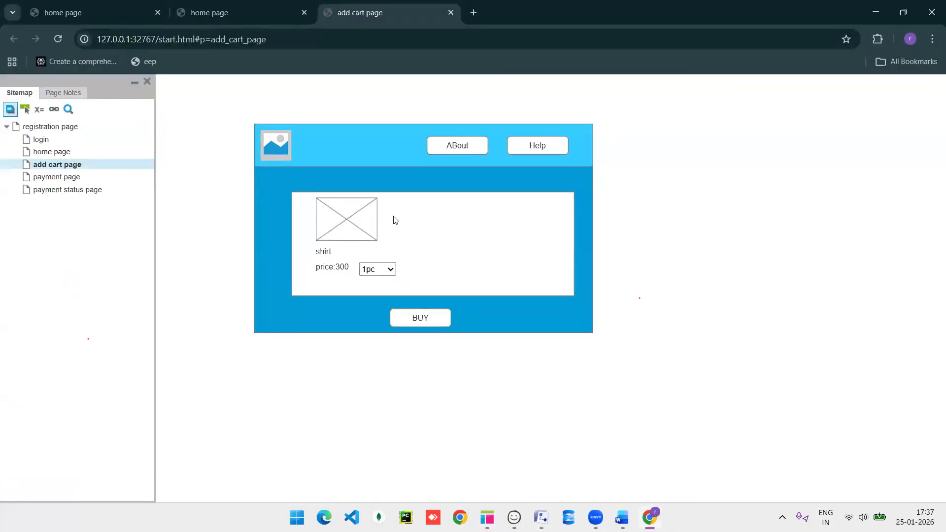
Reload the add cart page preview with F5 and return to Axure.
key("F5")
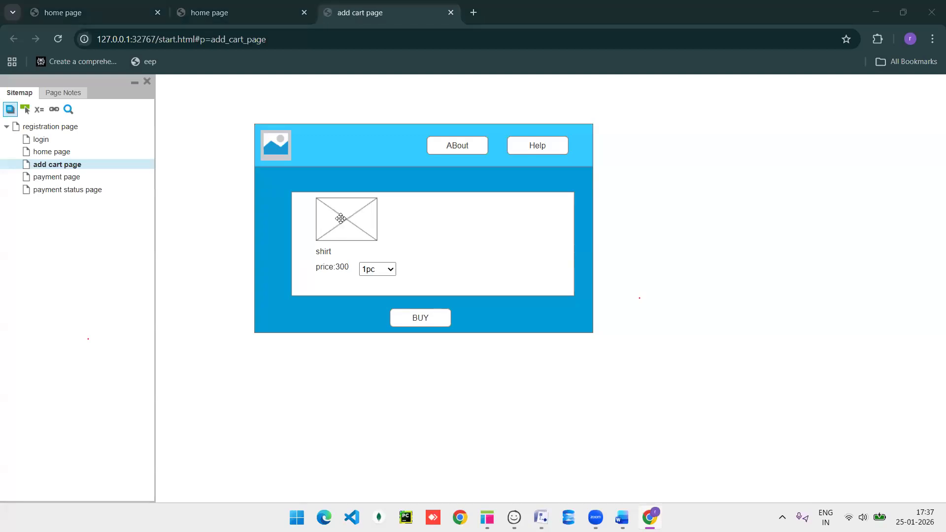
key("alt+Tab")
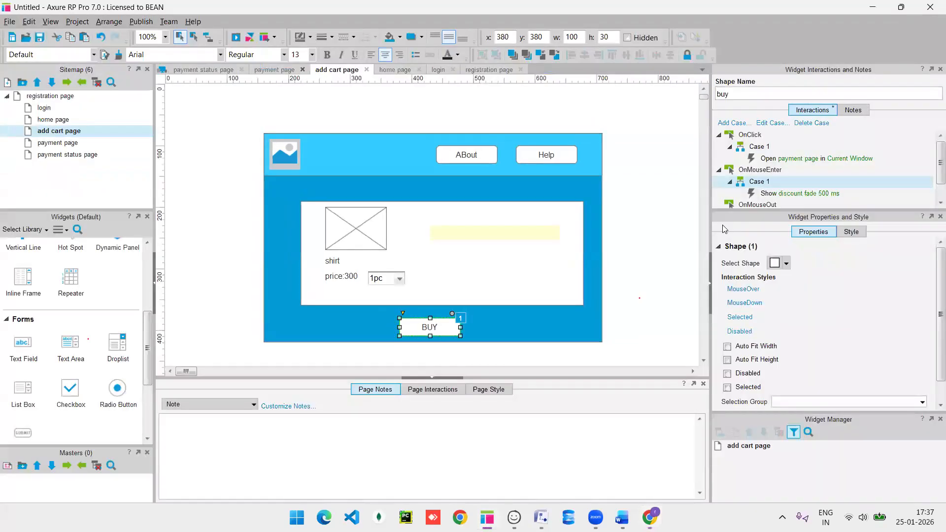
Set BUY's Show discount hover action to no animation and preview the page.
double_click(775, 193)
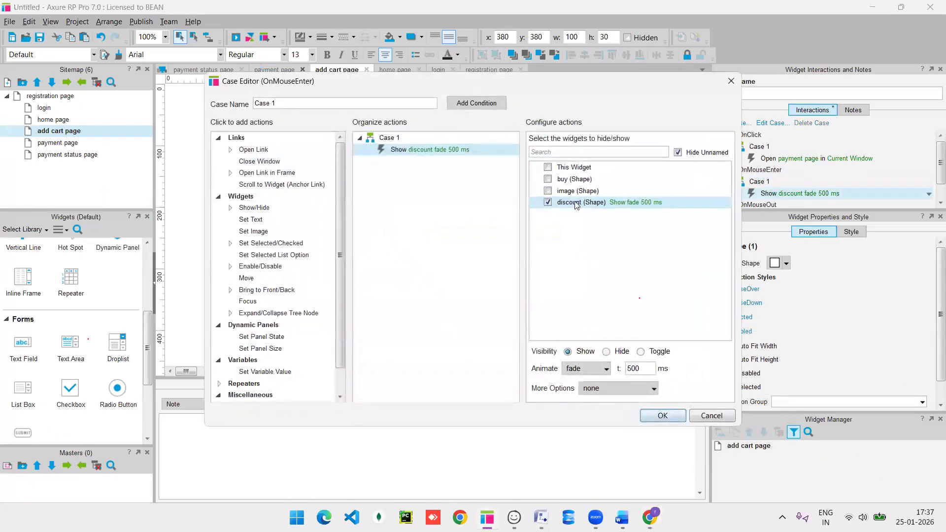
left_click(579, 367)
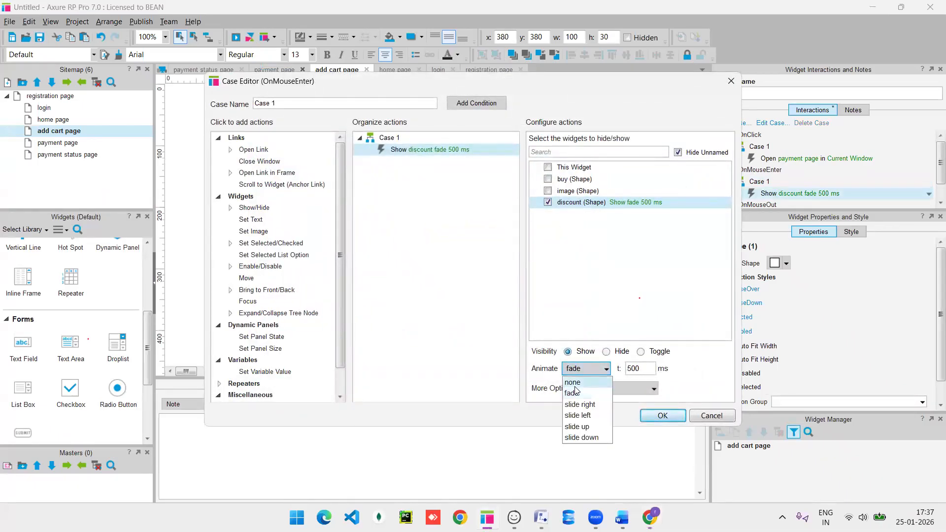
left_click(577, 390)
left_click(661, 416)
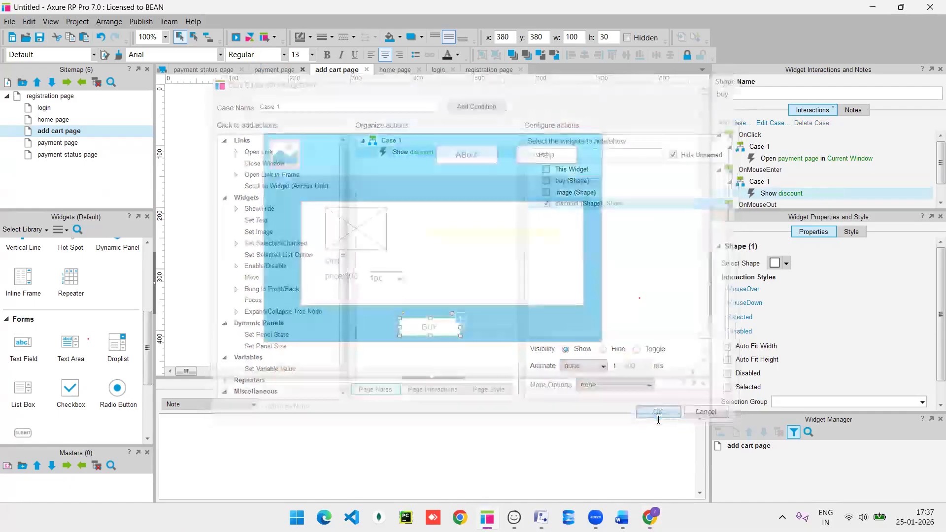
key("F5")
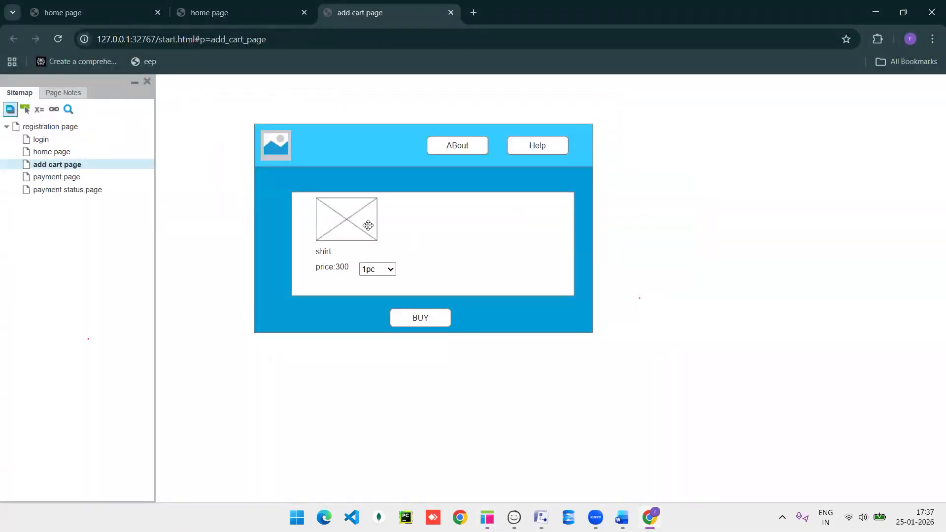
key("alt+Tab")
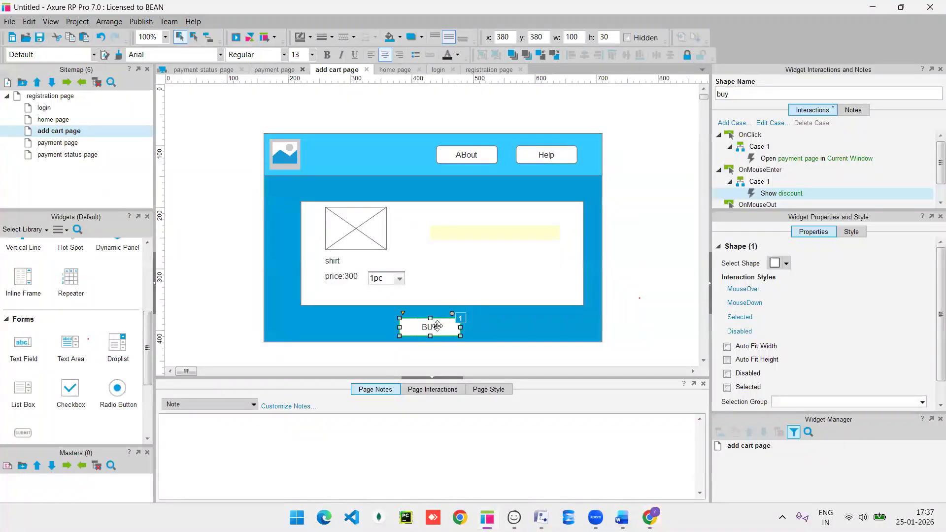
Start a new OnMouseOut case for the BUY button.
left_click(438, 326)
left_click(438, 325)
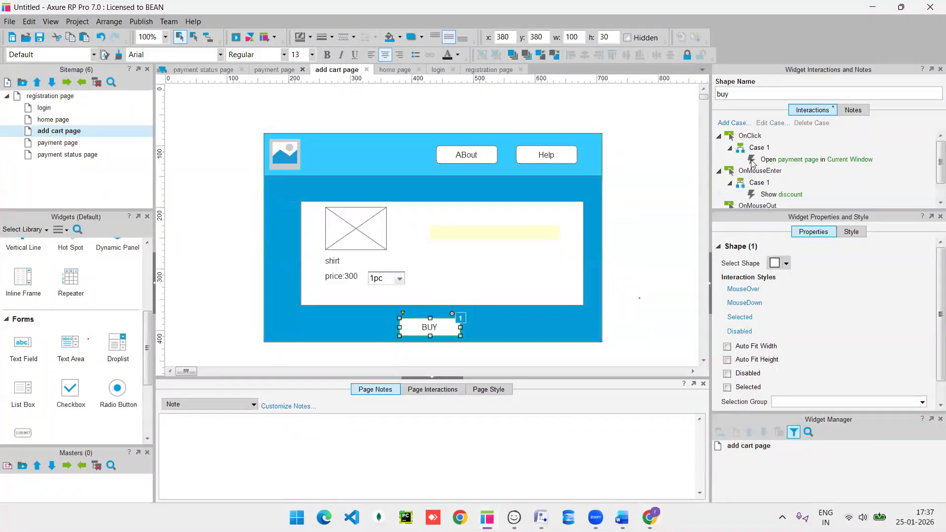
scroll(753, 162, "down", 2)
double_click(760, 181)
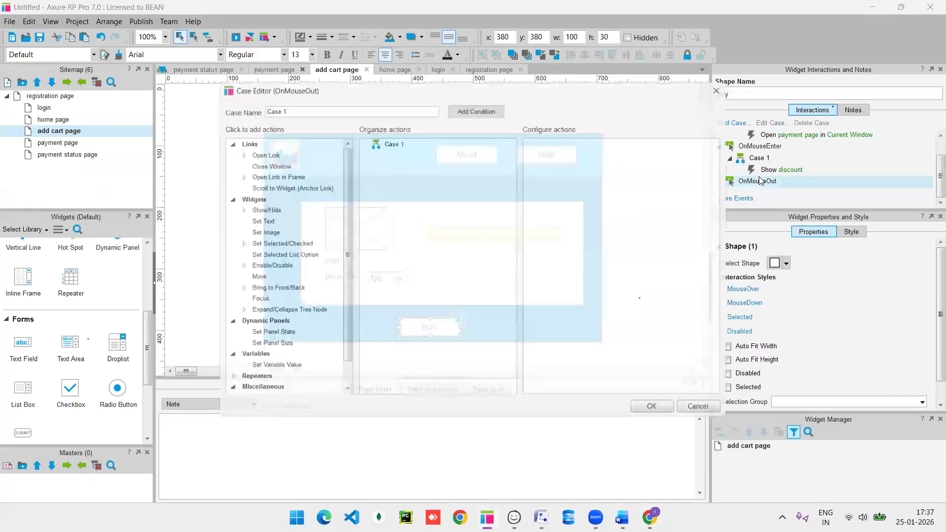
Add a Hide action on the discount shape with a fade animation to BUY's OnMouseOut case.
left_click(255, 209)
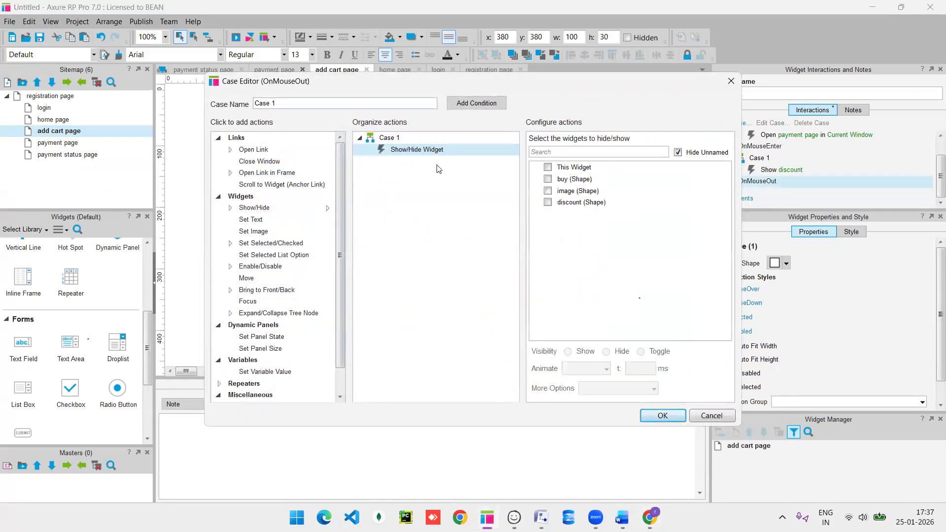
left_click(548, 203)
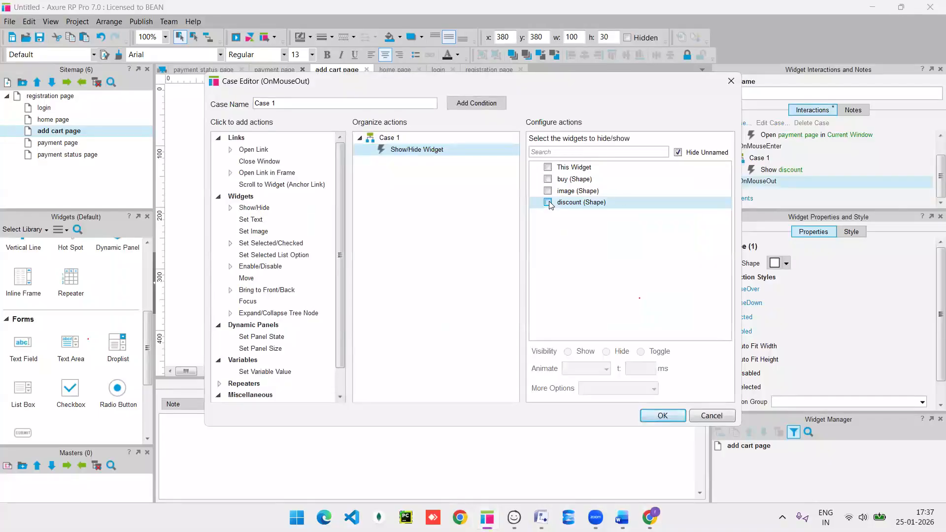
left_click(606, 352)
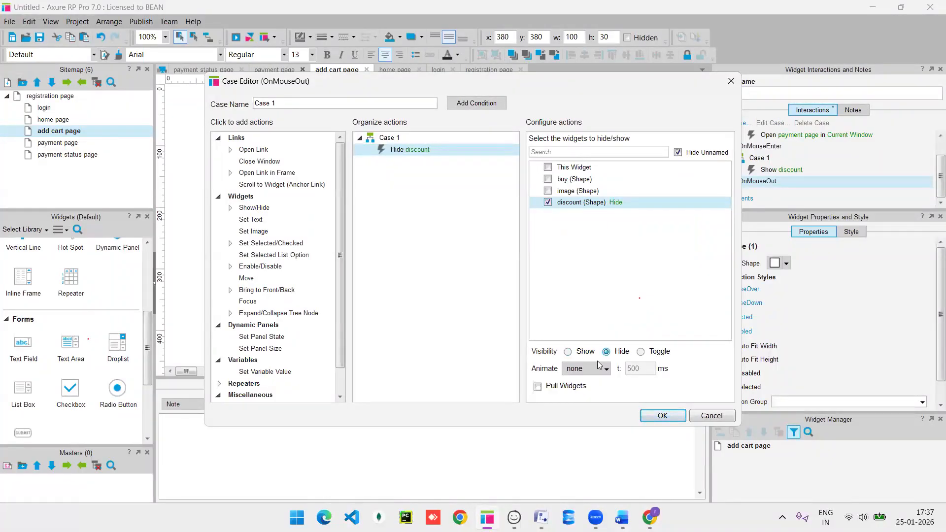
left_click(593, 371)
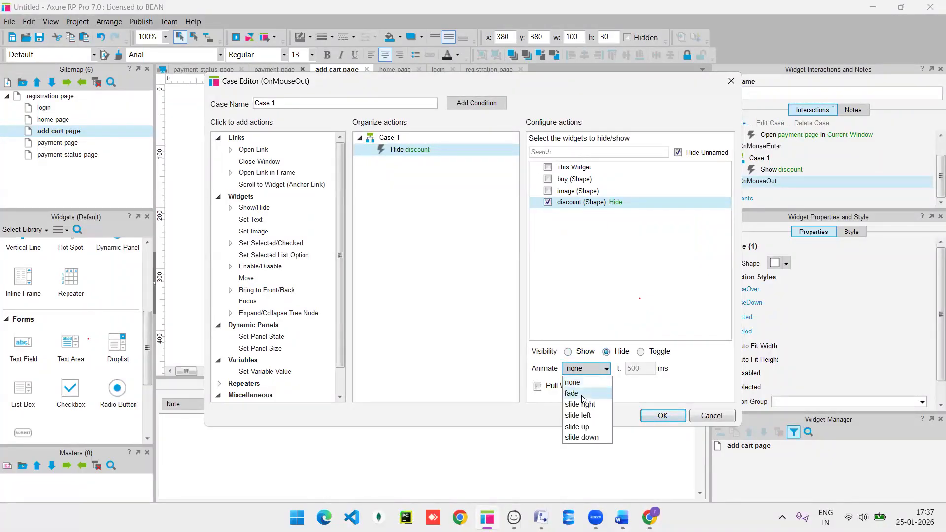
left_click(582, 394)
left_click(663, 416)
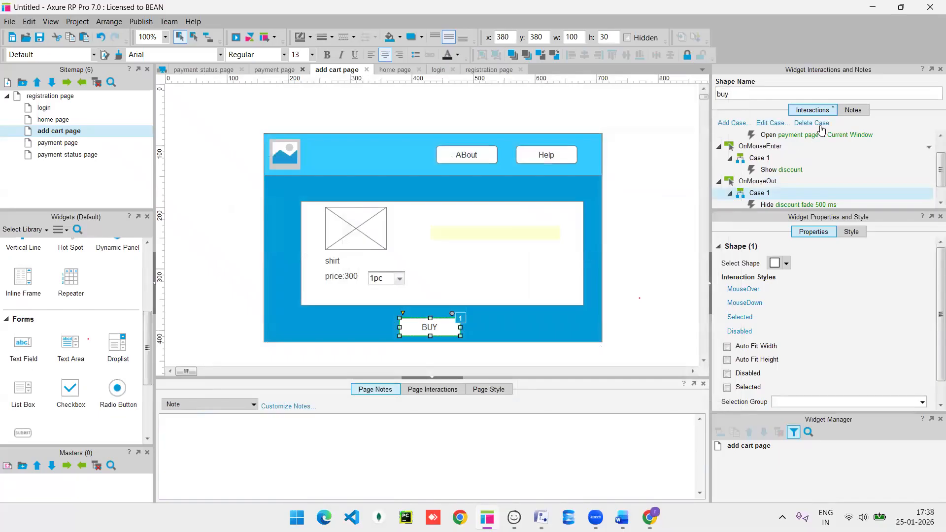
Preview the page, then Set Visible on the discount shape so '50% for this product' shows.
key("F5")
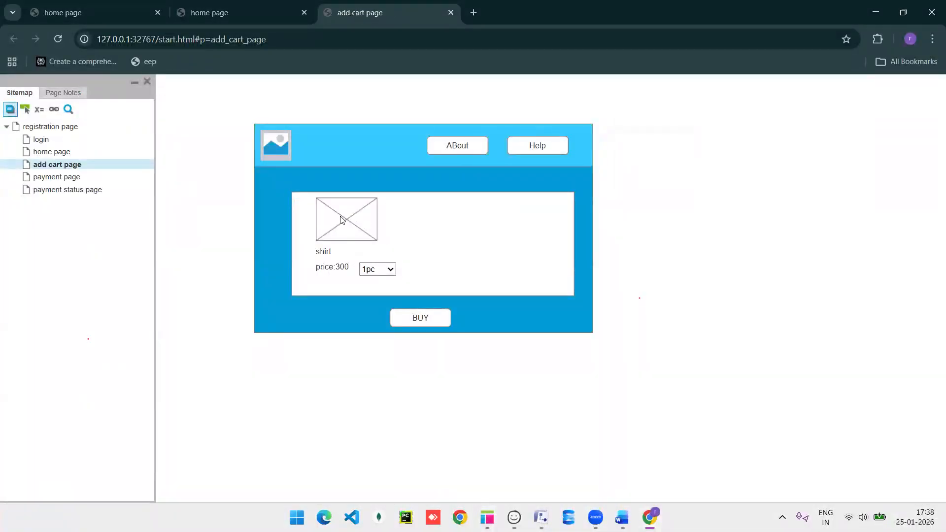
key("alt+Tab")
left_click(510, 229)
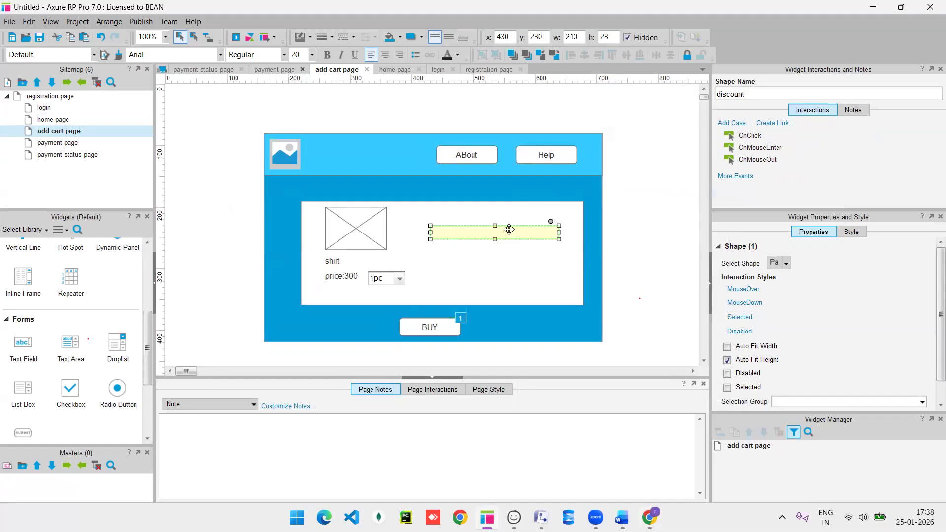
right_click(510, 229)
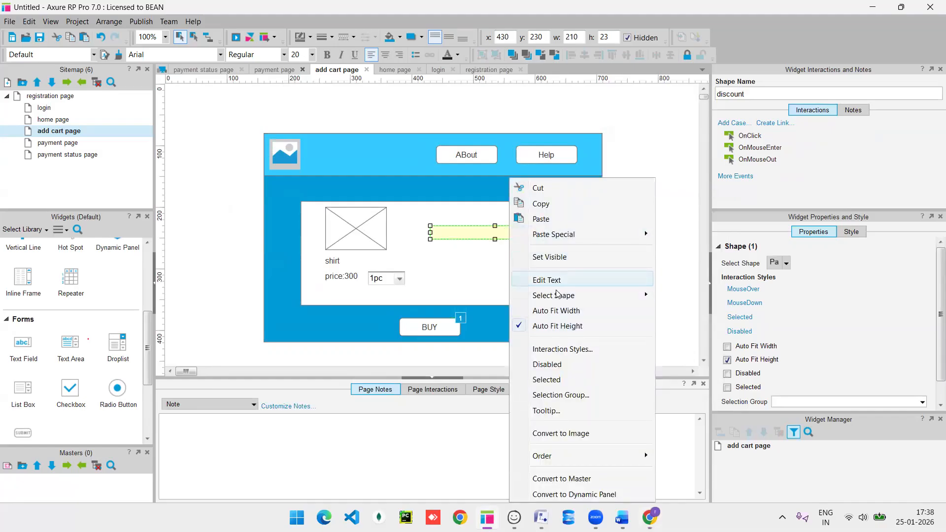
left_click(537, 259)
left_click(632, 221)
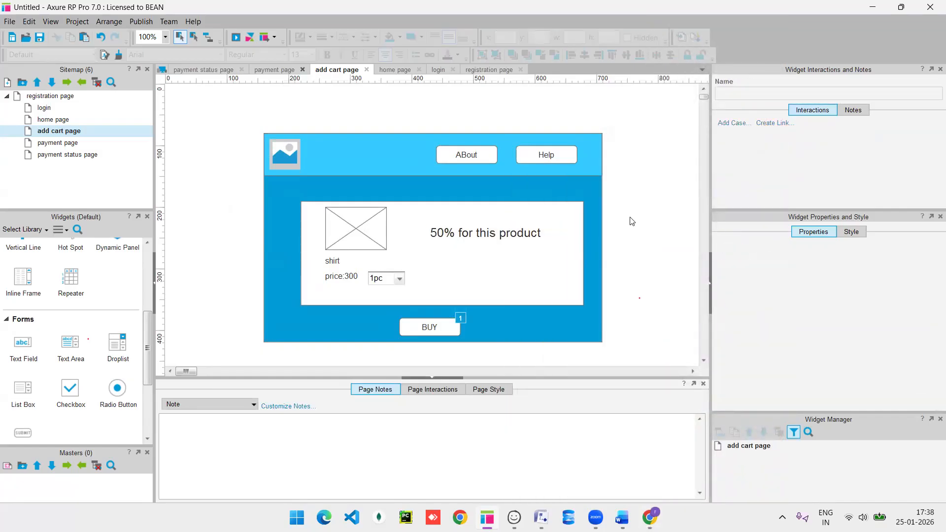
left_click(479, 235)
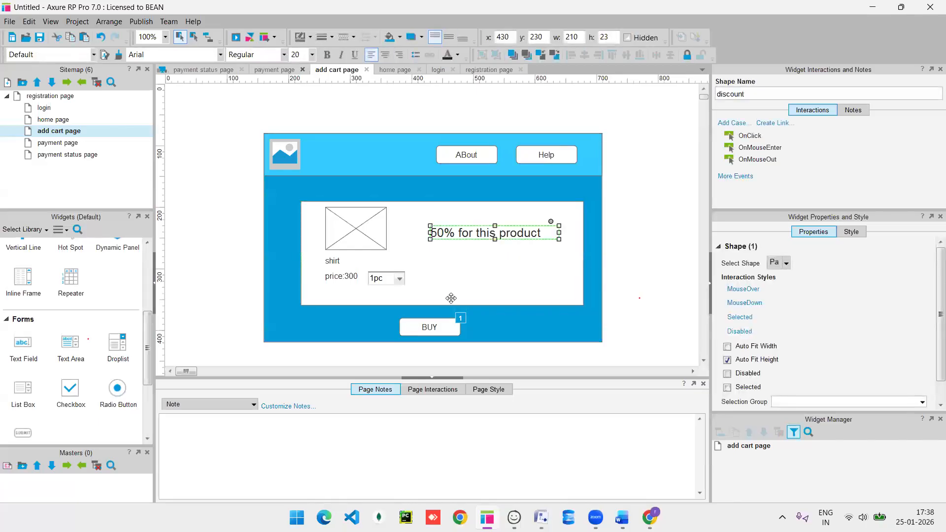
Delete the Show discount and Hide discount actions from the BUY button's interactions.
left_click(436, 330)
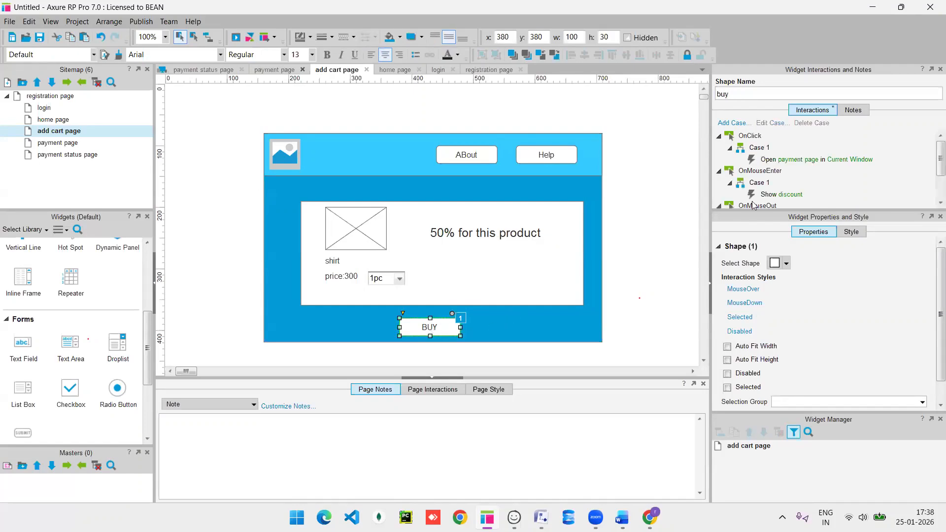
left_click(776, 193)
key("Delete")
key("Delete")
scroll(781, 196, "down", 2)
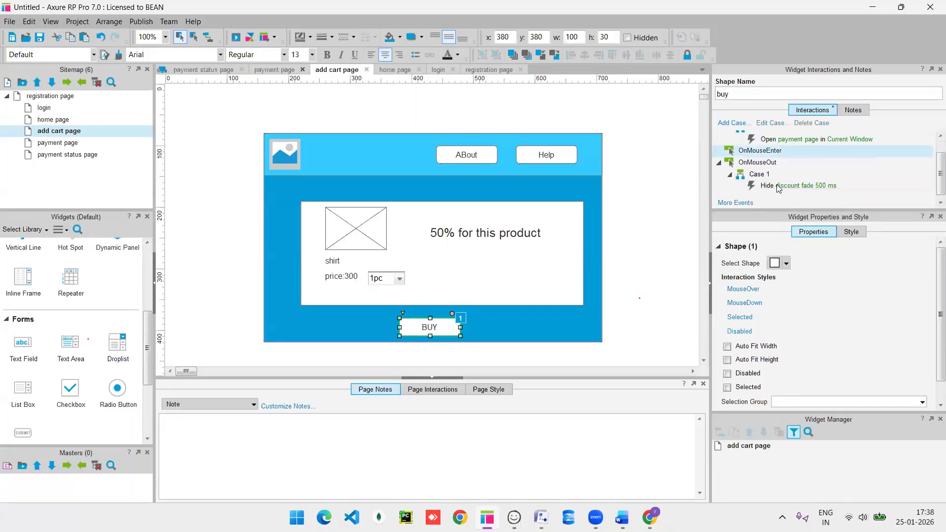
left_click(779, 186)
key("Delete")
key("Delete")
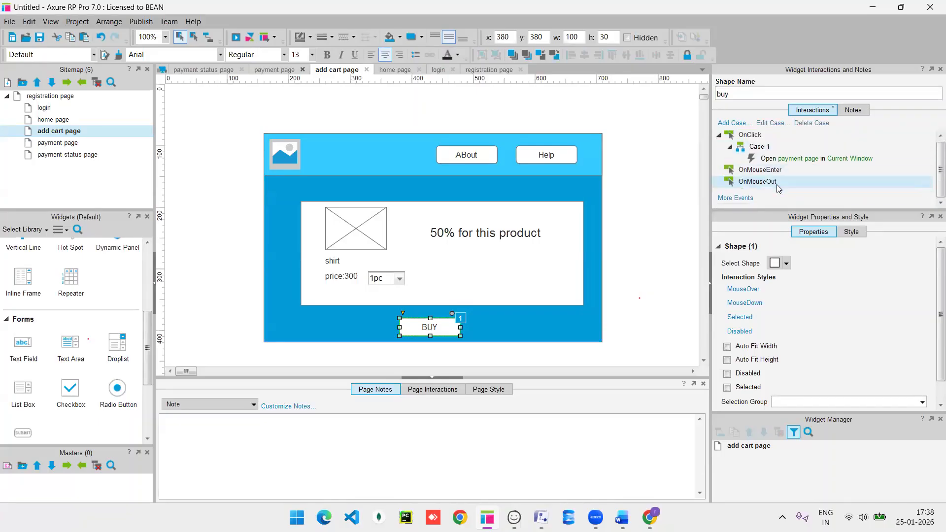
Select the discount text, shirt image and BUY button to review them, checking BUY's name.
left_click(512, 237)
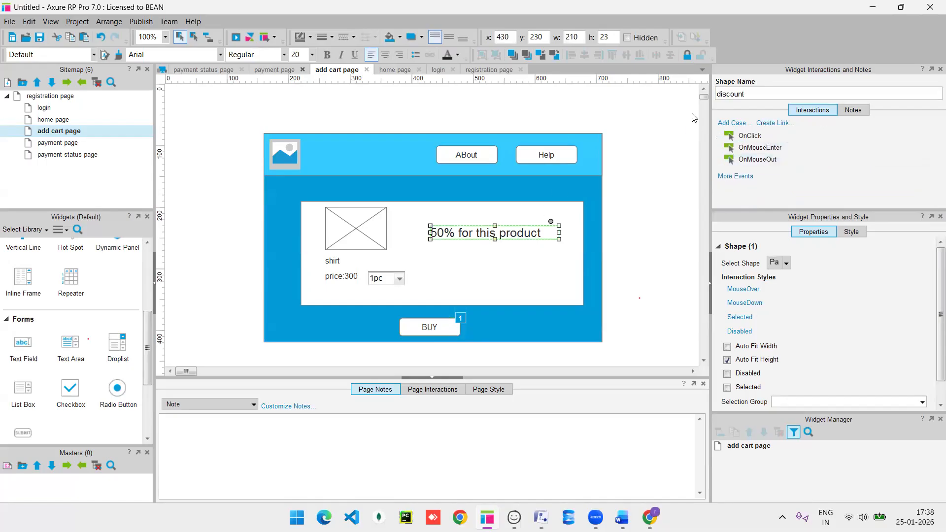
left_click(356, 221)
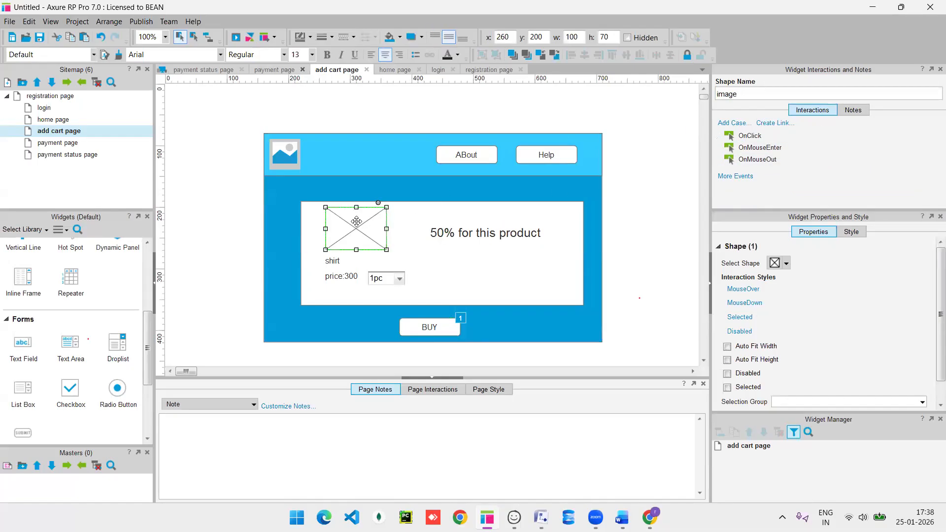
left_click(430, 330)
left_click(742, 96)
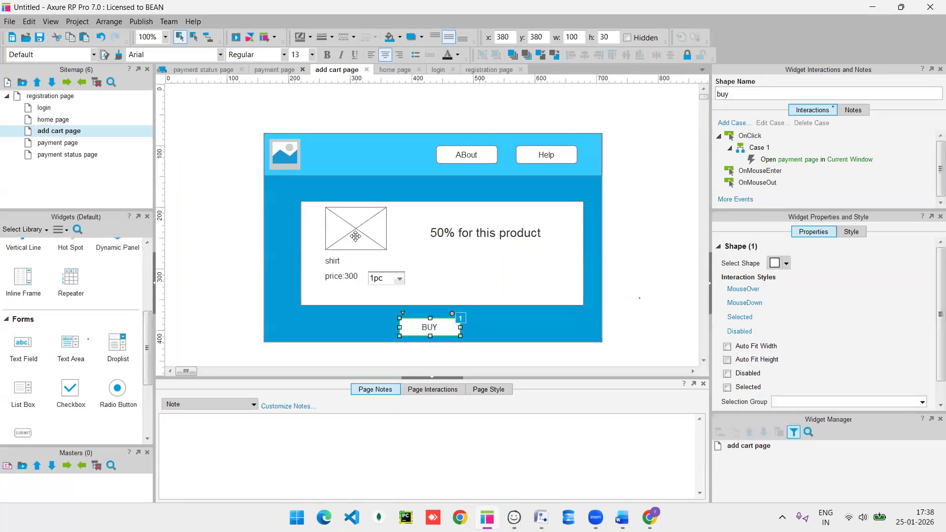
Add an OnMouseEnter case to the shirt image that shows the discount text, then preview.
left_click(356, 236)
double_click(761, 148)
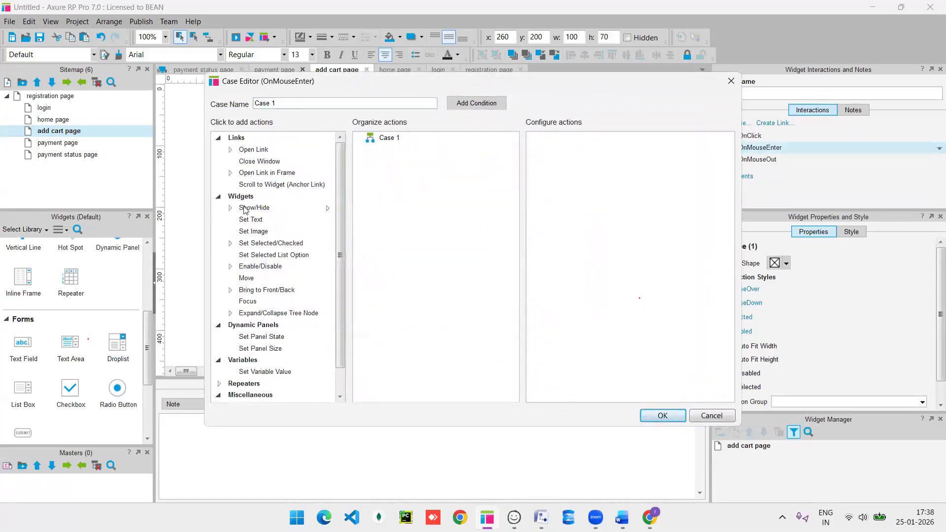
left_click(245, 208)
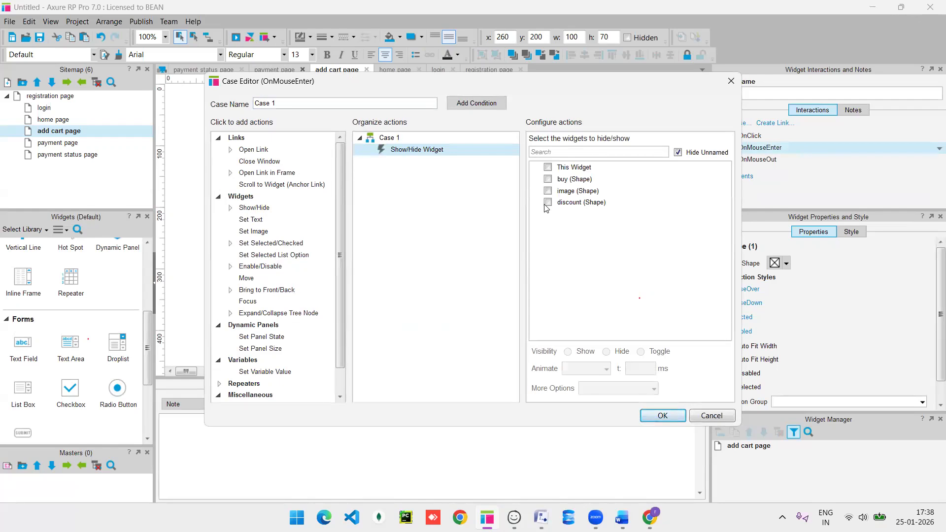
left_click(547, 203)
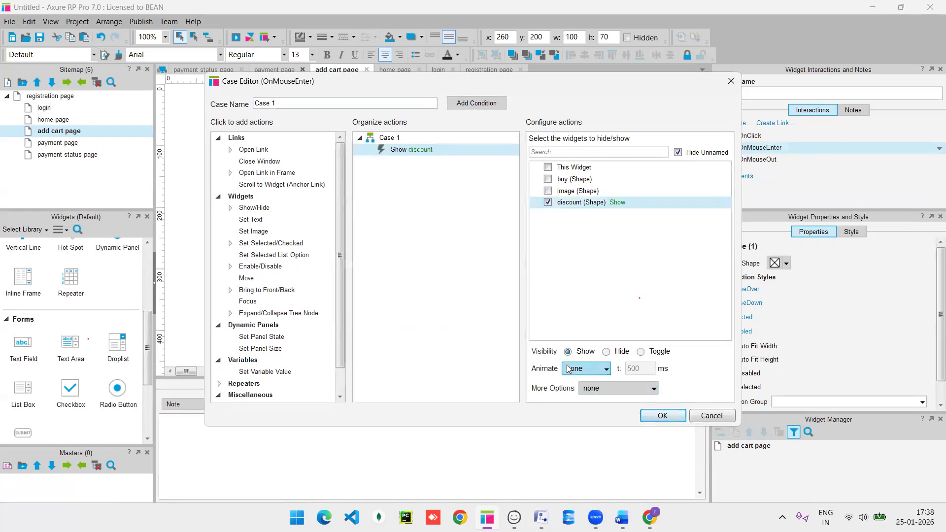
left_click(661, 416)
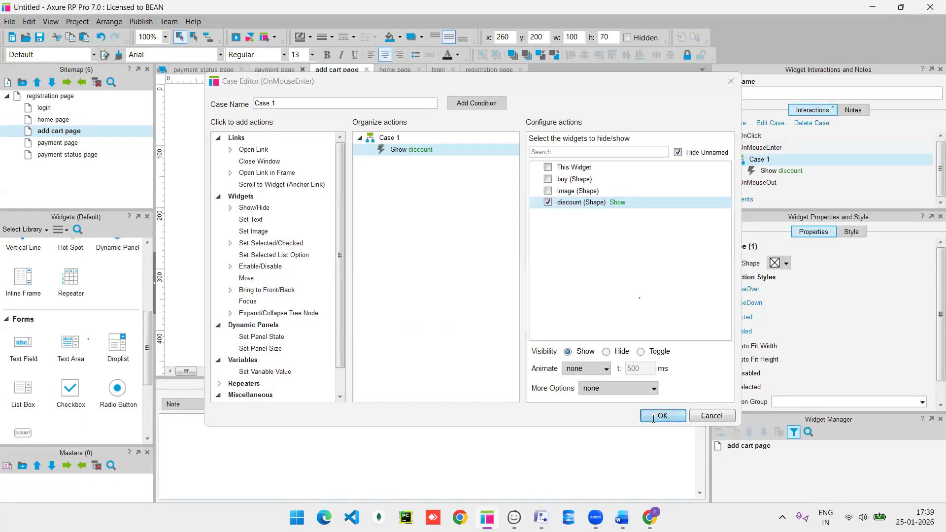
key("F5")
key("F5")
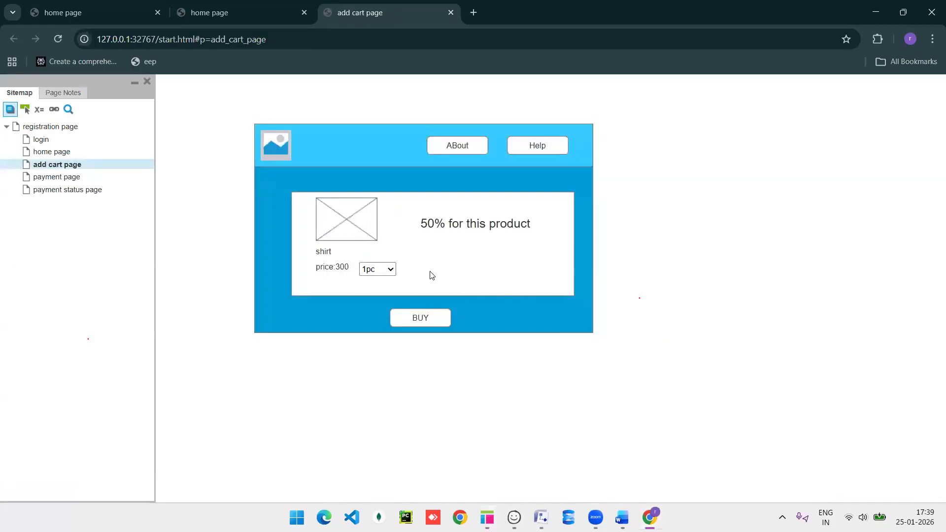
key("alt+Tab")
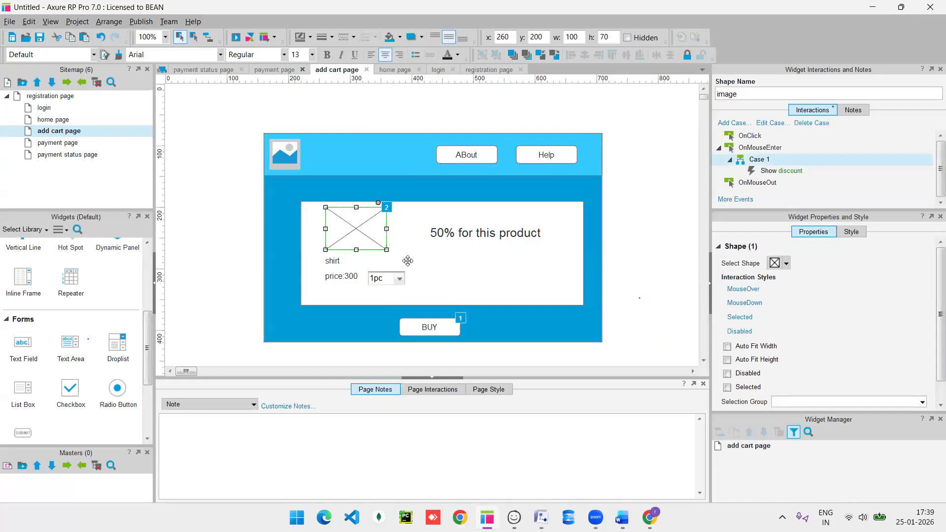
Change the image's Show discount action to fade in over 500 ms and preview again.
double_click(777, 173)
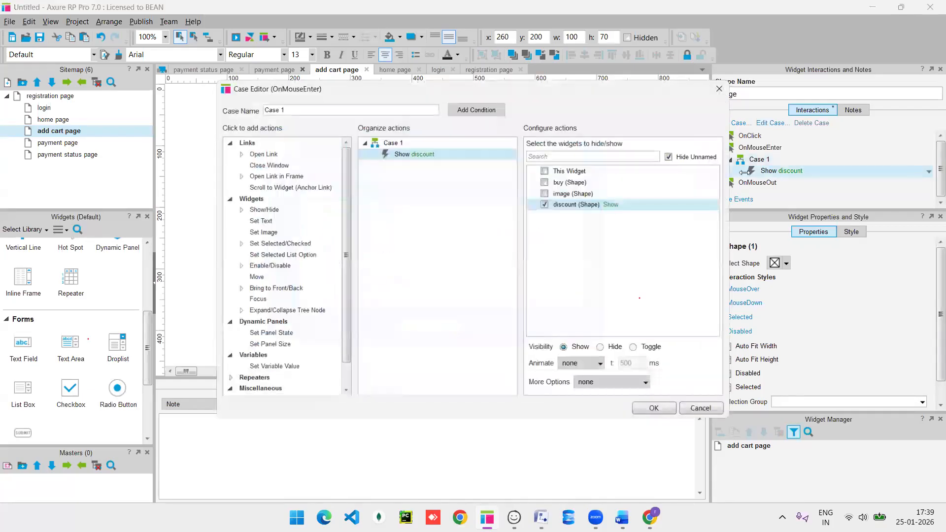
left_click(583, 370)
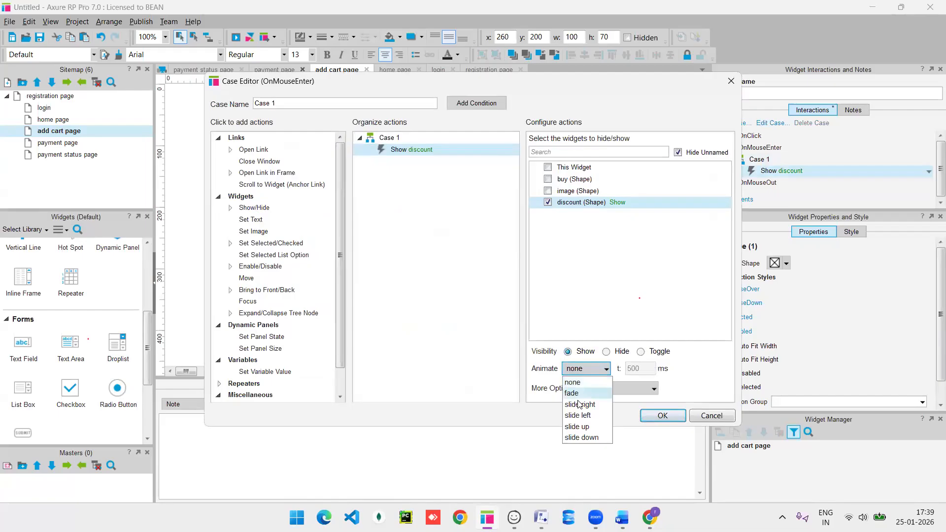
left_click(580, 393)
left_click(658, 415)
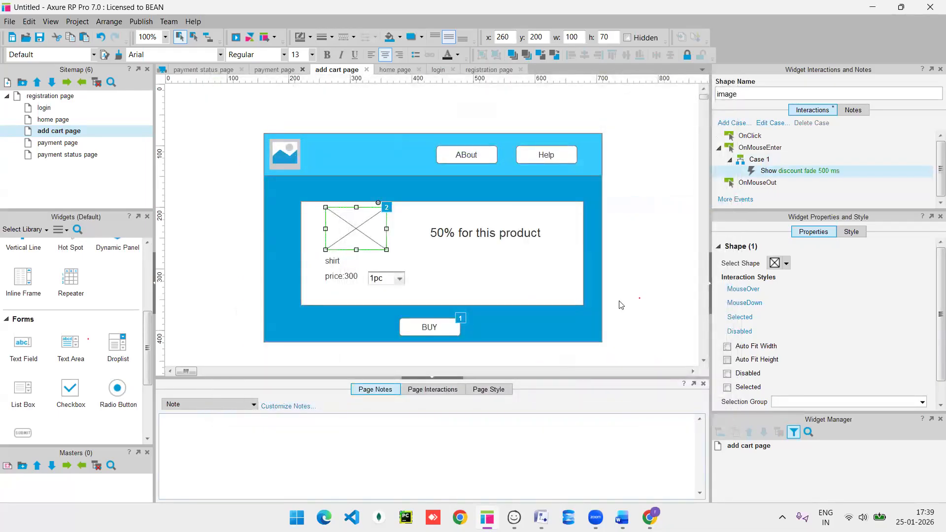
key("F5")
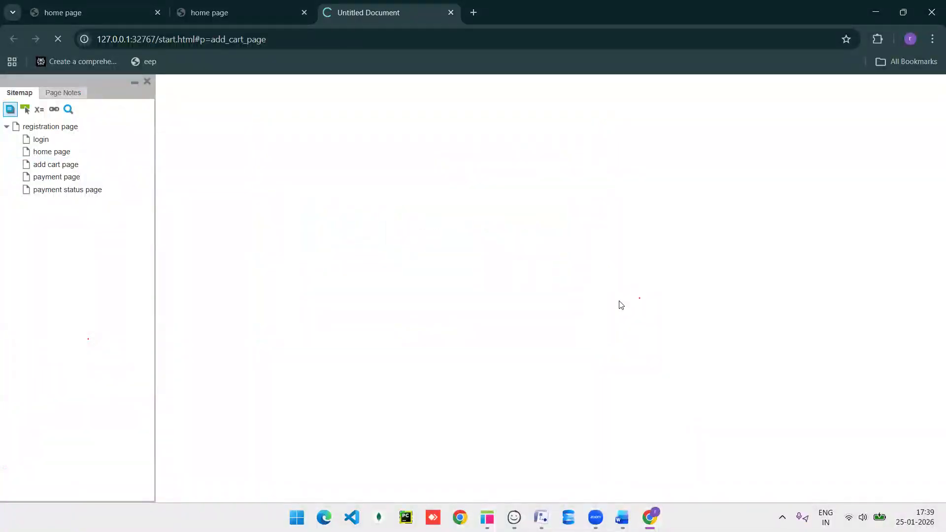
Set the discount text hidden by default.
key("alt+Tab")
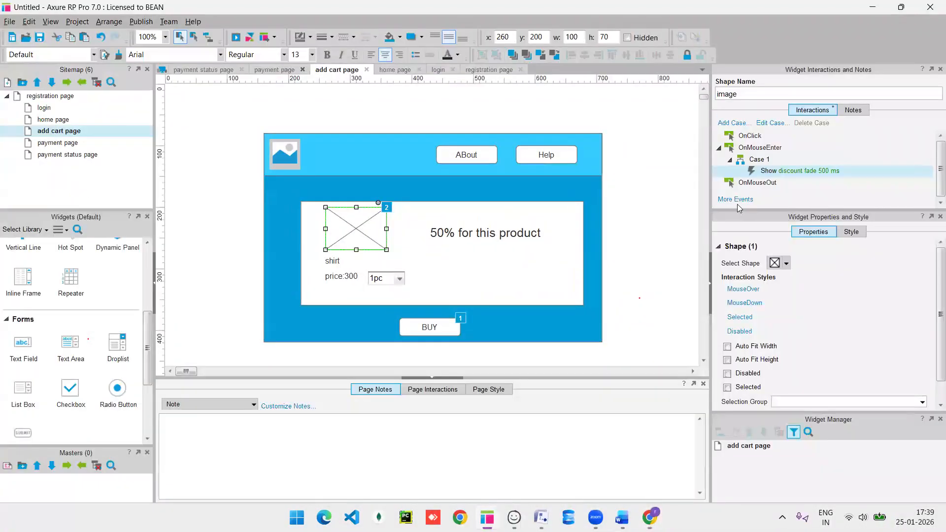
left_click(511, 235)
right_click(506, 235)
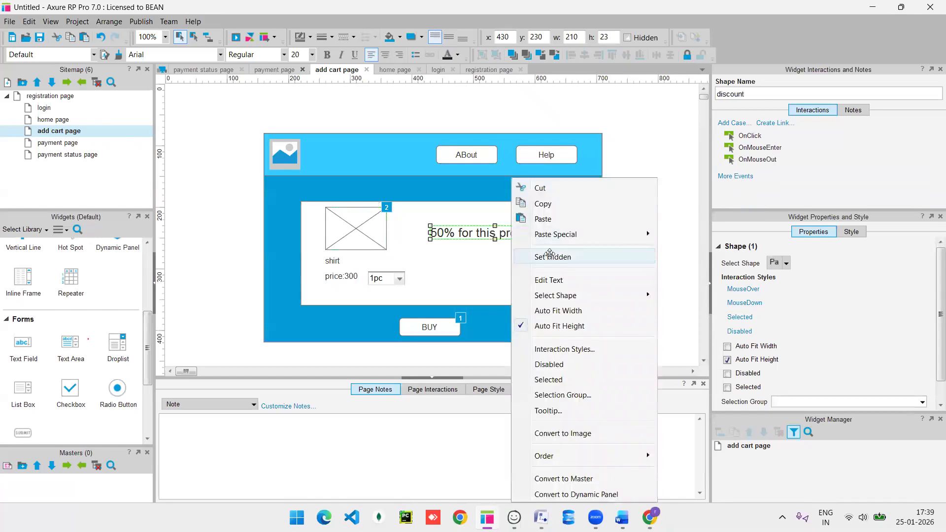
left_click(550, 254)
Preview the page and test that hovering the shirt image reveals the discount text.
key("F5")
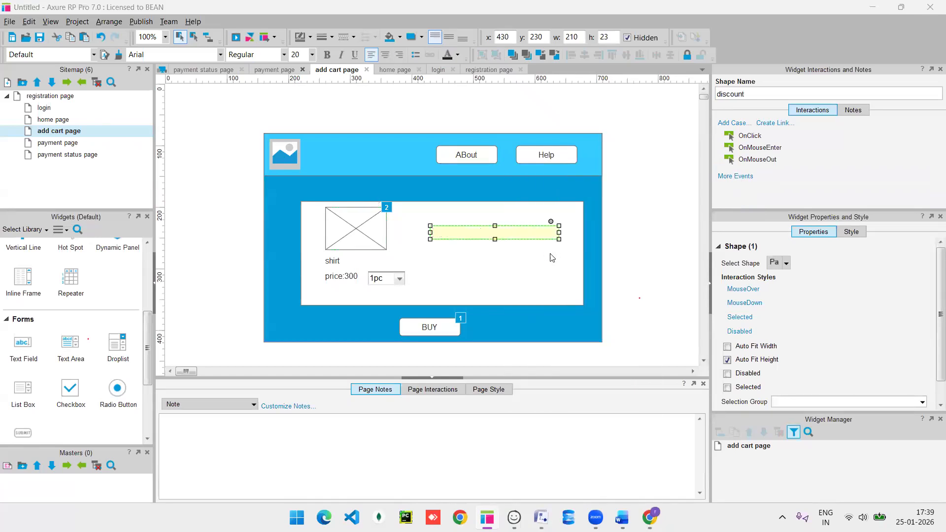
left_click(341, 221)
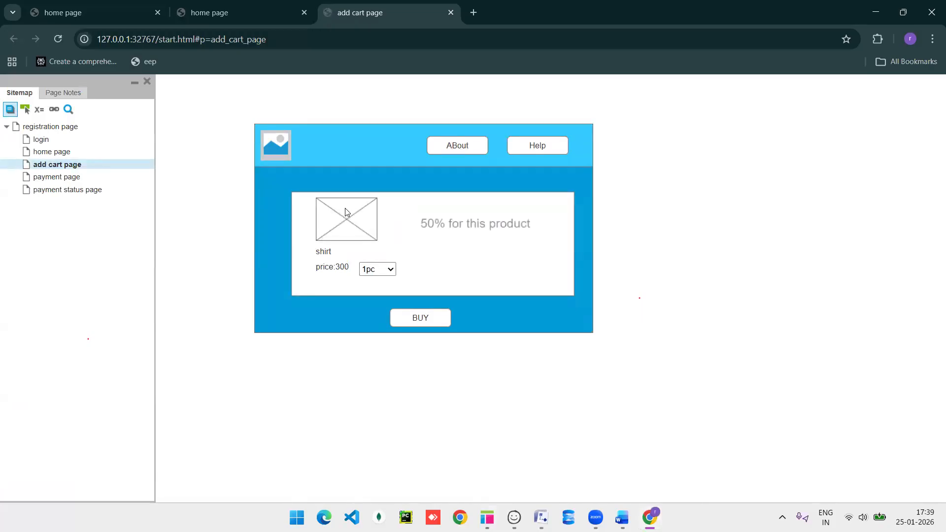
key("F5")
mouse_move(355, 228)
key("alt+Tab")
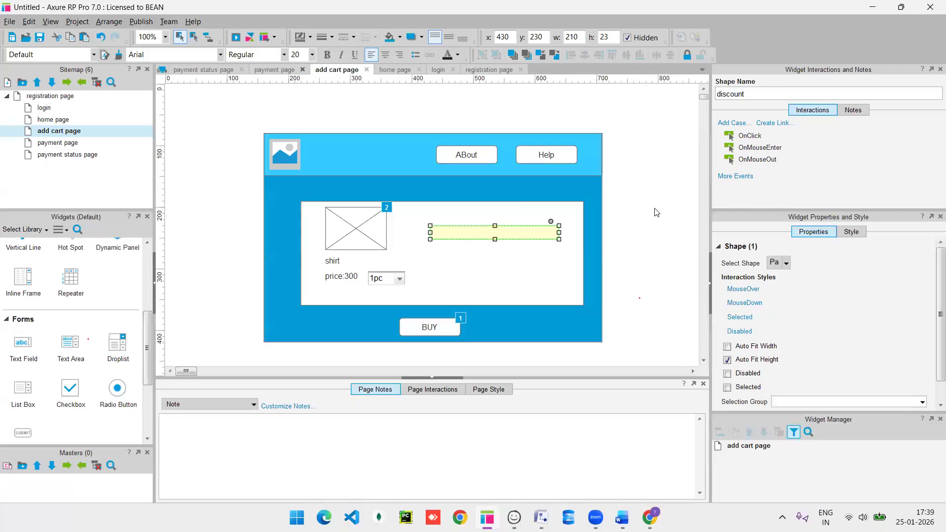
Add an OnMouseOut case to the shirt image hiding the discount with a 500 ms fade, then preview.
left_click(359, 230)
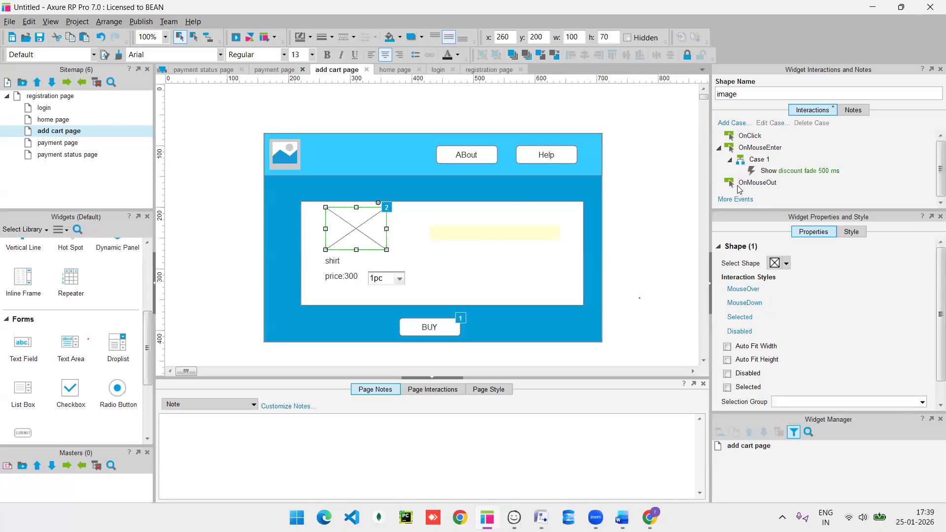
double_click(754, 183)
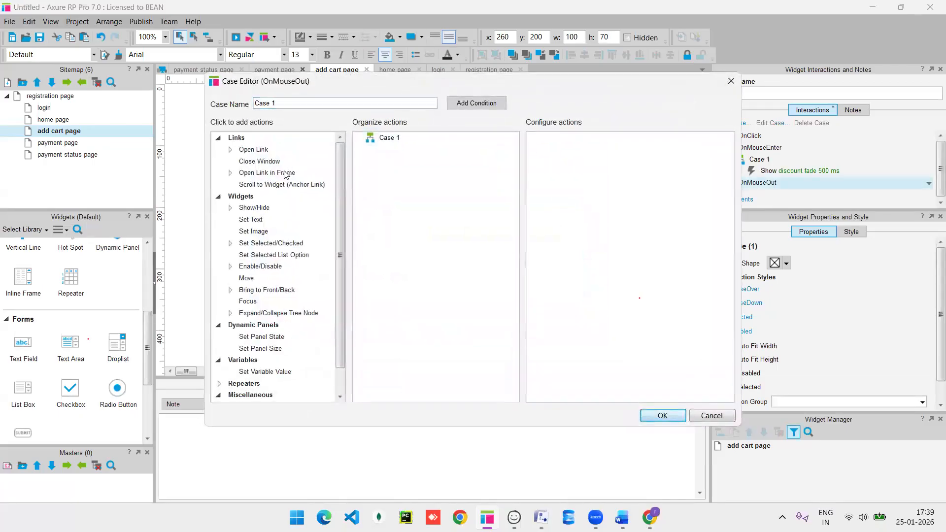
left_click(270, 209)
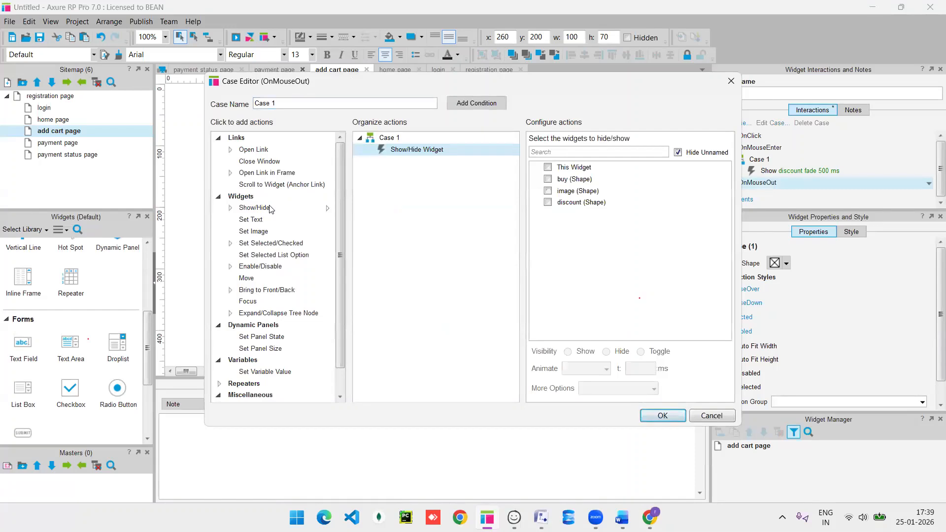
left_click(548, 203)
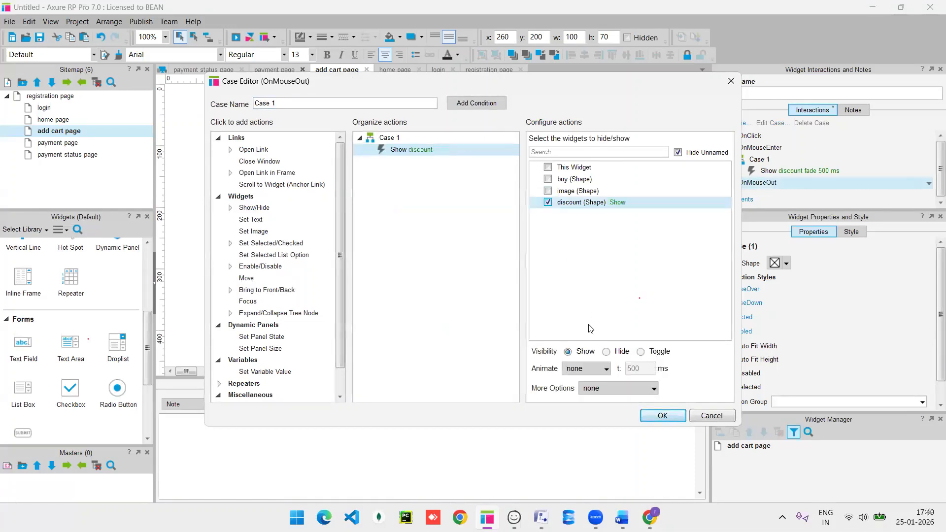
left_click(607, 352)
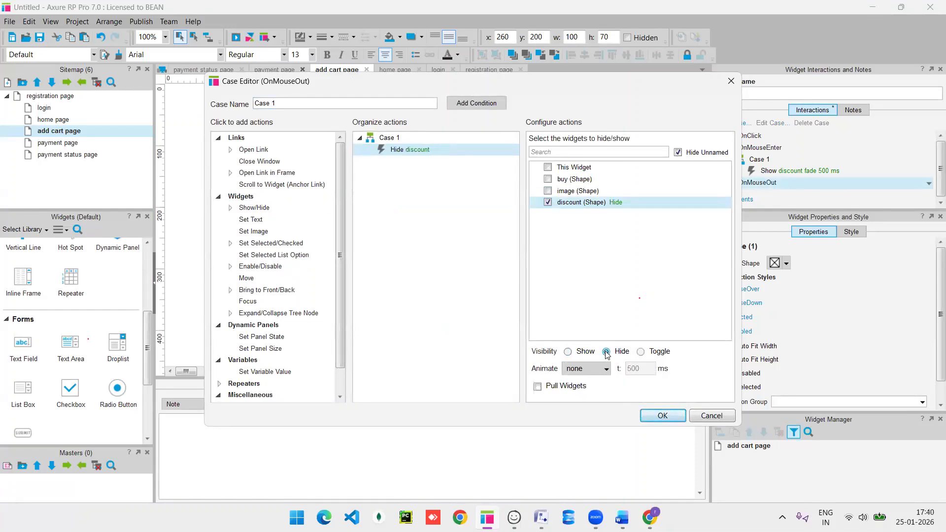
left_click(606, 370)
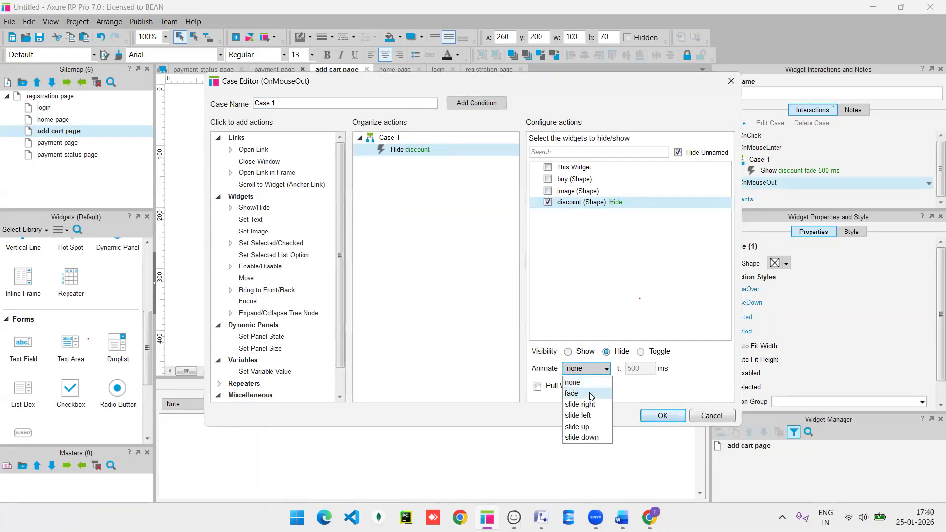
left_click(572, 393)
left_click(663, 417)
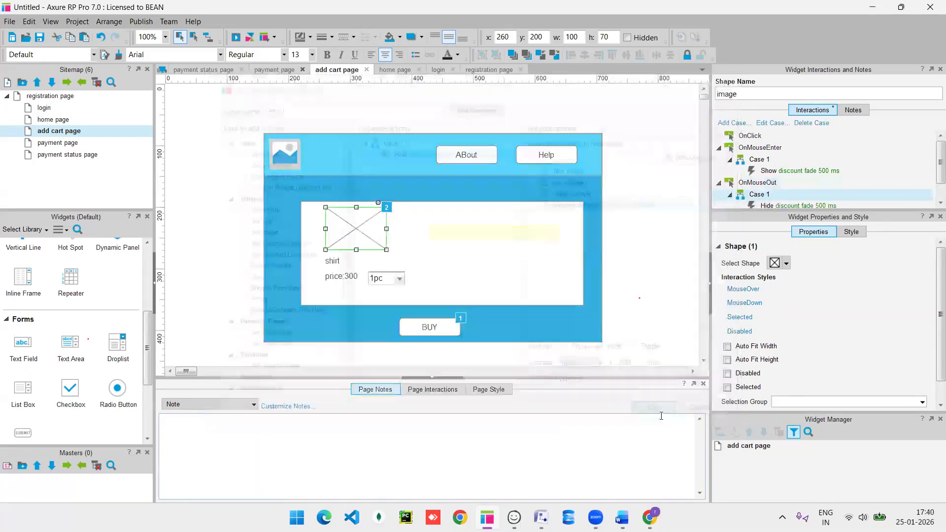
key("F5")
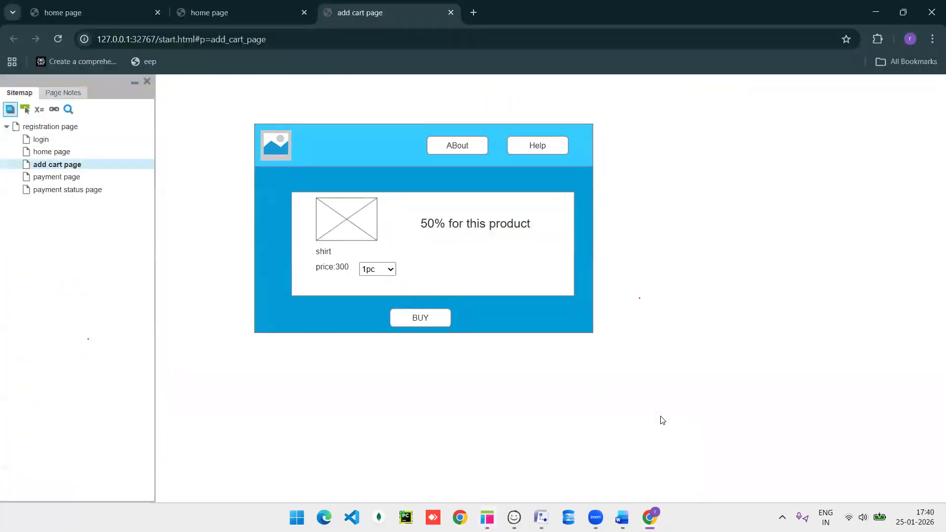
Reload the preview and check the 50% discount text fades in and out over the shirt.
key("F5")
mouse_move(355, 226)
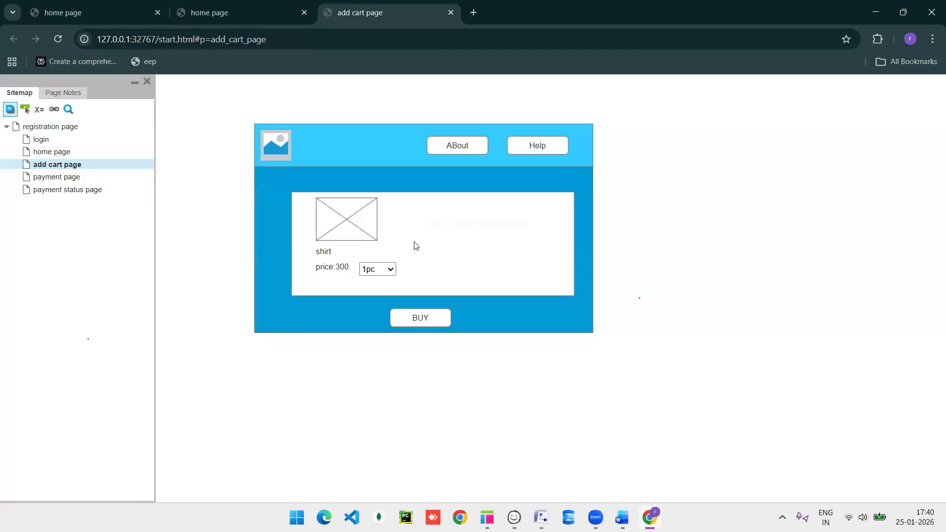
key("alt+Tab")
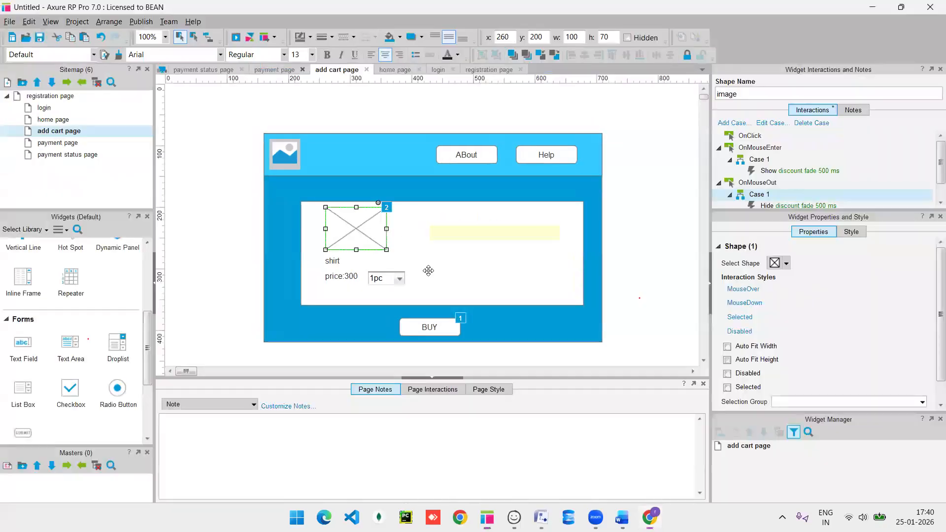
Make the BUY button's MouseOver interaction style bold and italic.
left_click(433, 327)
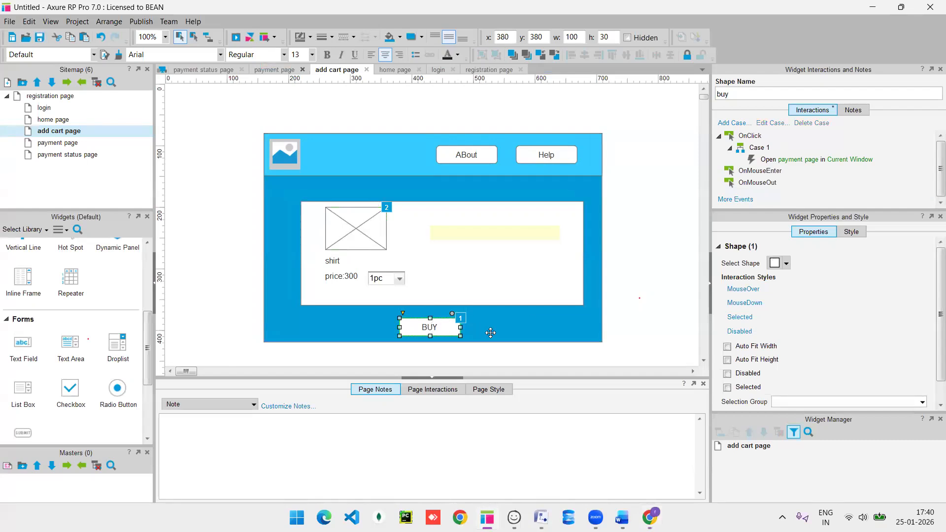
right_click(432, 329)
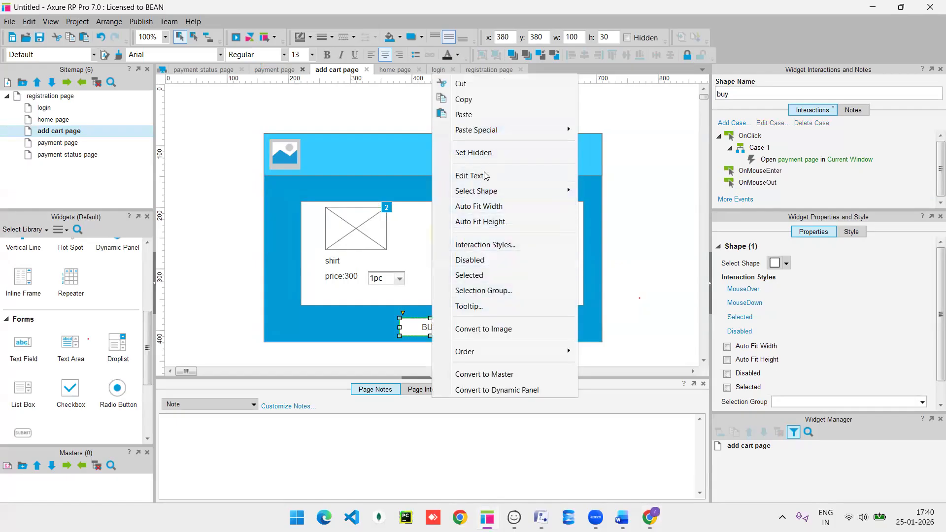
mouse_move(489, 192)
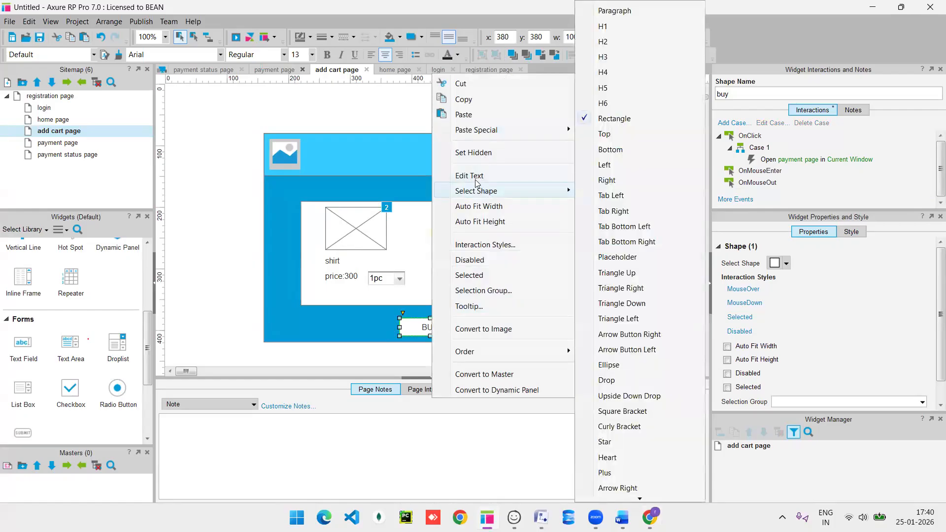
left_click(485, 245)
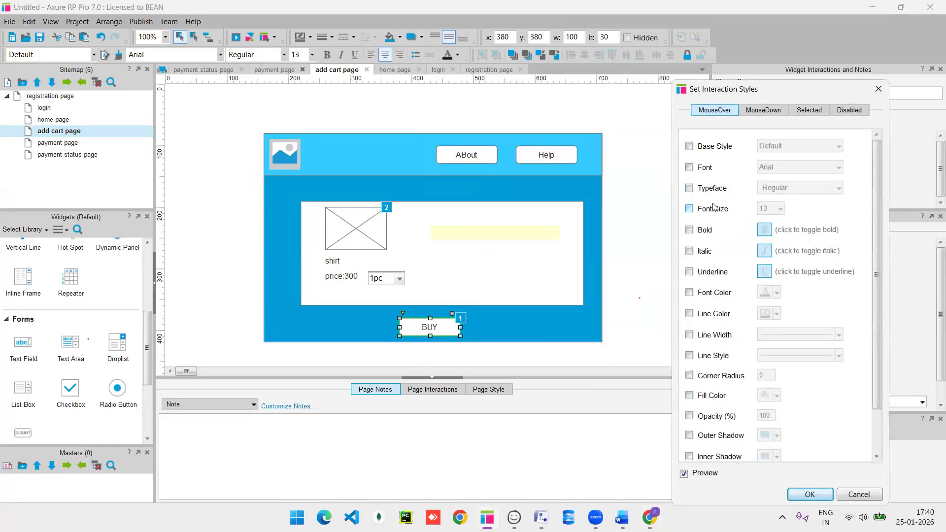
left_click(689, 230)
left_click(690, 252)
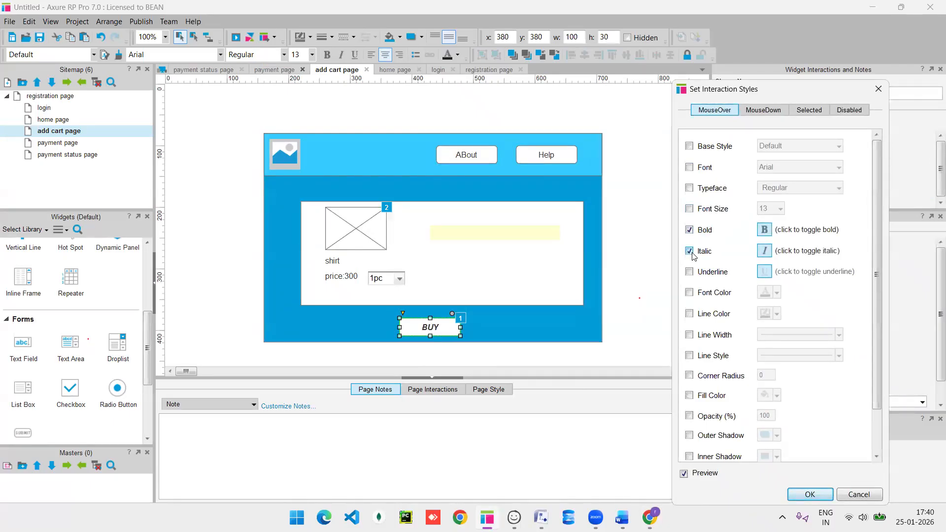
Add an outer shadow and text shadow to BUY's MouseOver style and confirm.
scroll(712, 355, "down", 1)
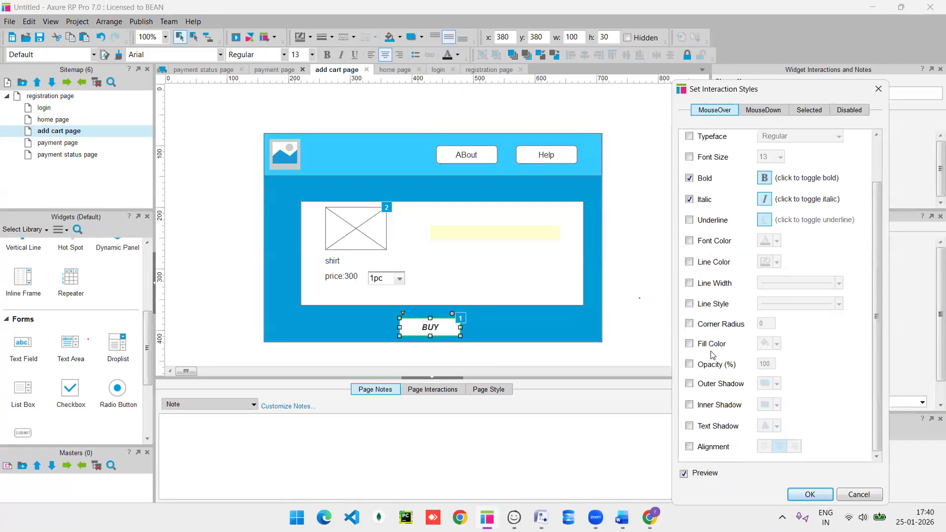
left_click(689, 405)
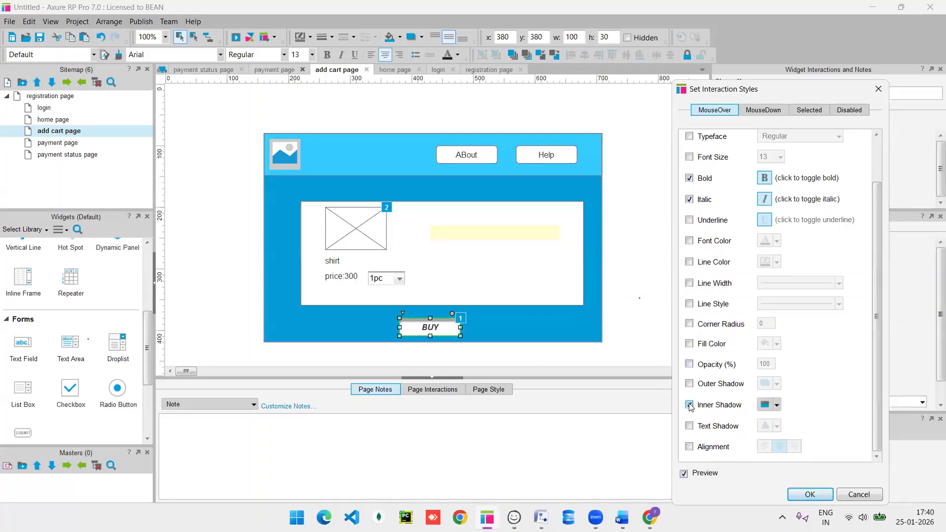
left_click(689, 384)
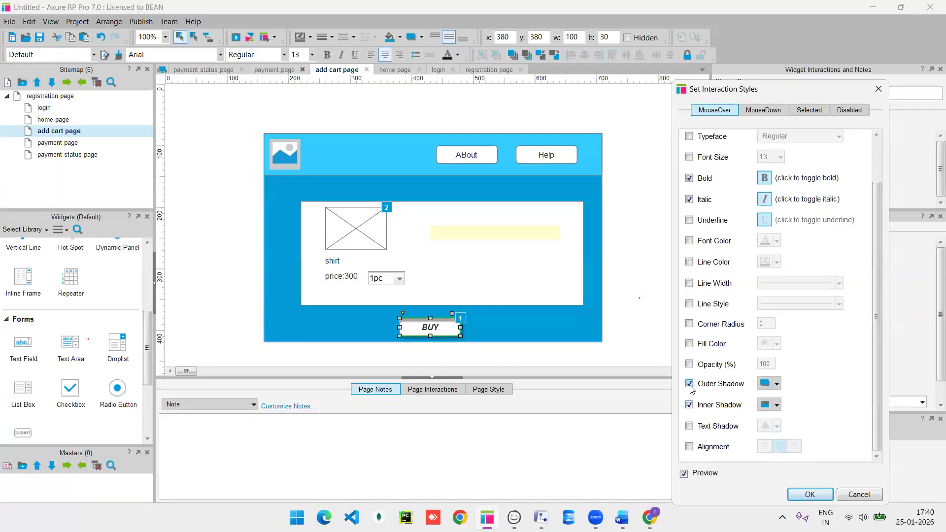
left_click(689, 405)
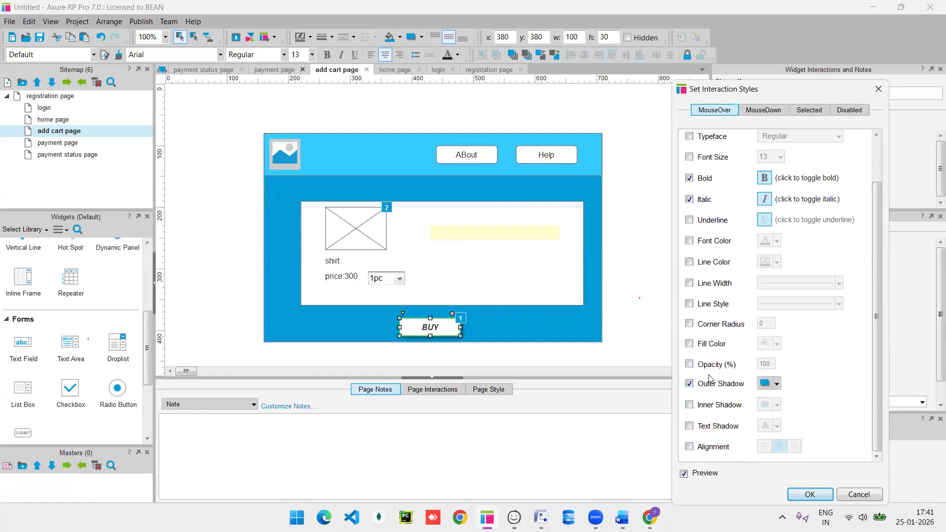
scroll(699, 327, "up", 2)
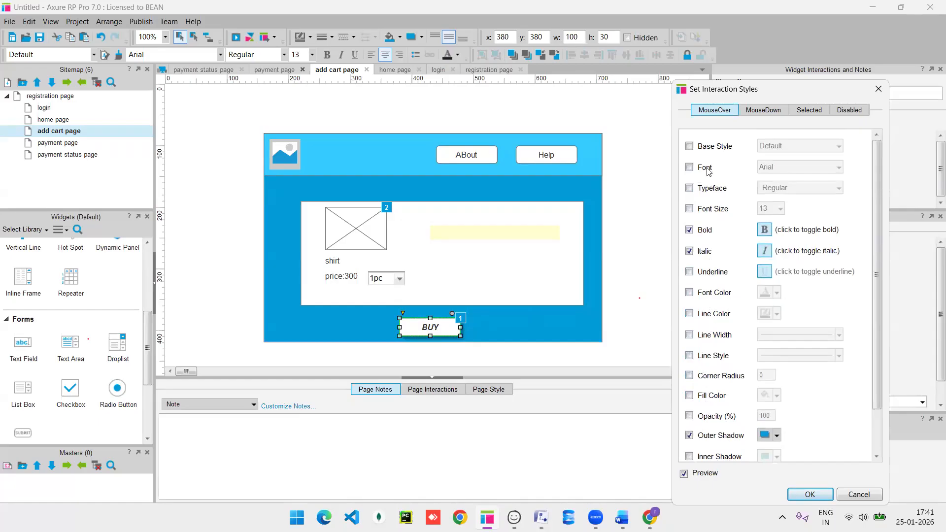
scroll(706, 345, "down", 2)
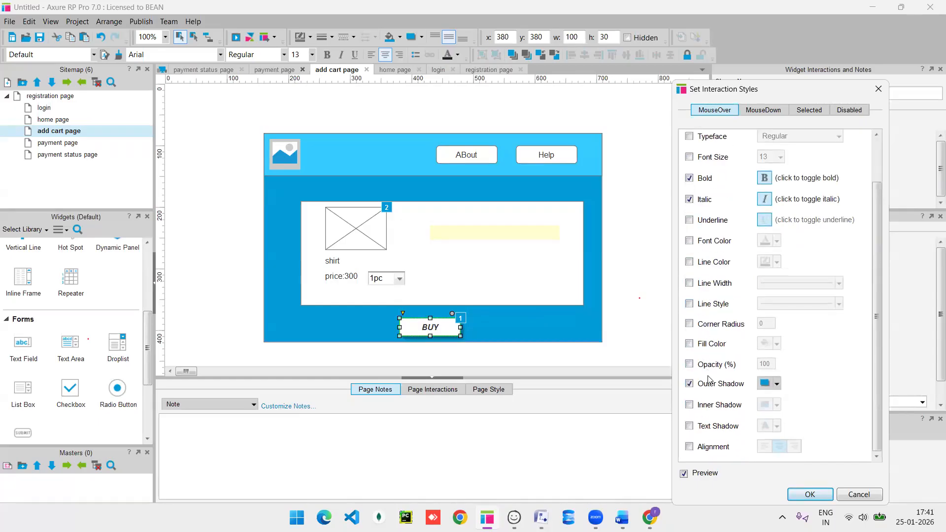
left_click(689, 427)
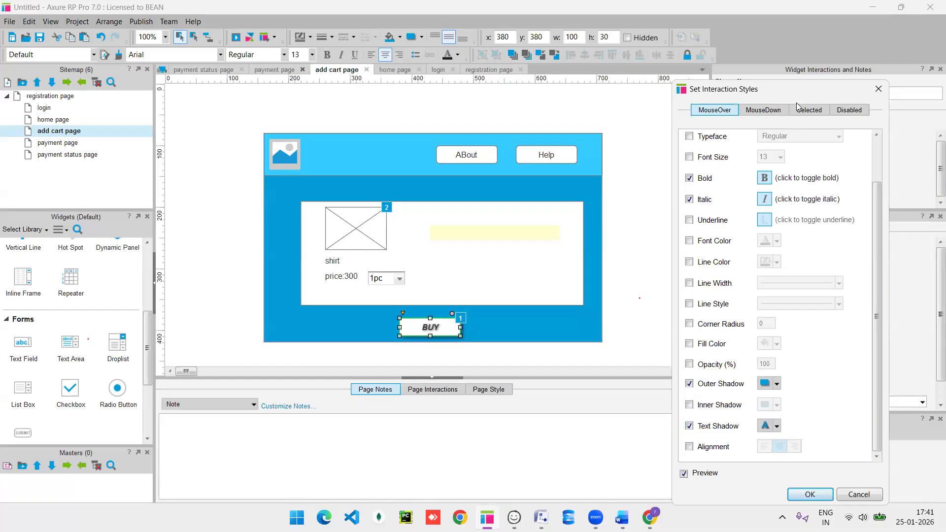
left_click_drag(790, 89, 686, 15)
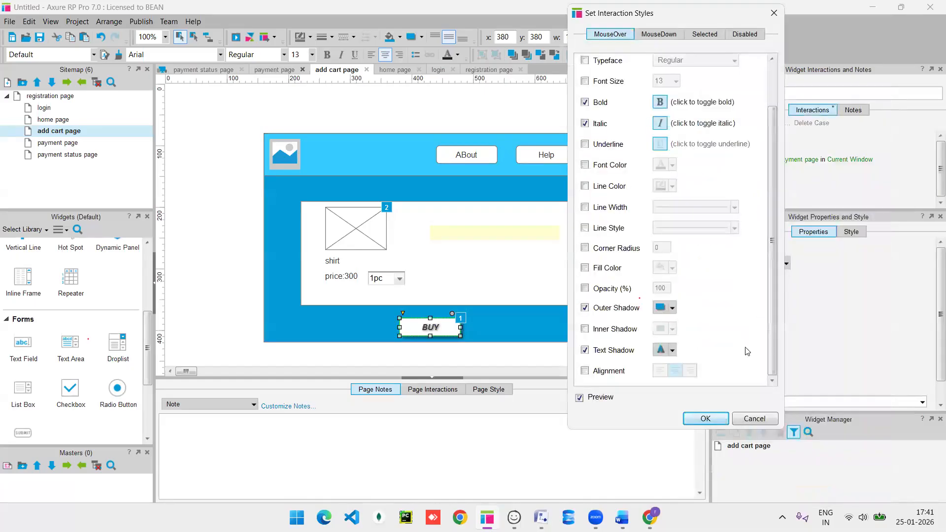
left_click(708, 417)
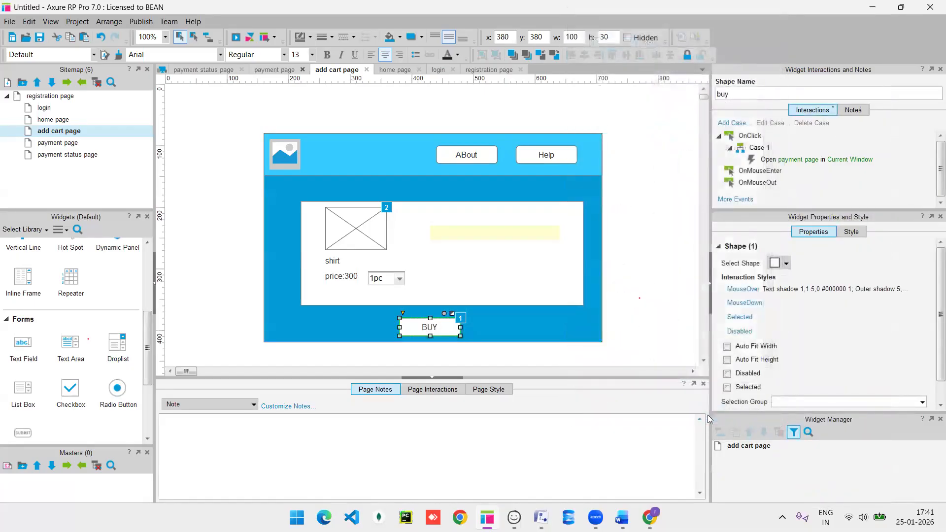
Preview the page to check BUY turns bold, italic and shadowed on hover.
key("F5")
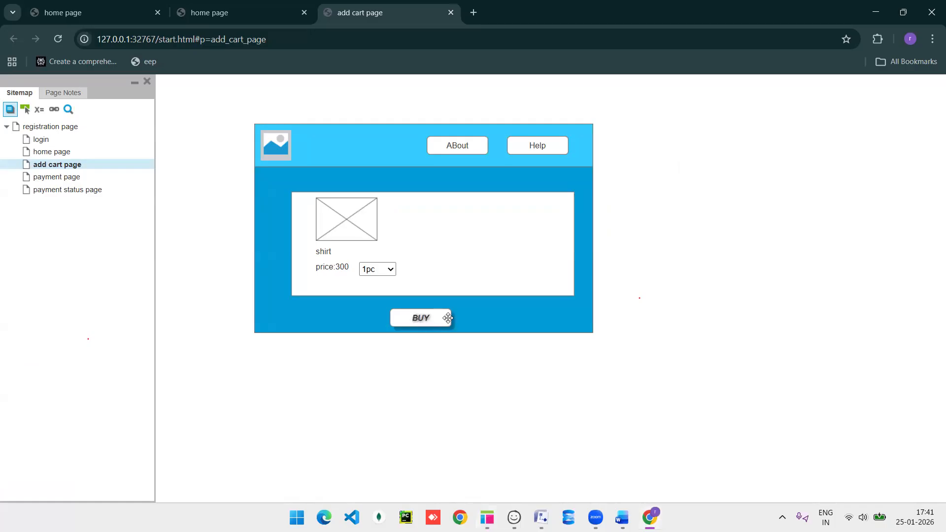
key("alt+Tab")
Reopen BUY's mouse-over style settings and give the hover text a cyan font colour.
right_click(434, 325)
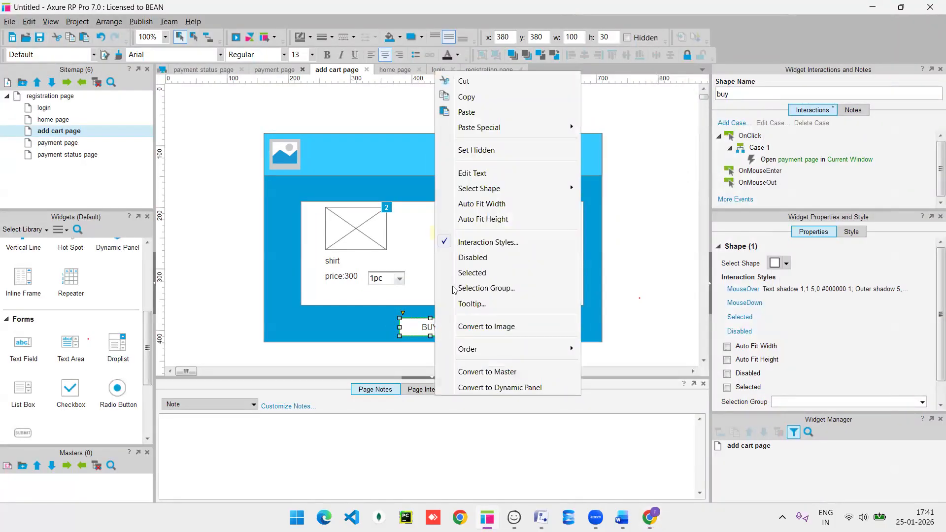
mouse_move(480, 189)
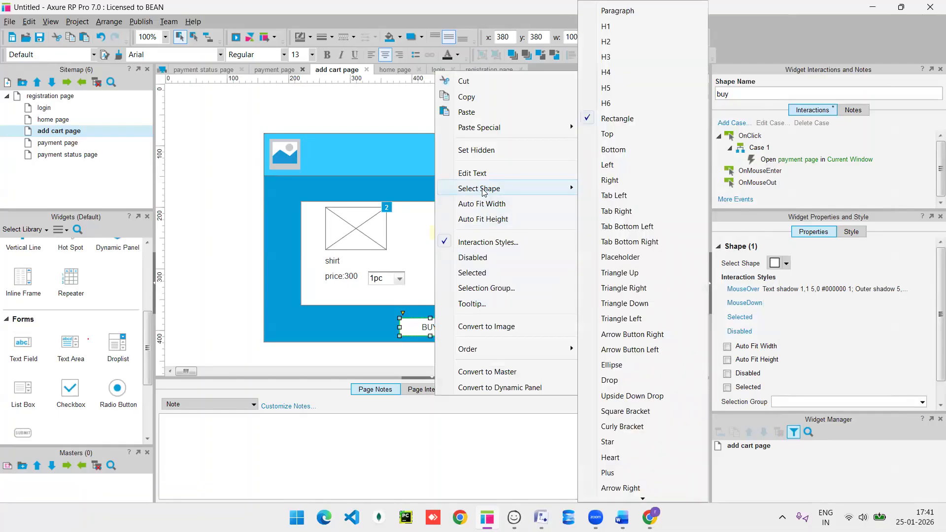
left_click(490, 242)
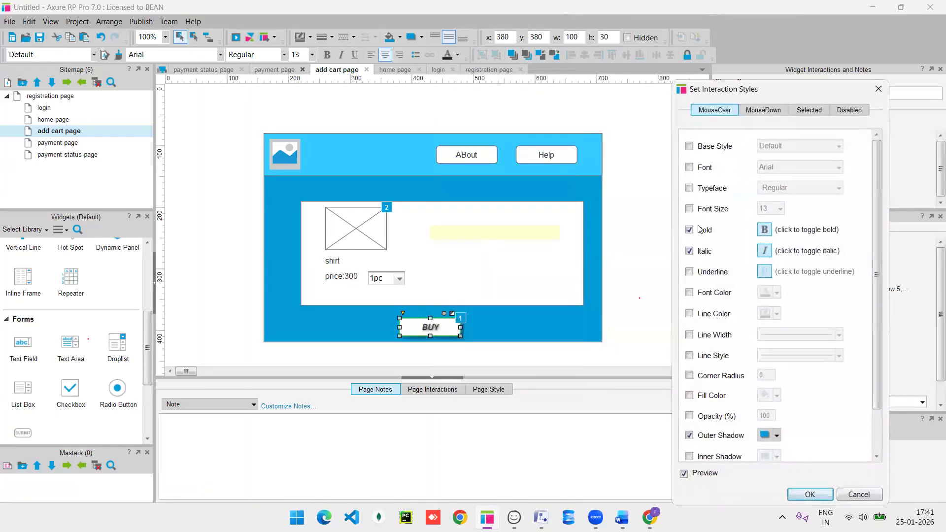
left_click(690, 293)
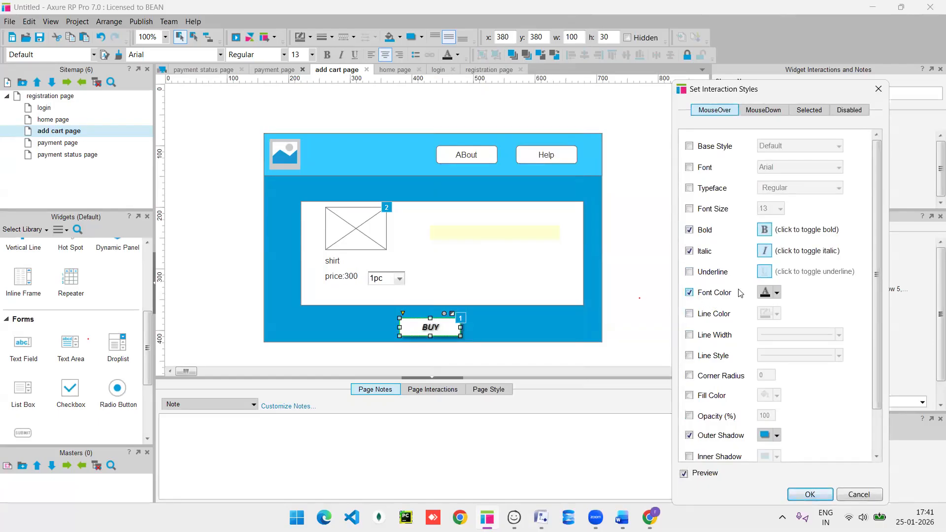
left_click(777, 293)
left_click(828, 348)
left_click(821, 360)
Add the lime CCFF66 fill colour to BUY's mouse-over style.
scroll(716, 382, "down", 1)
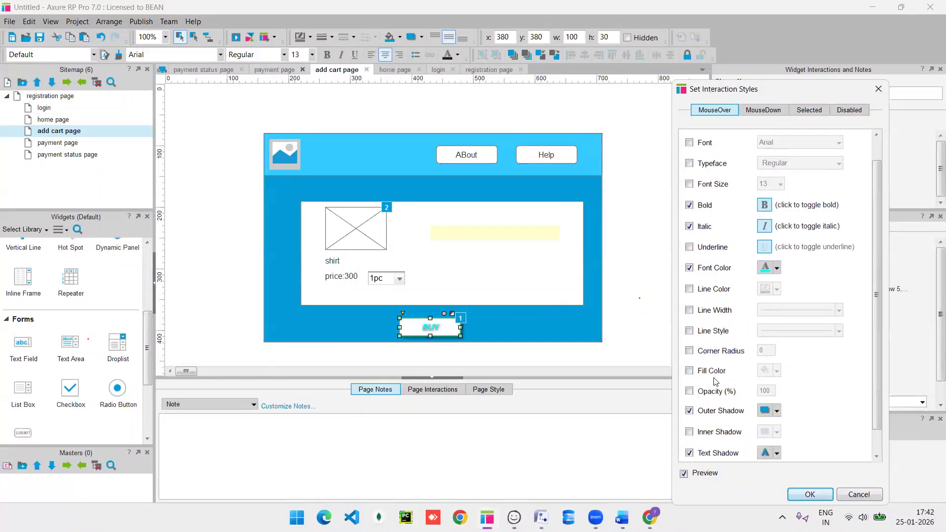
scroll(716, 382, "down", 1)
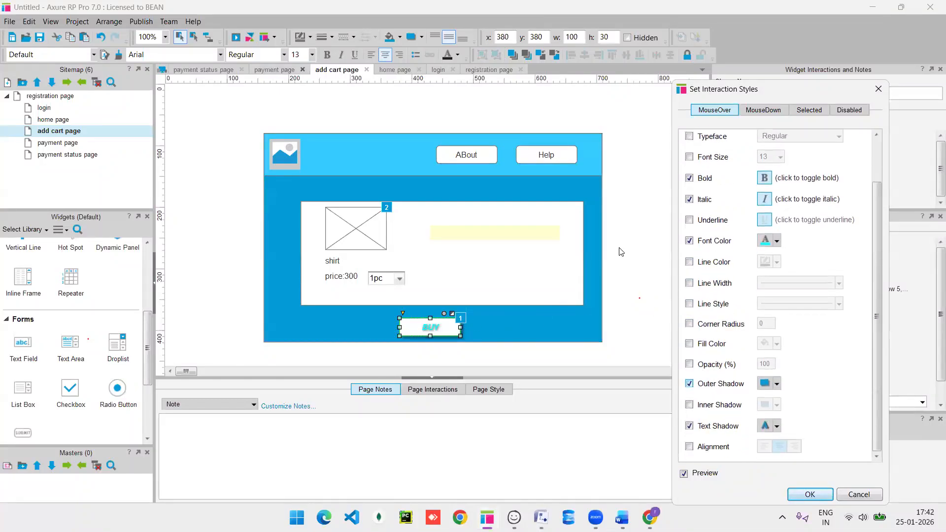
scroll(721, 259, "up", 3)
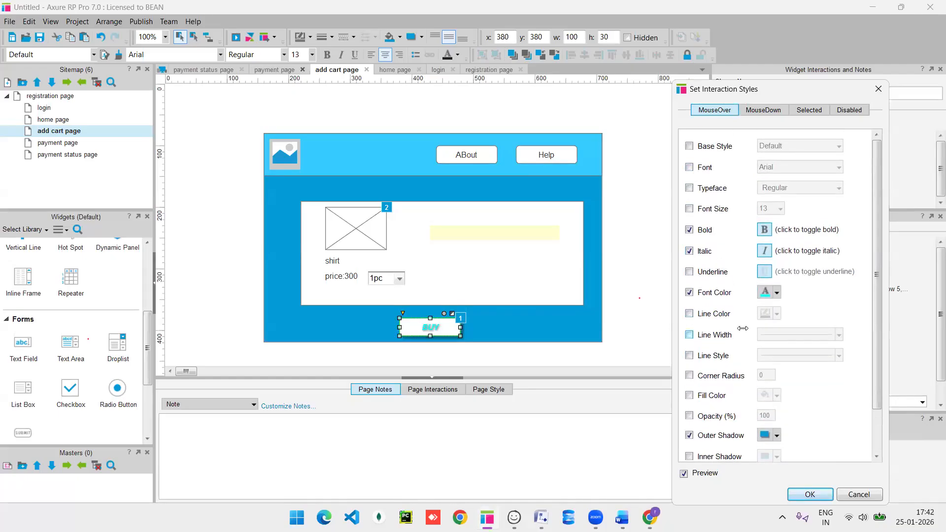
scroll(743, 328, "down", 3)
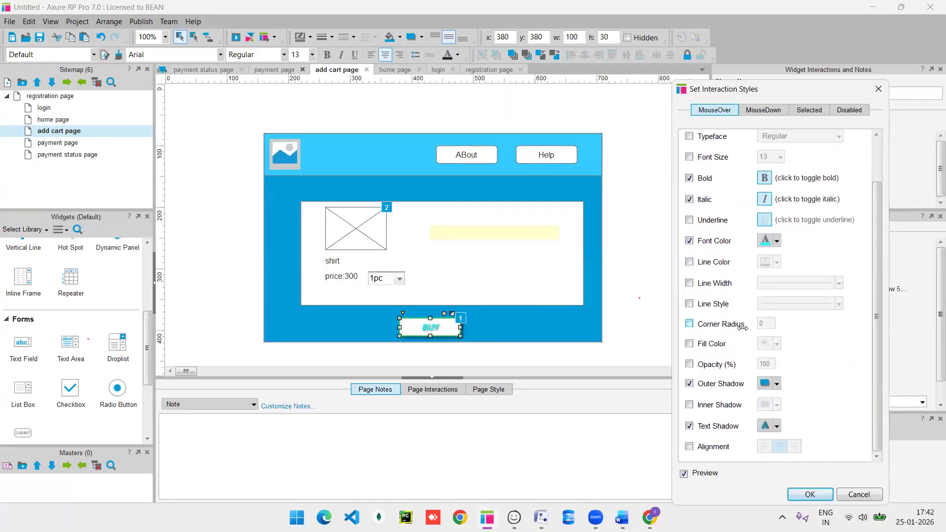
left_click(689, 344)
left_click(777, 344)
left_click(868, 403)
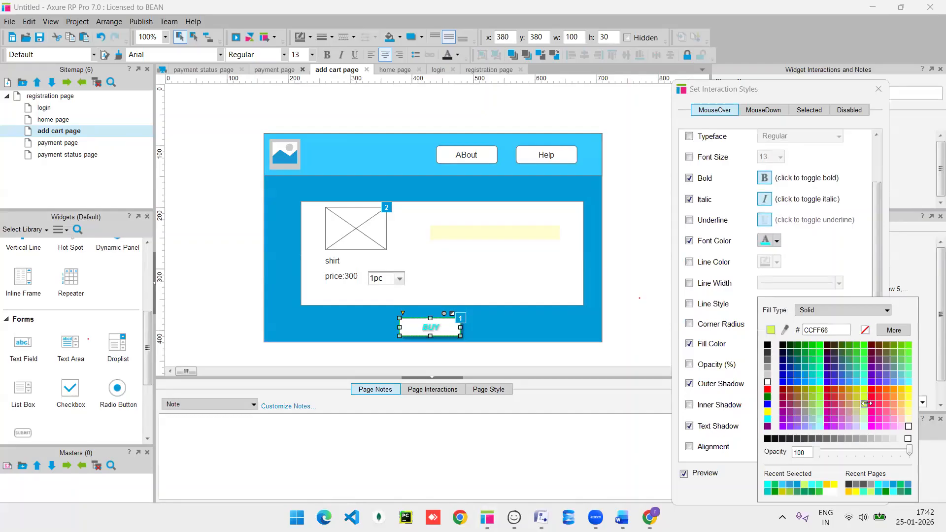
left_click(865, 403)
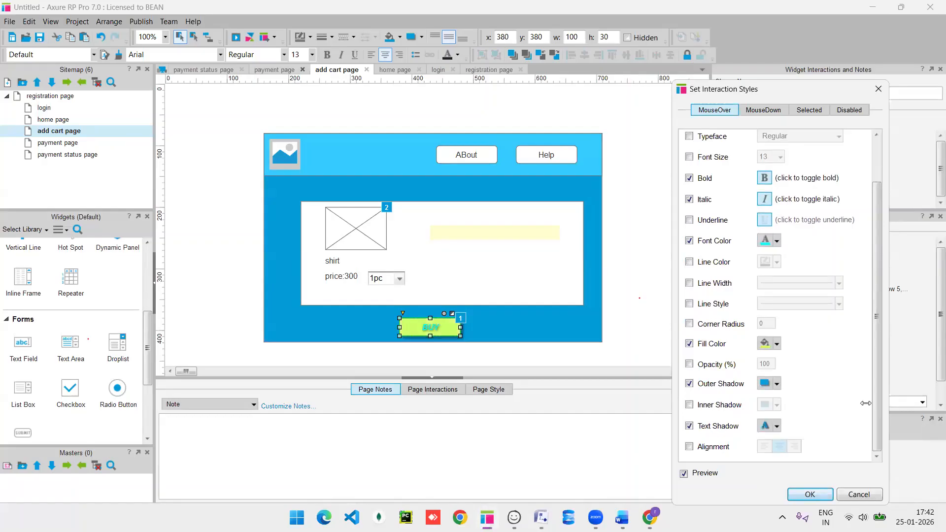
Preview the new hover style in the browser with F5, then confirm it in Axure.
key("alt+Tab")
key("F5")
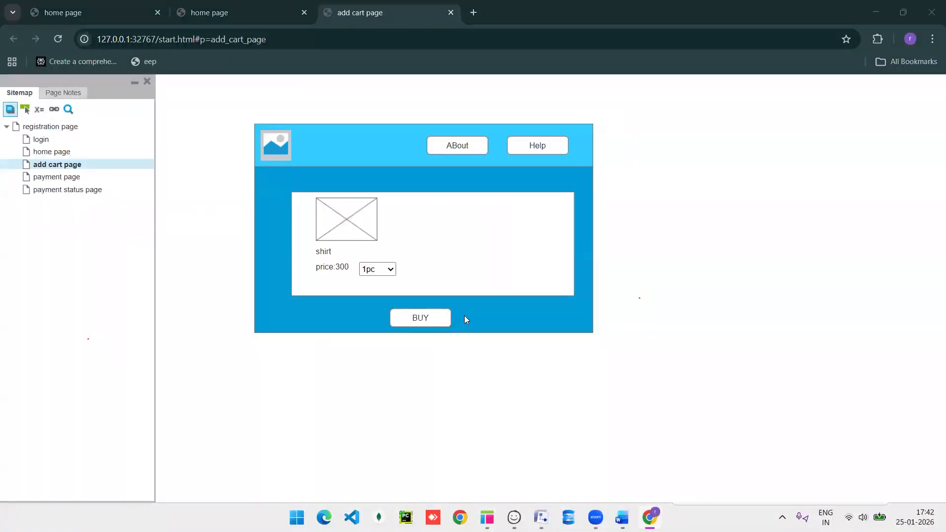
key("alt+Tab")
left_click_drag(795, 96, 658, 36)
left_click(673, 435)
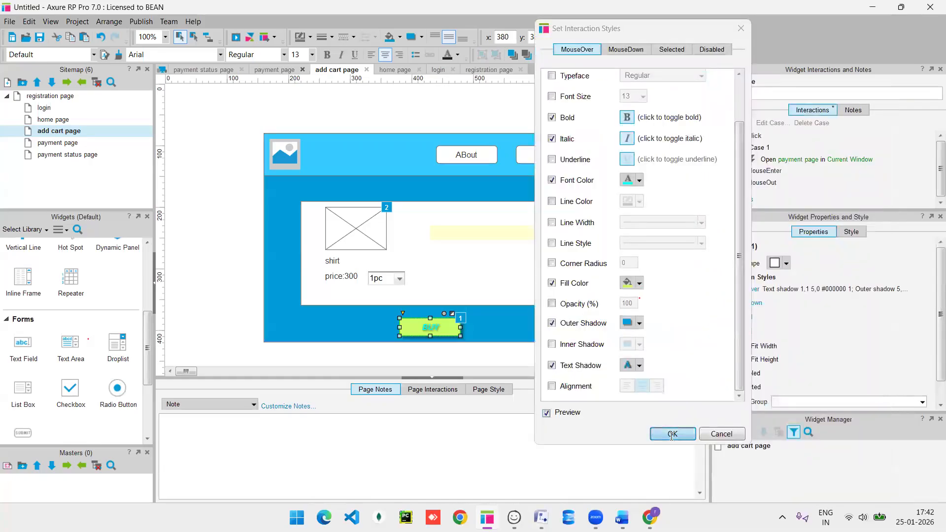
Hover over the product image in the Chrome preview, then return to Axure and open the login page.
key("alt+Tab")
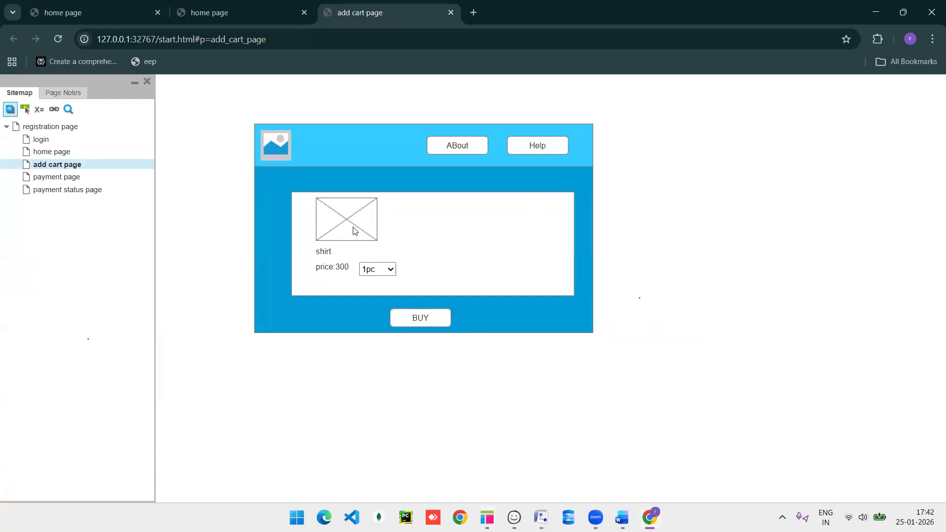
mouse_move(354, 228)
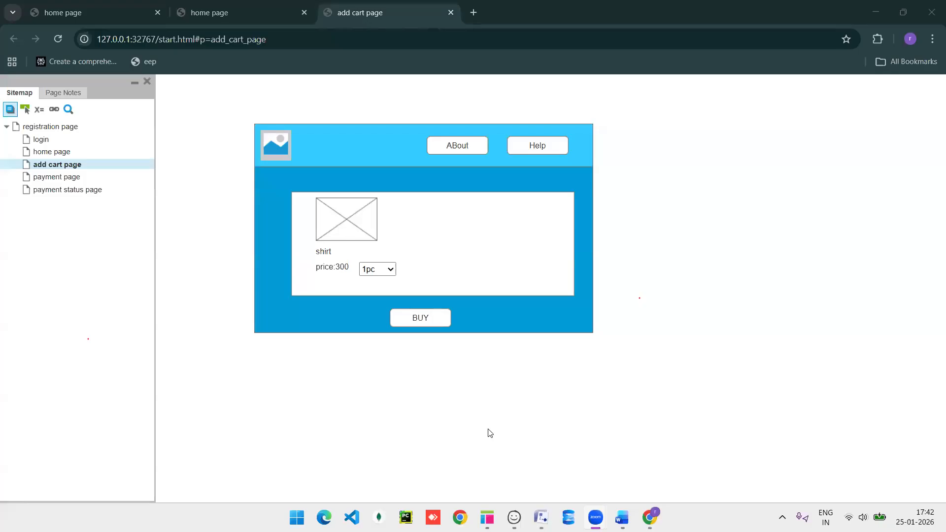
left_click(565, 117)
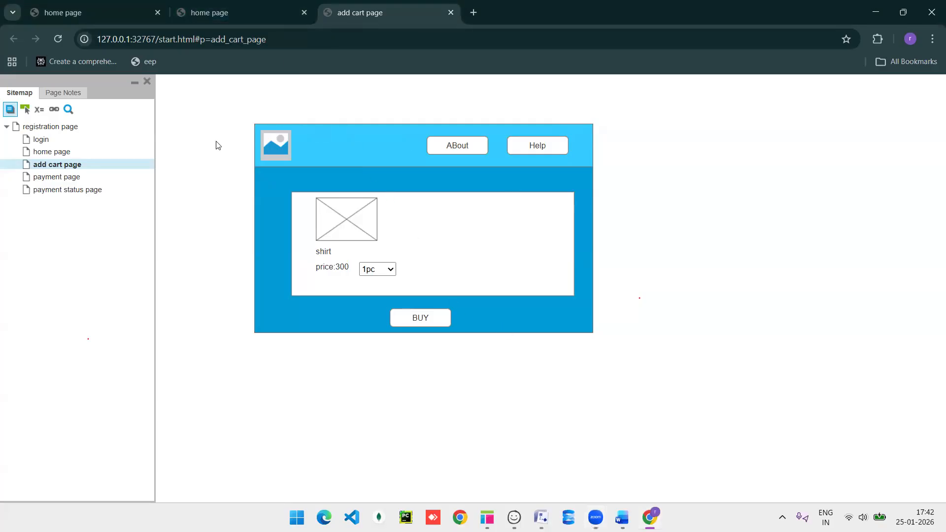
key("alt+Tab")
double_click(46, 107)
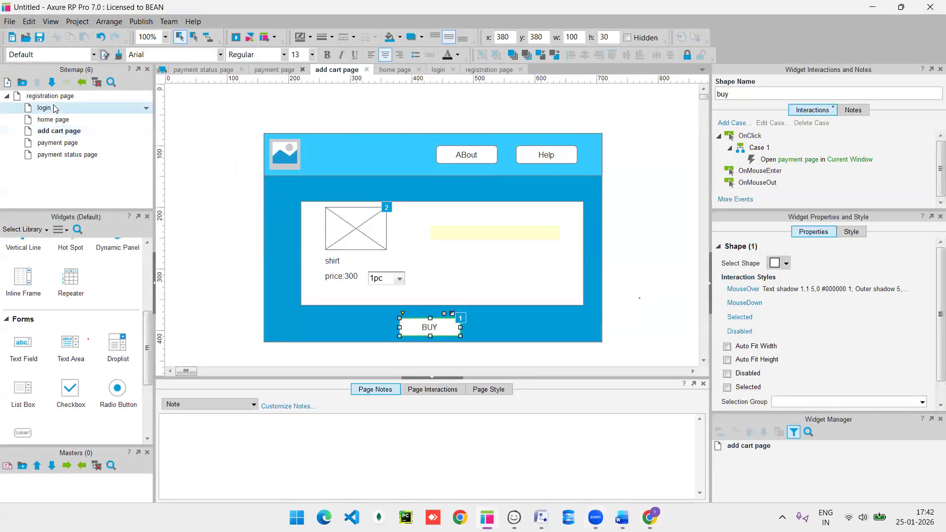
Inspect the Email and pwd fields and the login button's OnClick validation condition.
left_click(398, 221)
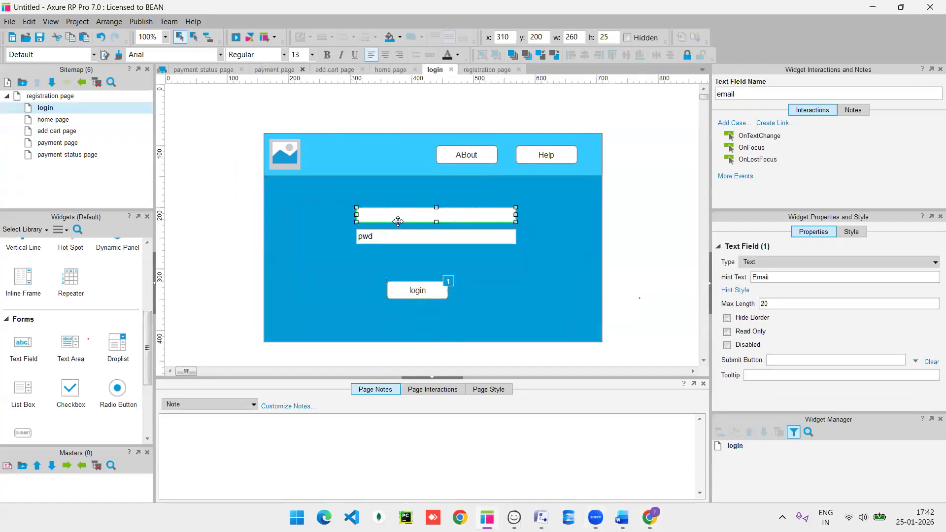
left_click(408, 289)
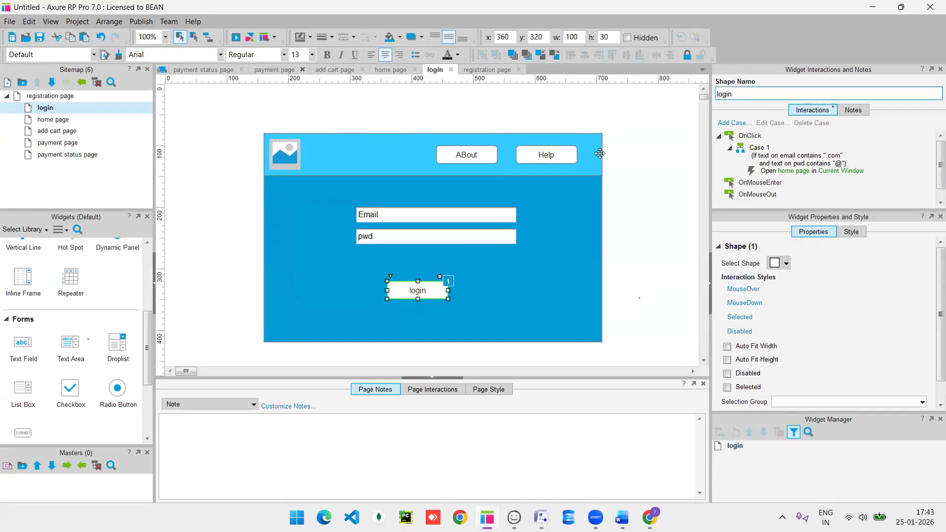
left_click(491, 216)
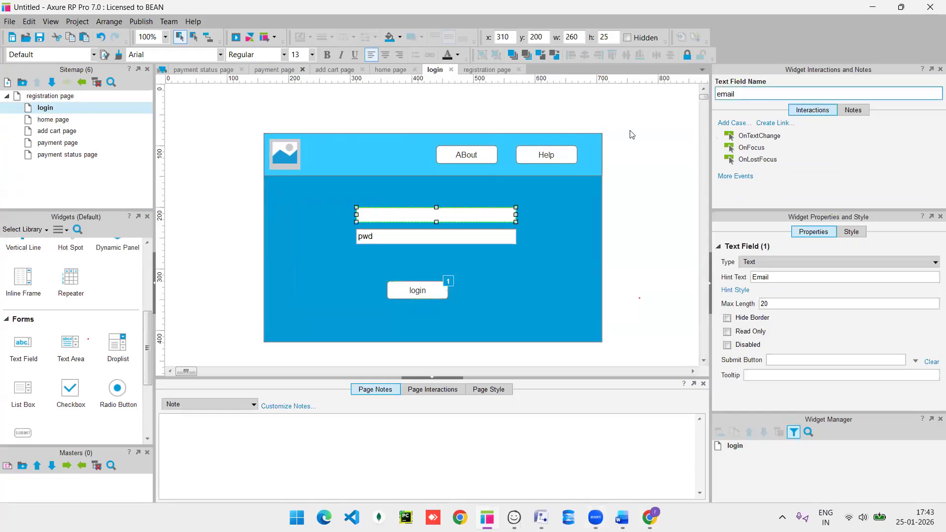
left_click(465, 233)
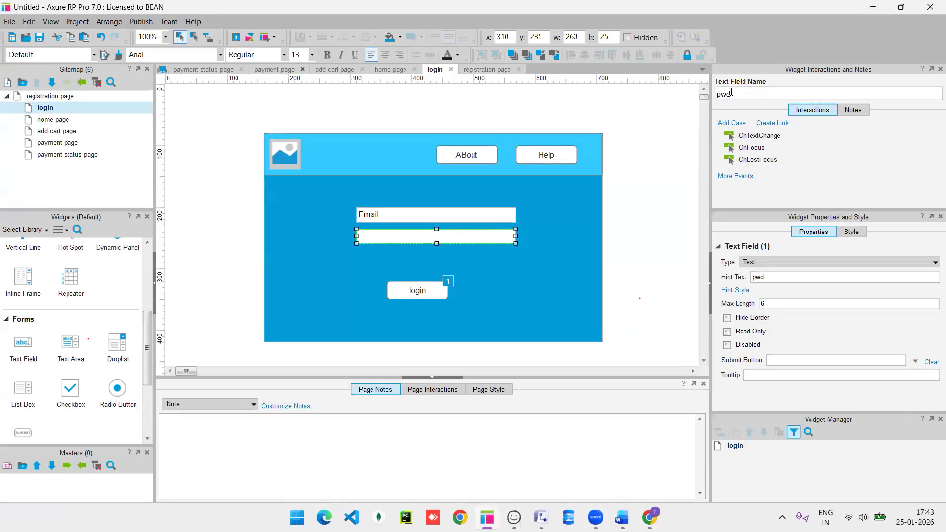
left_click(427, 291)
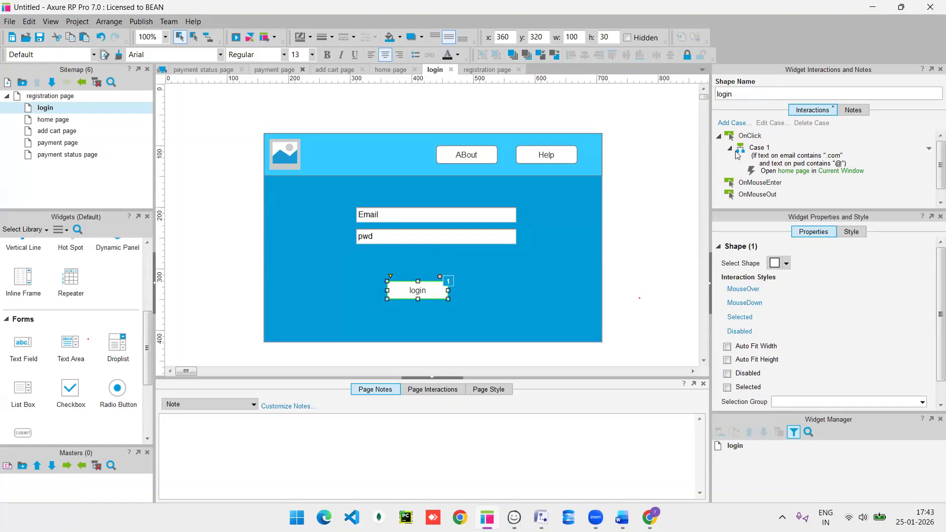
double_click(766, 160)
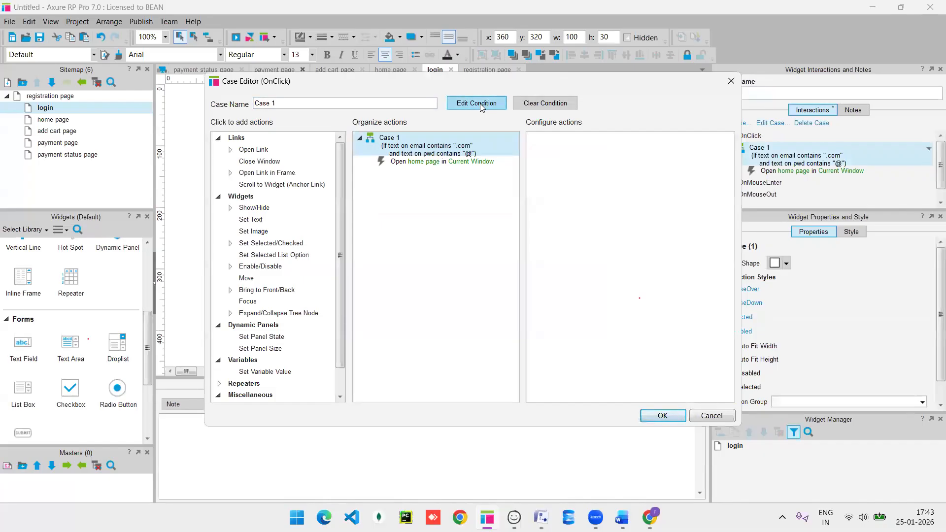
left_click(480, 103)
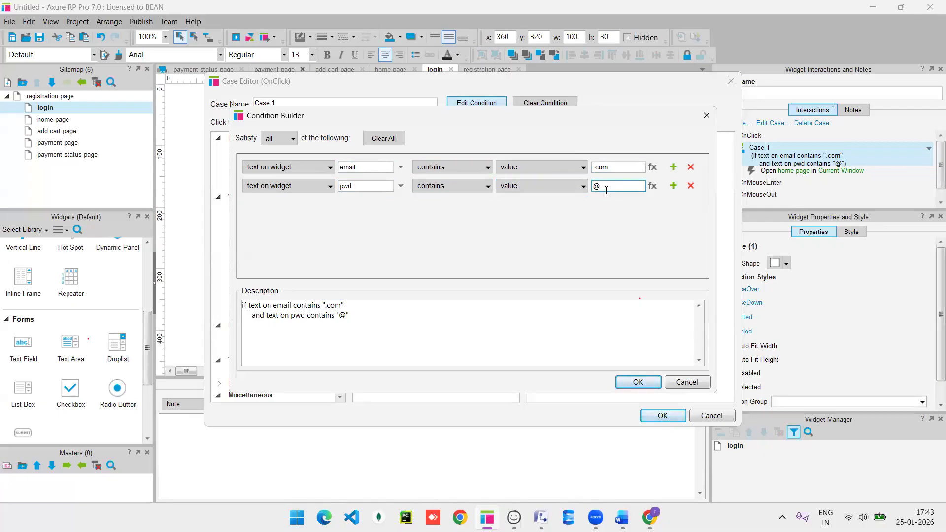
left_click(473, 187)
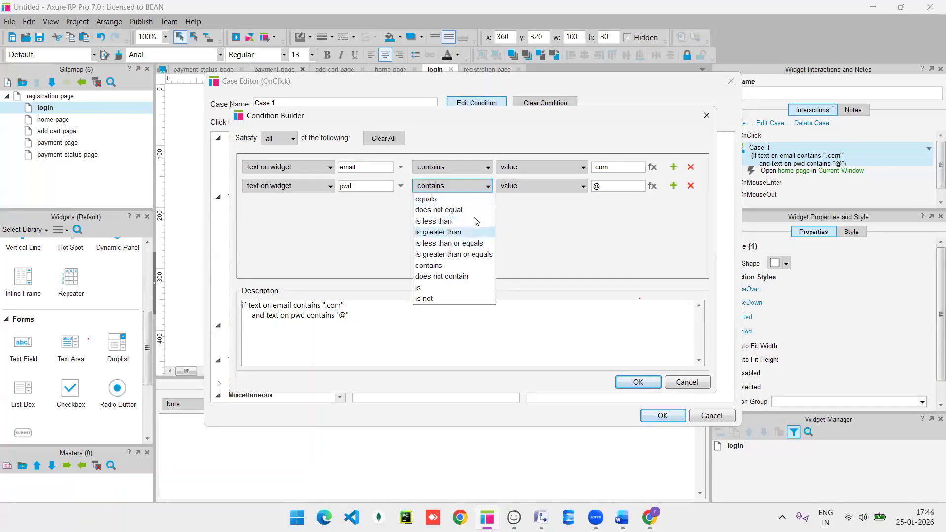
left_click(531, 232)
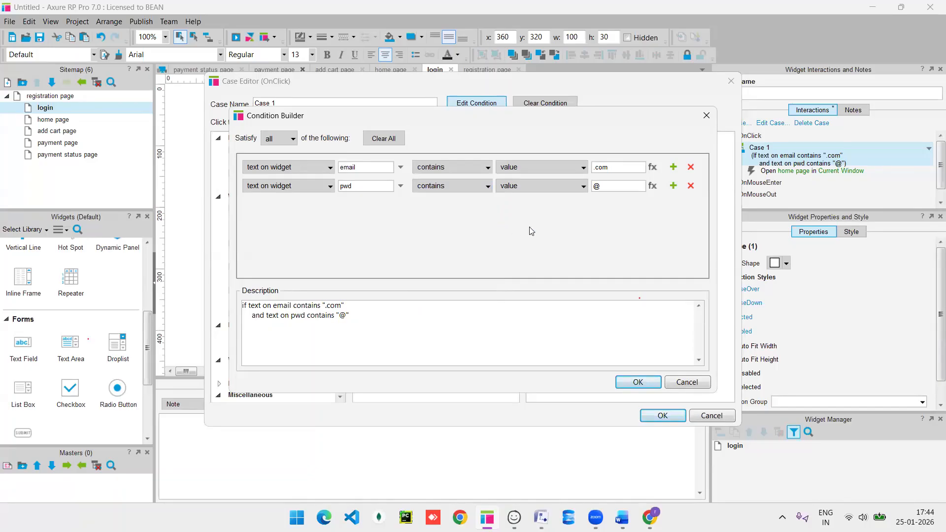
left_click(291, 141)
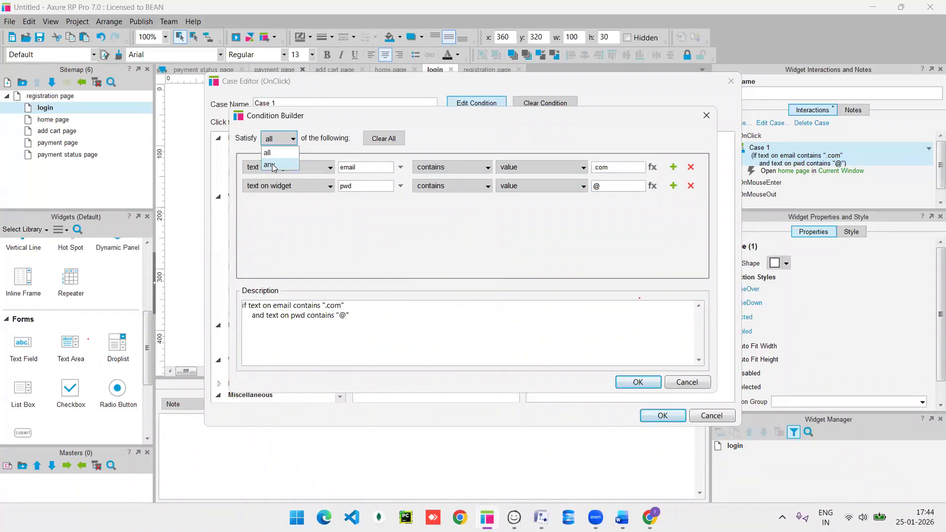
left_click(393, 216)
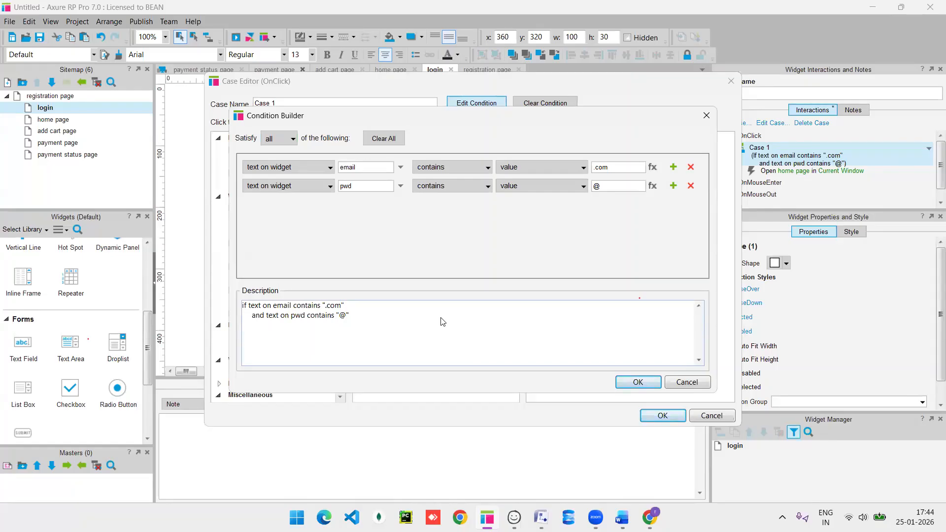
left_click(711, 117)
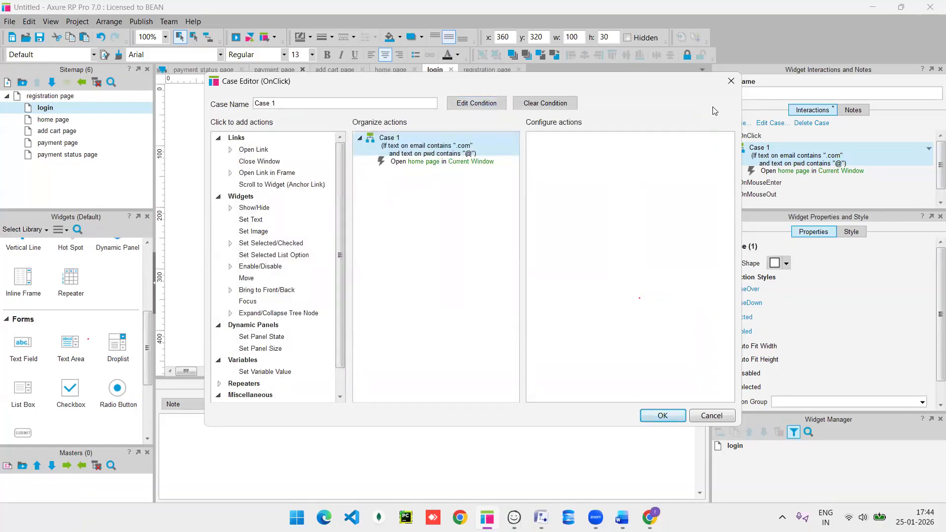
left_click(732, 80)
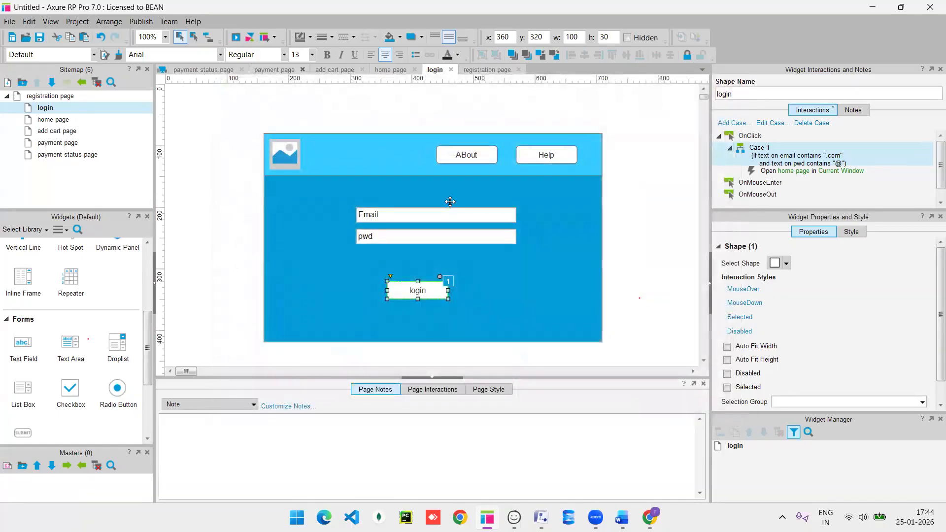
left_click(442, 215)
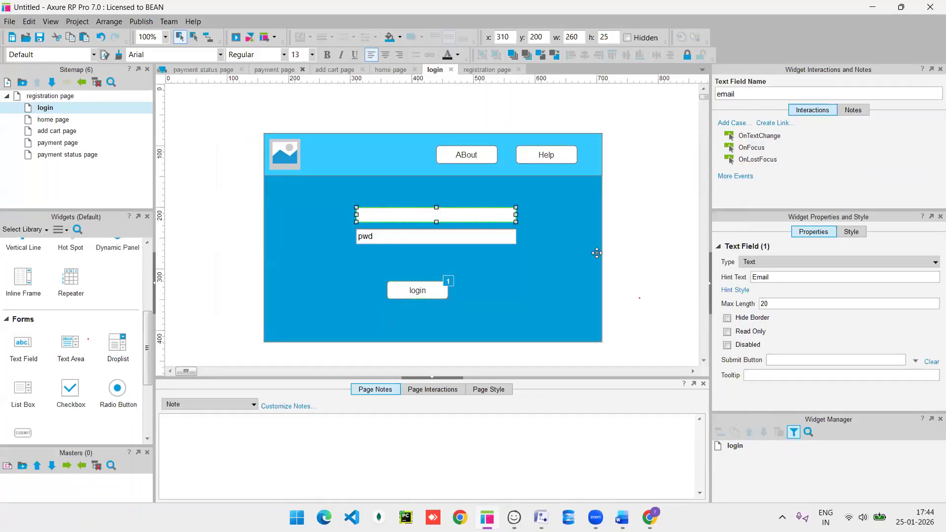
left_click(780, 303)
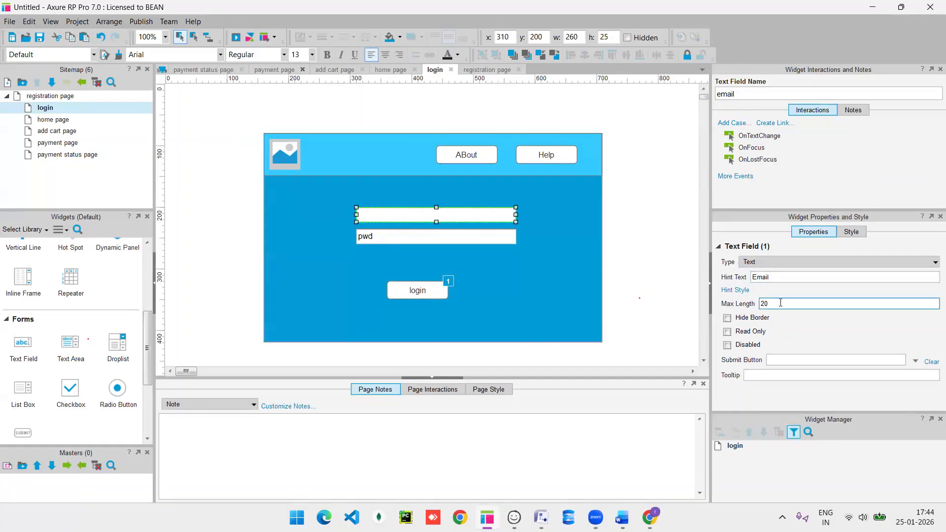